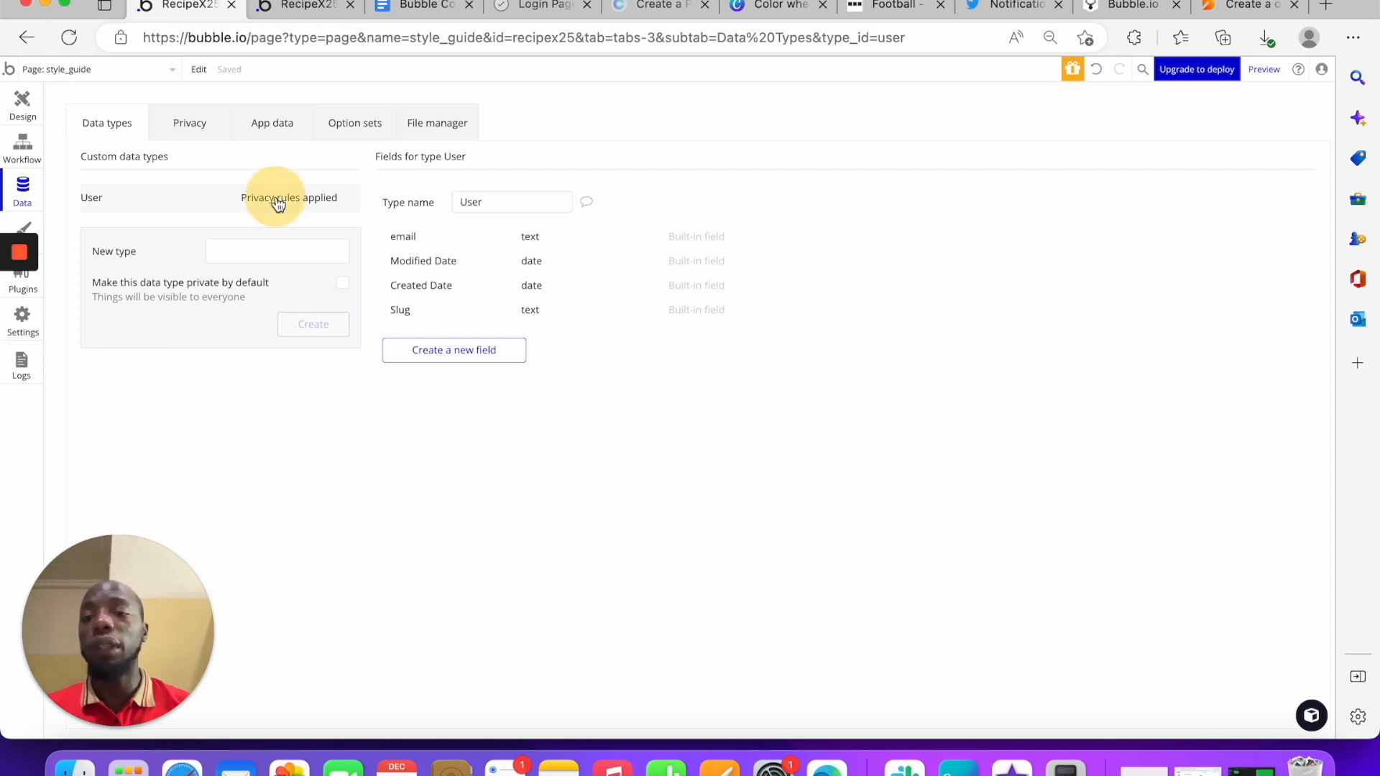
Review the privacy rules applied to the User data type, including the "User's own data" rule
{"action": "left_click", "coordinate": [270, 203]}
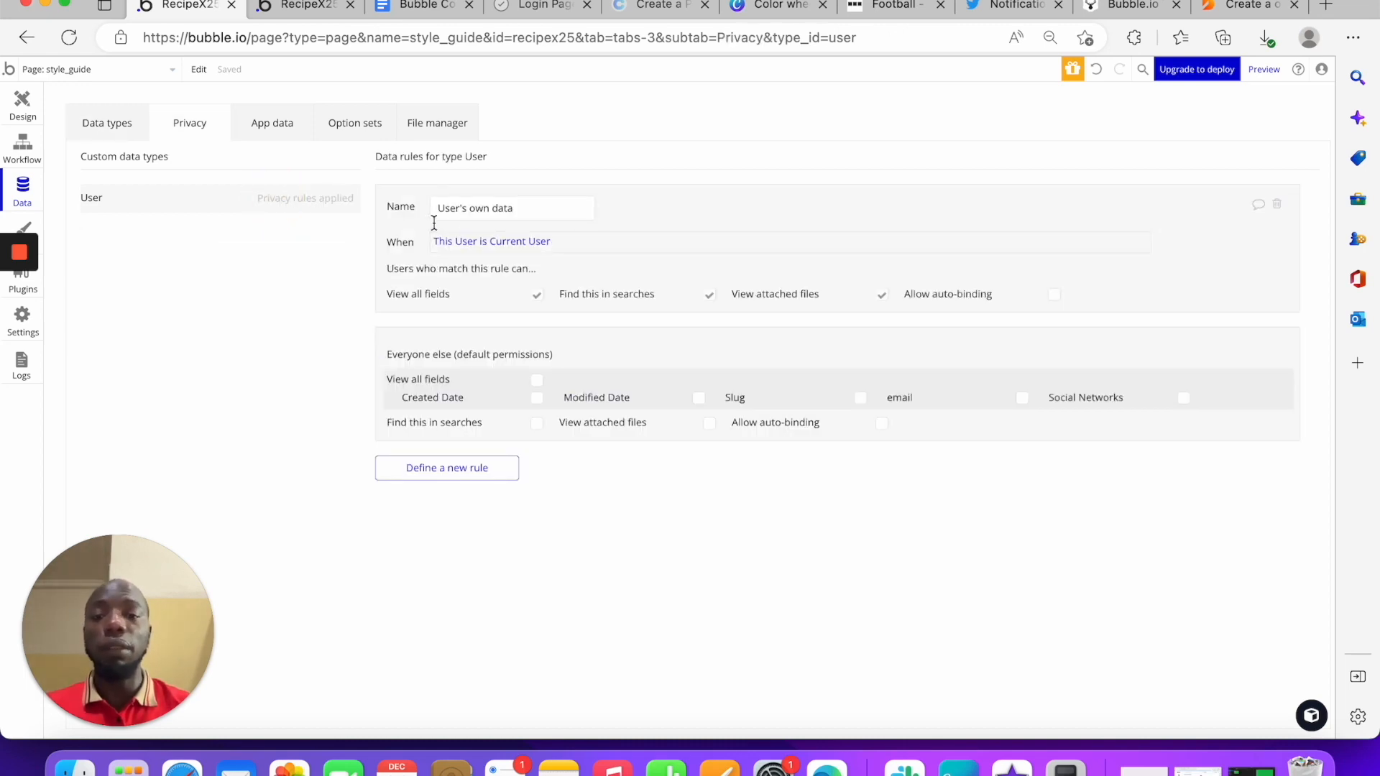
{"action": "left_click_drag", "start_coordinate": [538, 208], "coordinate": [385, 207]}
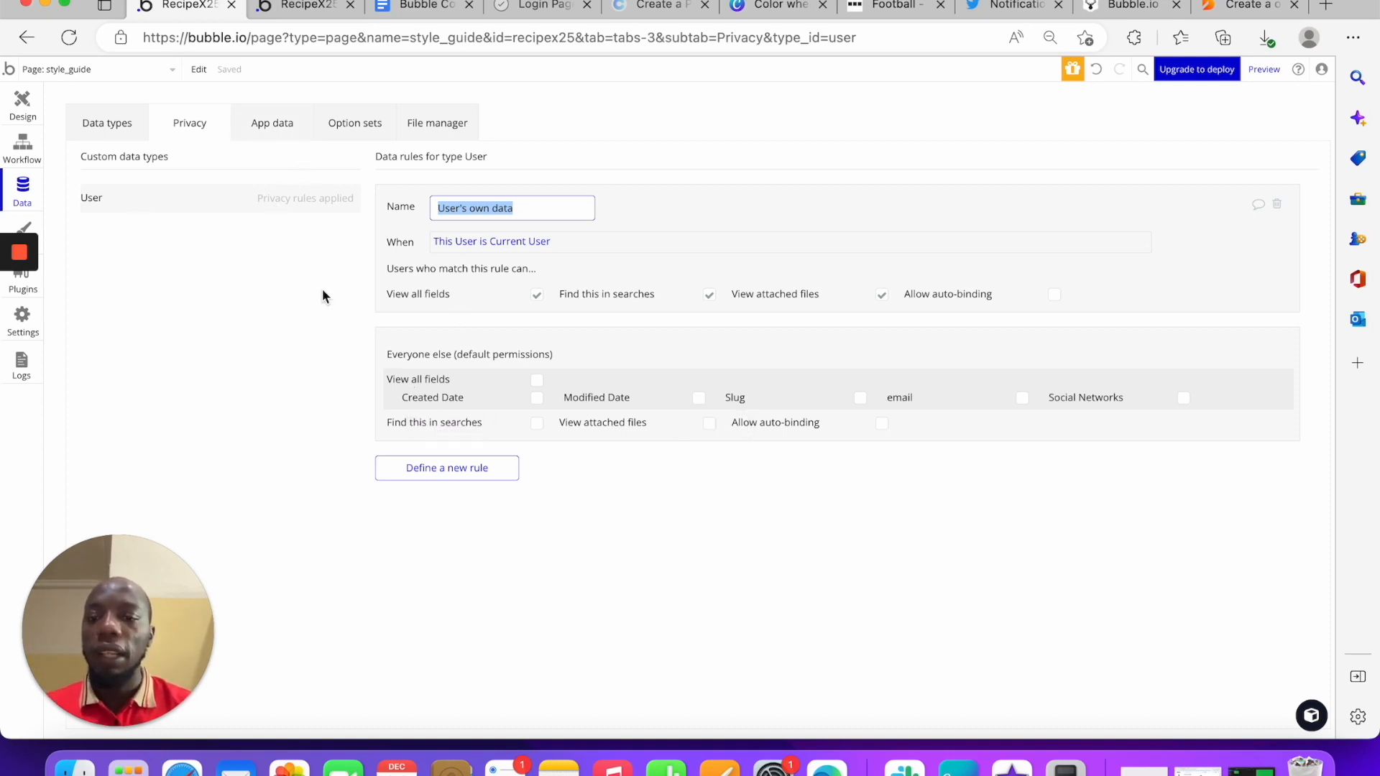
{"action": "left_click", "coordinate": [195, 185]}
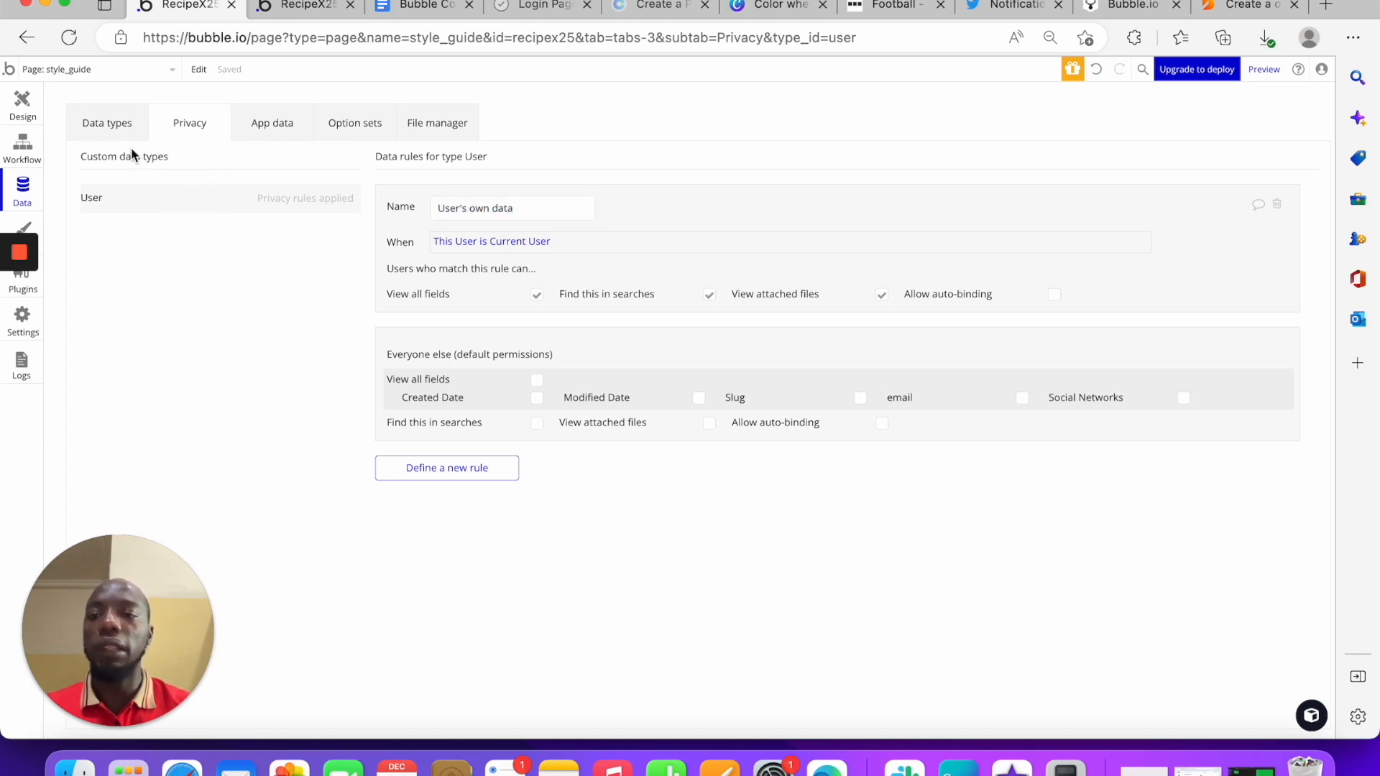
Create a new custom data type named Recipe, leaving it publicly visible
{"action": "left_click", "coordinate": [108, 123]}
{"action": "left_click", "coordinate": [267, 248]}
{"action": "type", "text": "Reciper"}
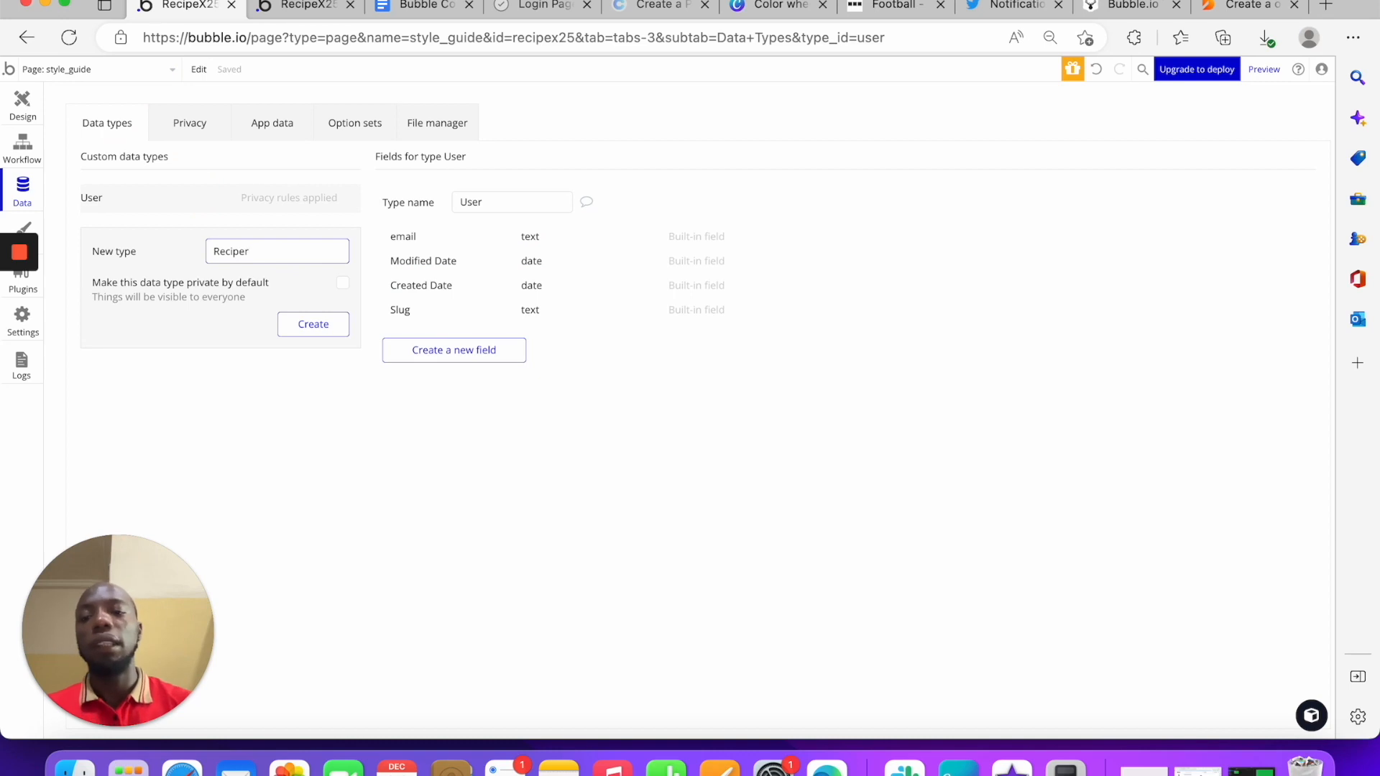
{"action": "left_click", "coordinate": [314, 339]}
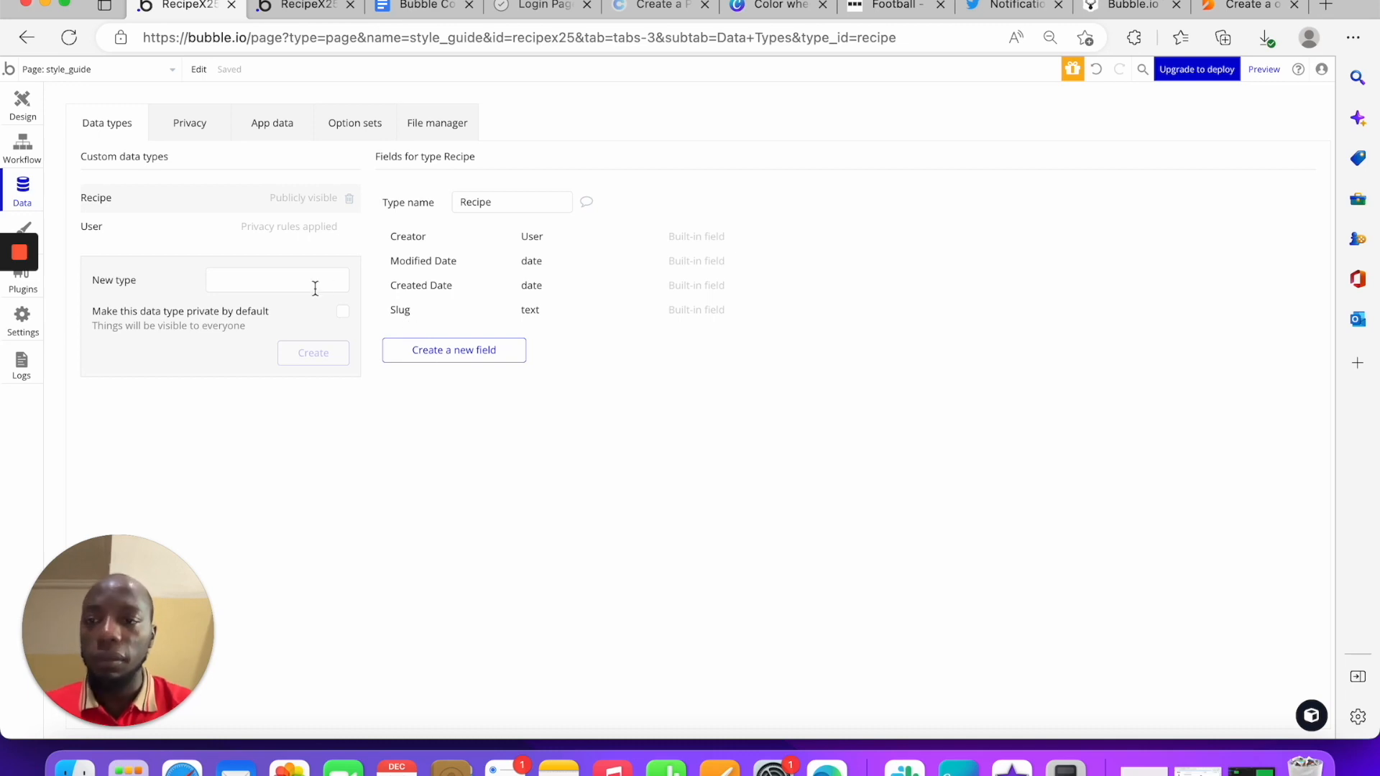
Add a field called Name with the type text to the Recipe data type
{"action": "left_click", "coordinate": [452, 355]}
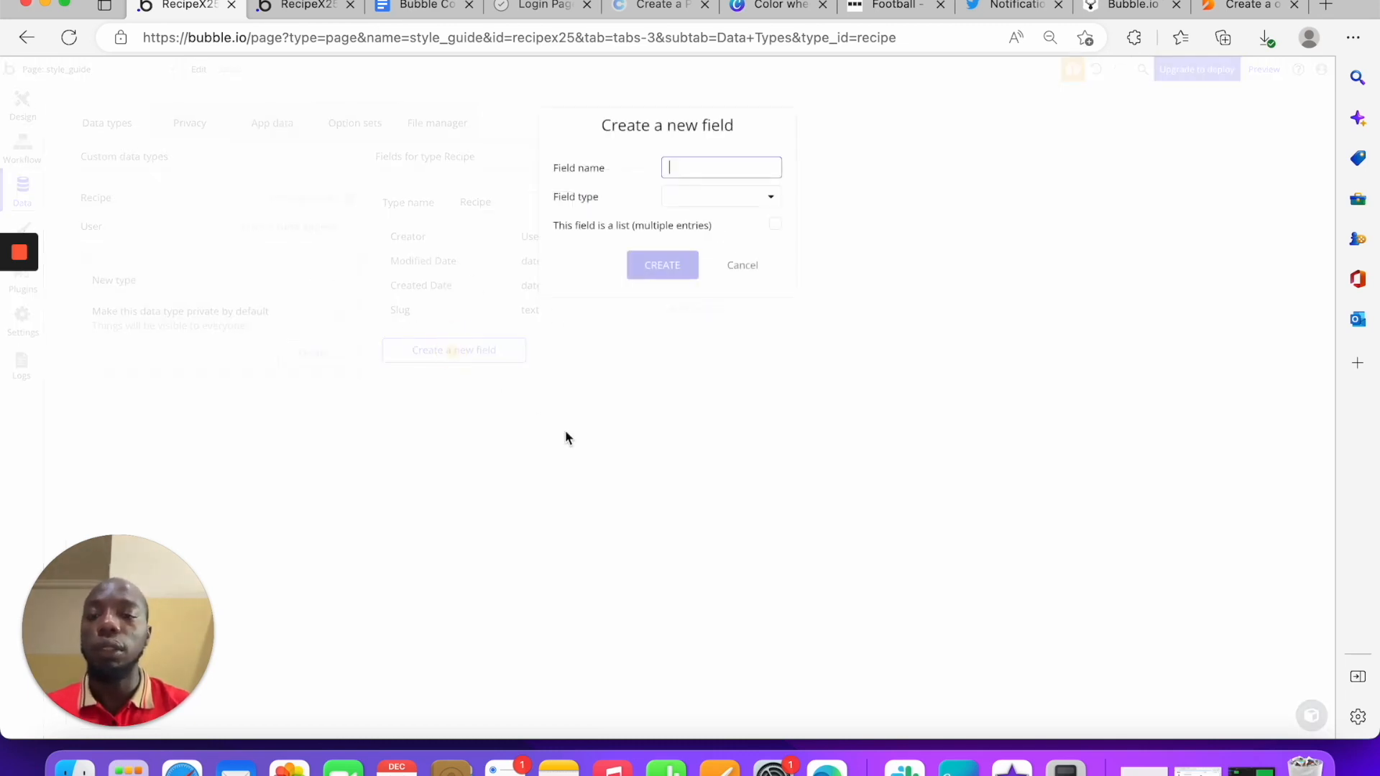
{"action": "left_click", "coordinate": [748, 277]}
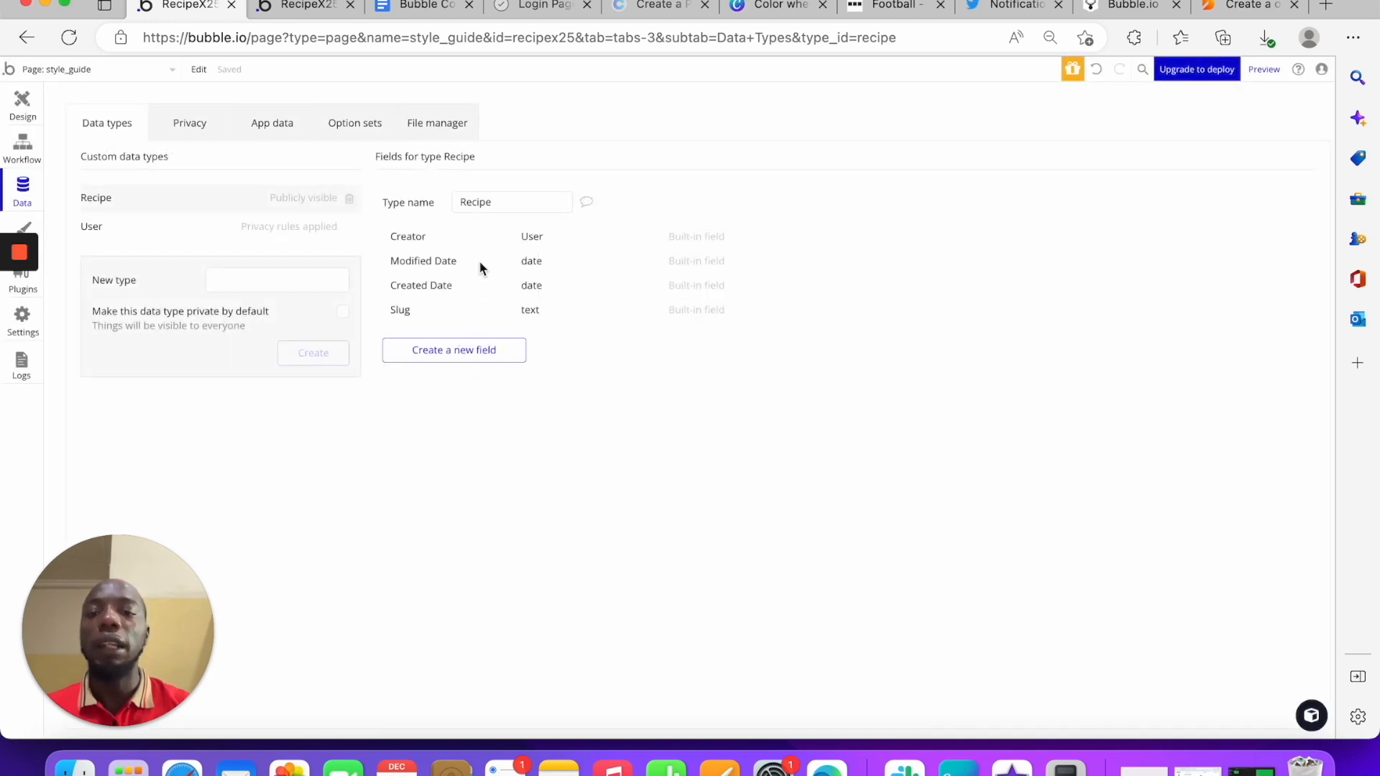
{"action": "left_click", "coordinate": [484, 351]}
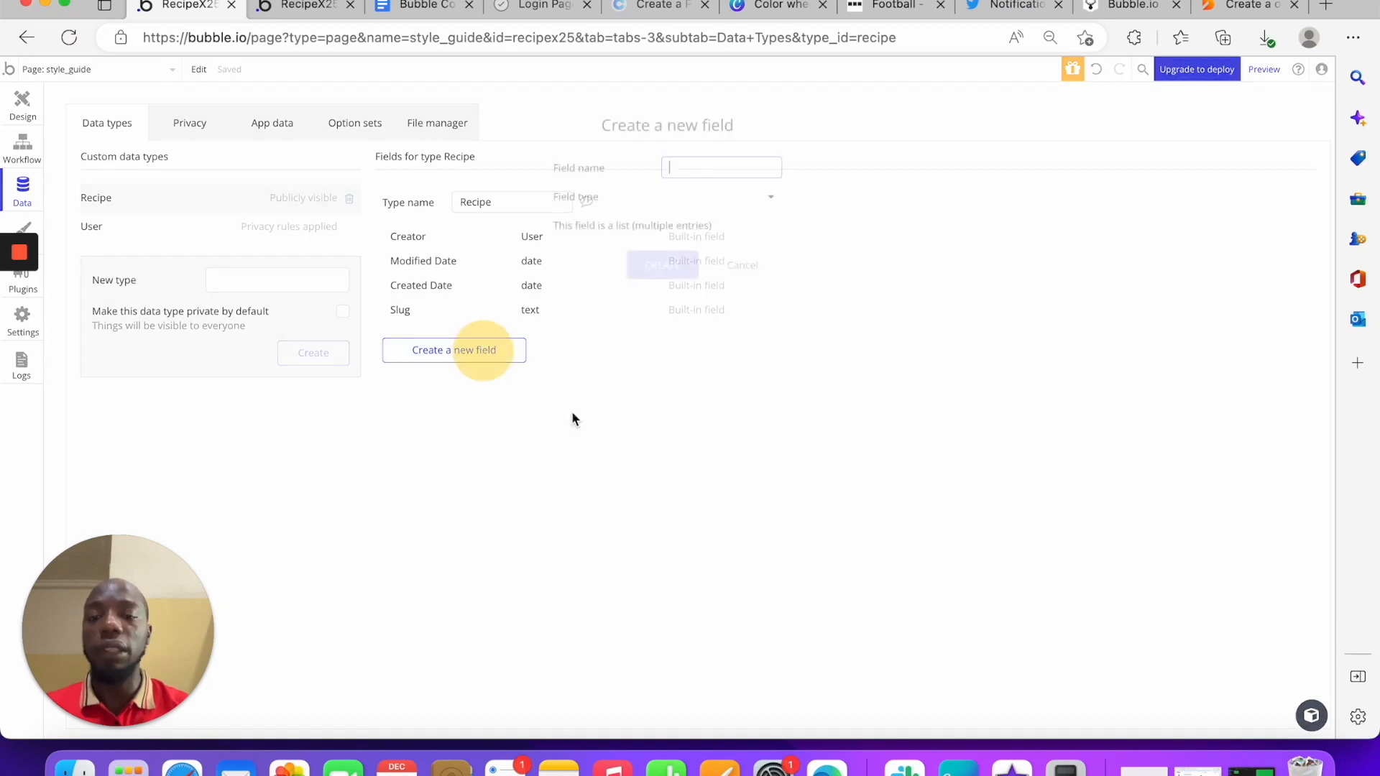
{"action": "type", "text": "Name"}
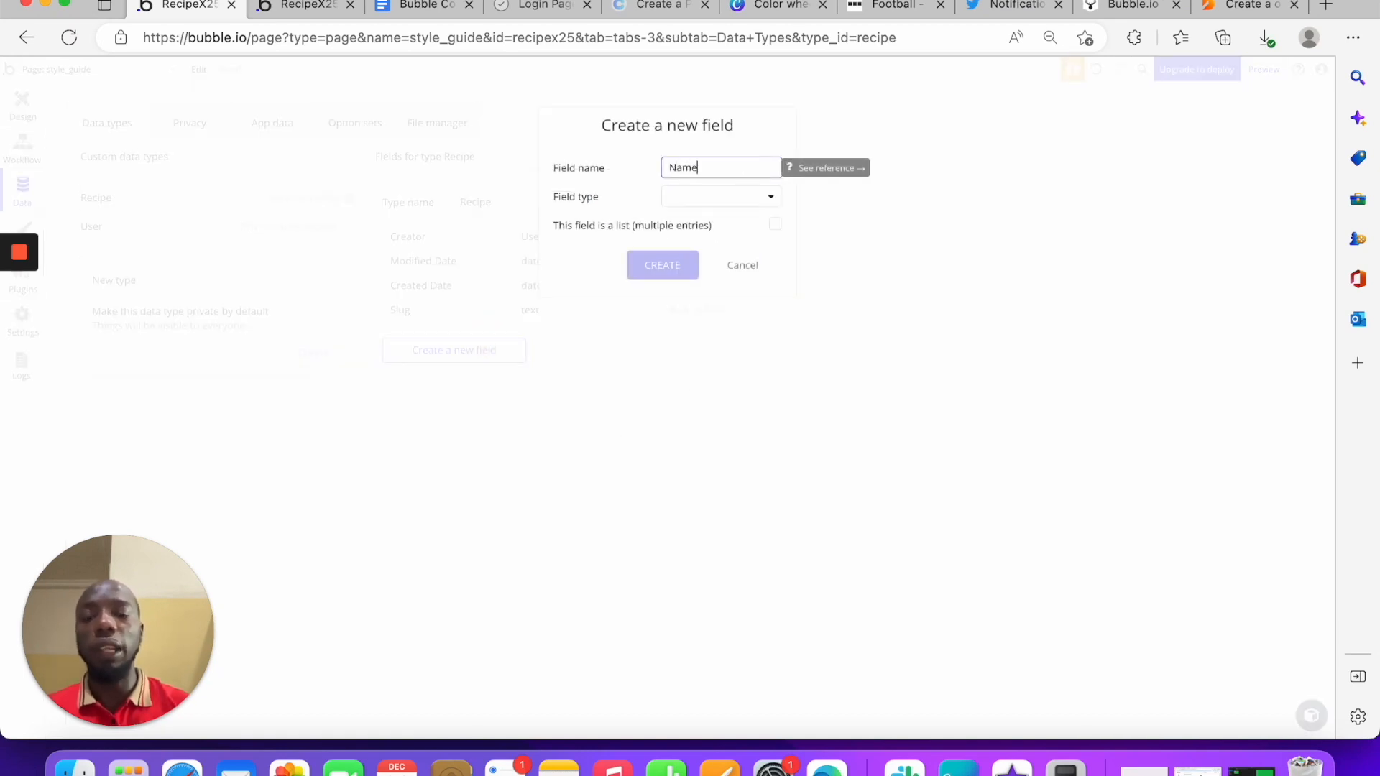
{"action": "left_click", "coordinate": [744, 195]}
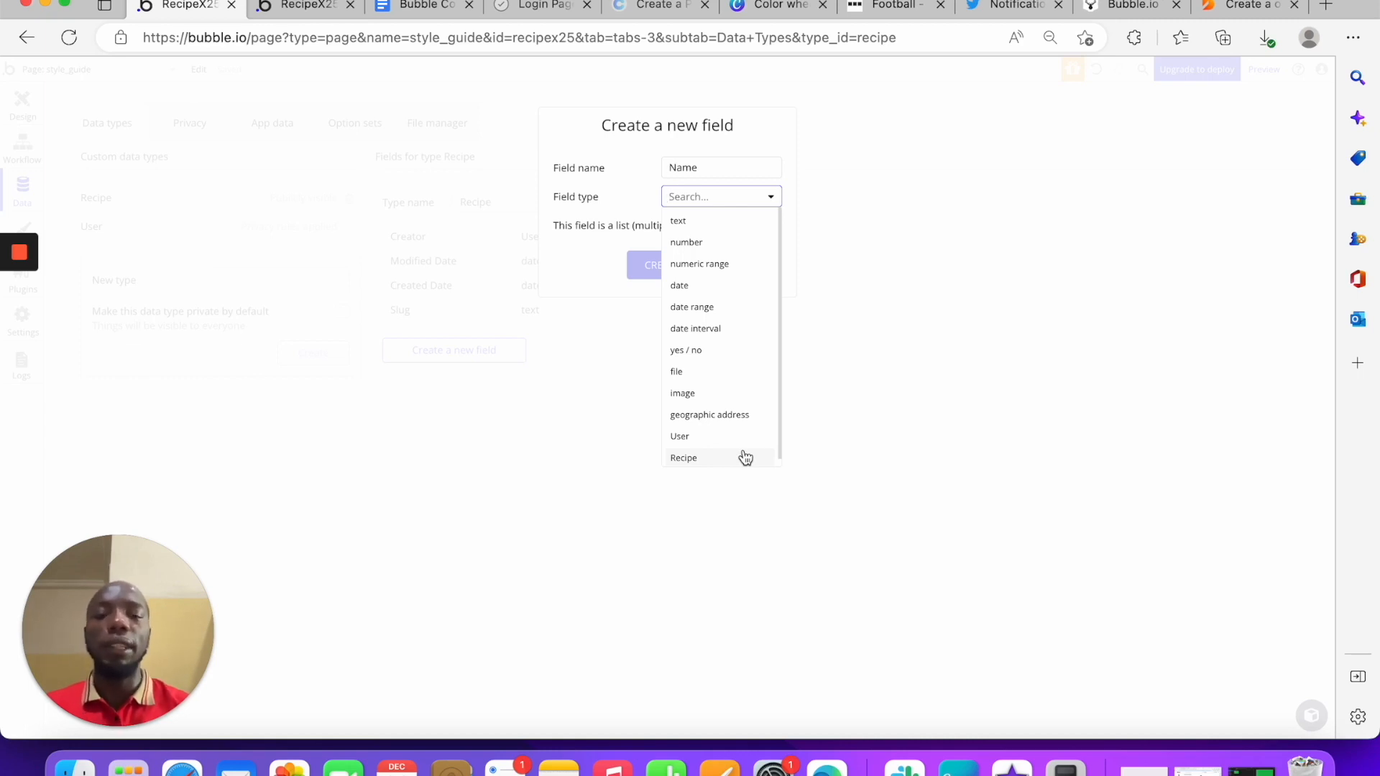
{"action": "left_click", "coordinate": [724, 227]}
{"action": "left_click", "coordinate": [662, 266]}
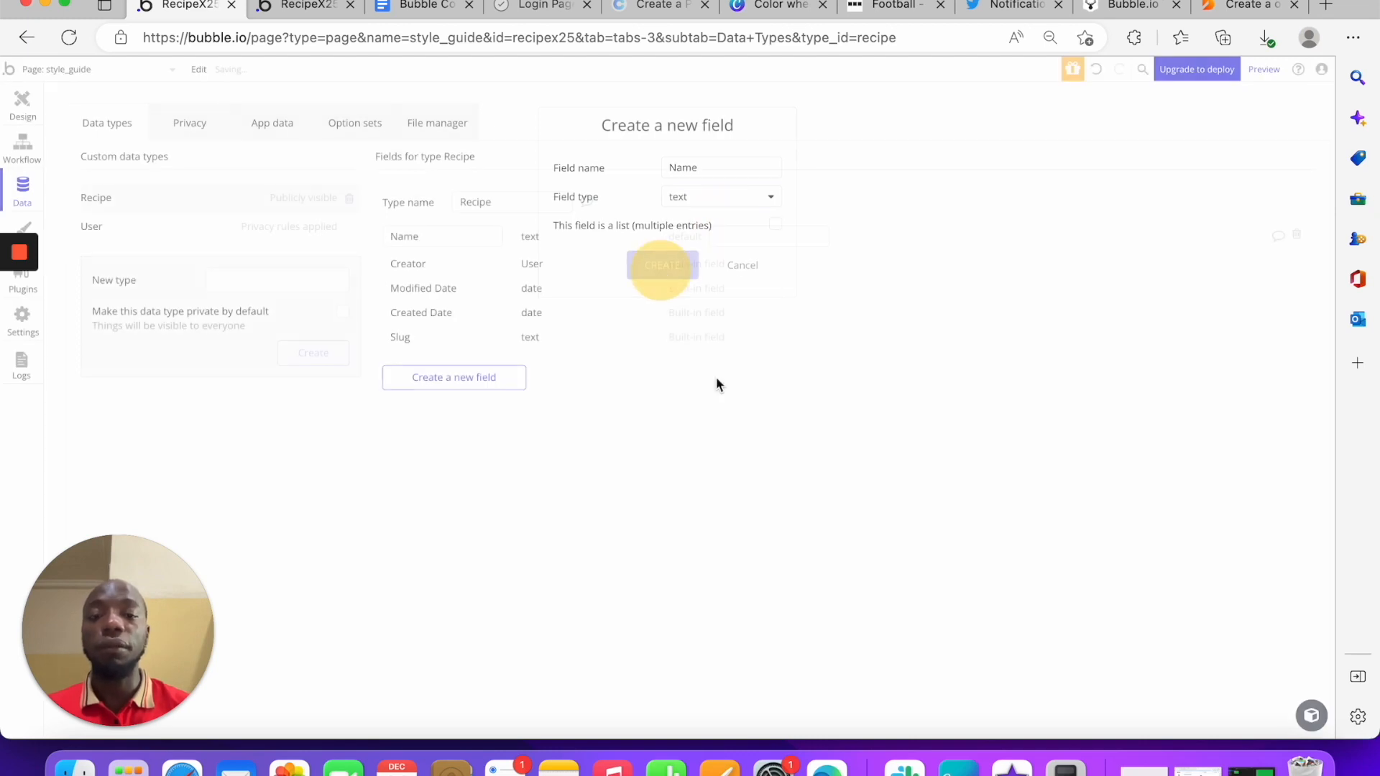
Add a field called Image with the type image to the Recipe data type
{"action": "left_click", "coordinate": [486, 376]}
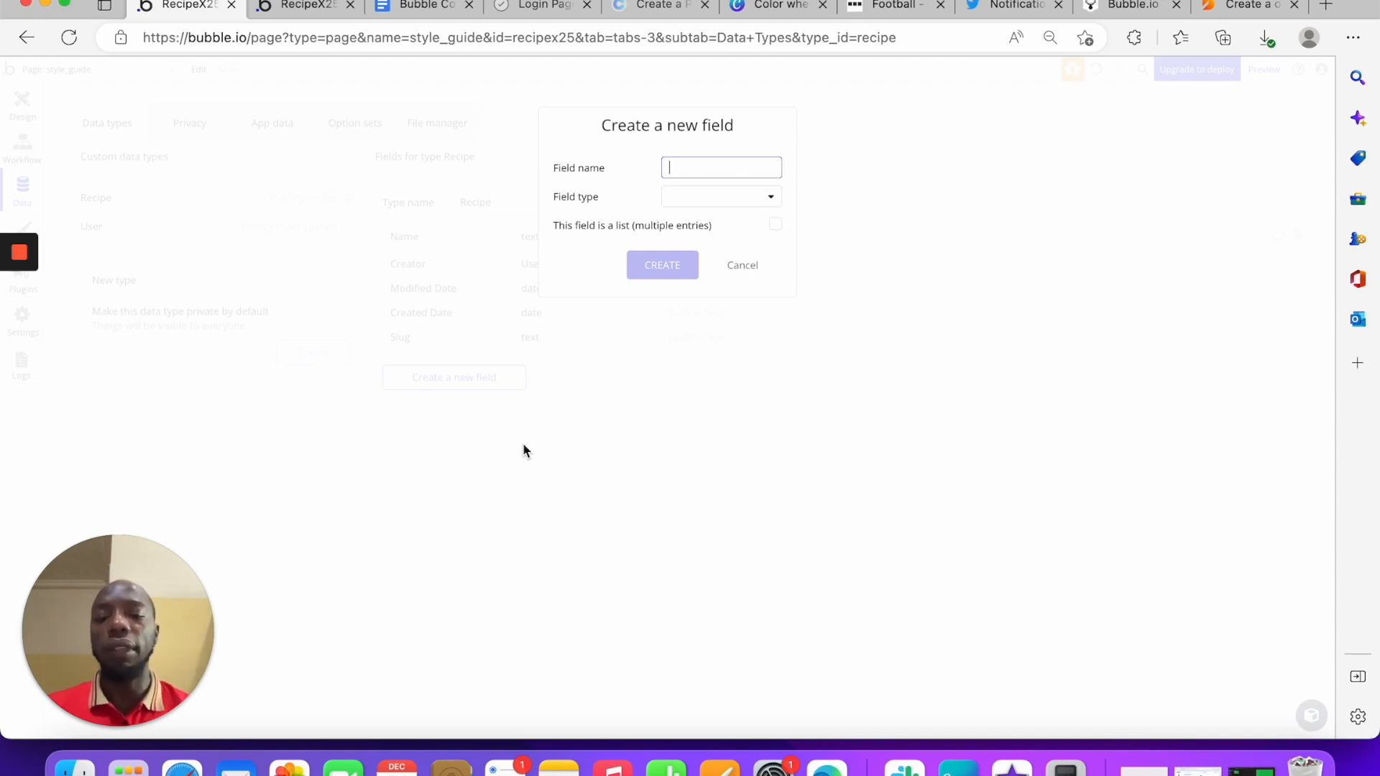
{"action": "type", "text": "image"}
{"action": "key", "text": "BackSpace"}
{"action": "key", "text": "BackSpace"}
{"action": "key", "text": "BackSpace"}
{"action": "key", "text": "BackSpace"}
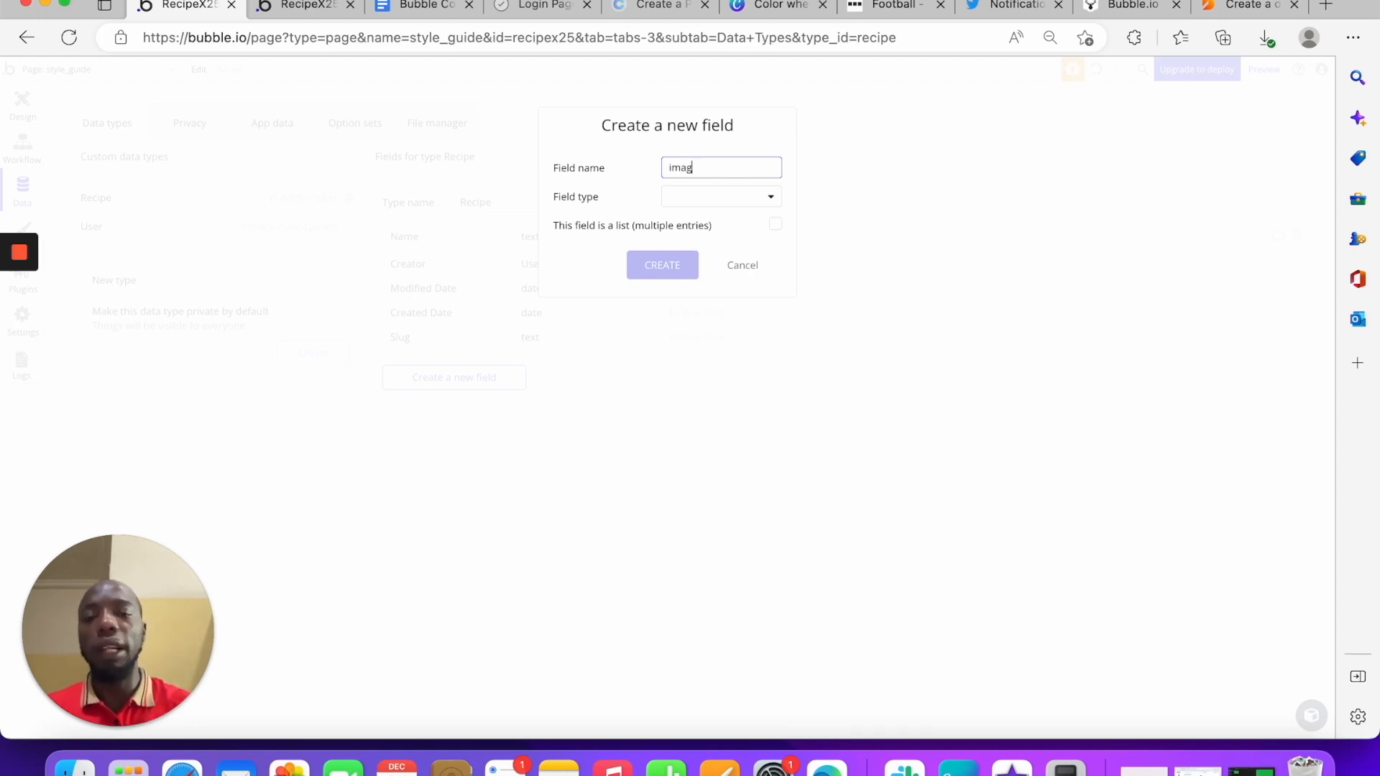
{"action": "type", "text": "Image"}
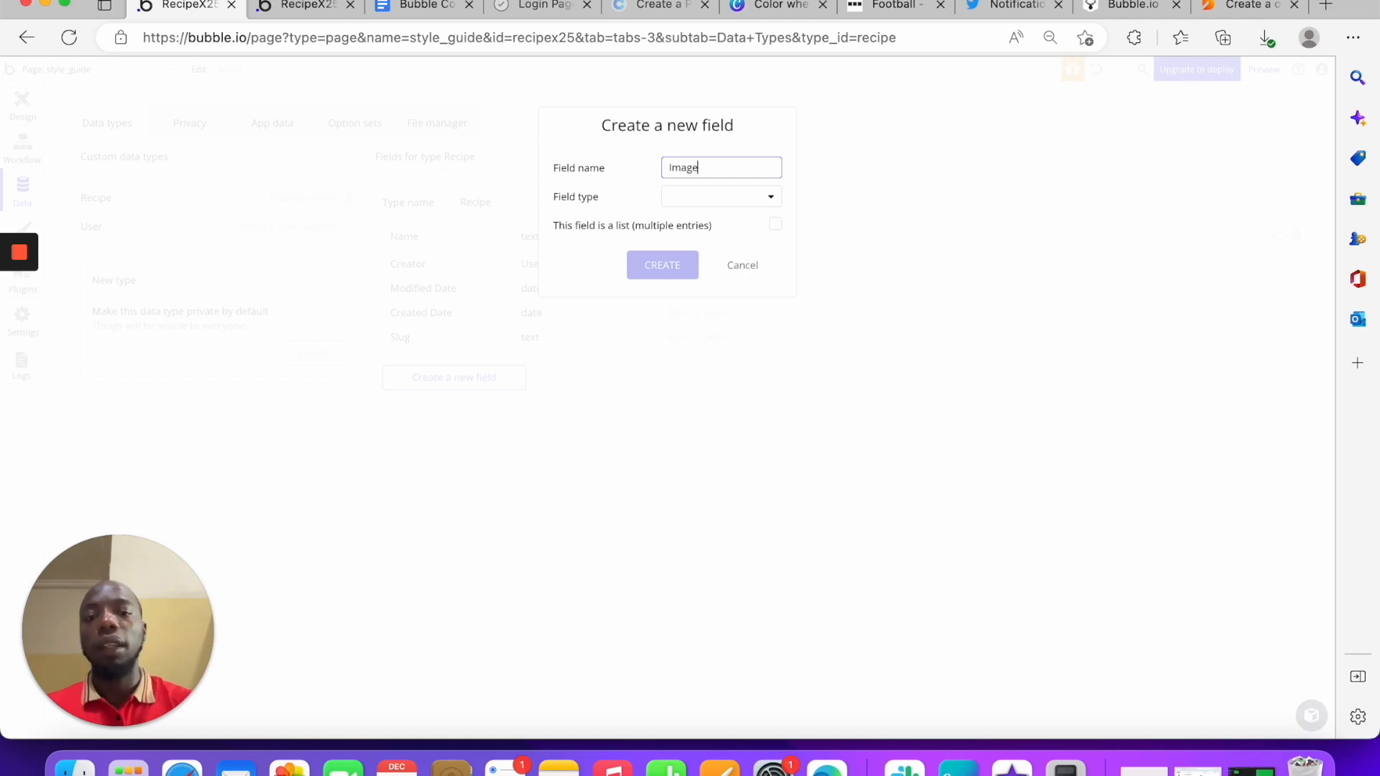
{"action": "left_click", "coordinate": [714, 197]}
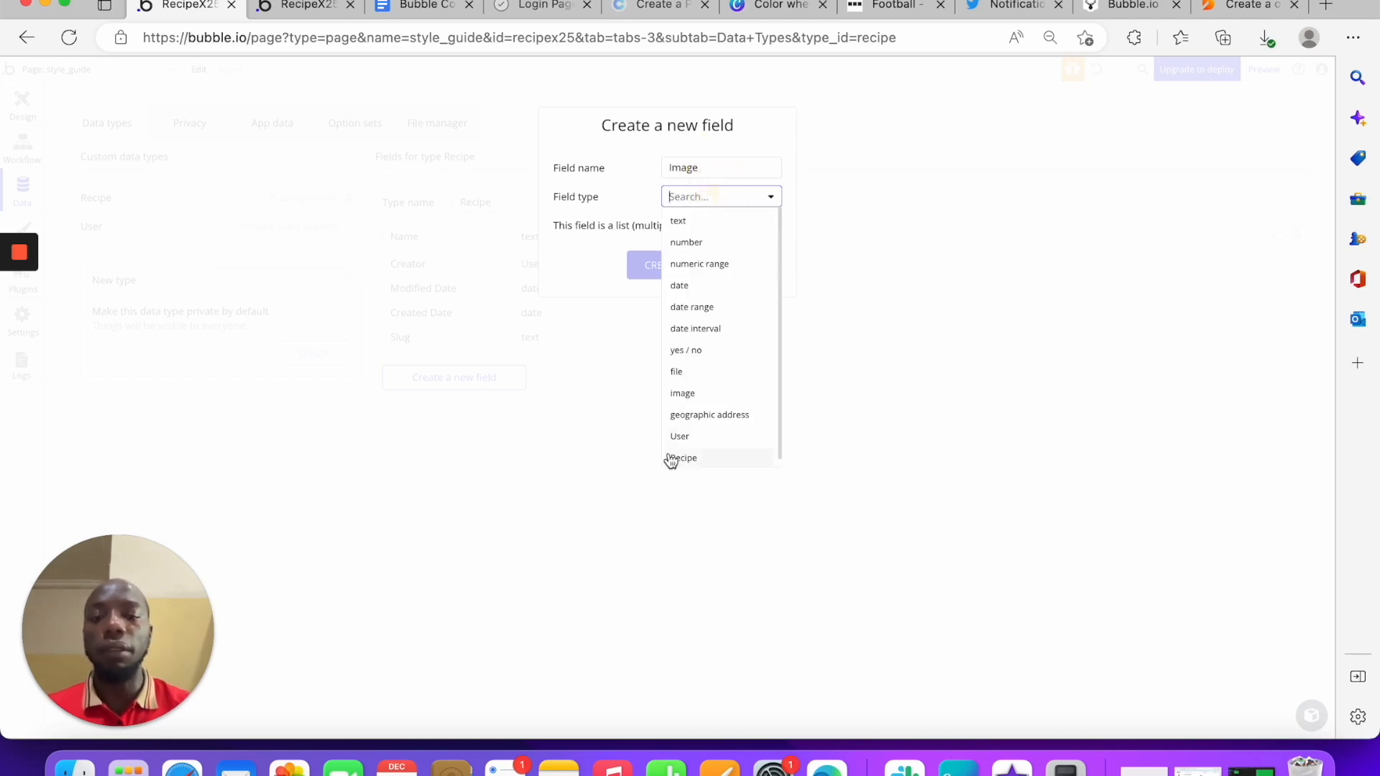
{"action": "left_click", "coordinate": [695, 394]}
{"action": "left_click", "coordinate": [675, 268]}
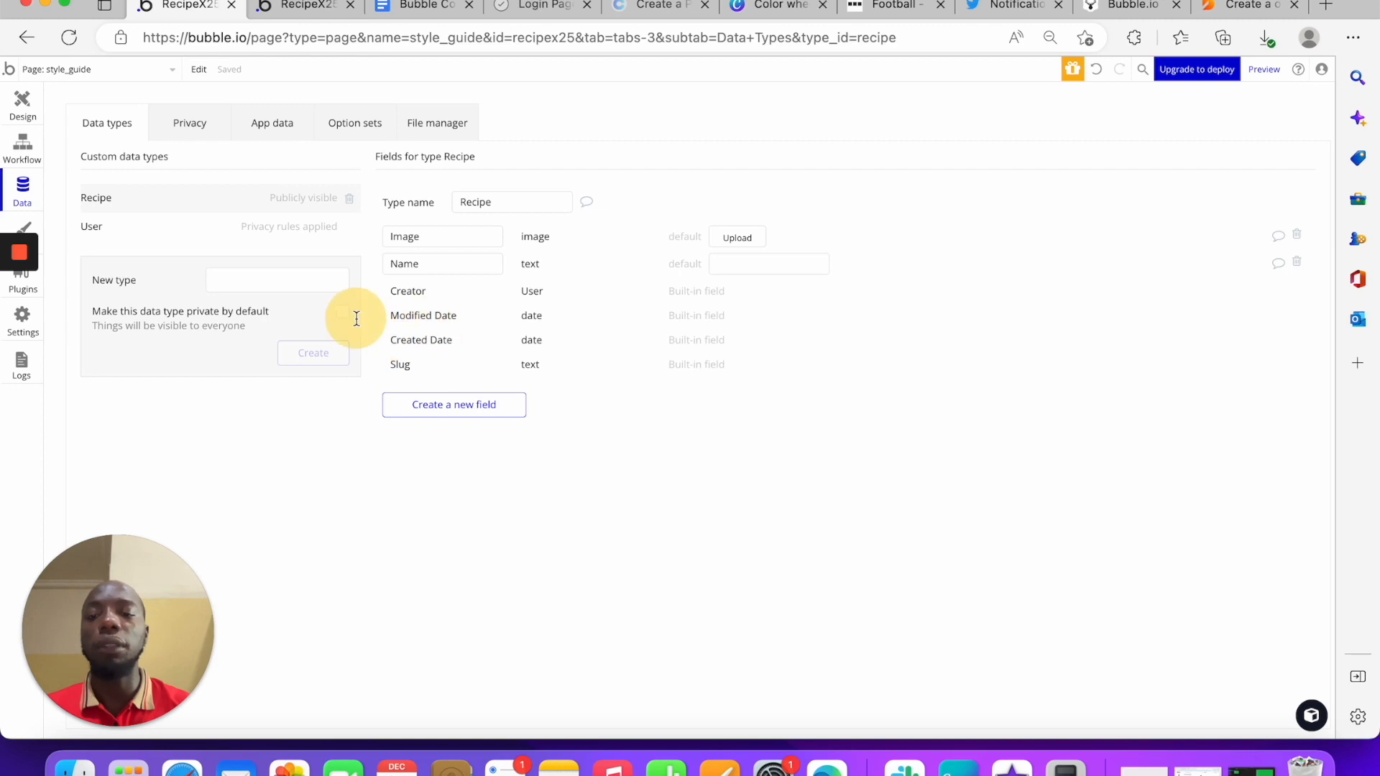
Add a field called Description with the type text to the Recipe data type
{"action": "mouse_move", "coordinate": [465, 291]}
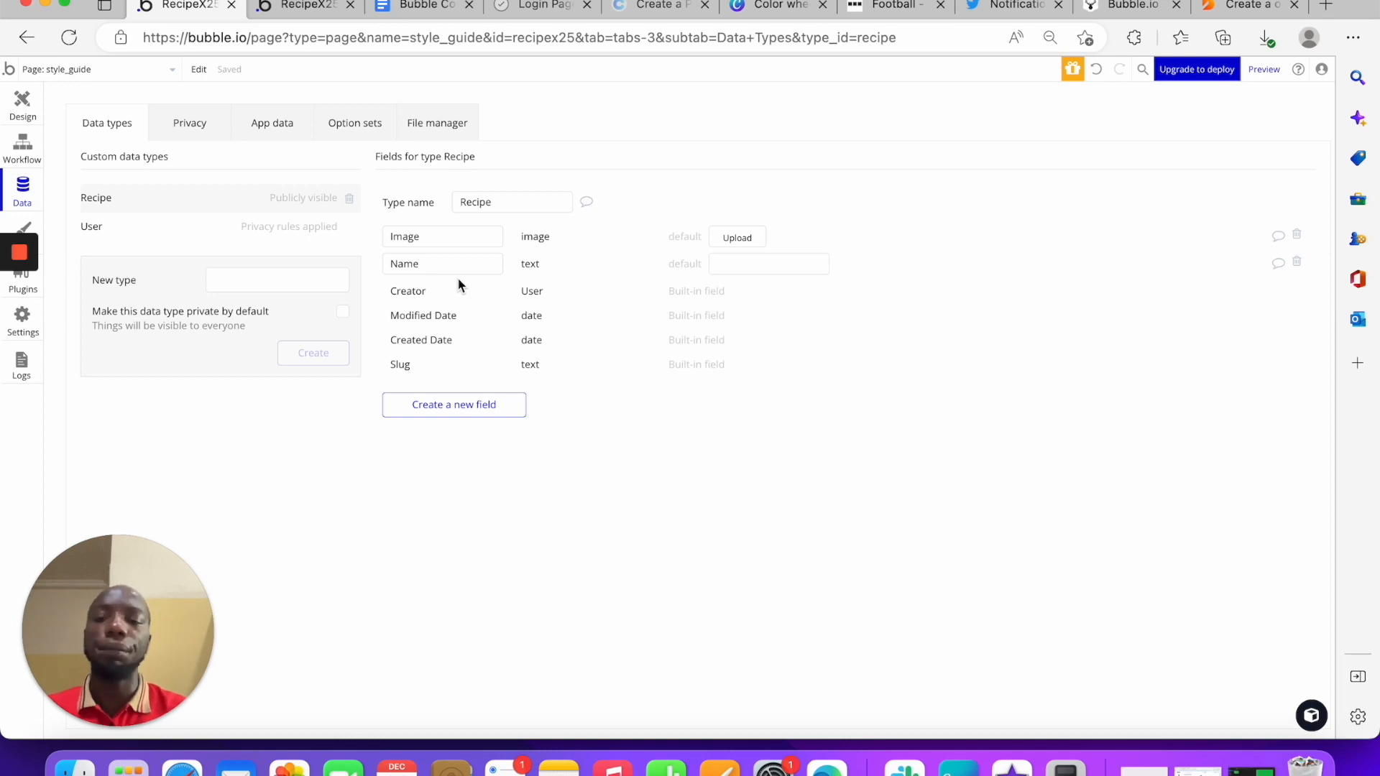
{"action": "left_click", "coordinate": [464, 407]}
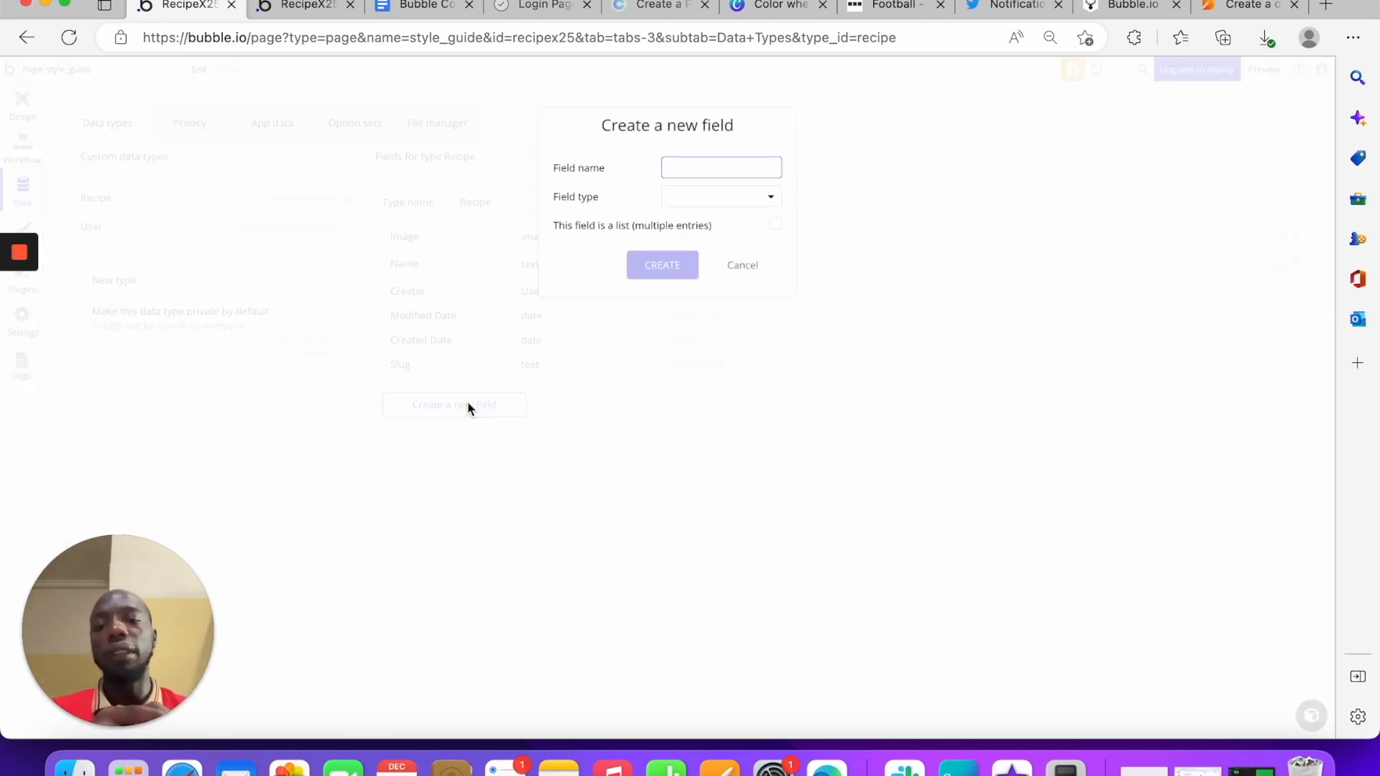
{"action": "type", "text": "DEc"}
{"action": "key", "text": "BackSpace"}
{"action": "key", "text": "BackSpace"}
{"action": "key", "text": "BackSpace"}
{"action": "type", "text": "DEce"}
{"action": "key", "text": "BackSpace"}
{"action": "key", "text": "BackSpace"}
{"action": "key", "text": "BackSpace"}
{"action": "type", "text": "es"}
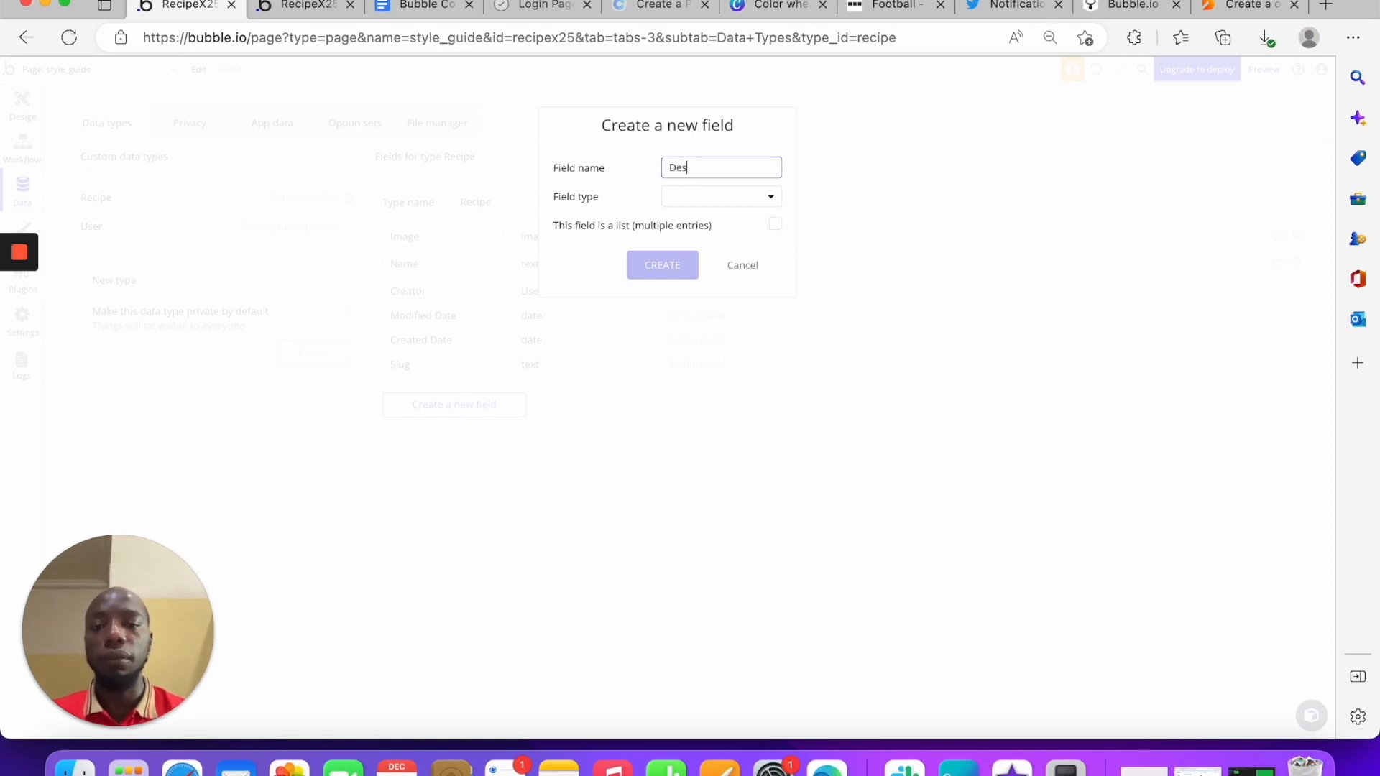
{"action": "type", "text": "critp"}
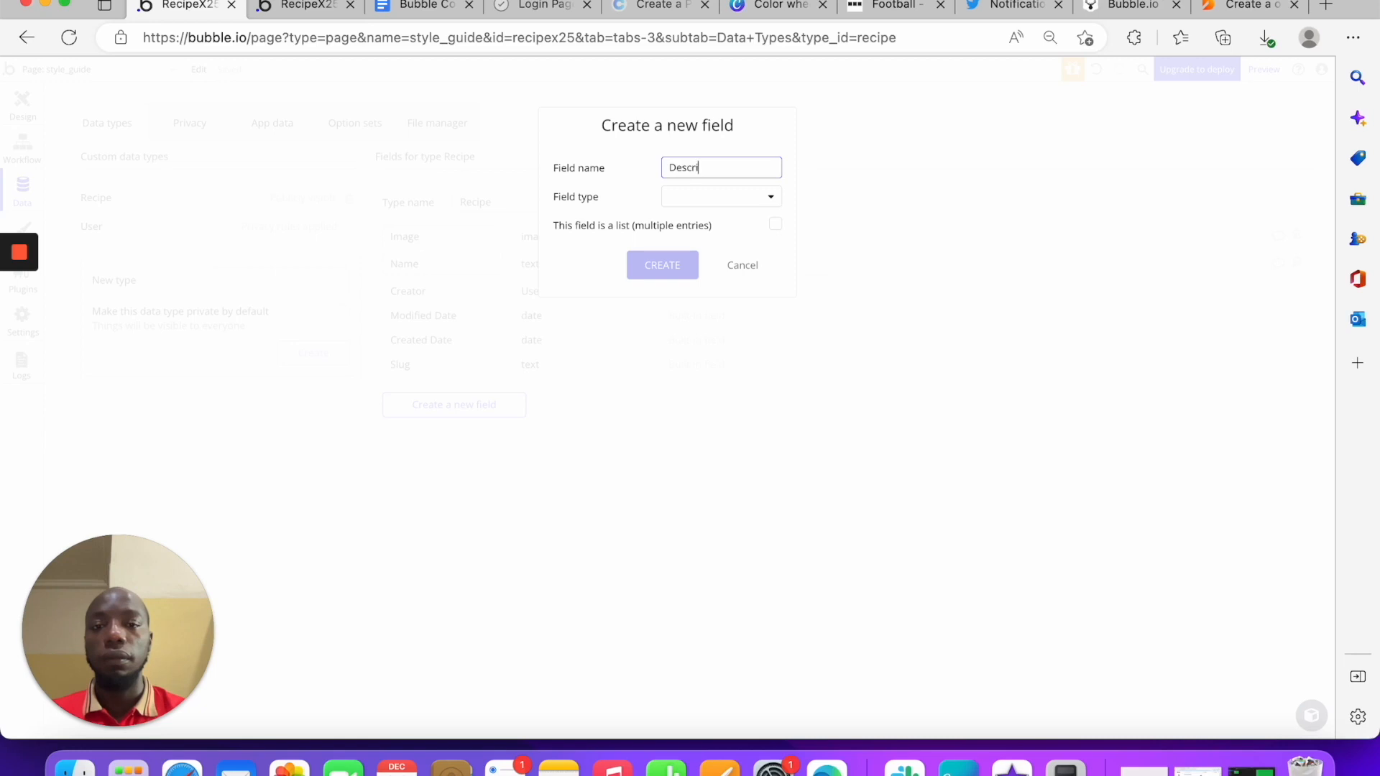
{"action": "key", "text": "BackSpace"}
{"action": "key", "text": "BackSpace"}
{"action": "type", "text": "ption"}
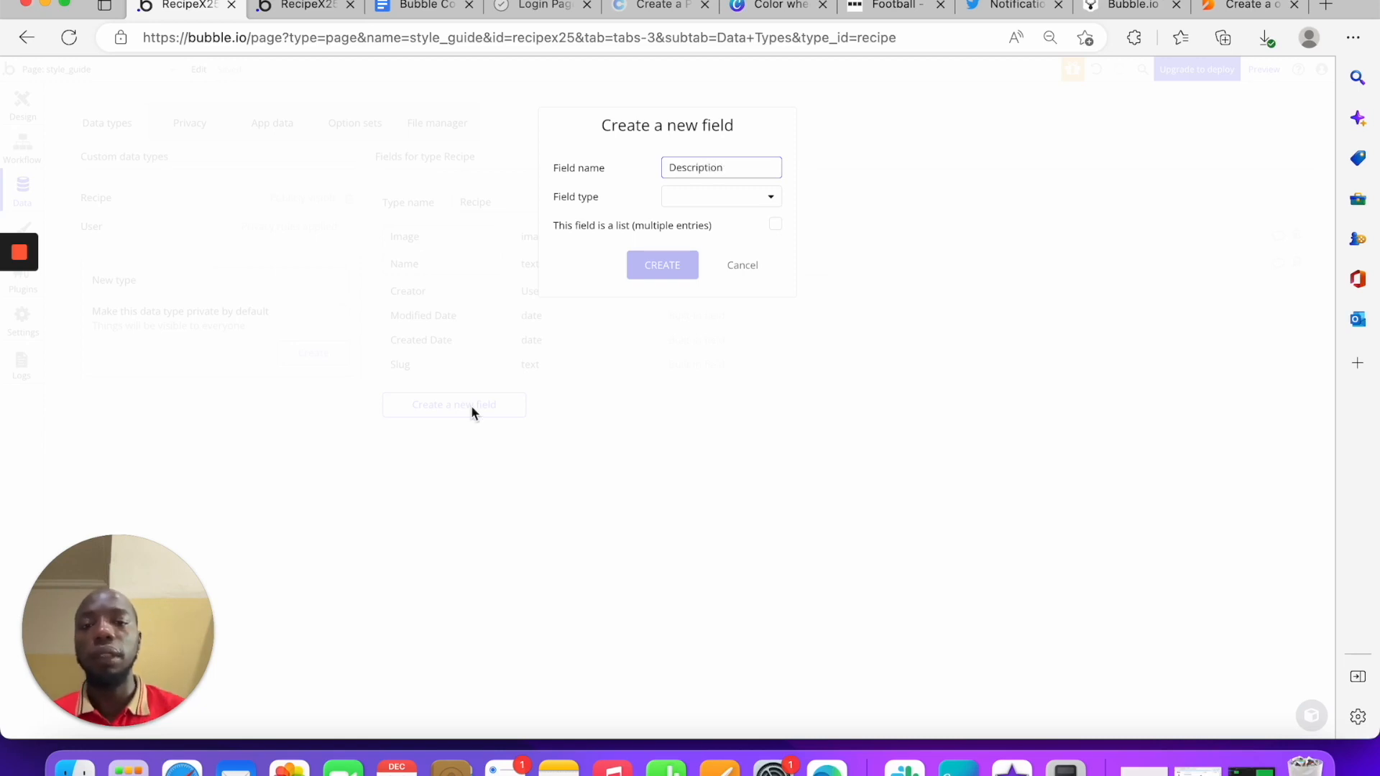
{"action": "left_click", "coordinate": [750, 199]}
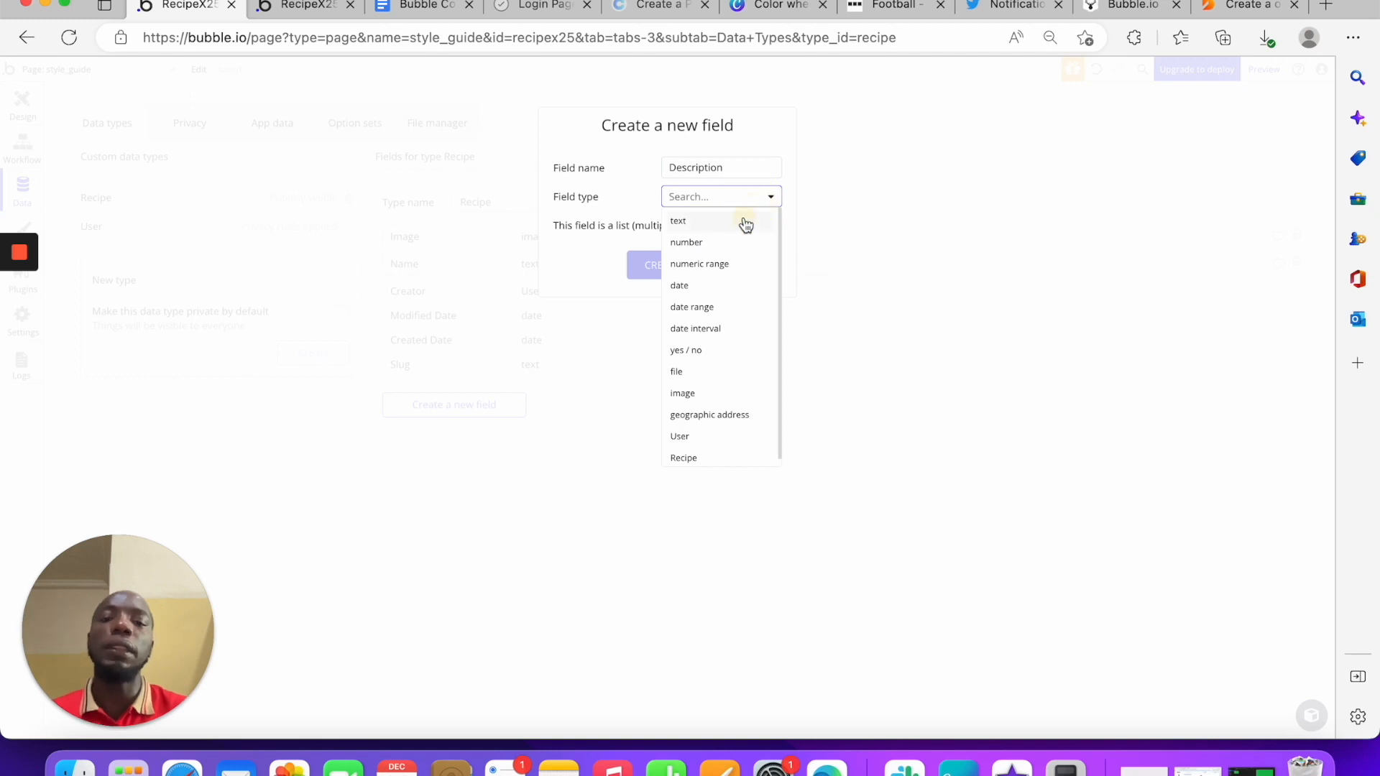
{"action": "left_click", "coordinate": [746, 225]}
{"action": "left_click", "coordinate": [642, 265]}
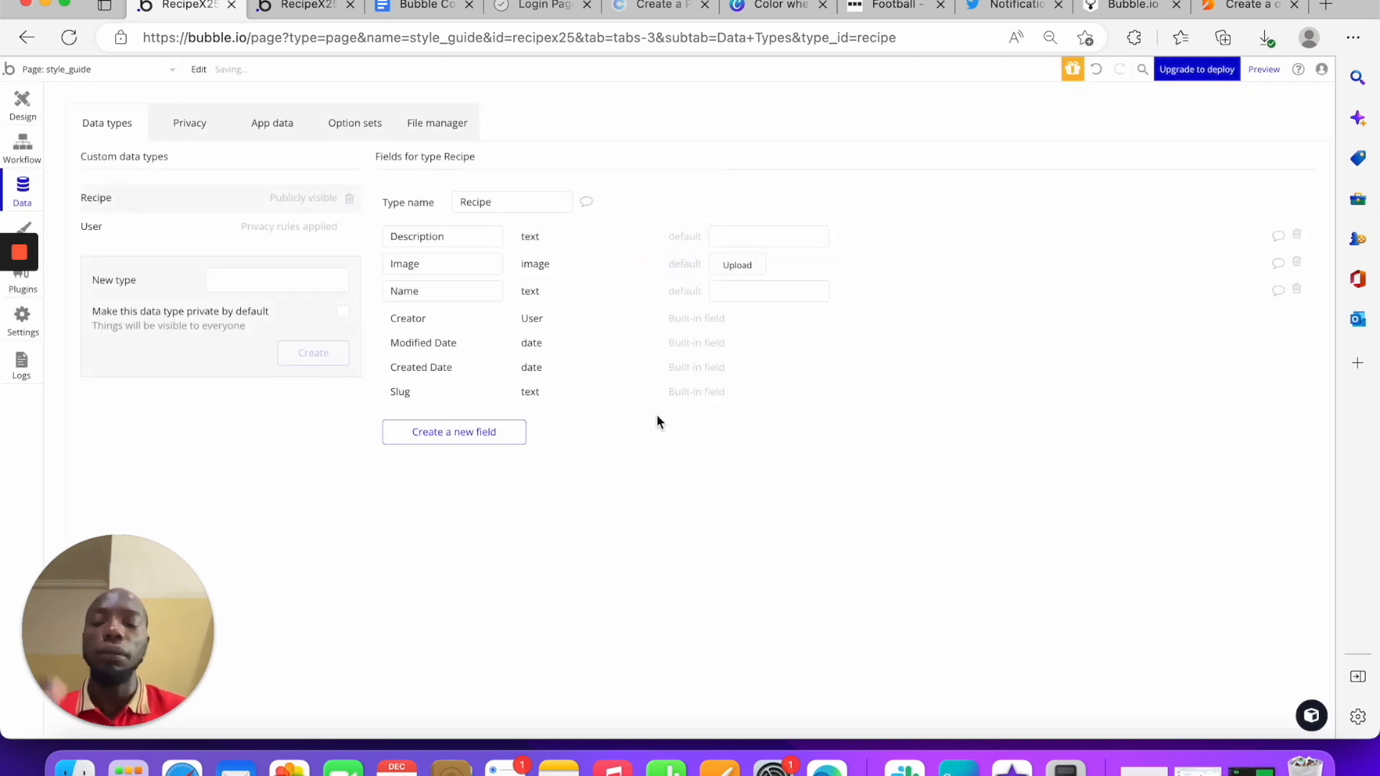
Add a field called Cost with the type number to the Recipe data type
{"action": "left_click", "coordinate": [522, 432]}
{"action": "type", "text": "Cost"}
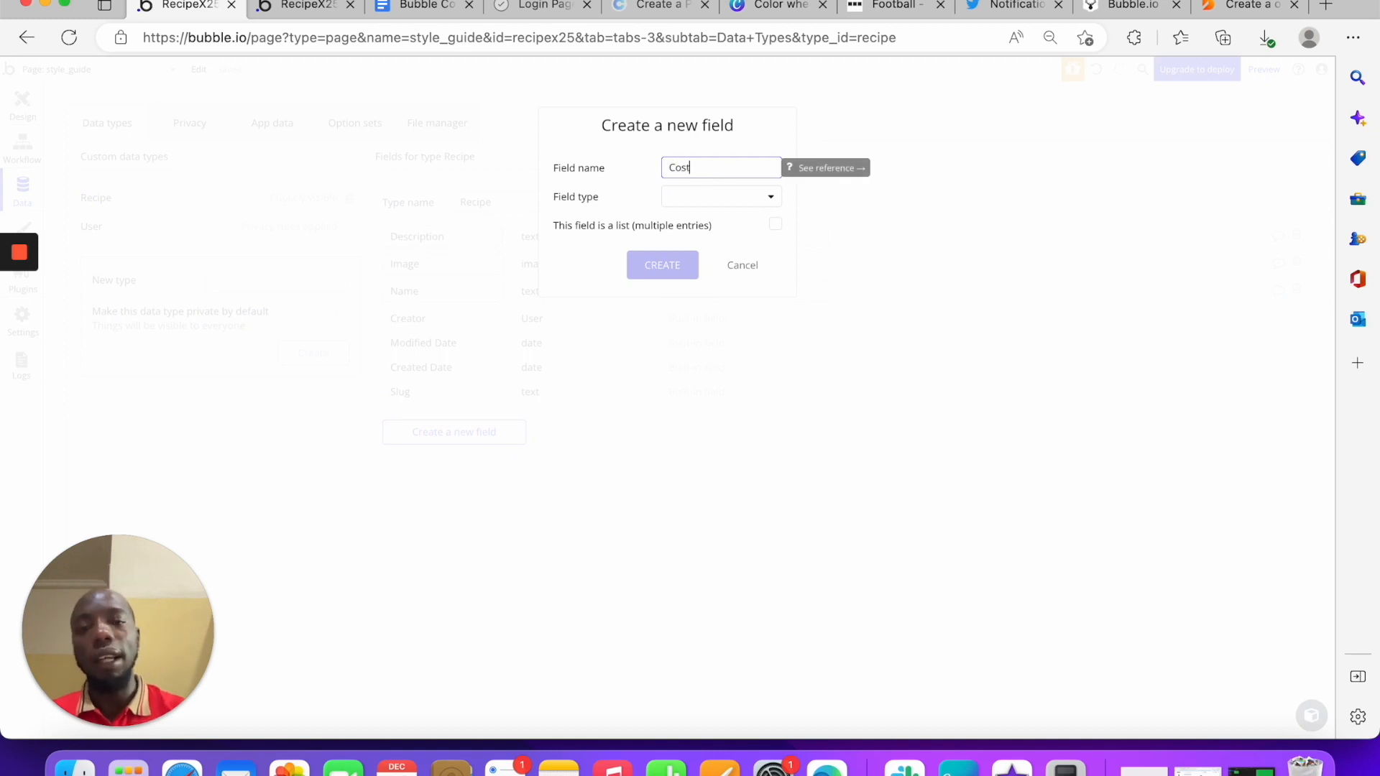
{"action": "left_click", "coordinate": [732, 192]}
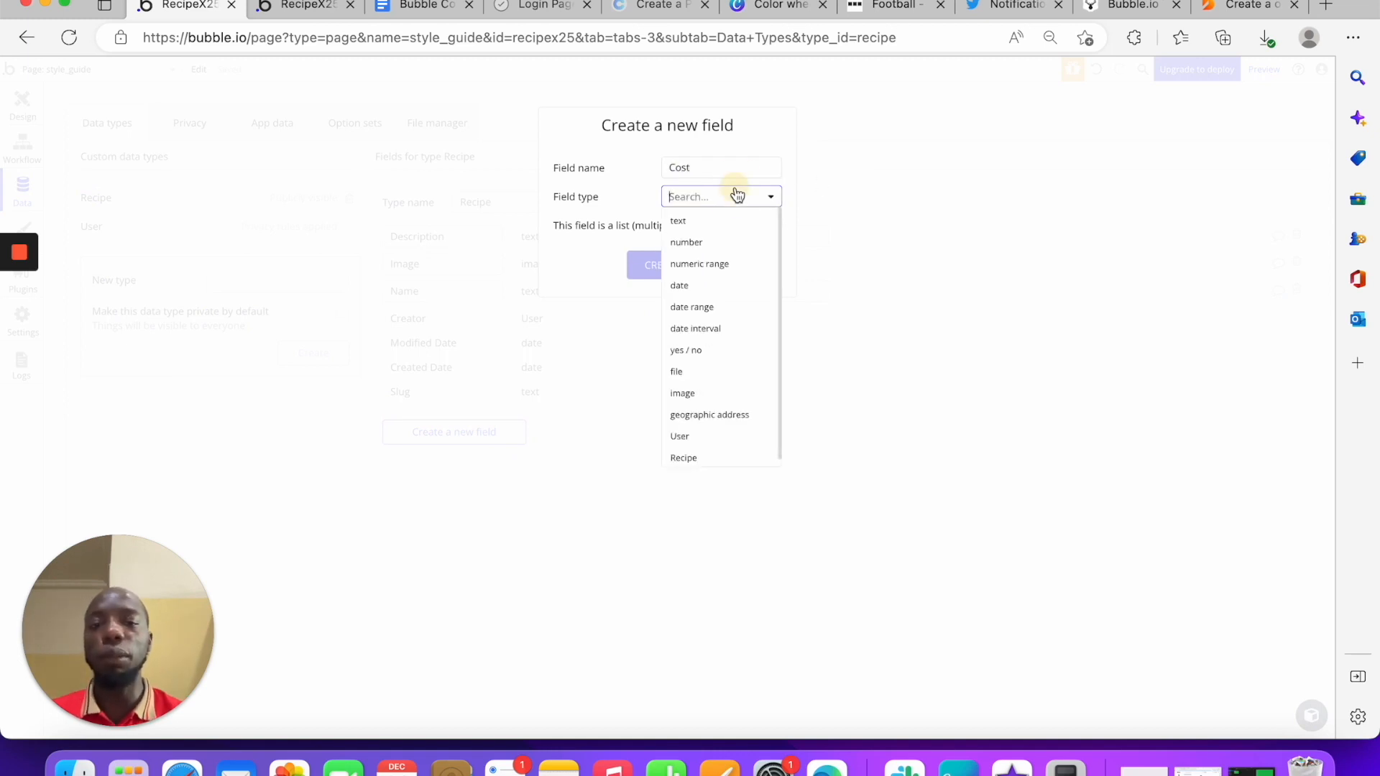
{"action": "left_click", "coordinate": [717, 241]}
{"action": "left_click", "coordinate": [656, 265]}
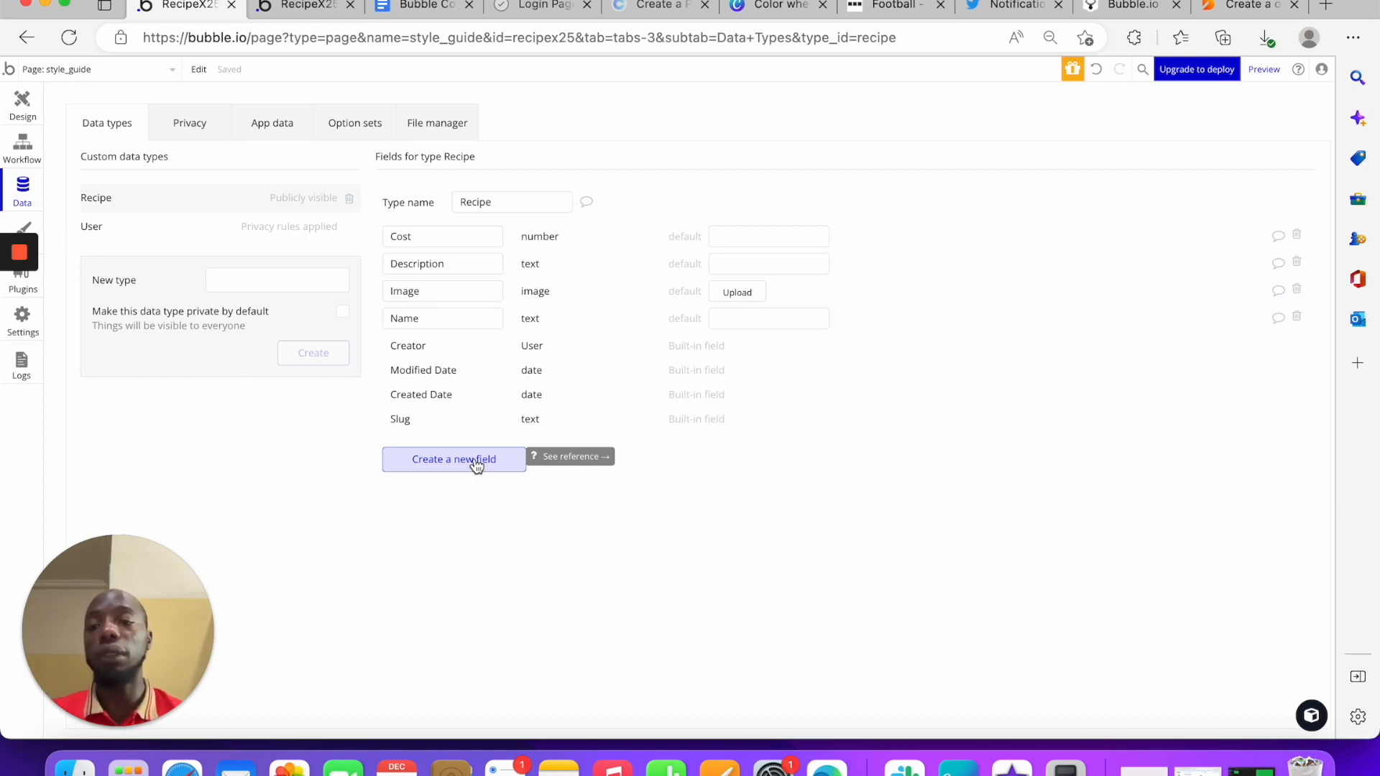
{"action": "left_click", "coordinate": [170, 226]}
{"action": "left_click", "coordinate": [483, 349]}
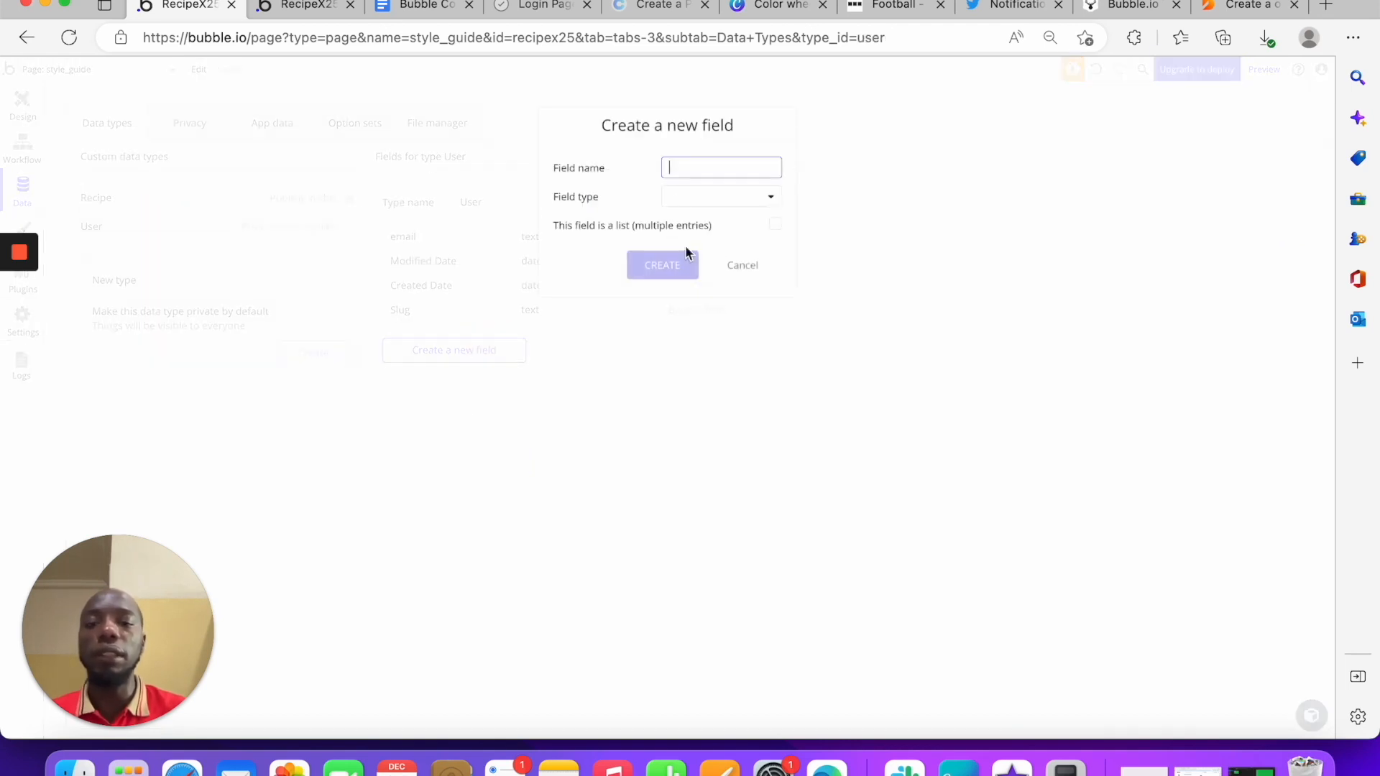
{"action": "type", "text": "E"}
{"action": "key", "text": "BackSpace"}
{"action": "type", "text": "Recipe"}
{"action": "key", "text": "BackSpace"}
{"action": "key", "text": "BackSpace"}
{"action": "key", "text": "BackSpace"}
{"action": "key", "text": "BackSpace"}
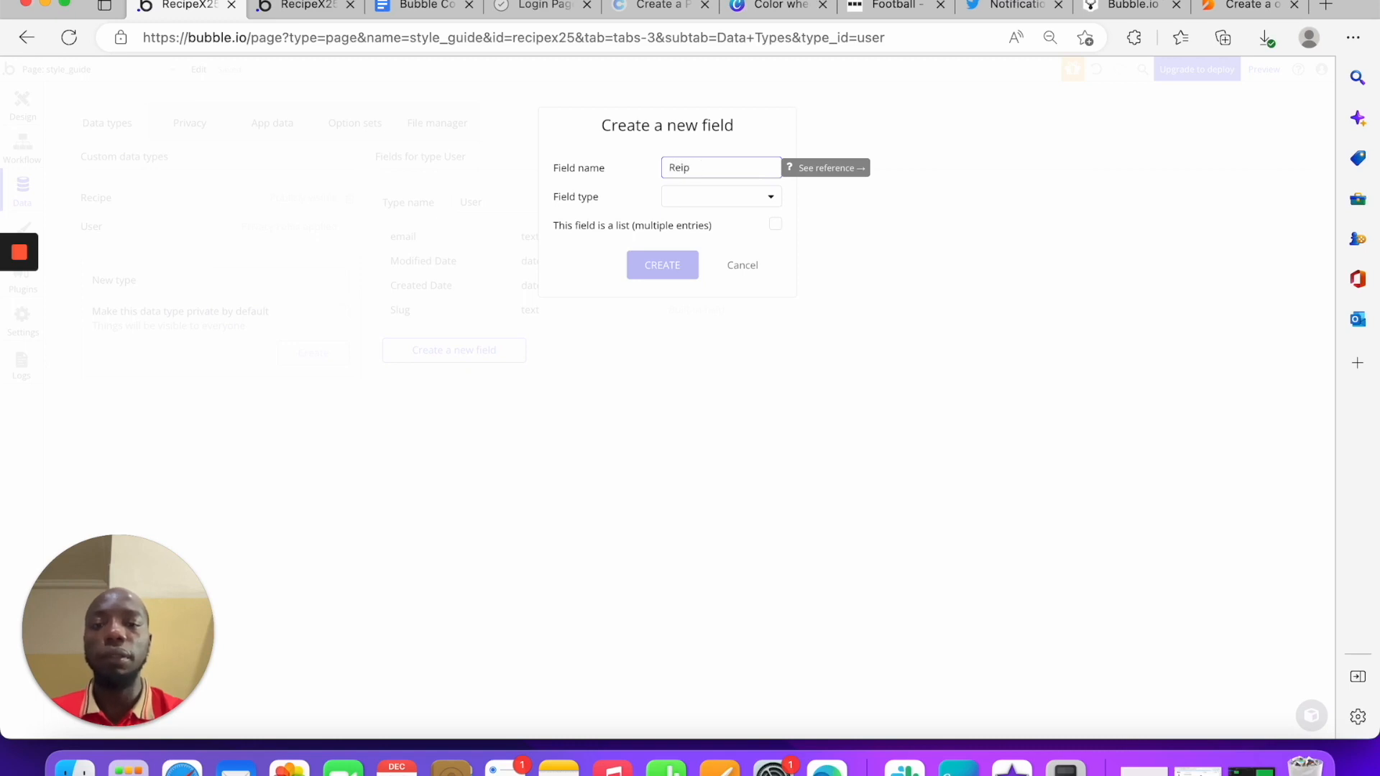
{"action": "type", "text": "ciper"}
{"action": "key", "text": "BackSpace"}
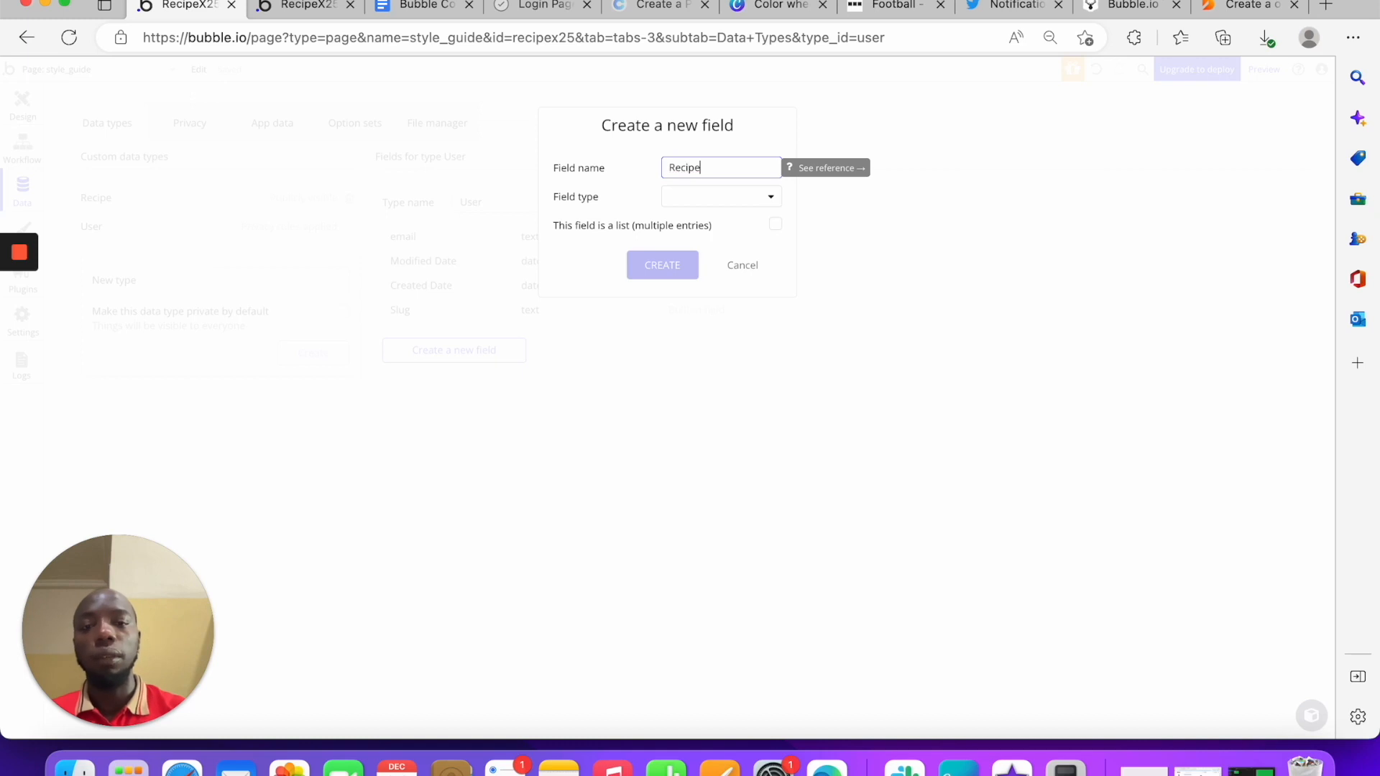
{"action": "left_click", "coordinate": [769, 196]}
{"action": "left_click", "coordinate": [734, 460]}
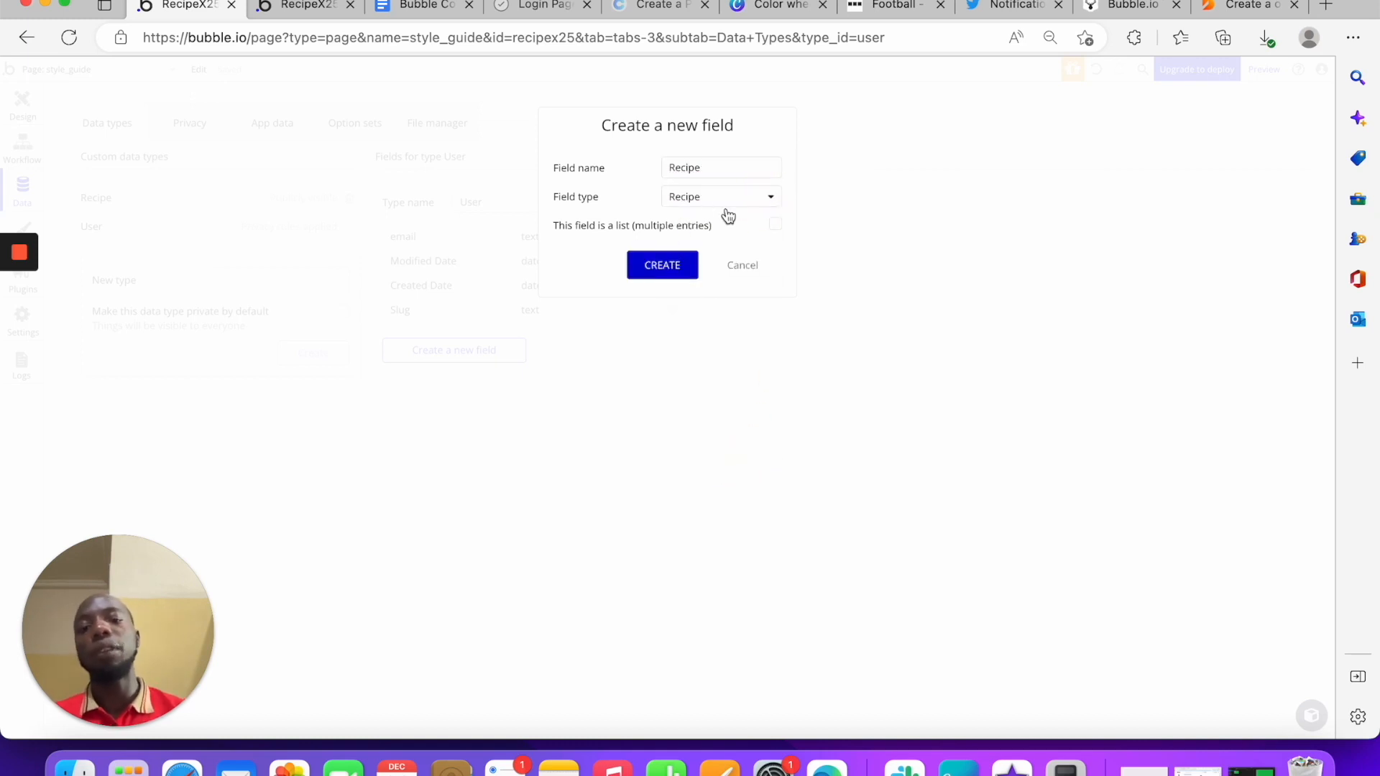
{"action": "left_click", "coordinate": [776, 226]}
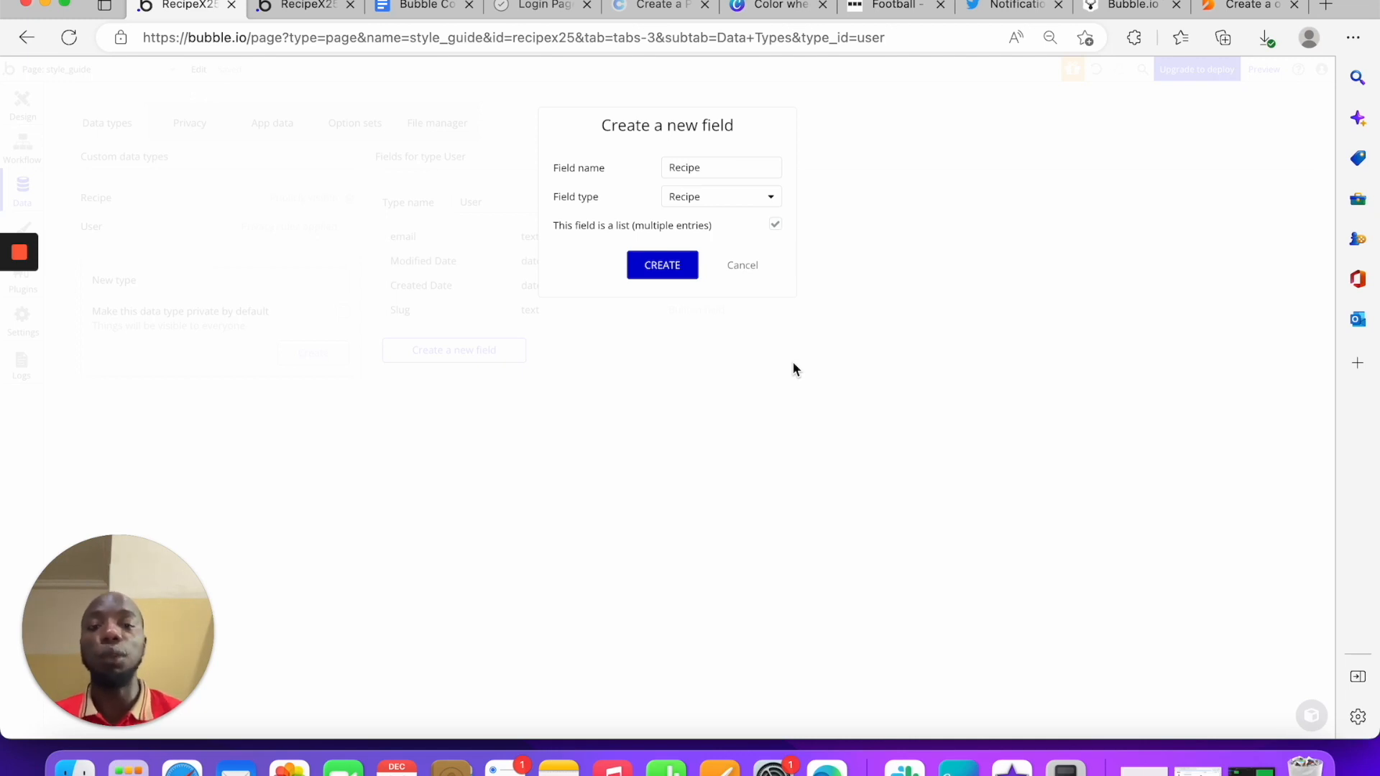
{"action": "left_click", "coordinate": [751, 266]}
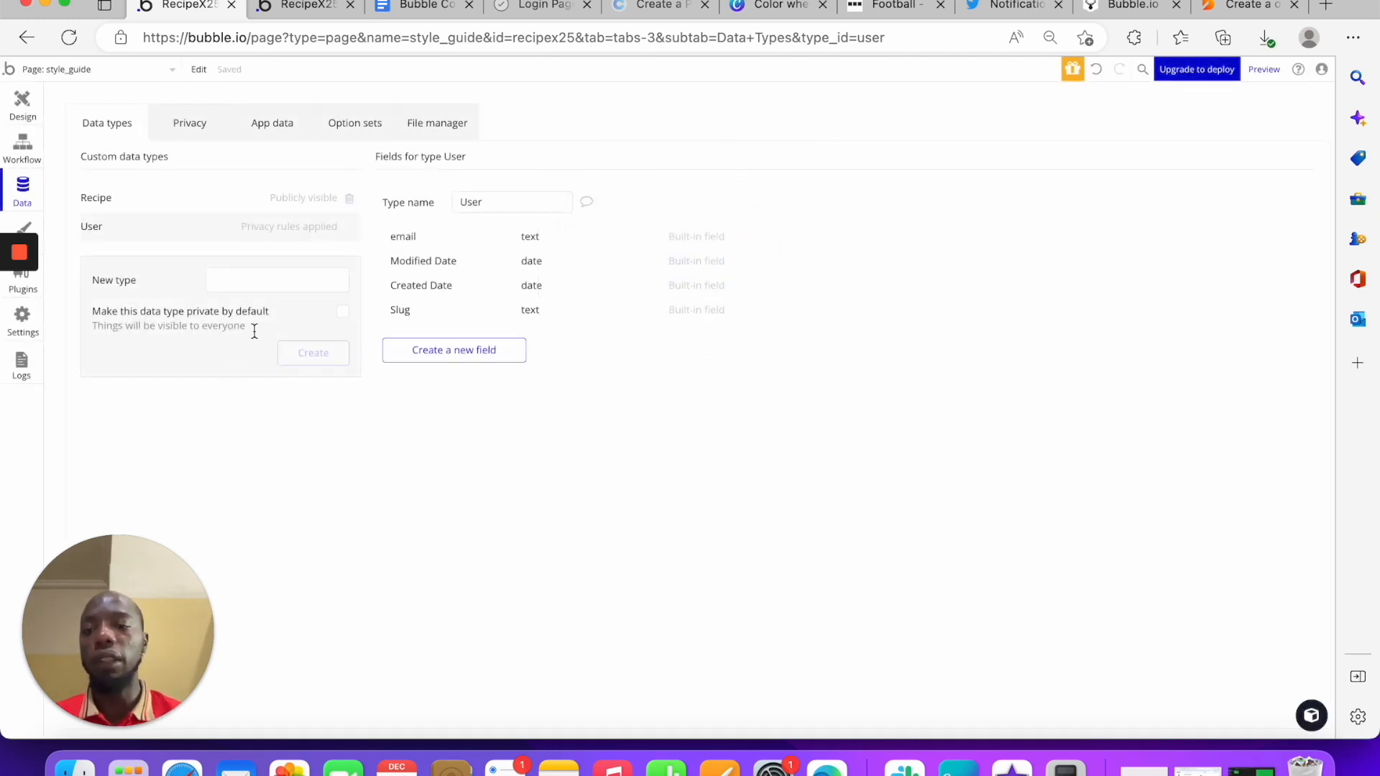
Add a field called Created by with the type User to the Recipe data type, as a single entry
{"action": "left_click", "coordinate": [166, 208]}
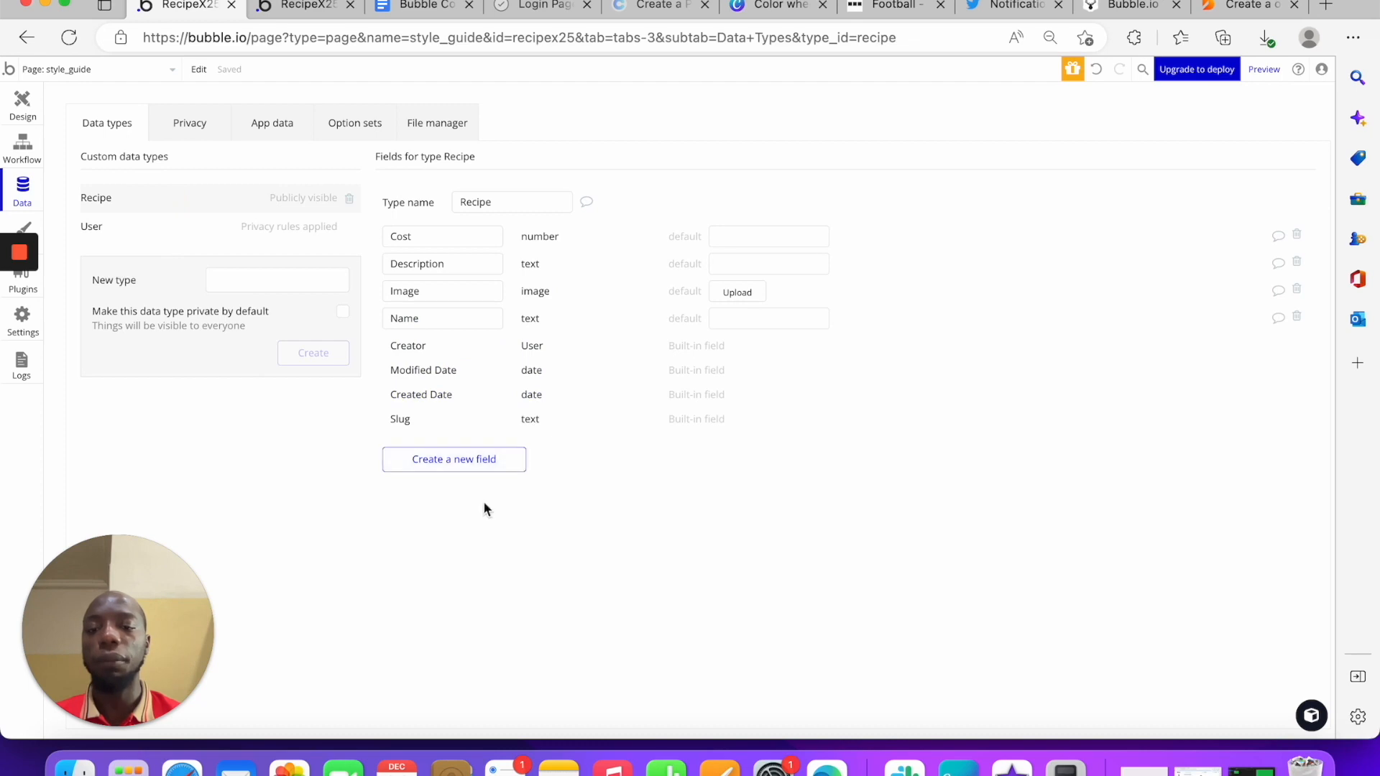
{"action": "left_click", "coordinate": [481, 452]}
{"action": "type", "text": "Use"}
{"action": "key", "text": "BackSpace"}
{"action": "key", "text": "BackSpace"}
{"action": "key", "text": "BackSpace"}
{"action": "type", "text": "Cr"}
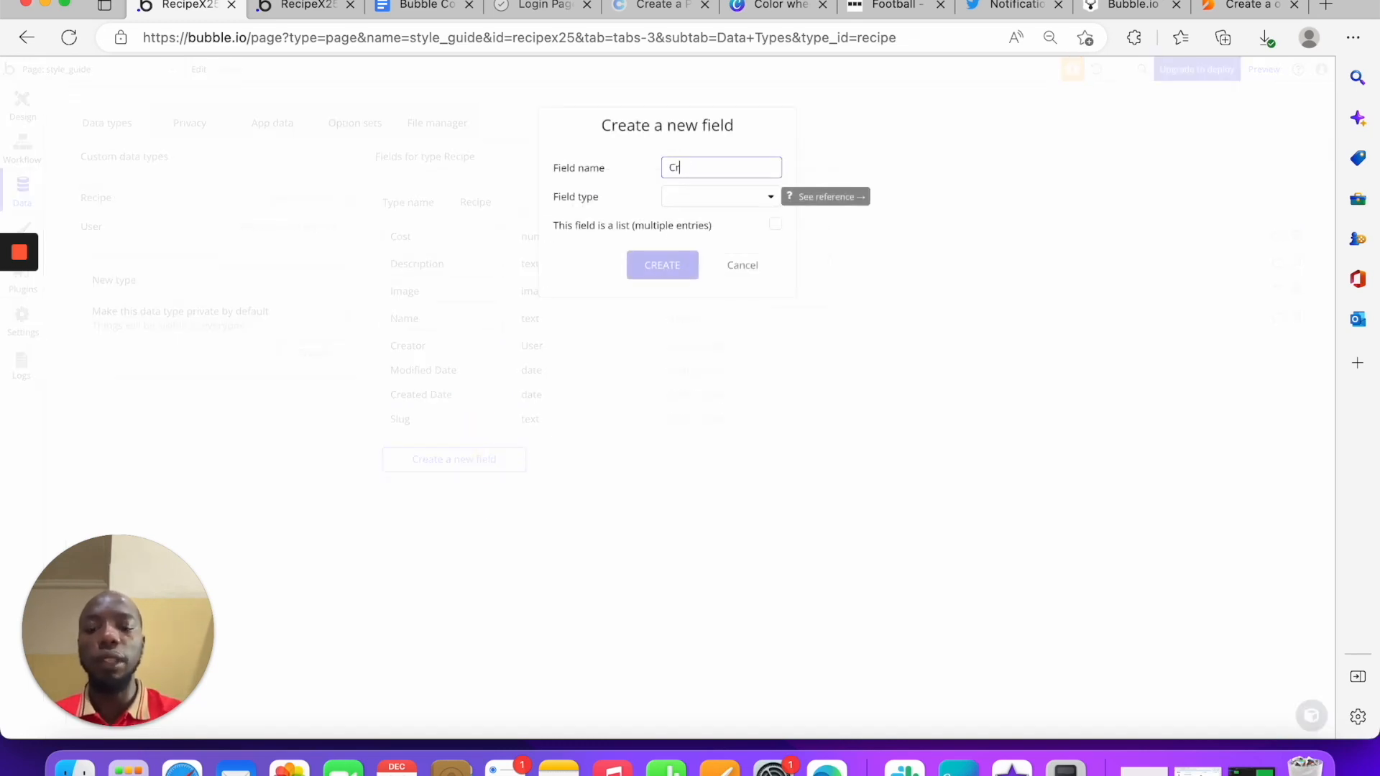
{"action": "type", "text": "eated by"}
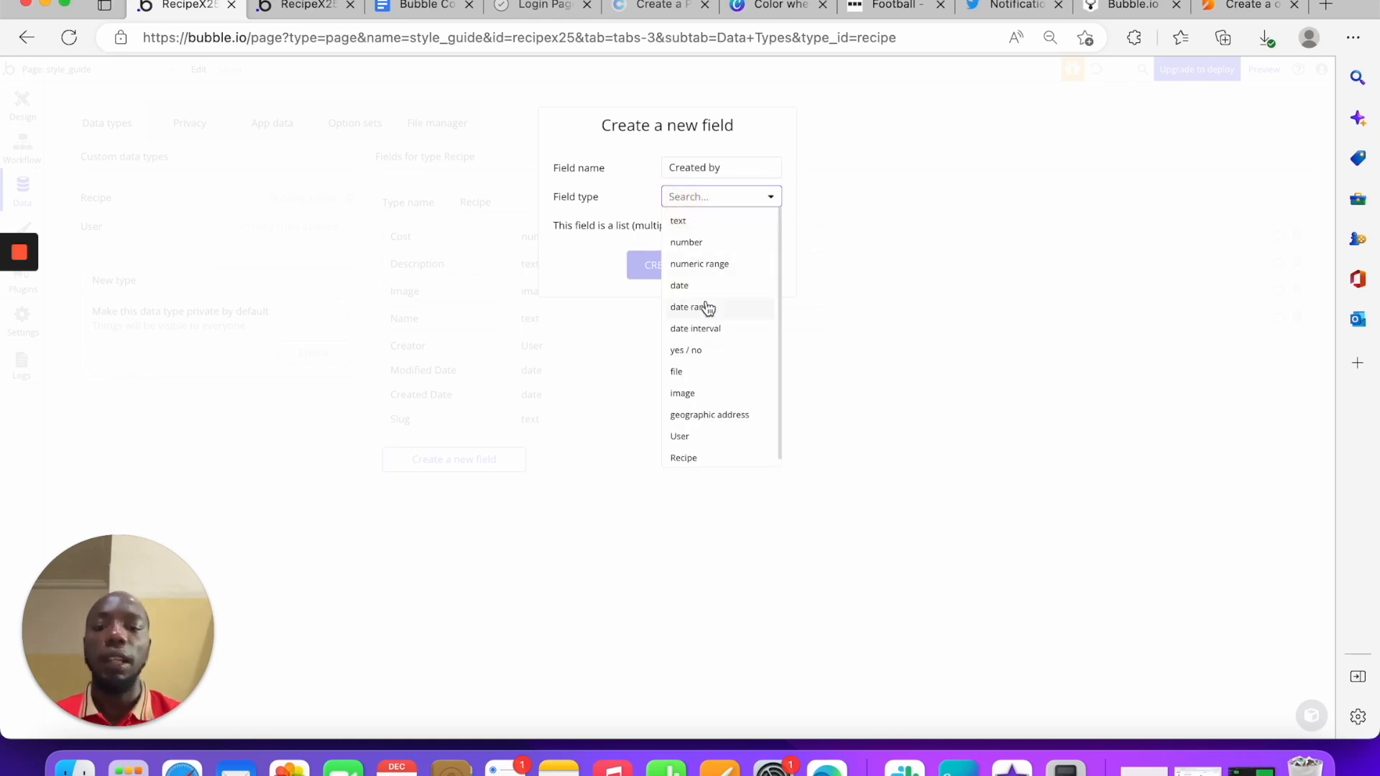
{"action": "left_click", "coordinate": [703, 439]}
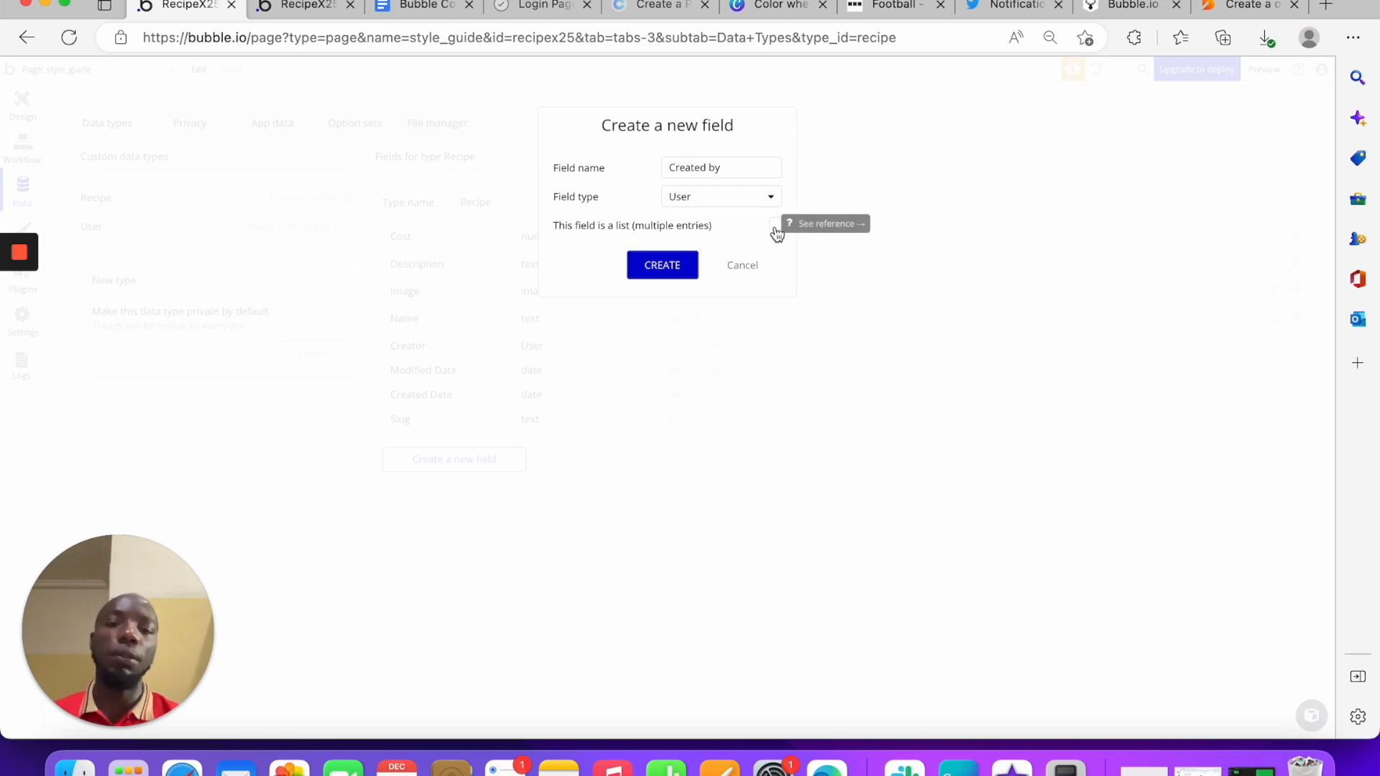
{"action": "left_click", "coordinate": [664, 267]}
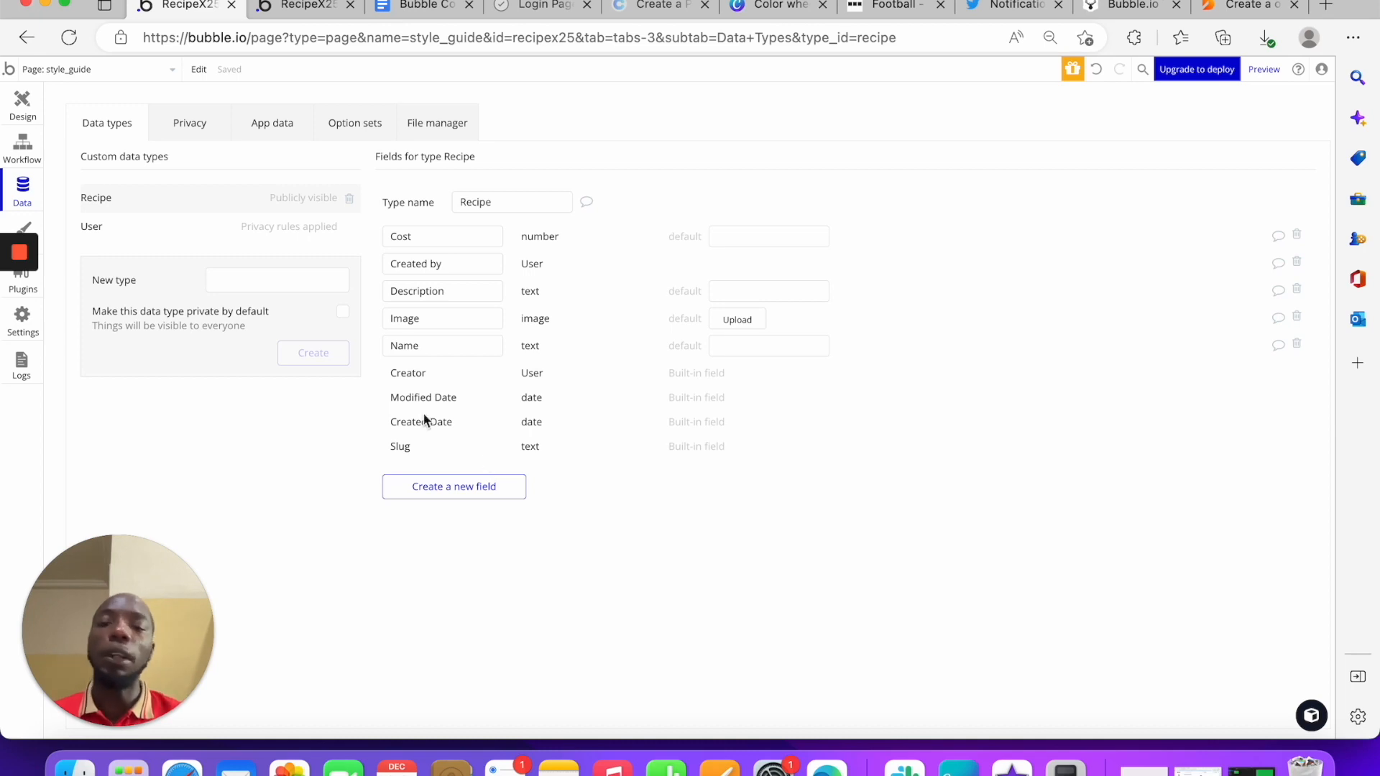
Add a field called Recipe with the type Recipe to the User data type, as a list with multiple entries
{"action": "left_click", "coordinate": [200, 230]}
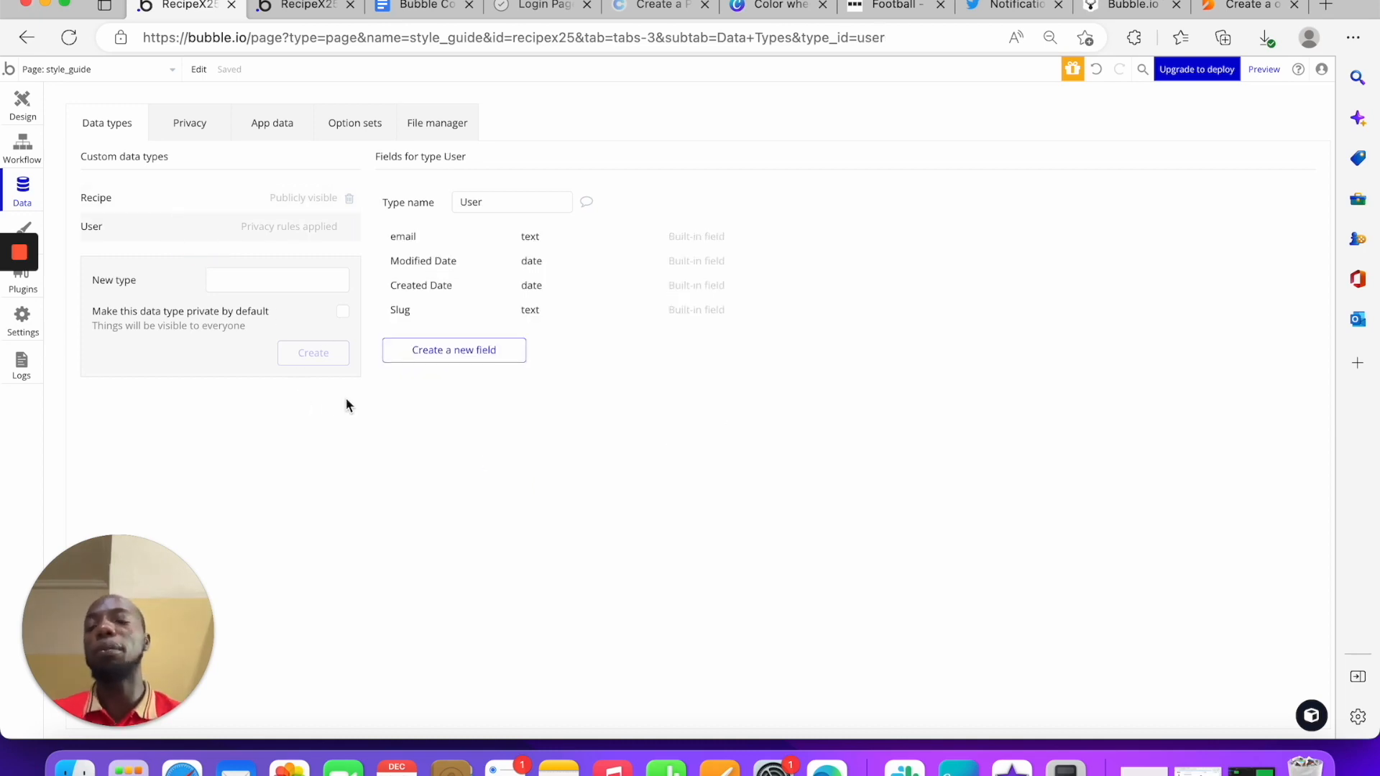
{"action": "left_click", "coordinate": [270, 196]}
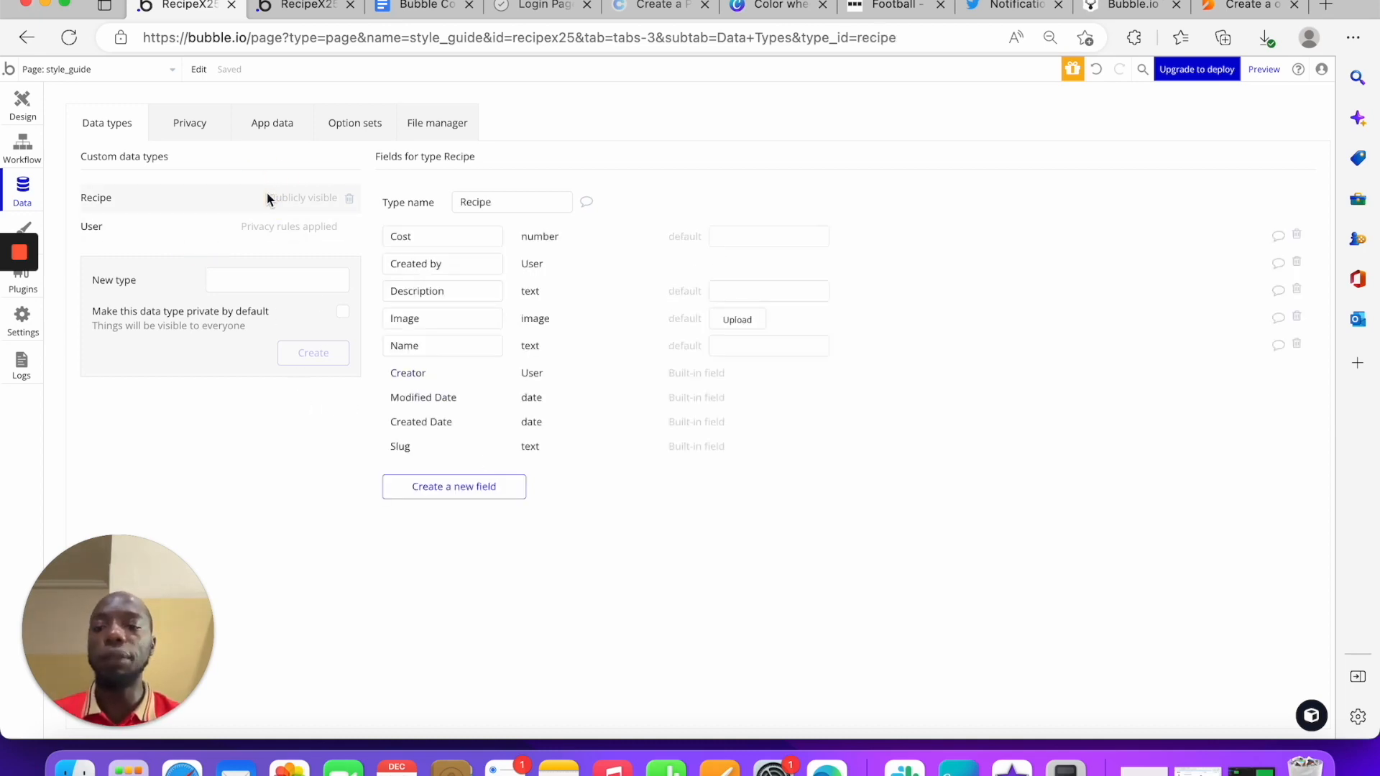
{"action": "left_click", "coordinate": [191, 230]}
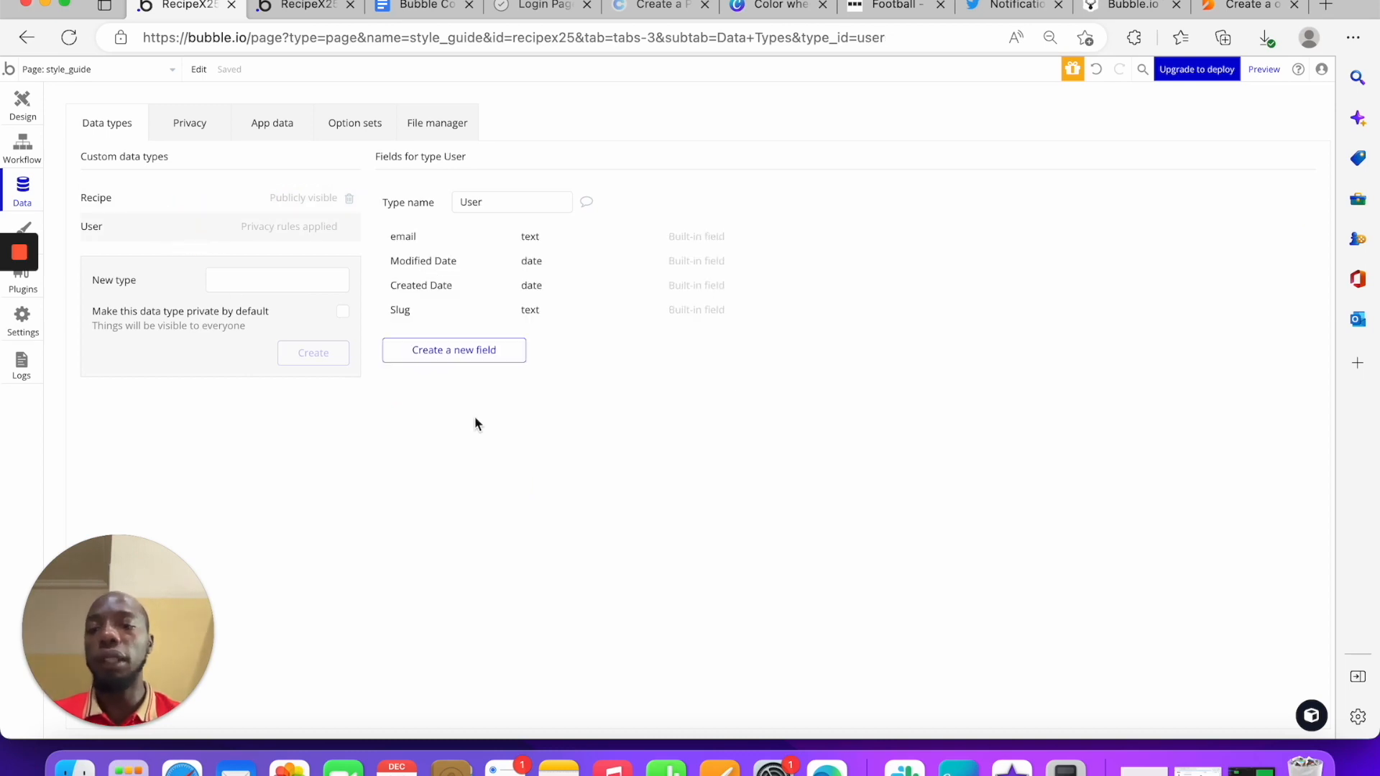
{"action": "left_click", "coordinate": [480, 348]}
{"action": "type", "text": "Reciper"}
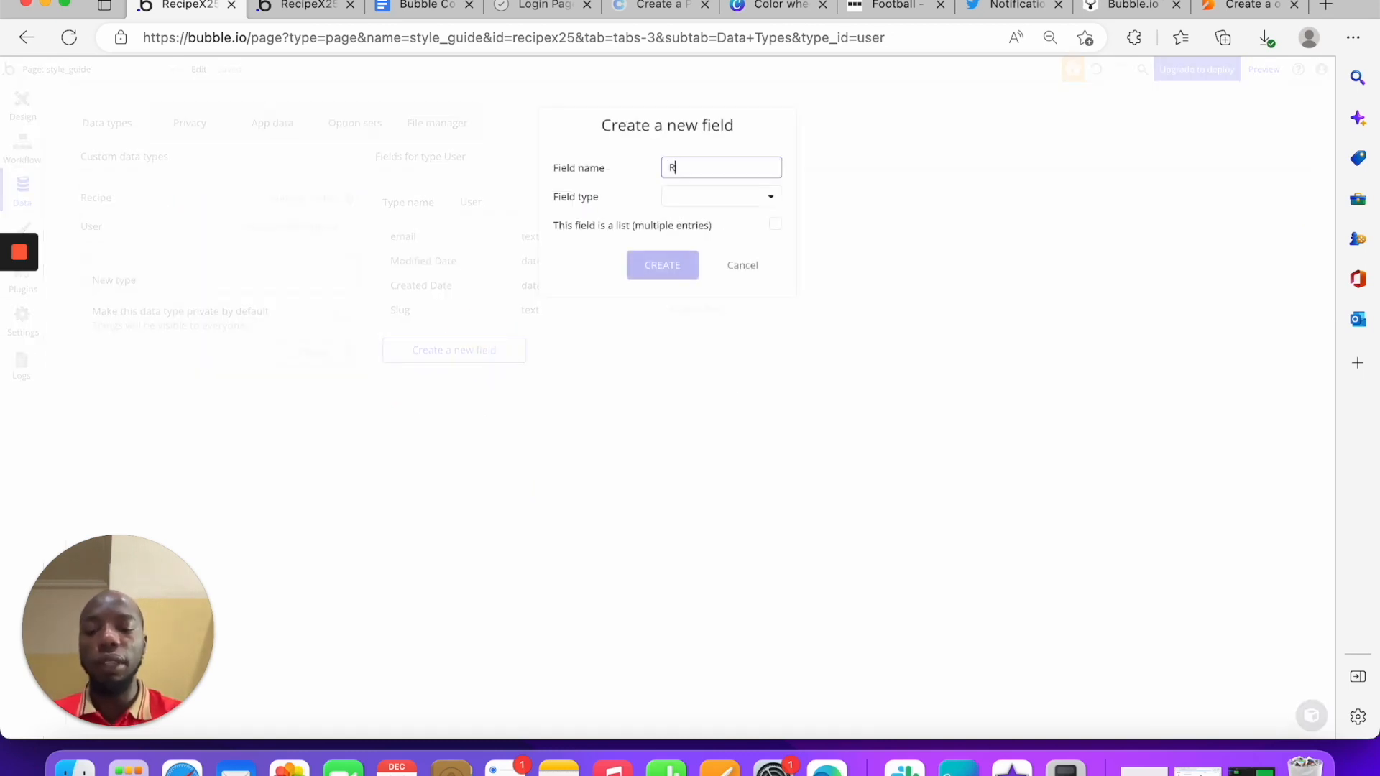
{"action": "key", "text": "BackSpace"}
{"action": "left_click", "coordinate": [671, 196]}
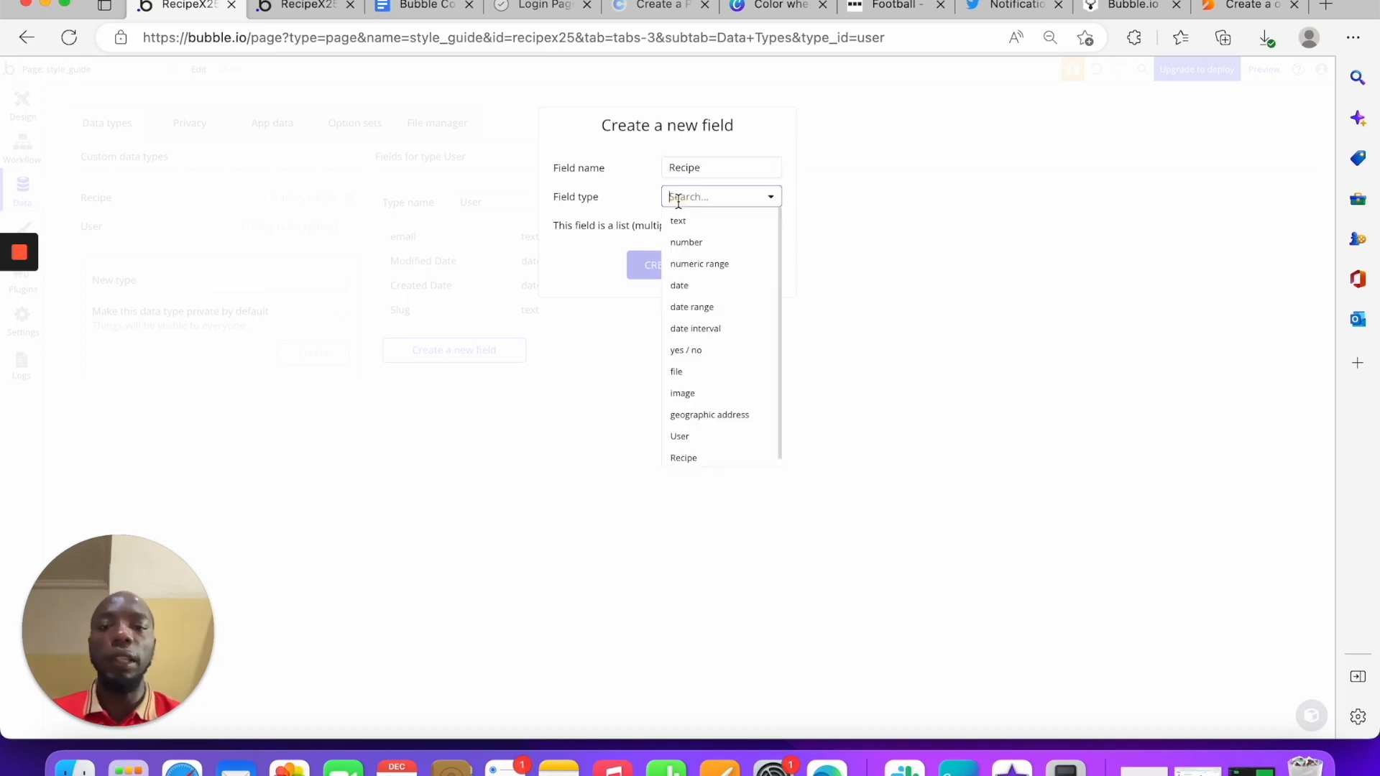
{"action": "left_click", "coordinate": [684, 458]}
{"action": "left_click", "coordinate": [773, 225]}
{"action": "left_click", "coordinate": [662, 265]}
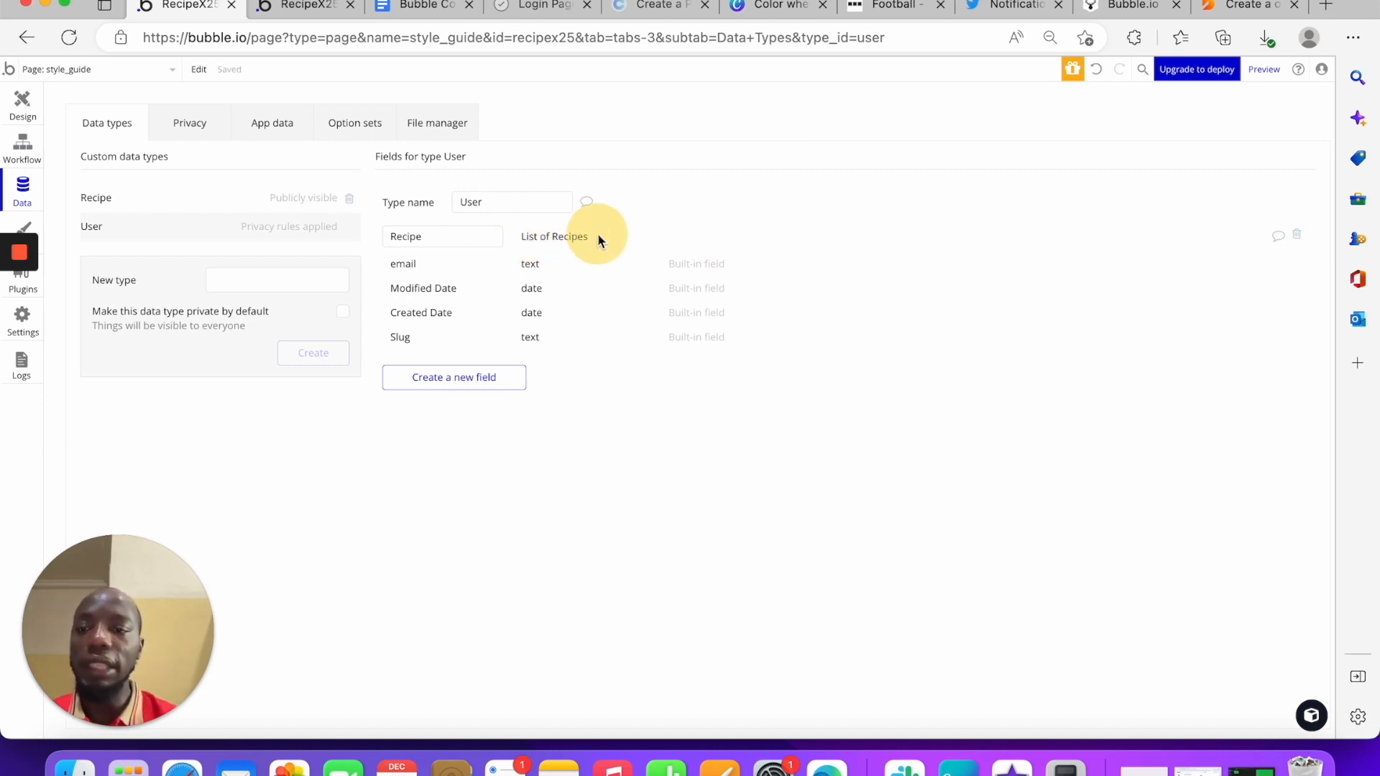
Delete the Created by field from the Recipe data type and the Recipe list field from the User data type
{"action": "left_click", "coordinate": [222, 201]}
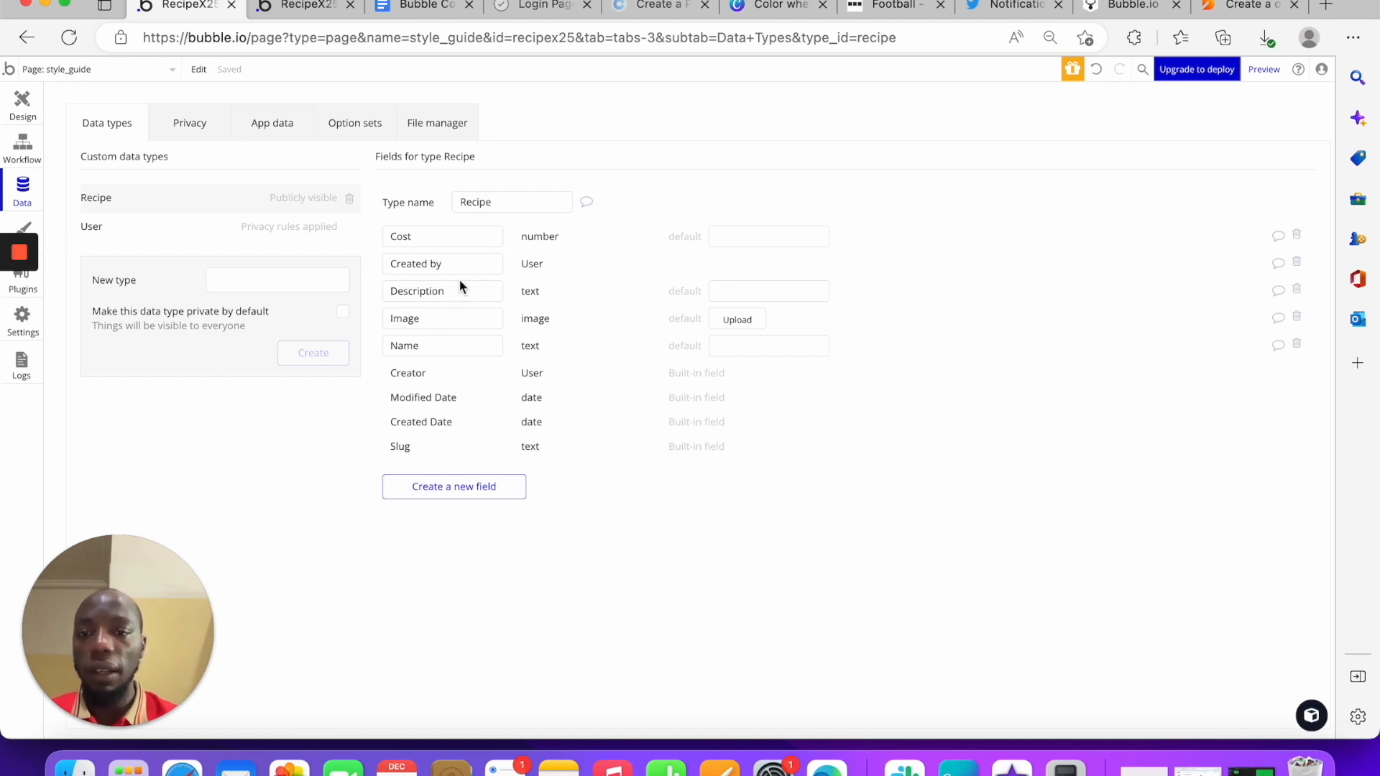
{"action": "left_click_drag", "start_coordinate": [462, 264], "coordinate": [369, 261]}
{"action": "left_click", "coordinate": [570, 260]}
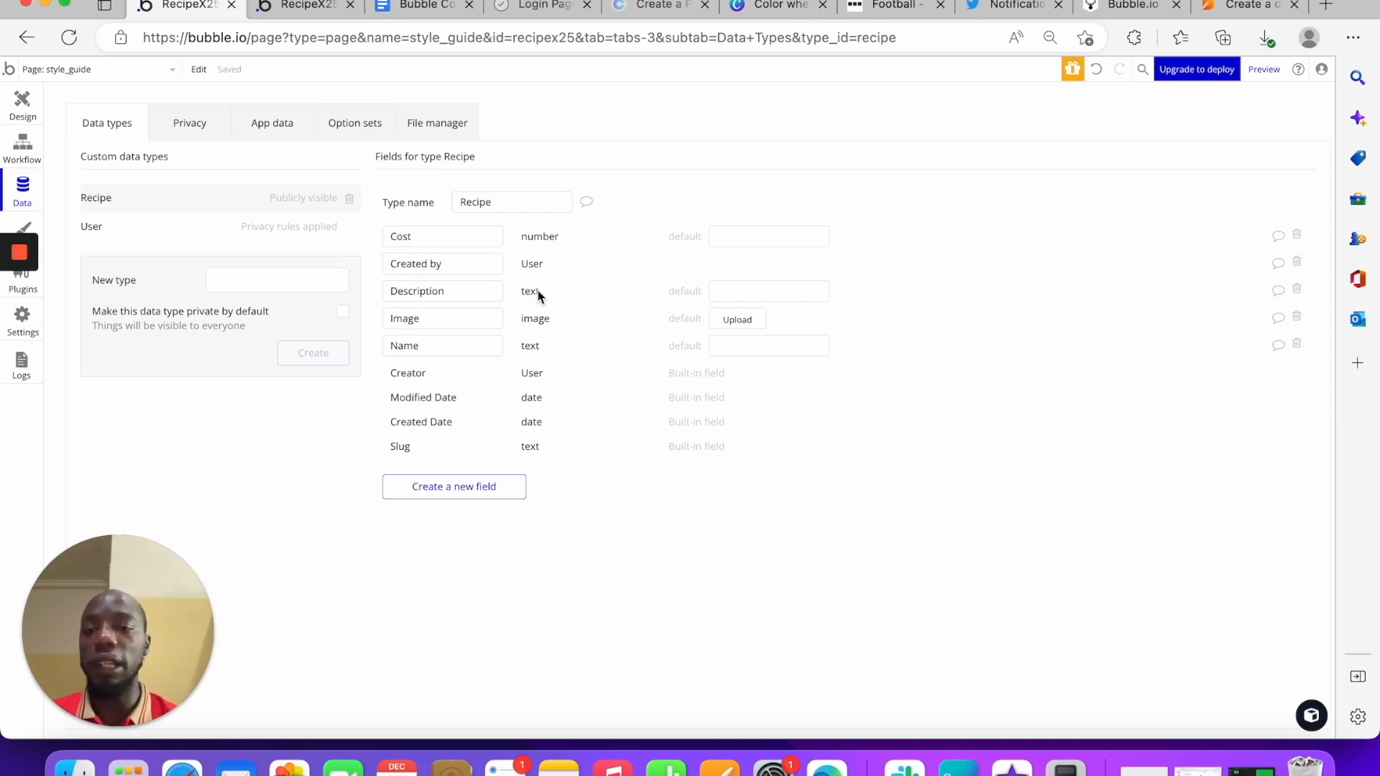
{"action": "left_click", "coordinate": [390, 380]}
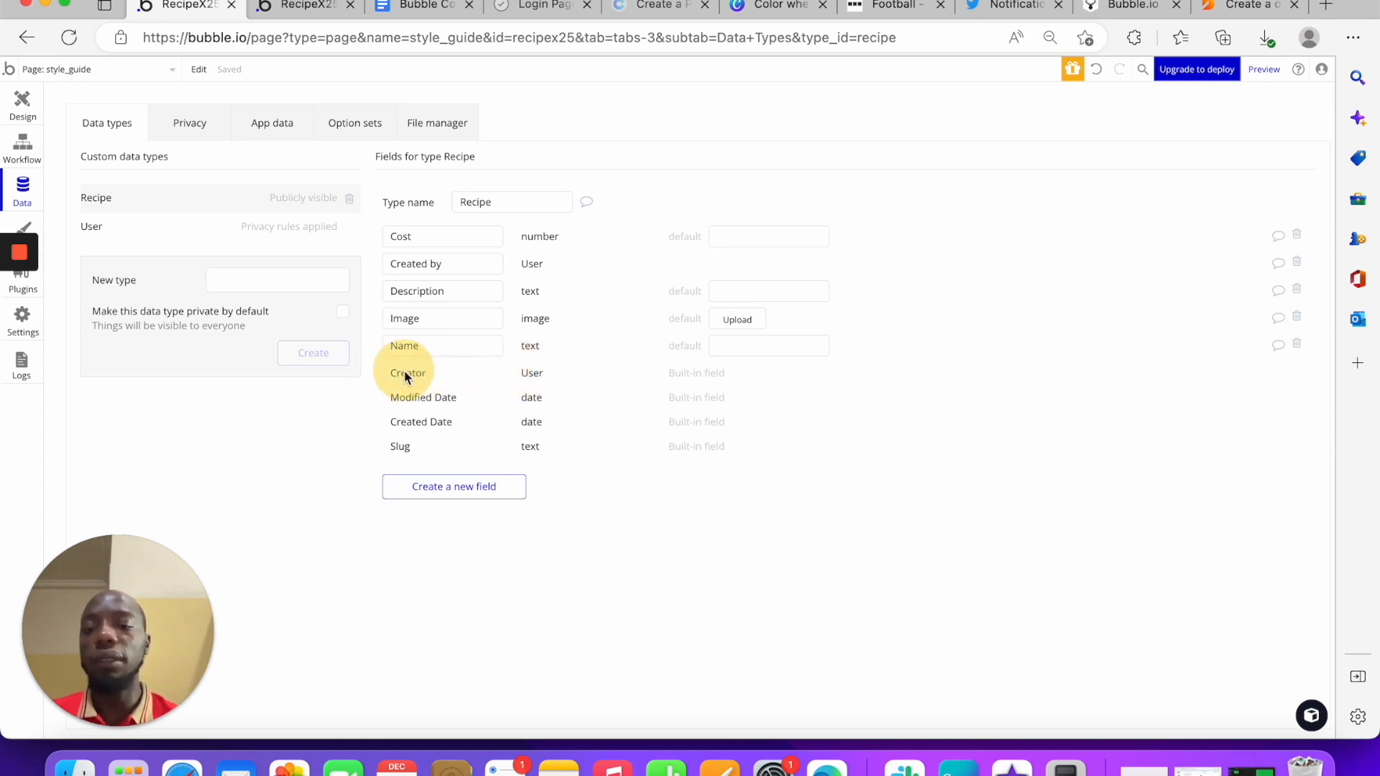
{"action": "left_click", "coordinate": [1297, 263]}
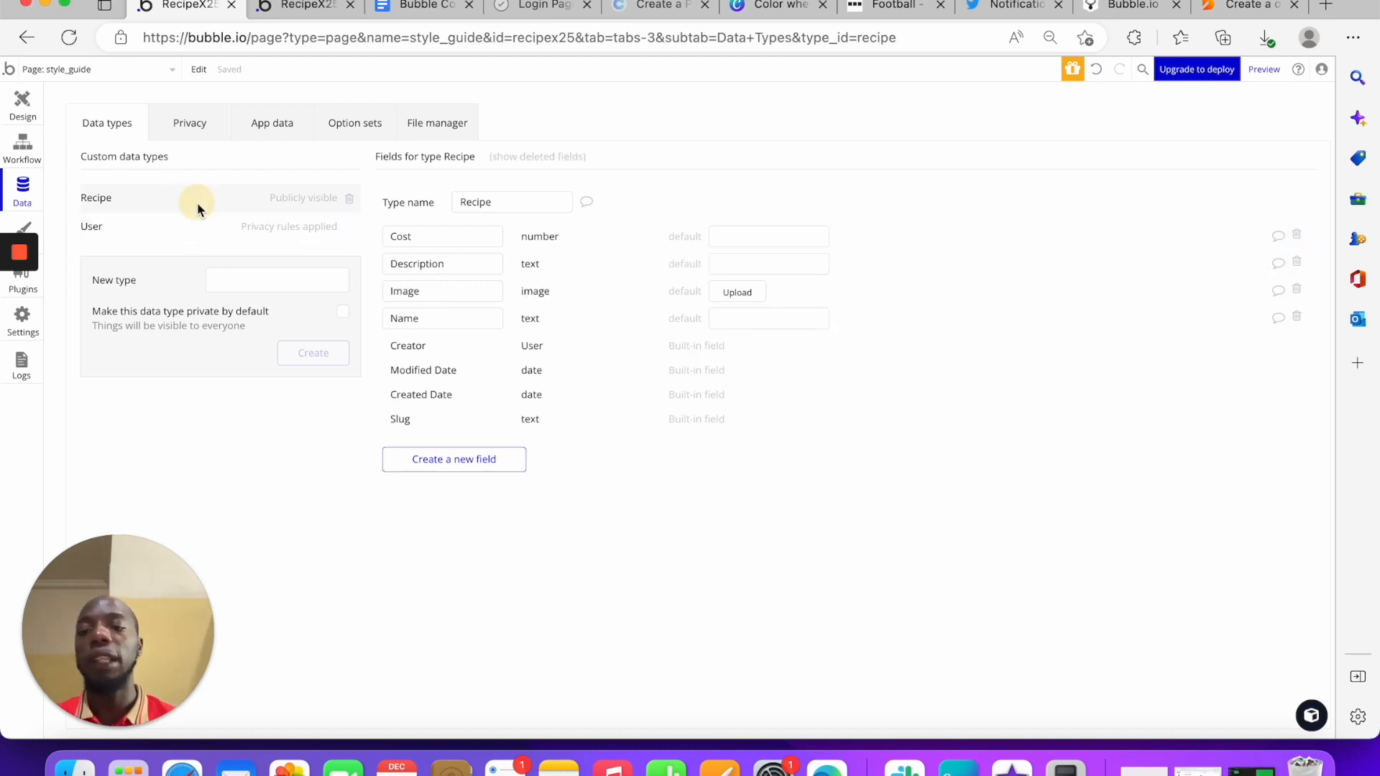
{"action": "left_click", "coordinate": [204, 228]}
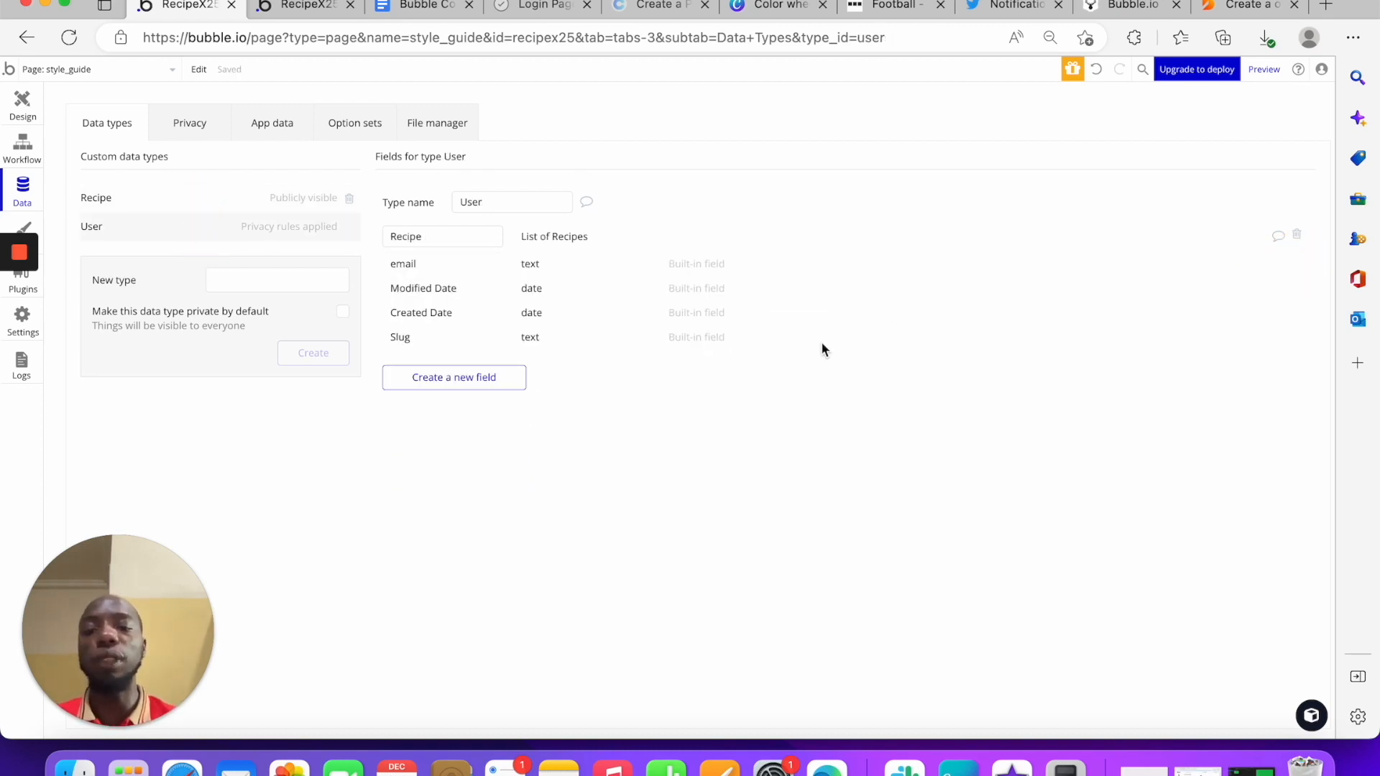
{"action": "left_click", "coordinate": [1296, 235]}
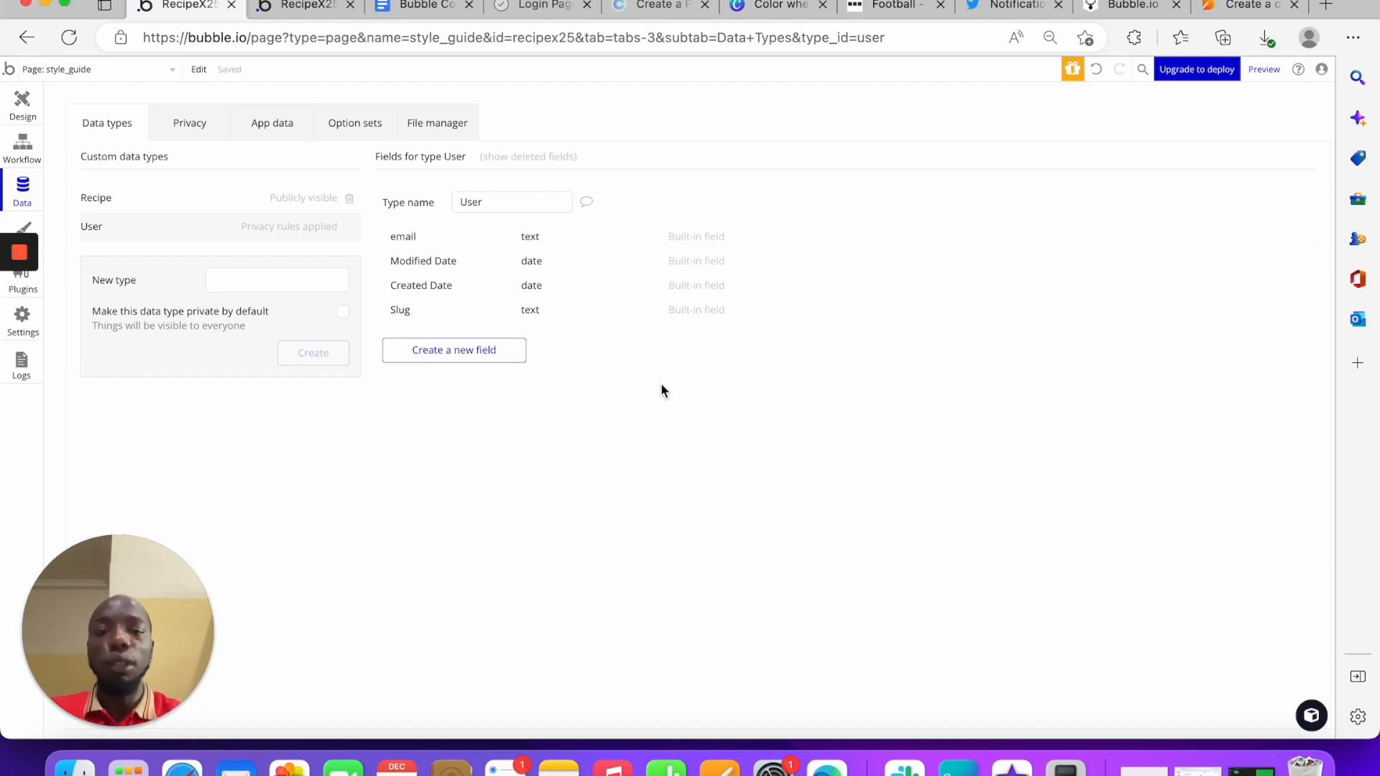
Create a new custom data type called Team
{"action": "left_click", "coordinate": [320, 282]}
{"action": "type", "text": "Team"}
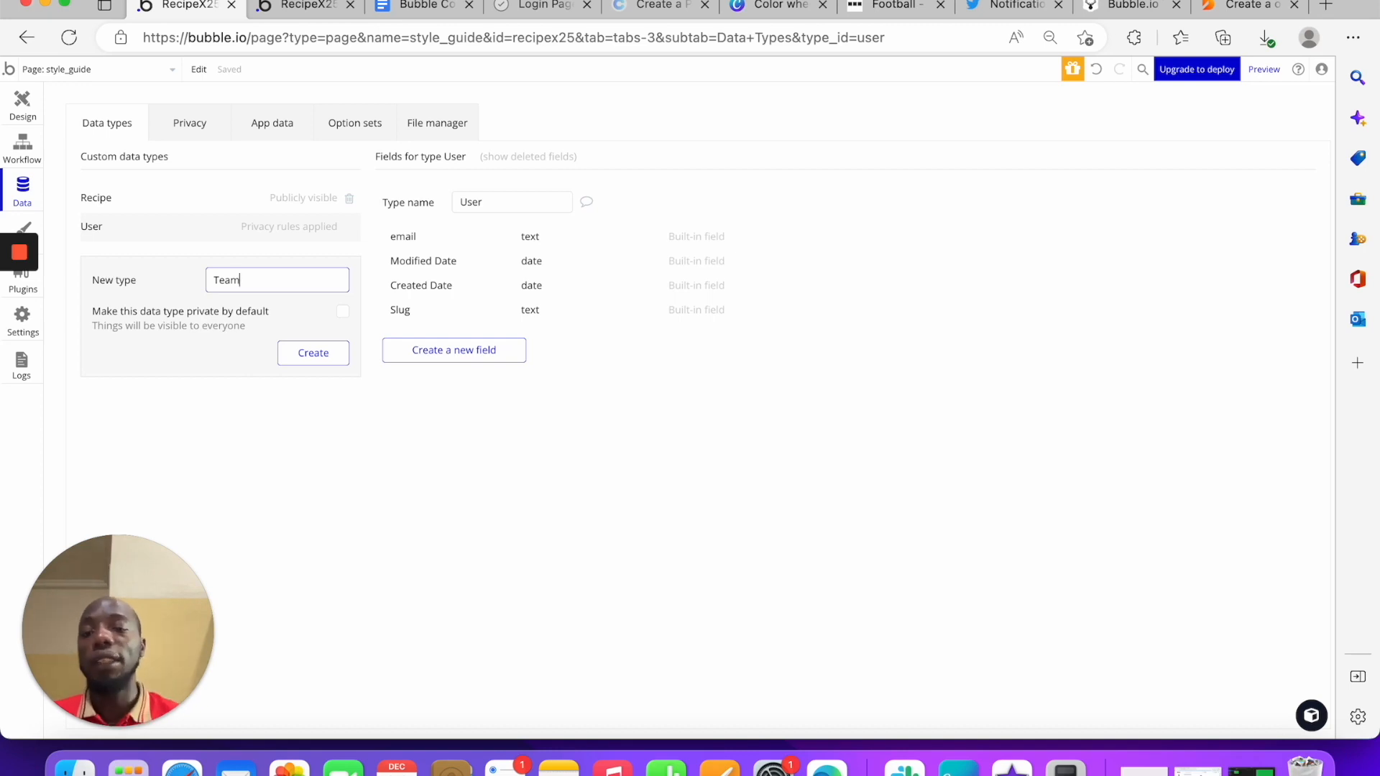
{"action": "left_click", "coordinate": [311, 350]}
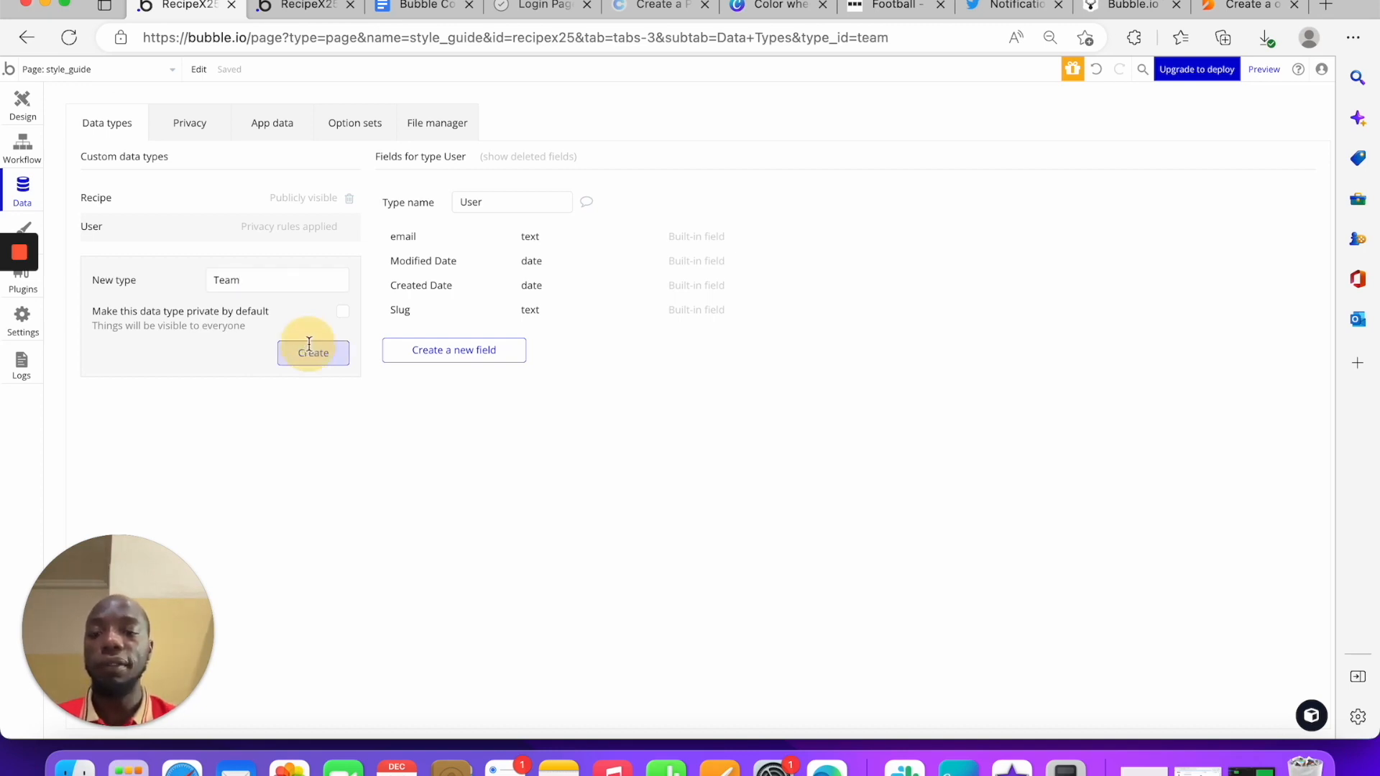
Add a field called Team Name with the type text to the Team data type
{"action": "left_click", "coordinate": [483, 350]}
{"action": "type", "text": "Team Name"}
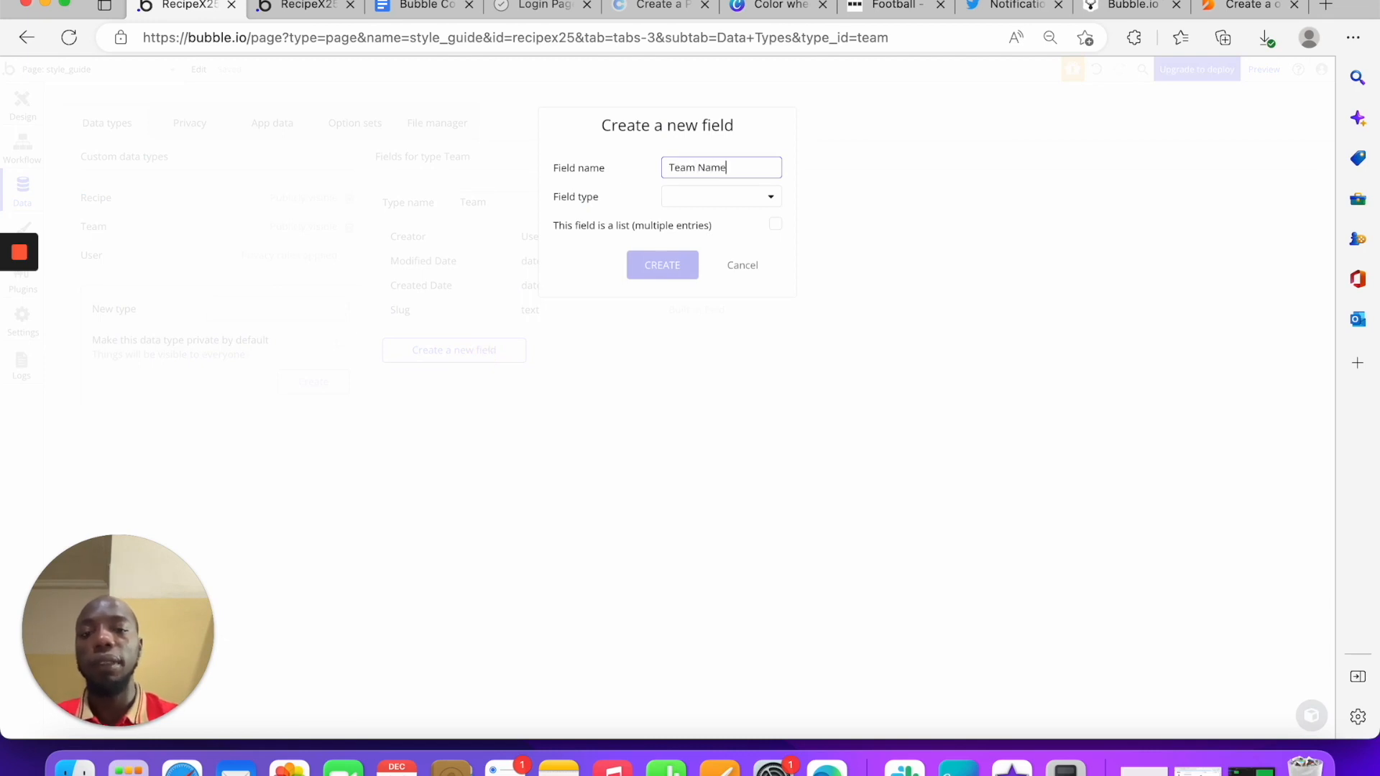
{"action": "left_click", "coordinate": [760, 193]}
{"action": "left_click", "coordinate": [739, 222]}
{"action": "left_click", "coordinate": [656, 272]}
Add a field called User with the type User to the Team data type, as a list with multiple entries
{"action": "type", "text": "User"}
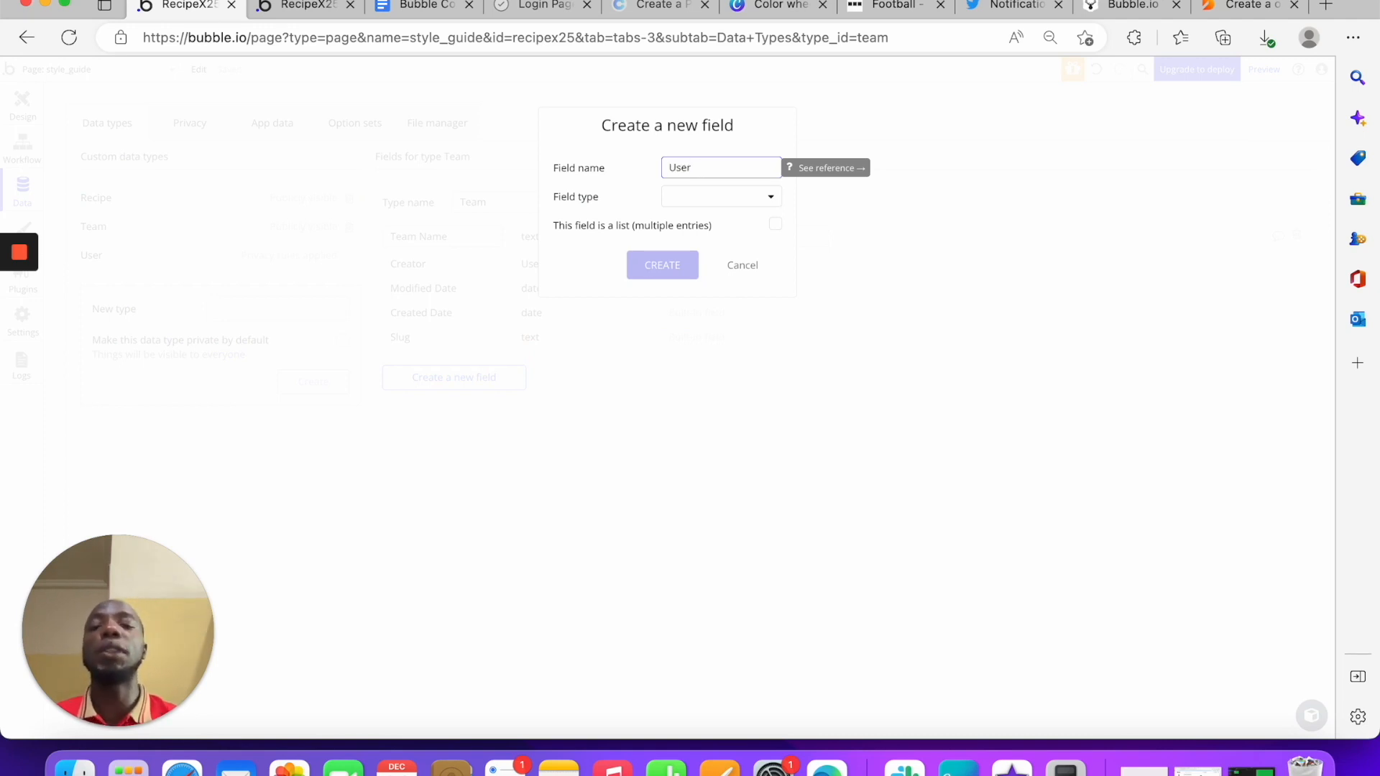
{"action": "left_click", "coordinate": [714, 198]}
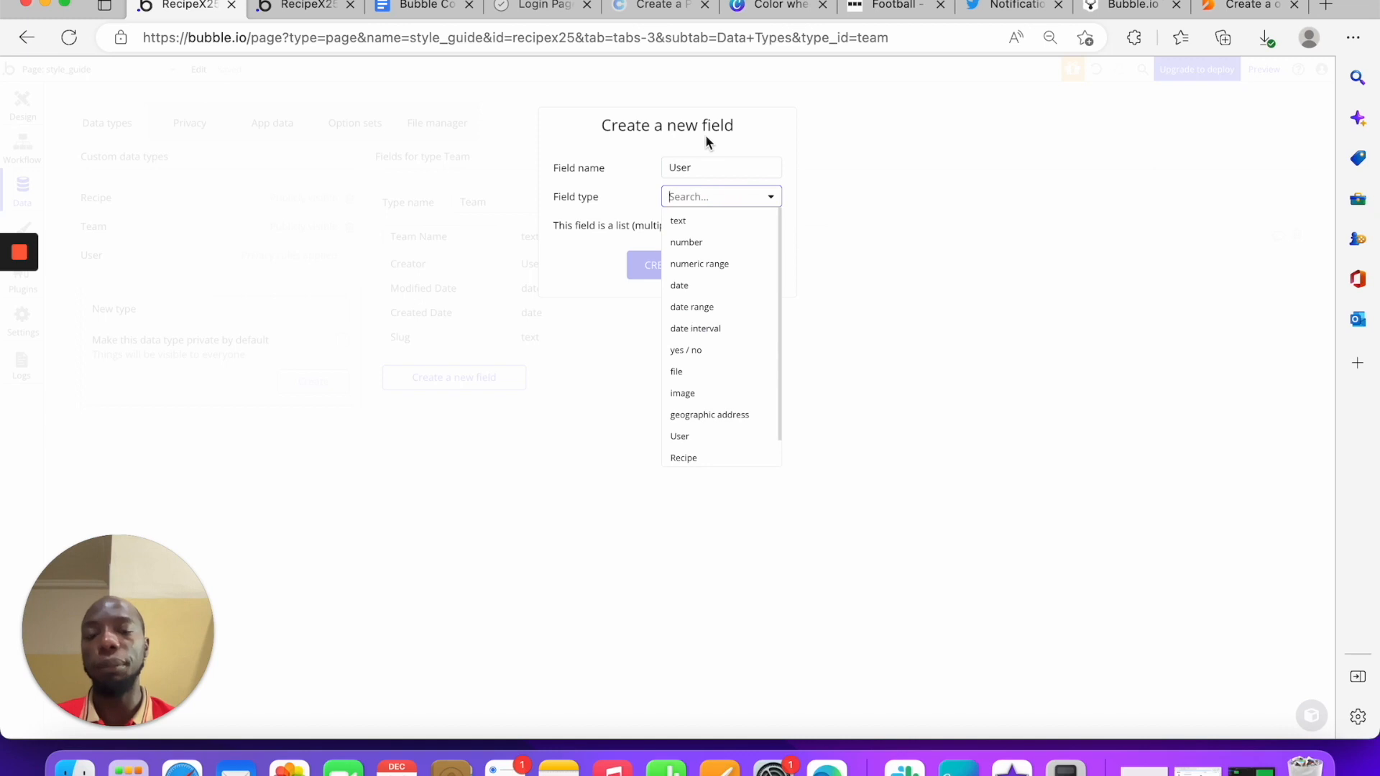
{"action": "left_click", "coordinate": [701, 437]}
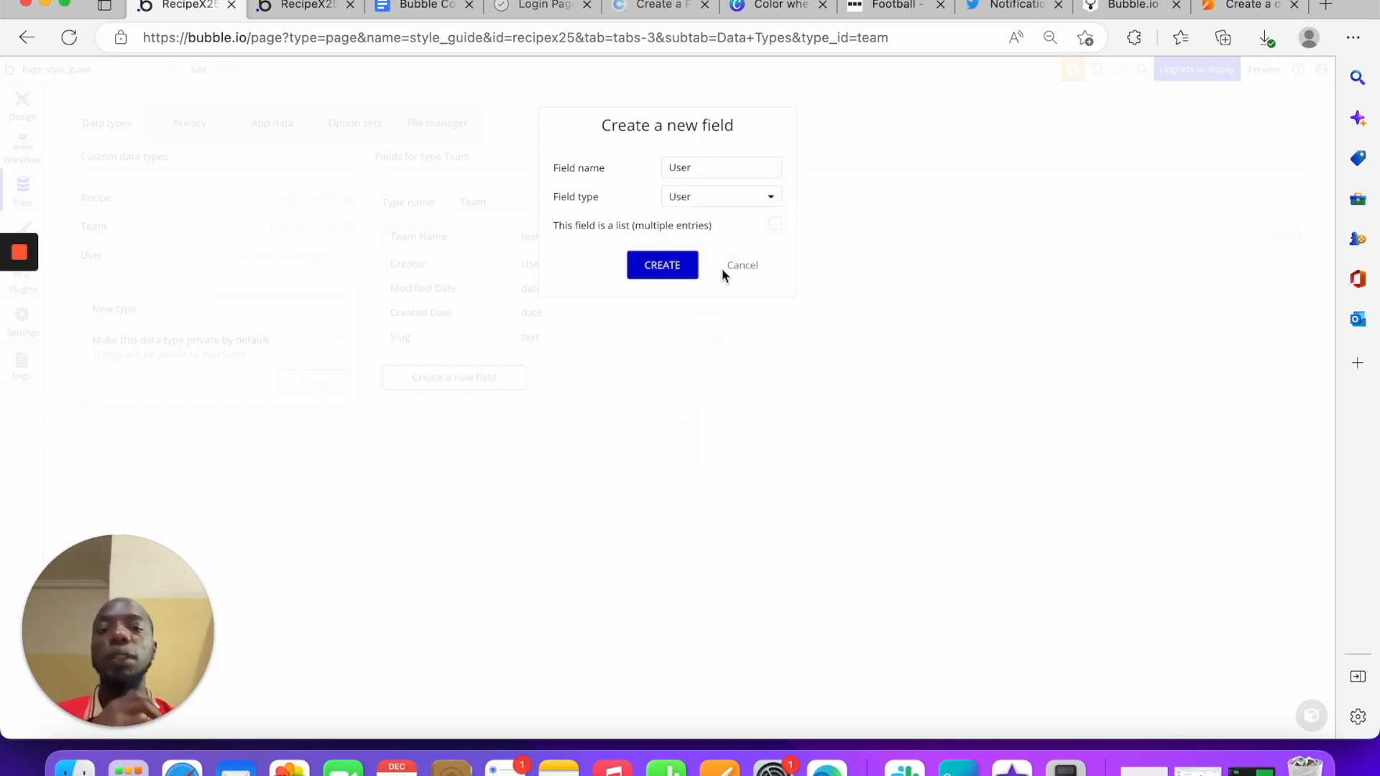
{"action": "left_click", "coordinate": [773, 225]}
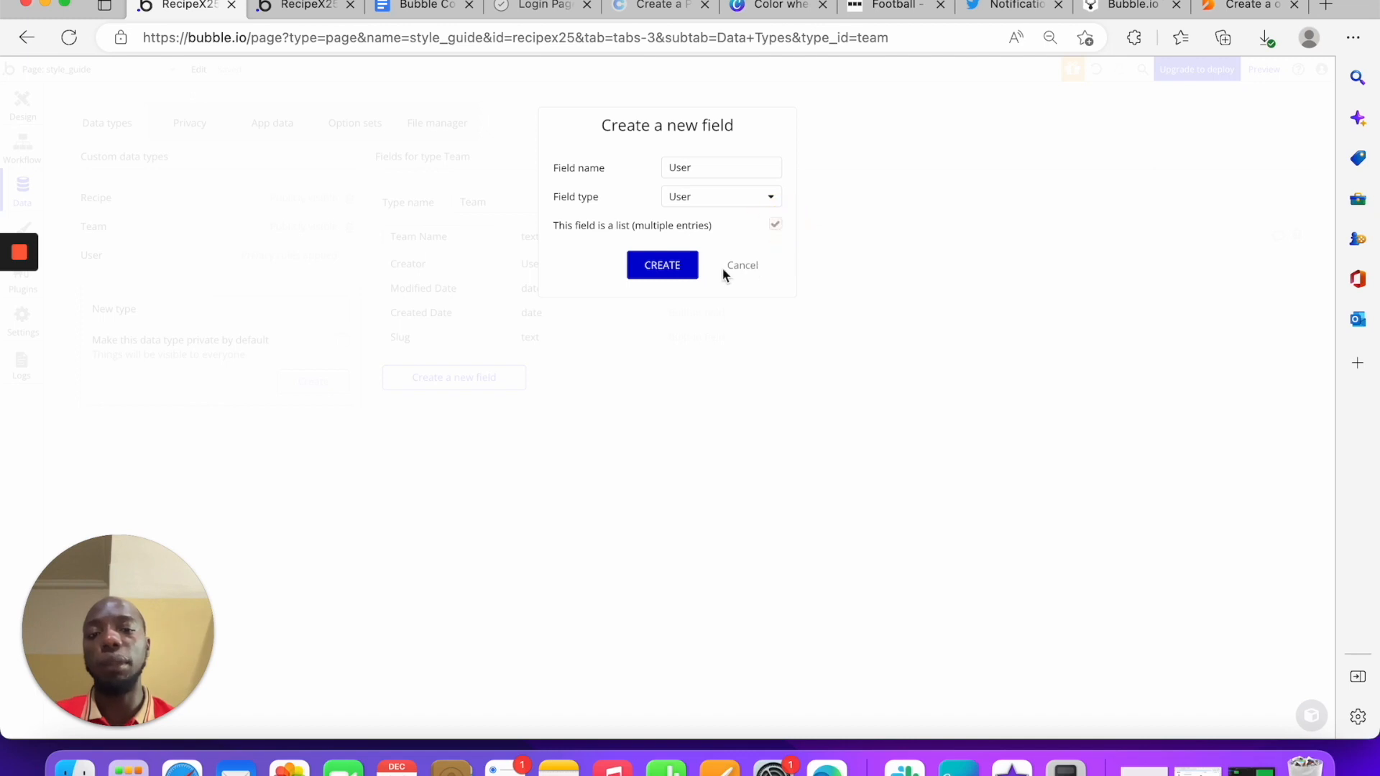
{"action": "left_click", "coordinate": [688, 265]}
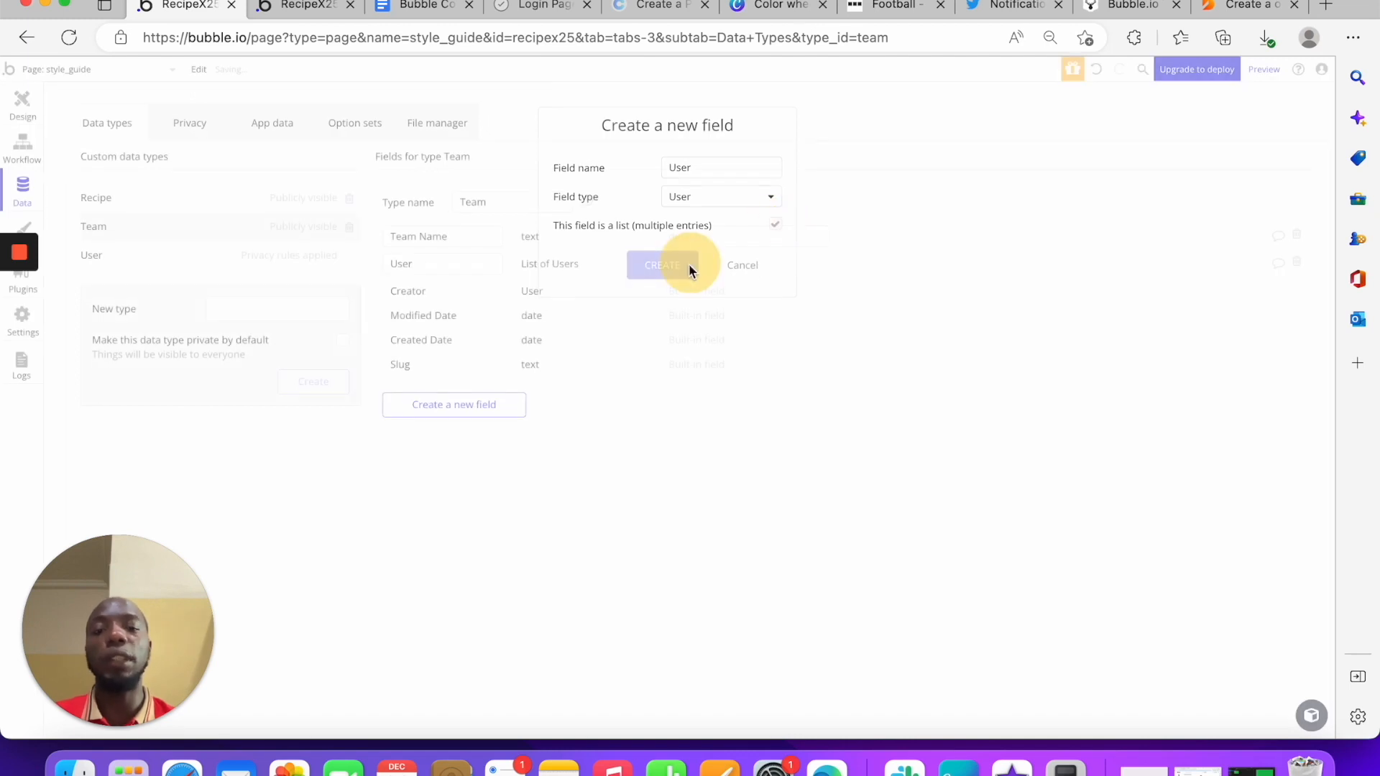
Replace the Team data type's User list field with a field called User of type User holding a single entry
{"action": "left_click", "coordinate": [1297, 264]}
{"action": "left_click", "coordinate": [508, 377]}
{"action": "type", "text": "User"}
{"action": "left_click", "coordinate": [731, 200]}
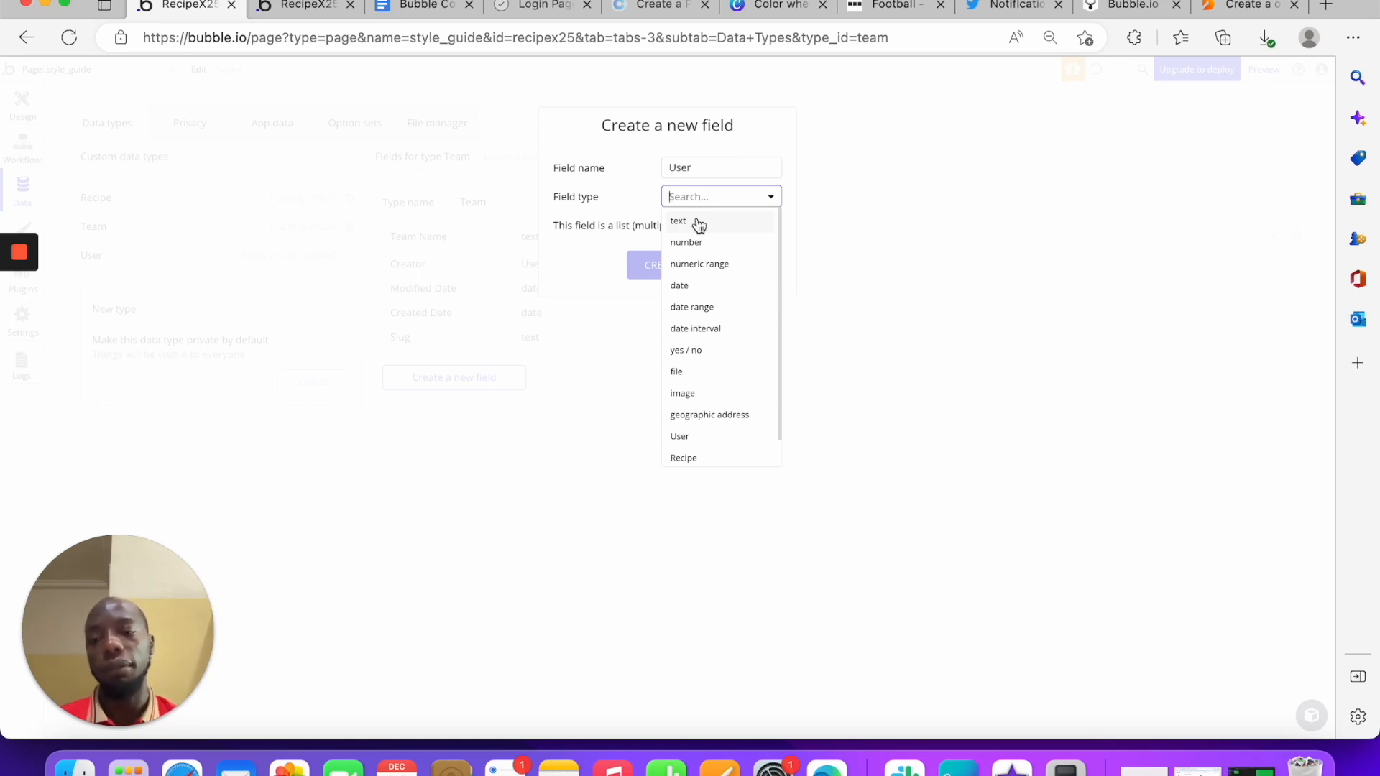
{"action": "left_click", "coordinate": [717, 441]}
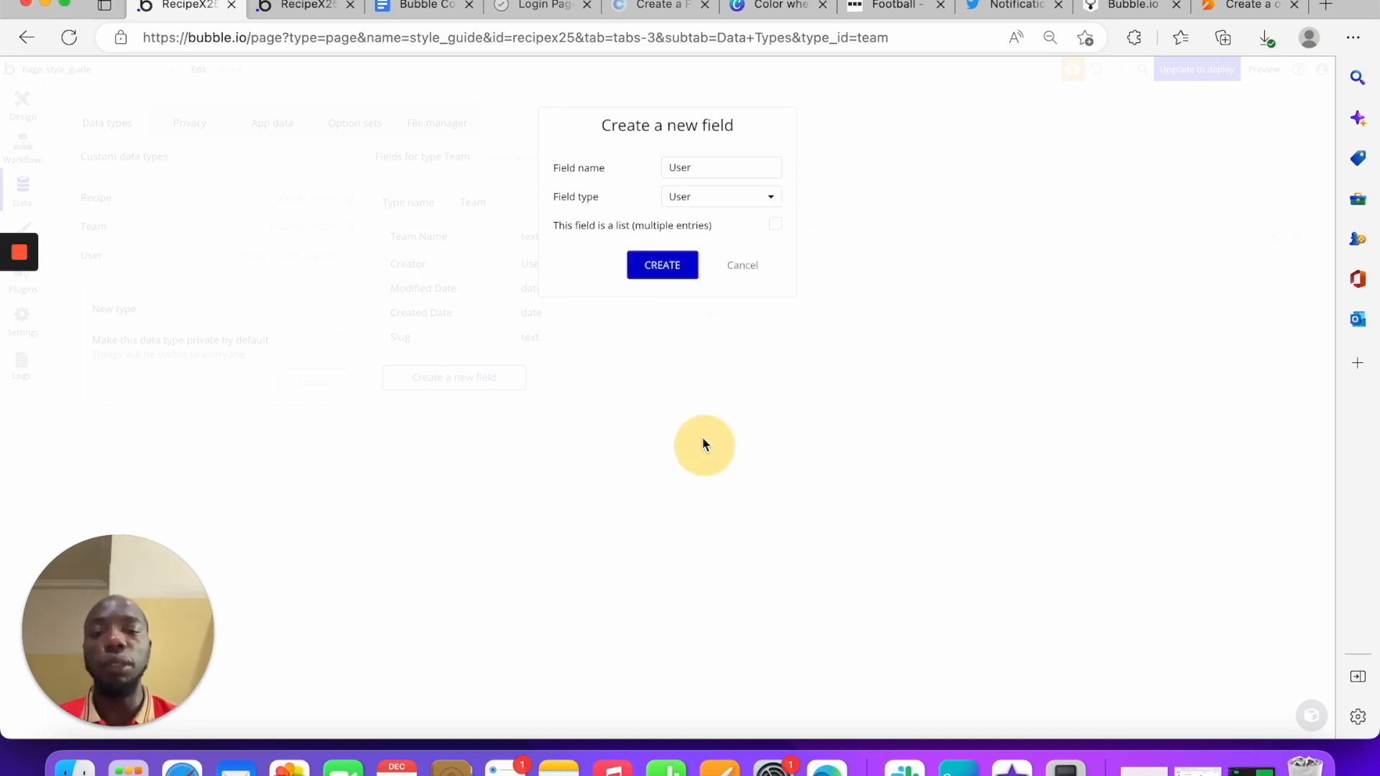
{"action": "left_click", "coordinate": [654, 264]}
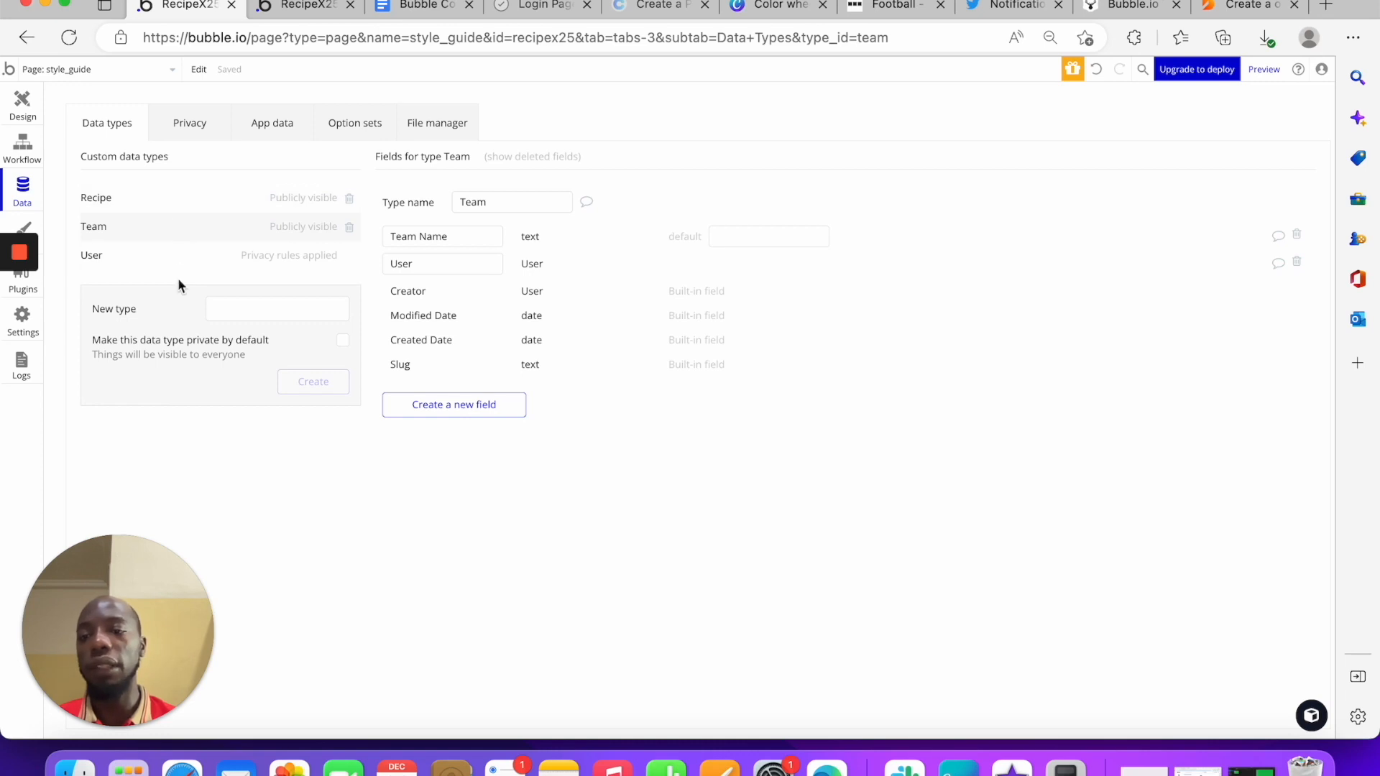
Delete the User field from the Team data type, and delete the Team data type itself
{"action": "left_click", "coordinate": [179, 257]}
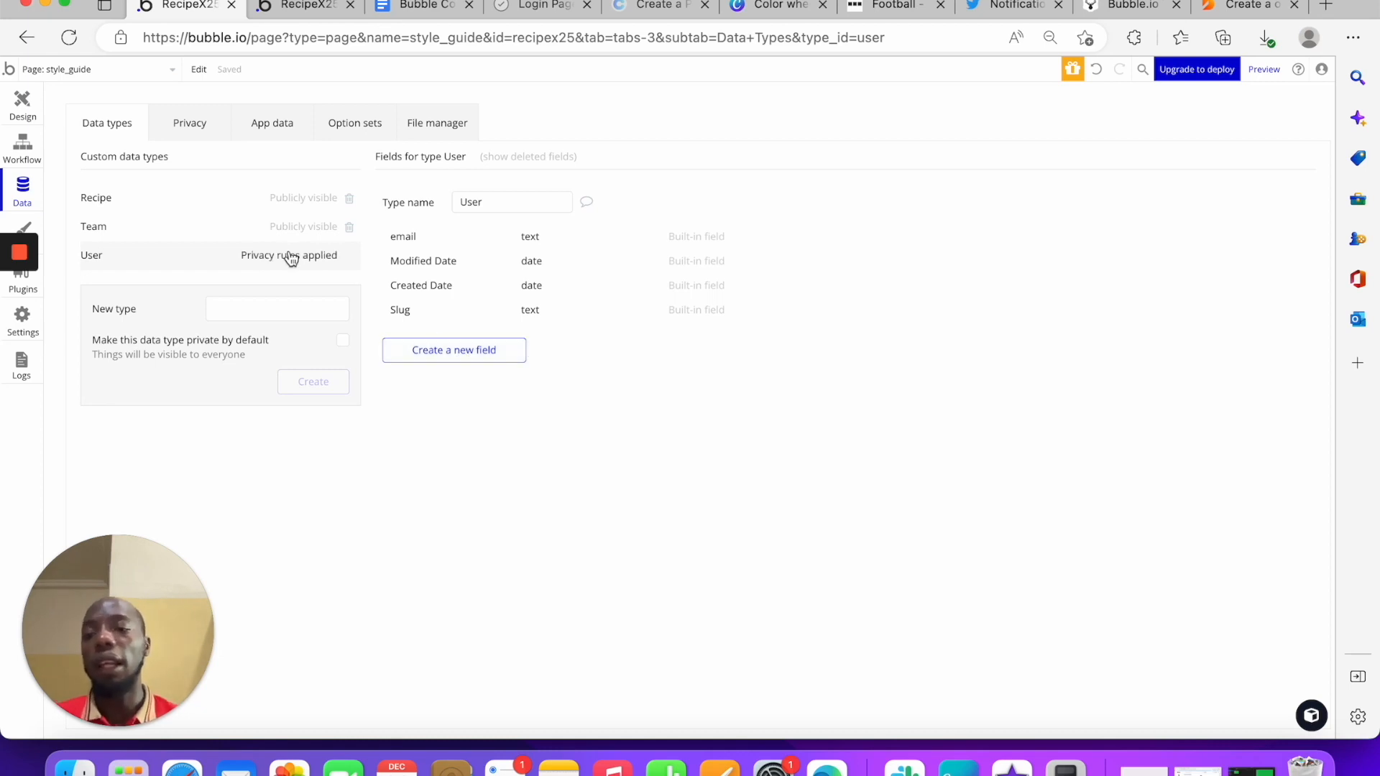
{"action": "left_click", "coordinate": [257, 226]}
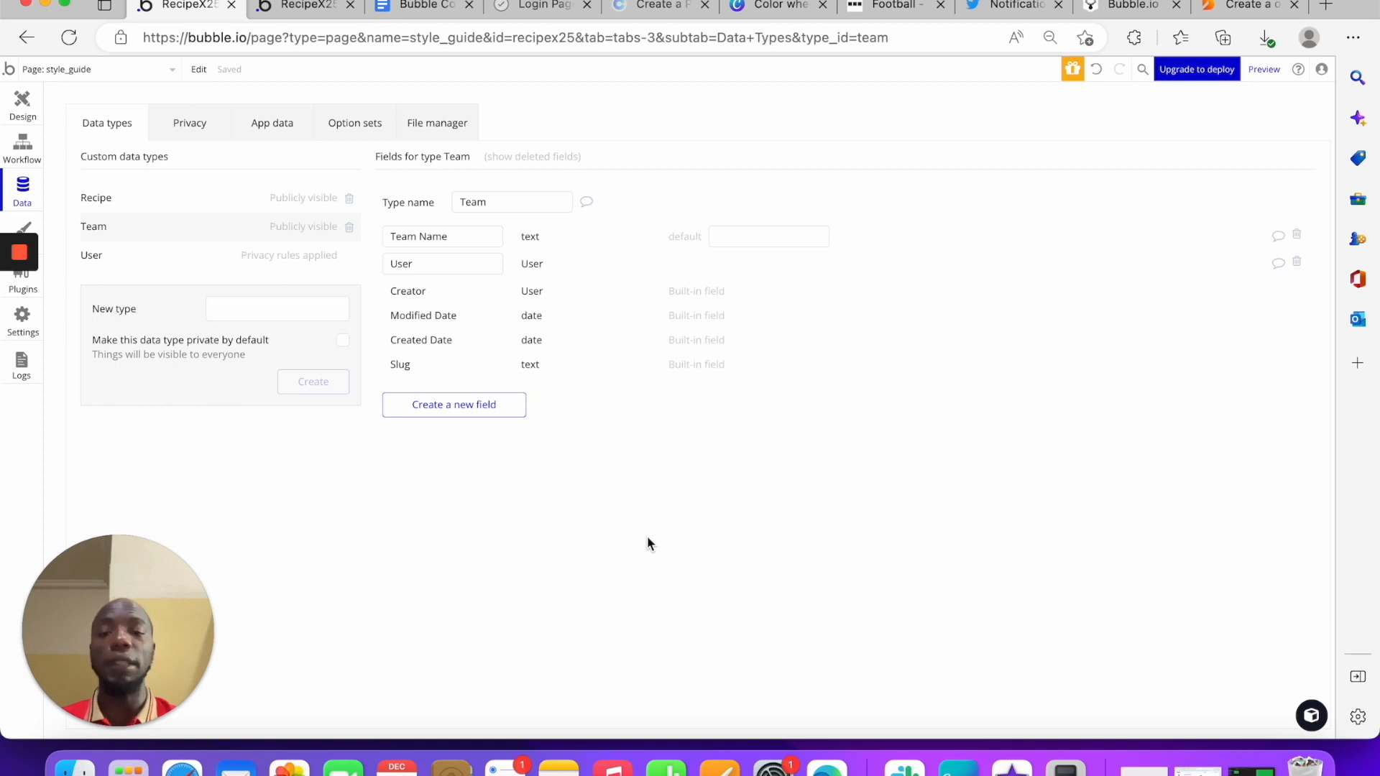
{"action": "double_click", "coordinate": [478, 264]}
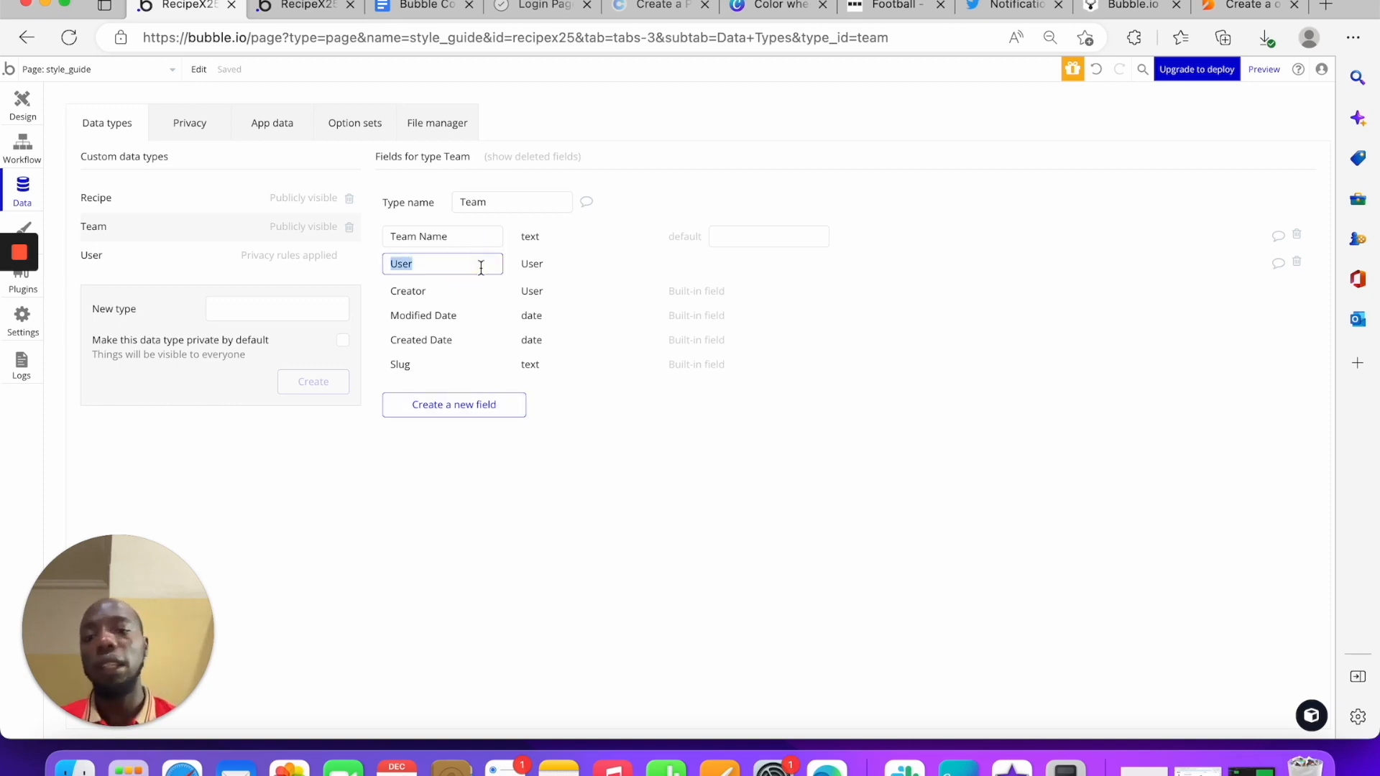
{"action": "left_click", "coordinate": [1296, 262]}
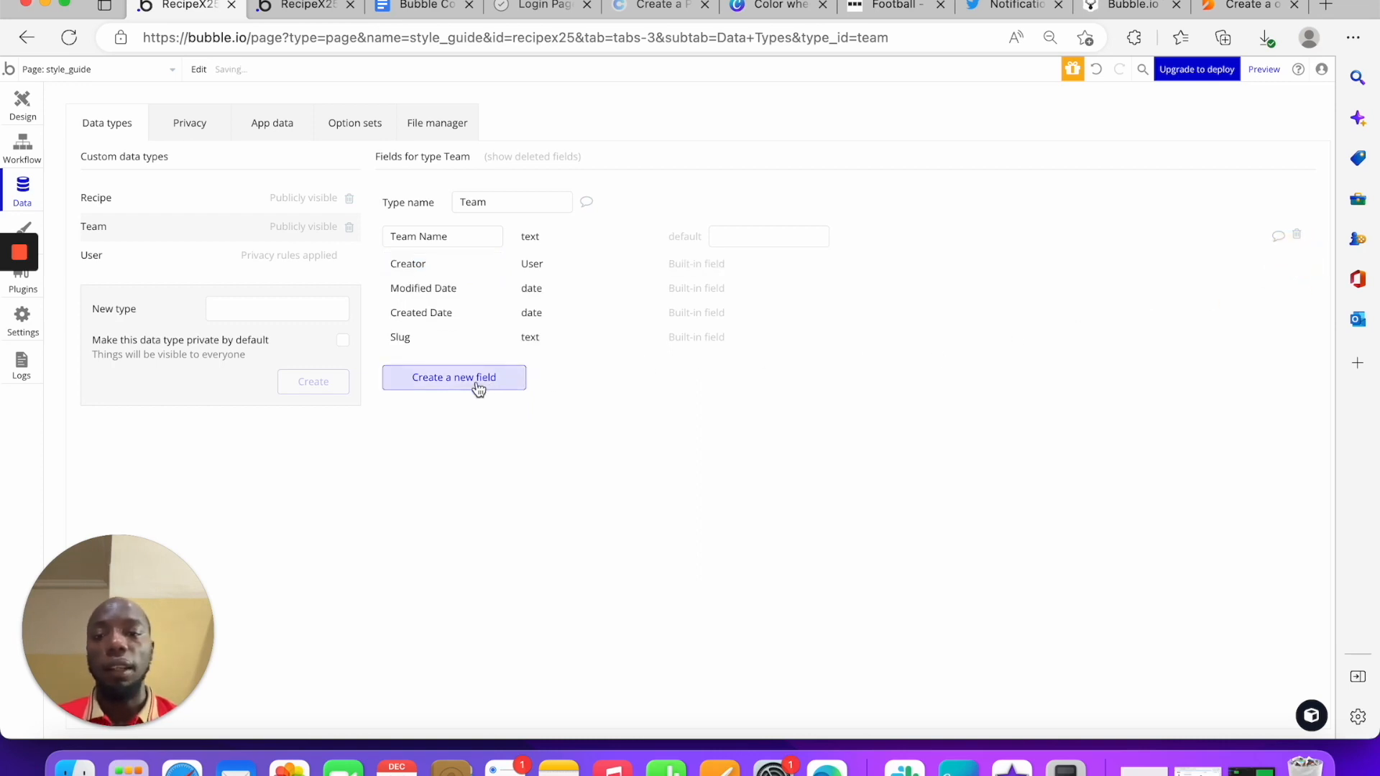
{"action": "left_click", "coordinate": [349, 227]}
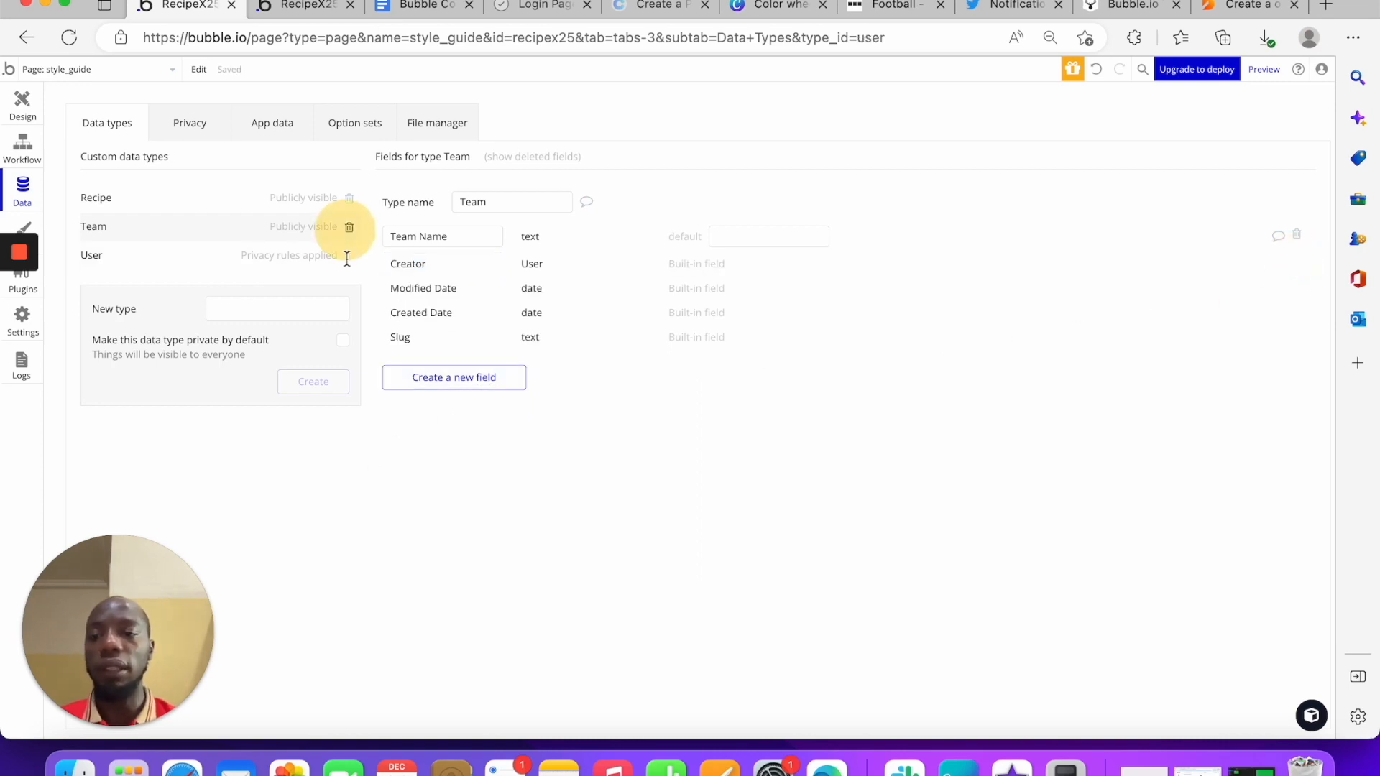
Review the Cost, Description and Image fields of the Recipe data type
{"action": "left_click", "coordinate": [176, 200]}
{"action": "left_click", "coordinate": [435, 239]}
{"action": "left_click_drag", "start_coordinate": [434, 240], "coordinate": [327, 235]}
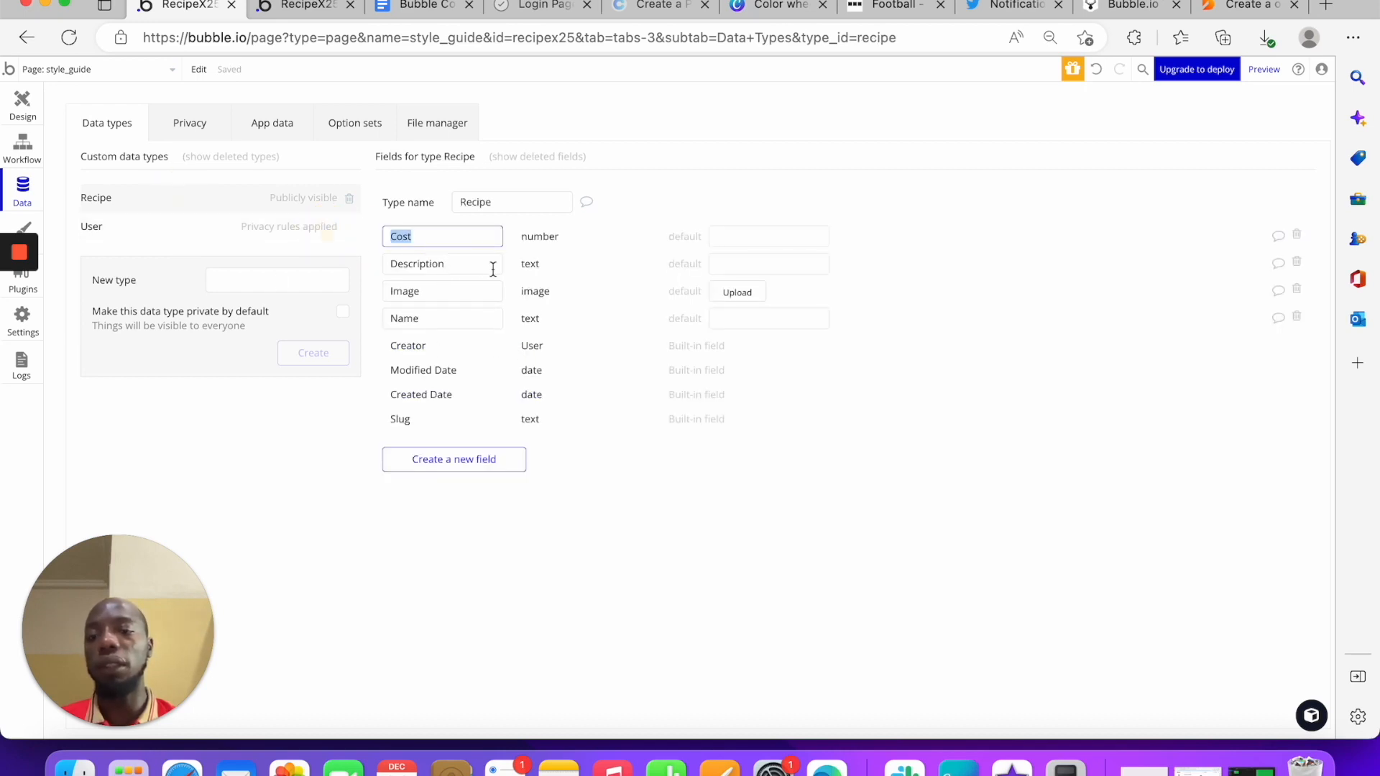
{"action": "left_click_drag", "start_coordinate": [493, 269], "coordinate": [300, 259]}
{"action": "left_click_drag", "start_coordinate": [454, 291], "coordinate": [278, 299]}
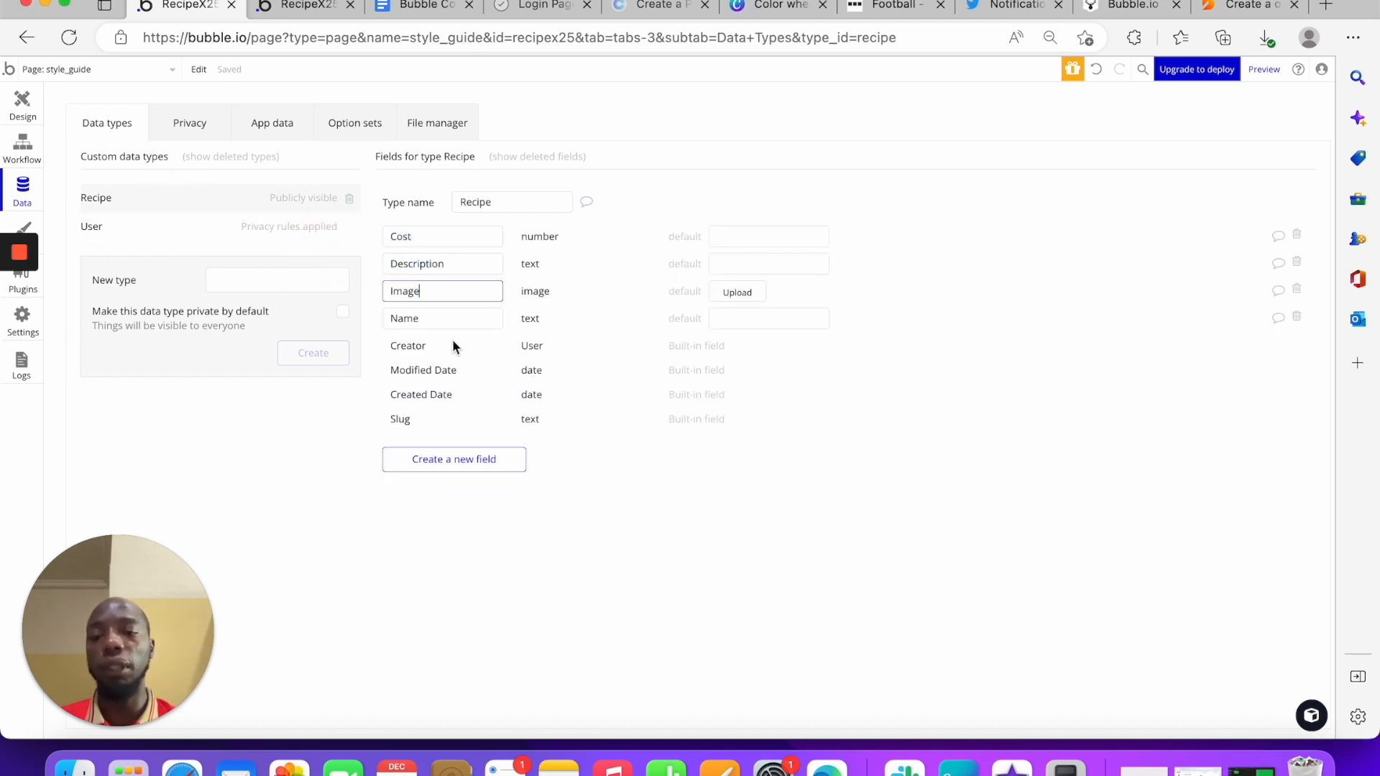
Add a field called Link to purchase with the type text to the Recipe data type
{"action": "left_click_drag", "start_coordinate": [462, 319], "coordinate": [248, 322]}
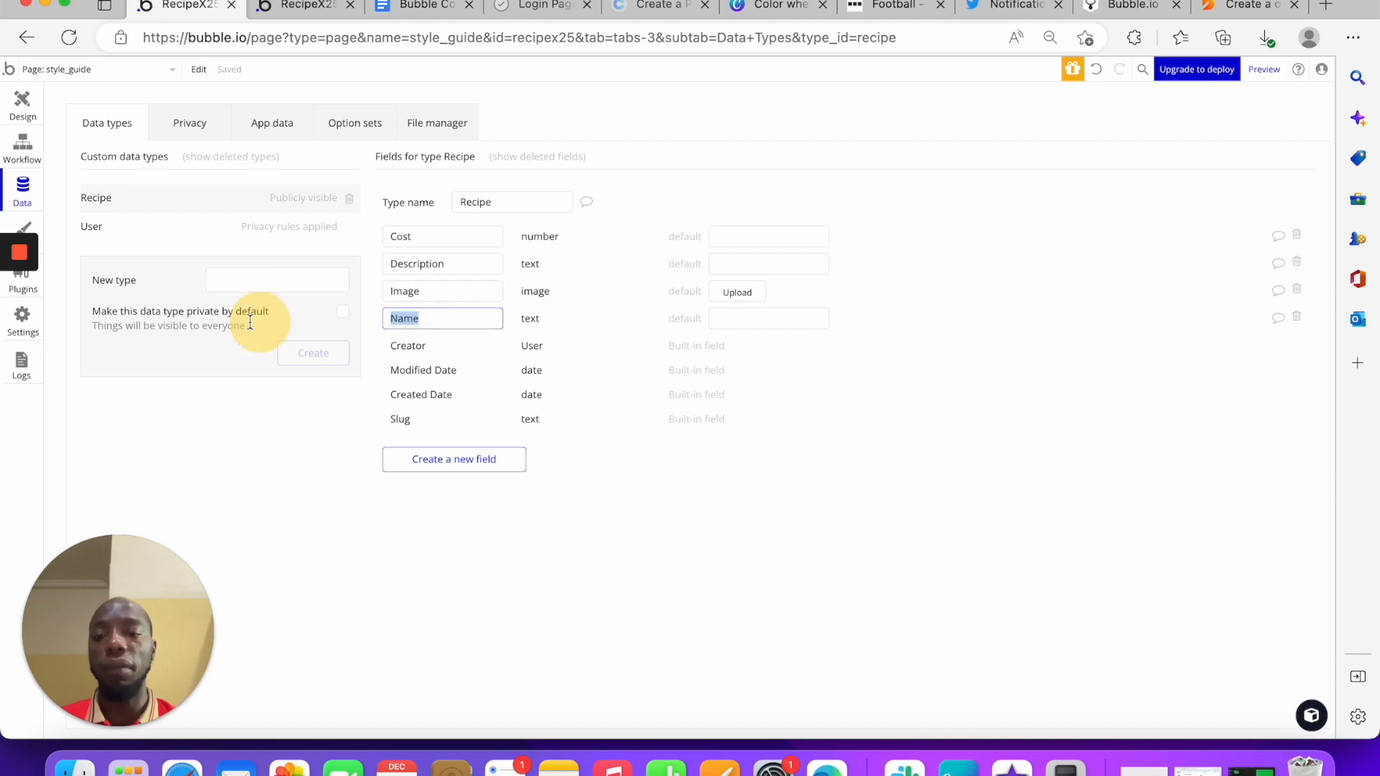
{"action": "left_click", "coordinate": [448, 460]}
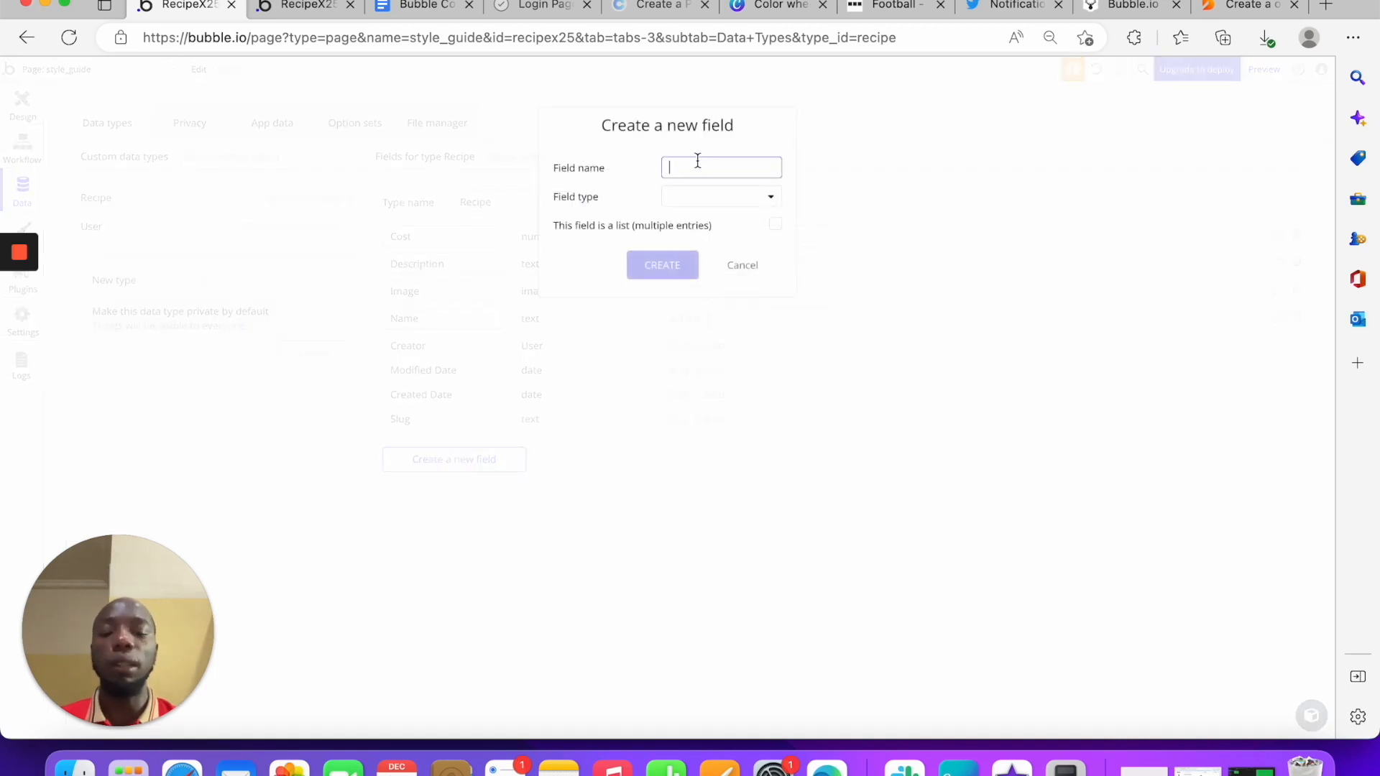
{"action": "type", "text": "Link to"}
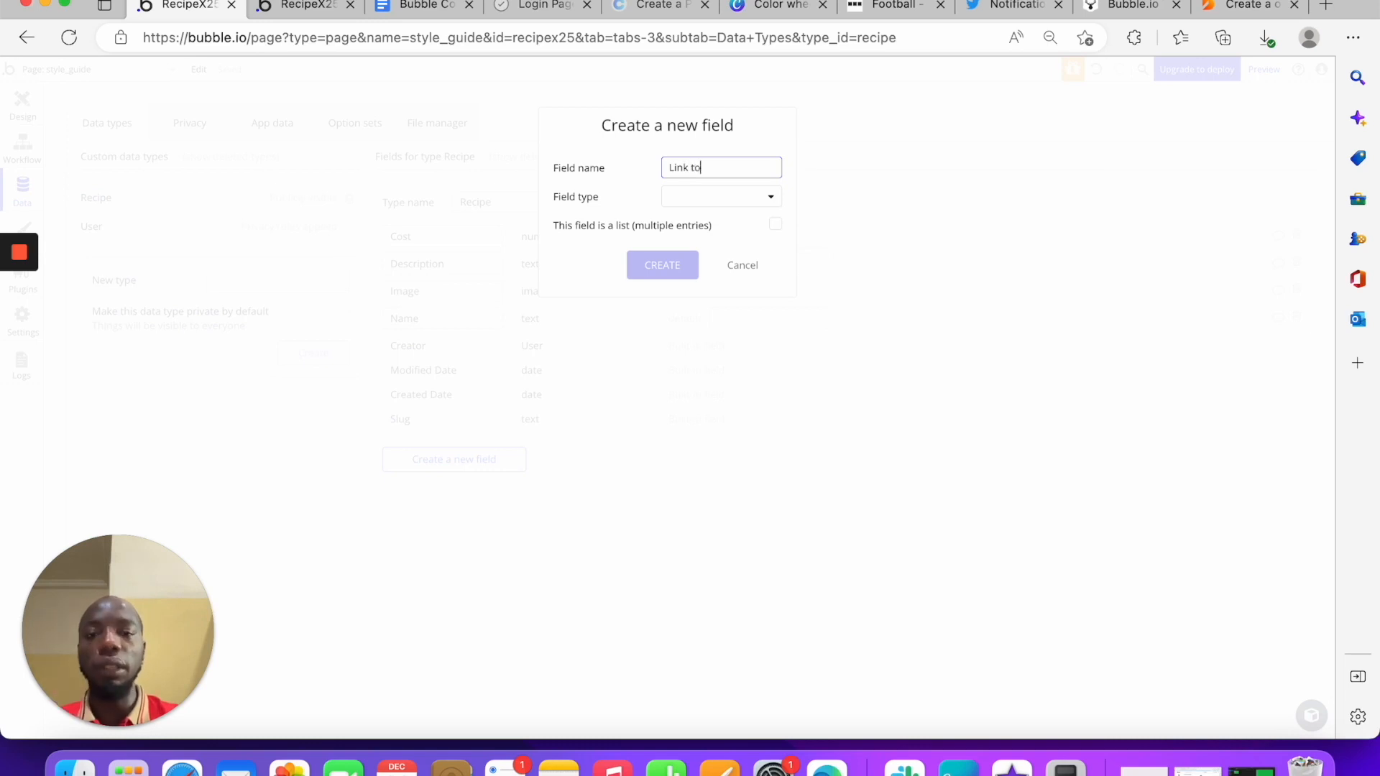
{"action": "type", "text": " purchase"}
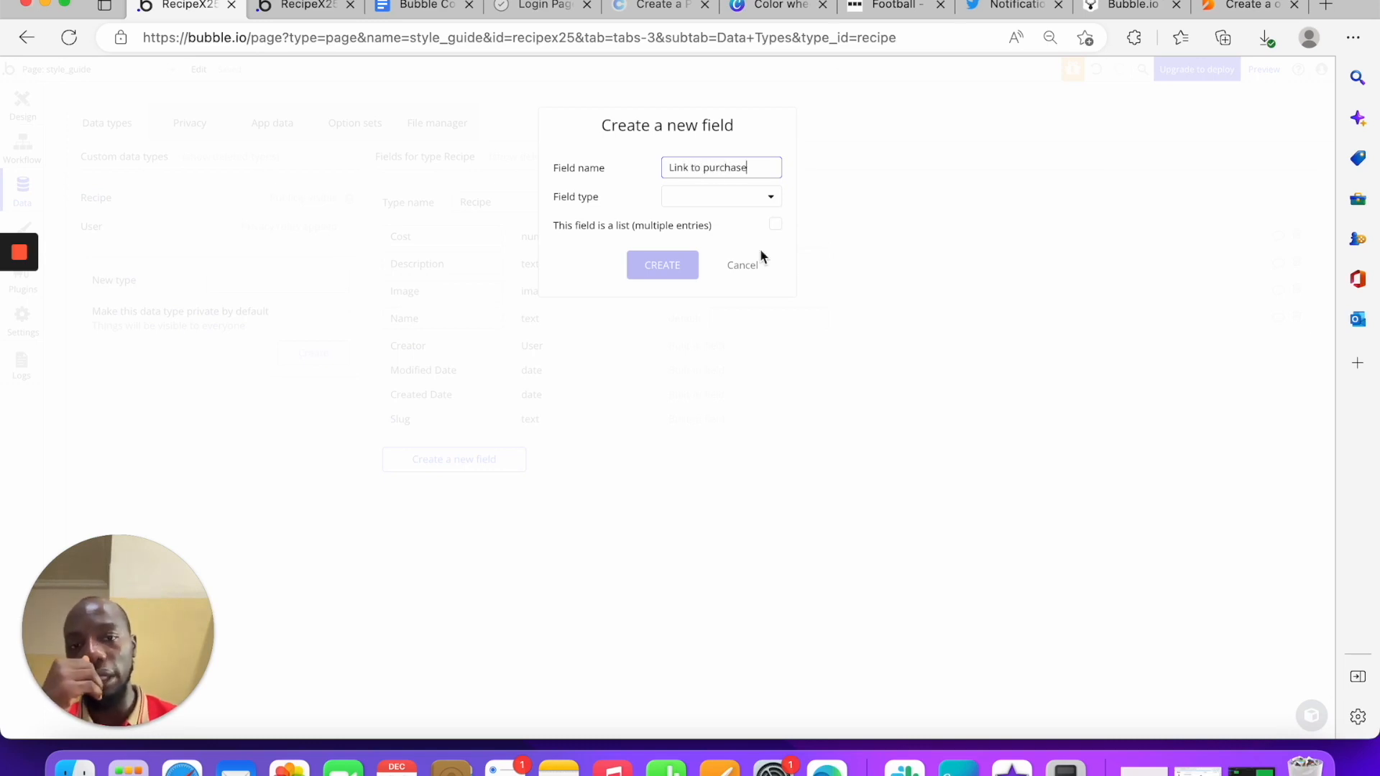
{"action": "left_click", "coordinate": [751, 201]}
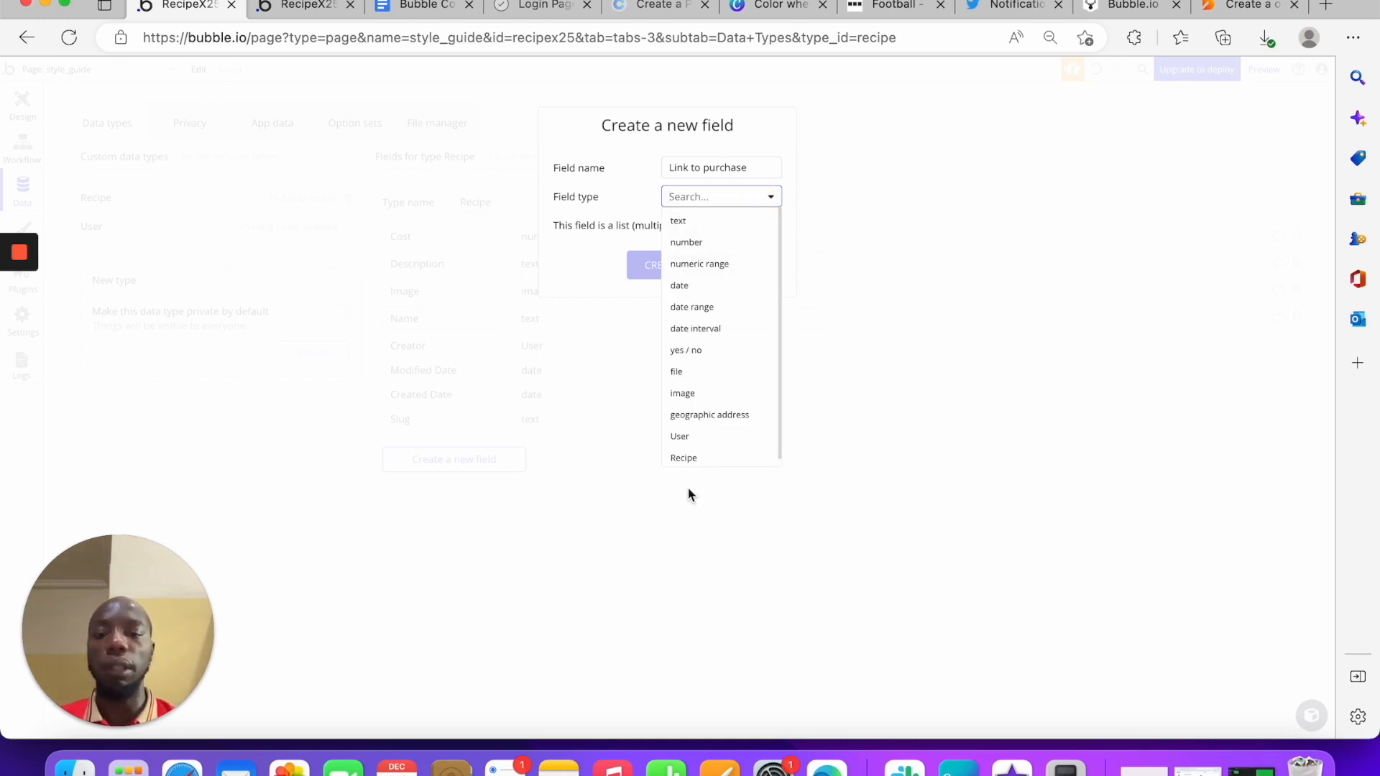
{"action": "left_click", "coordinate": [707, 224]}
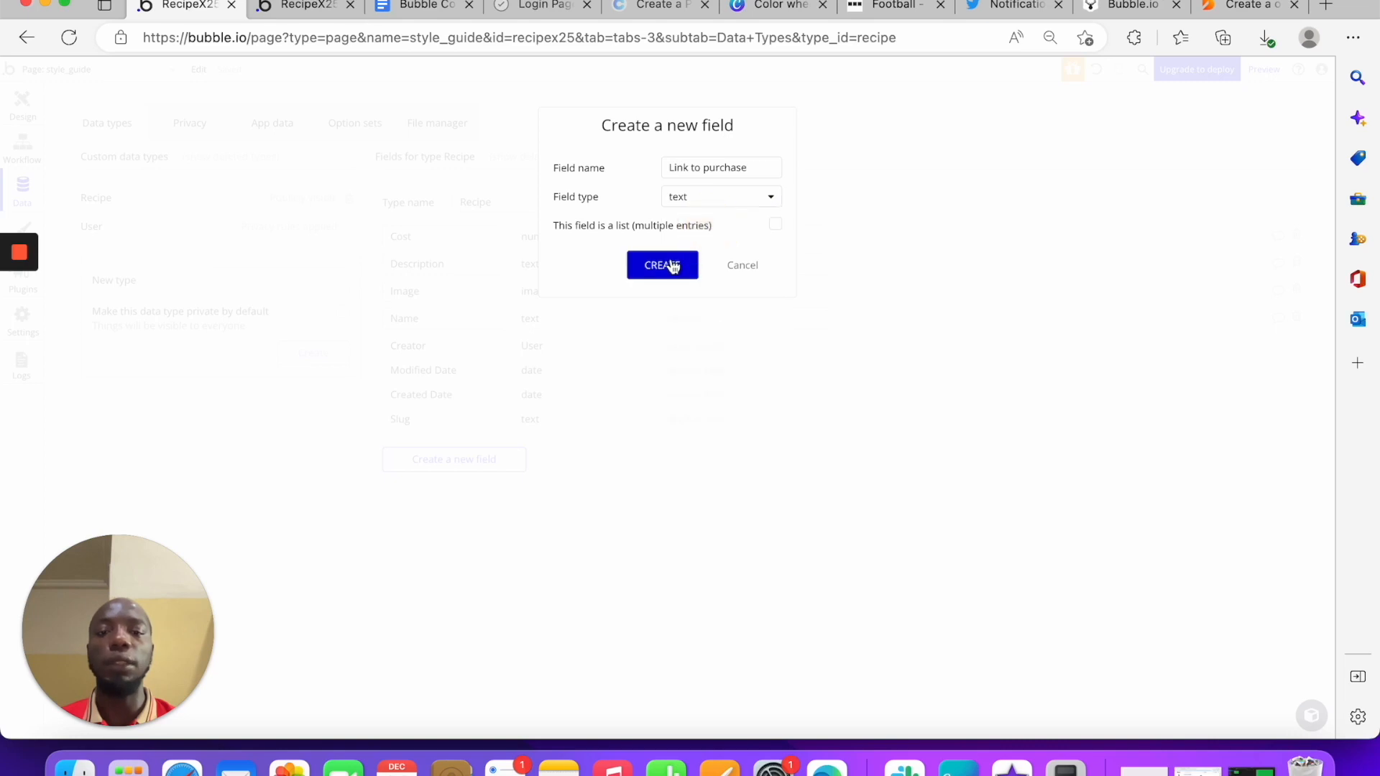
{"action": "left_click", "coordinate": [672, 273]}
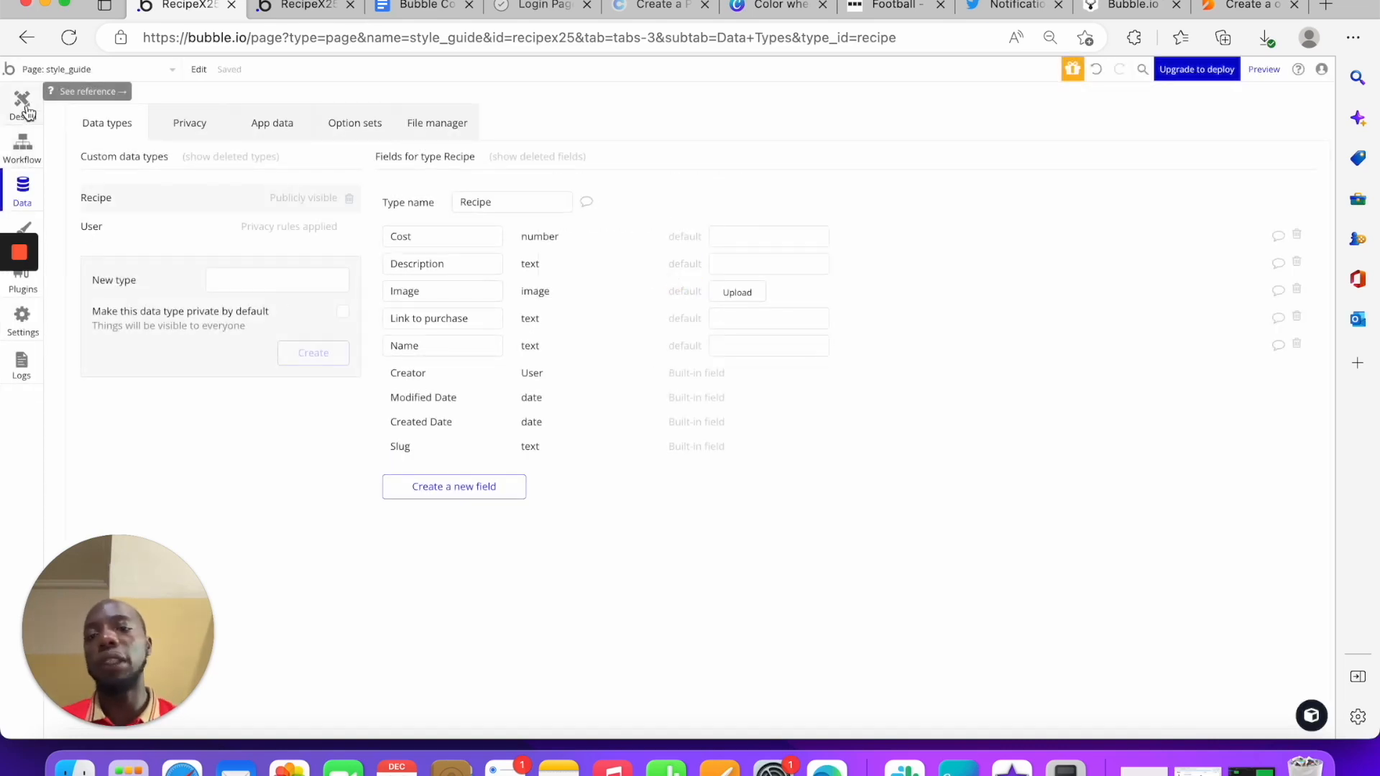
View the app data for All Recipes and check the bulk operations option, then dismiss the plan offer
{"action": "left_click", "coordinate": [290, 131]}
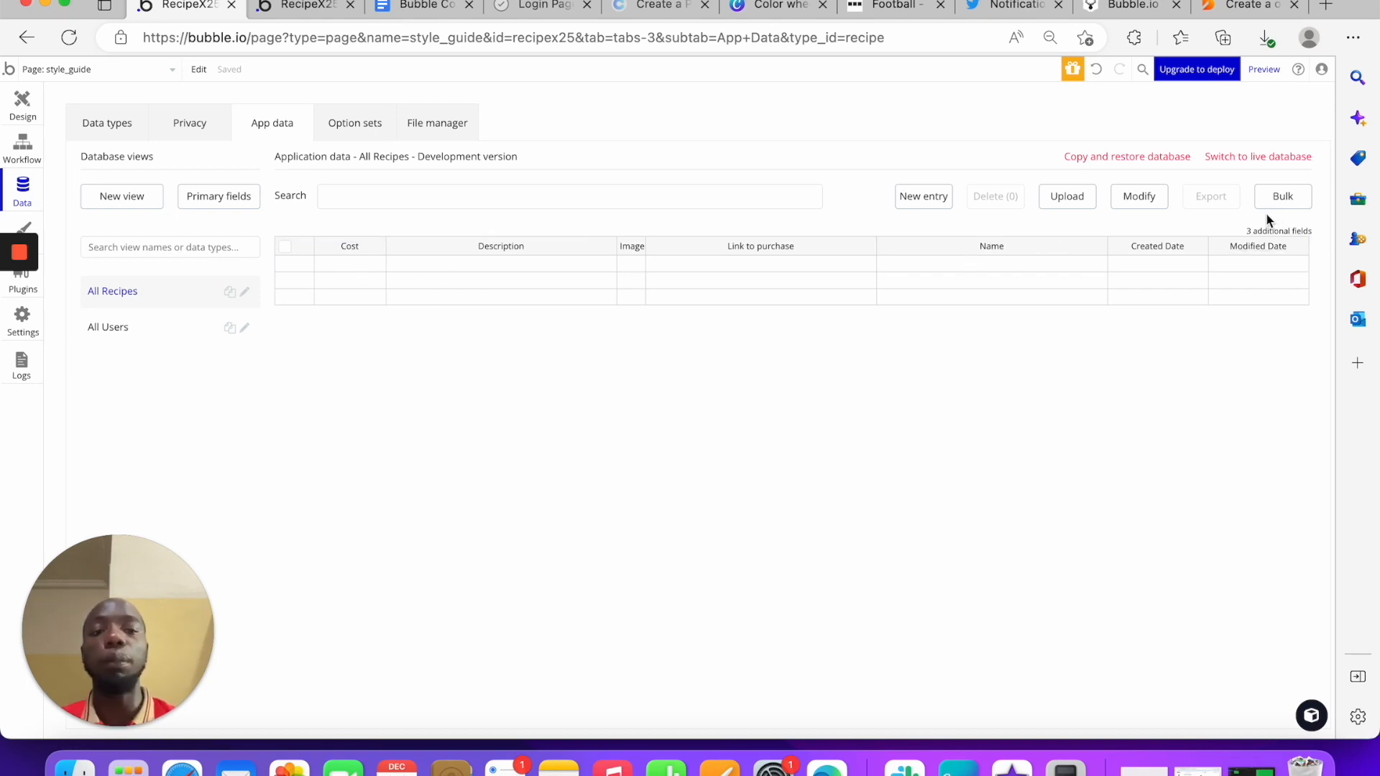
{"action": "left_click", "coordinate": [1278, 195]}
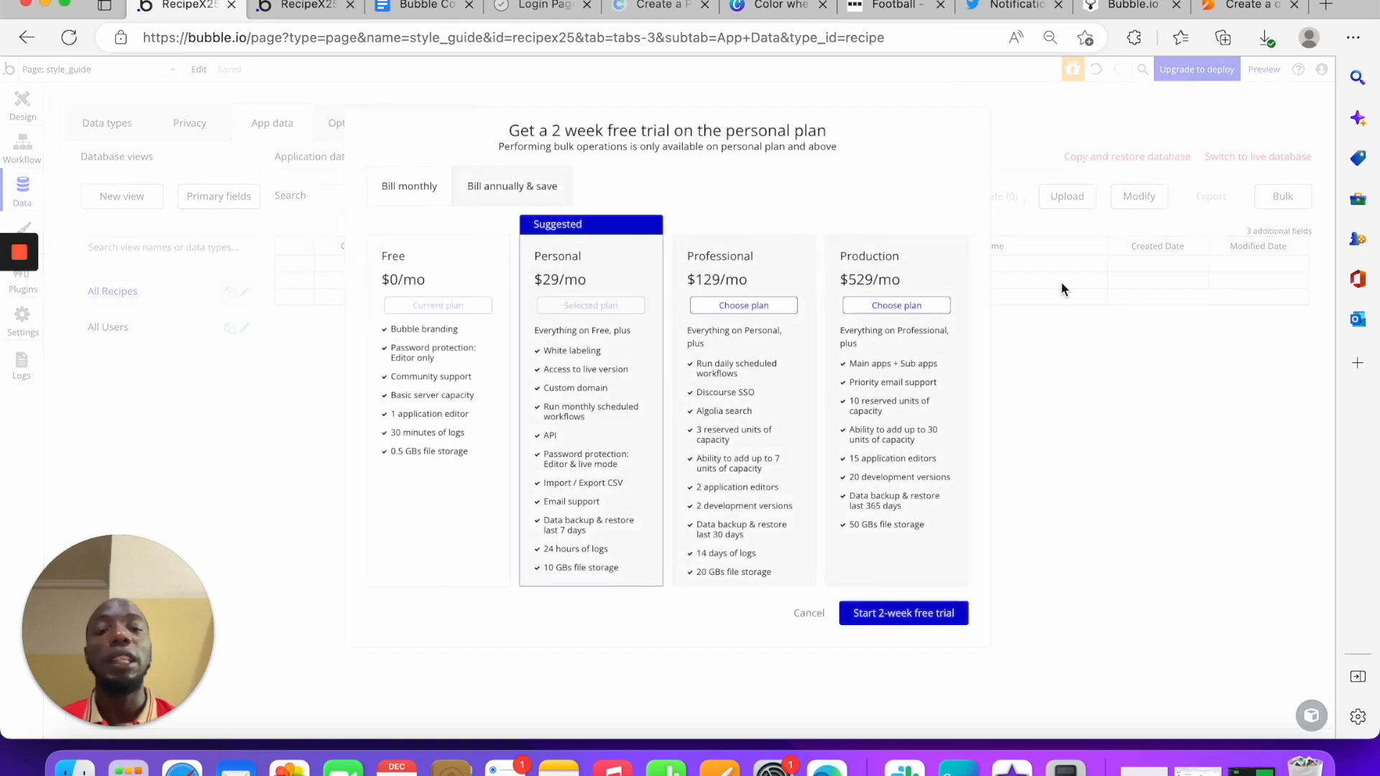
{"action": "left_click", "coordinate": [809, 615]}
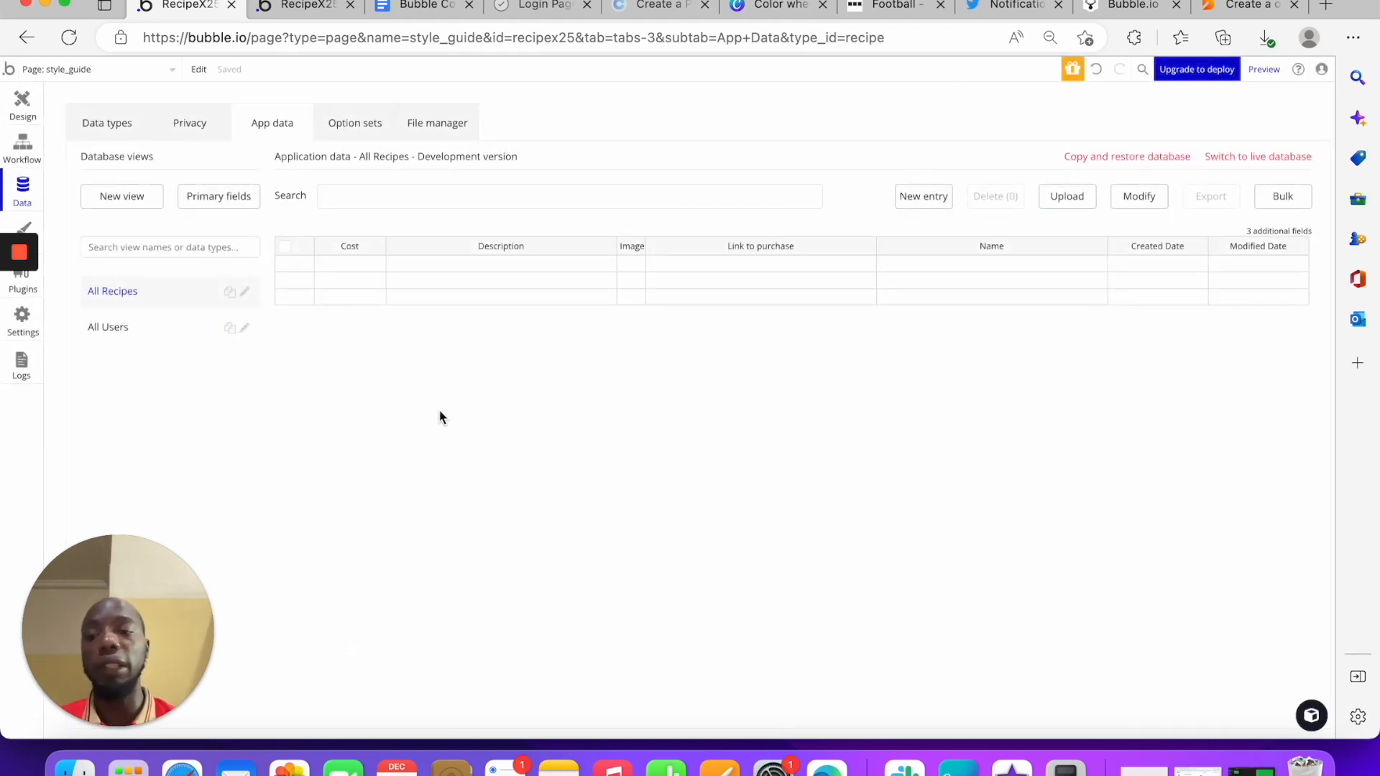
Examine the input fields of a new Recipe database entry and close the form without creating it
{"action": "left_click", "coordinate": [932, 202]}
{"action": "left_click", "coordinate": [225, 168]}
{"action": "left_click", "coordinate": [486, 176]}
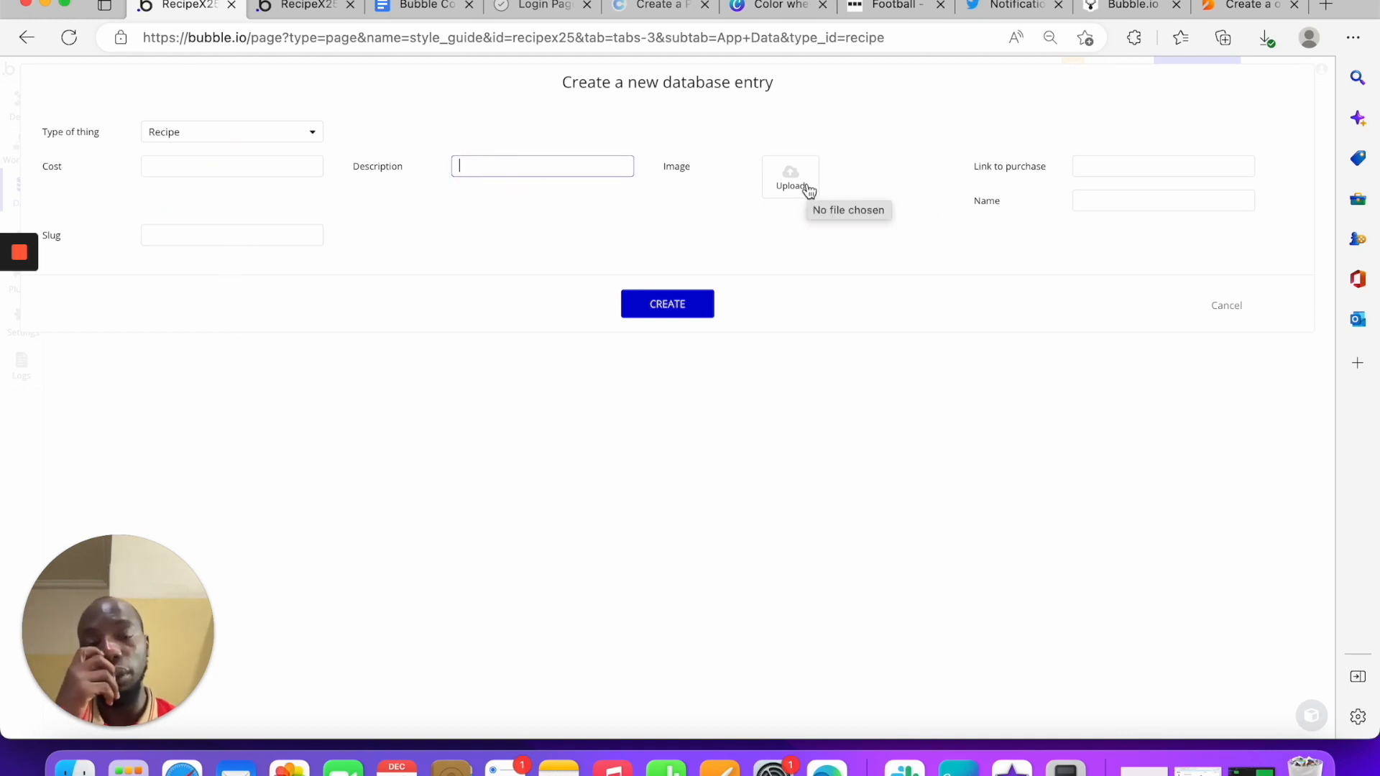
{"action": "left_click", "coordinate": [1099, 165]}
{"action": "left_click", "coordinate": [1082, 201]}
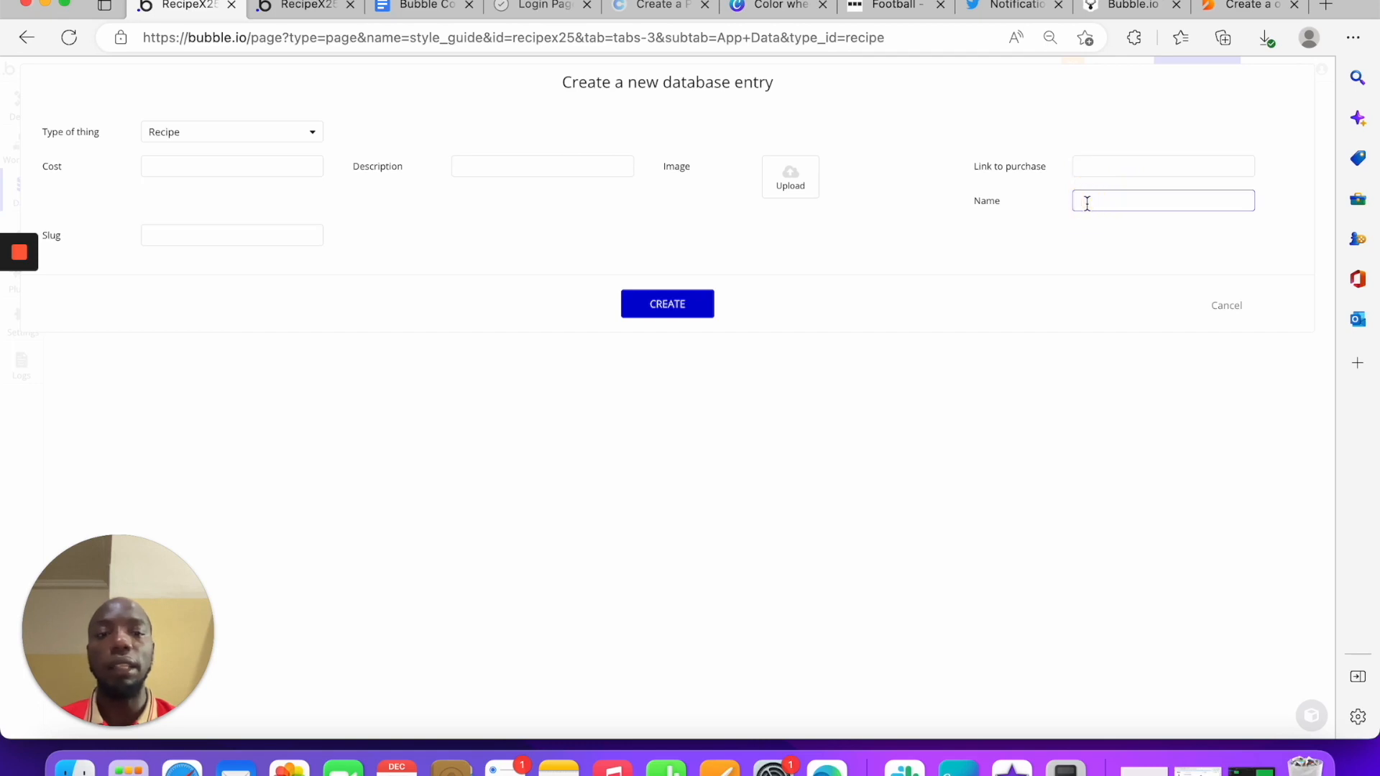
{"action": "left_click", "coordinate": [1243, 306]}
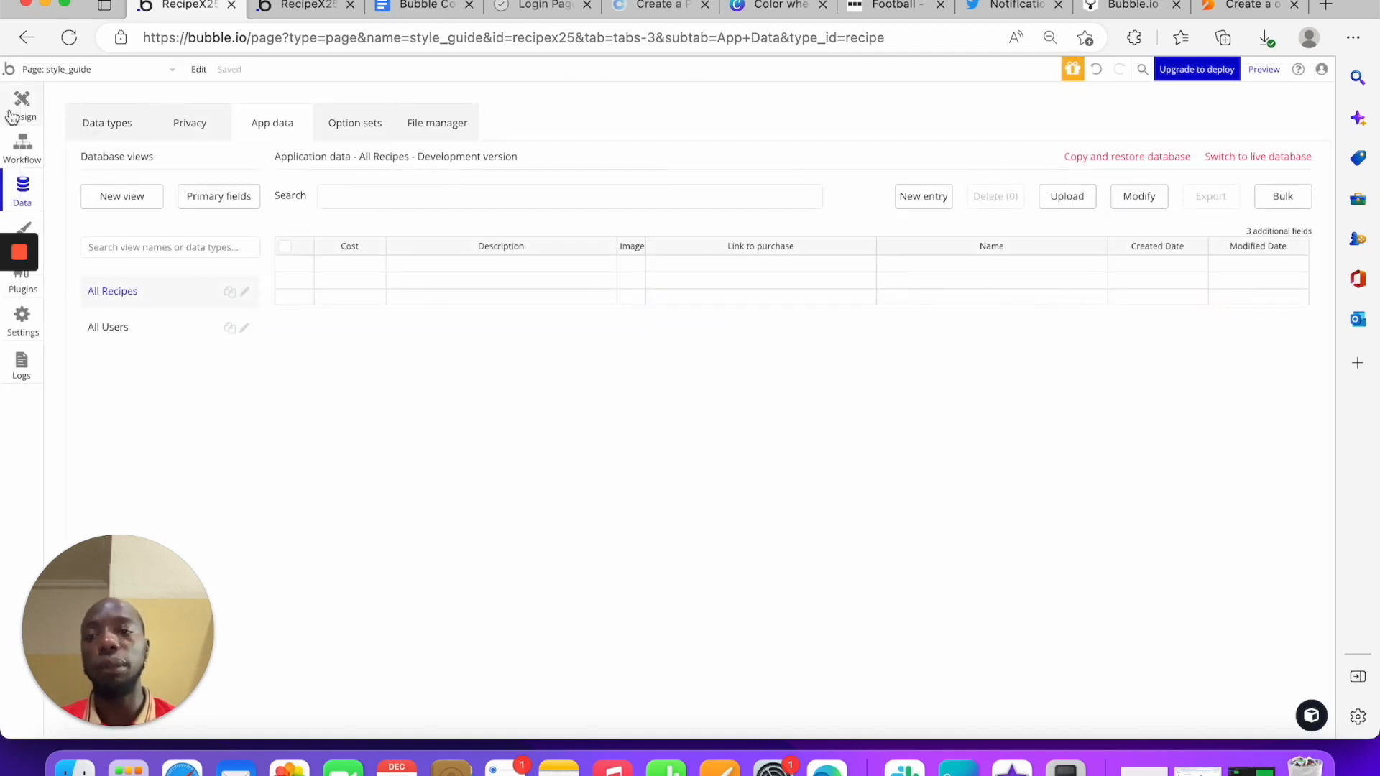
Return to the page design view and open the index page
{"action": "left_click", "coordinate": [35, 105]}
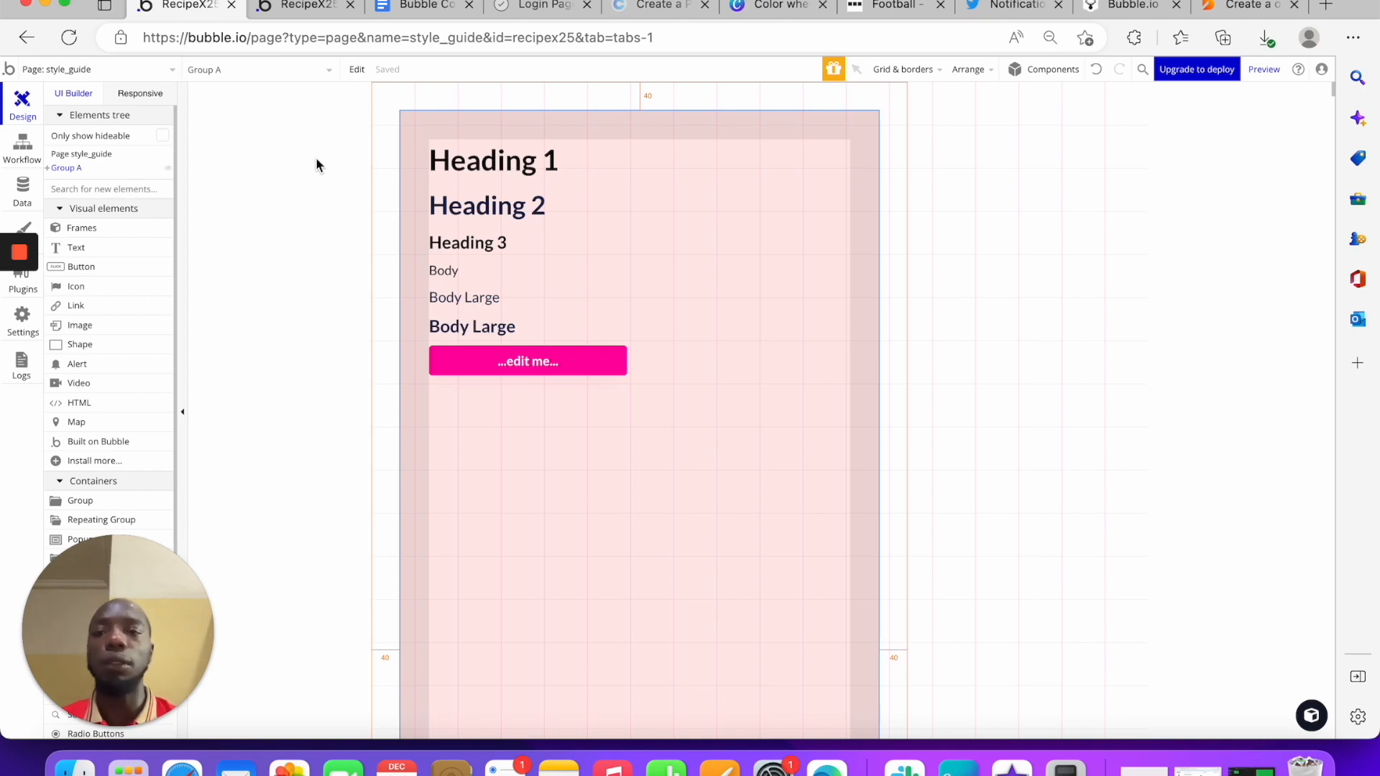
{"action": "left_click", "coordinate": [273, 69]}
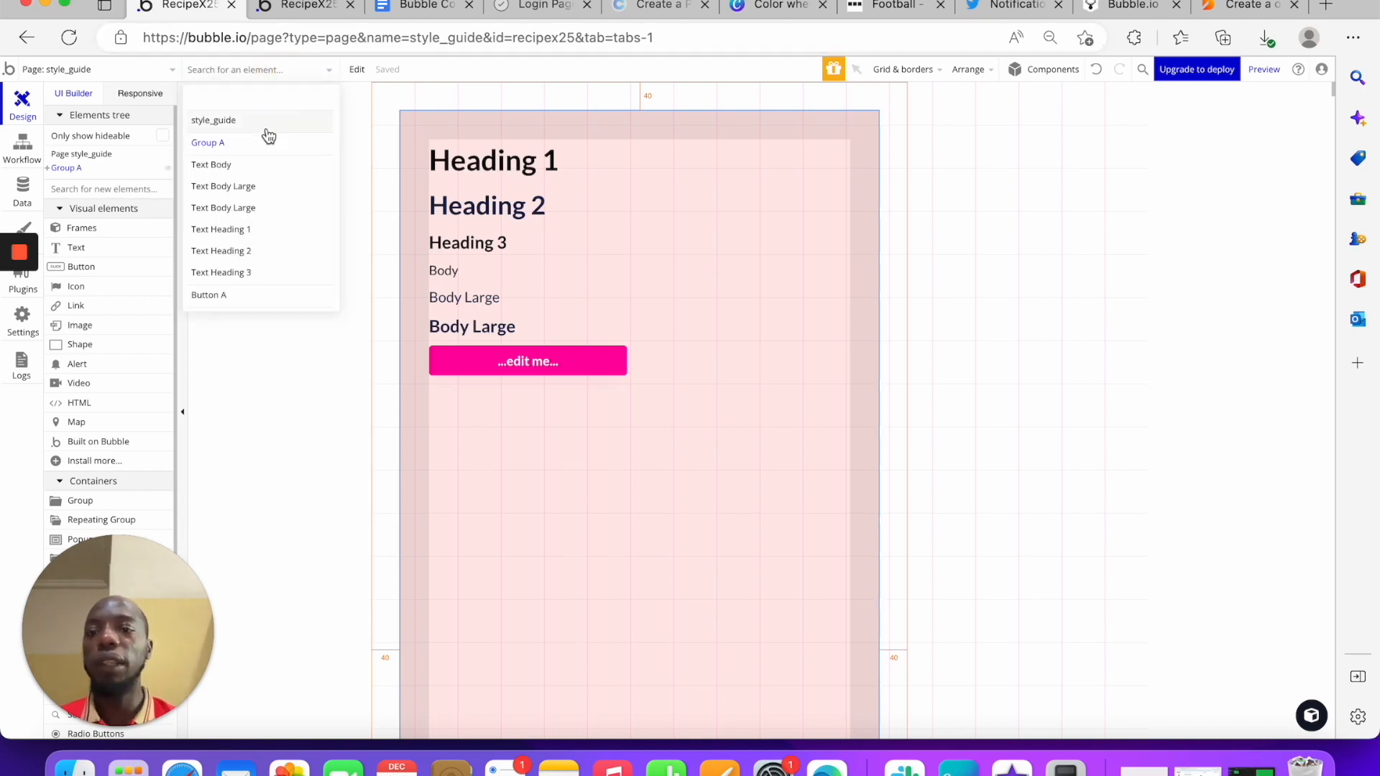
{"action": "left_click", "coordinate": [109, 70]}
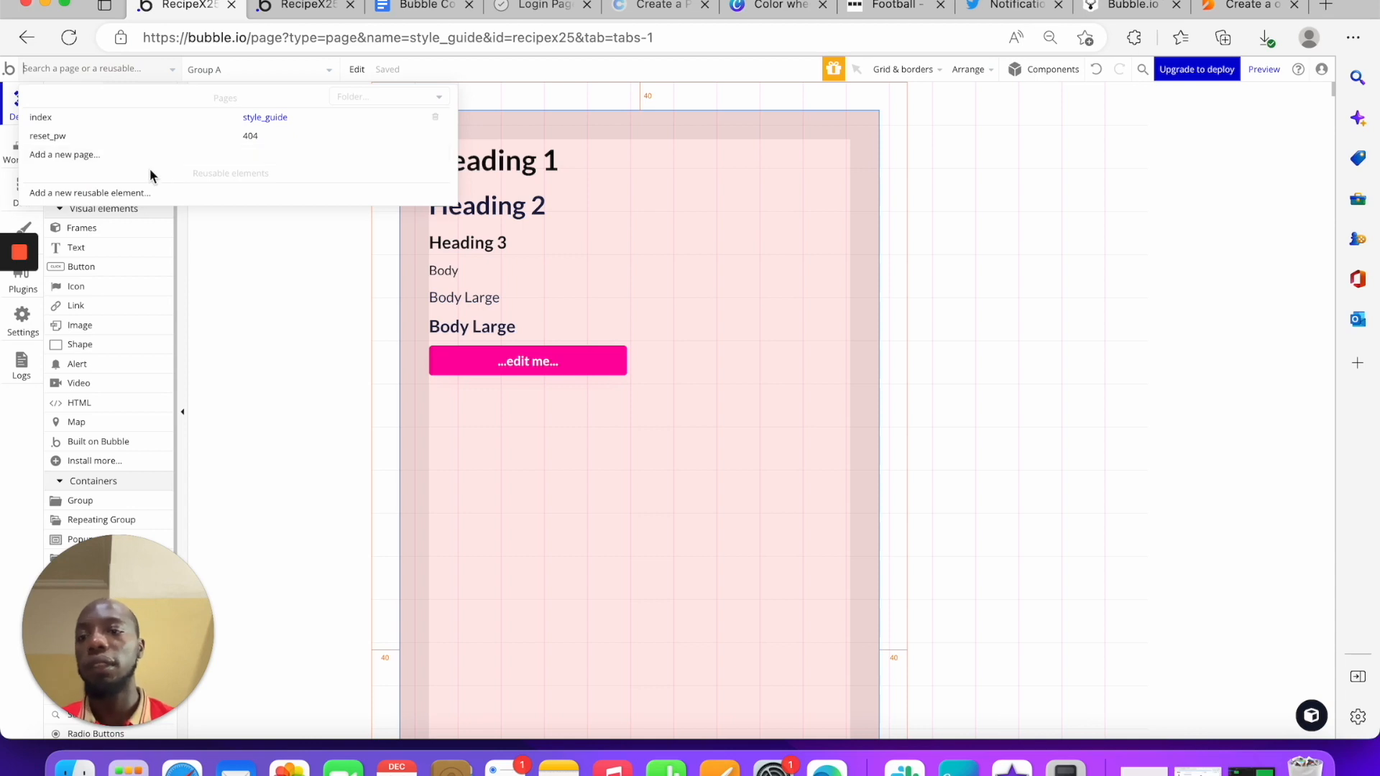
{"action": "left_click", "coordinate": [114, 120]}
{"action": "left_click", "coordinate": [676, 245]}
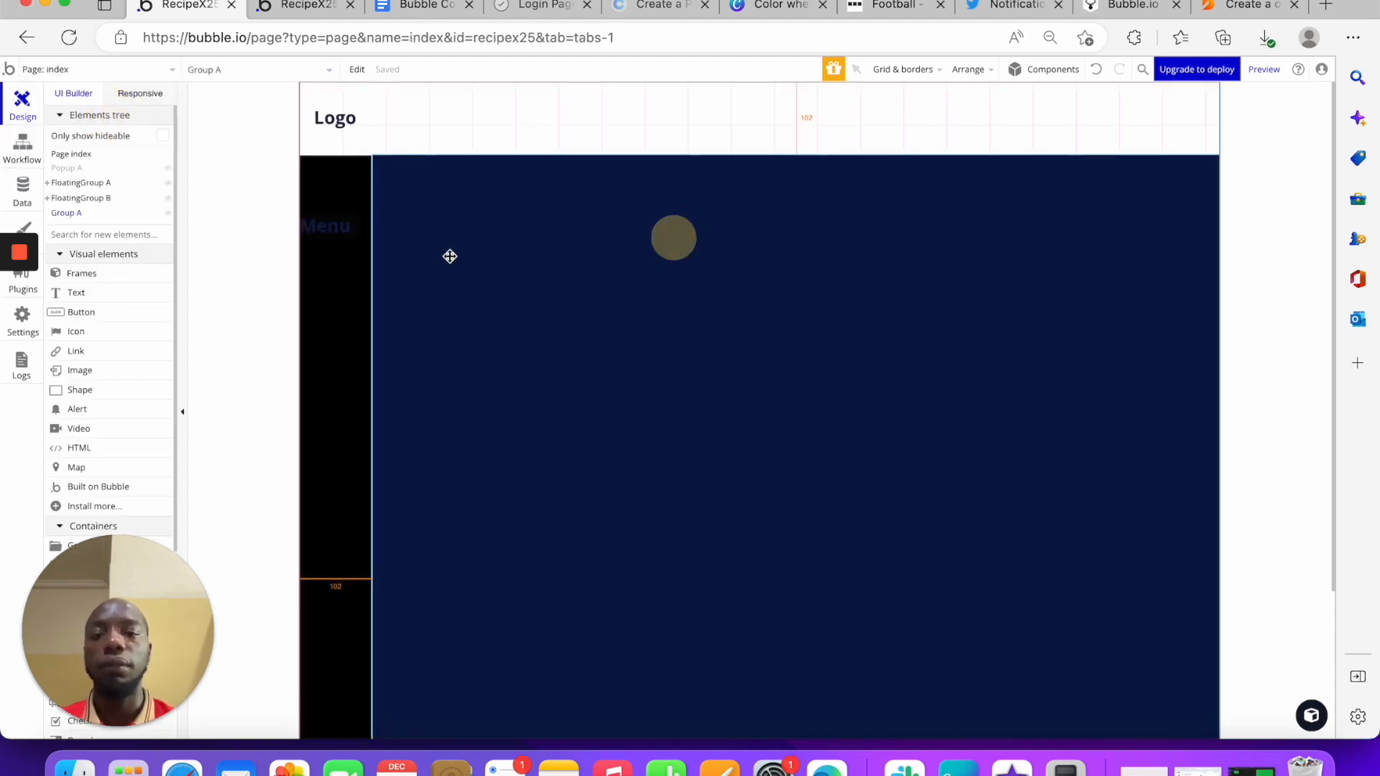
Create a new page named data_manipulation without cloning an existing page
{"action": "left_click", "coordinate": [136, 70]}
{"action": "left_click", "coordinate": [100, 156]}
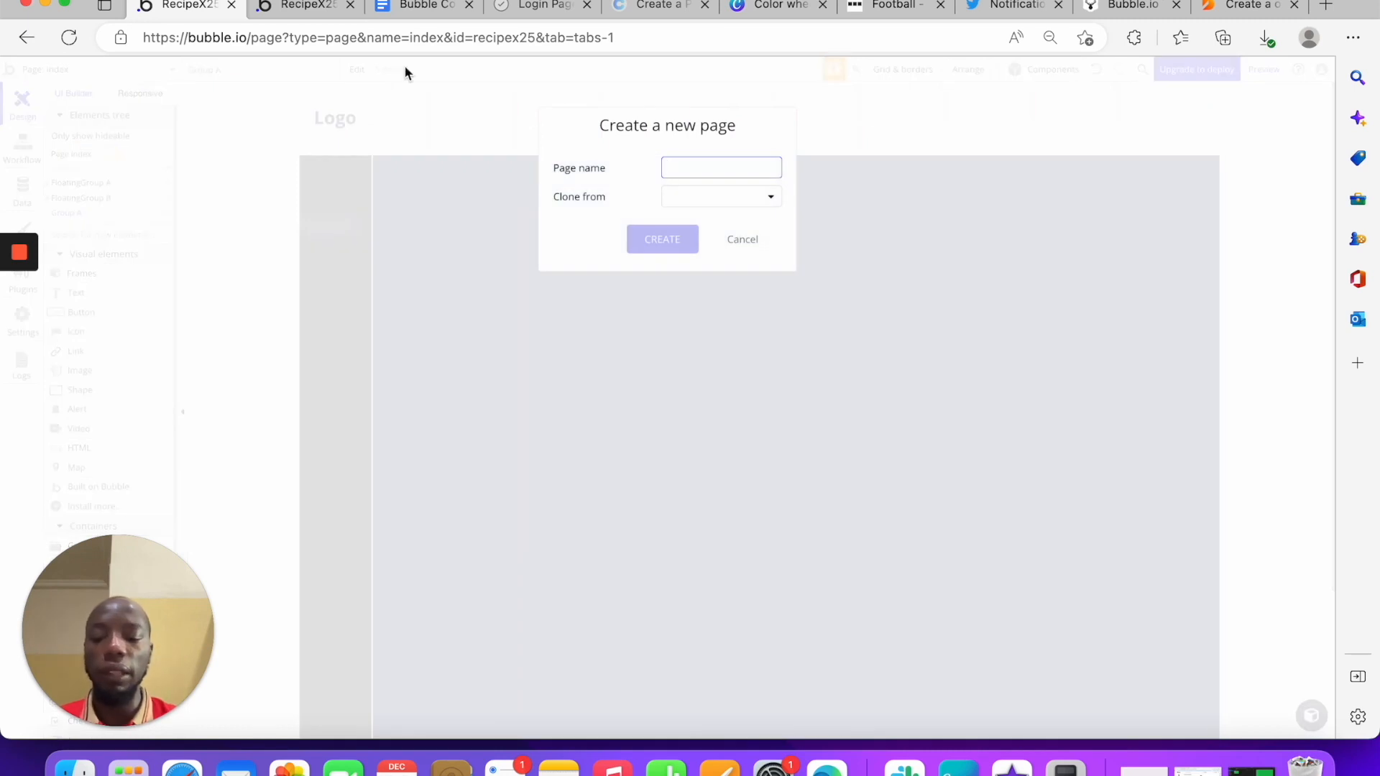
{"action": "type", "text": "data_manipulation"}
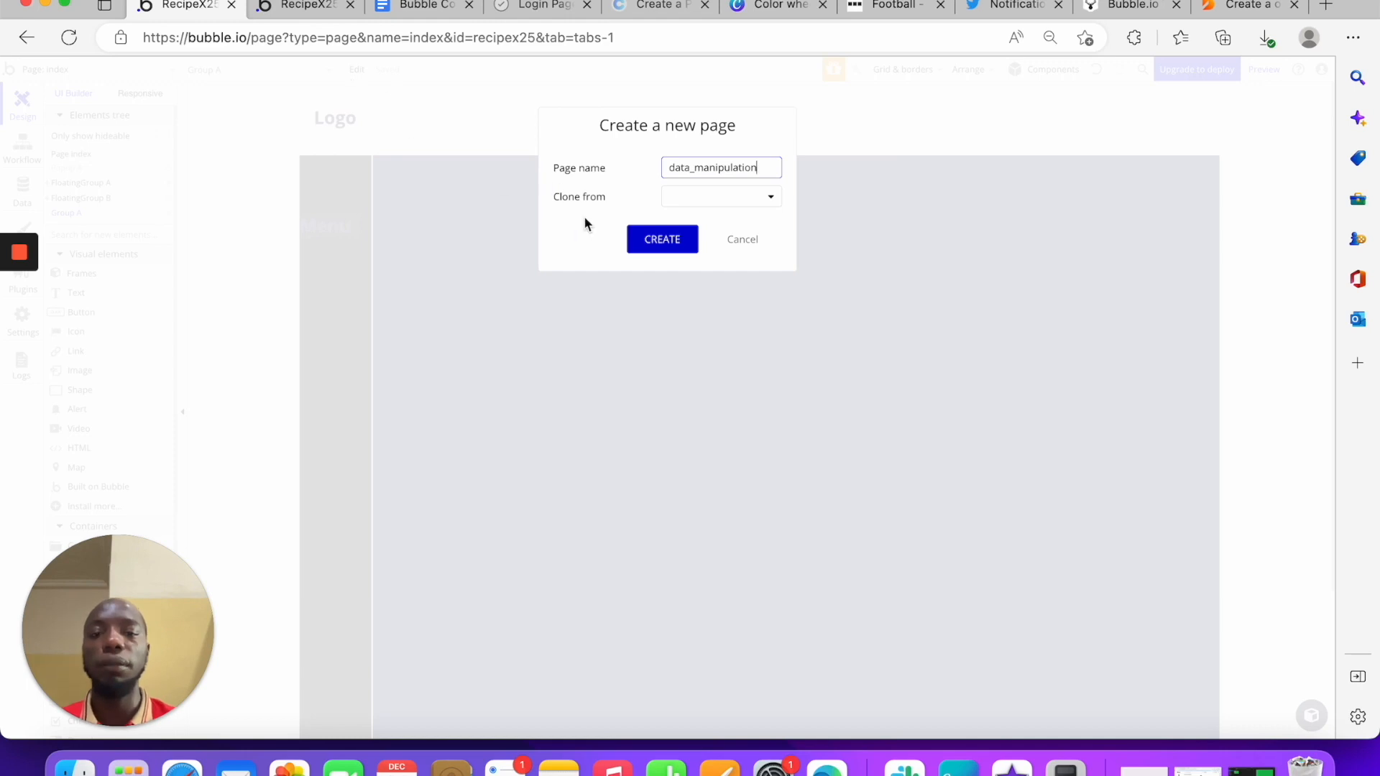
{"action": "left_click", "coordinate": [651, 248]}
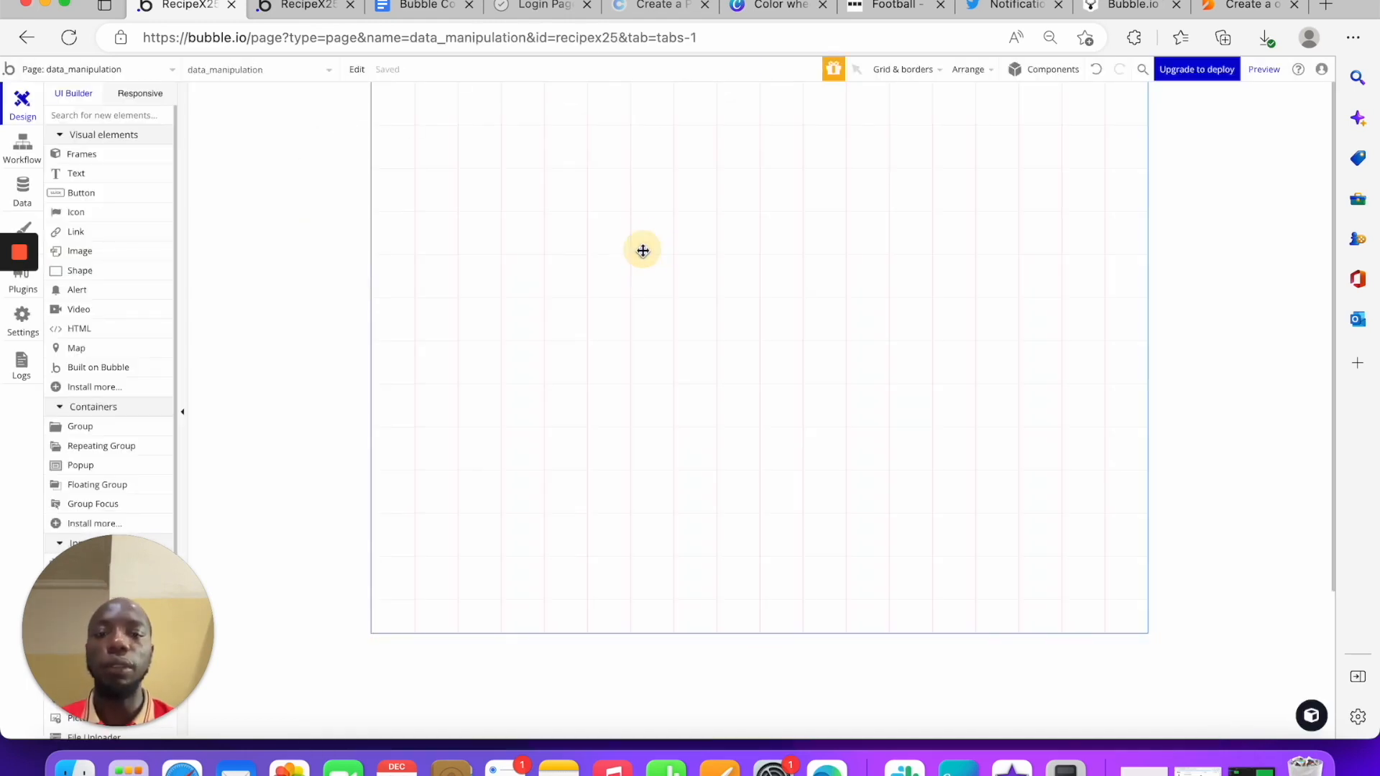
Set the data_manipulation page's container layout to Column and its minimum height to 900
{"action": "double_click", "coordinate": [640, 252]}
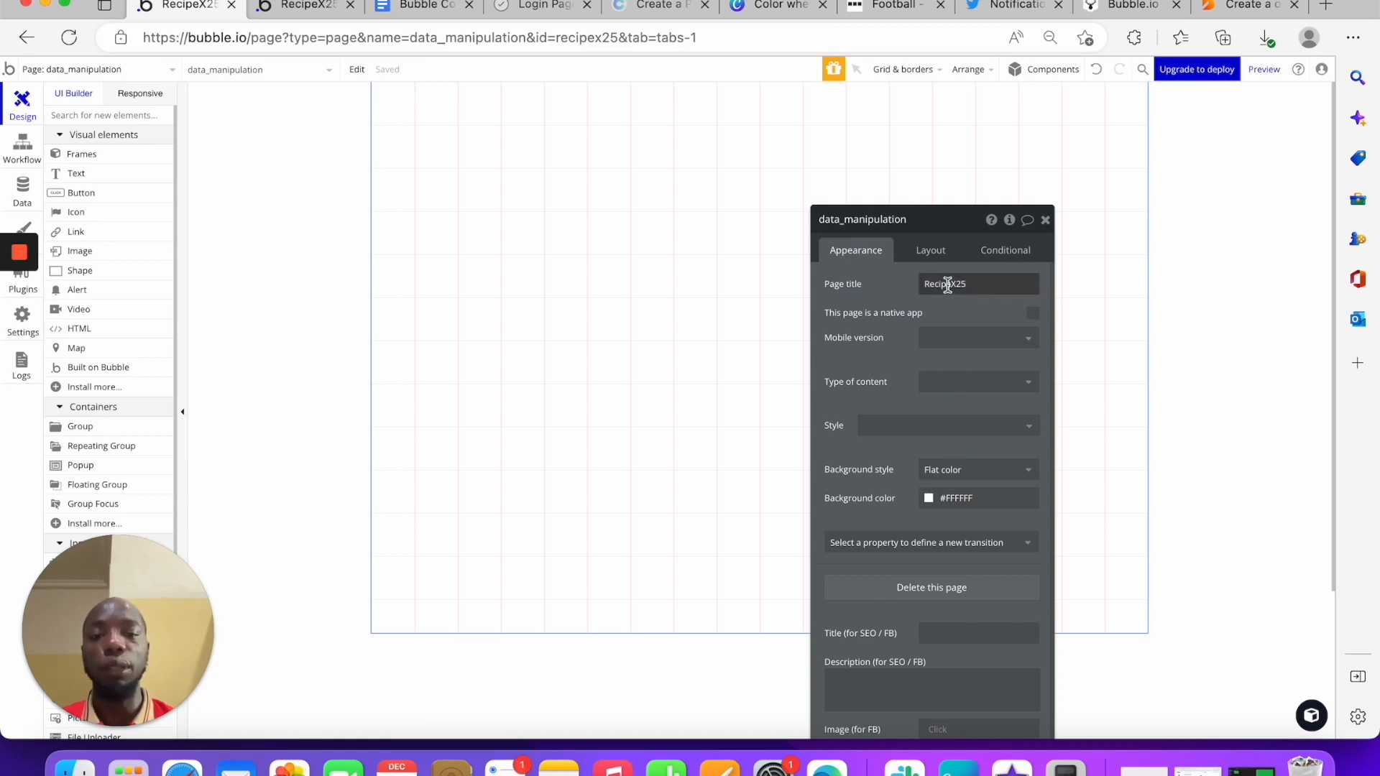
{"action": "left_click", "coordinate": [929, 250]}
{"action": "left_click", "coordinate": [945, 284]}
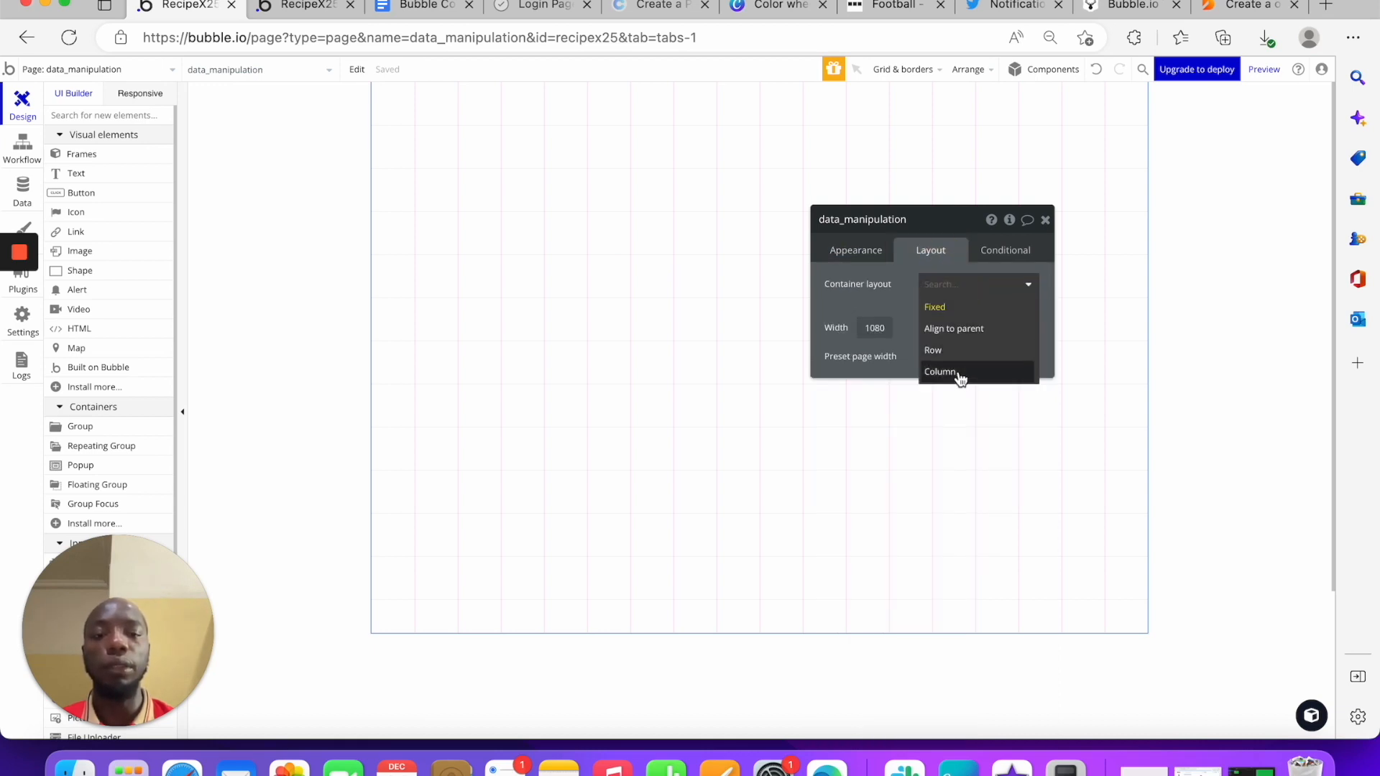
{"action": "left_click", "coordinate": [960, 379]}
{"action": "left_click_drag", "start_coordinate": [1038, 492], "coordinate": [933, 495]}
{"action": "key", "text": "Return"}
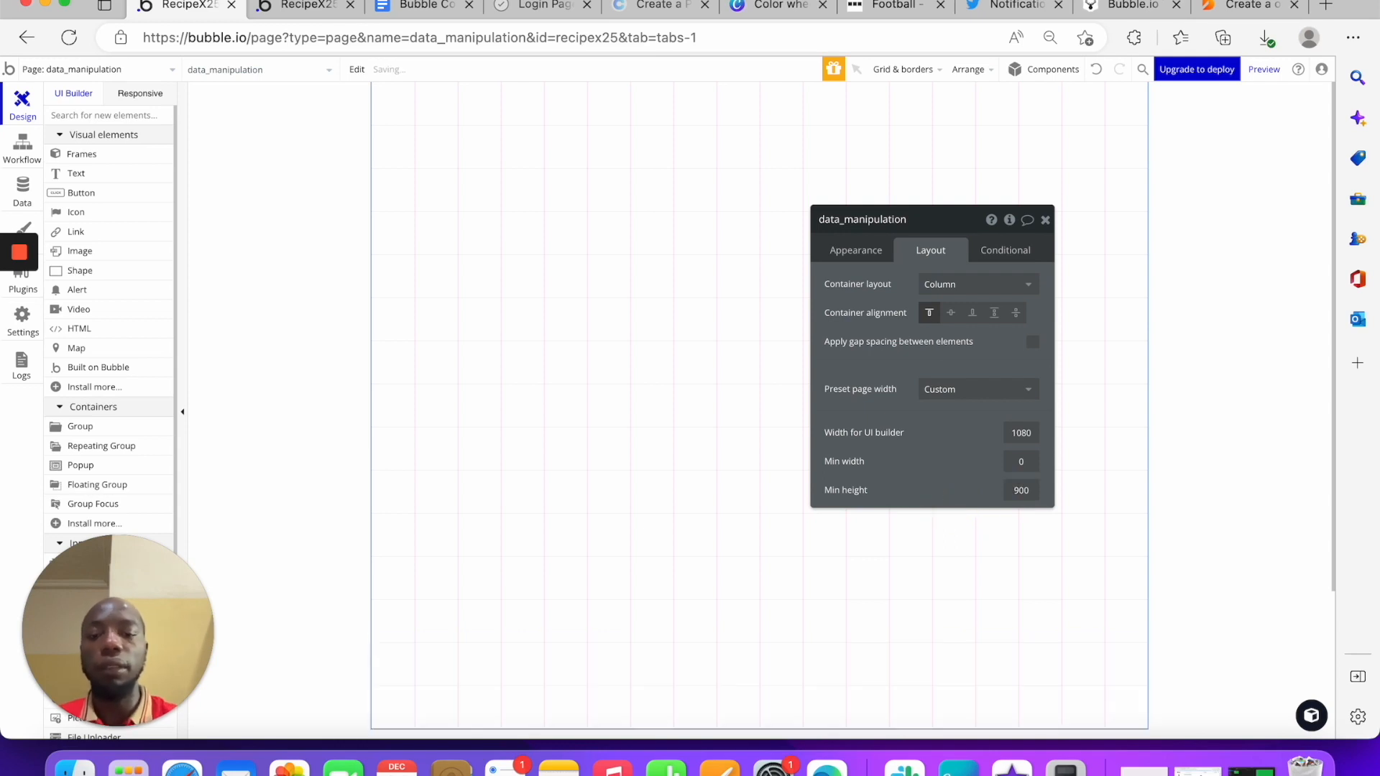
{"action": "left_click", "coordinate": [1045, 220]}
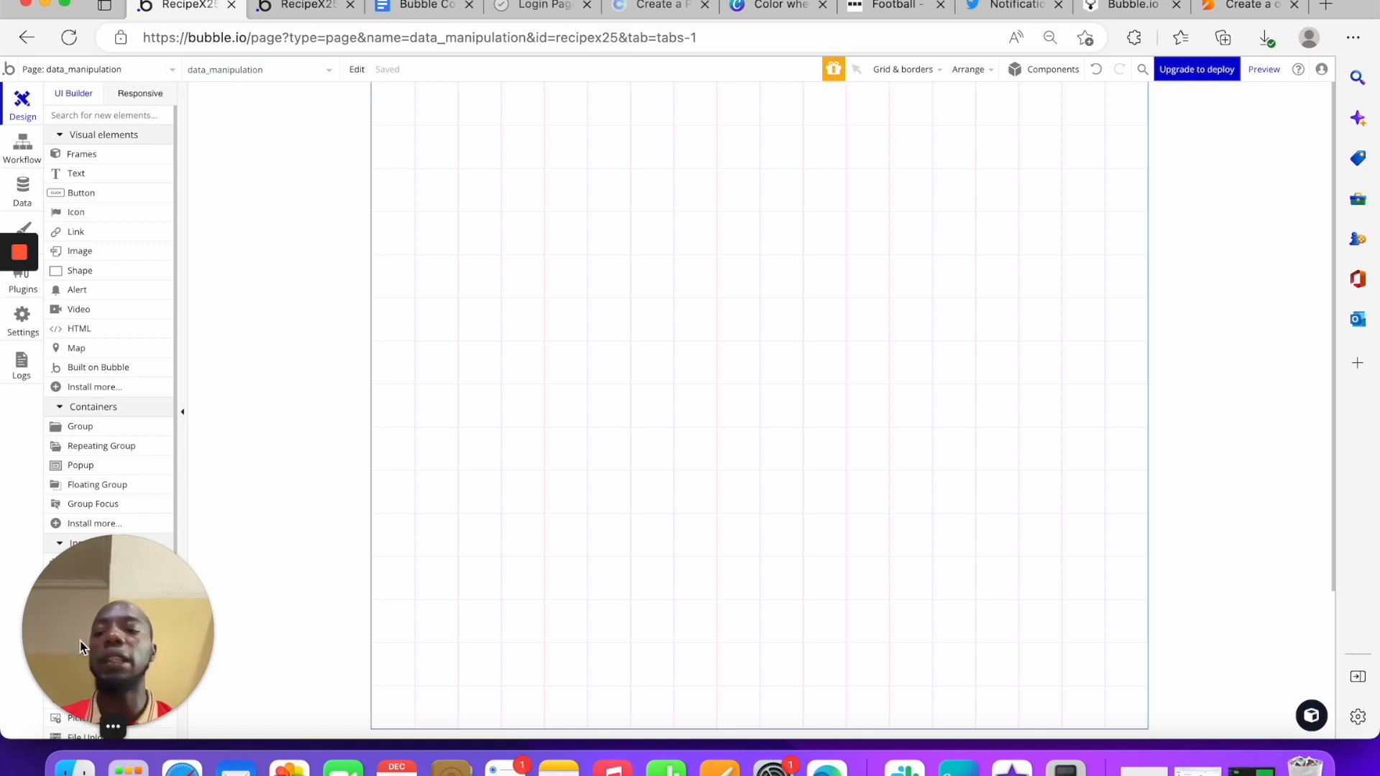
Draw a group about 547 px wide and 650 px high on the data_manipulation page
{"action": "left_click_drag", "start_coordinate": [34, 615], "coordinate": [1174, 747]}
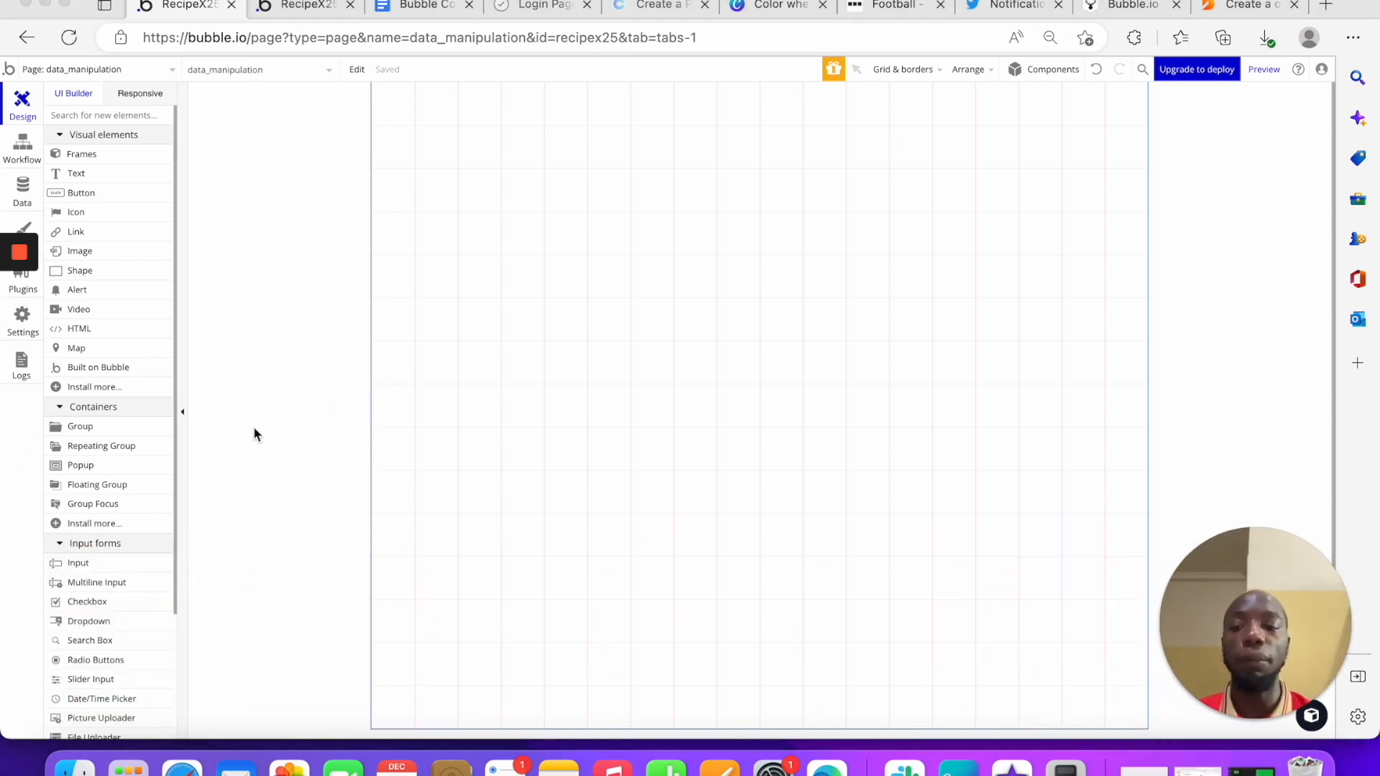
{"action": "left_click", "coordinate": [92, 432]}
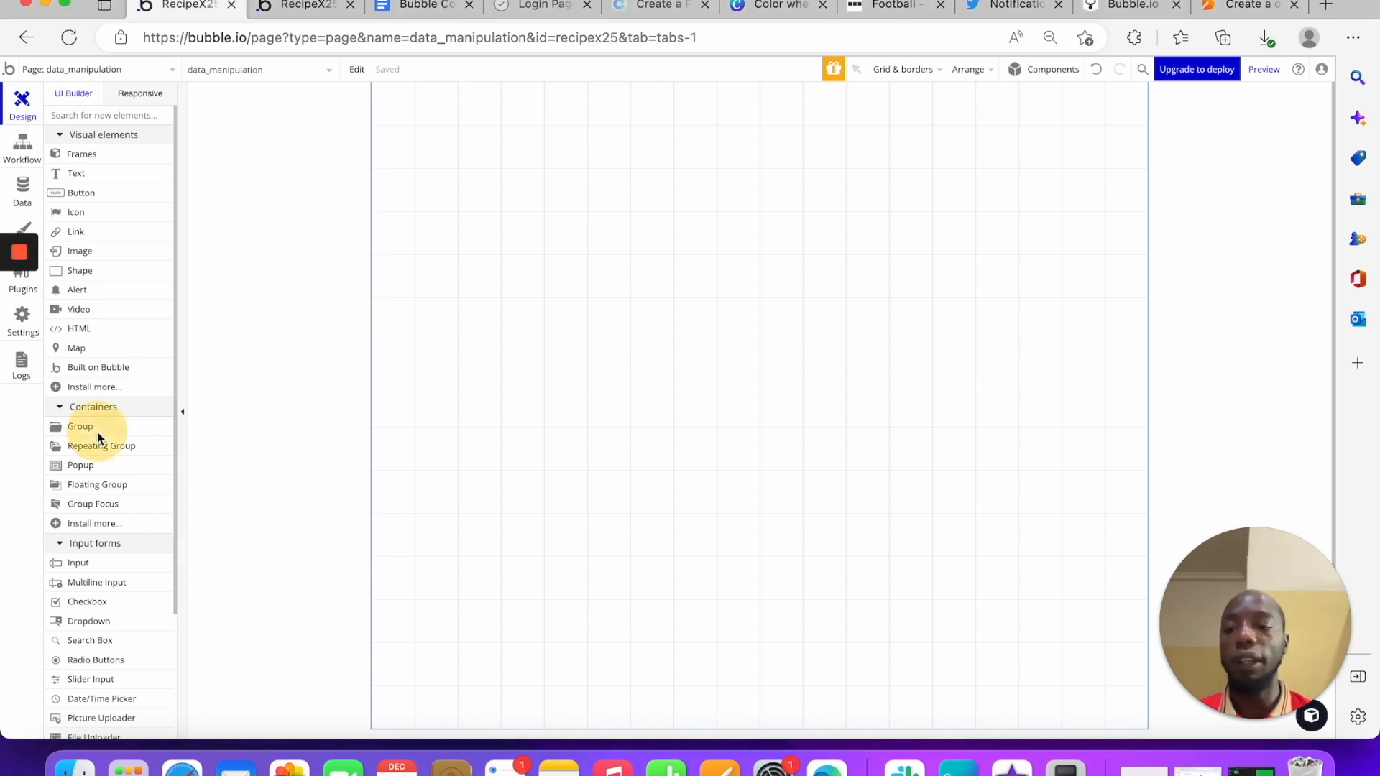
{"action": "left_click_drag", "start_coordinate": [462, 150], "coordinate": [850, 608]}
{"action": "left_click_drag", "start_coordinate": [567, 213], "coordinate": [622, 265]}
{"action": "left_click_drag", "start_coordinate": [429, 127], "coordinate": [510, 247]}
{"action": "left_click_drag", "start_coordinate": [619, 304], "coordinate": [564, 232]}
Change the data_manipulation page's container layout to Row
{"action": "left_click", "coordinate": [826, 123]}
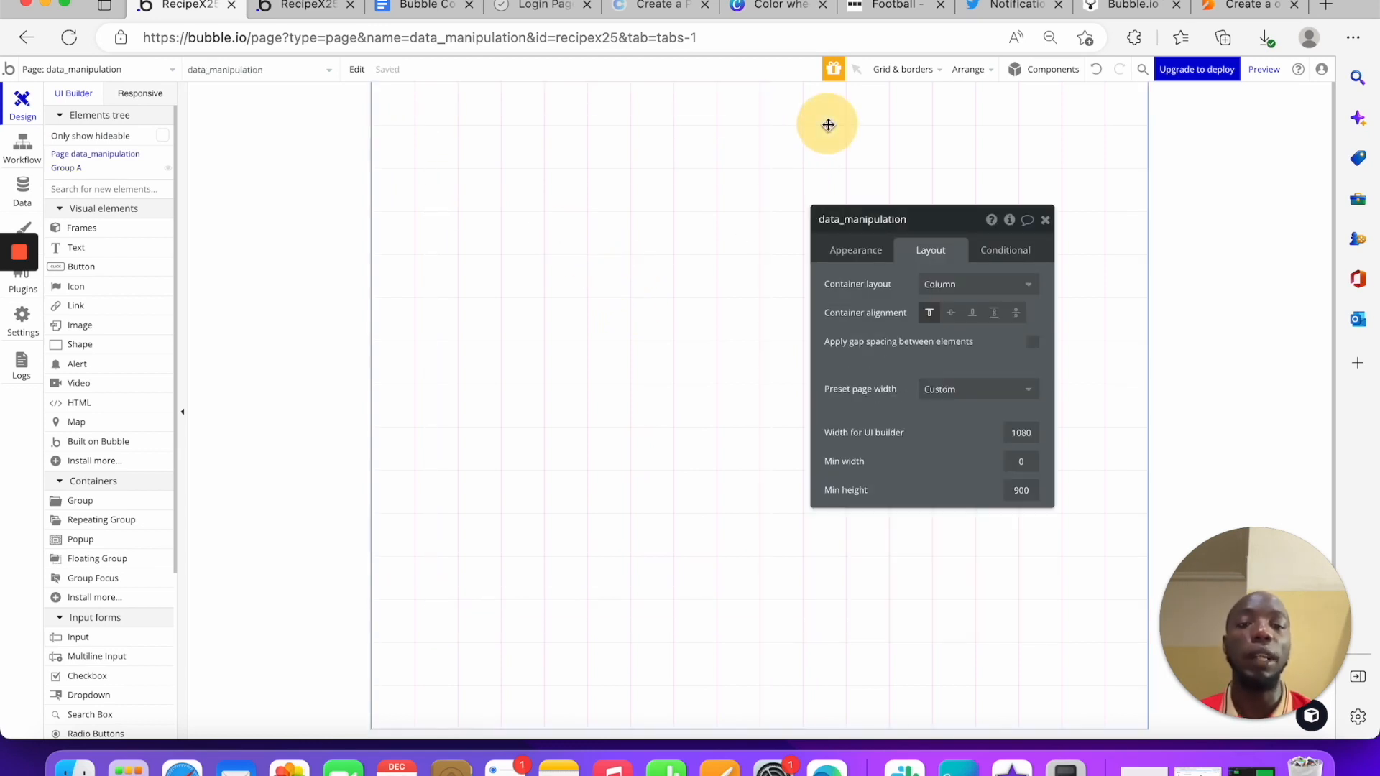
{"action": "left_click", "coordinate": [633, 220]}
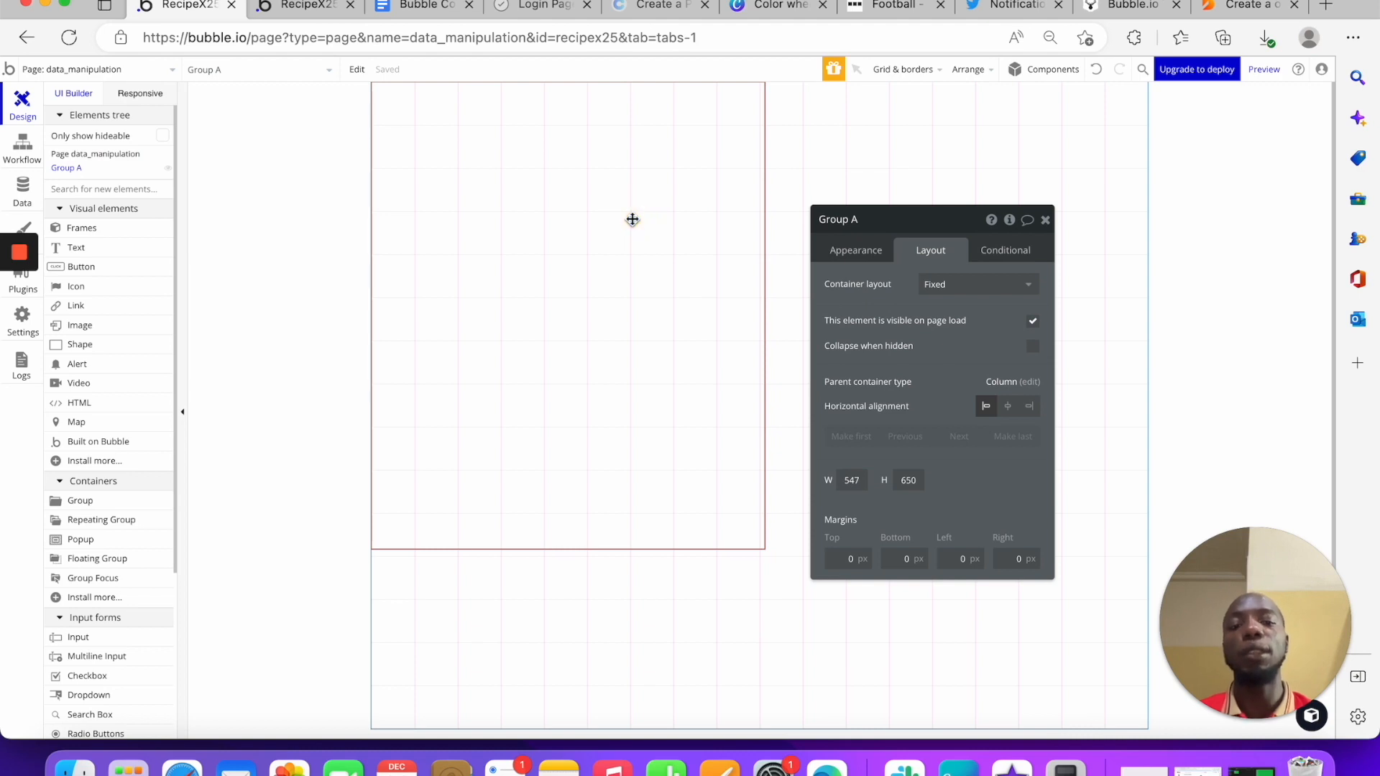
{"action": "left_click", "coordinate": [857, 142]}
{"action": "left_click", "coordinate": [969, 284]}
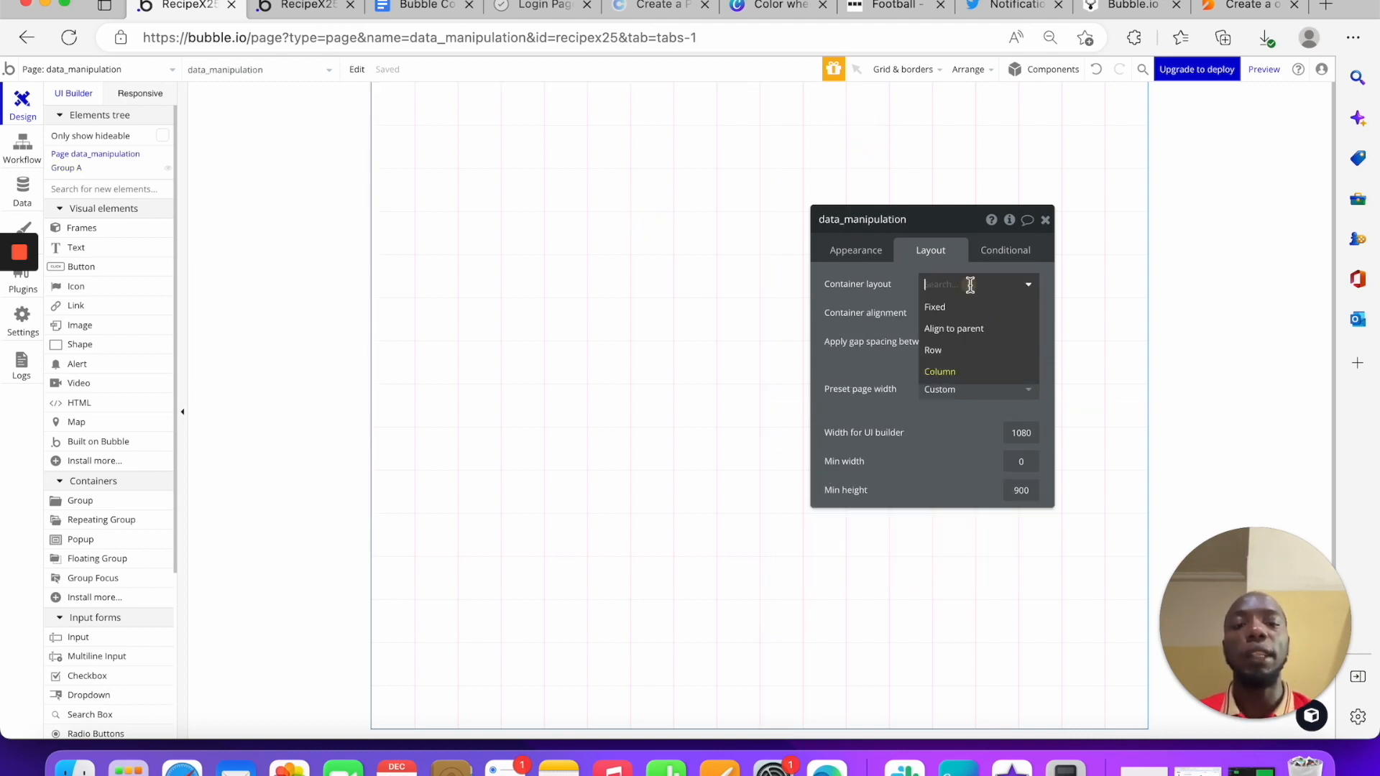
{"action": "left_click", "coordinate": [956, 352]}
Centre the group on the page by setting its vertical alignment and the page's container alignment to centre
{"action": "left_click", "coordinate": [631, 234]}
{"action": "left_click", "coordinate": [988, 408]}
{"action": "left_click", "coordinate": [871, 144]}
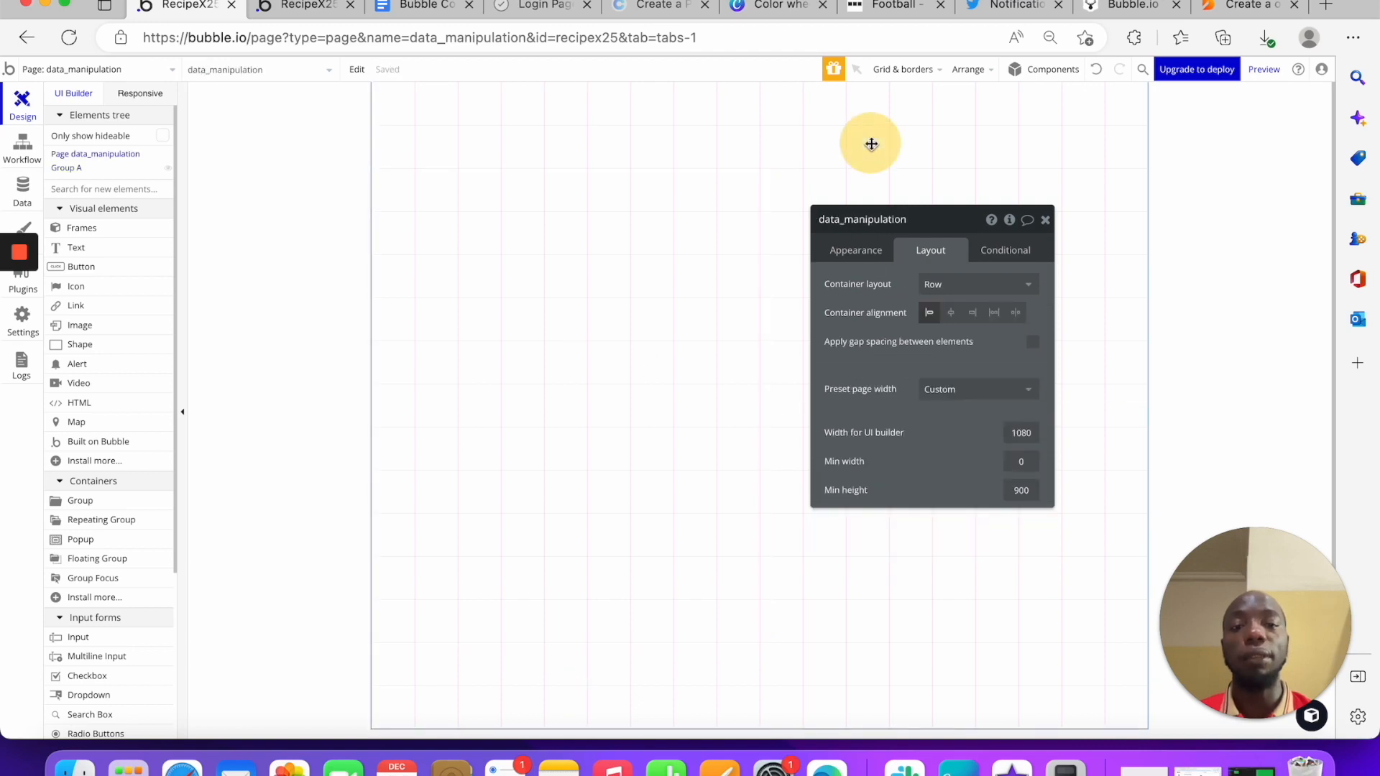
{"action": "left_click", "coordinate": [946, 314]}
{"action": "left_click", "coordinate": [951, 314]}
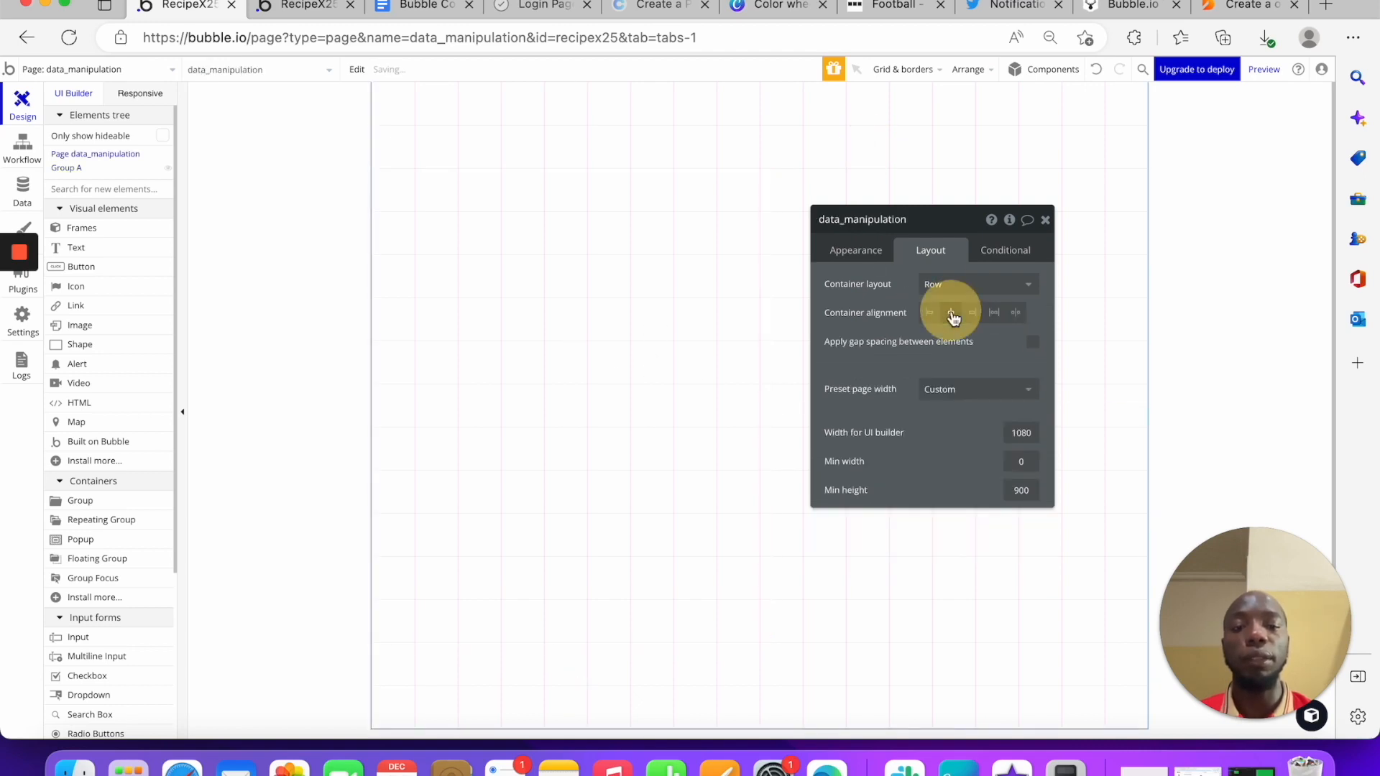
{"action": "left_click", "coordinate": [702, 289]}
{"action": "left_click", "coordinate": [1045, 220]}
{"action": "left_click", "coordinate": [714, 281]}
{"action": "left_click", "coordinate": [1044, 219]}
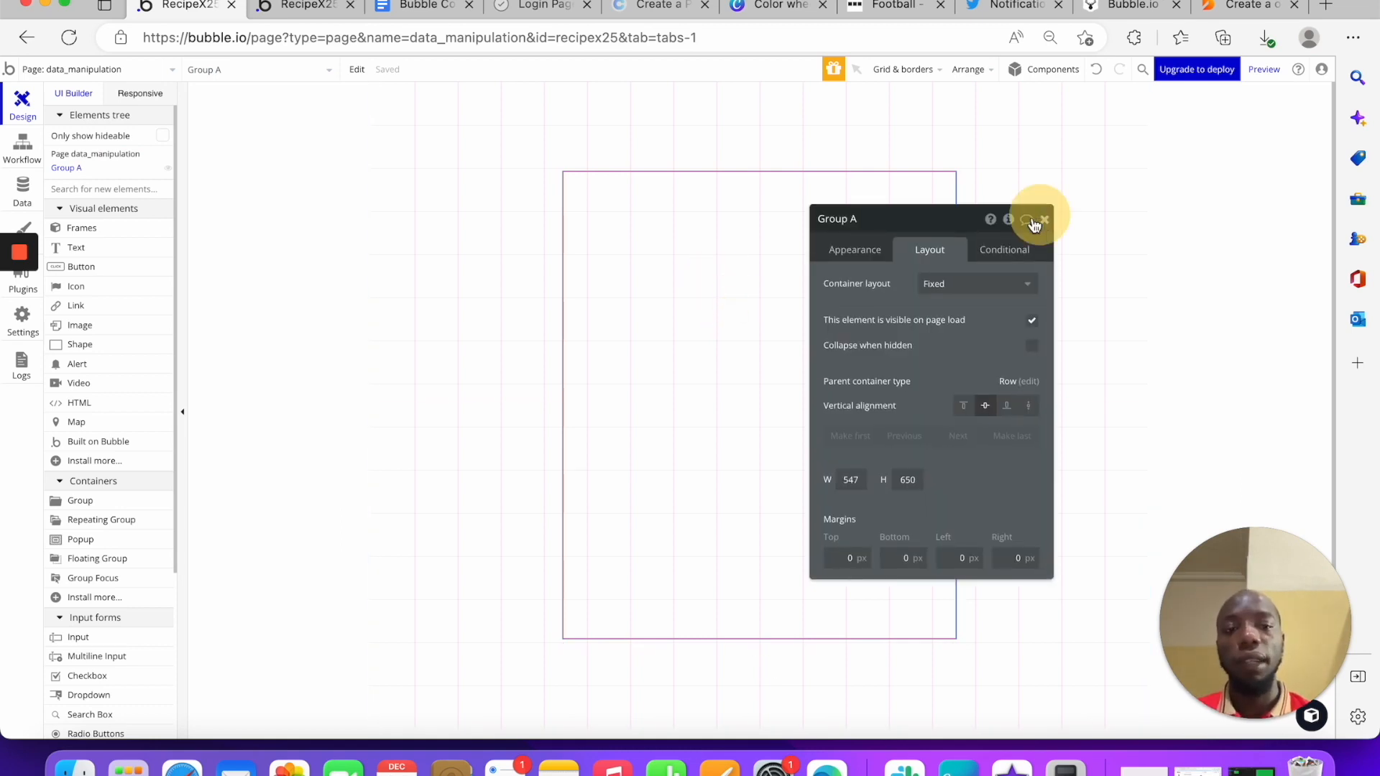
Set the group's container layout to Column with centred container alignment
{"action": "left_click", "coordinate": [693, 286]}
{"action": "left_click", "coordinate": [939, 285]}
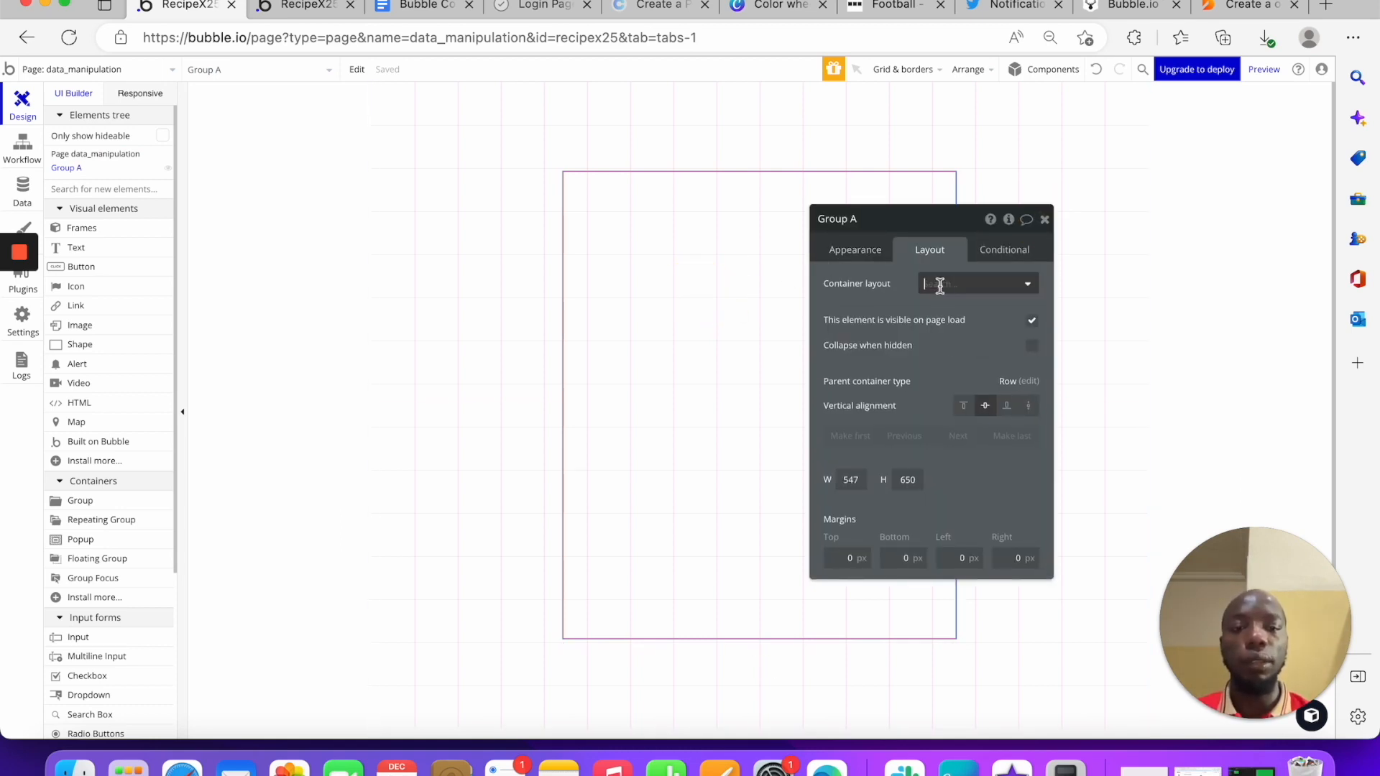
{"action": "left_click", "coordinate": [940, 366]}
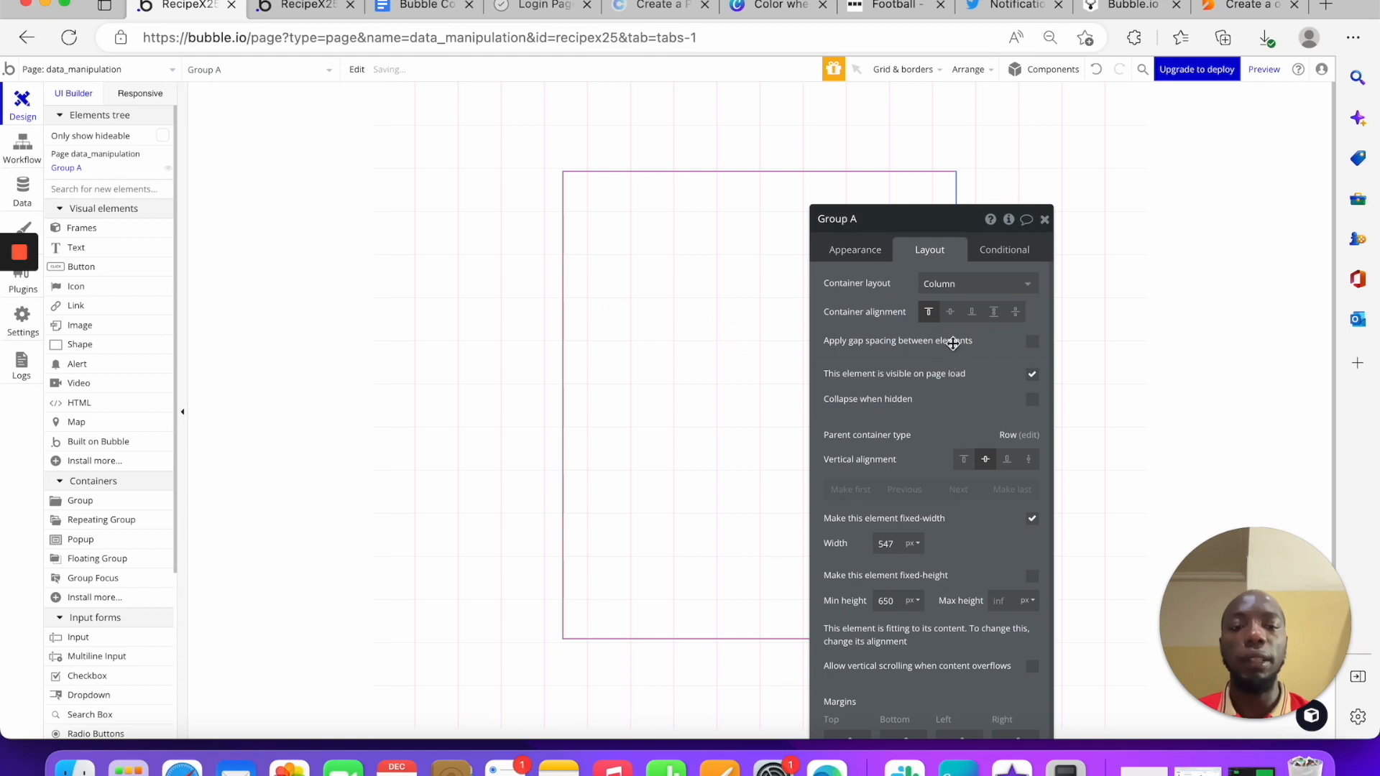
{"action": "left_click", "coordinate": [950, 313]}
{"action": "scroll", "coordinate": [941, 474], "scroll_direction": "down", "scroll_amount": 1}
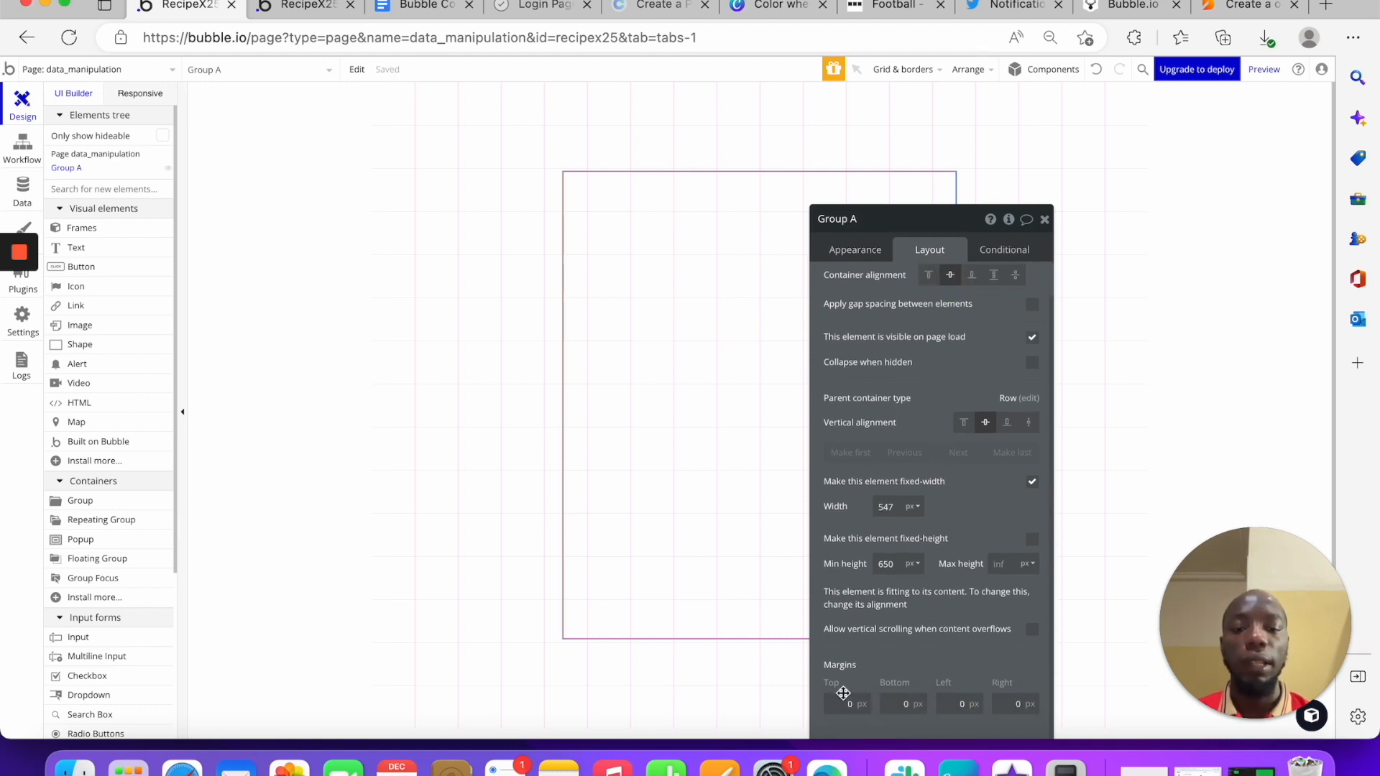
Set the centred group's padding to 20 px on all four sides
{"action": "left_click_drag", "start_coordinate": [916, 637], "coordinate": [942, 440]}
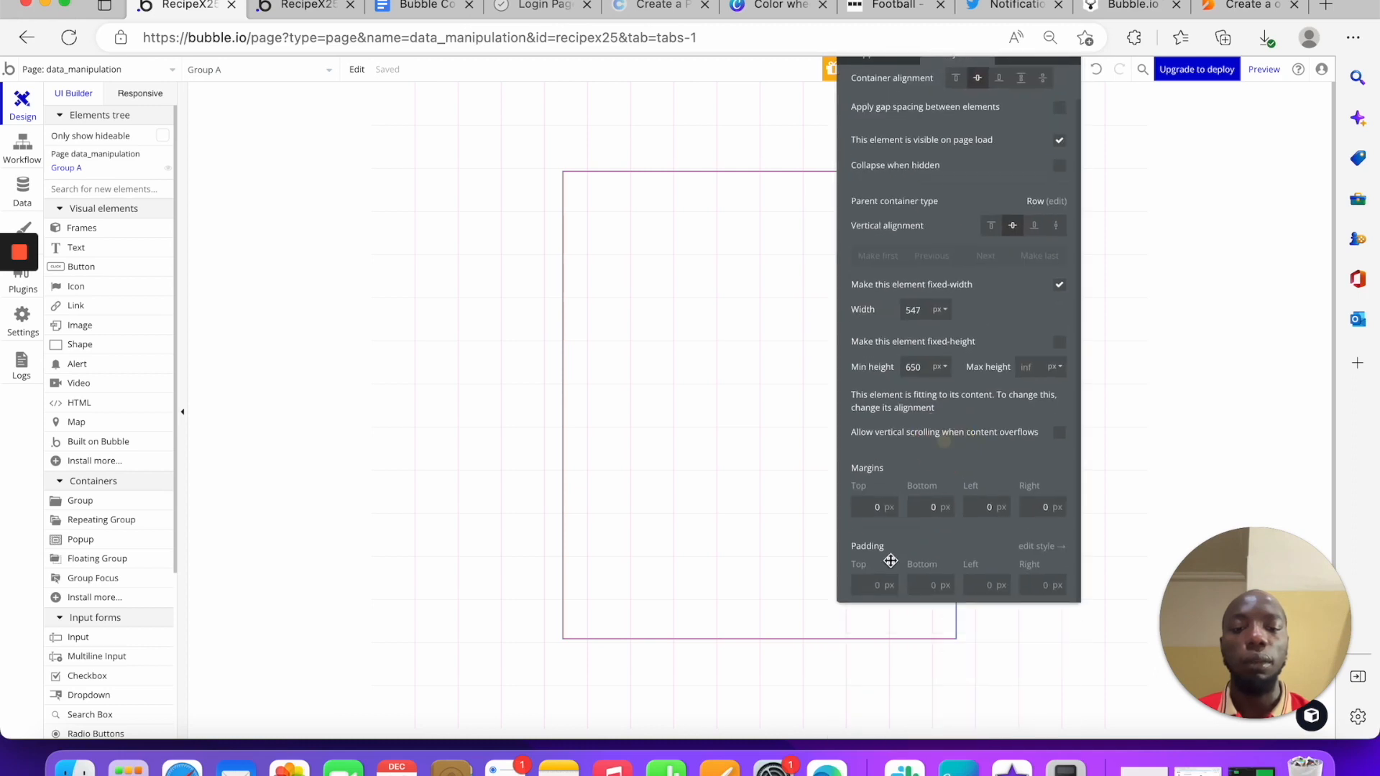
{"action": "type", "text": "0"}
{"action": "left_click", "coordinate": [934, 585]}
{"action": "type", "text": "20"}
{"action": "key", "text": "Tab"}
{"action": "type", "text": "20"}
{"action": "key", "text": "Tab"}
{"action": "type", "text": "20"}
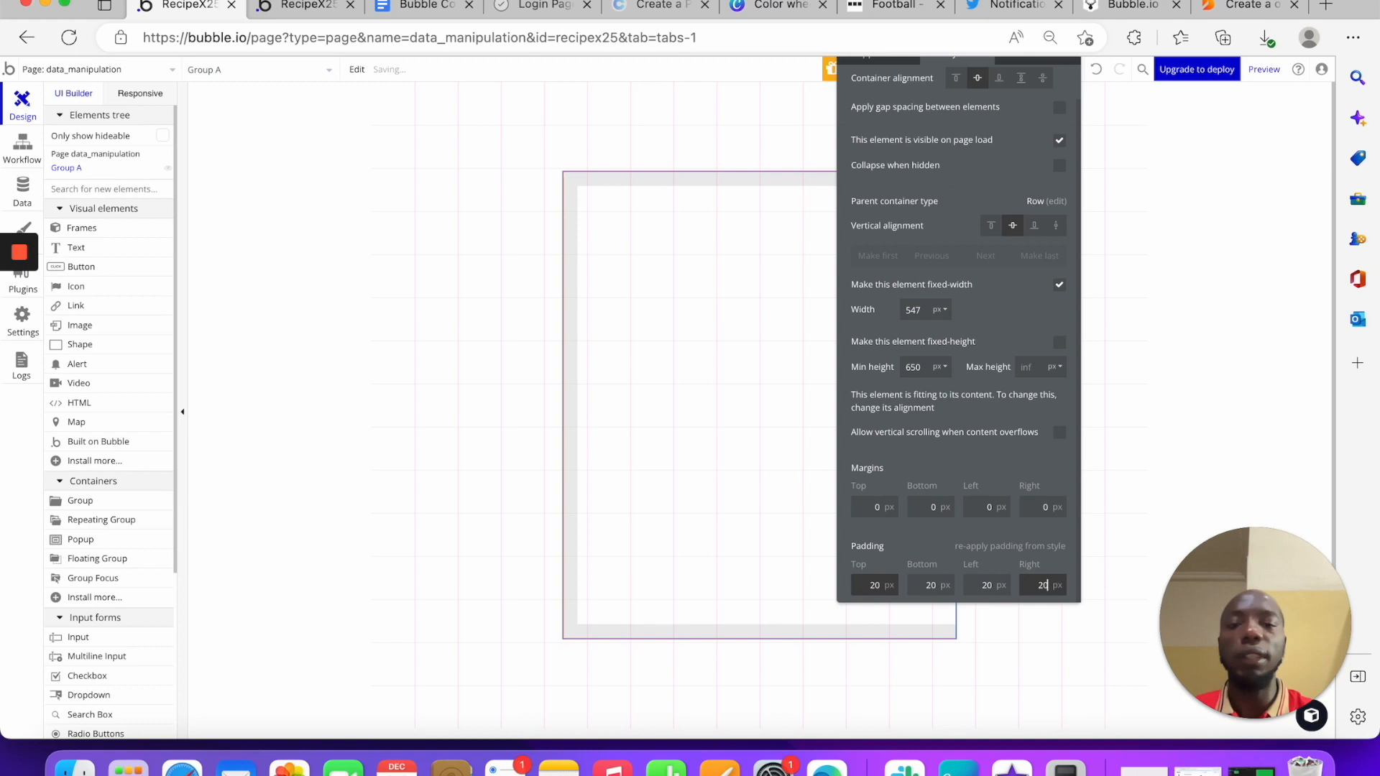
{"action": "left_click_drag", "start_coordinate": [1069, 117], "coordinate": [1084, 165]}
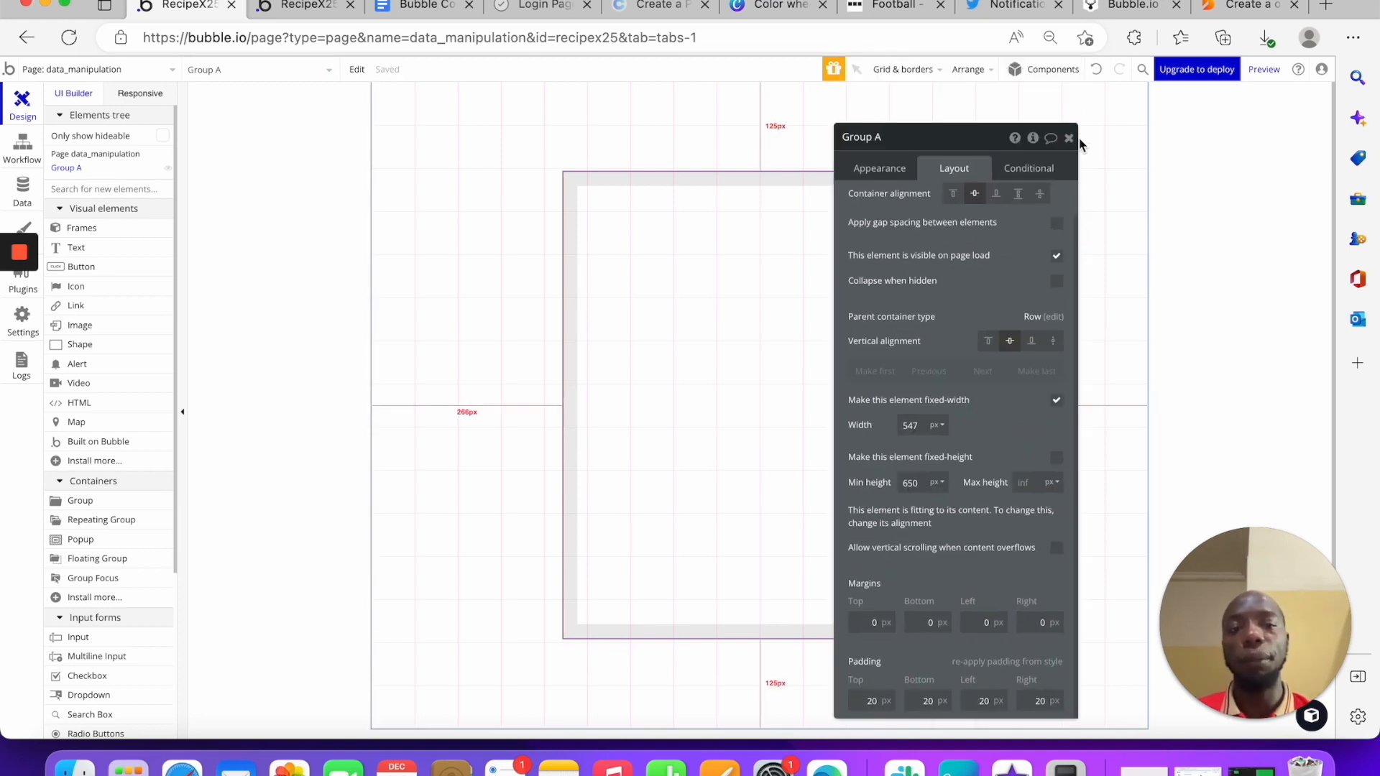
{"action": "left_click", "coordinate": [1075, 138]}
Try to place a second group about 563 px wide and 106 px high over the centred group, and delete it
{"action": "left_click", "coordinate": [96, 190]}
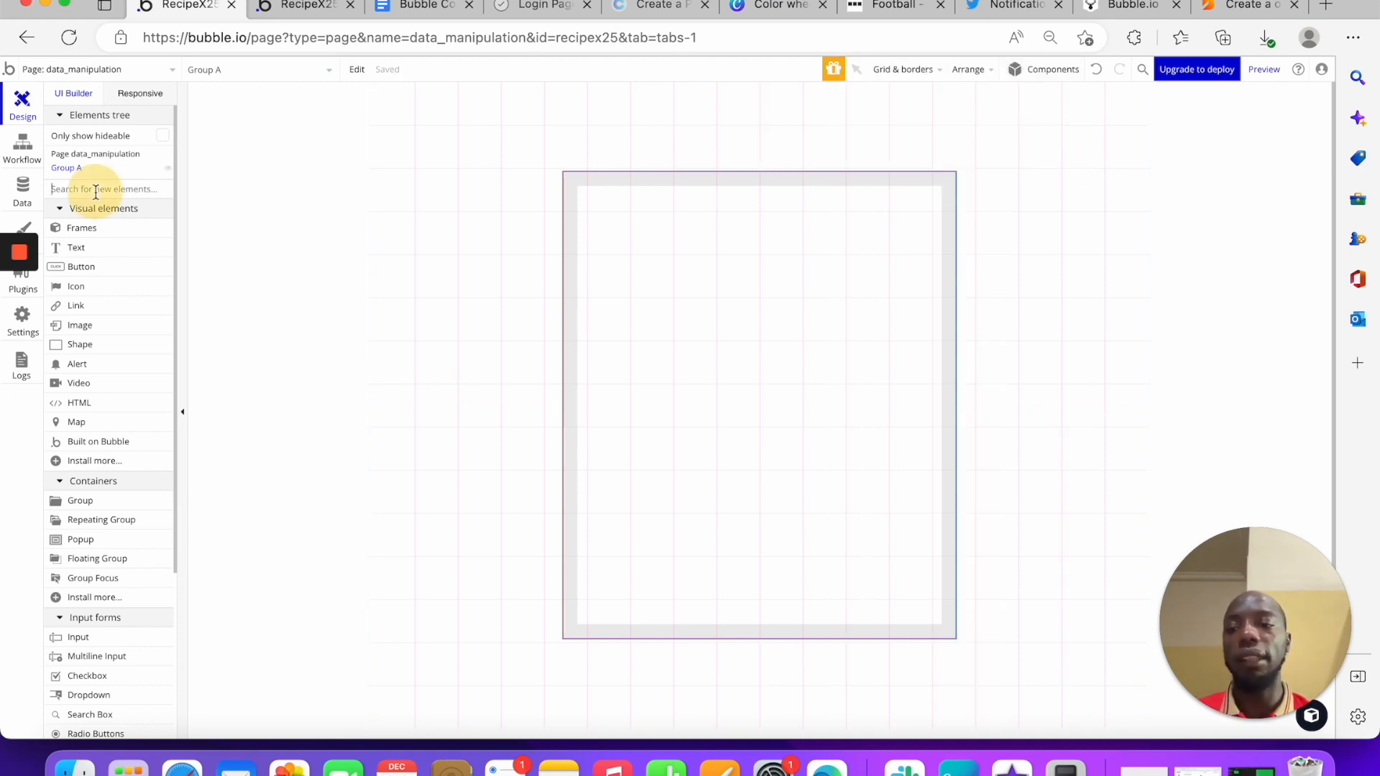
{"action": "type", "text": "i"}
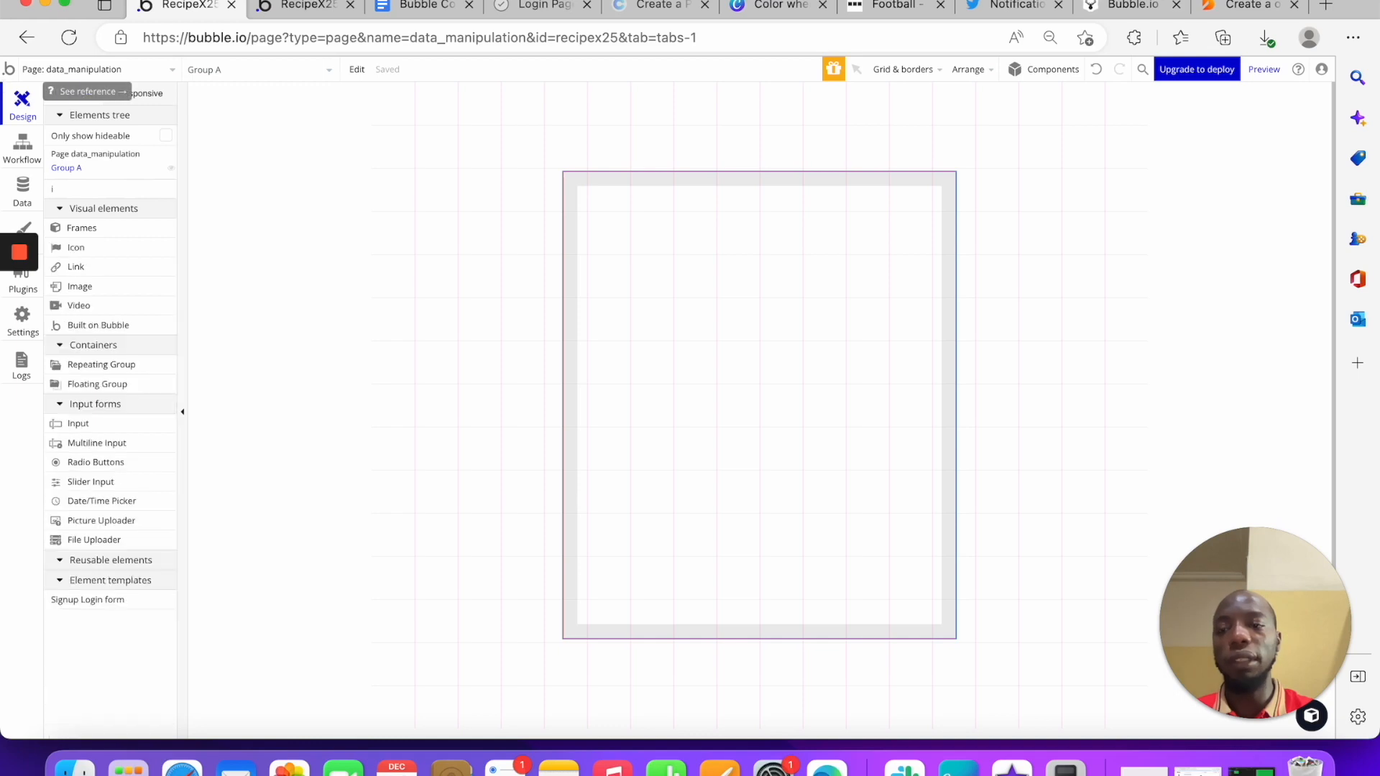
{"action": "type", "text": "g"}
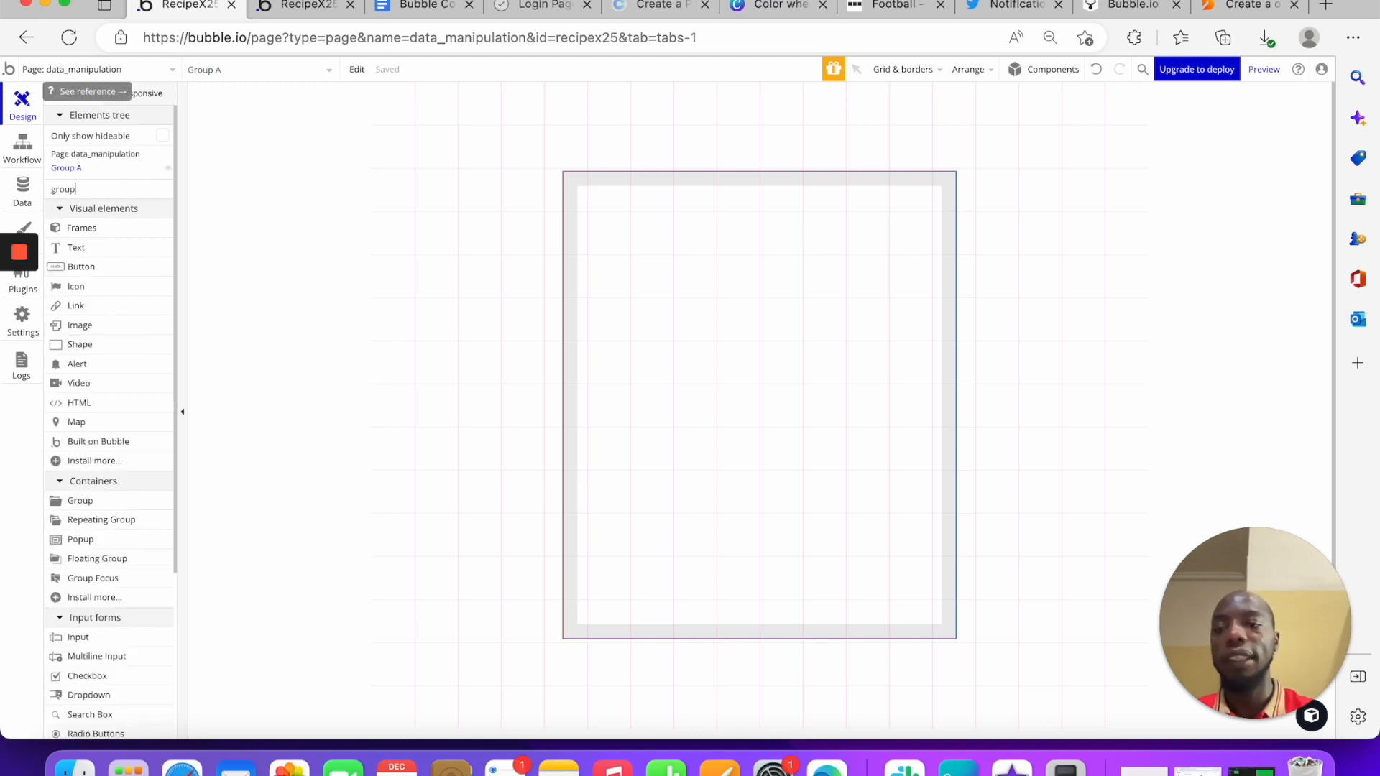
{"action": "type", "text": "roup"}
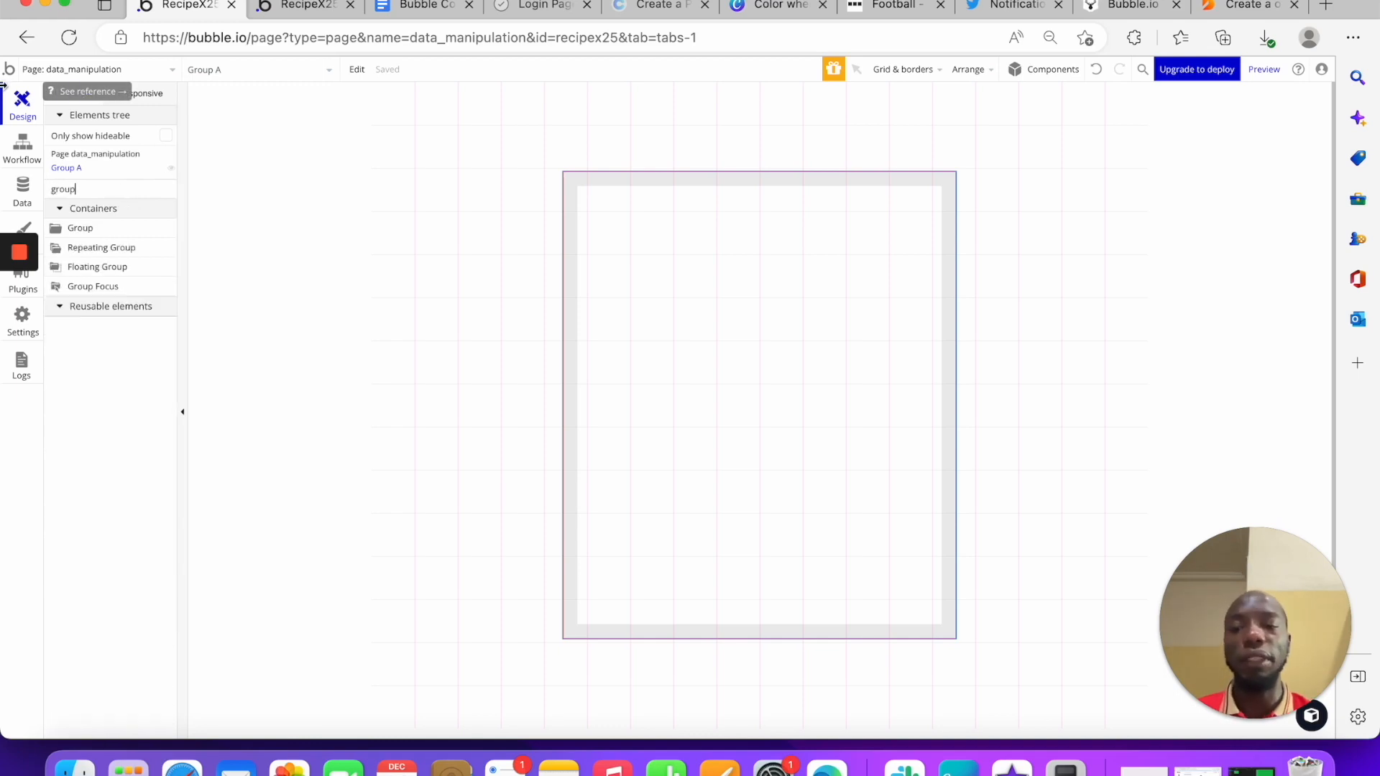
{"action": "left_click", "coordinate": [58, 228]}
{"action": "left_click_drag", "start_coordinate": [585, 267], "coordinate": [989, 345]}
{"action": "left_click", "coordinate": [706, 118]}
{"action": "left_click", "coordinate": [705, 264]}
{"action": "left_click_drag", "start_coordinate": [713, 292], "coordinate": [748, 388]}
{"action": "left_click", "coordinate": [712, 126]}
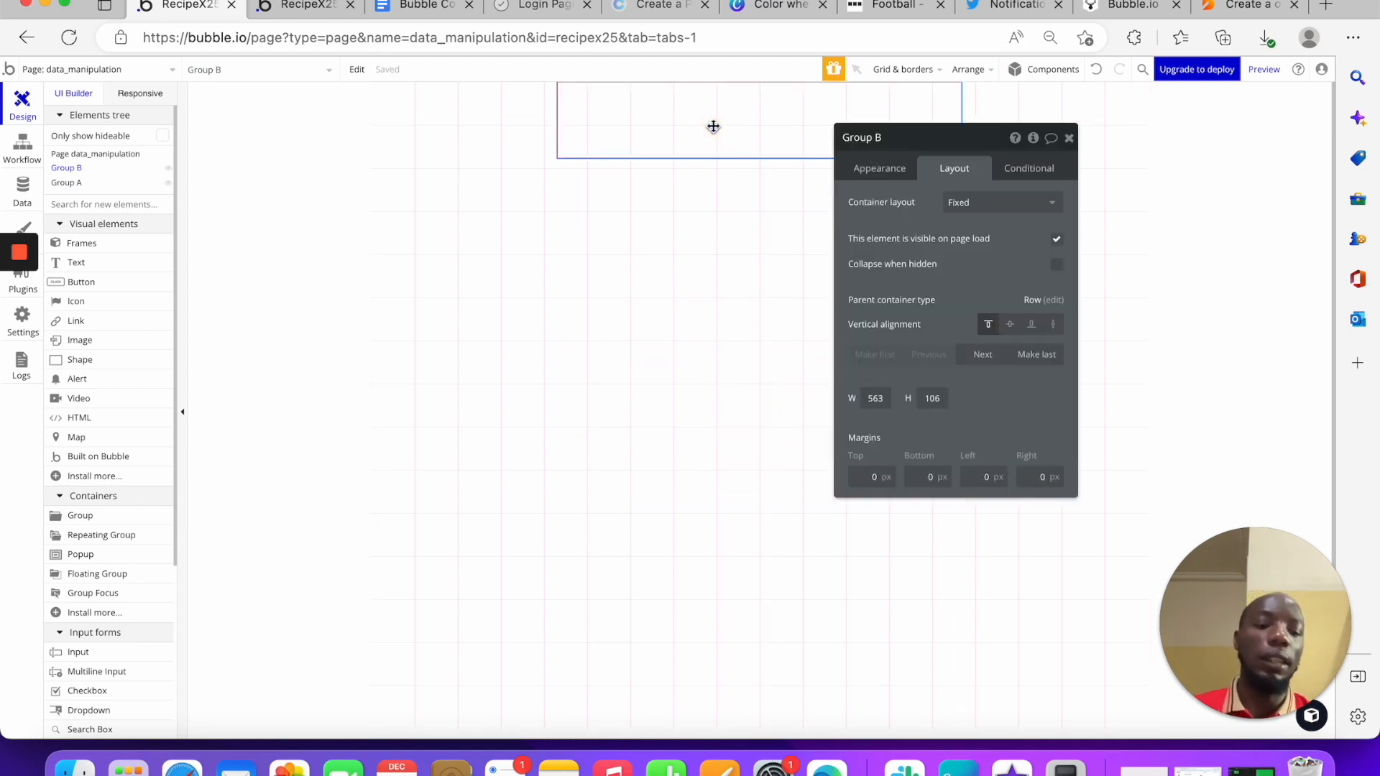
{"action": "key", "text": "Delete"}
Remove the centred group's style and give it a solid border with a width of 2 on all sides
{"action": "left_click", "coordinate": [734, 290]}
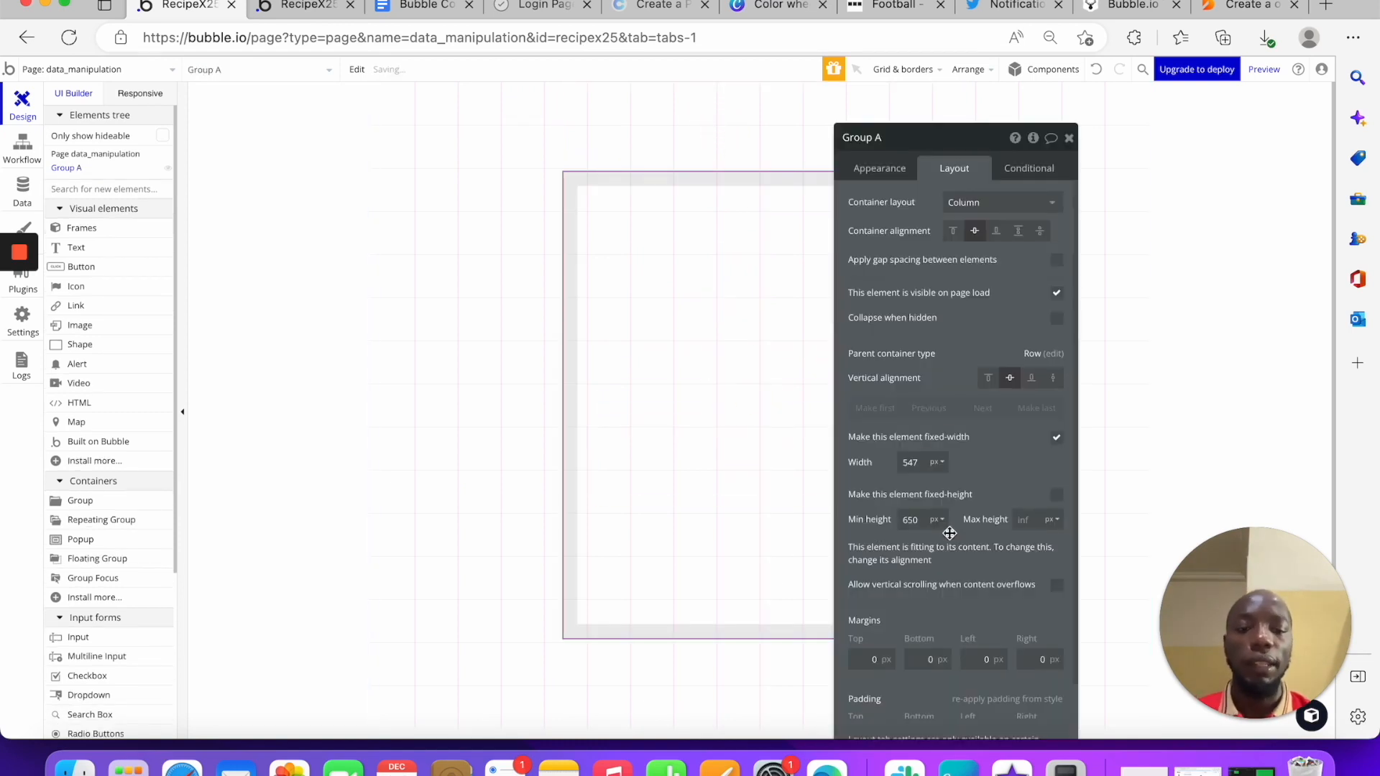
{"action": "left_click", "coordinate": [880, 169]}
{"action": "left_click", "coordinate": [1015, 360]}
{"action": "scroll", "coordinate": [960, 431], "scroll_direction": "down", "scroll_amount": 1}
{"action": "left_click", "coordinate": [950, 425]}
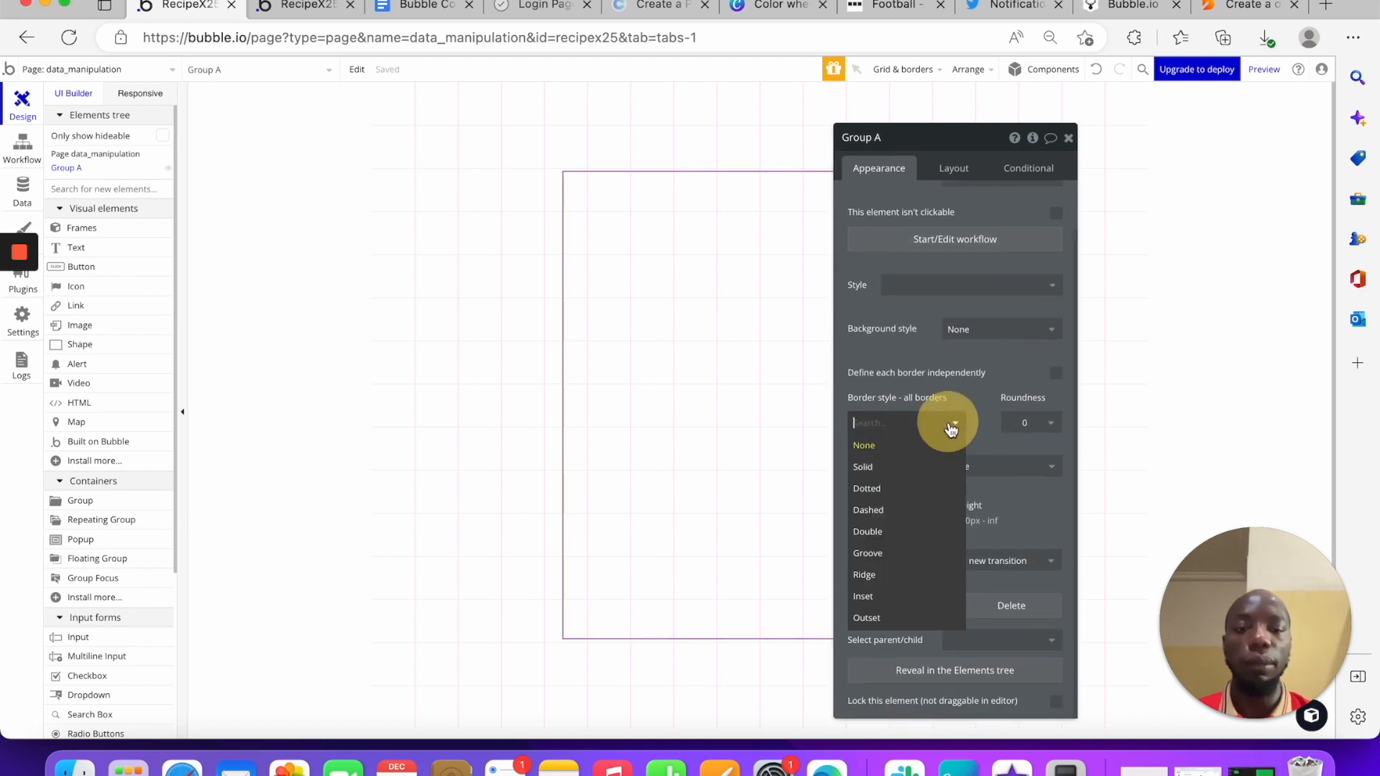
{"action": "left_click", "coordinate": [924, 469]}
{"action": "left_click", "coordinate": [1049, 426]}
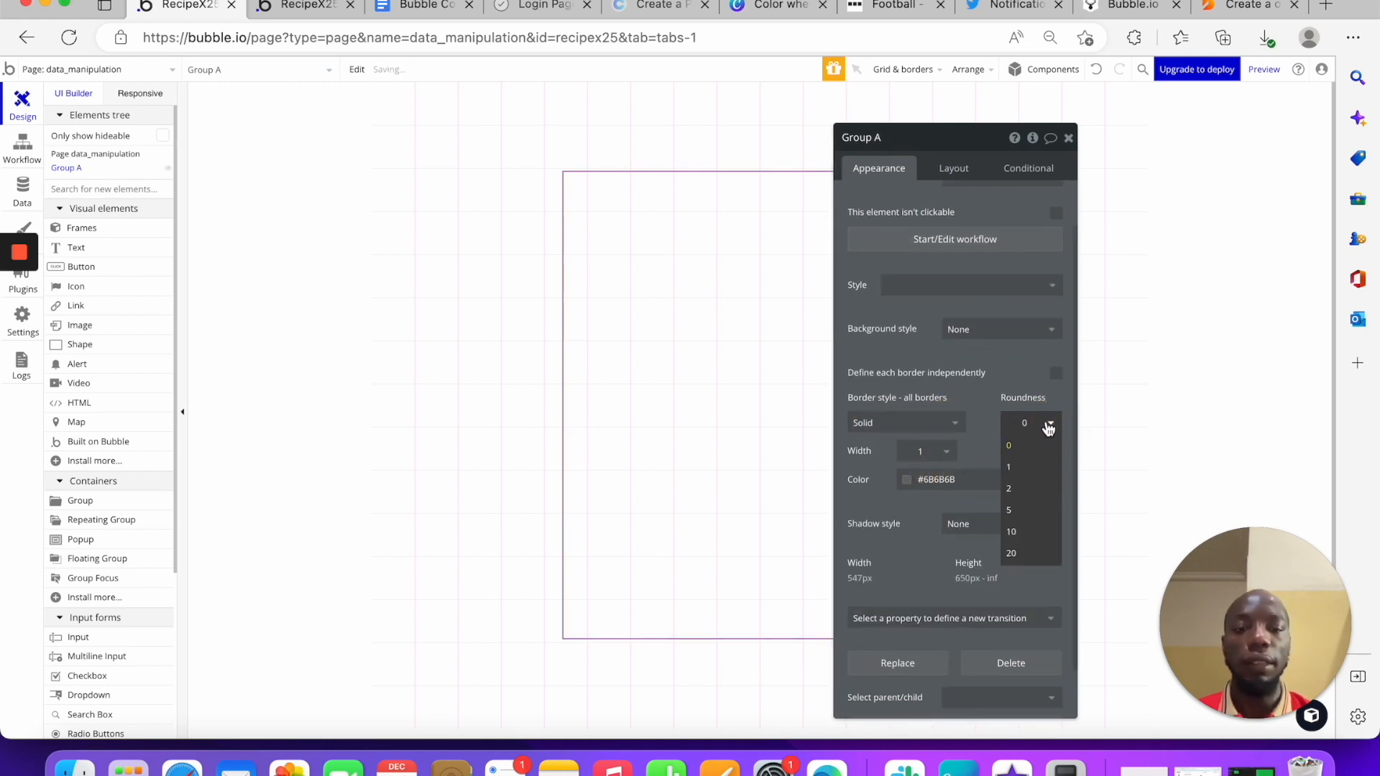
{"action": "left_click", "coordinate": [1048, 424]}
{"action": "left_click", "coordinate": [926, 453]}
{"action": "left_click", "coordinate": [940, 495]}
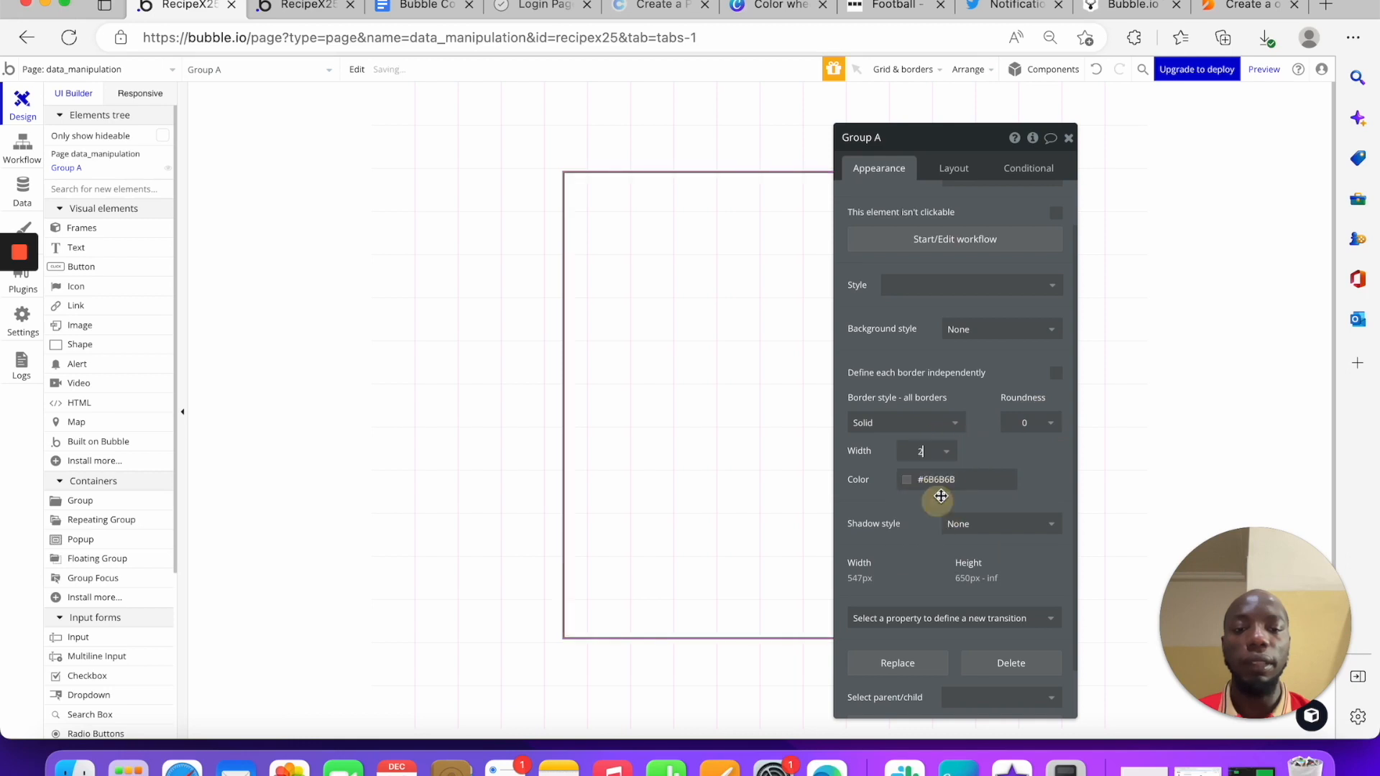
Set the centred group's shadow style to Outset
{"action": "left_click", "coordinate": [1000, 530]}
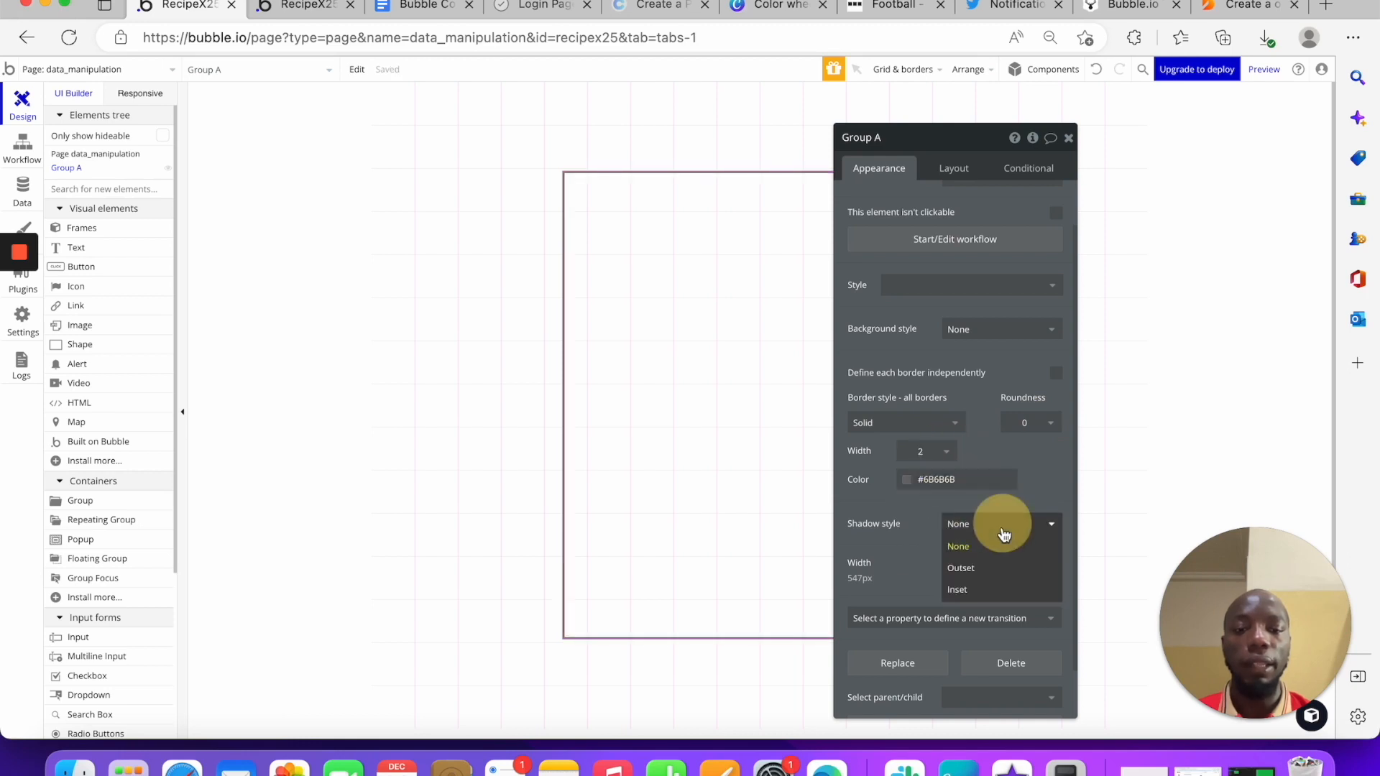
{"action": "left_click", "coordinate": [997, 569]}
{"action": "left_click", "coordinate": [496, 295]}
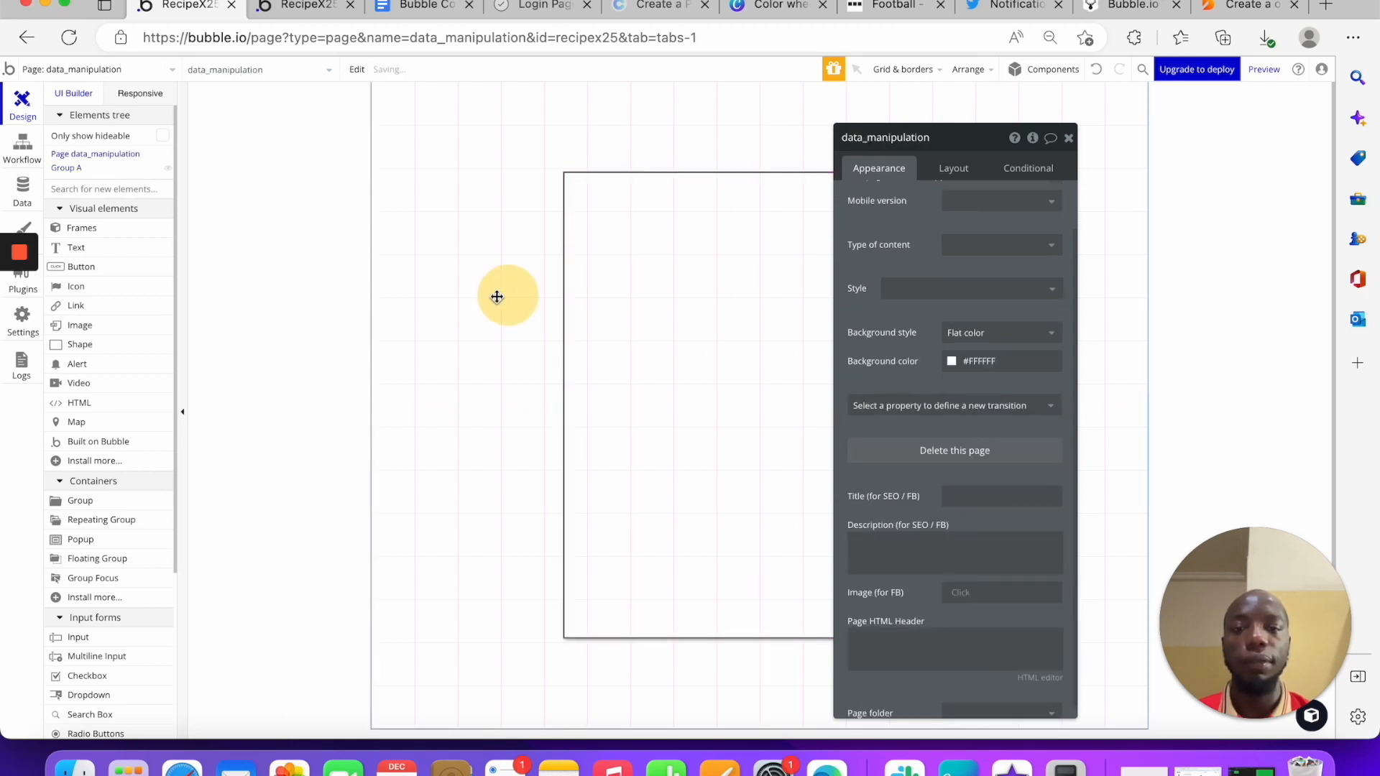
{"action": "left_click", "coordinate": [1068, 137]}
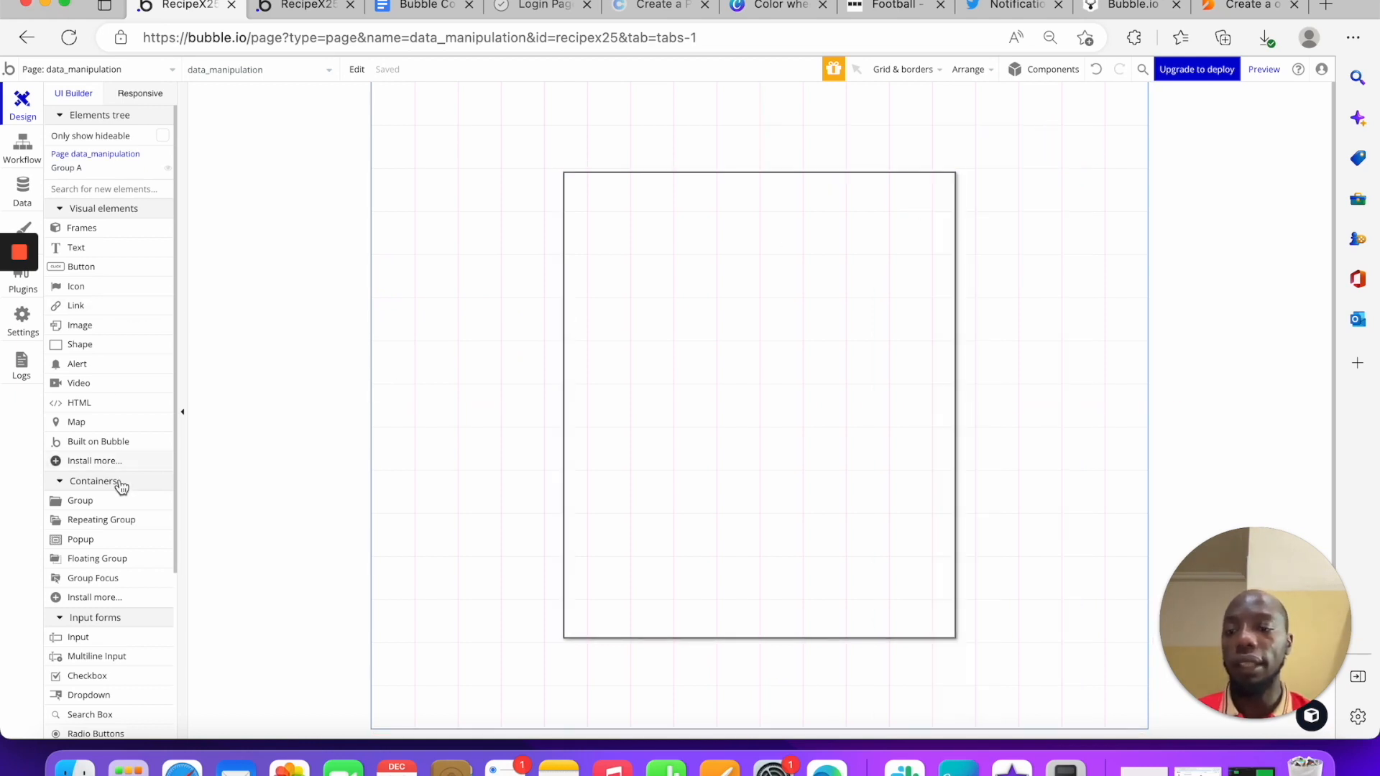
{"action": "left_click", "coordinate": [93, 516]}
{"action": "left_click_drag", "start_coordinate": [611, 351], "coordinate": [825, 458]}
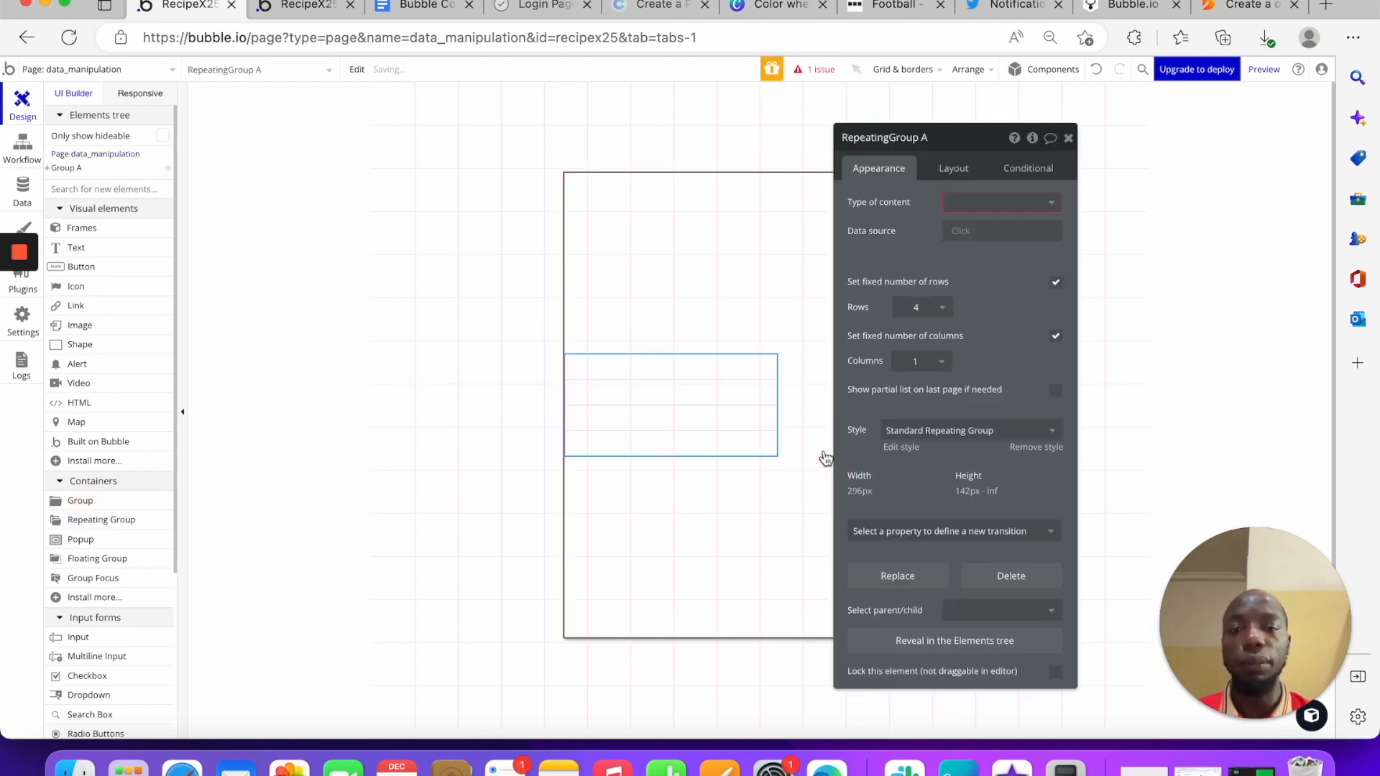
{"action": "left_click", "coordinate": [710, 400]}
{"action": "key", "text": "Delete"}
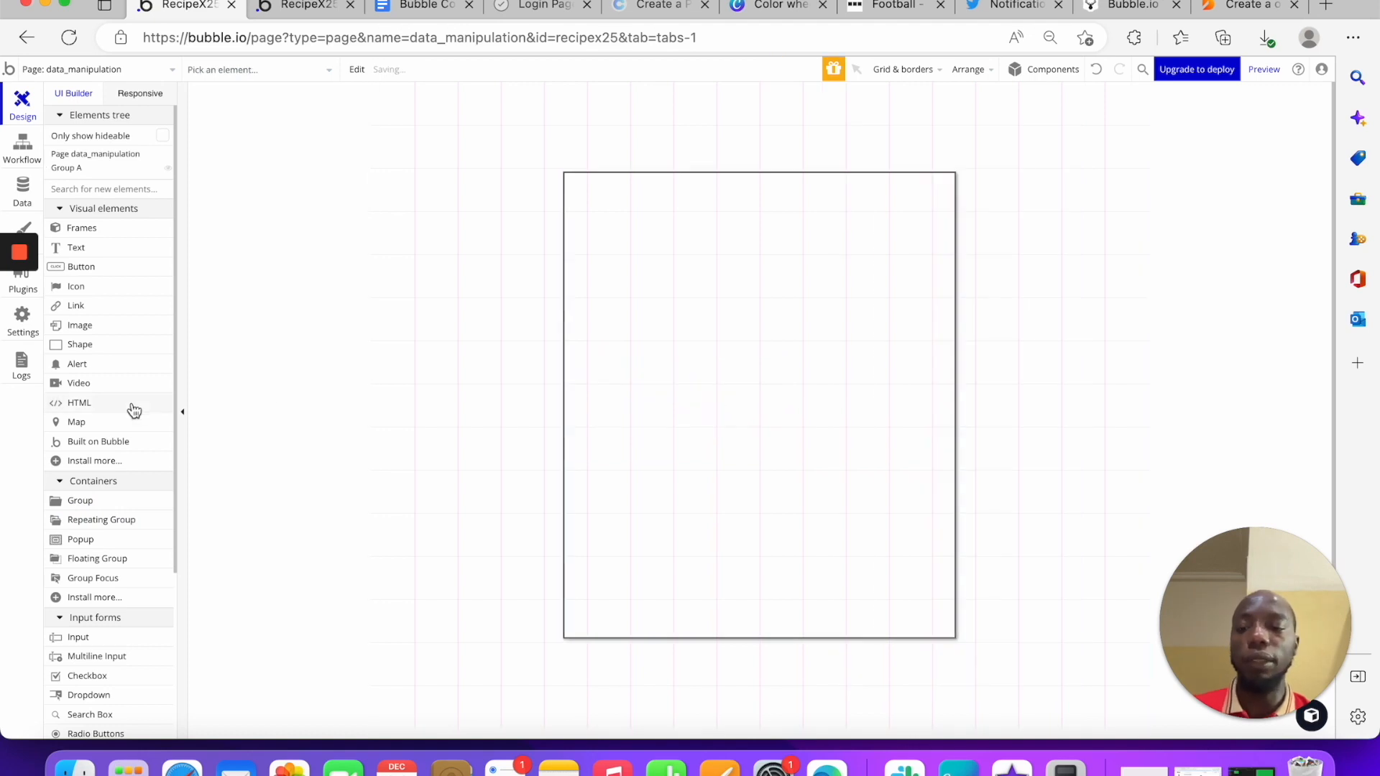
Draw a nested group about 310 px wide and 97 px high inside the bordered group
{"action": "left_click", "coordinate": [117, 502]}
{"action": "left_click_drag", "start_coordinate": [594, 394], "coordinate": [812, 461]}
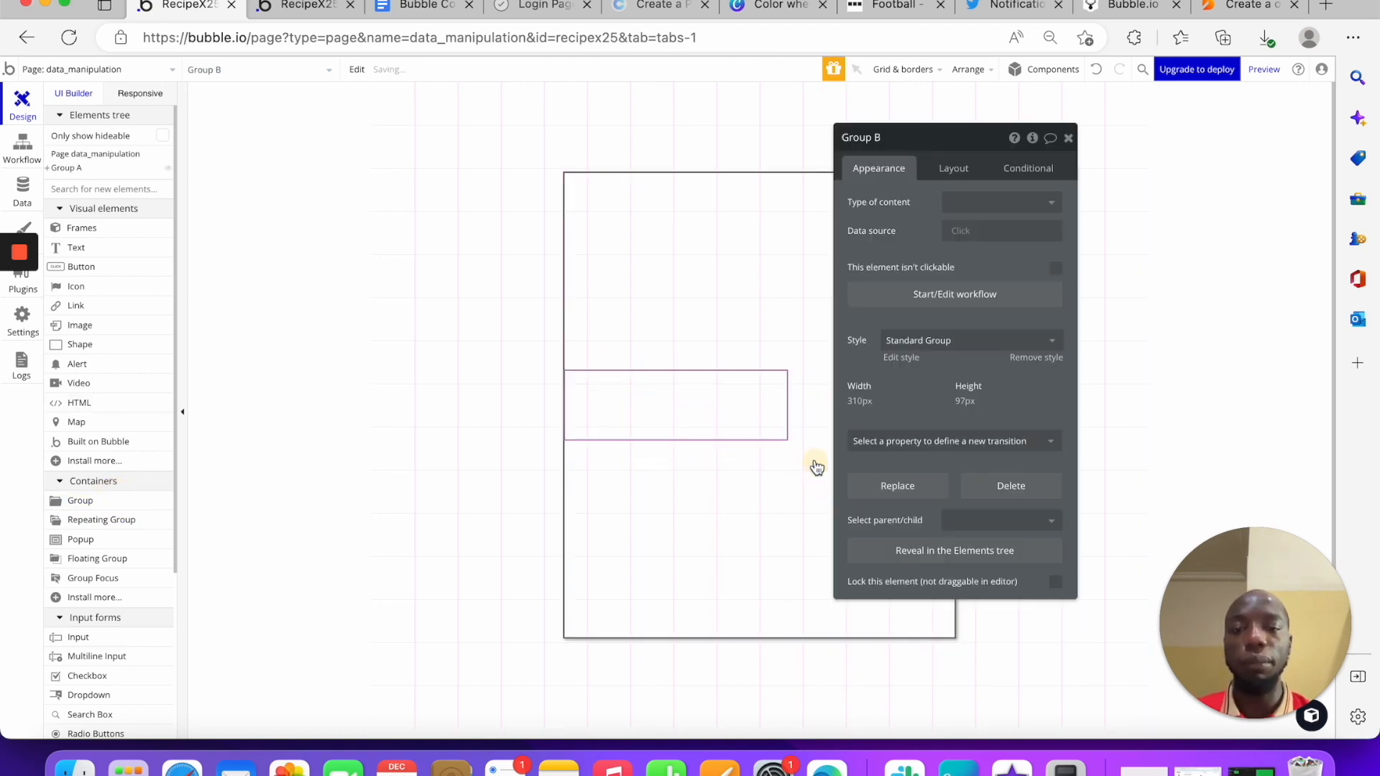
{"action": "left_click", "coordinate": [724, 268]}
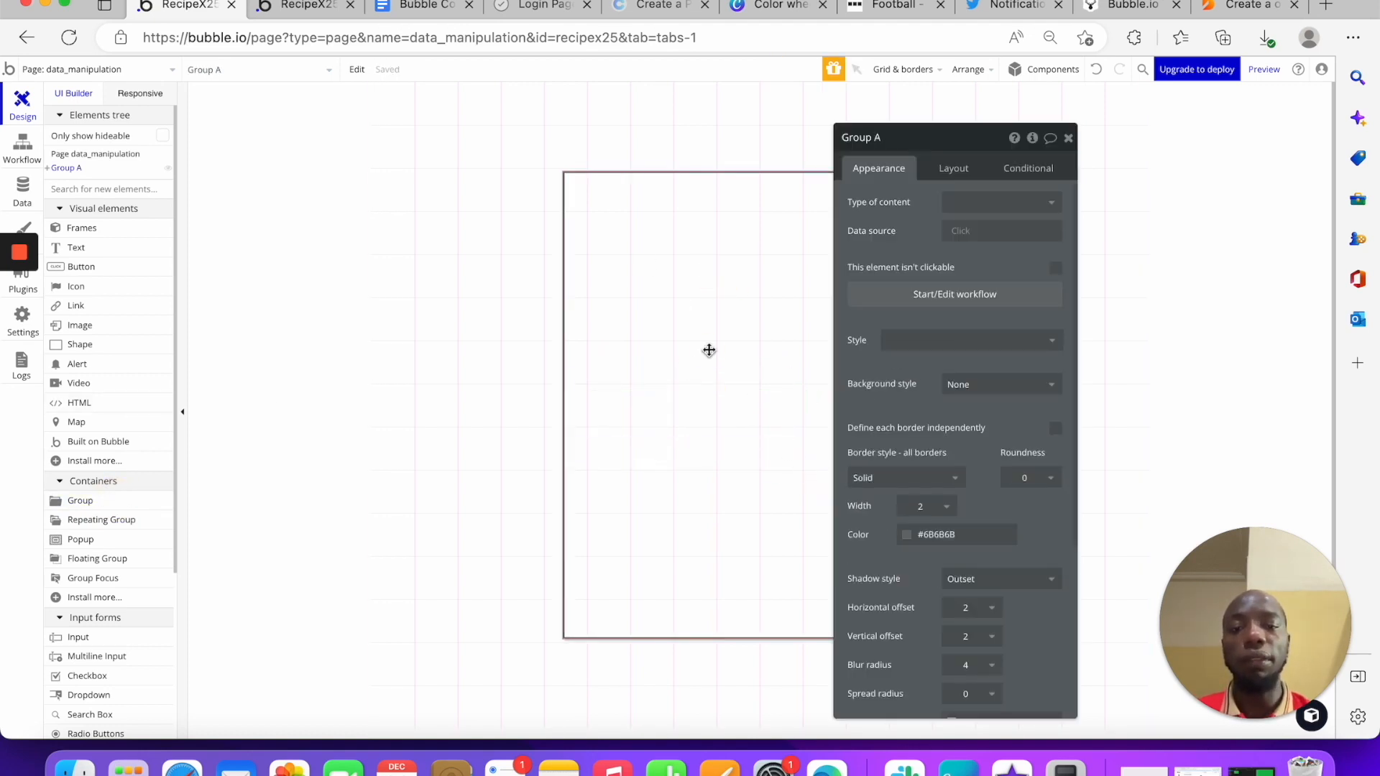
{"action": "left_click", "coordinate": [708, 404]}
{"action": "left_click", "coordinate": [764, 299]}
{"action": "left_click", "coordinate": [745, 412]}
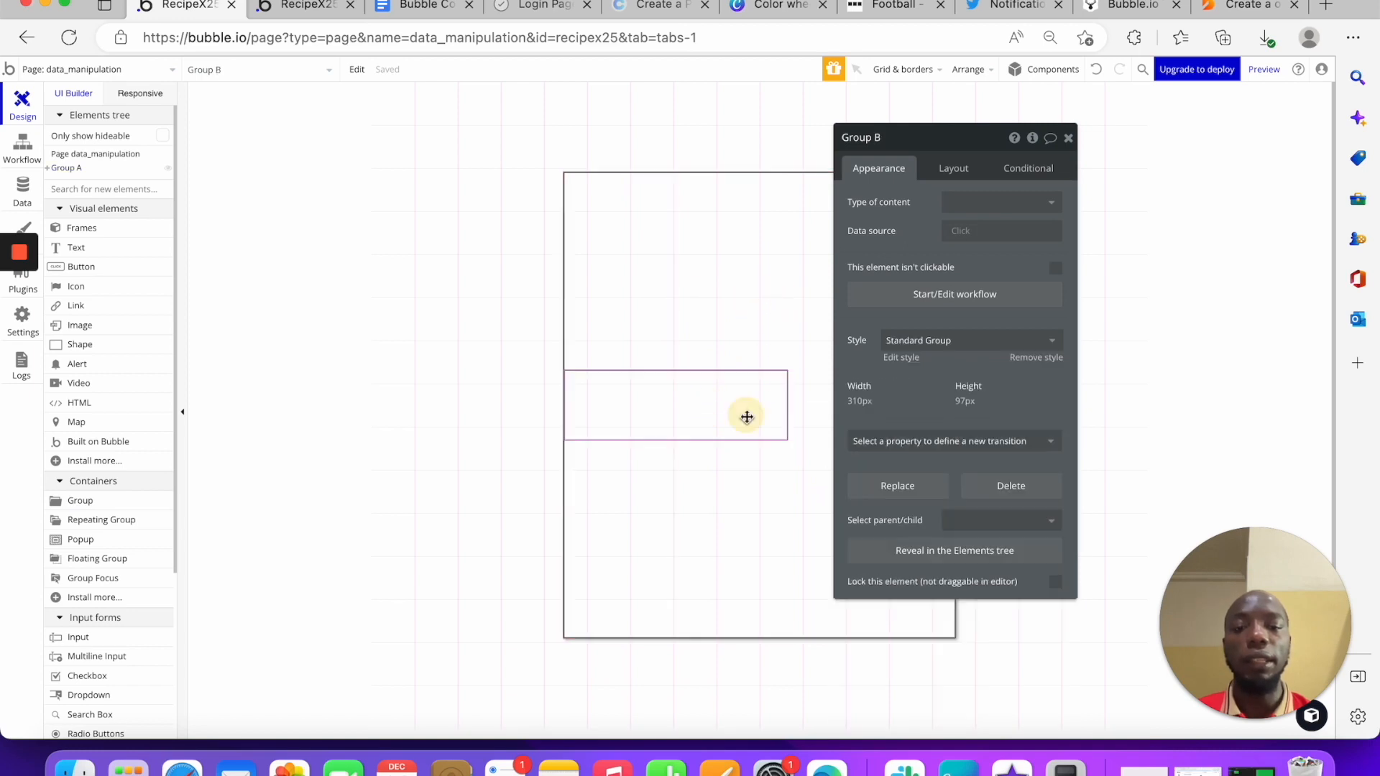
Remove the nested group's style and give it a flat background in the Primary colour at 10% opacity
{"action": "left_click", "coordinate": [1020, 363]}
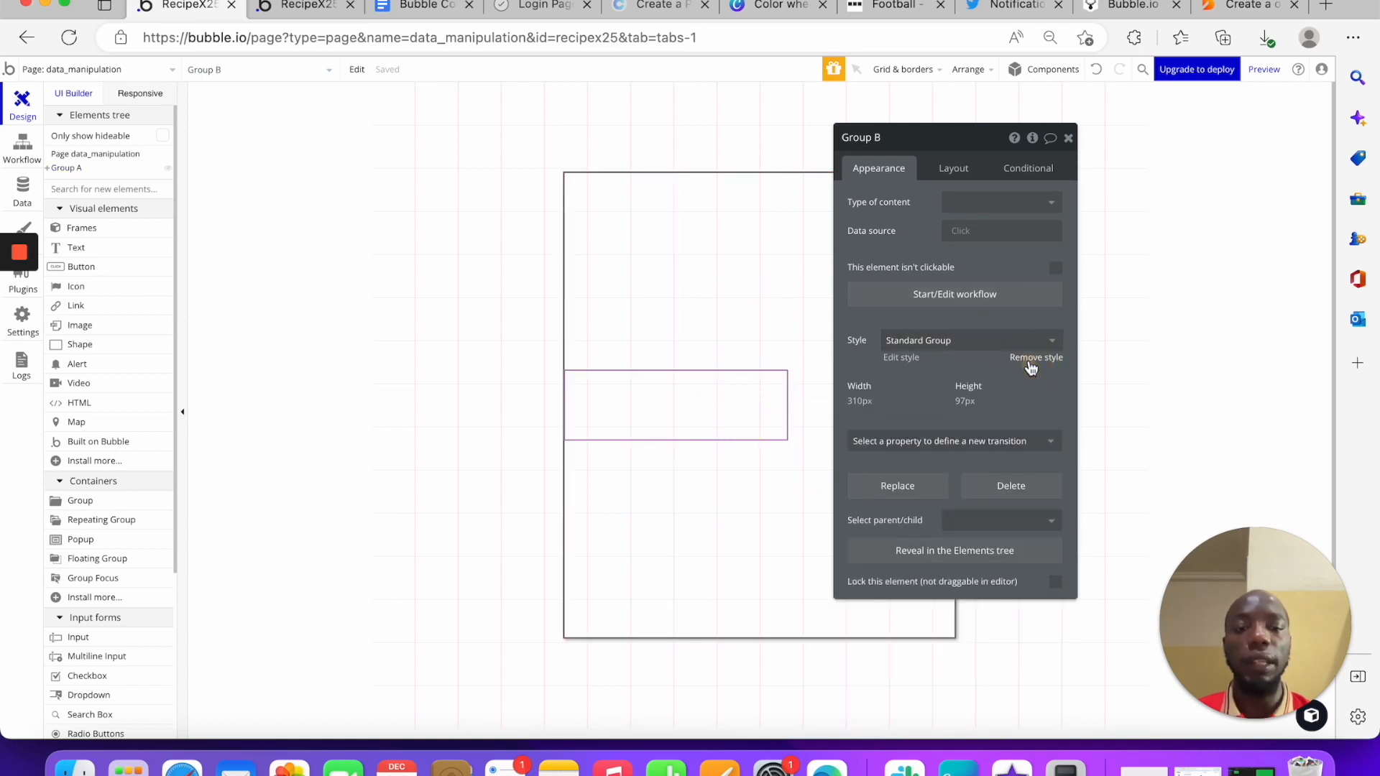
{"action": "left_click", "coordinate": [947, 478]}
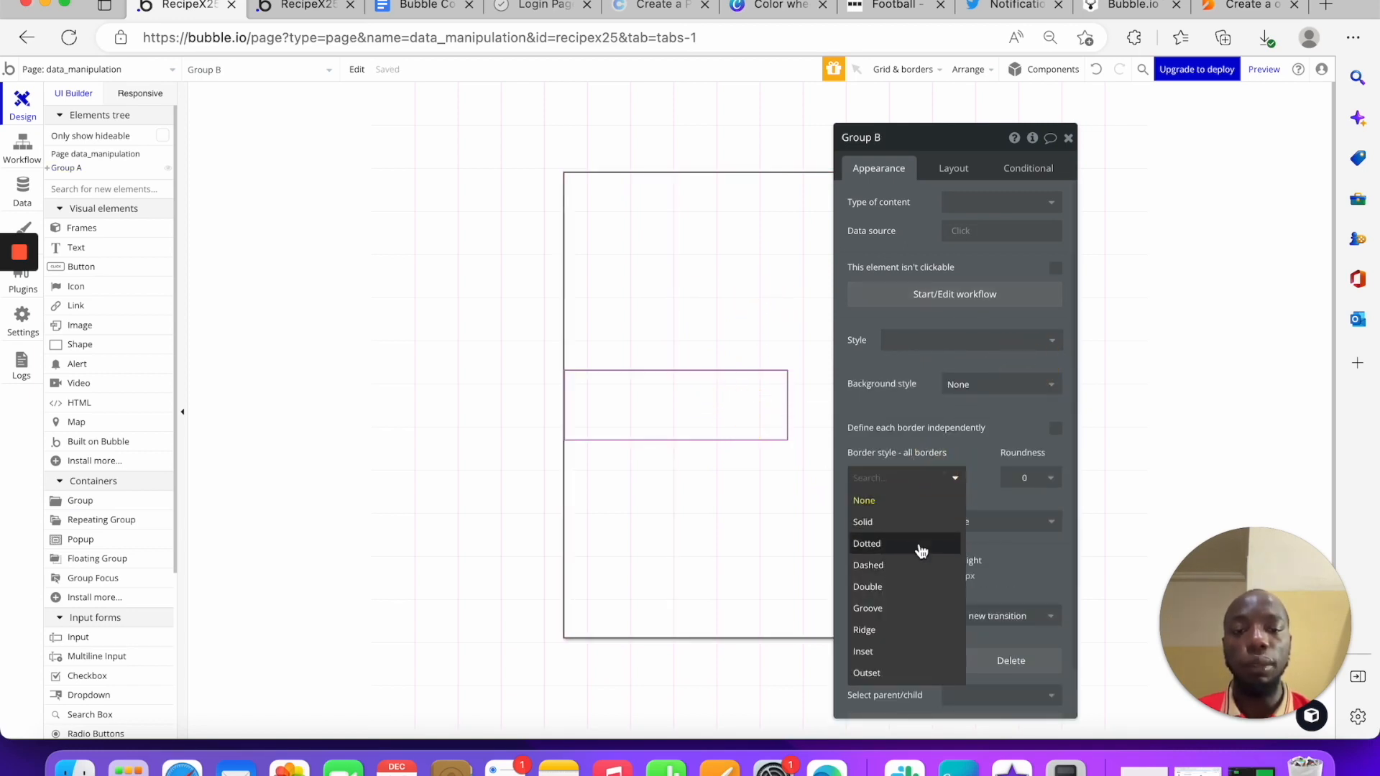
{"action": "left_click", "coordinate": [989, 420]}
{"action": "left_click", "coordinate": [974, 383]}
{"action": "left_click", "coordinate": [977, 431]}
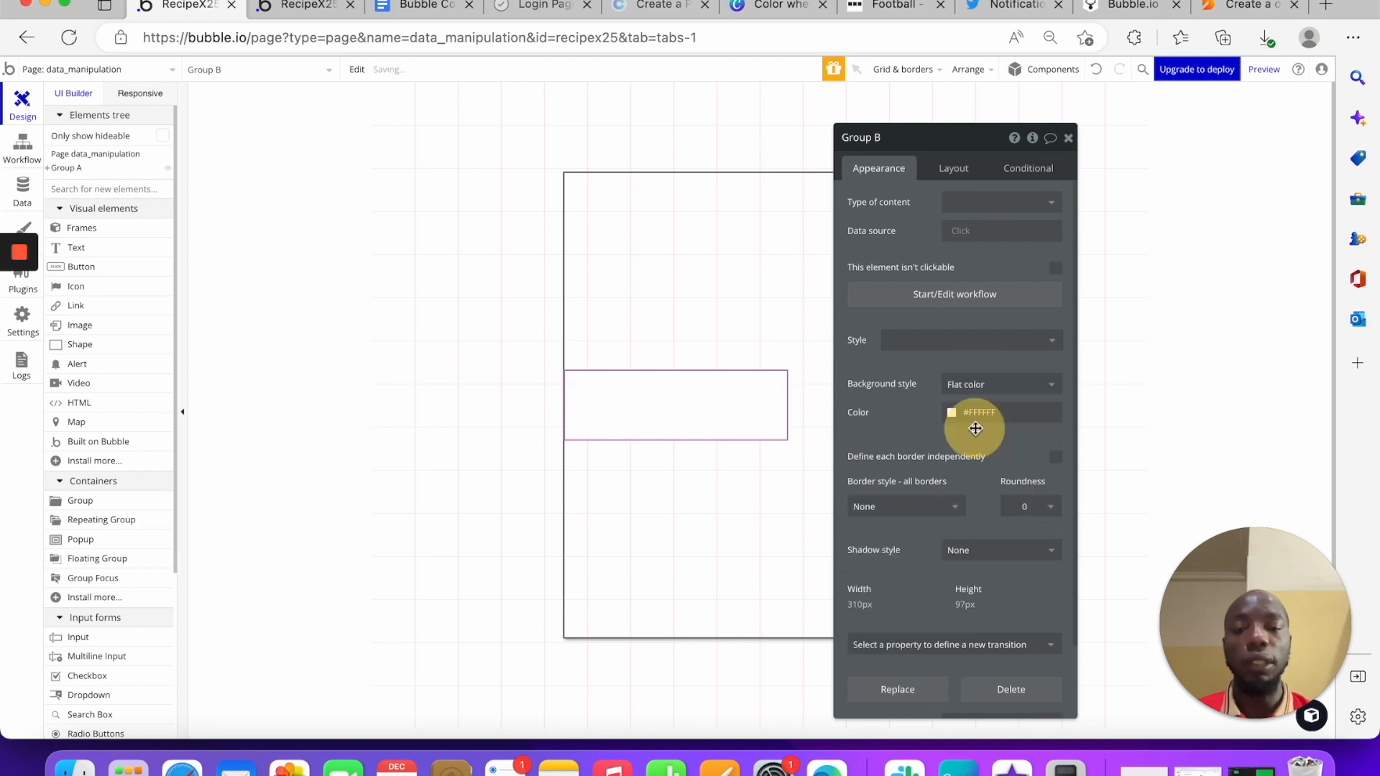
{"action": "left_click", "coordinate": [953, 414]}
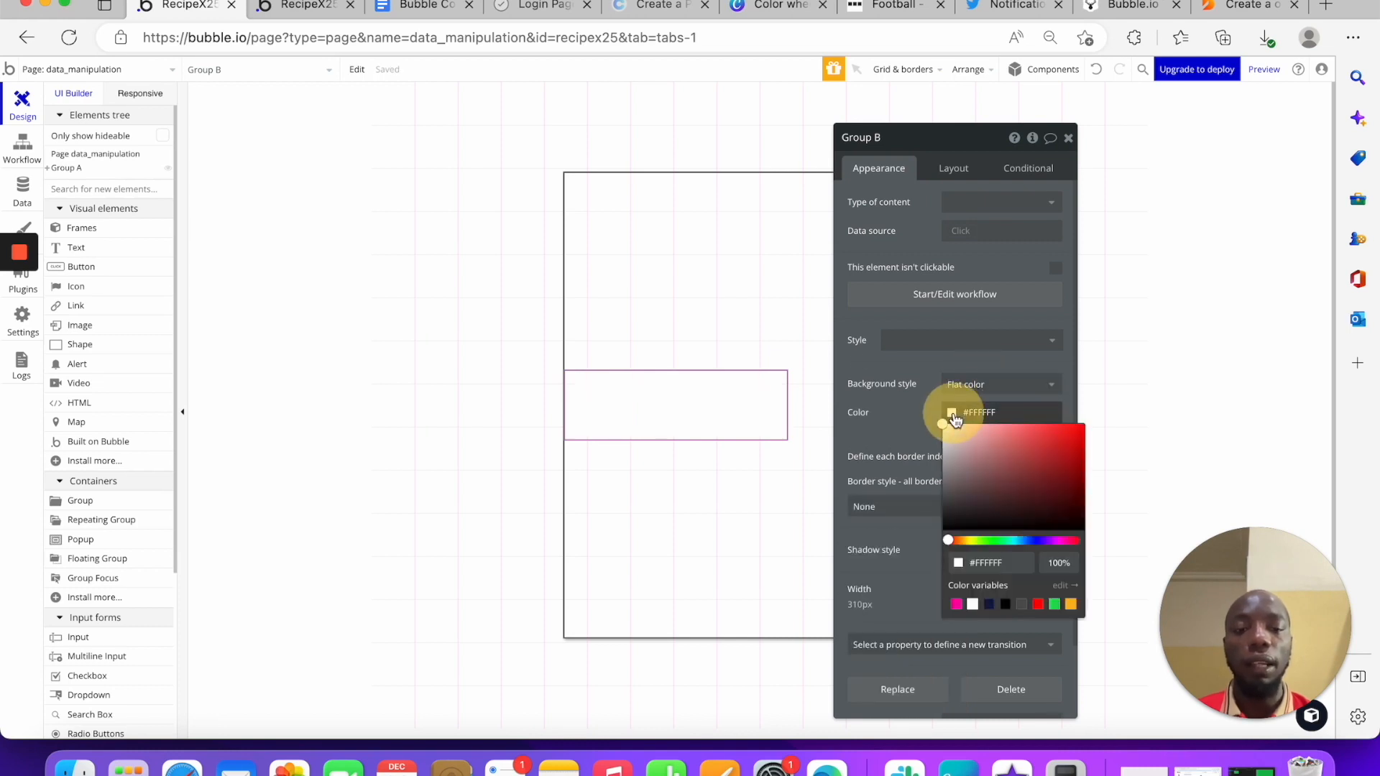
{"action": "left_click", "coordinate": [956, 605]}
{"action": "left_click", "coordinate": [1068, 561]}
{"action": "key", "text": "BackSpace"}
{"action": "key", "text": "BackSpace"}
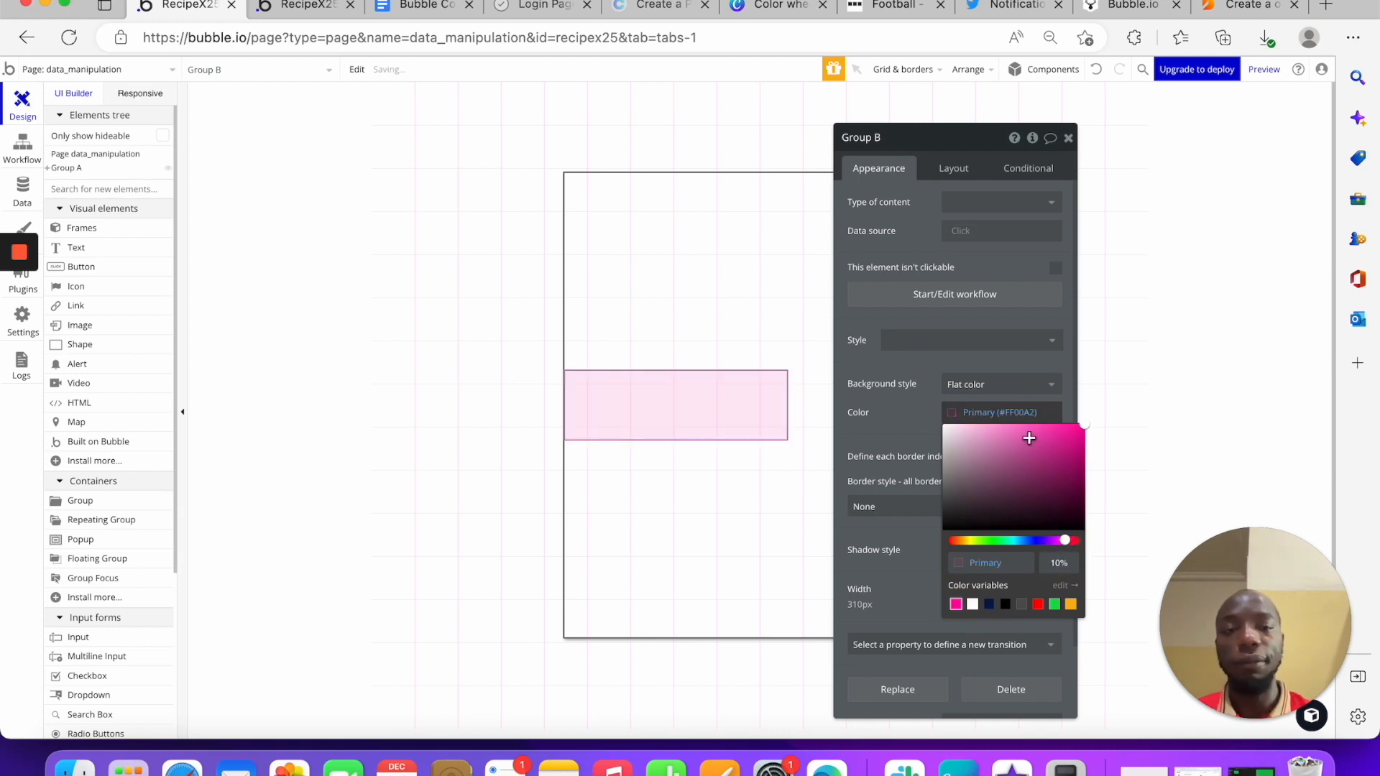
{"action": "left_click", "coordinate": [1069, 138]}
Set the outer bordered group's container alignment to top
{"action": "left_click", "coordinate": [876, 312]}
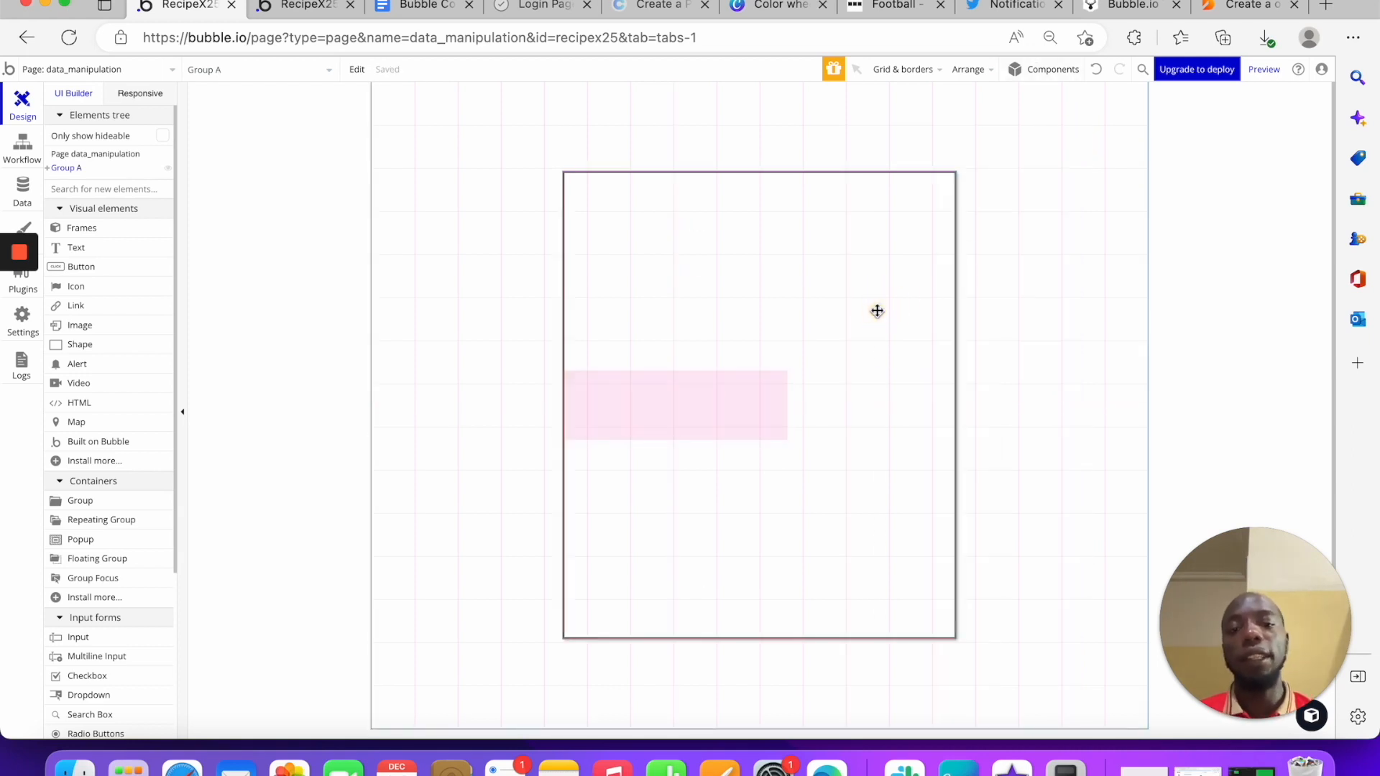
{"action": "left_click", "coordinate": [735, 406]}
{"action": "left_click", "coordinate": [773, 489]}
{"action": "left_click", "coordinate": [847, 319]}
{"action": "left_click", "coordinate": [855, 332]}
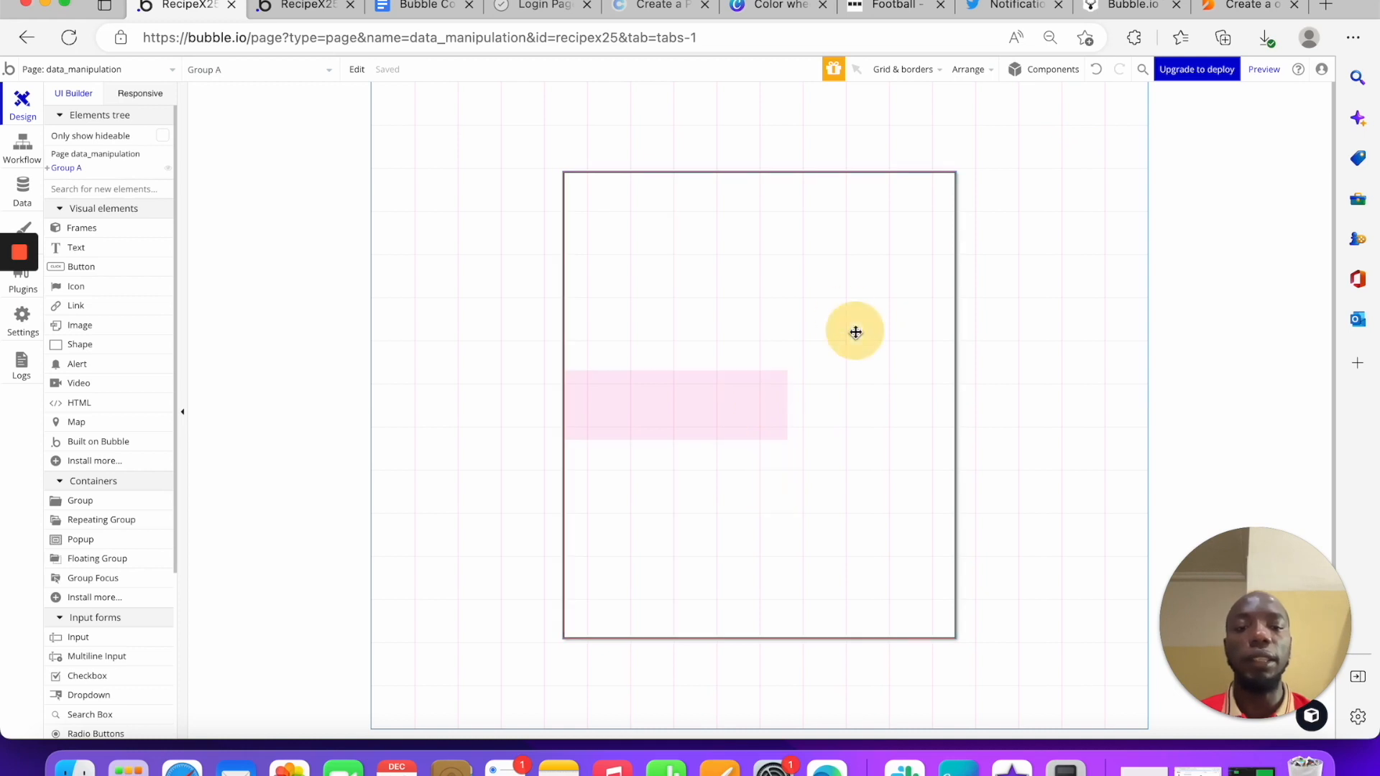
{"action": "left_click", "coordinate": [954, 169]}
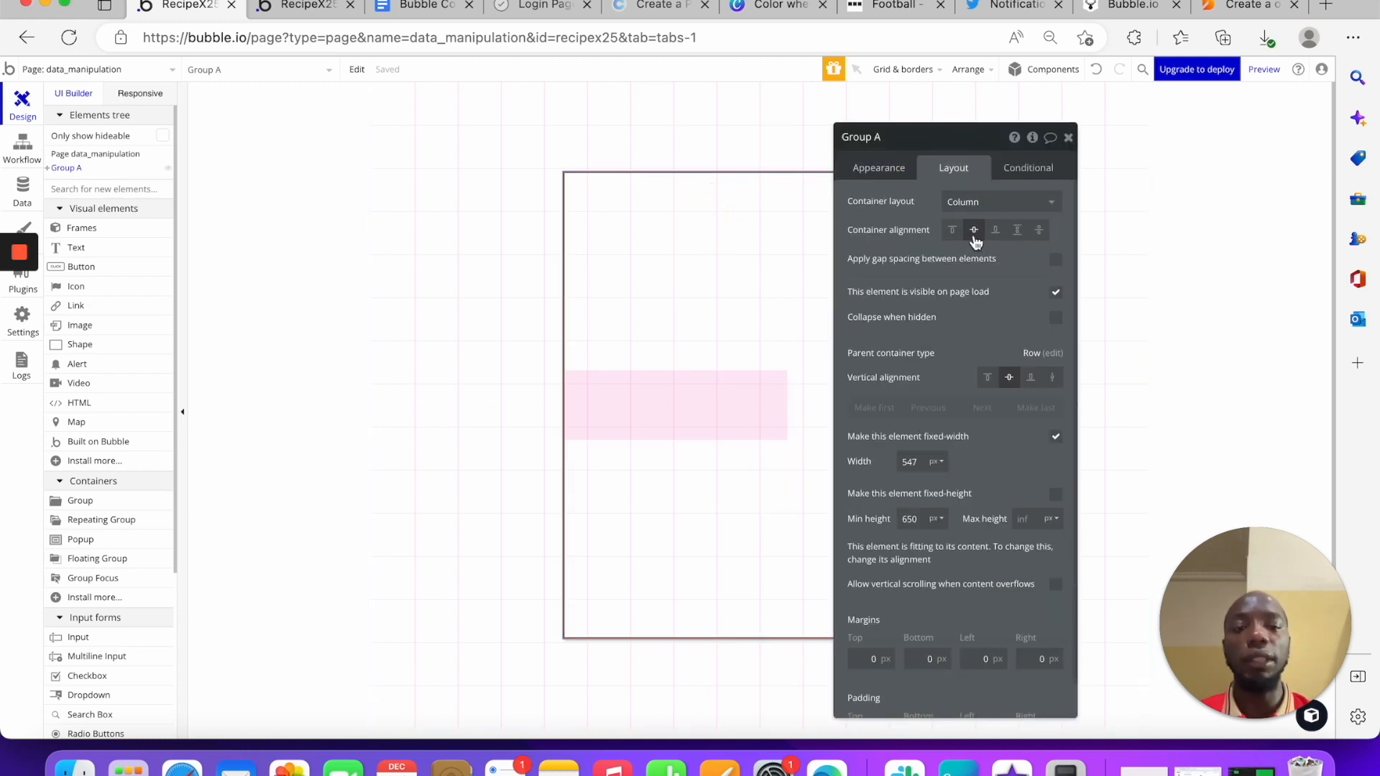
{"action": "left_click", "coordinate": [952, 230]}
Change the nested pink group's container layout to Row
{"action": "left_click", "coordinate": [738, 206]}
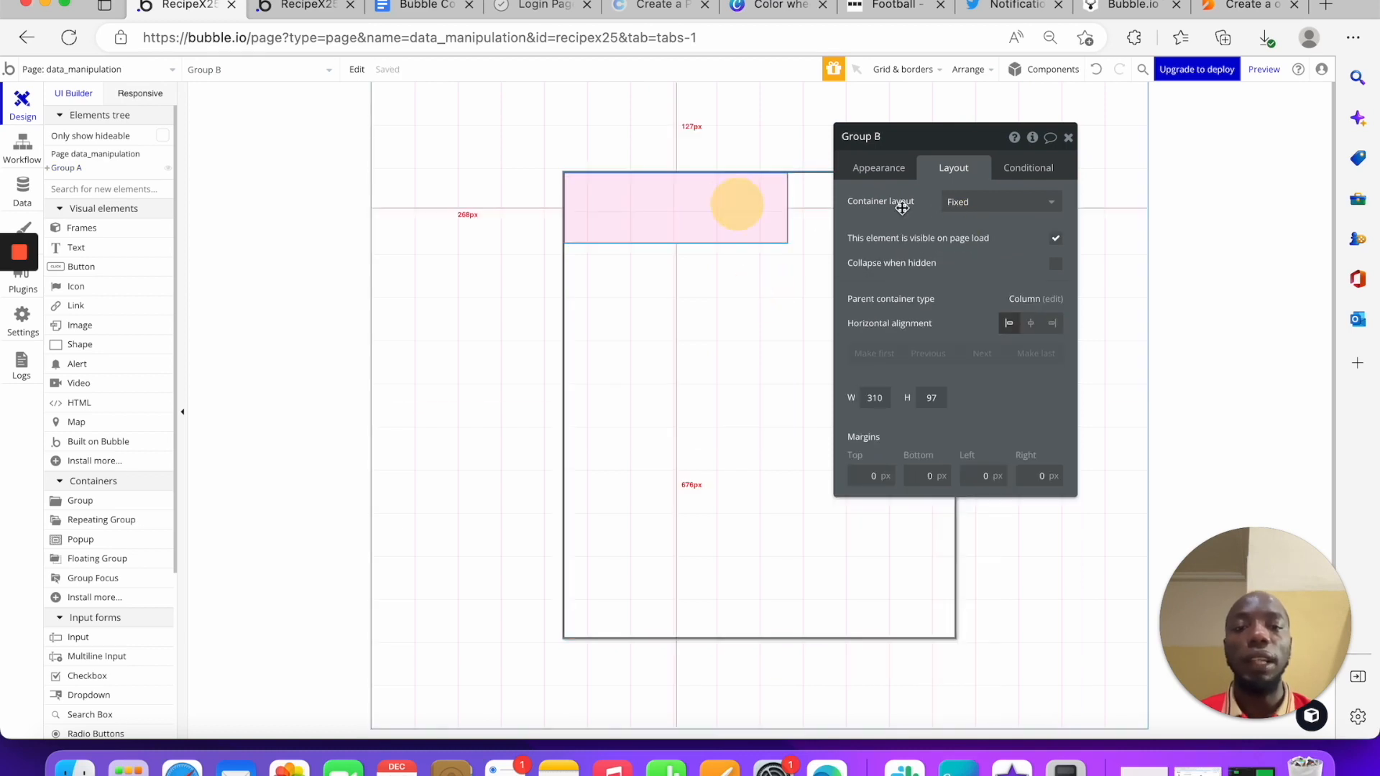
{"action": "left_click", "coordinate": [956, 203]}
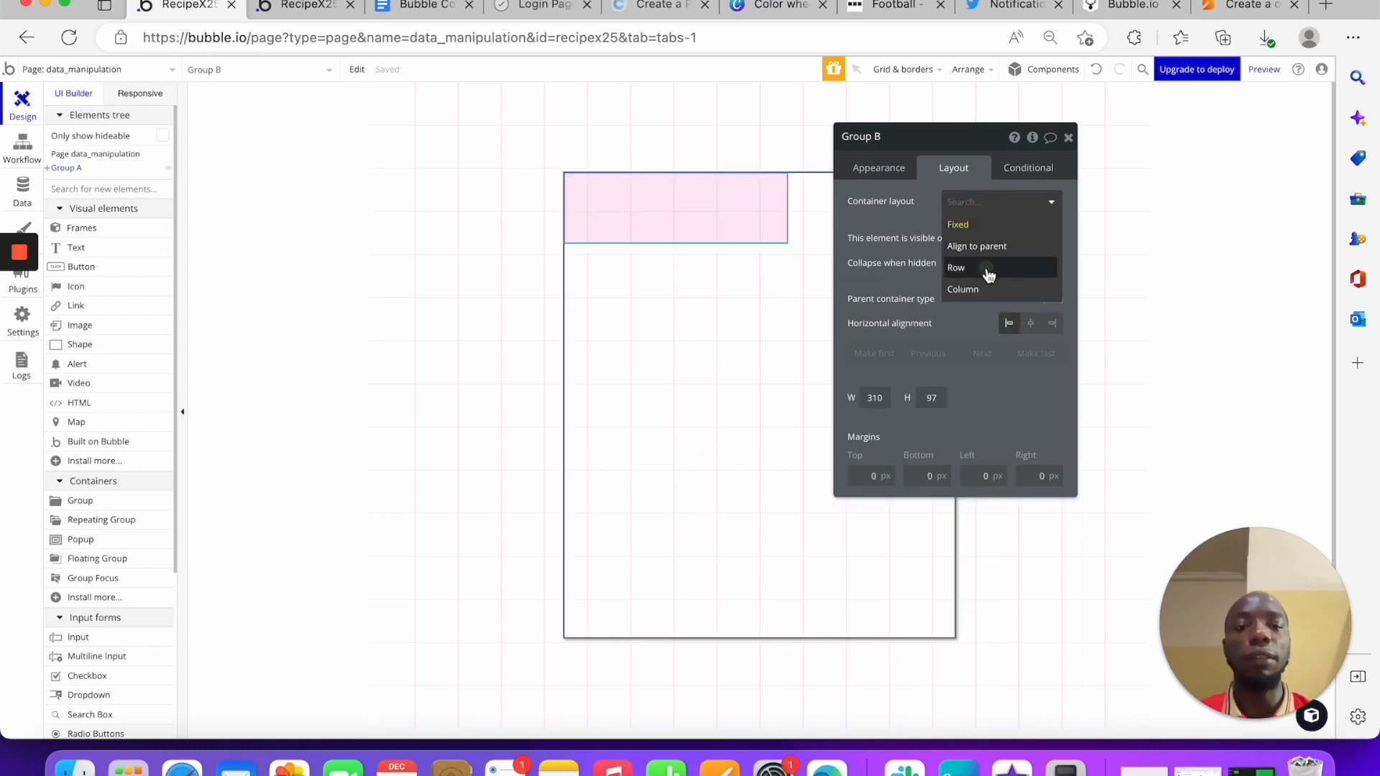
{"action": "left_click", "coordinate": [988, 274]}
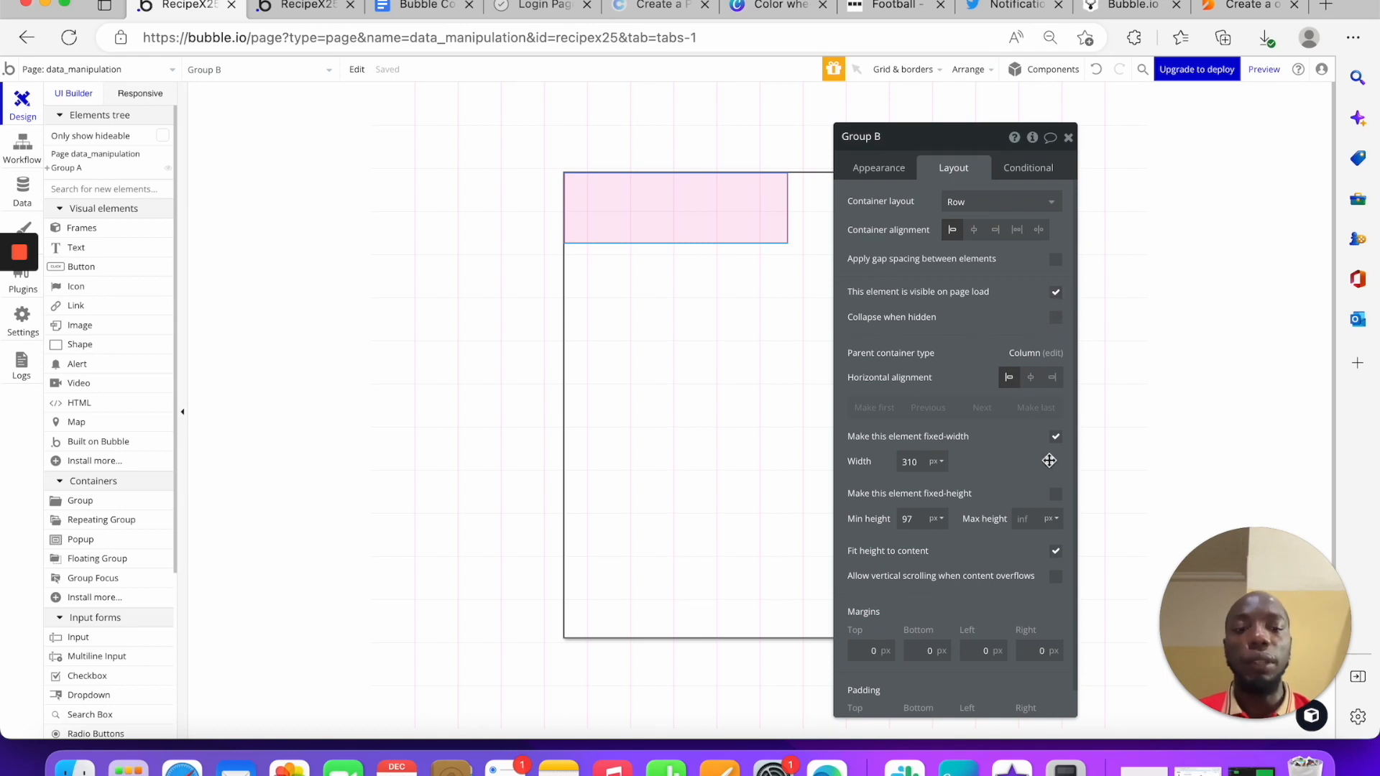
Turn off the nested group's fixed width and set its minimum width to 0 px and minimum height to 60 px
{"action": "left_click", "coordinate": [1056, 438]}
{"action": "left_click_drag", "start_coordinate": [937, 367], "coordinate": [1161, 341]}
{"action": "left_click_drag", "start_coordinate": [1146, 442], "coordinate": [1036, 435]}
{"action": "key", "text": "BackSpace"}
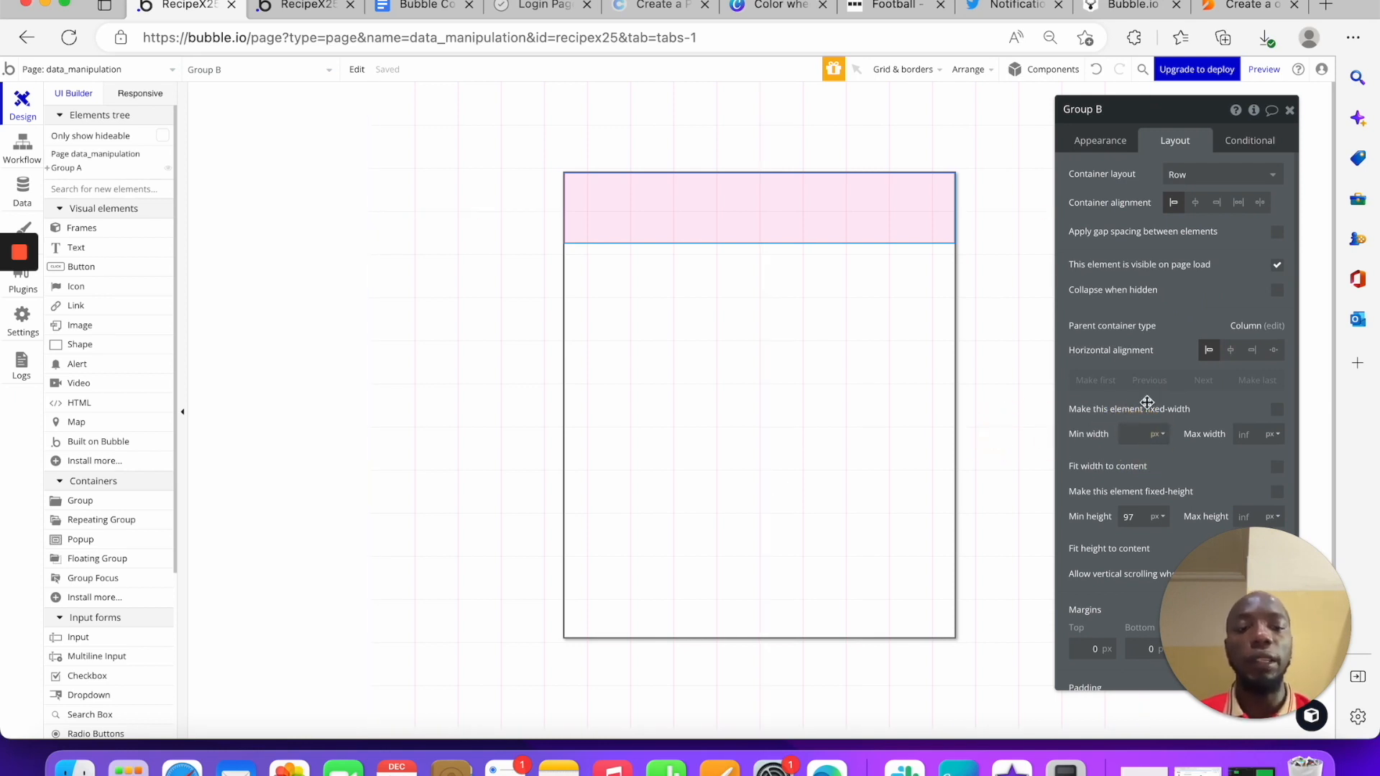
{"action": "double_click", "coordinate": [1128, 517]}
{"action": "type", "text": "6"}
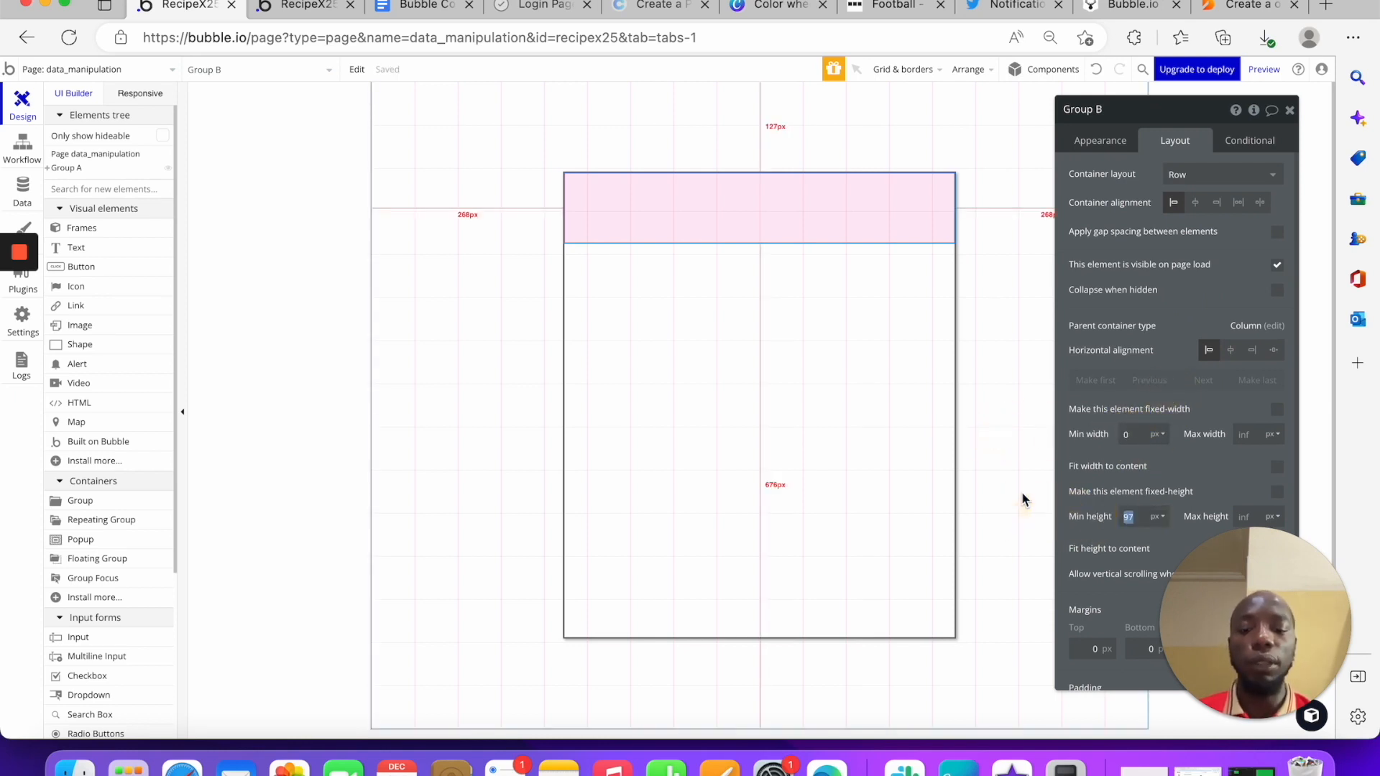
{"action": "type", "text": "0"}
Set the nested pink group's bottom margin to 2 px
{"action": "left_click_drag", "start_coordinate": [1170, 522], "coordinate": [335, 472]}
{"action": "scroll", "coordinate": [317, 560], "scroll_direction": "down", "scroll_amount": 2}
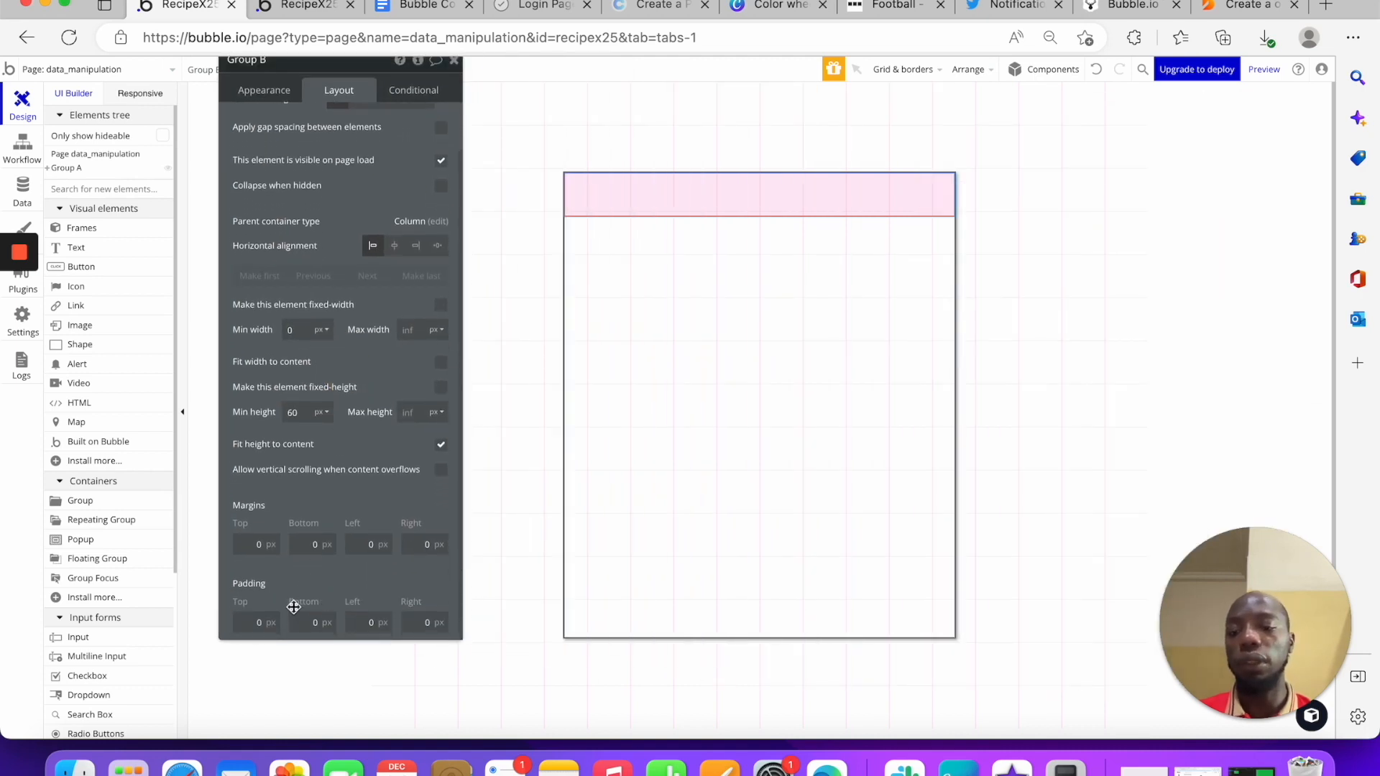
{"action": "double_click", "coordinate": [304, 542]}
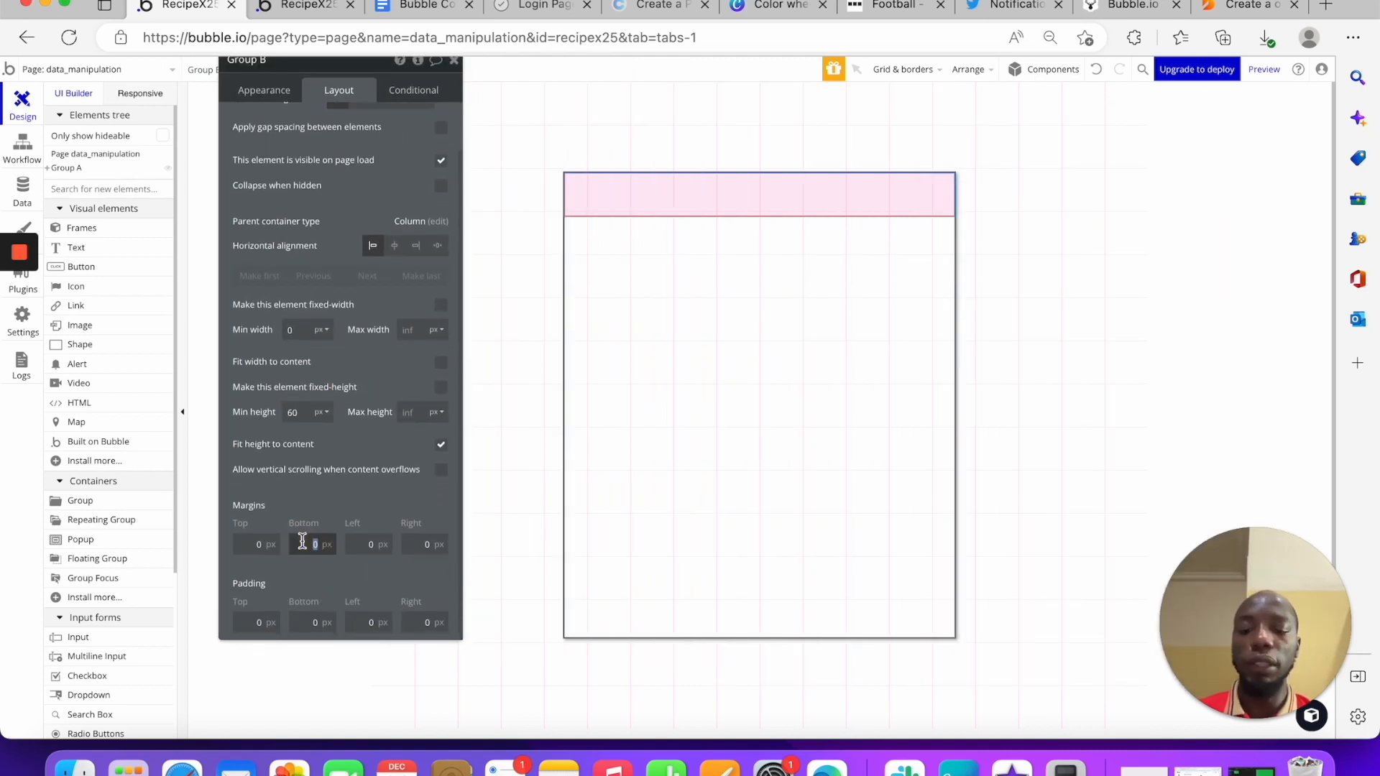
{"action": "left_click", "coordinate": [680, 188]}
{"action": "scroll", "coordinate": [813, 265], "scroll_direction": "down", "scroll_amount": 4}
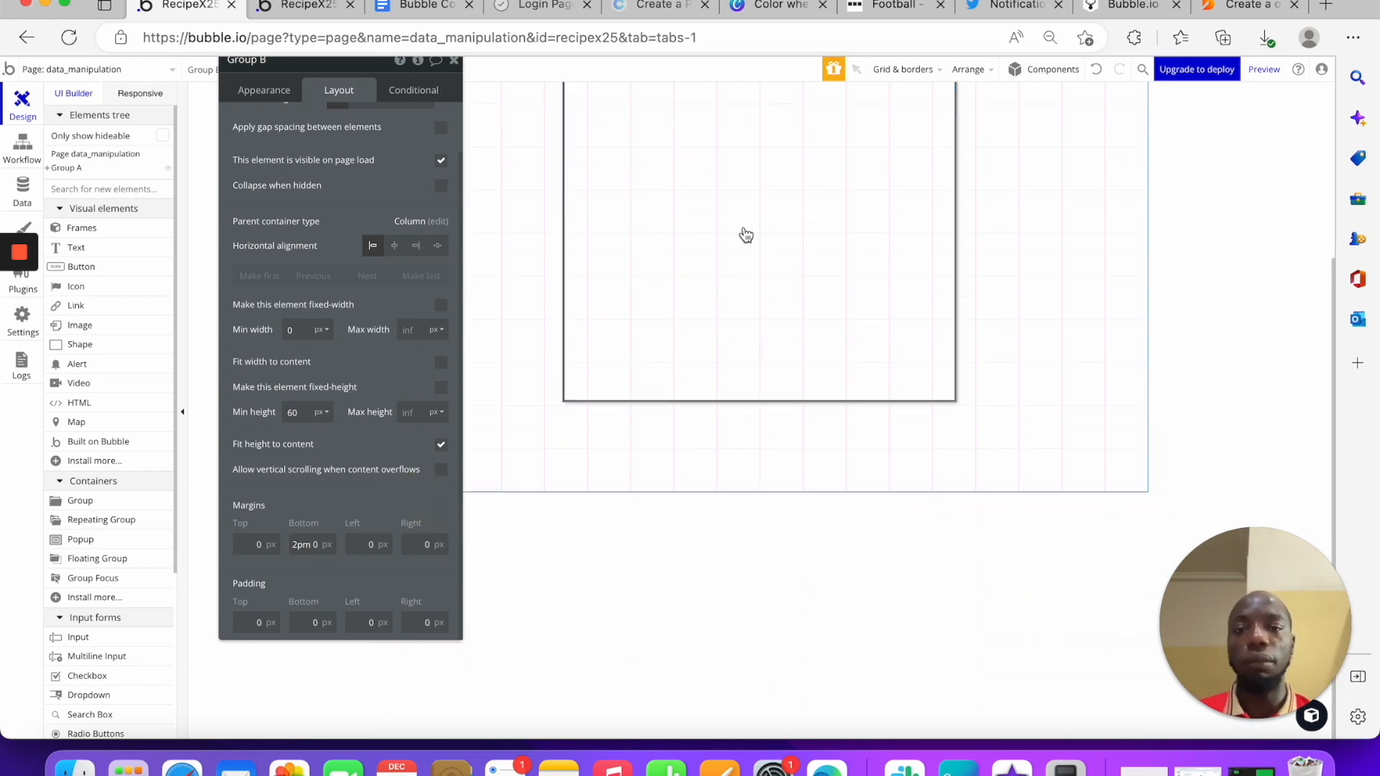
{"action": "scroll", "coordinate": [743, 234], "scroll_direction": "up", "scroll_amount": 4}
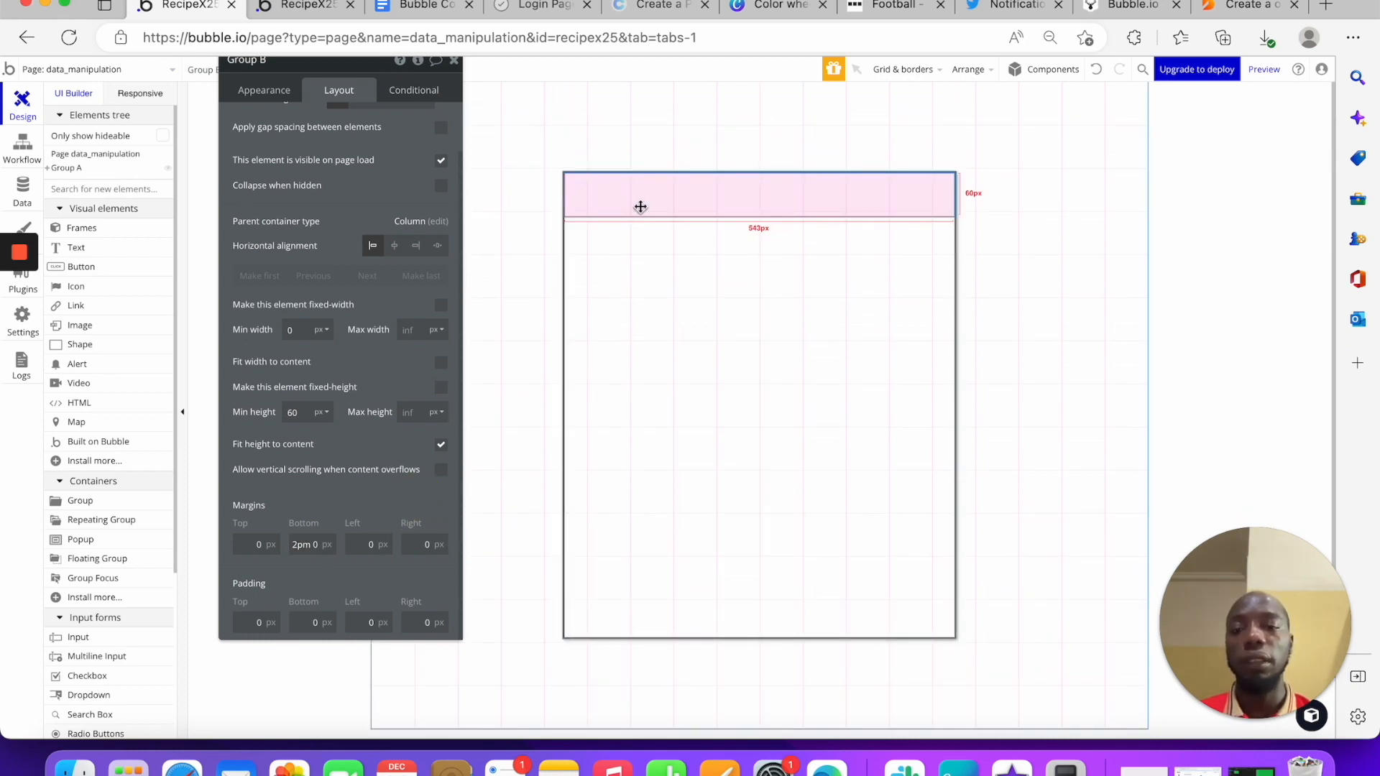
{"action": "left_click", "coordinate": [453, 65]}
{"action": "left_click", "coordinate": [1084, 250]}
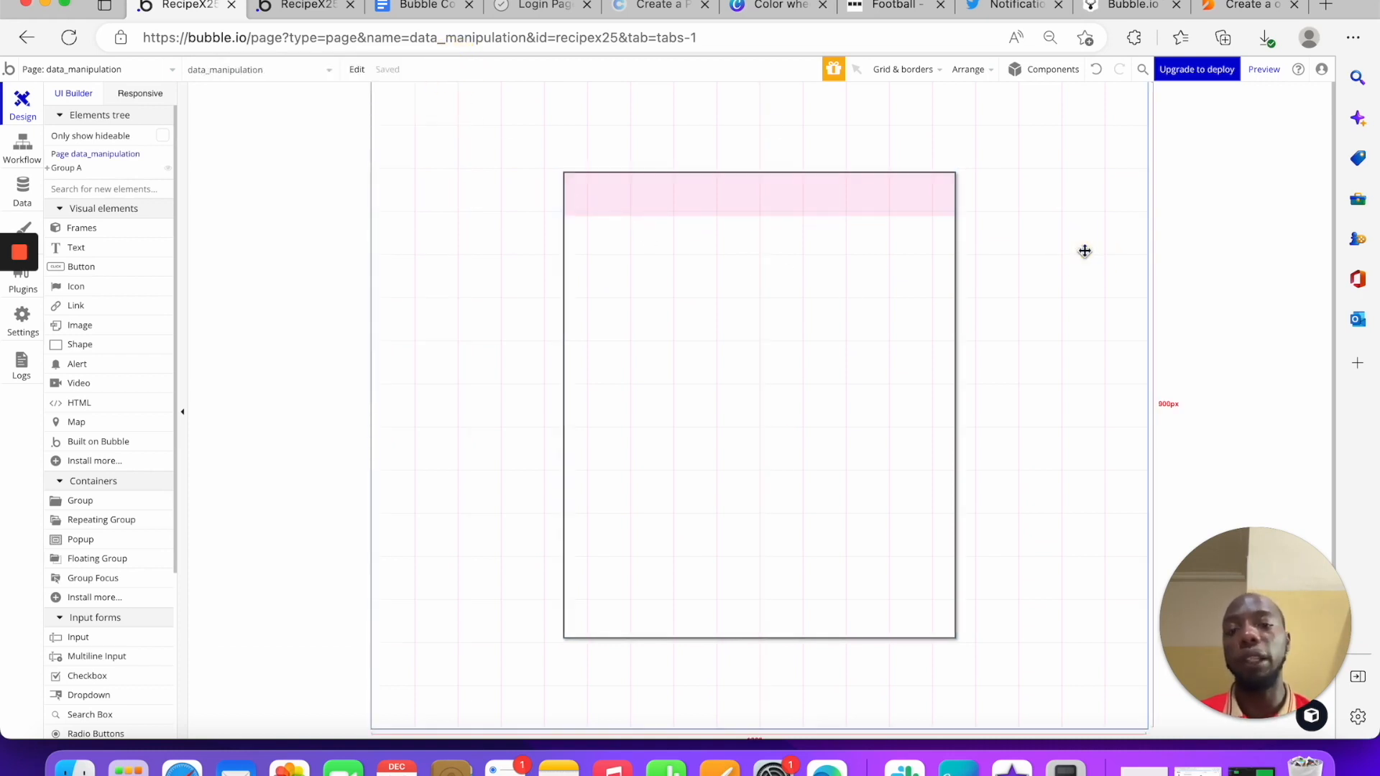
Set the nested pink group's minimum height to 80 px
{"action": "double_click", "coordinate": [825, 185]}
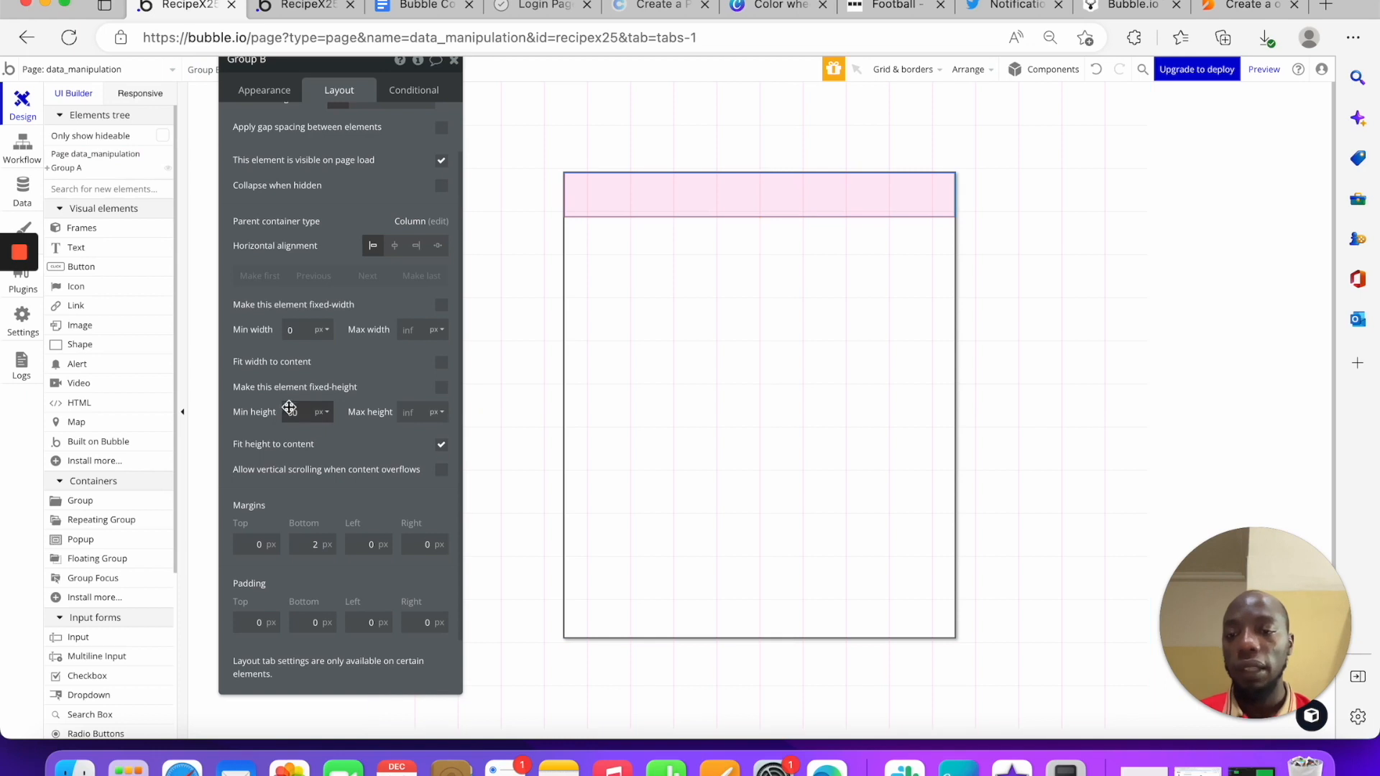
{"action": "left_click_drag", "start_coordinate": [304, 409], "coordinate": [223, 421]}
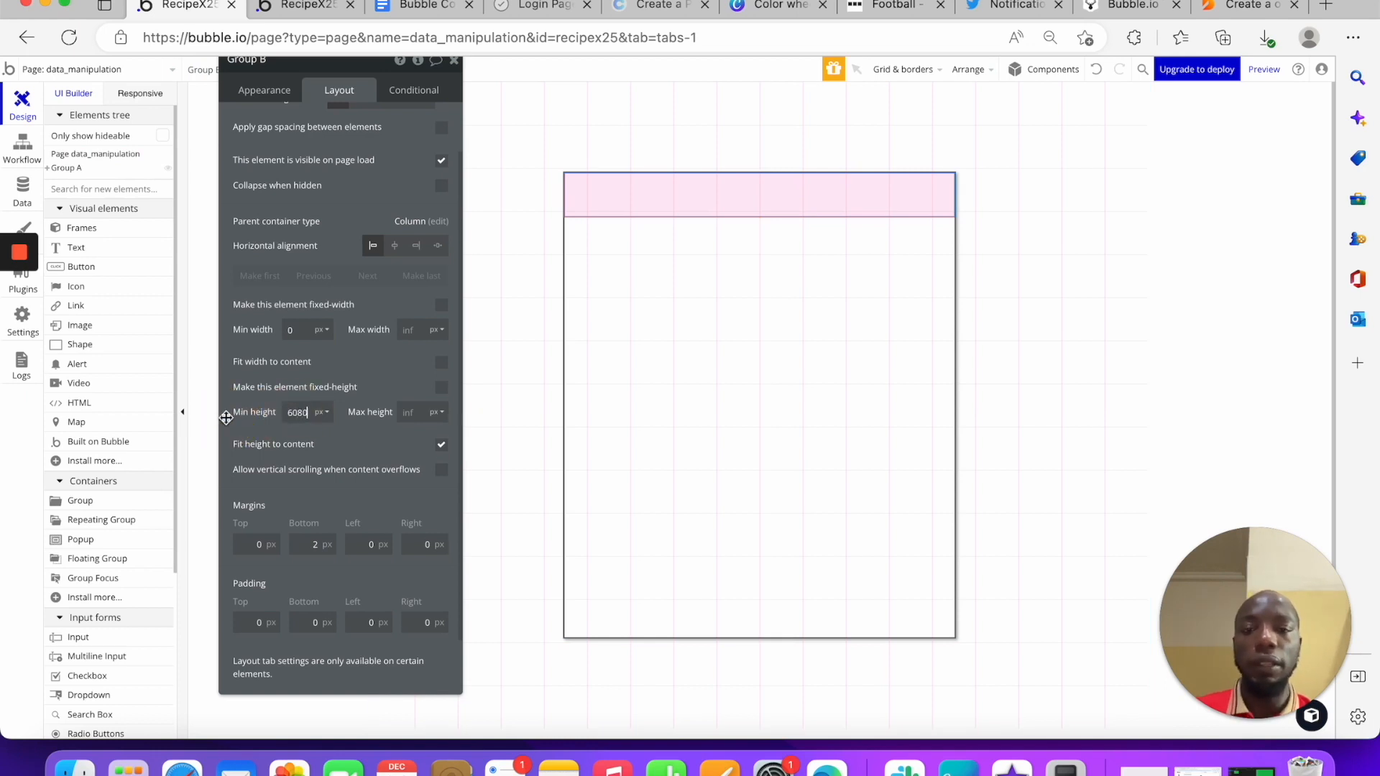
{"action": "left_click", "coordinate": [223, 418]}
{"action": "double_click", "coordinate": [303, 415]}
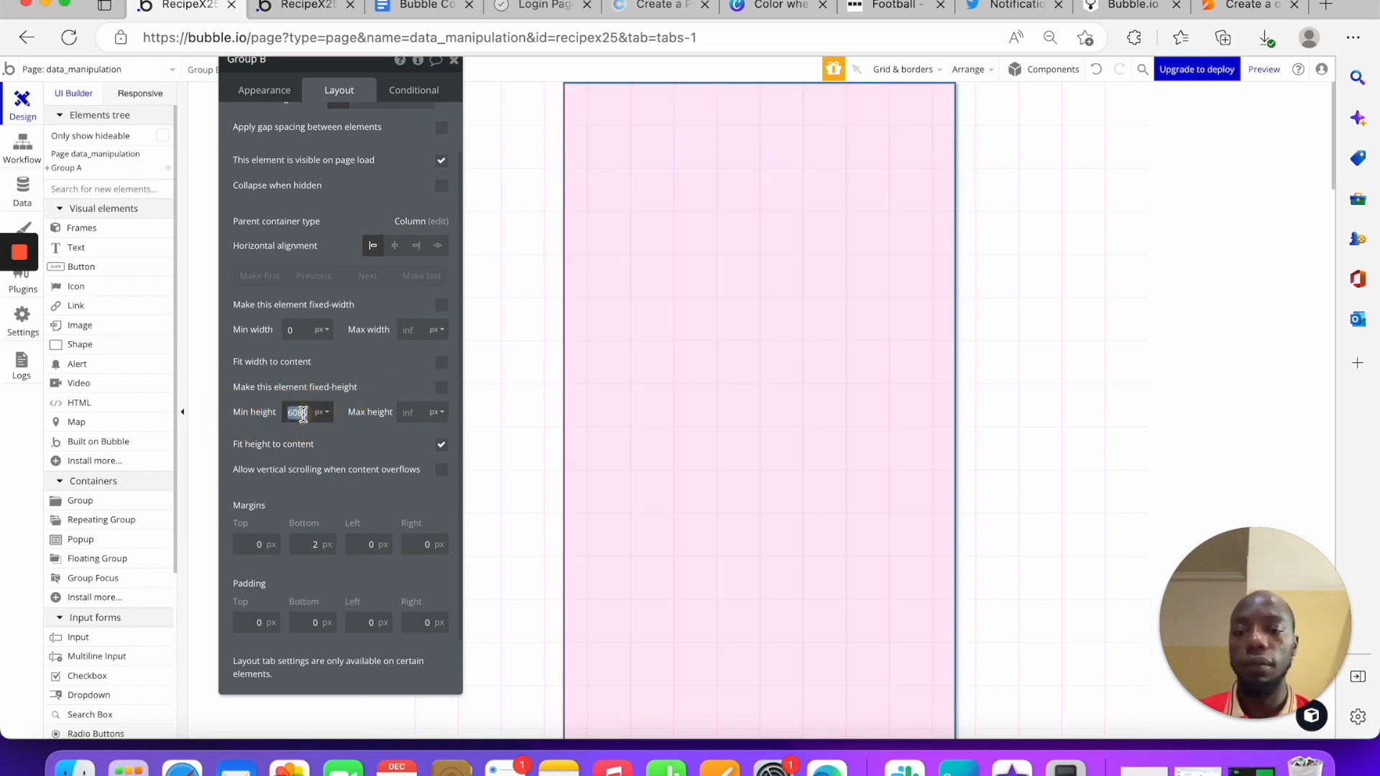
{"action": "type", "text": "80"}
{"action": "left_click", "coordinate": [332, 385]}
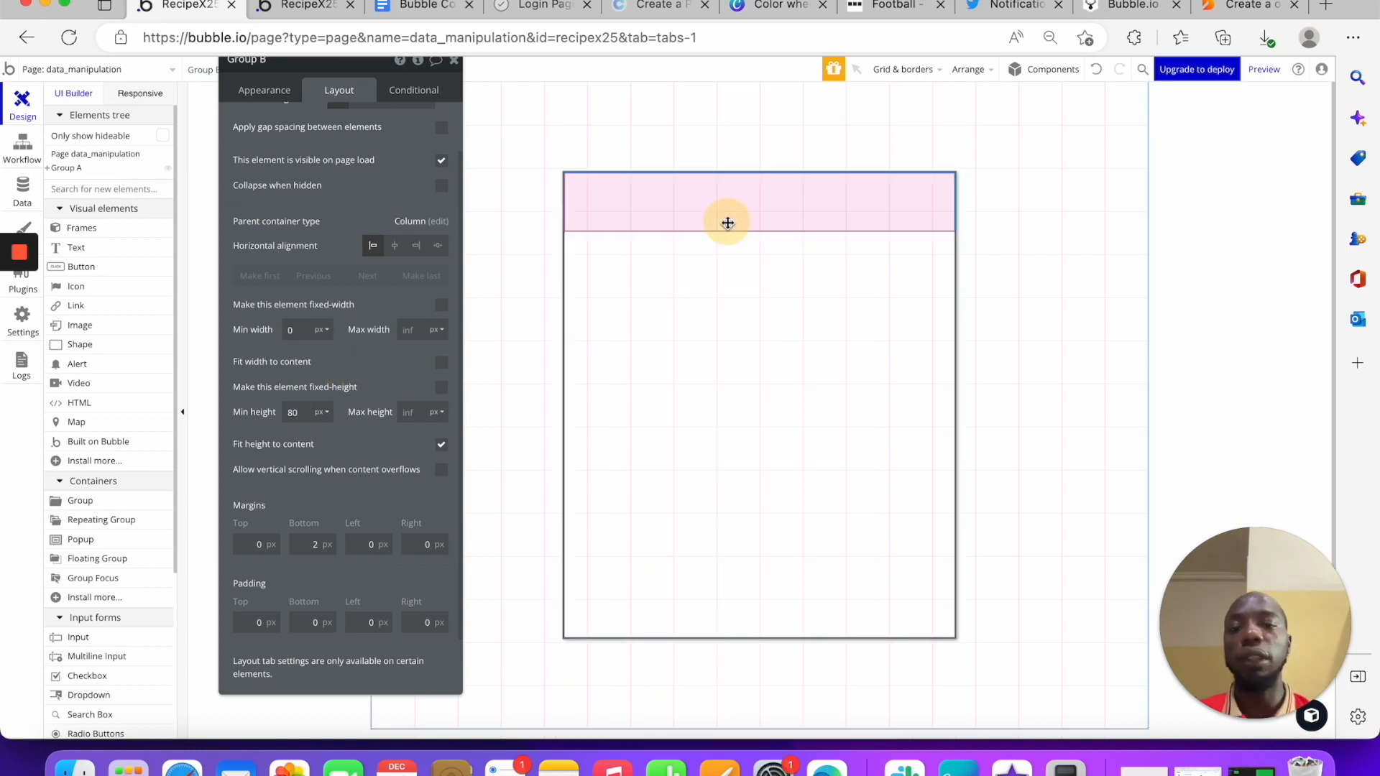
{"action": "left_click", "coordinate": [453, 65]}
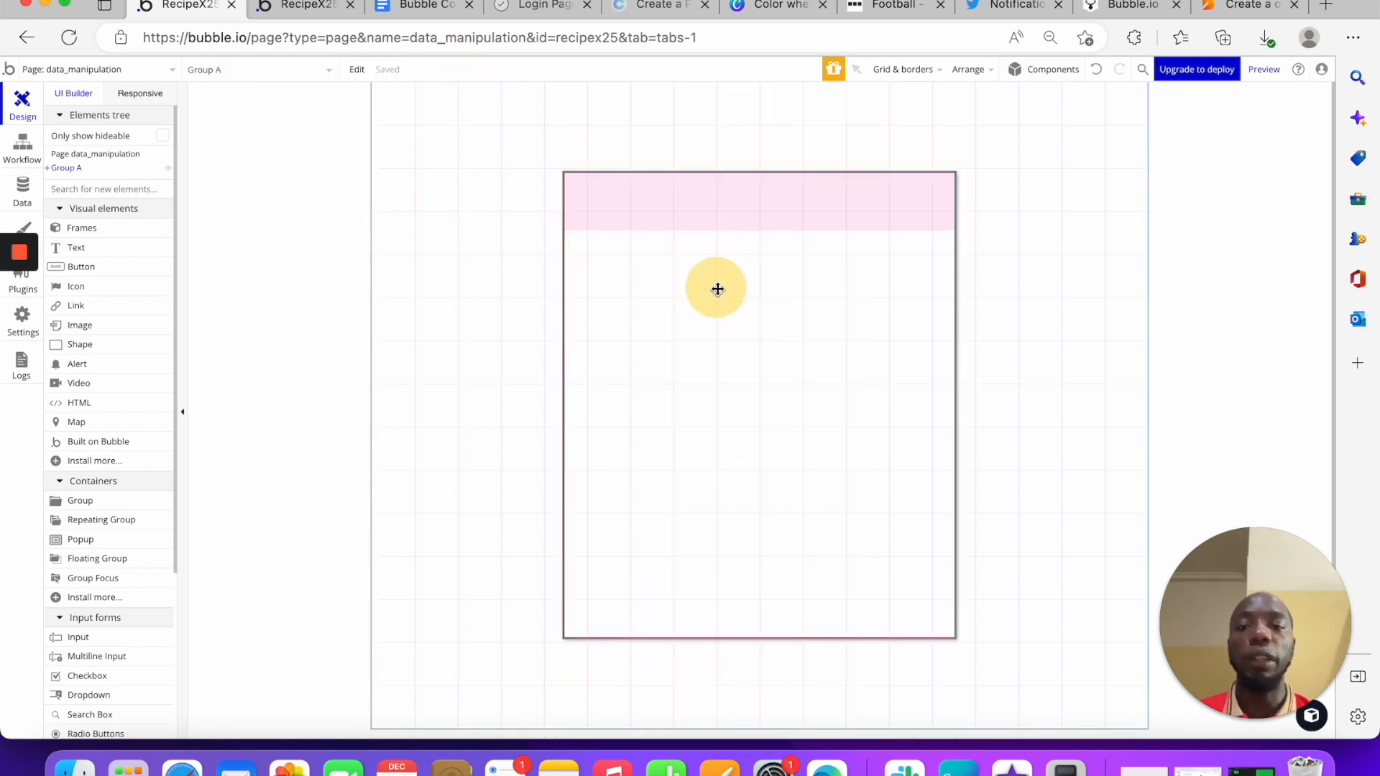
Give the outer bordered group 20 px of padding at the top, bottom, left and right
{"action": "double_click", "coordinate": [693, 308]}
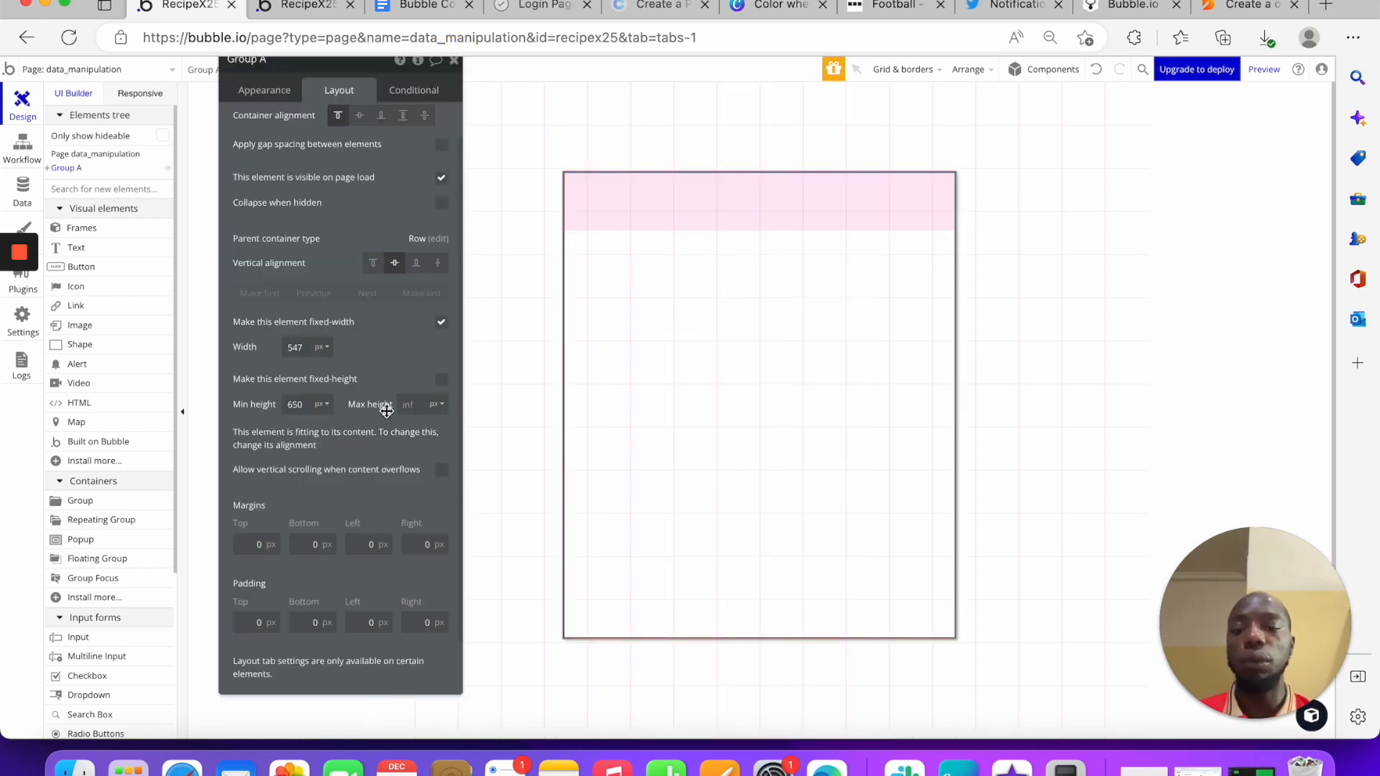
{"action": "left_click", "coordinate": [248, 625]}
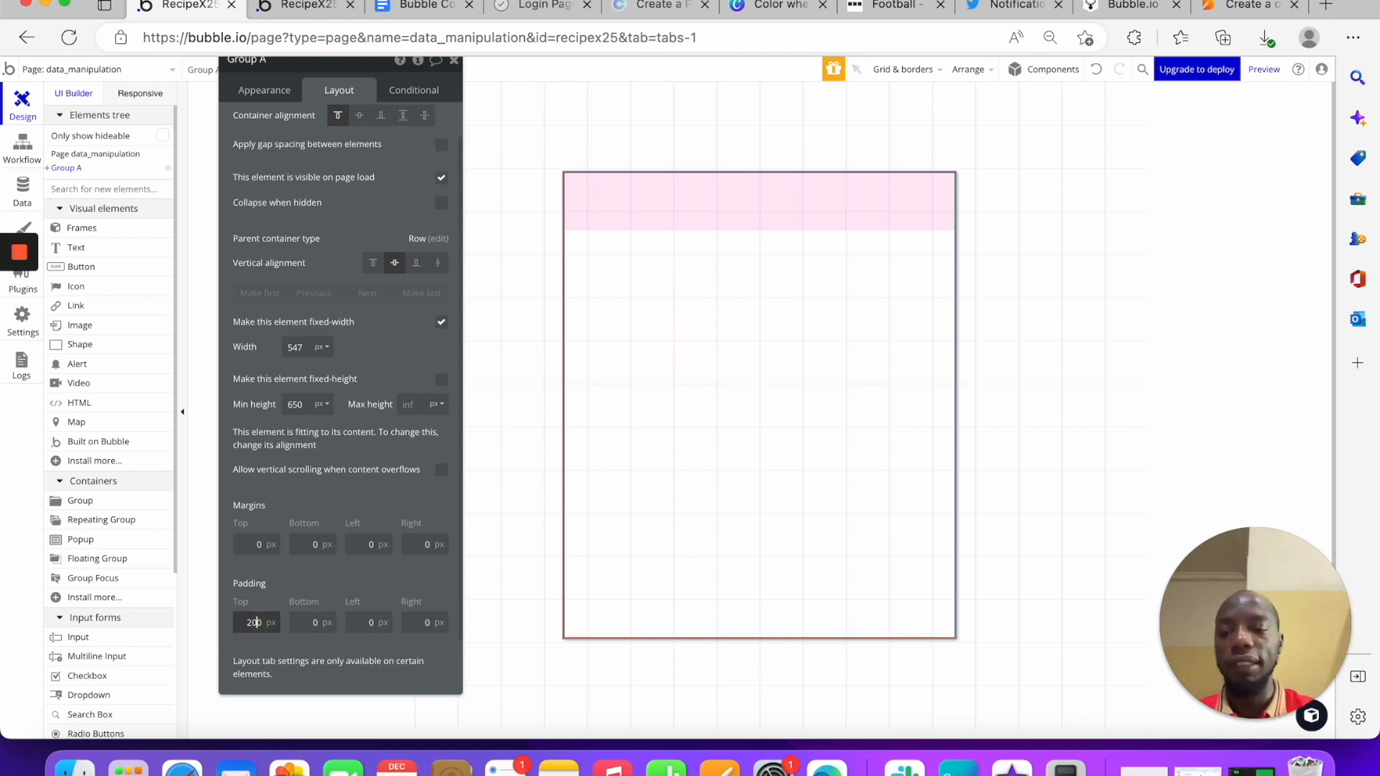
{"action": "type", "text": "20"}
{"action": "key", "text": "Delete"}
{"action": "key", "text": "Tab"}
{"action": "type", "text": "20"}
{"action": "key", "text": "Tab"}
{"action": "type", "text": "20"}
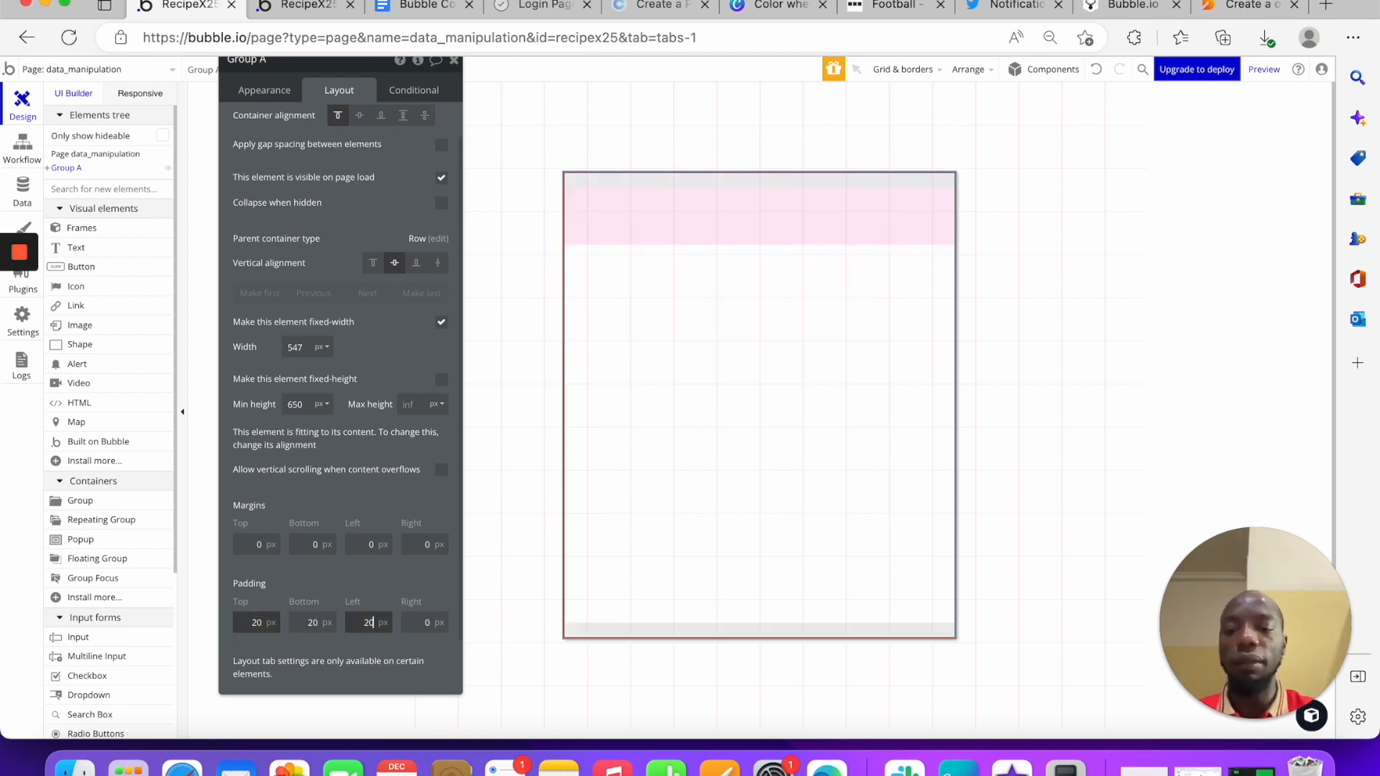
{"action": "key", "text": "Tab"}
{"action": "type", "text": "20"}
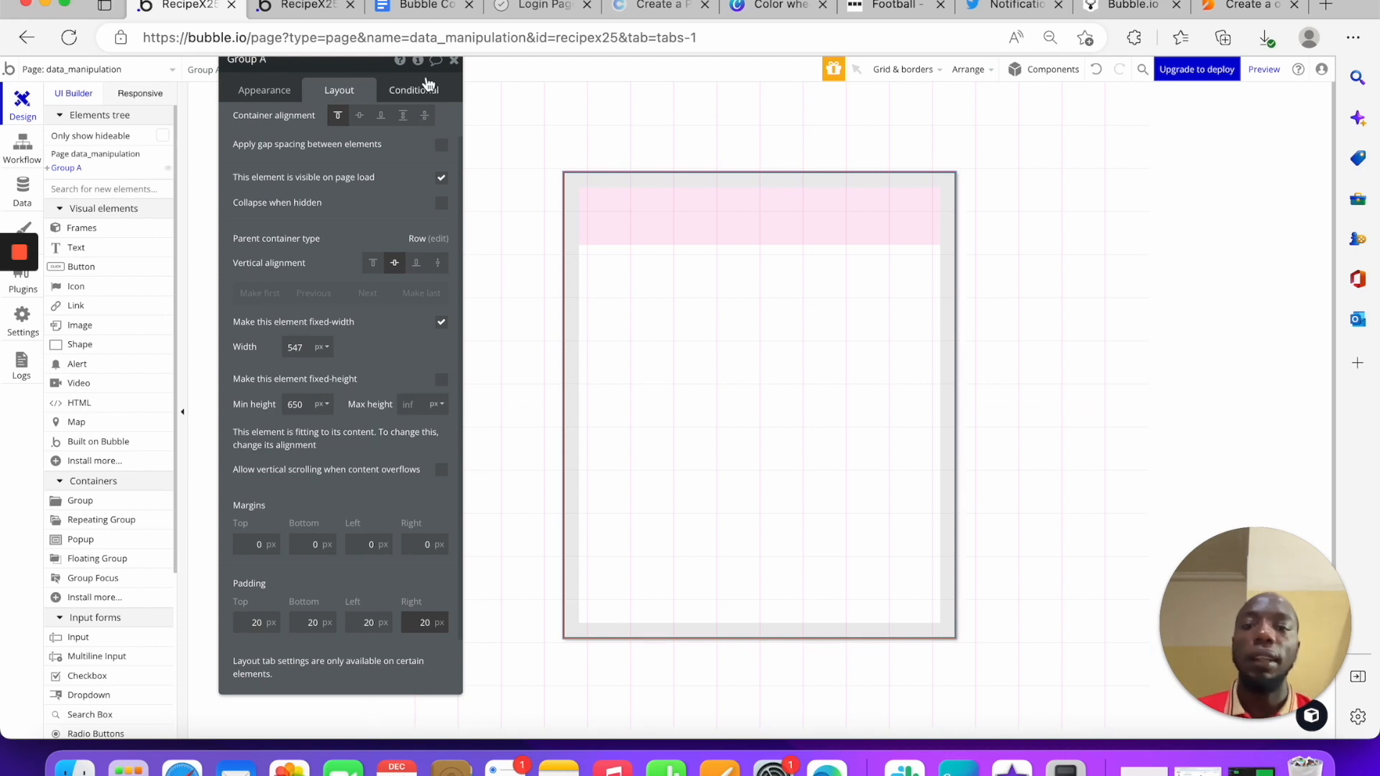
{"action": "left_click", "coordinate": [454, 60]}
{"action": "left_click", "coordinate": [795, 326]}
{"action": "left_click", "coordinate": [1043, 283]}
{"action": "left_click", "coordinate": [788, 226]}
{"action": "left_click", "coordinate": [792, 380]}
{"action": "left_click", "coordinate": [776, 228]}
Draw an input about 278 by 54 px inside the nested pink group and set its placeholder to "Name"
{"action": "left_click", "coordinate": [103, 181]}
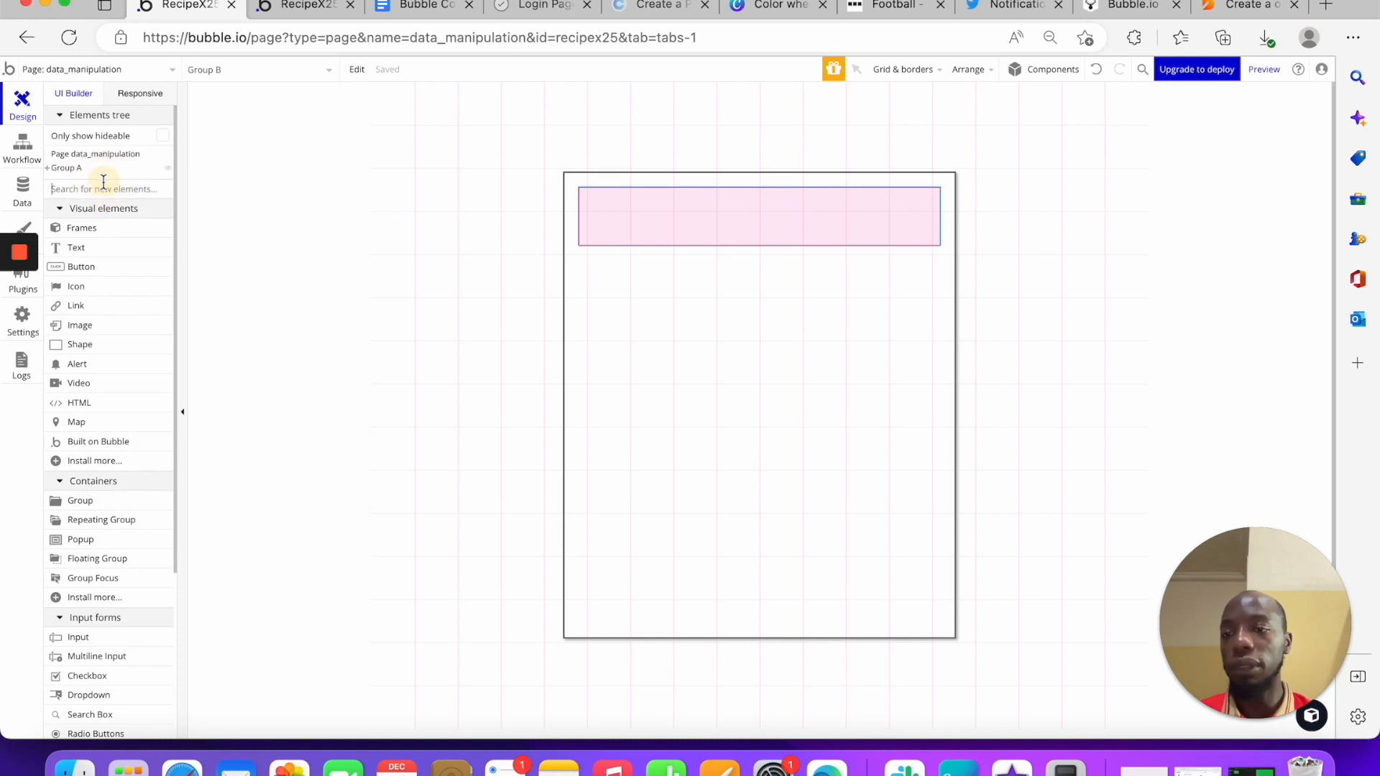
{"action": "type", "text": "inpu"}
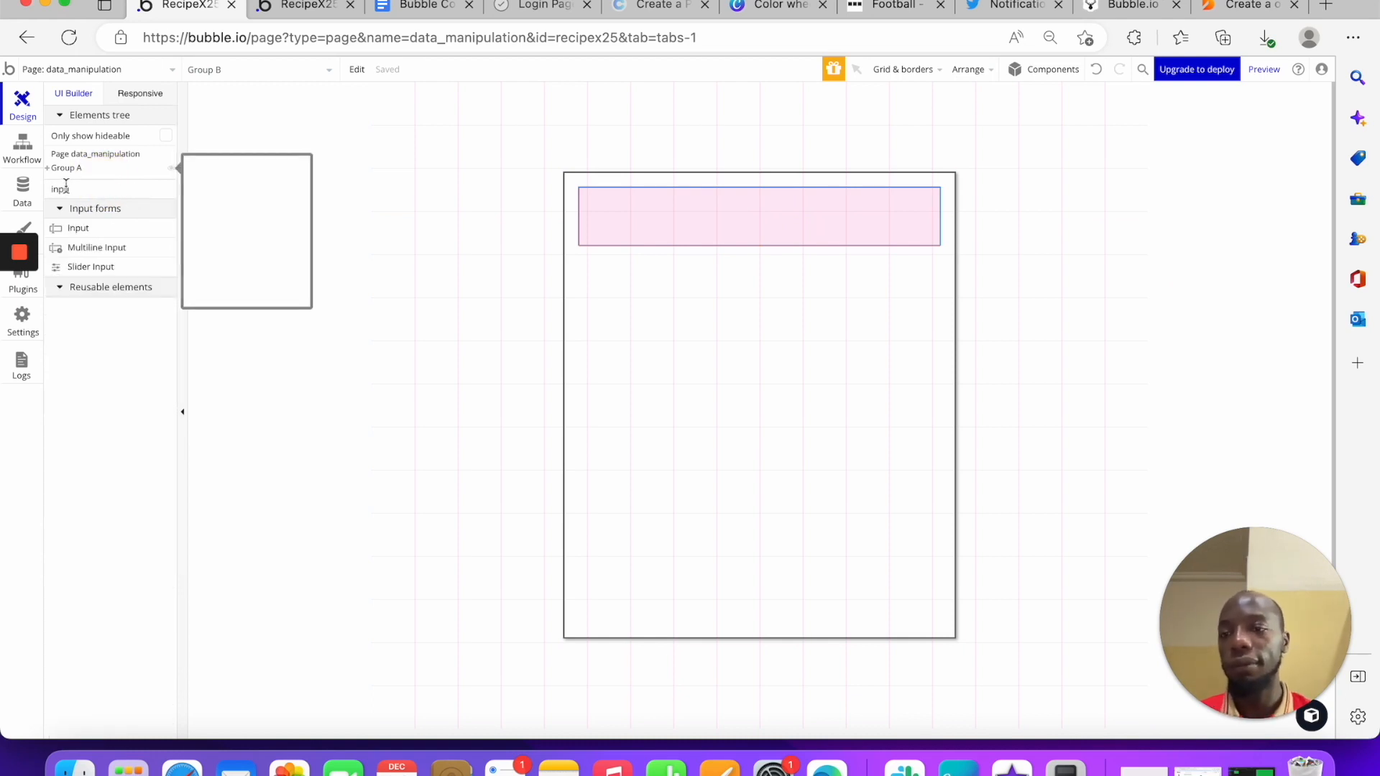
{"action": "left_click", "coordinate": [73, 228]}
{"action": "left_click_drag", "start_coordinate": [622, 206], "coordinate": [813, 232]}
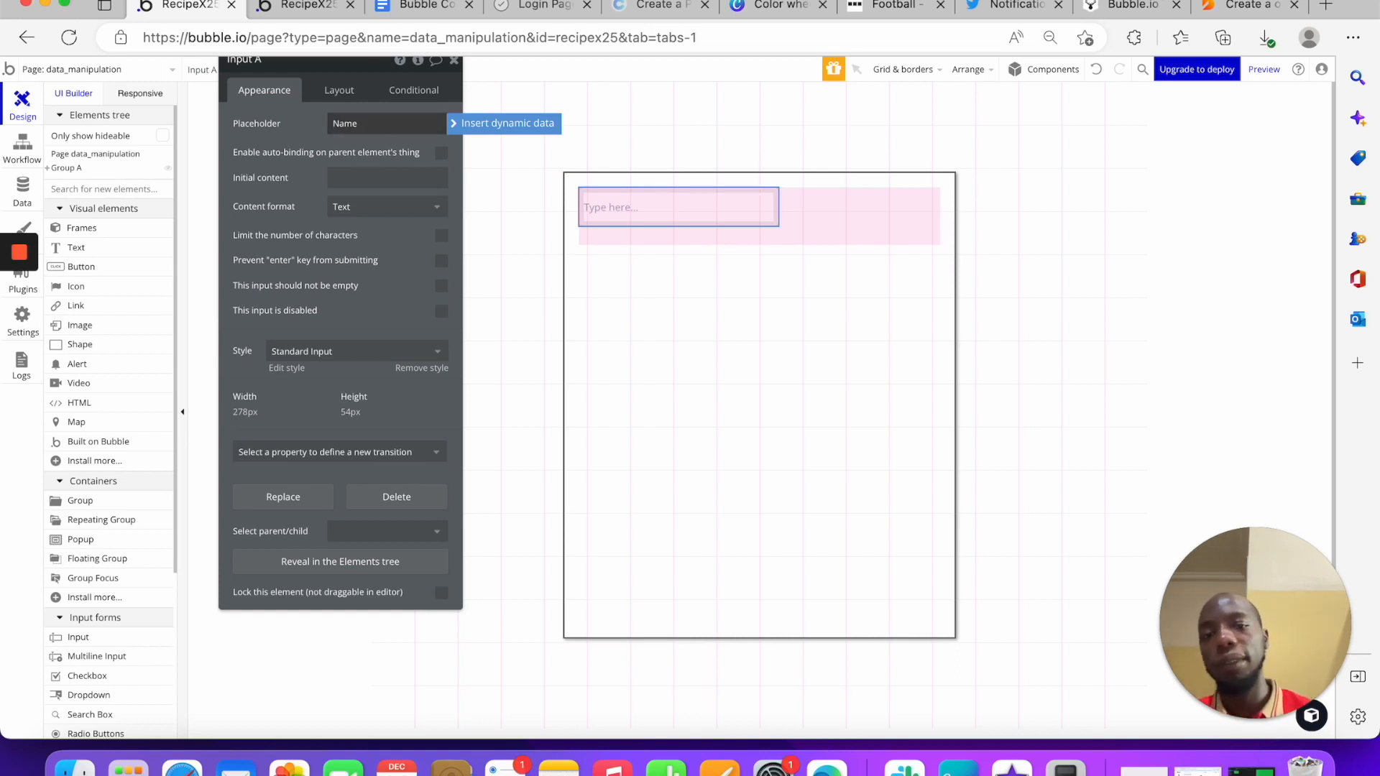
Set the Name input's fixed width to 300 px and height to 45 px, and centre it vertically in its row
{"action": "left_click", "coordinate": [339, 89]}
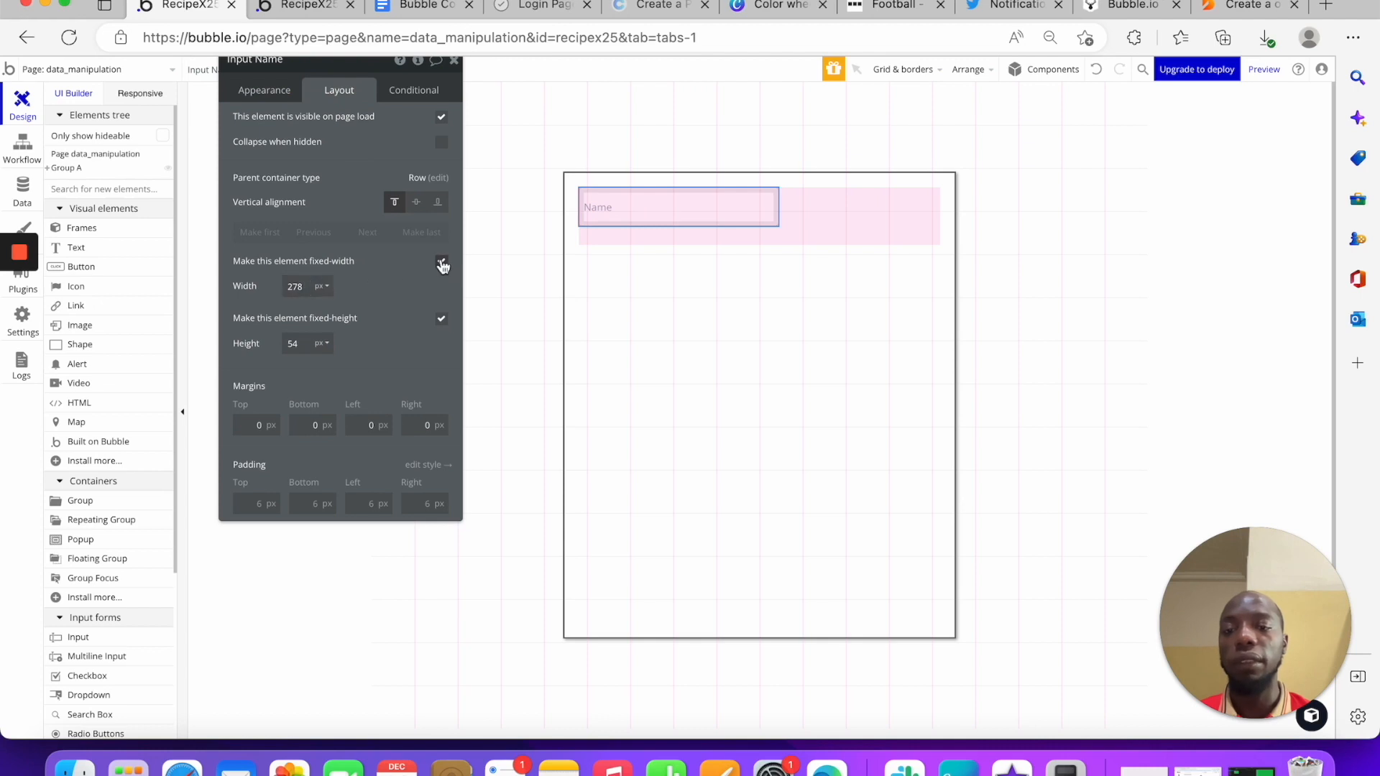
{"action": "left_click_drag", "start_coordinate": [307, 285], "coordinate": [247, 284]}
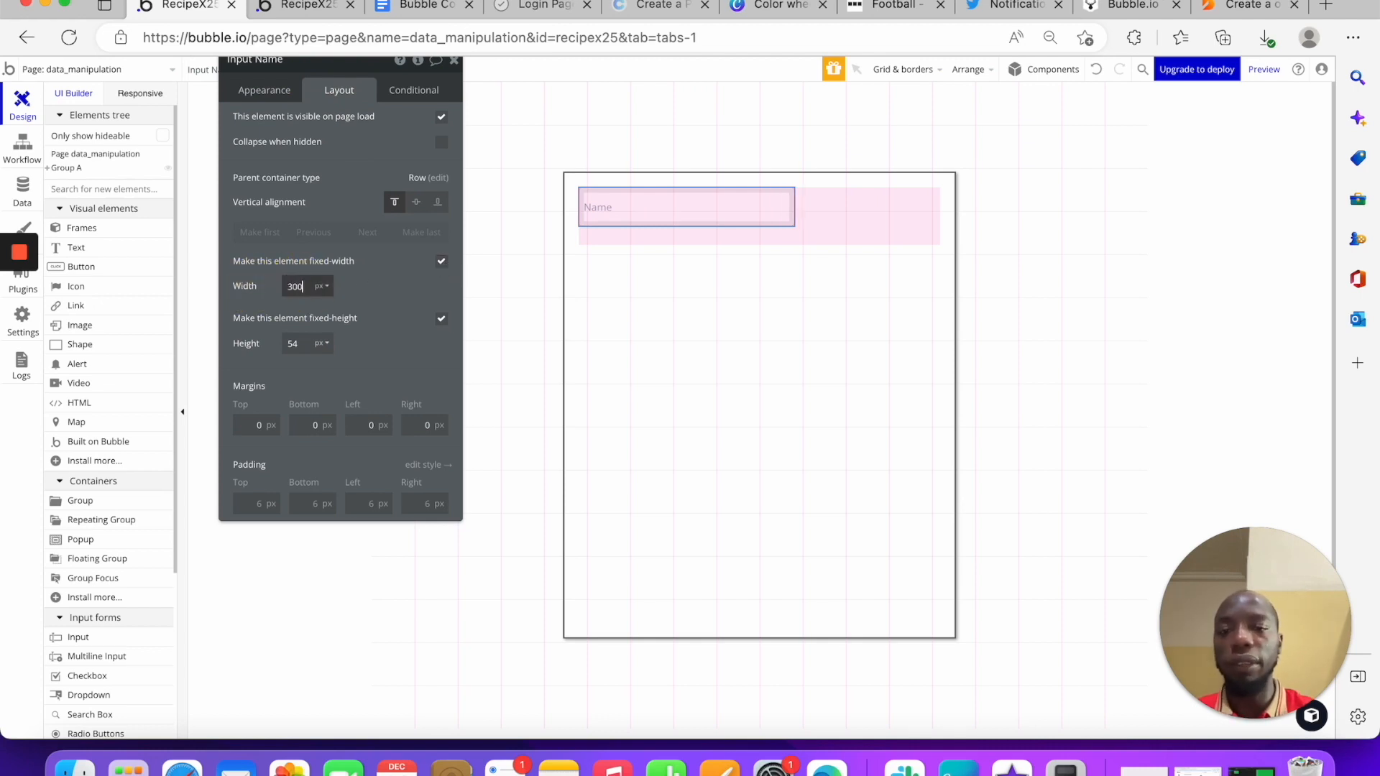
{"action": "type", "text": "300"}
{"action": "left_click_drag", "start_coordinate": [308, 344], "coordinate": [190, 346]}
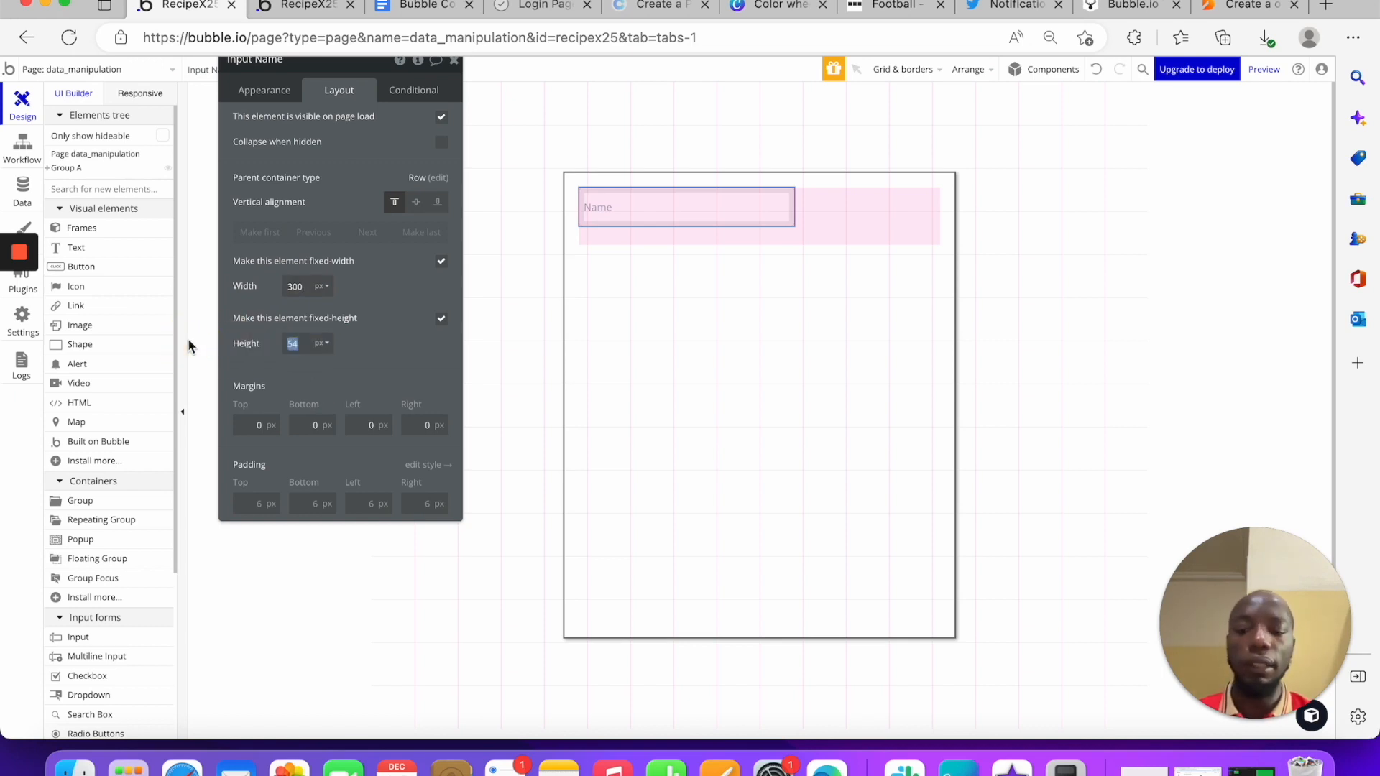
{"action": "left_click", "coordinate": [364, 363]}
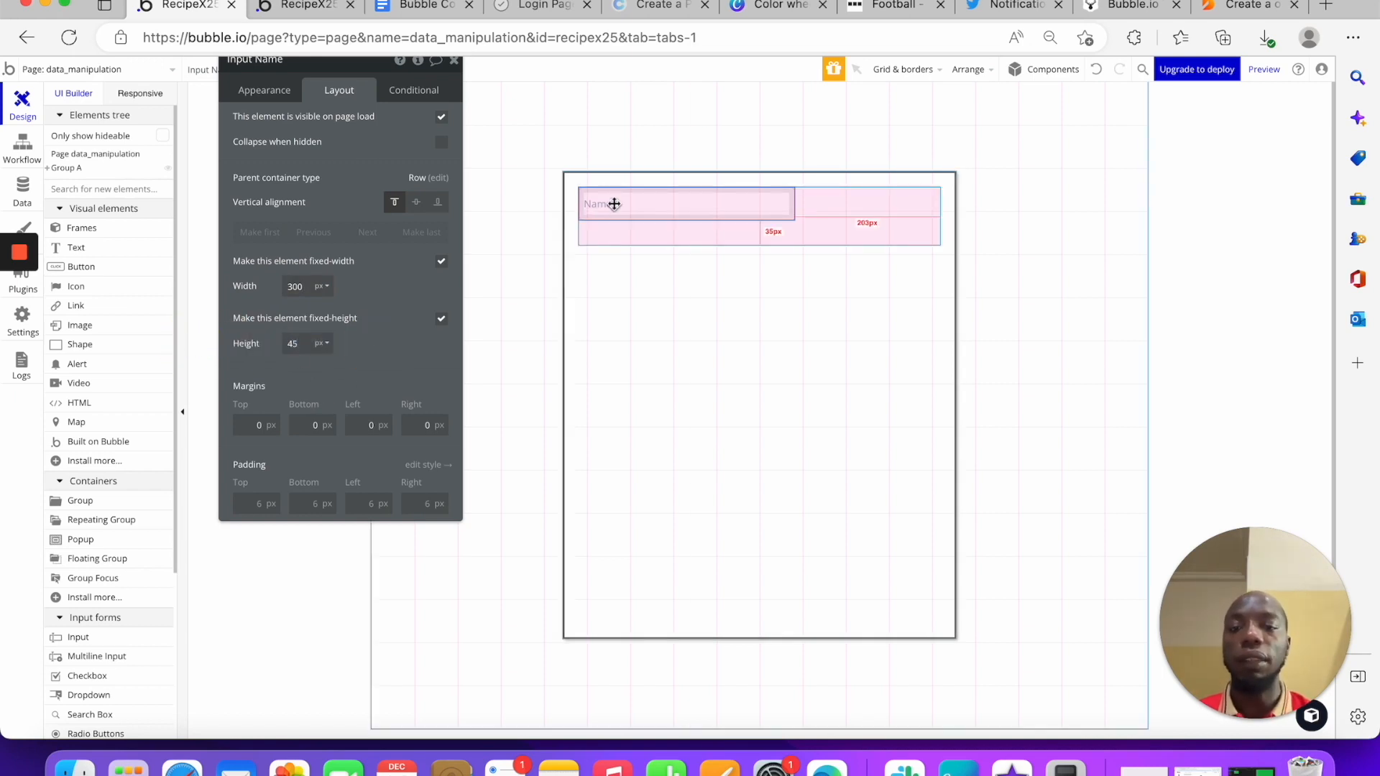
{"action": "left_click", "coordinate": [417, 203]}
{"action": "left_click", "coordinate": [838, 216]}
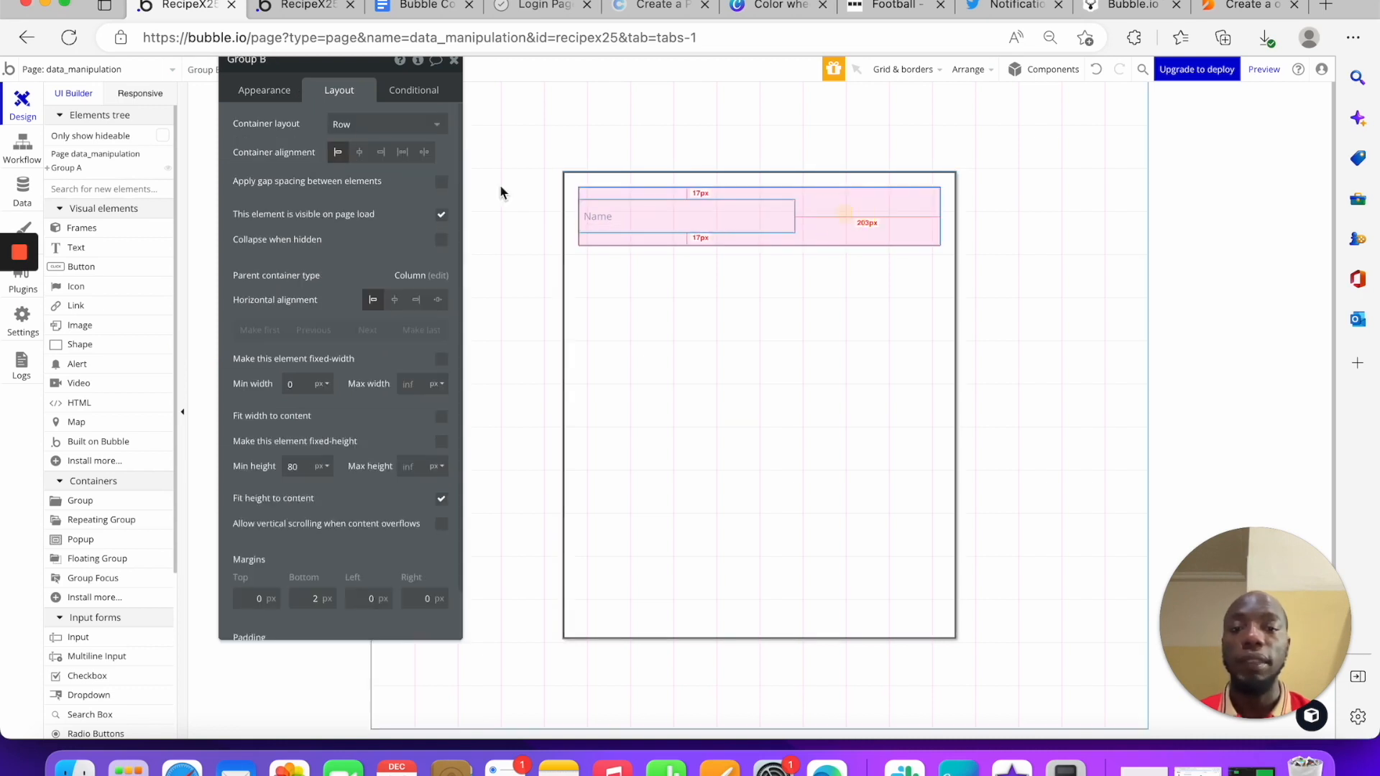
{"action": "left_click", "coordinate": [455, 62]}
Draw a text element about 152 by 41 px beside the Name input in the pink group and centre it vertically
{"action": "left_click", "coordinate": [81, 270]}
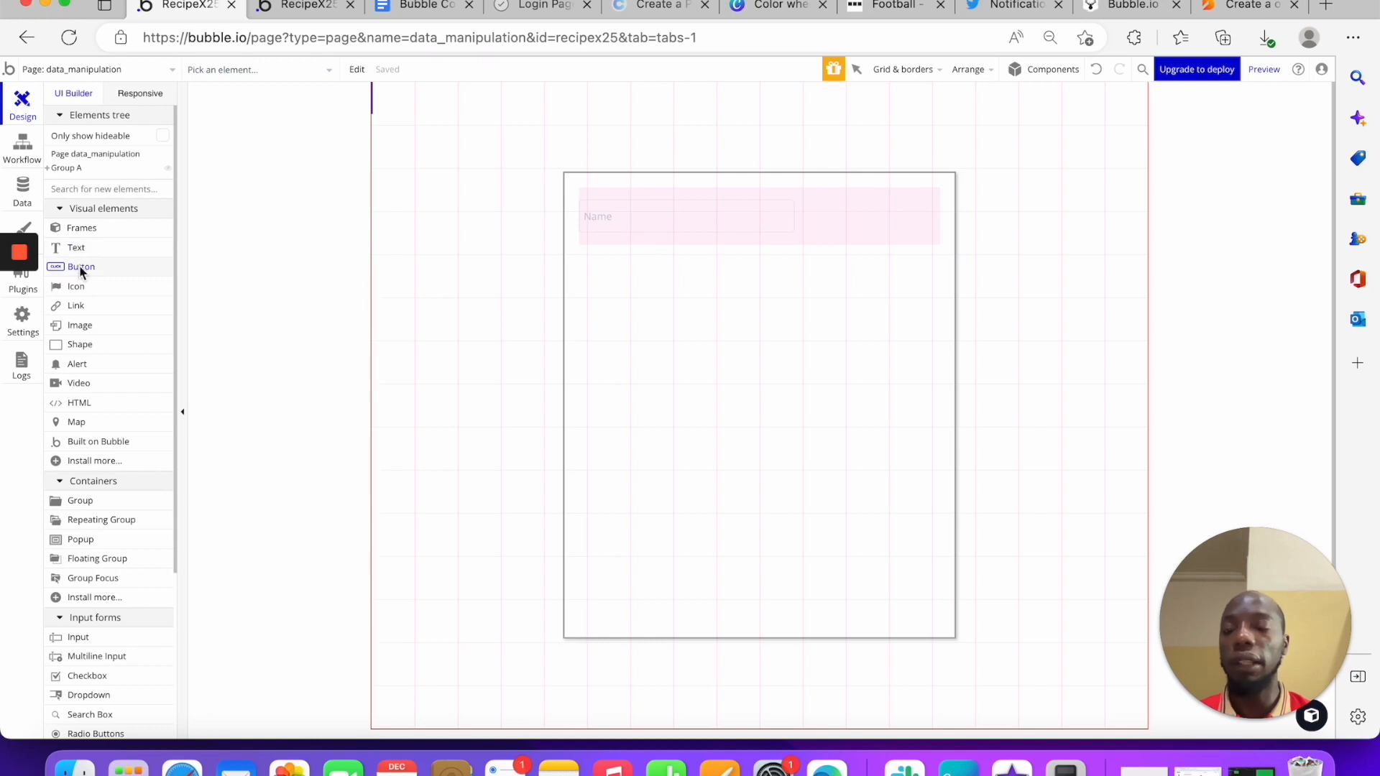
{"action": "left_click", "coordinate": [81, 247]}
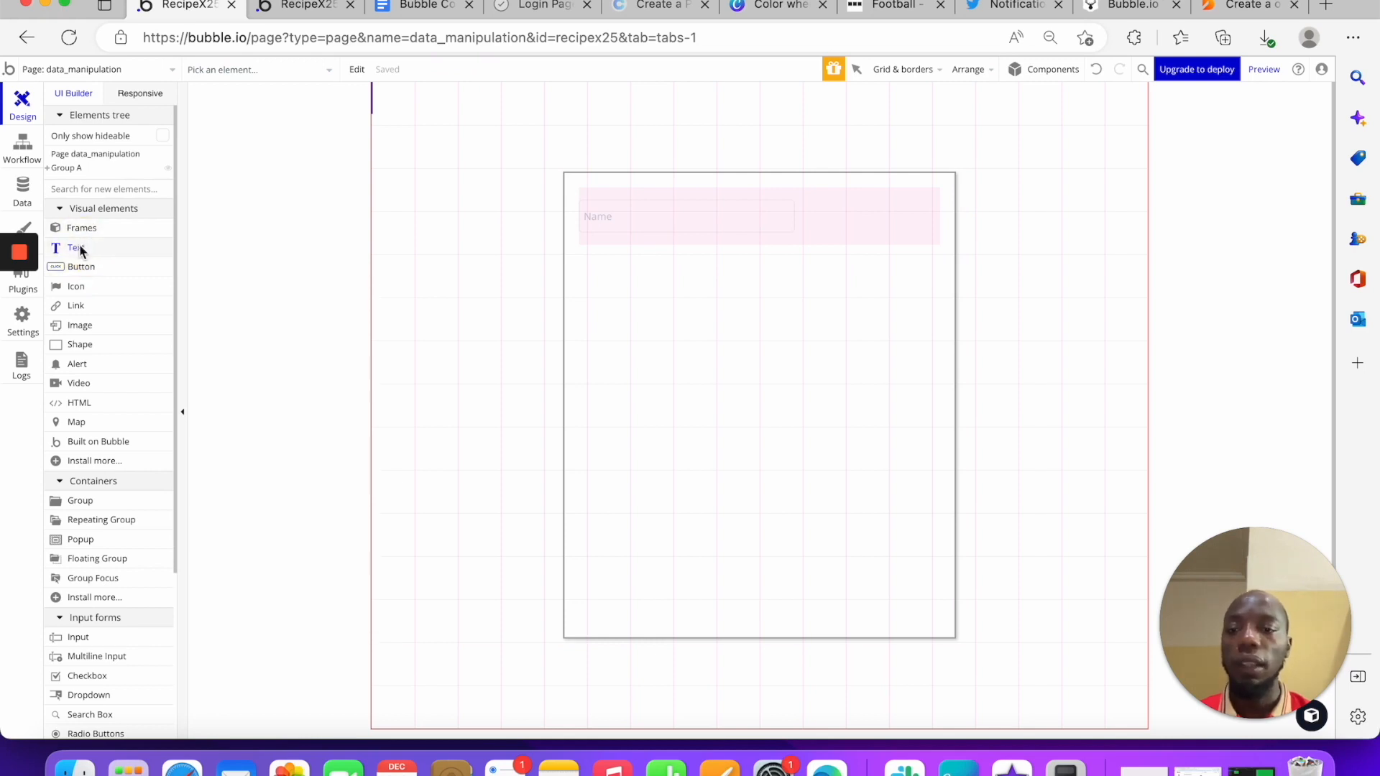
{"action": "left_click_drag", "start_coordinate": [824, 206], "coordinate": [924, 230]}
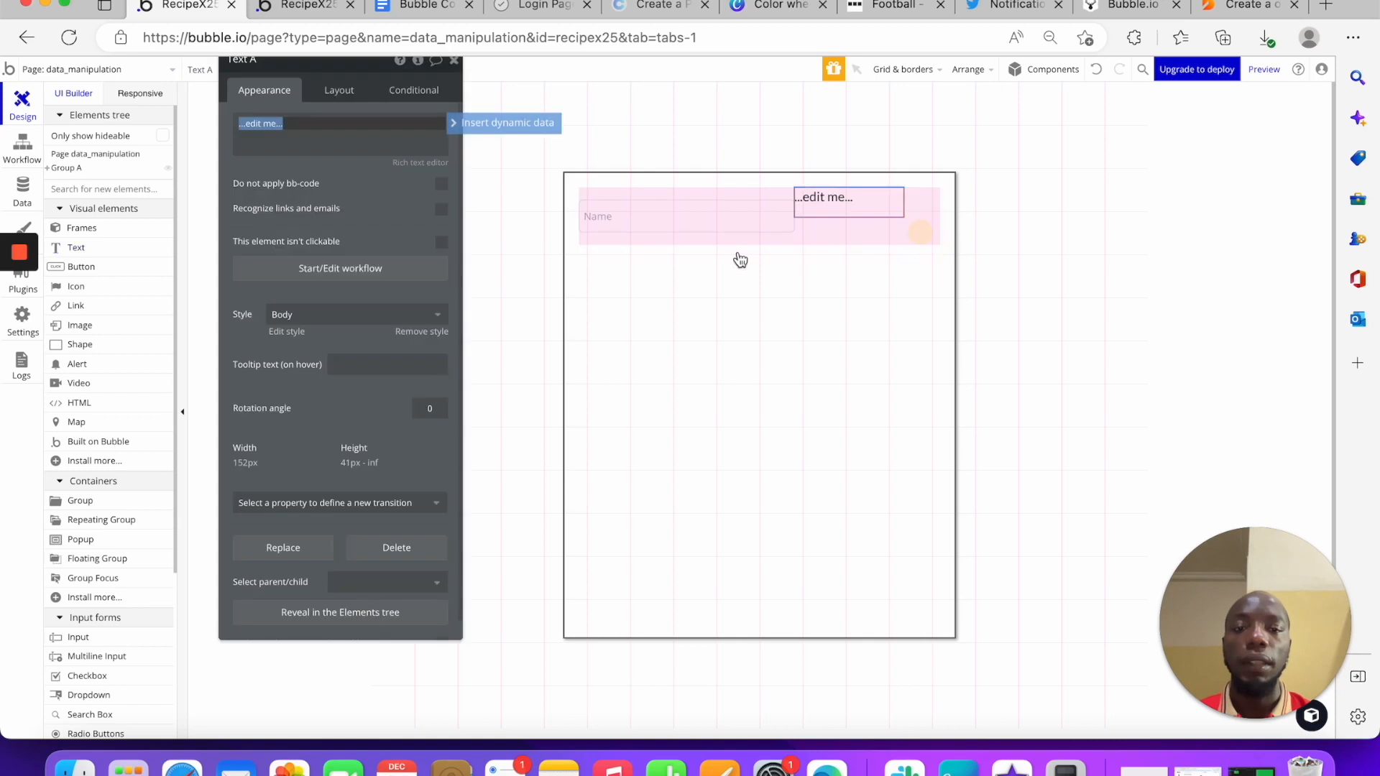
{"action": "left_click", "coordinate": [343, 91]}
{"action": "left_click", "coordinate": [395, 203]}
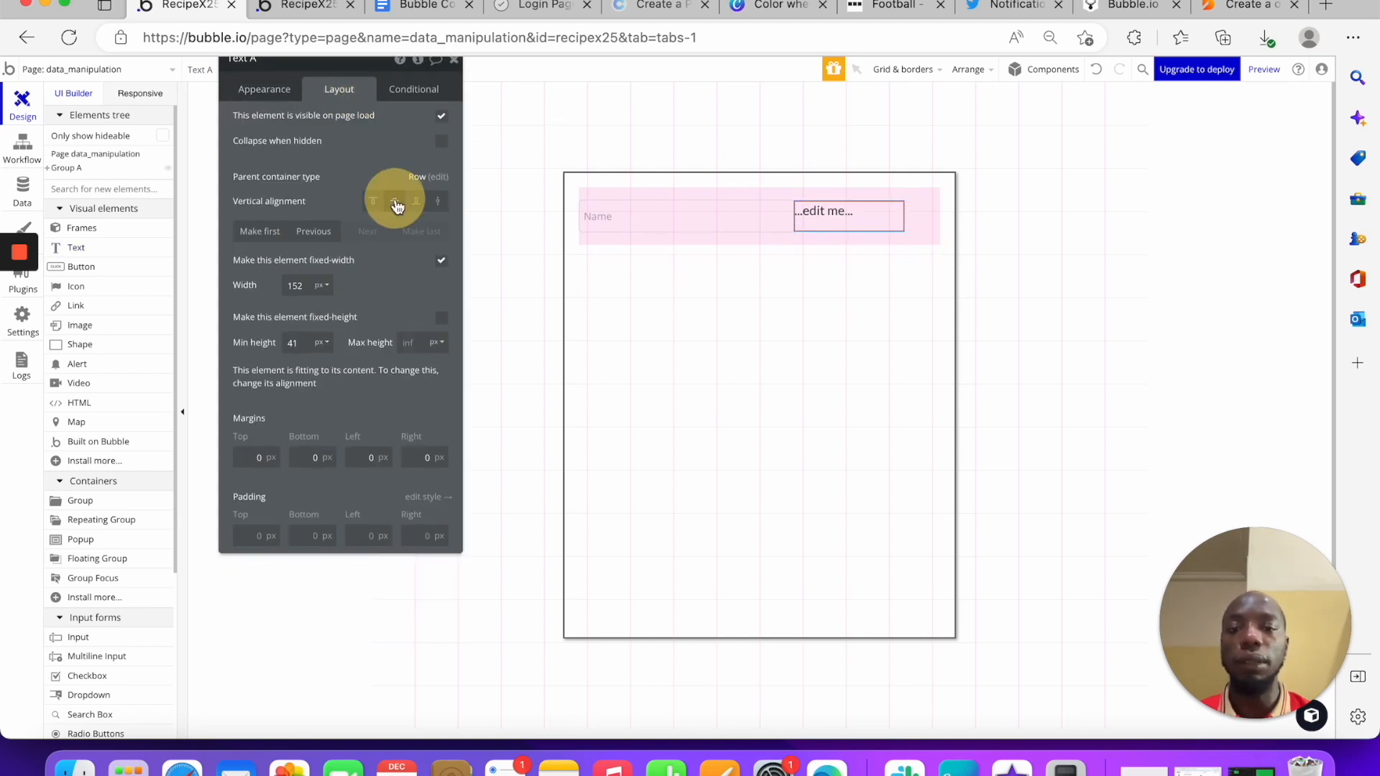
Replace the new text element's content with "Recipe Name"
{"action": "left_click", "coordinate": [284, 89]}
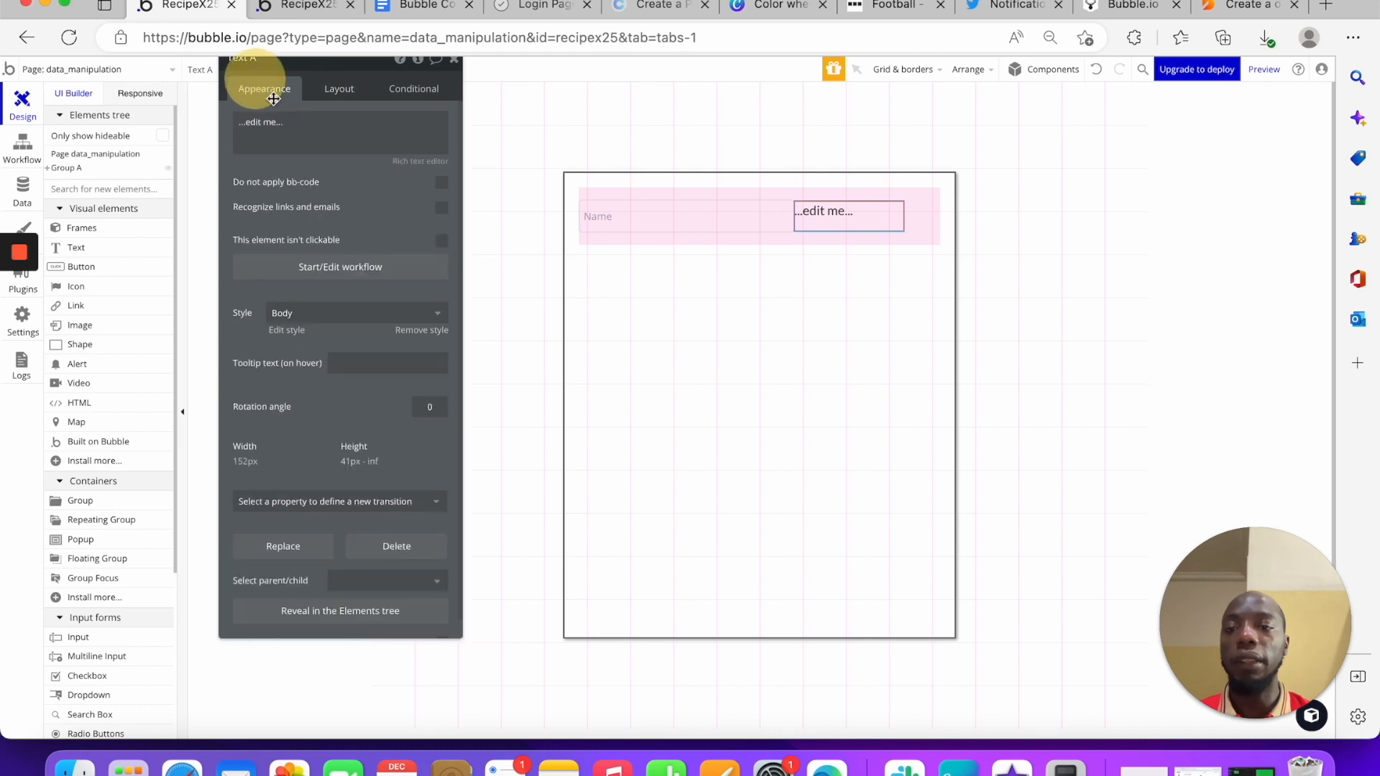
{"action": "left_click", "coordinate": [309, 129]}
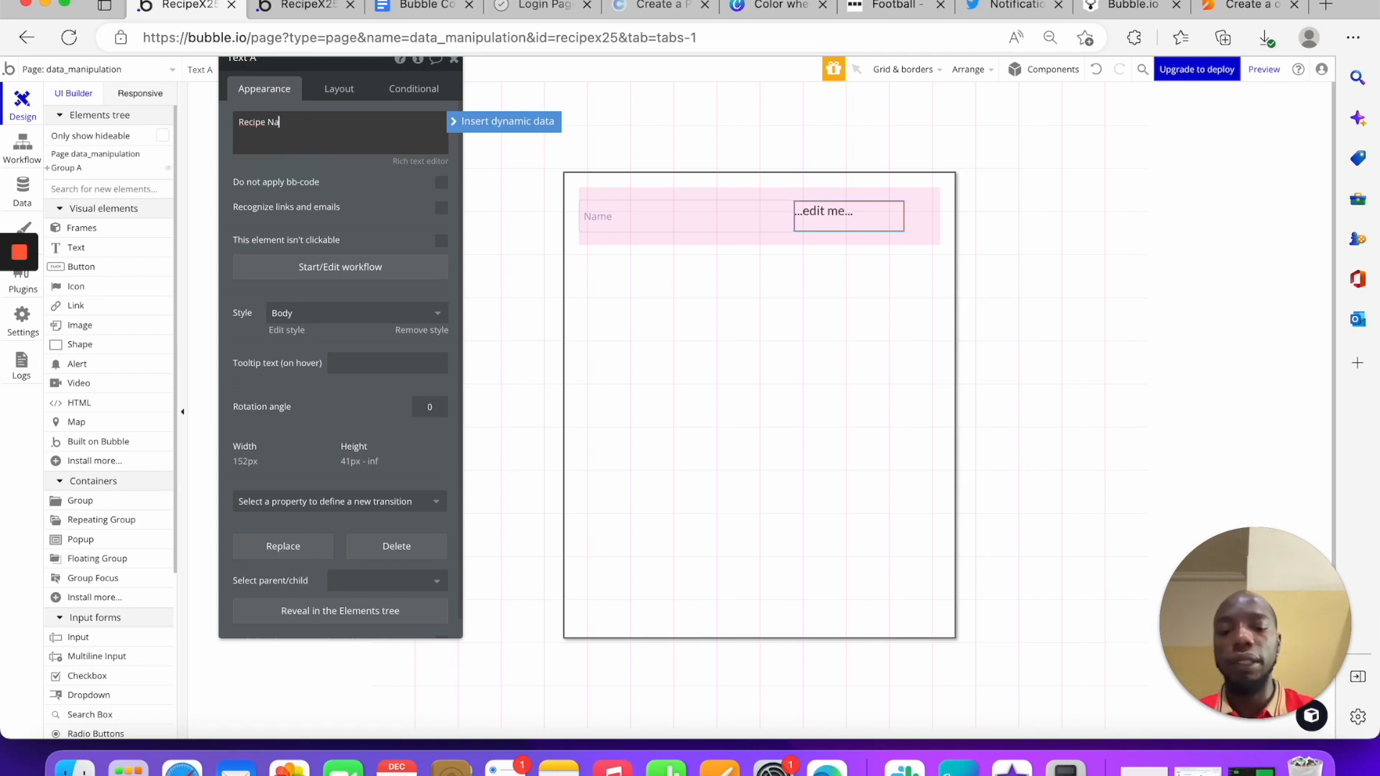
{"action": "left_click", "coordinate": [785, 283]}
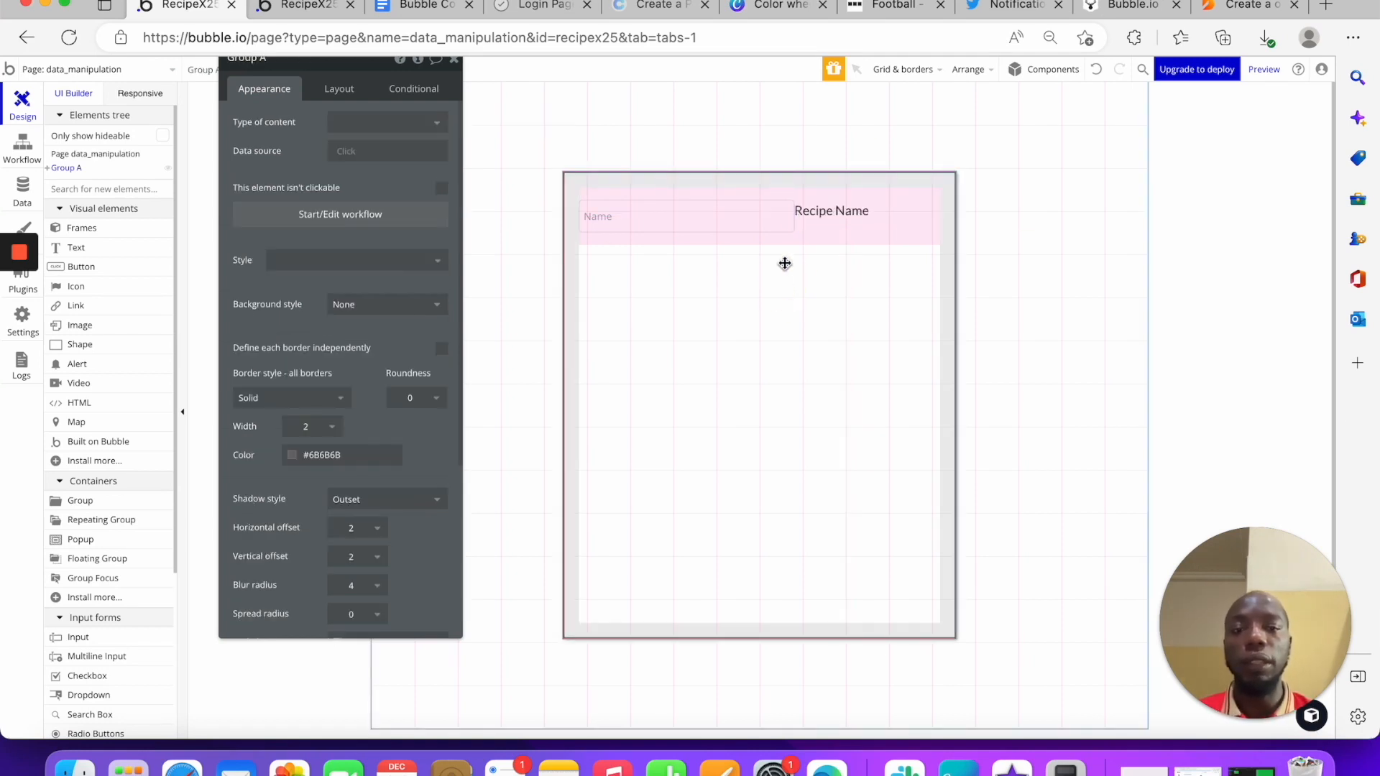
Apply gap spacing between the pink group's elements with a row gap of 20 px and a column gap of 20 px
{"action": "left_click", "coordinate": [810, 214]}
{"action": "left_click", "coordinate": [638, 192]}
{"action": "left_click", "coordinate": [666, 216]}
{"action": "left_click", "coordinate": [805, 239]}
{"action": "left_click", "coordinate": [338, 86]}
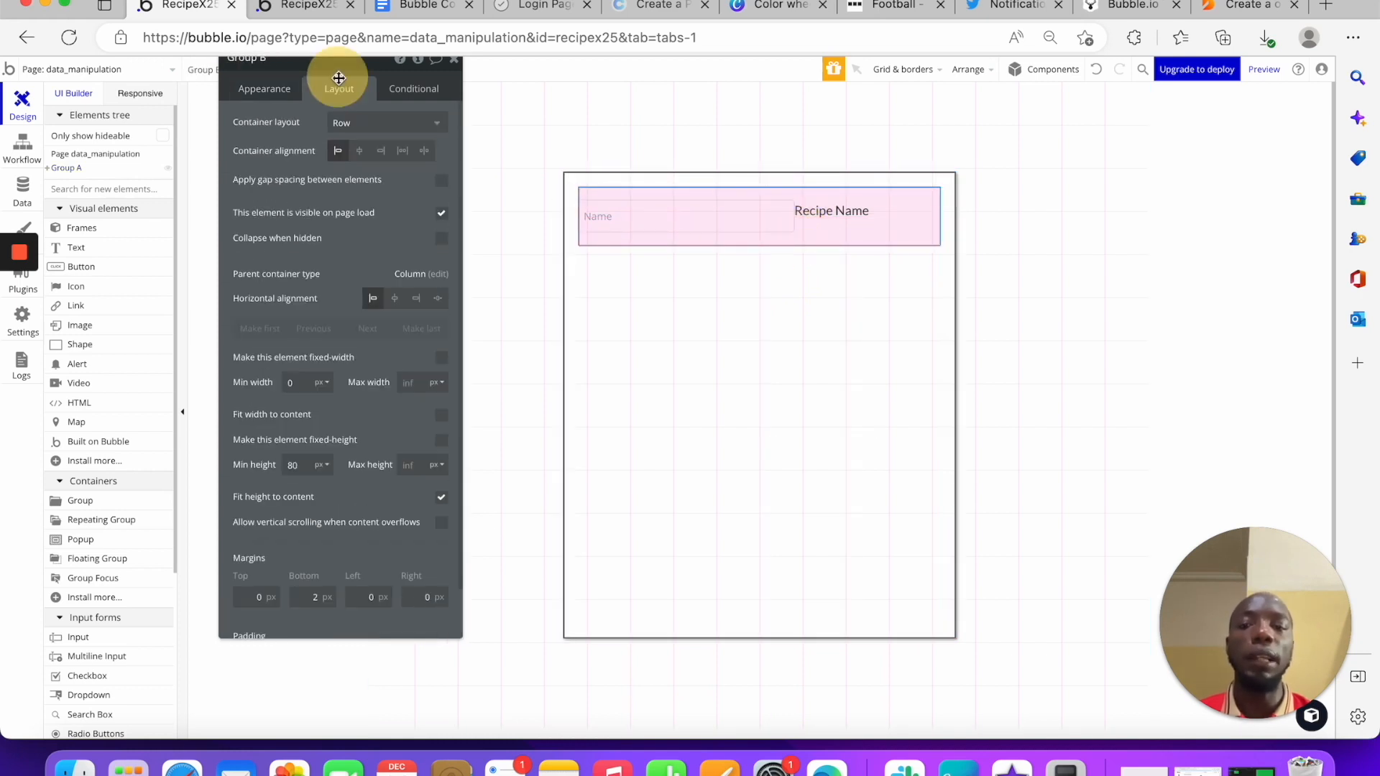
{"action": "left_click", "coordinate": [445, 179]}
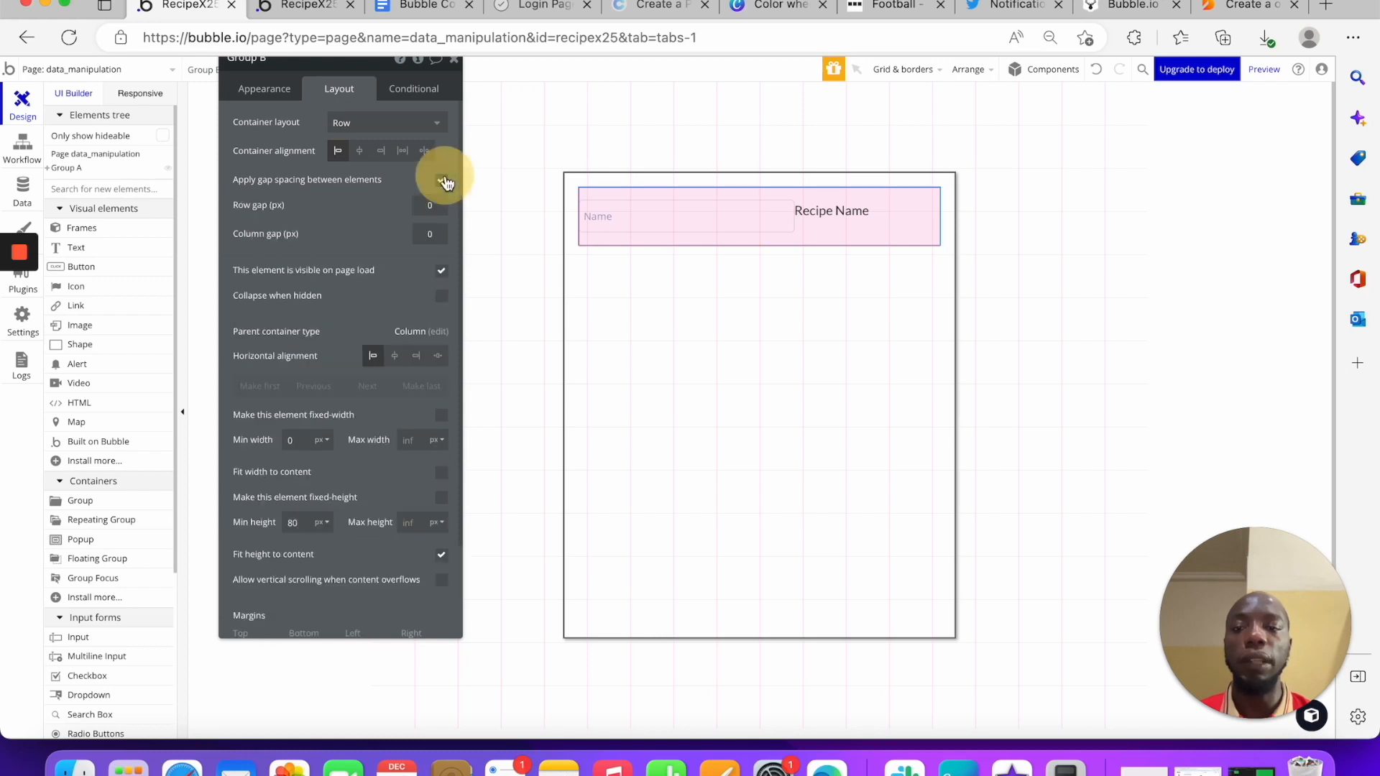
{"action": "left_click", "coordinate": [426, 232]}
{"action": "left_click", "coordinate": [430, 204]}
{"action": "type", "text": "20"}
{"action": "left_click", "coordinate": [439, 231]}
{"action": "type", "text": "20"}
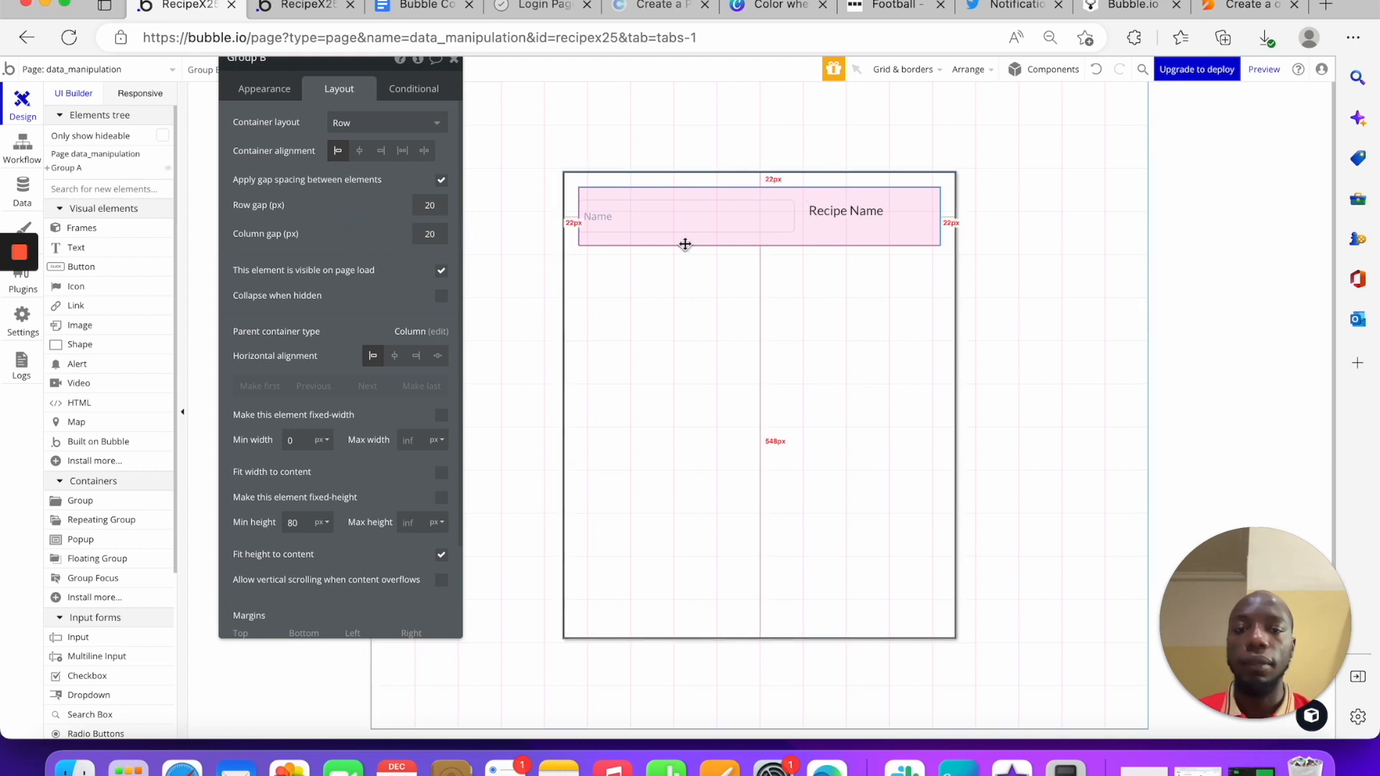
{"action": "left_click", "coordinate": [437, 199]}
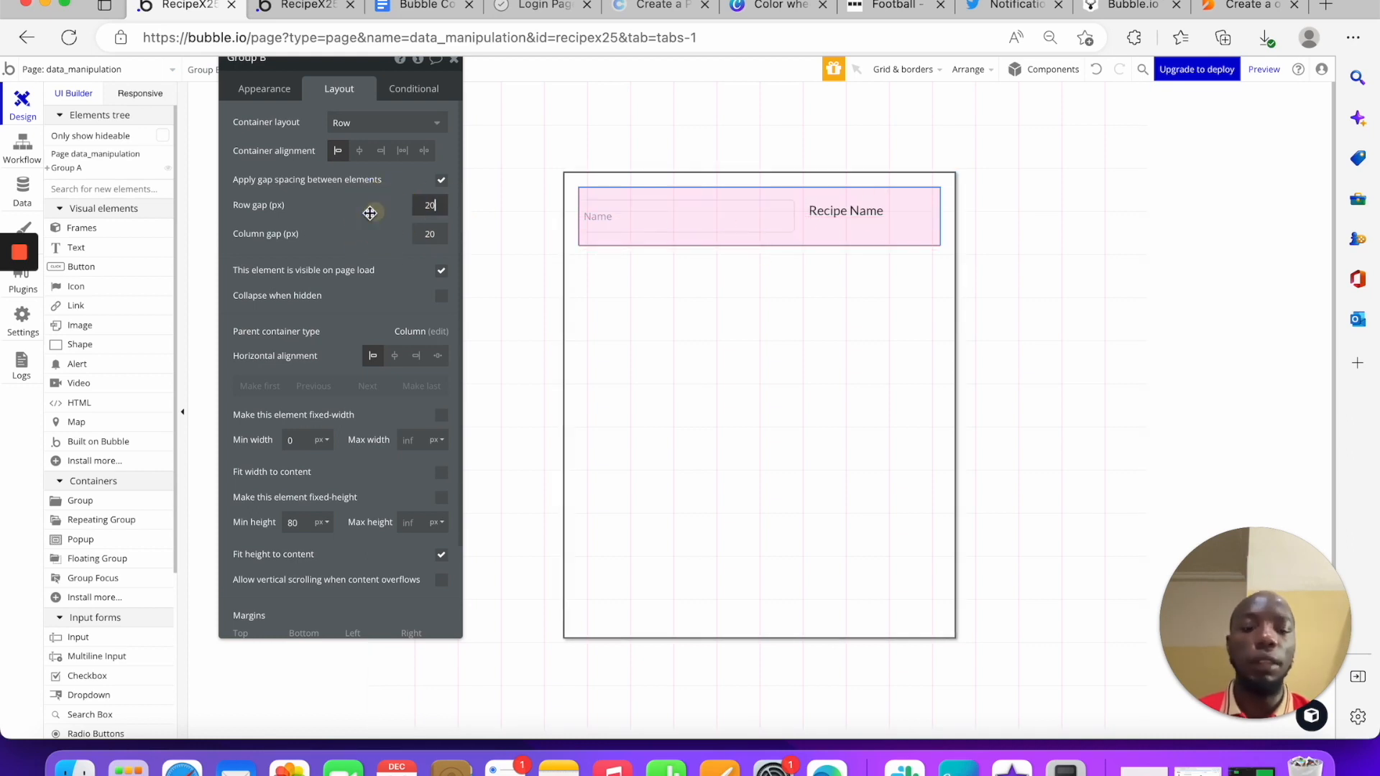
{"action": "left_click", "coordinate": [375, 214]}
Remove the Body style from the Recipe Name text element and centre its text vertically
{"action": "left_click", "coordinate": [866, 214]}
{"action": "left_click", "coordinate": [789, 235]}
{"action": "left_click", "coordinate": [827, 213]}
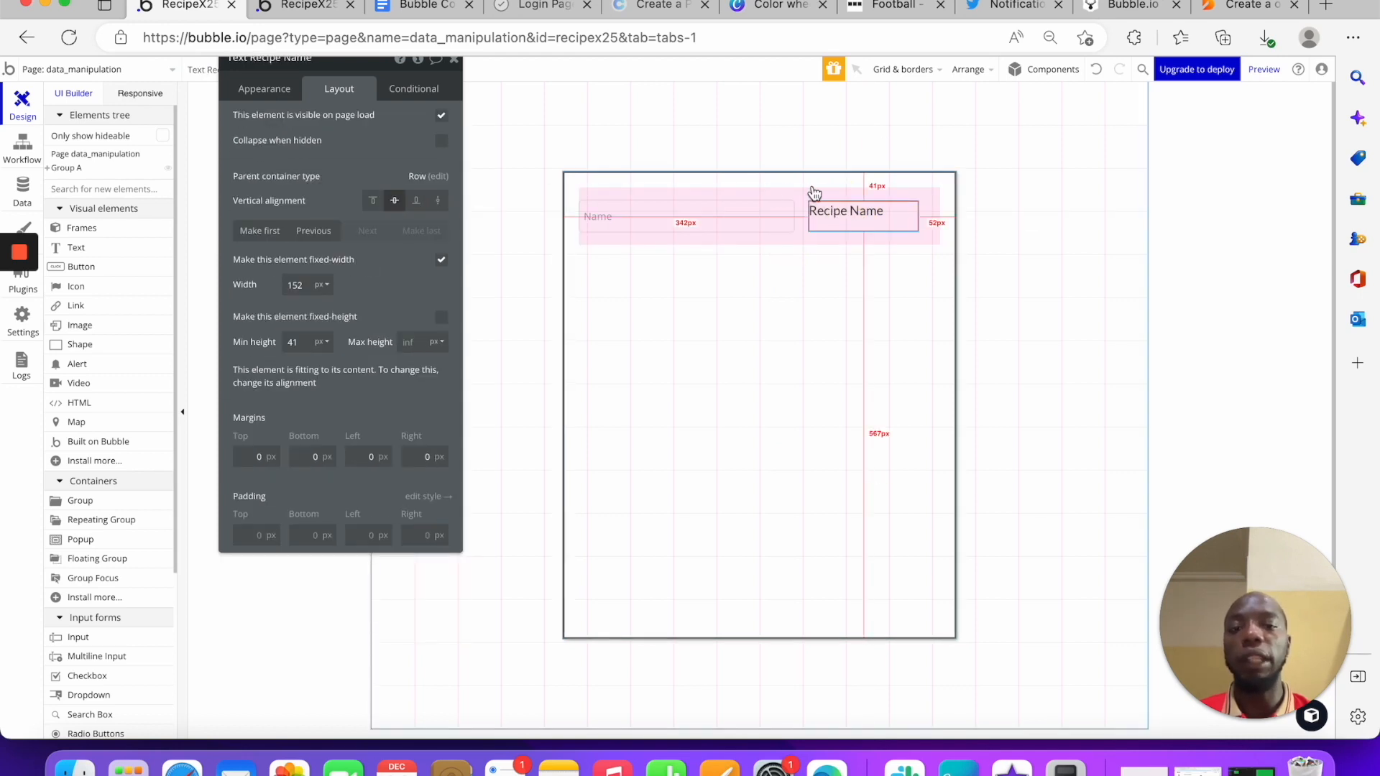
{"action": "left_click", "coordinate": [890, 249]}
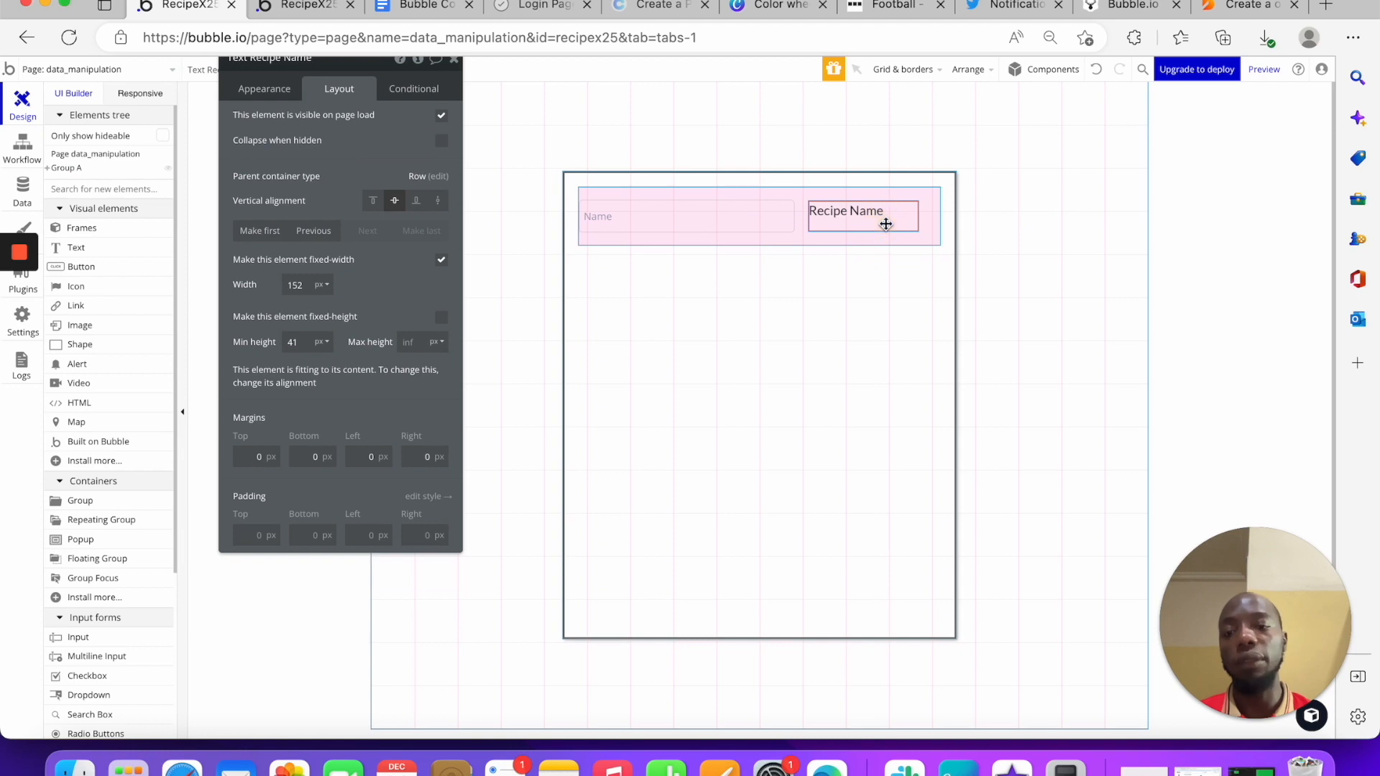
{"action": "left_click", "coordinate": [284, 97]}
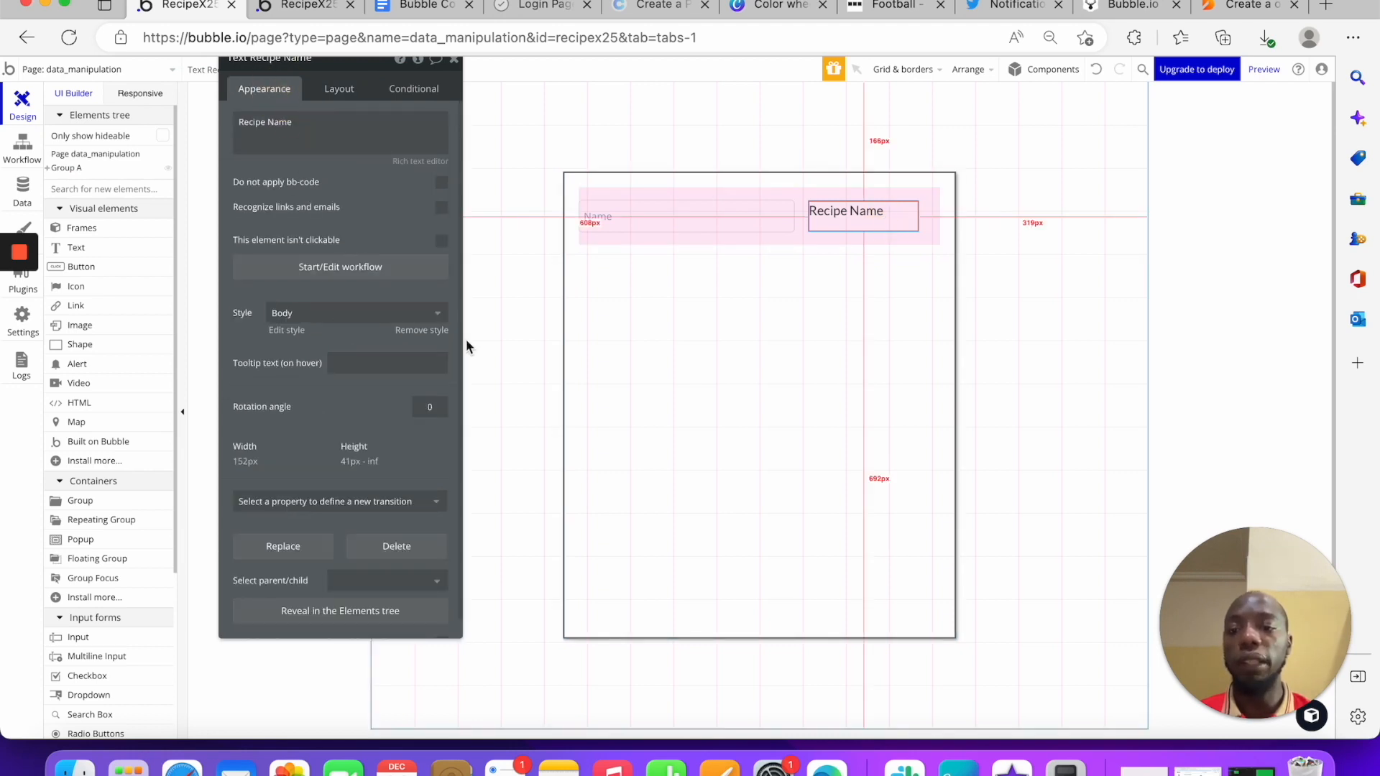
{"action": "left_click", "coordinate": [421, 328]}
{"action": "scroll", "coordinate": [424, 345], "scroll_direction": "down", "scroll_amount": 3}
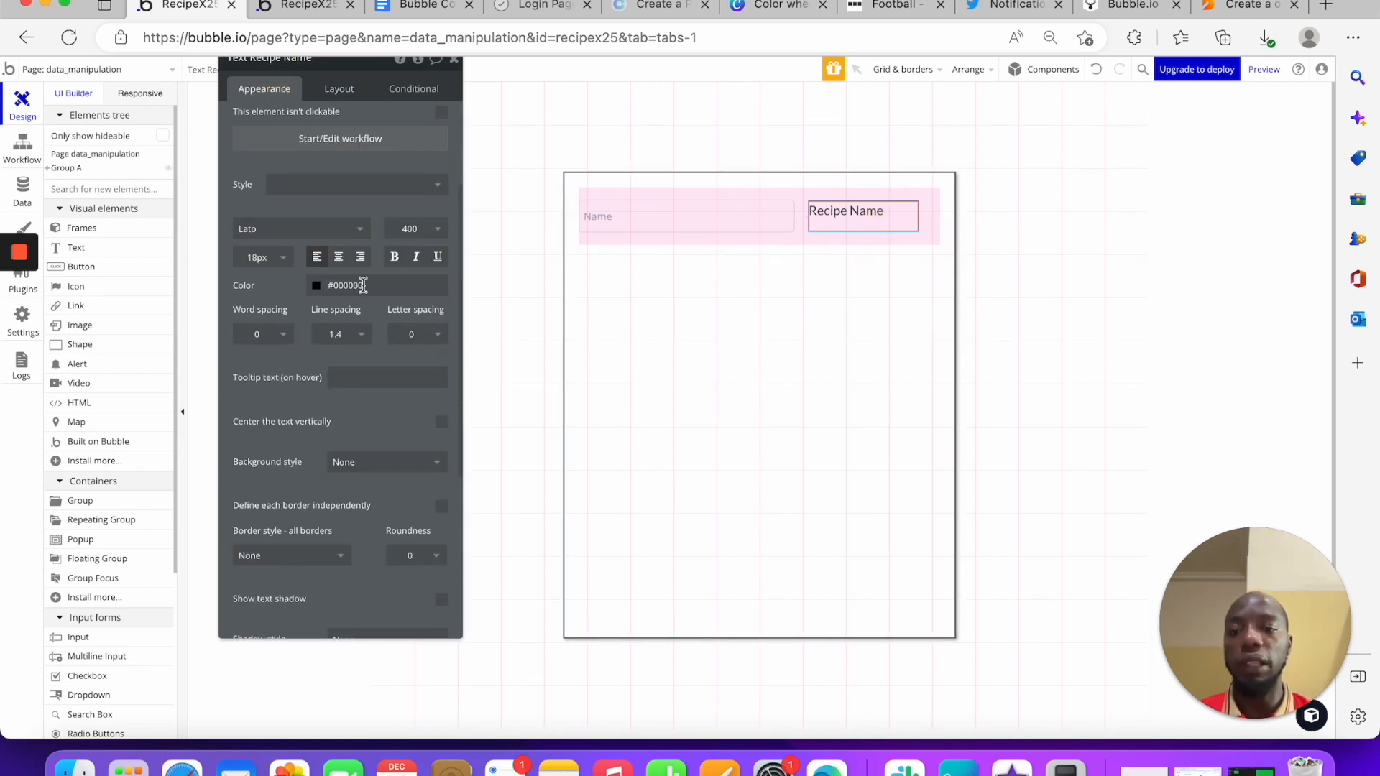
{"action": "left_click", "coordinate": [441, 422]}
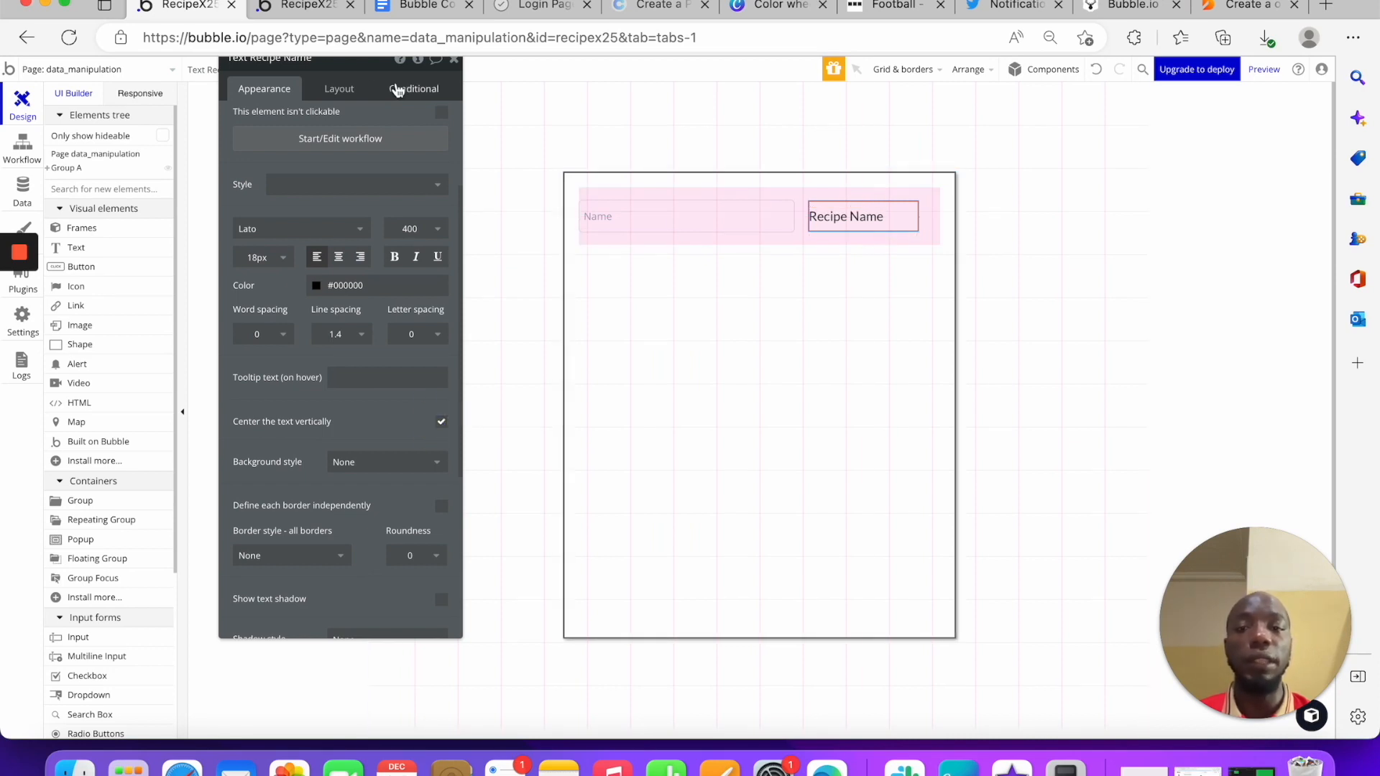
Set the Recipe Name text element's minimum height to 0 px
{"action": "left_click", "coordinate": [340, 89]}
{"action": "double_click", "coordinate": [294, 340]}
{"action": "left_click", "coordinate": [352, 304]}
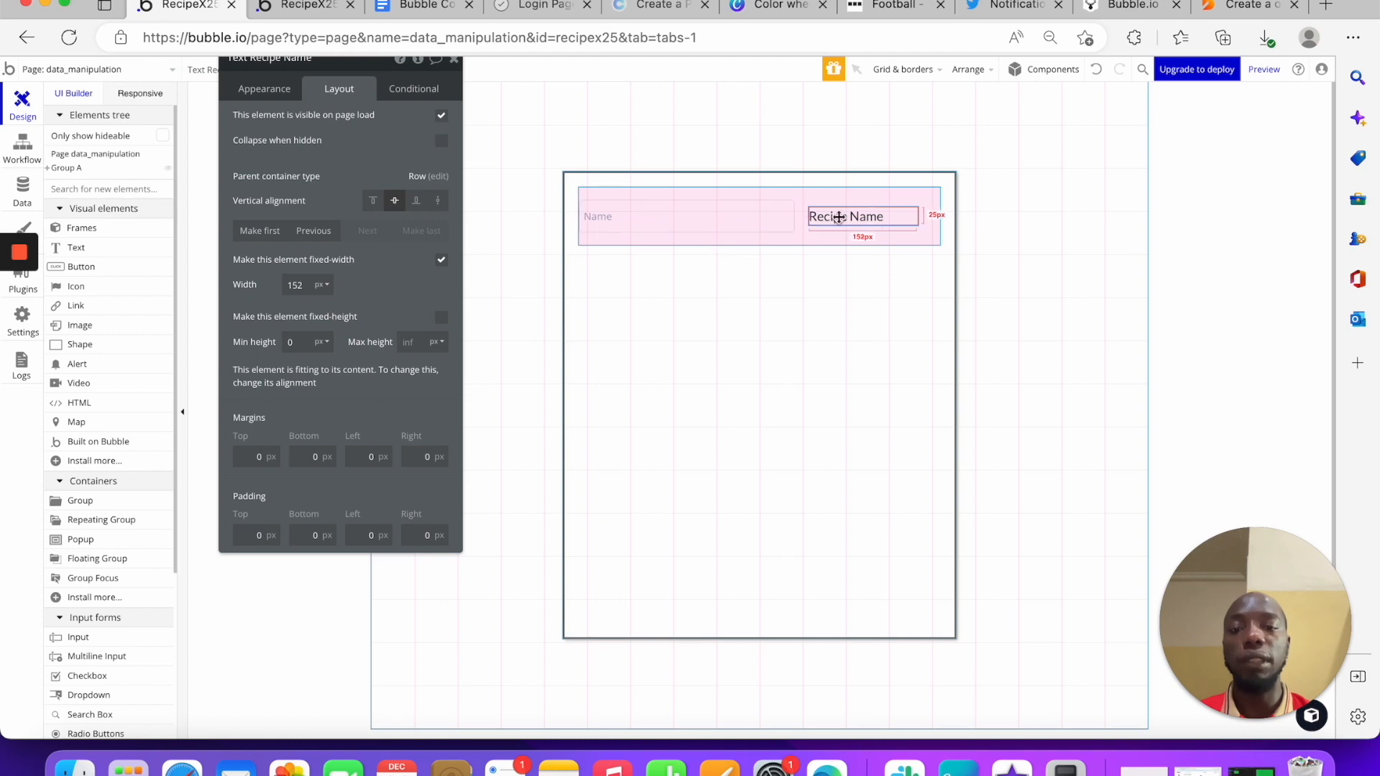
Make the Recipe Name text the first element in its row, ahead of the Name input
{"action": "left_click_drag", "start_coordinate": [382, 130], "coordinate": [400, 240]}
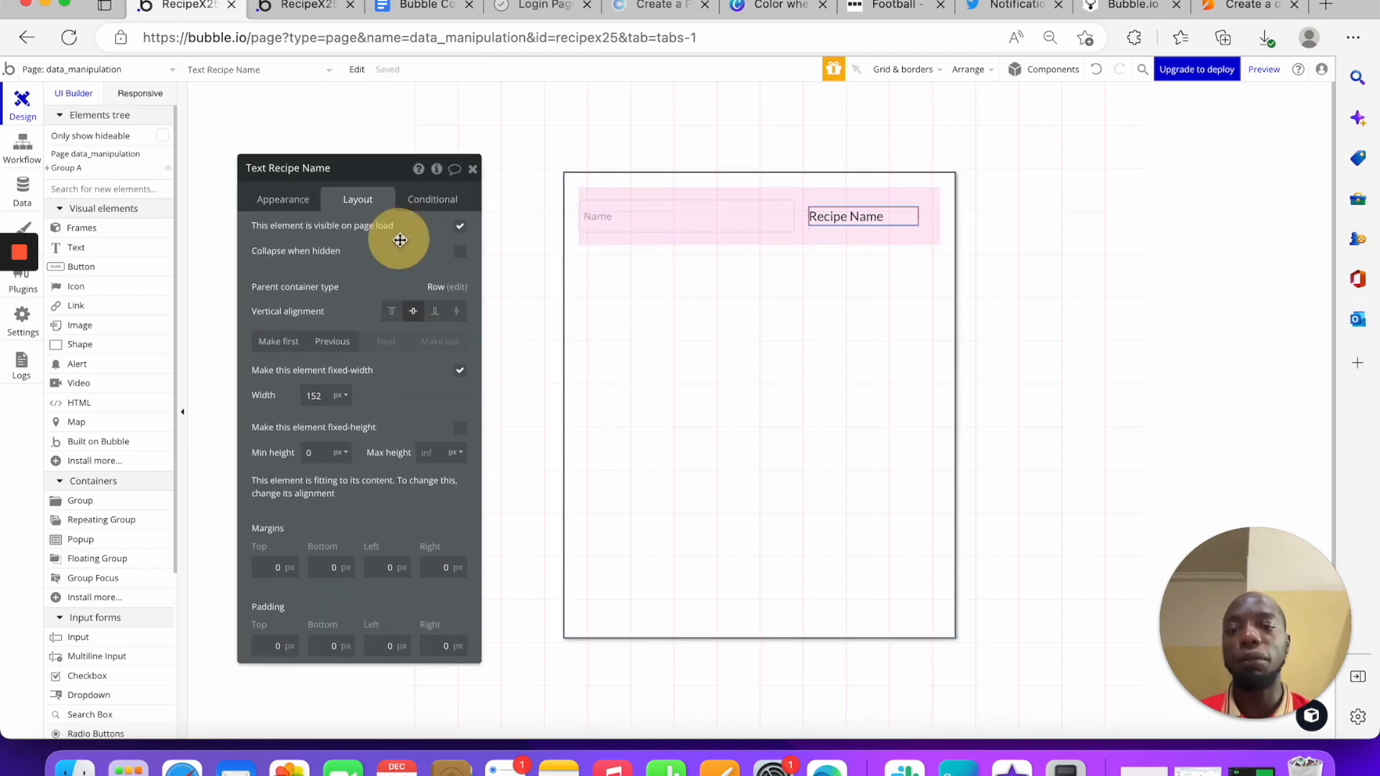
{"action": "left_click", "coordinate": [295, 344]}
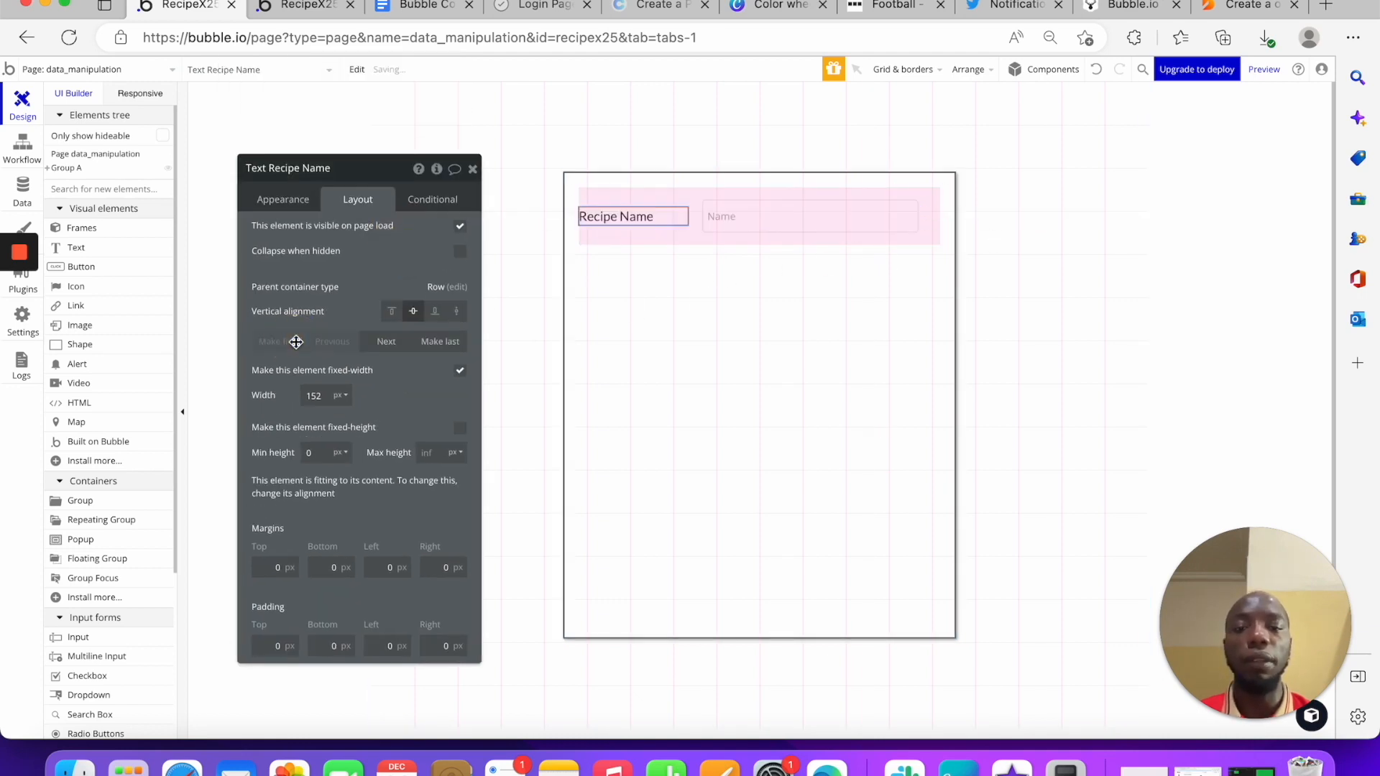
{"action": "left_click", "coordinate": [439, 341]}
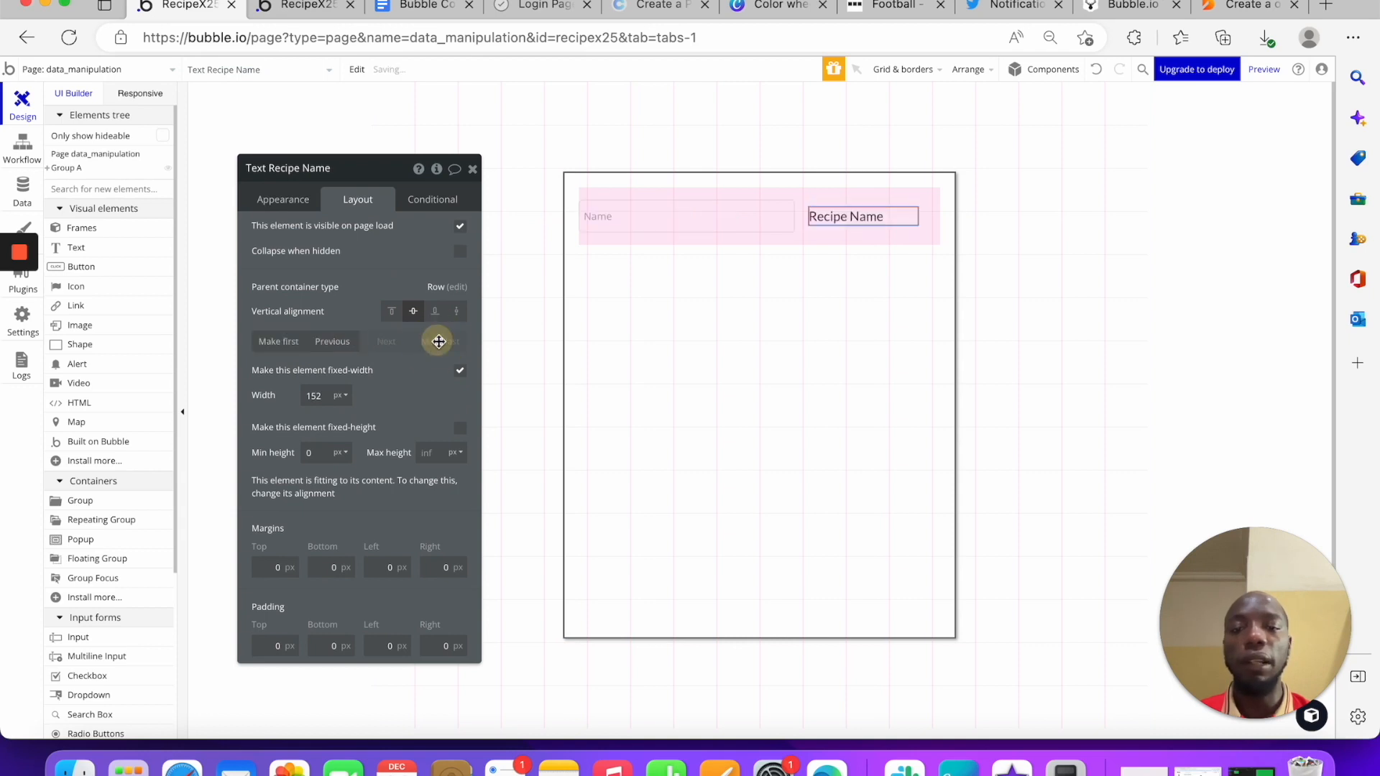
{"action": "left_click", "coordinate": [279, 334]}
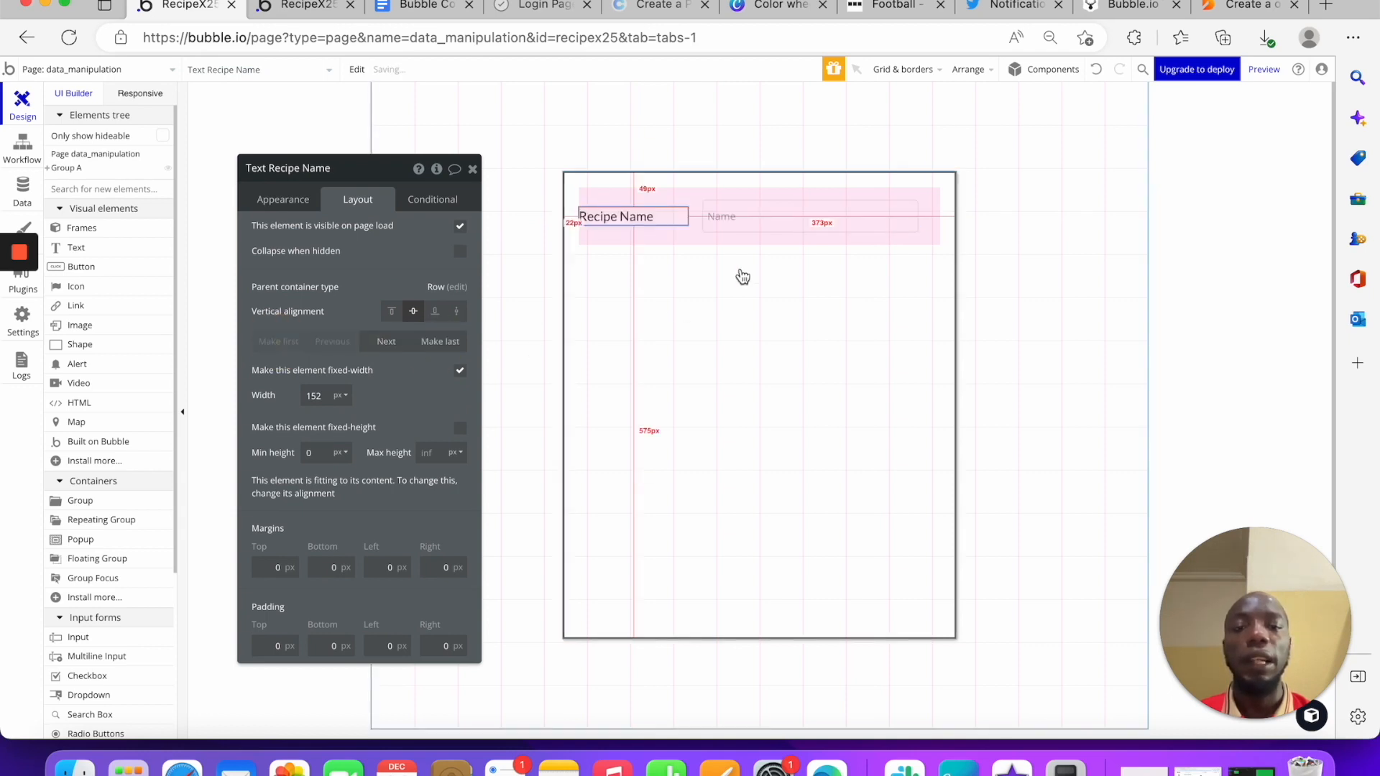
{"action": "left_click", "coordinate": [810, 292]}
{"action": "left_click", "coordinate": [621, 213]}
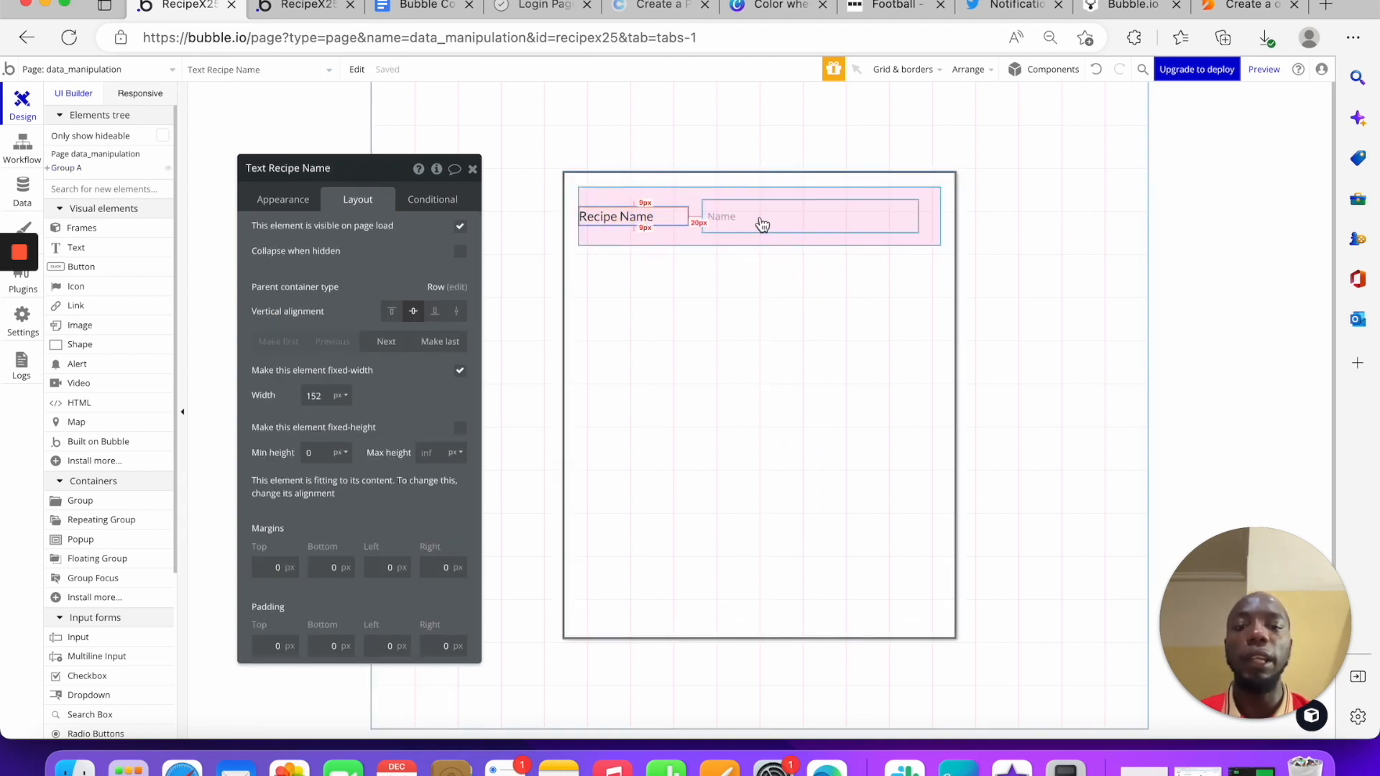
Duplicate the pink group containing the Recipe Name text and Name input
{"action": "left_click", "coordinate": [758, 223]}
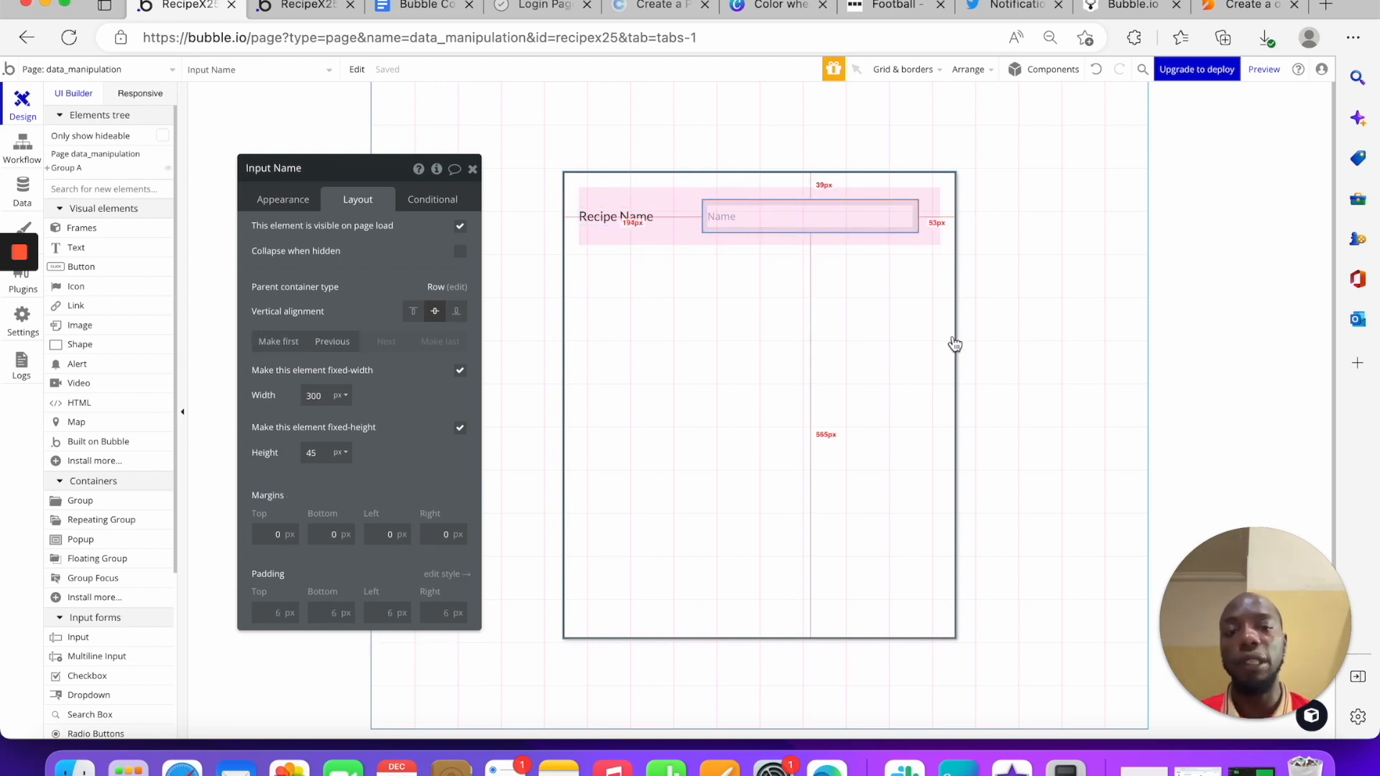
{"action": "left_click", "coordinate": [930, 229]}
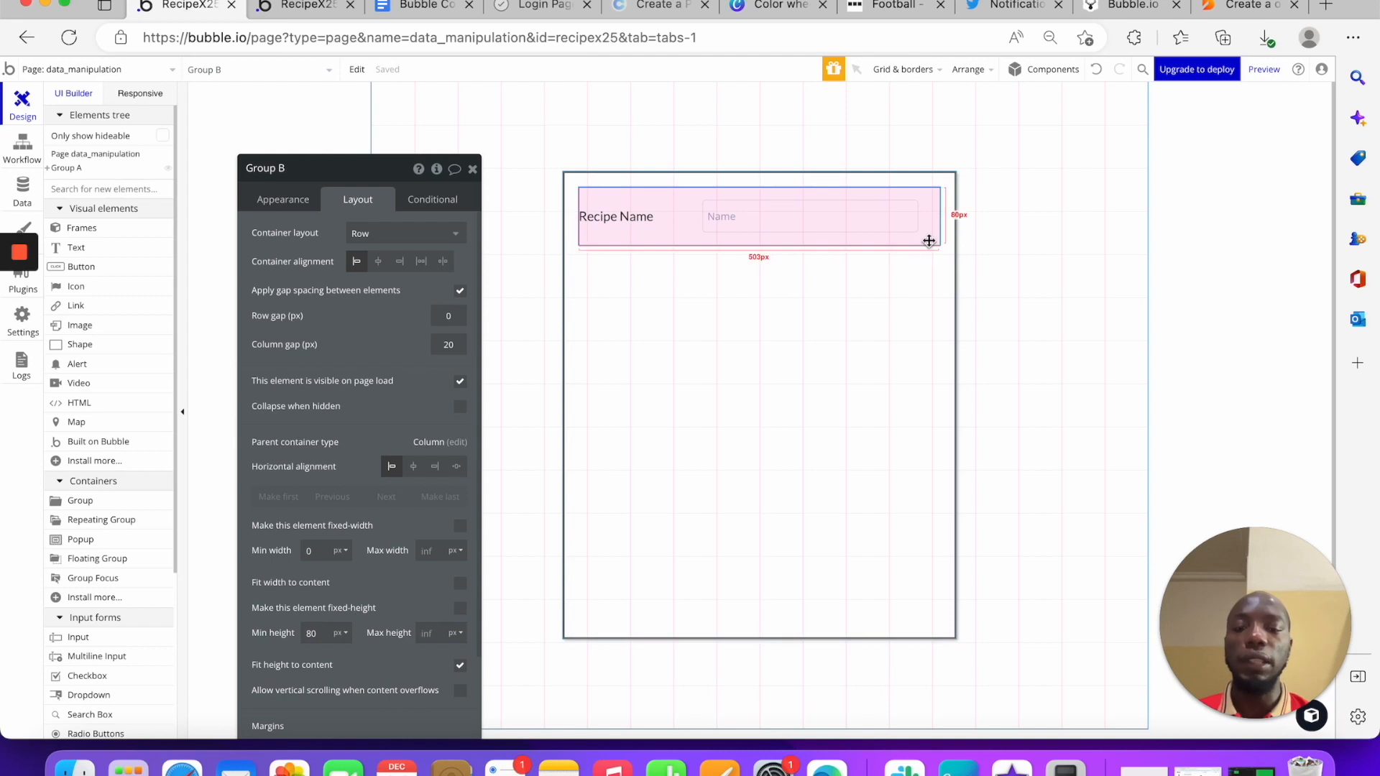
{"action": "key", "text": "super+d"}
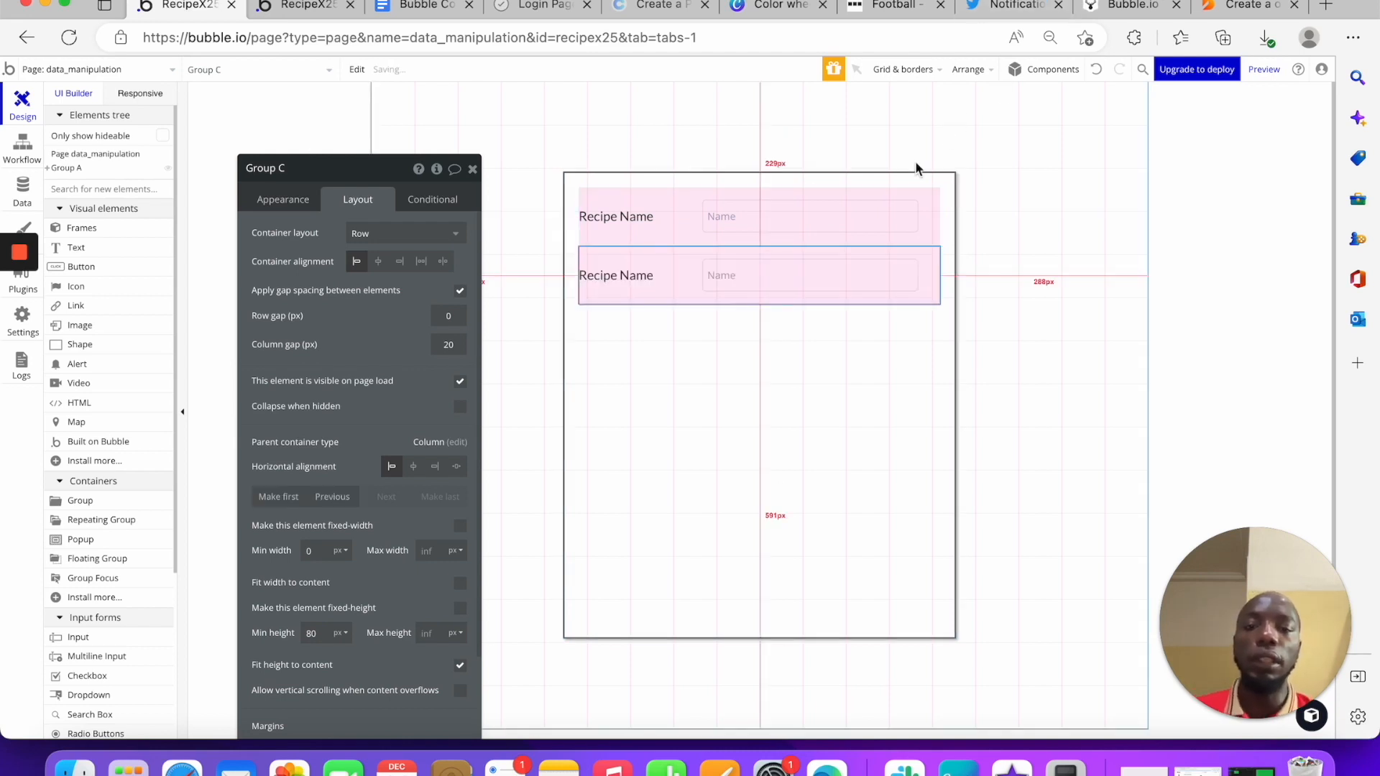
Apply gap spacing between elements in the bordered form group with a row gap of 20 px
{"action": "left_click", "coordinate": [732, 360]}
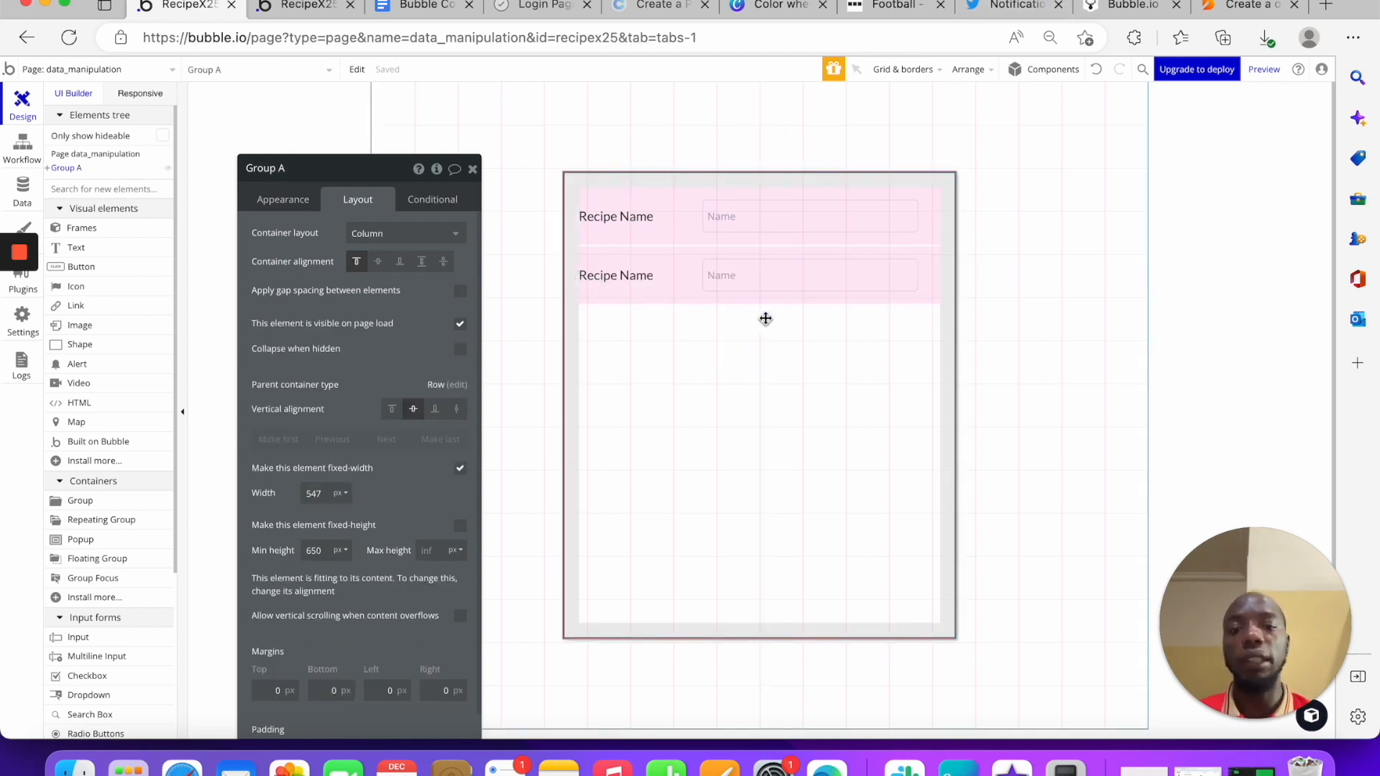
{"action": "left_click", "coordinate": [841, 391]}
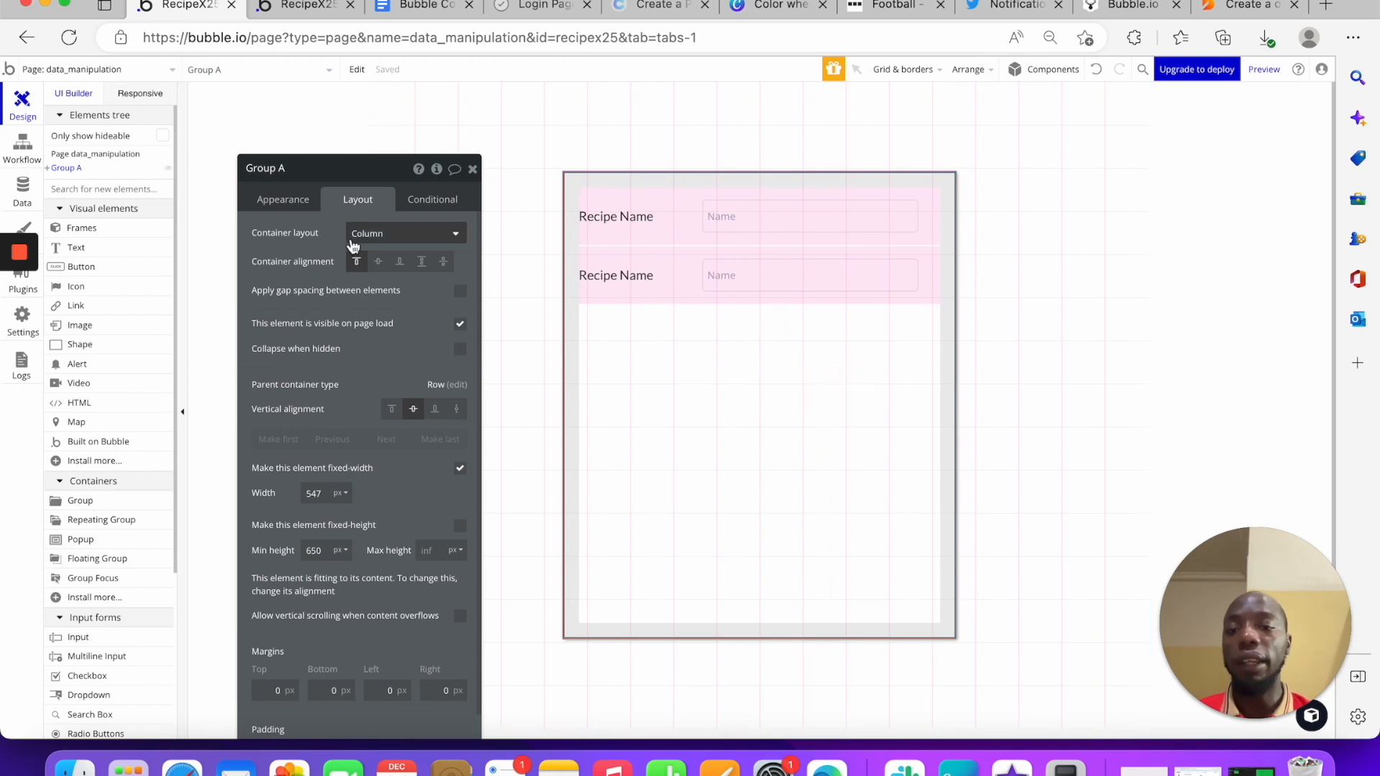
{"action": "left_click", "coordinate": [460, 290]}
{"action": "left_click_drag", "start_coordinate": [452, 317], "coordinate": [386, 321]}
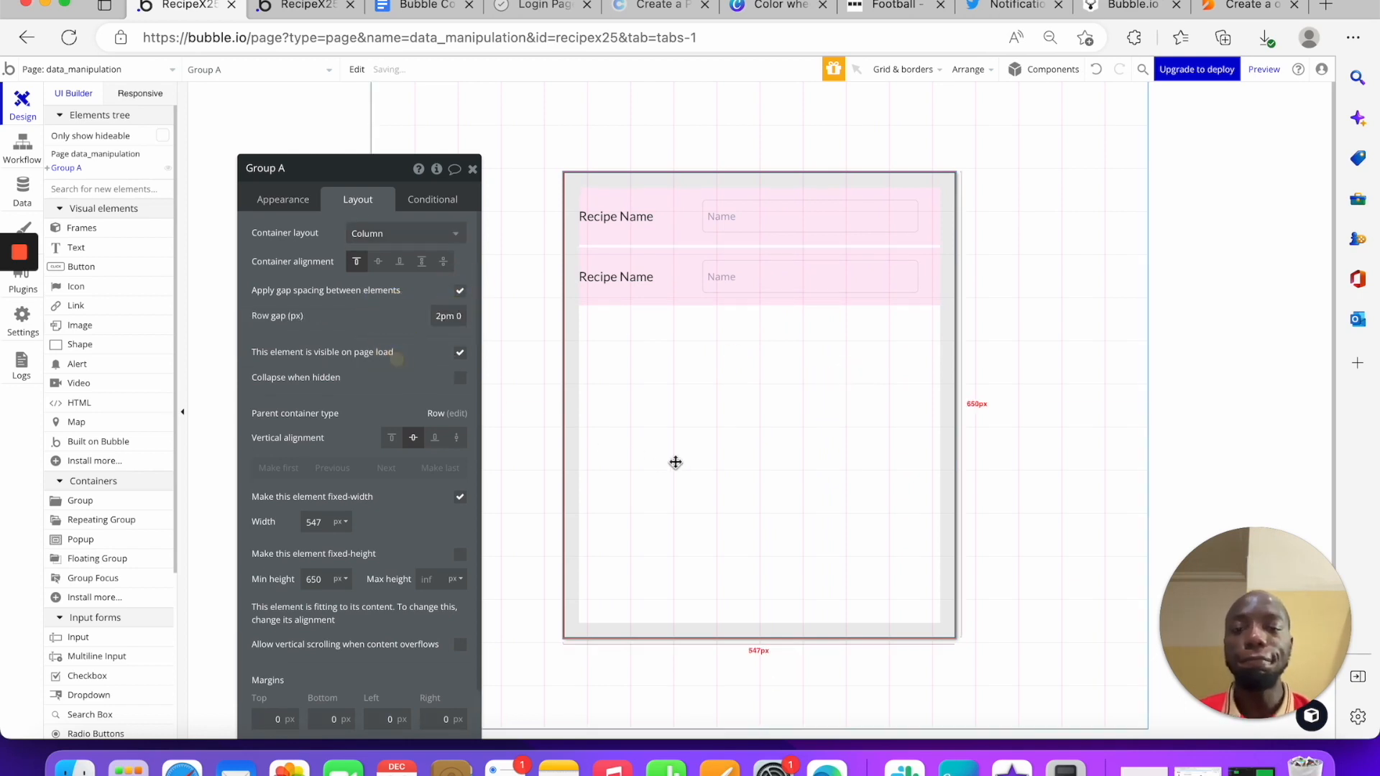
{"action": "left_click", "coordinate": [446, 314]}
{"action": "double_click", "coordinate": [446, 315]}
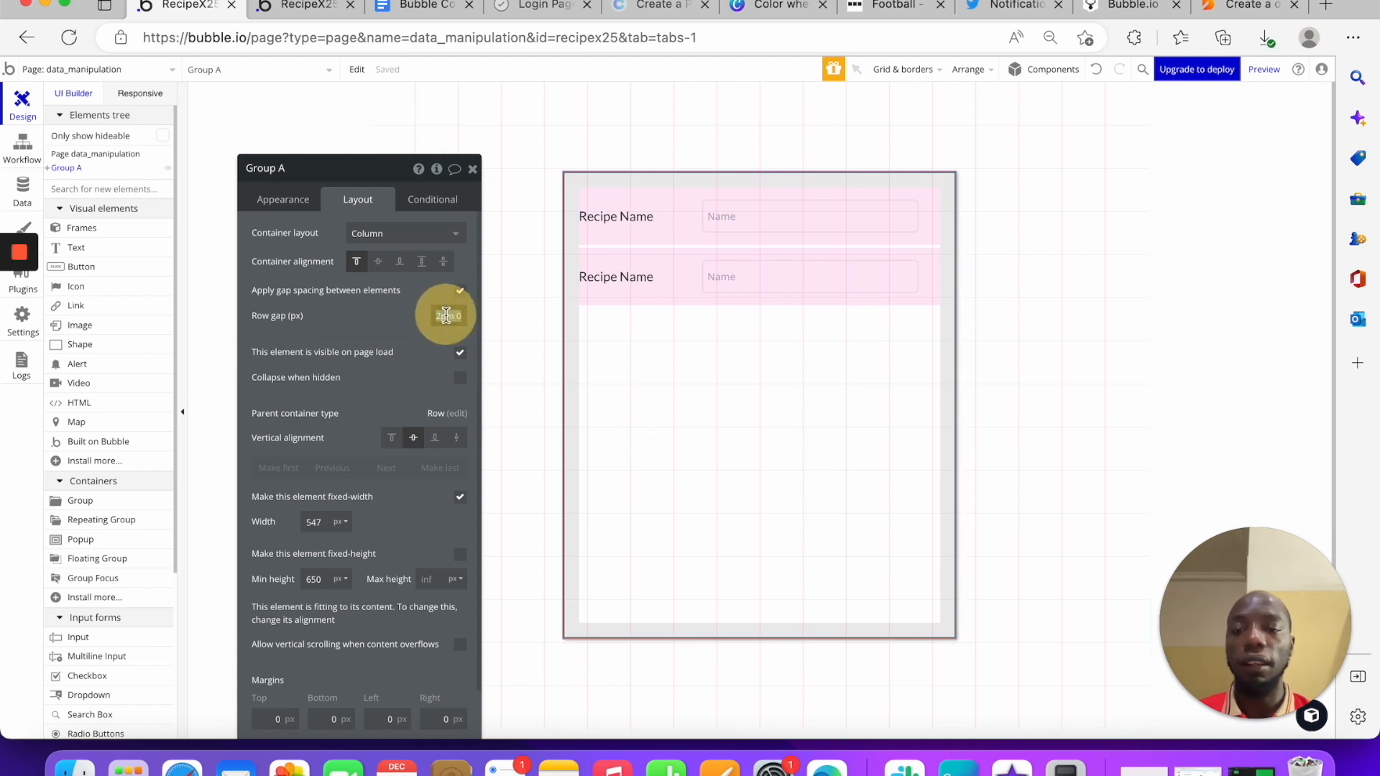
{"action": "type", "text": "20"}
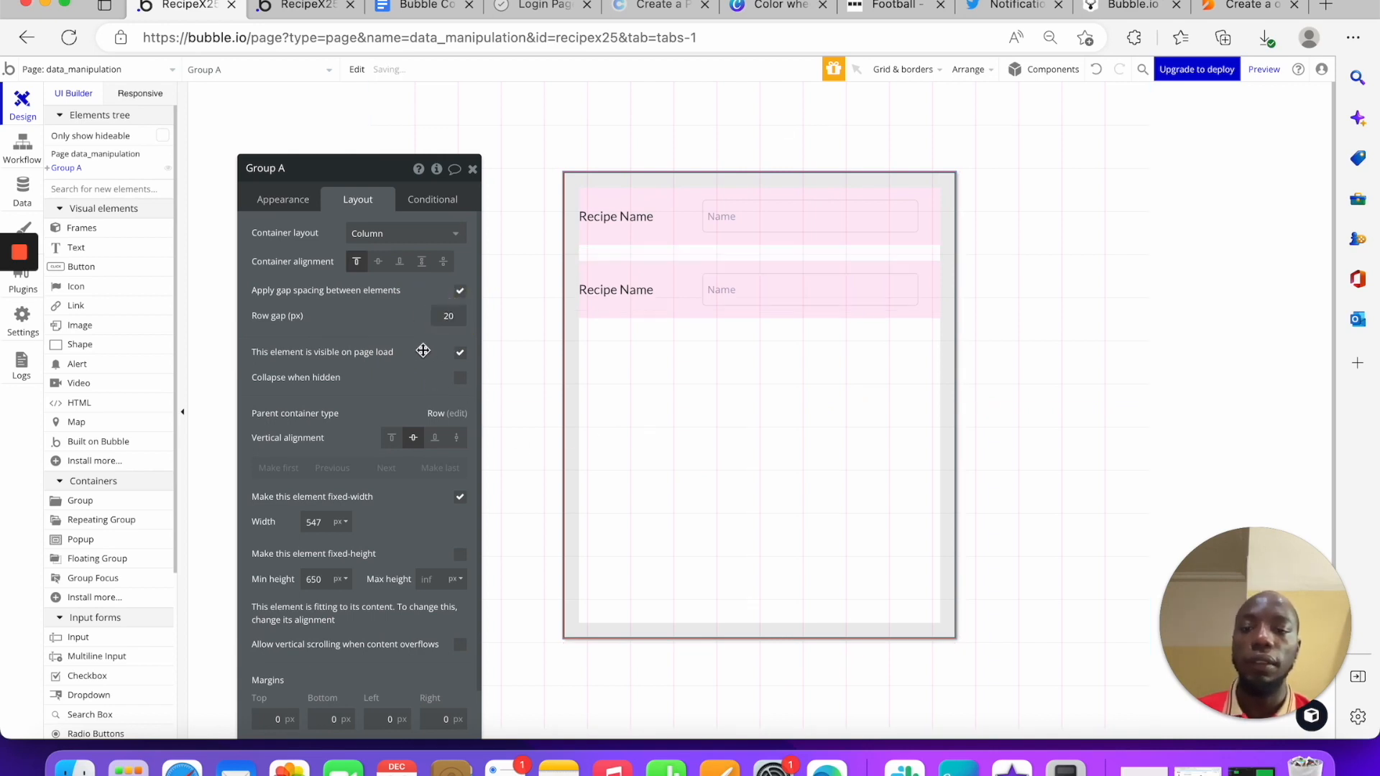
{"action": "left_click", "coordinate": [1068, 313]}
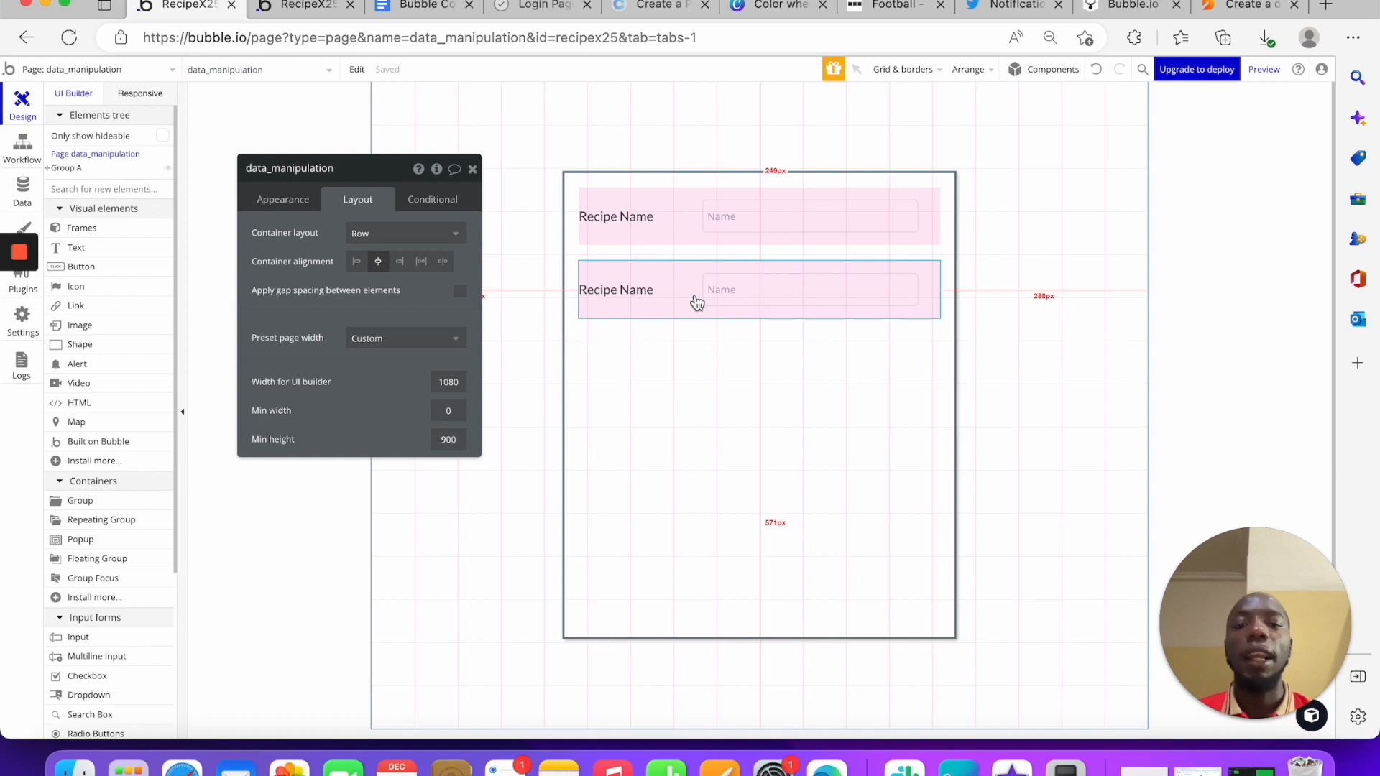
Set the duplicated pink group's container layout to Column and make it the first group in the form
{"action": "left_click", "coordinate": [671, 268]}
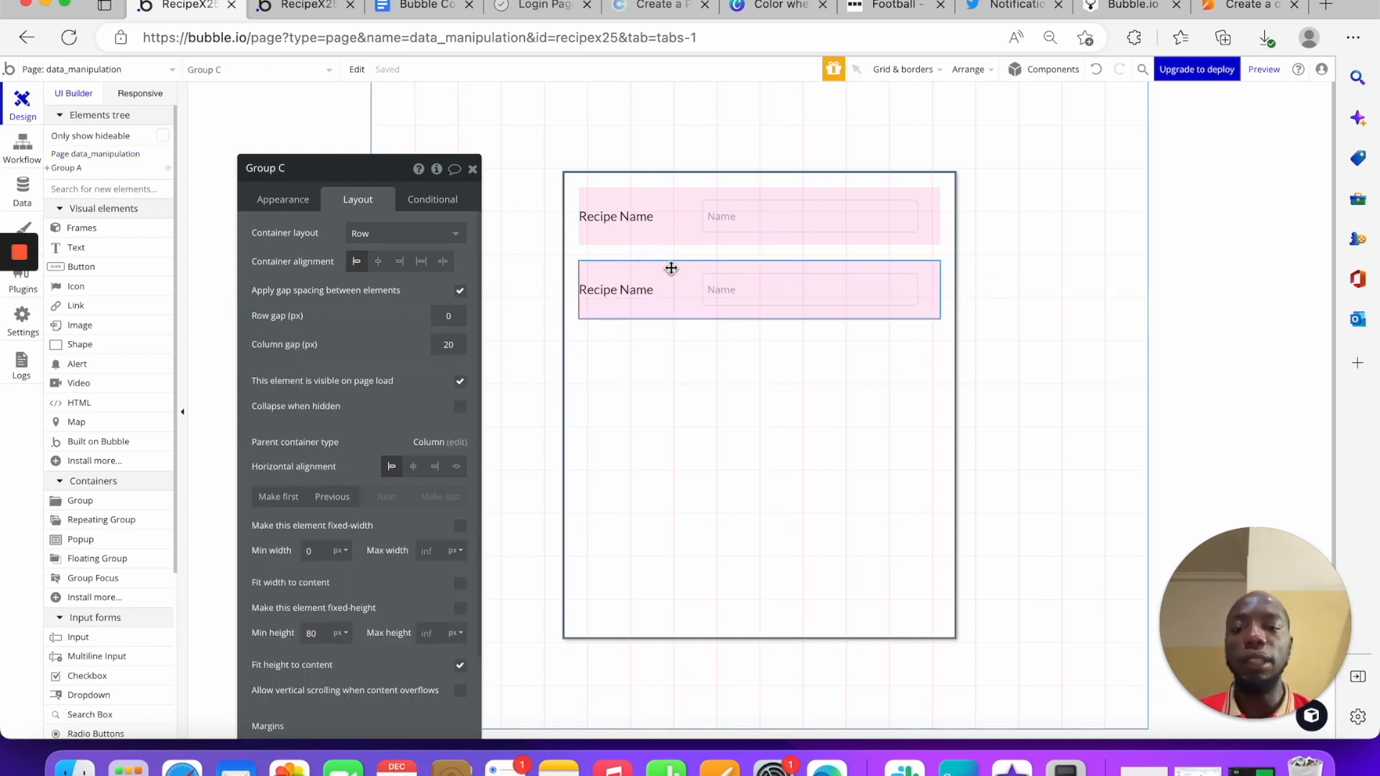
{"action": "left_click", "coordinate": [392, 234]}
{"action": "left_click", "coordinate": [380, 320]}
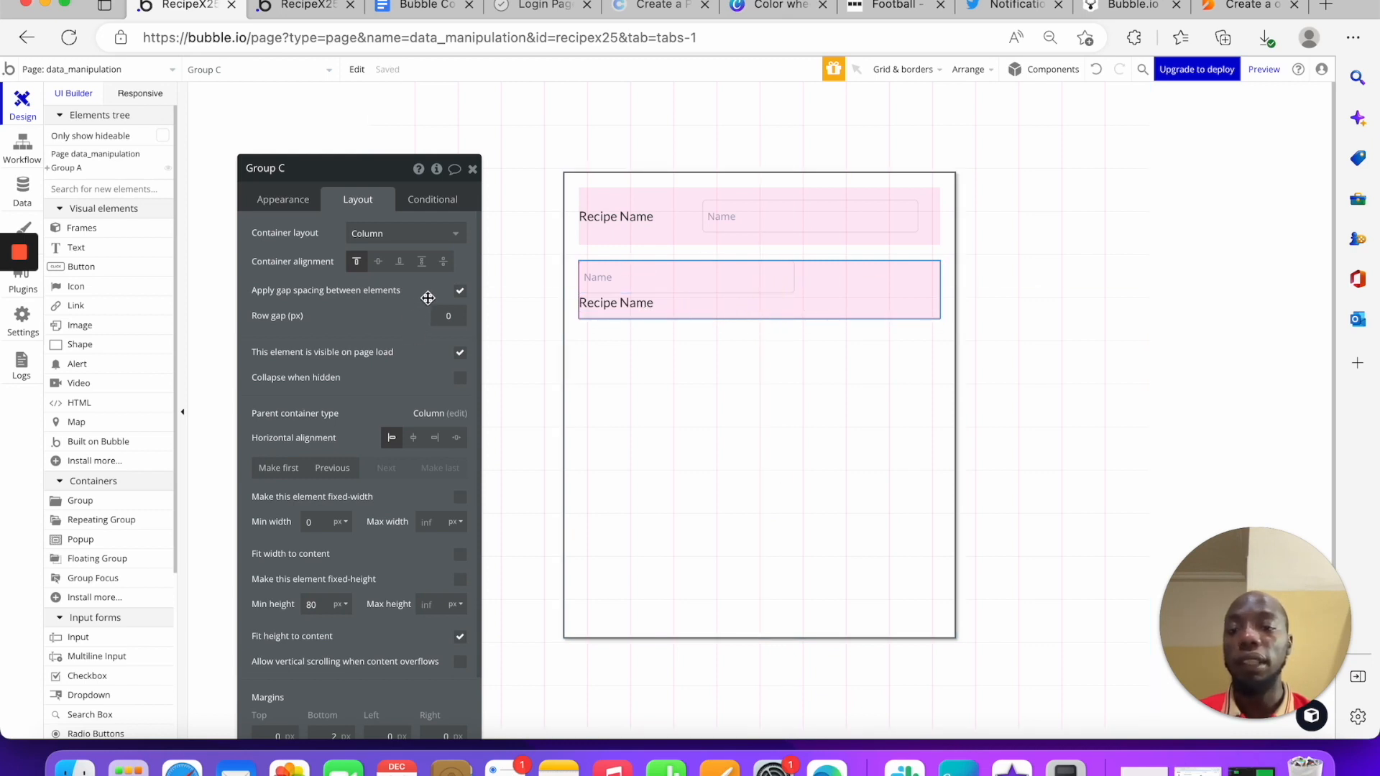
{"action": "left_click", "coordinate": [284, 468]}
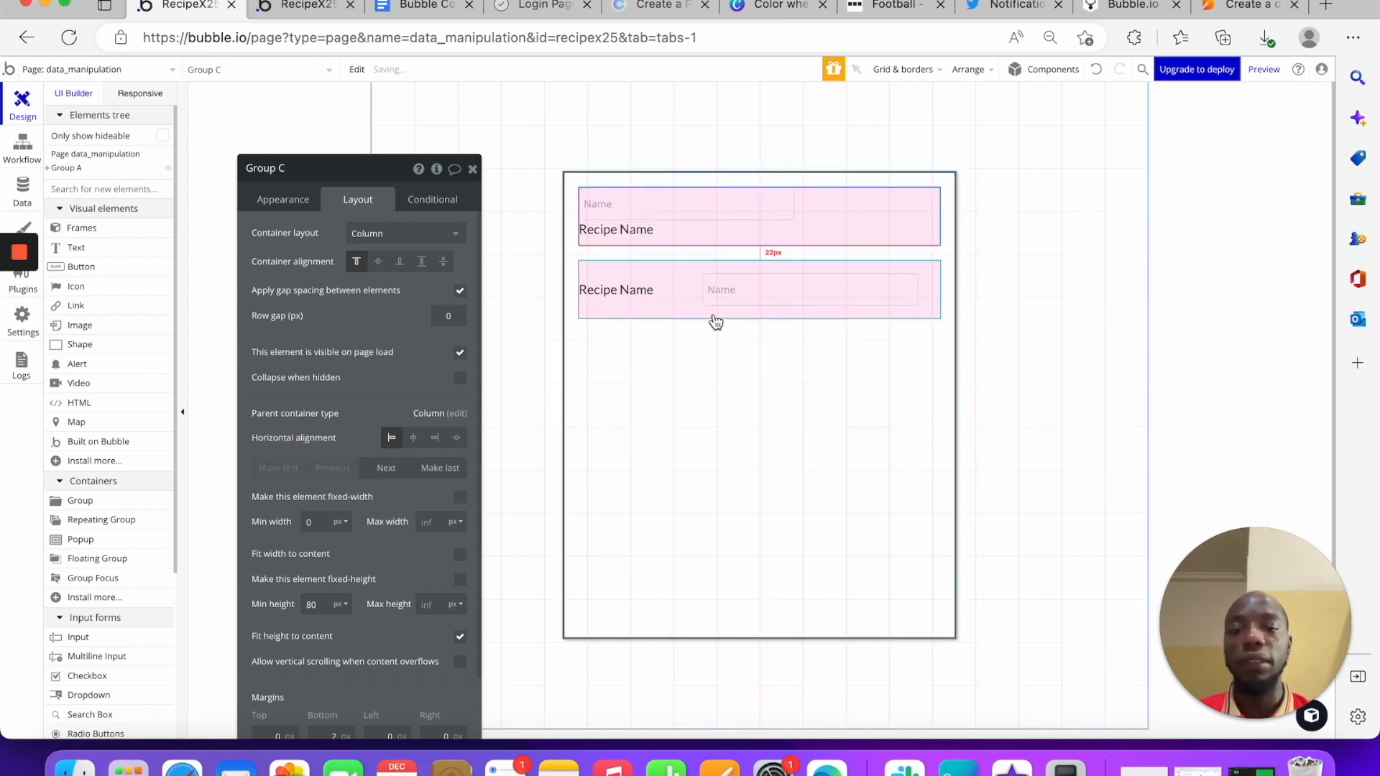
Set the original pink group's container layout to Column and place its Recipe Name text above the Name input
{"action": "left_click", "coordinate": [669, 309]}
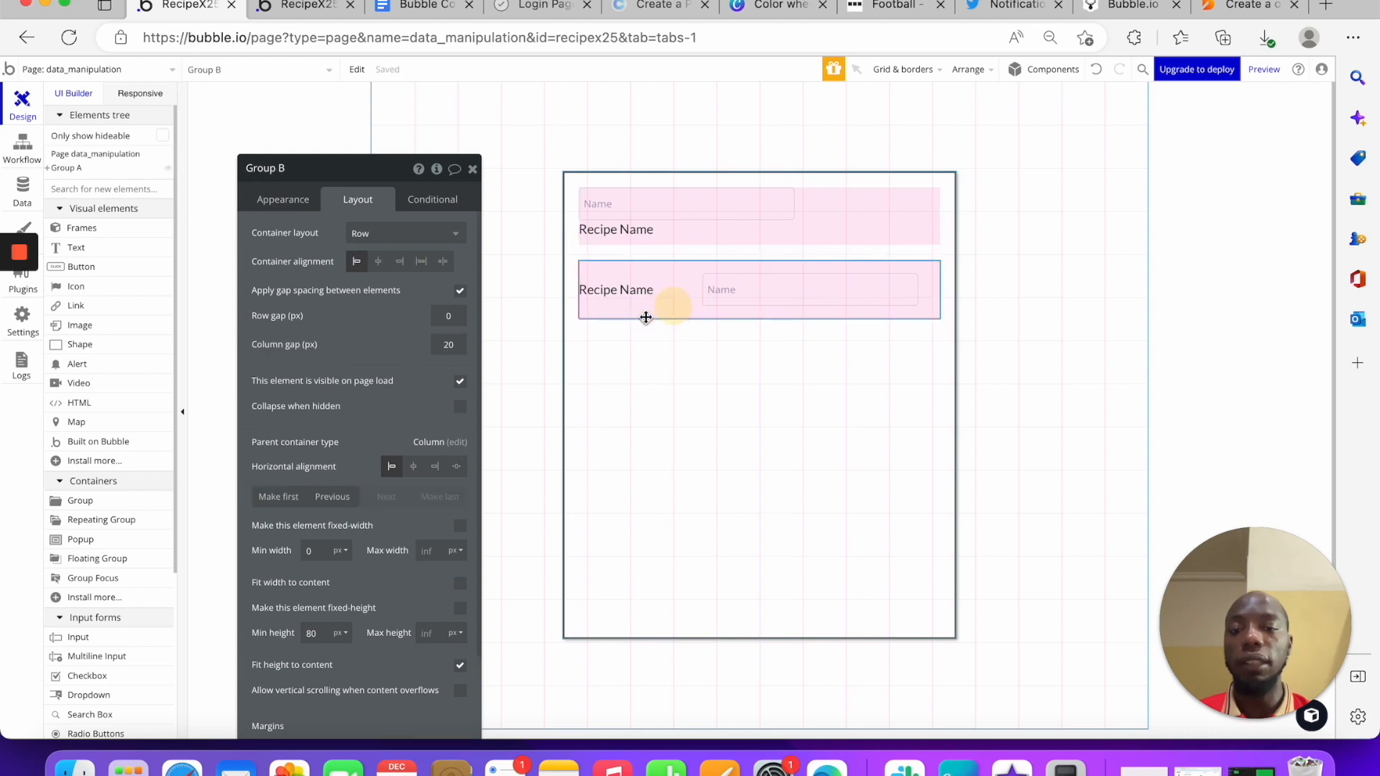
{"action": "left_click", "coordinate": [401, 234]}
{"action": "left_click", "coordinate": [391, 320]}
{"action": "left_click", "coordinate": [672, 302]}
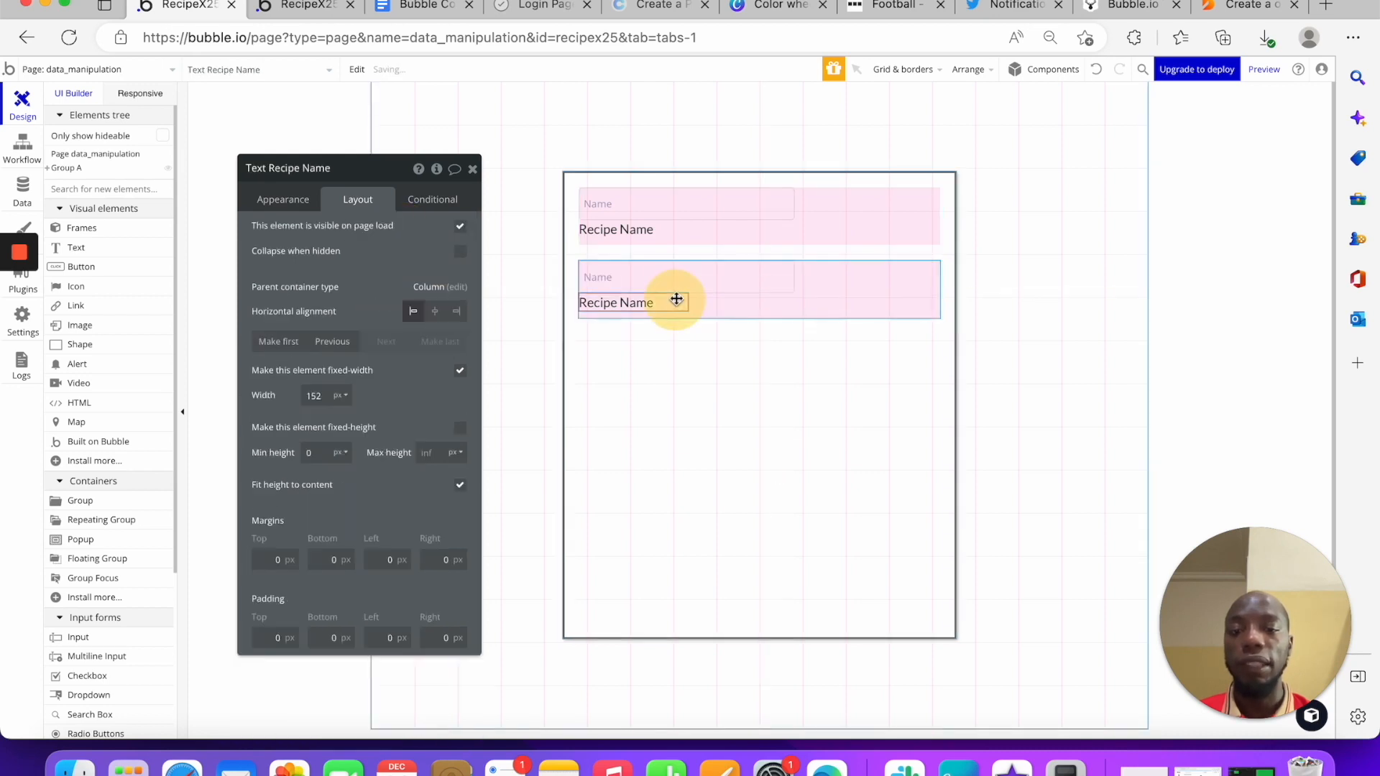
{"action": "left_click_drag", "start_coordinate": [681, 302], "coordinate": [692, 289]}
{"action": "left_click_drag", "start_coordinate": [778, 285], "coordinate": [779, 302]}
{"action": "left_click_drag", "start_coordinate": [719, 337], "coordinate": [740, 288]}
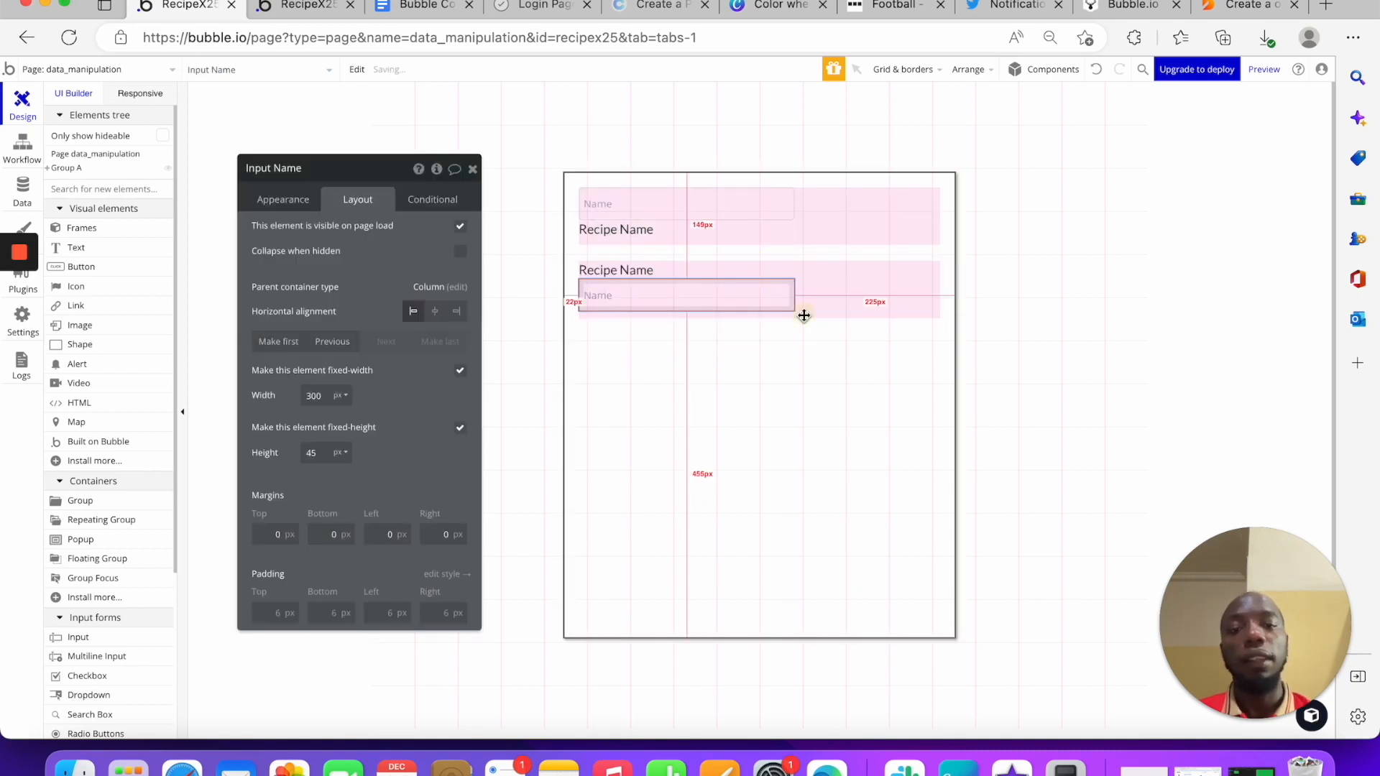
Try a row gap of 20 px in the lower pink group
{"action": "left_click", "coordinate": [618, 282]}
{"action": "left_click", "coordinate": [811, 285]}
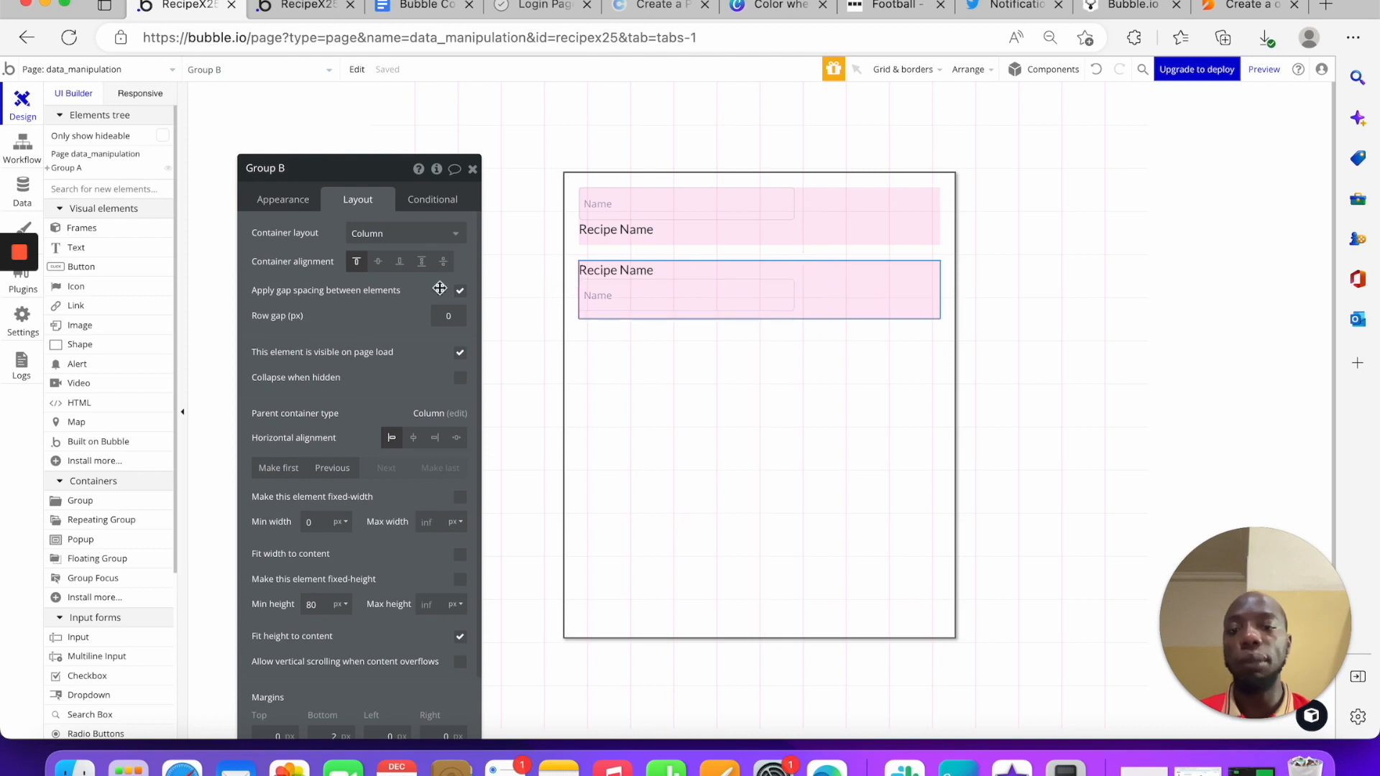
{"action": "left_click", "coordinate": [824, 285]}
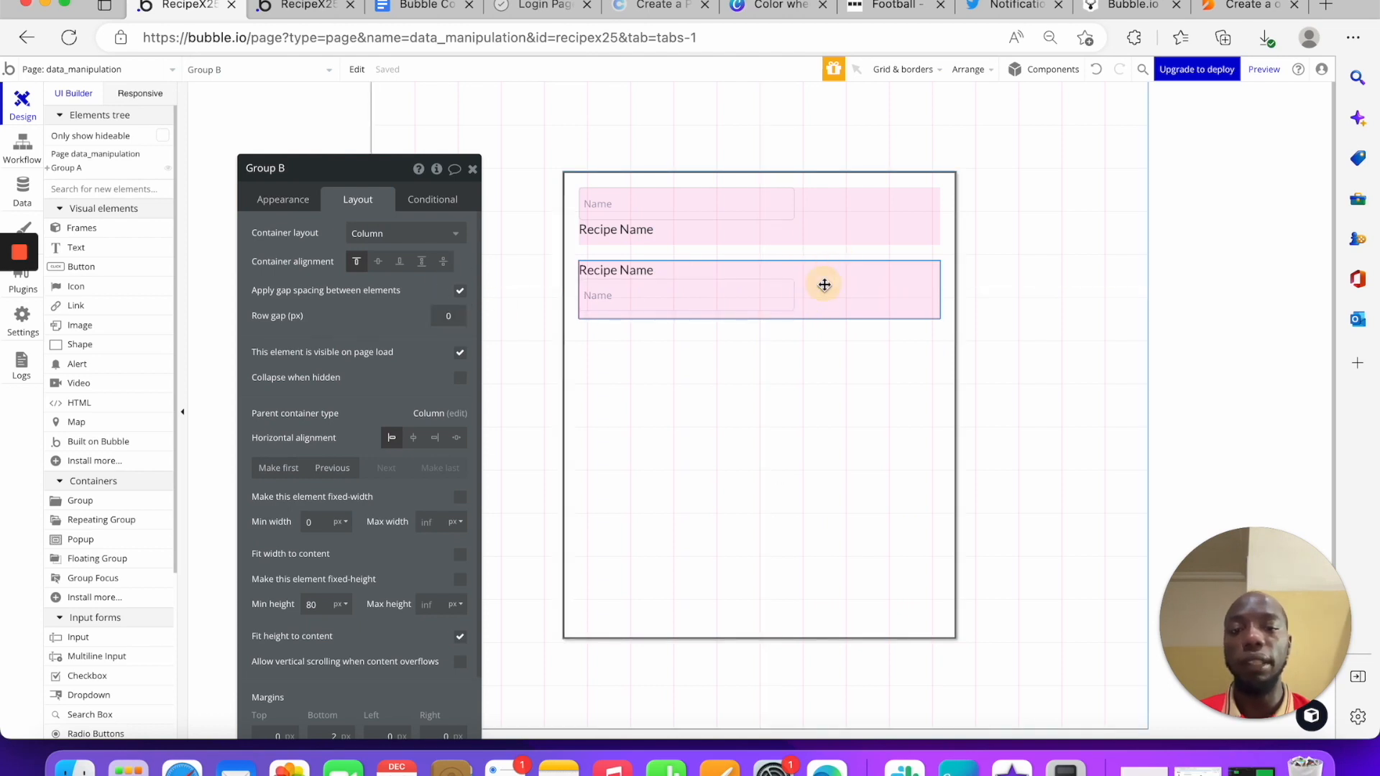
{"action": "left_click", "coordinate": [824, 284]}
{"action": "left_click", "coordinate": [1032, 263]}
{"action": "left_click", "coordinate": [826, 285]}
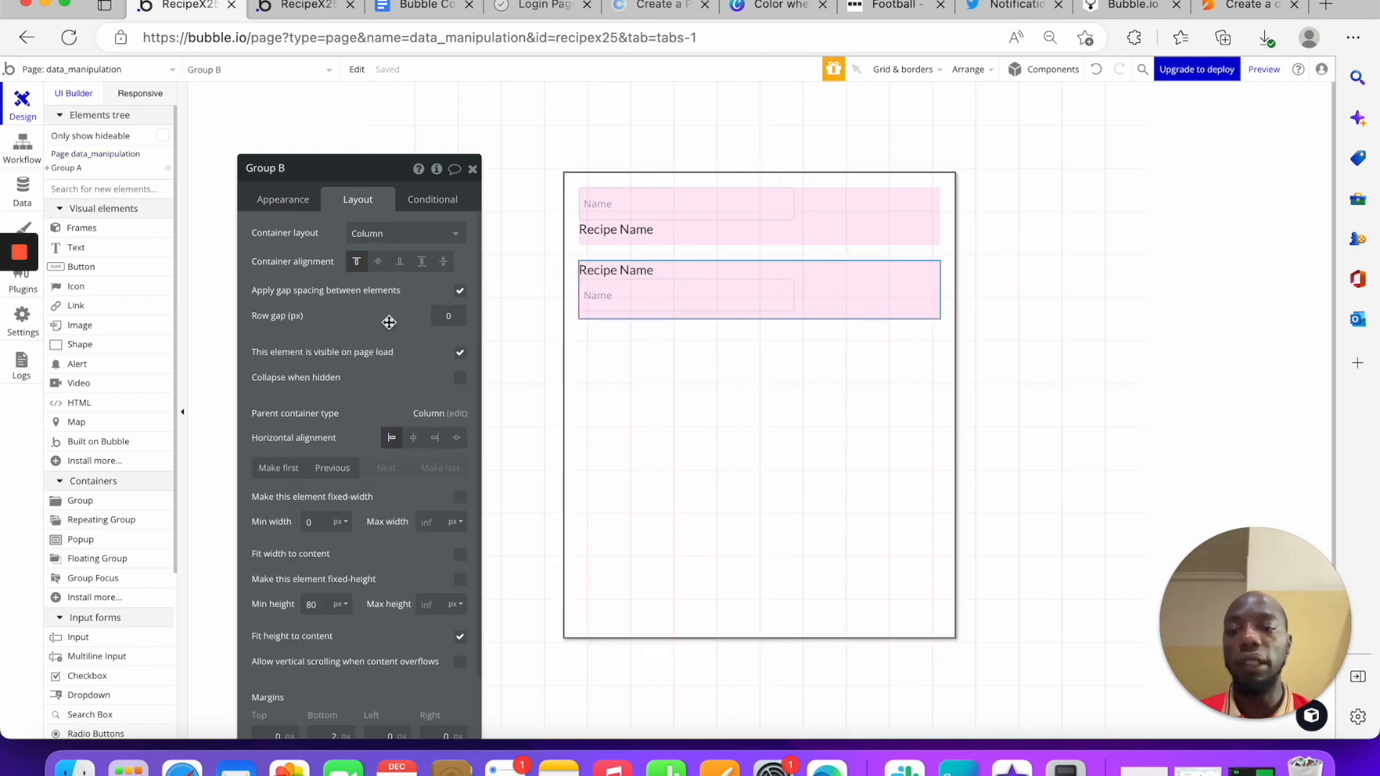
{"action": "left_click", "coordinate": [436, 316]}
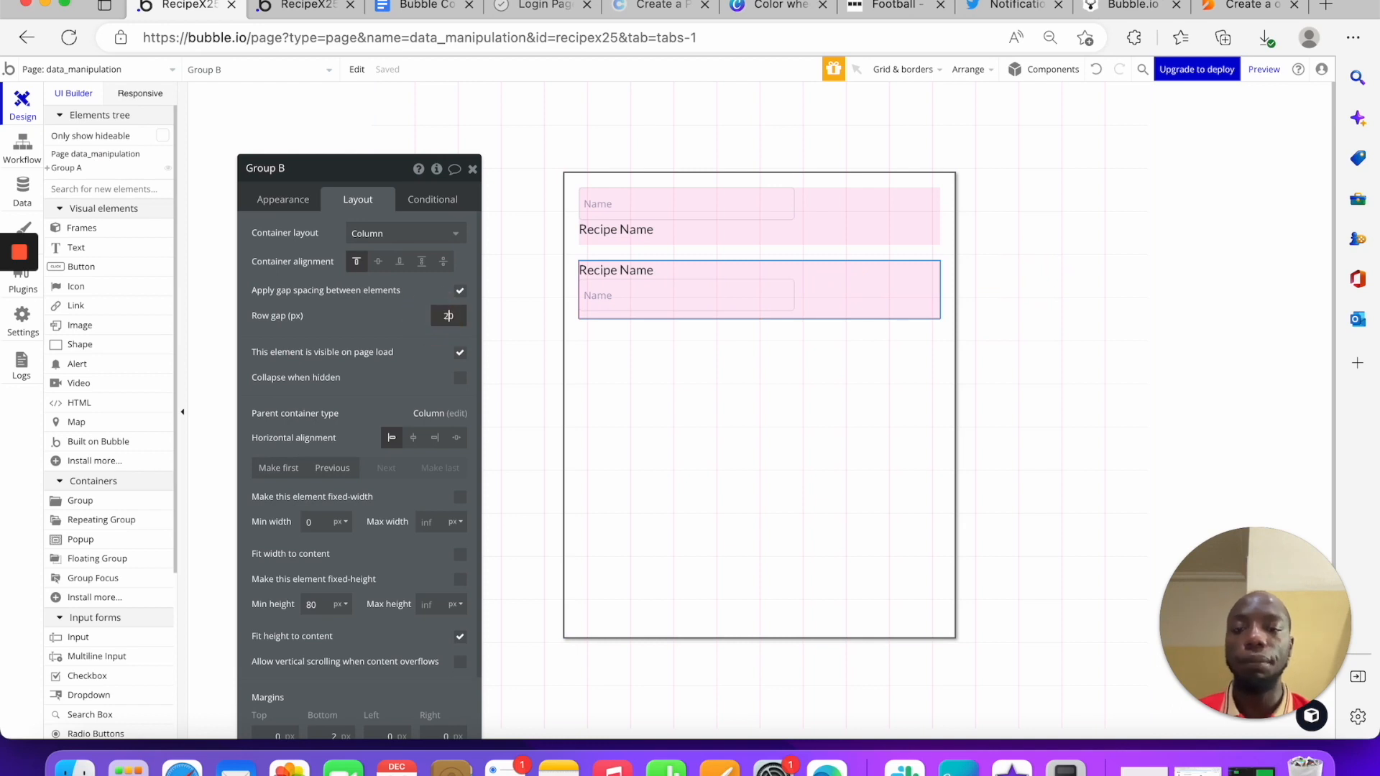
{"action": "left_click", "coordinate": [425, 321]}
Set the lower pink group's row gap to 10 px
{"action": "double_click", "coordinate": [446, 315]}
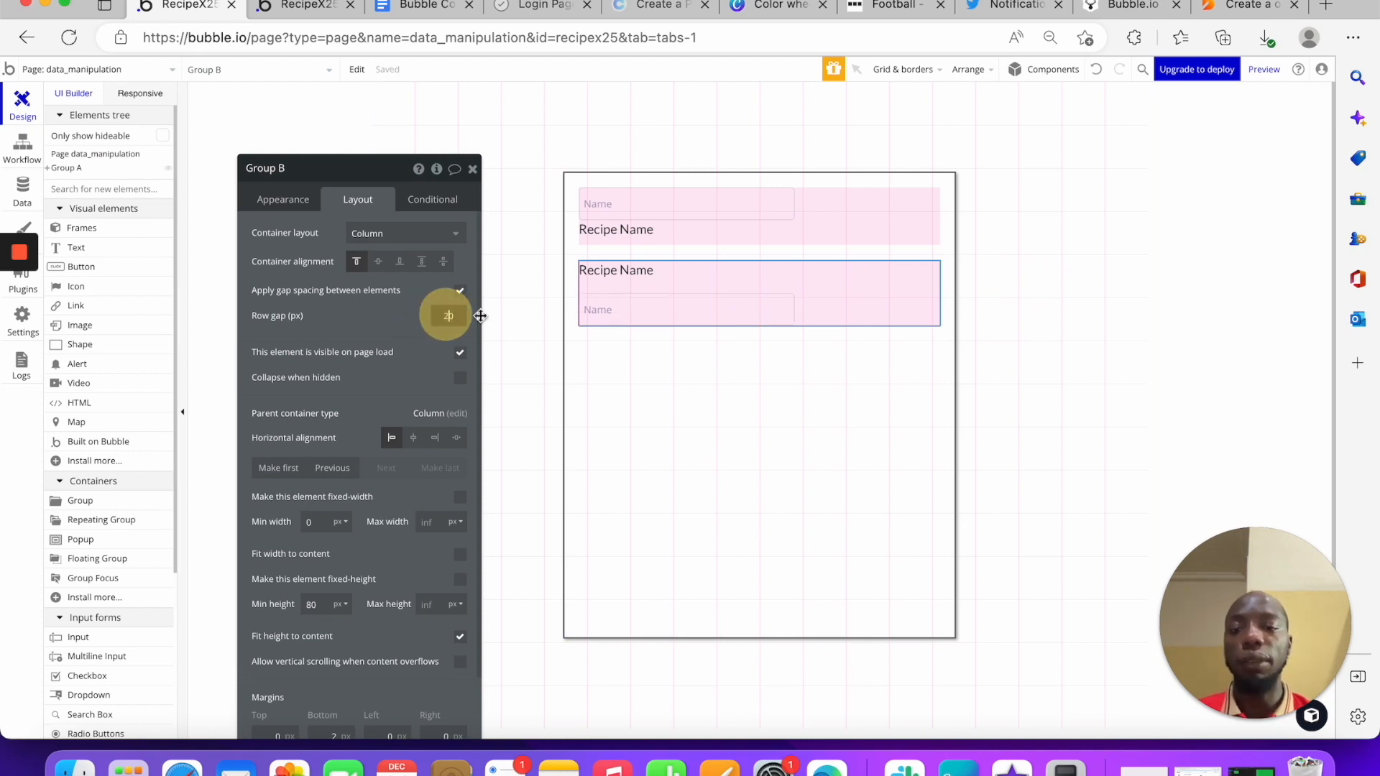
{"action": "type", "text": "10"}
{"action": "key", "text": "Return"}
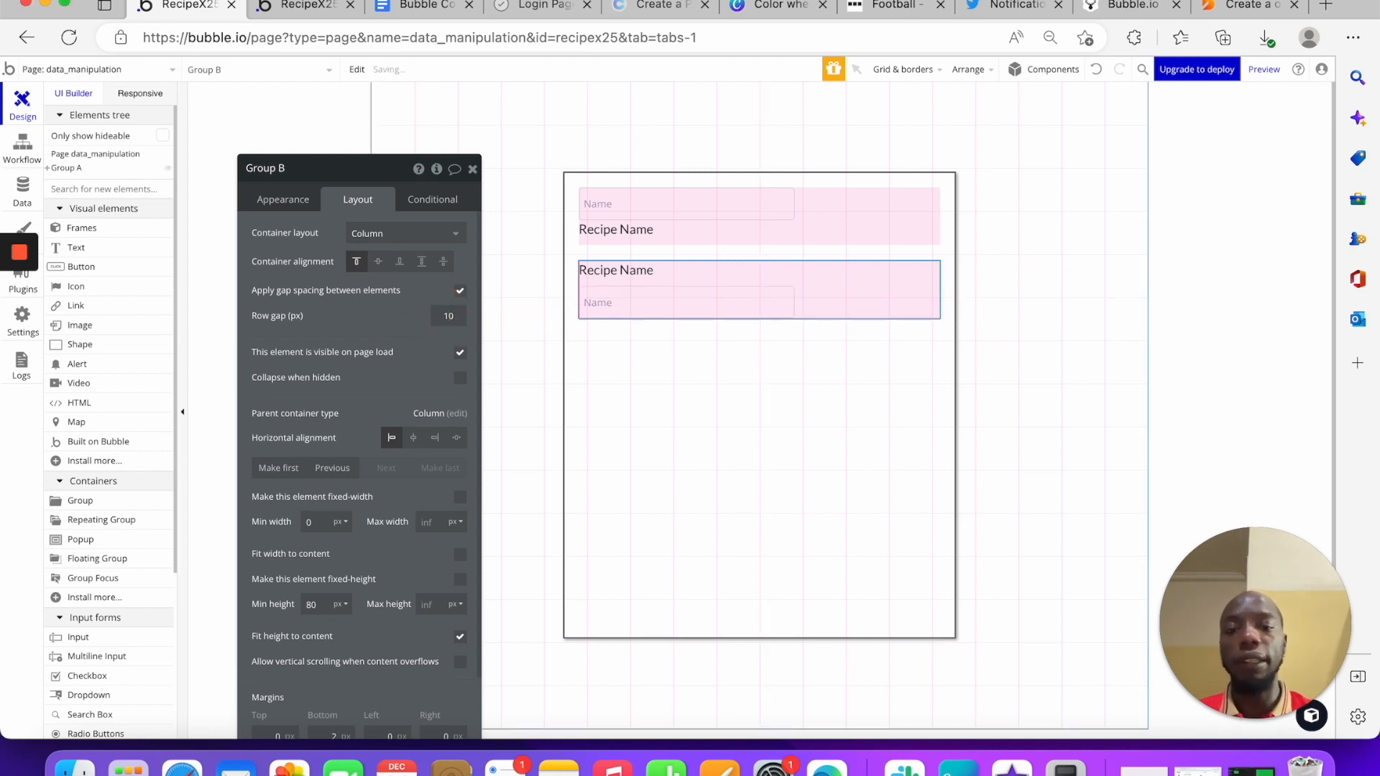
{"action": "left_click", "coordinate": [1217, 352]}
Set the upper pink group's container layout to Row and select its Recipe Name text
{"action": "double_click", "coordinate": [822, 213]}
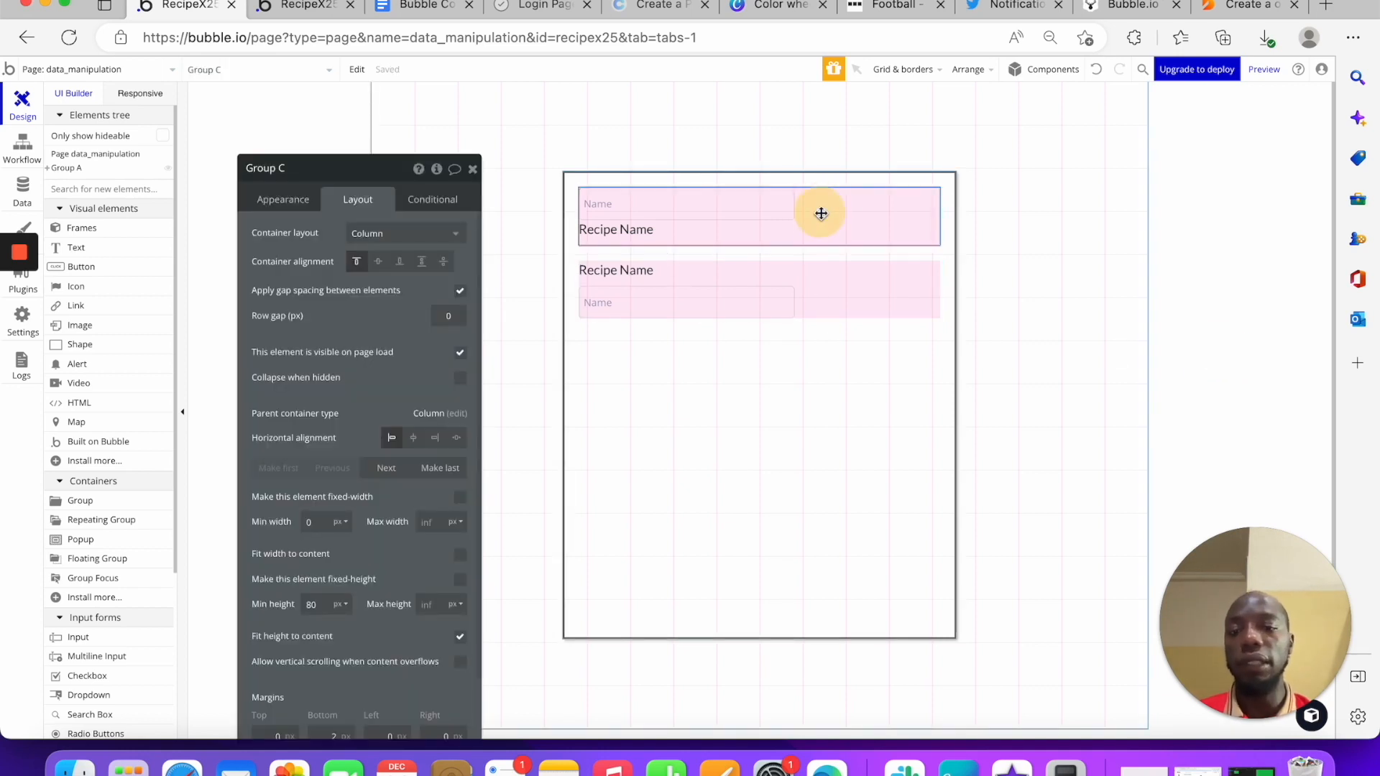
{"action": "left_click", "coordinate": [423, 234]}
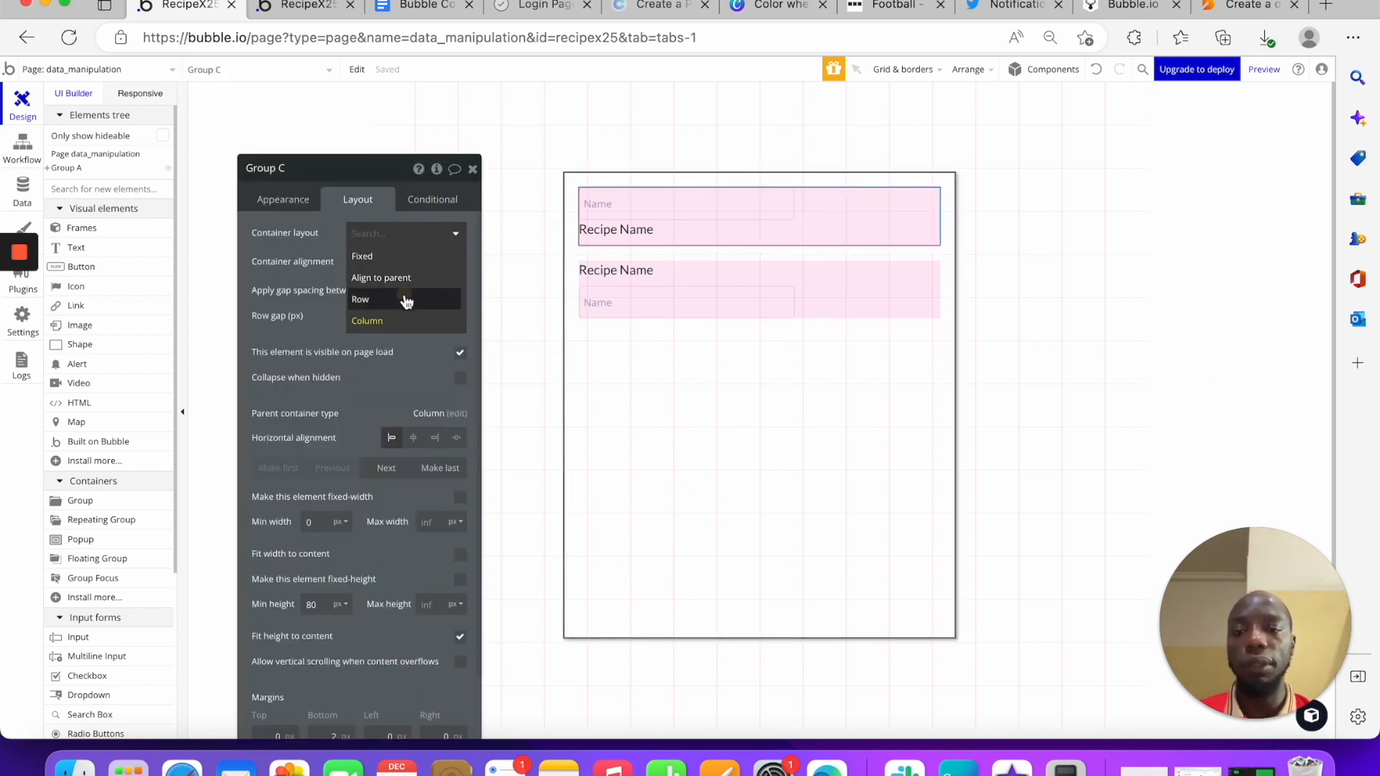
{"action": "left_click", "coordinate": [403, 299]}
{"action": "left_click", "coordinate": [856, 216]}
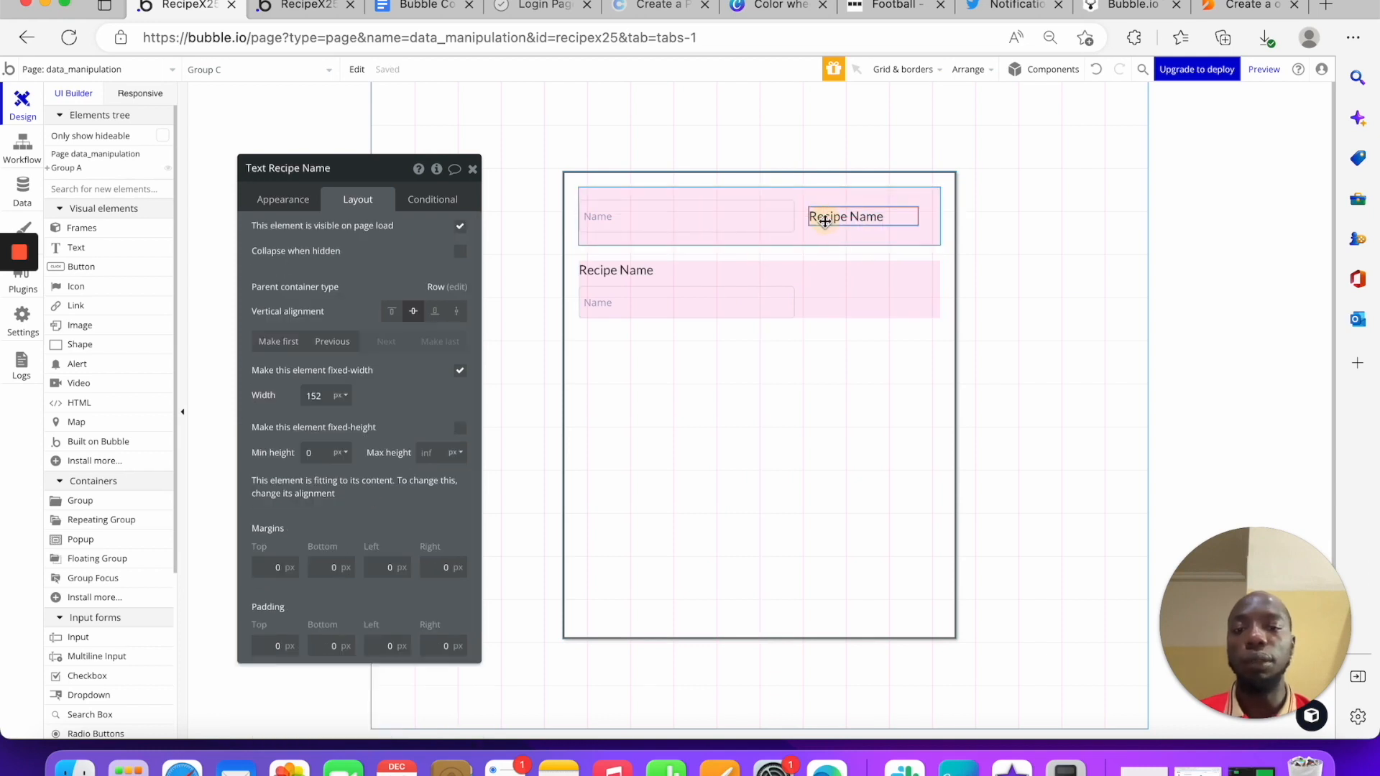
Move the upper group's Recipe Name text ahead of its Name input in the row
{"action": "left_click", "coordinate": [289, 342]}
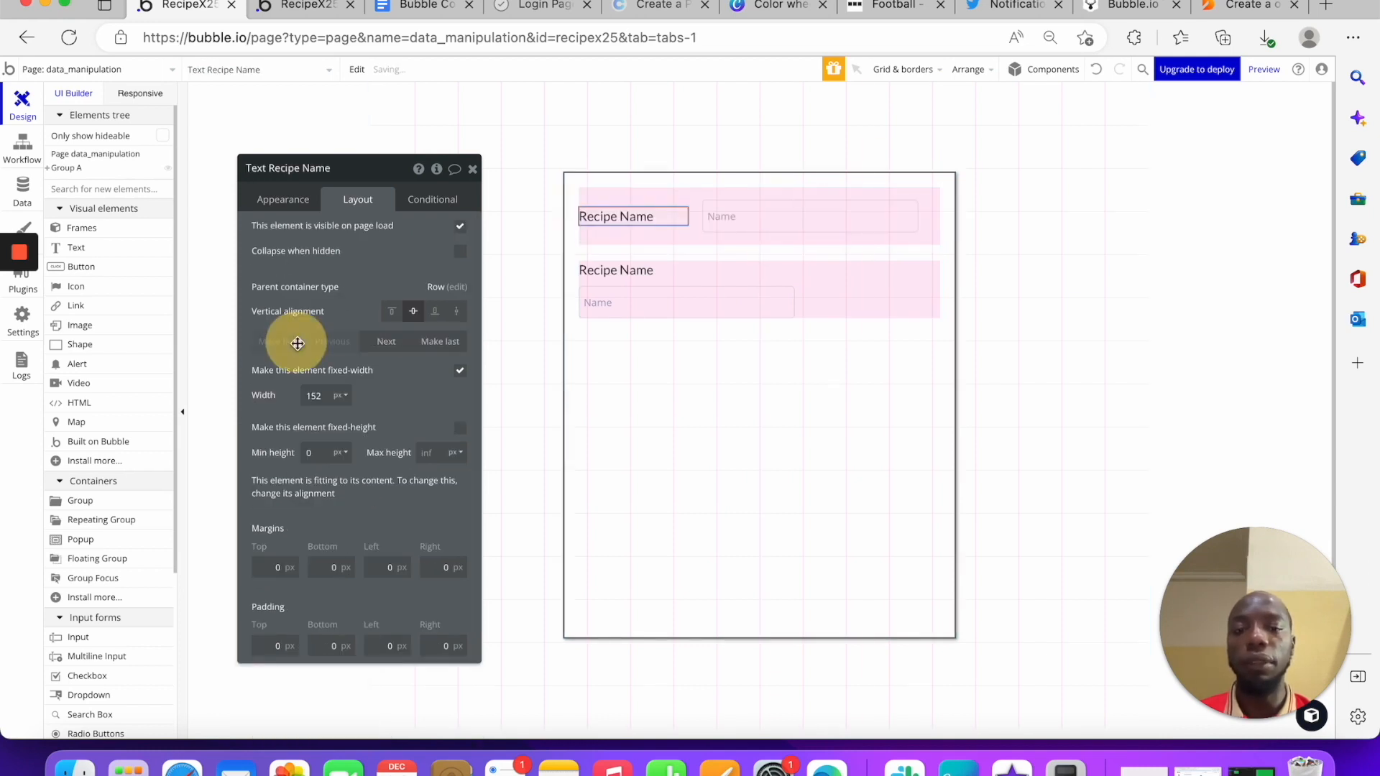
Remove the pink flat-color background from both recipe input groups by setting their background style to None
{"action": "left_click", "coordinate": [866, 295]}
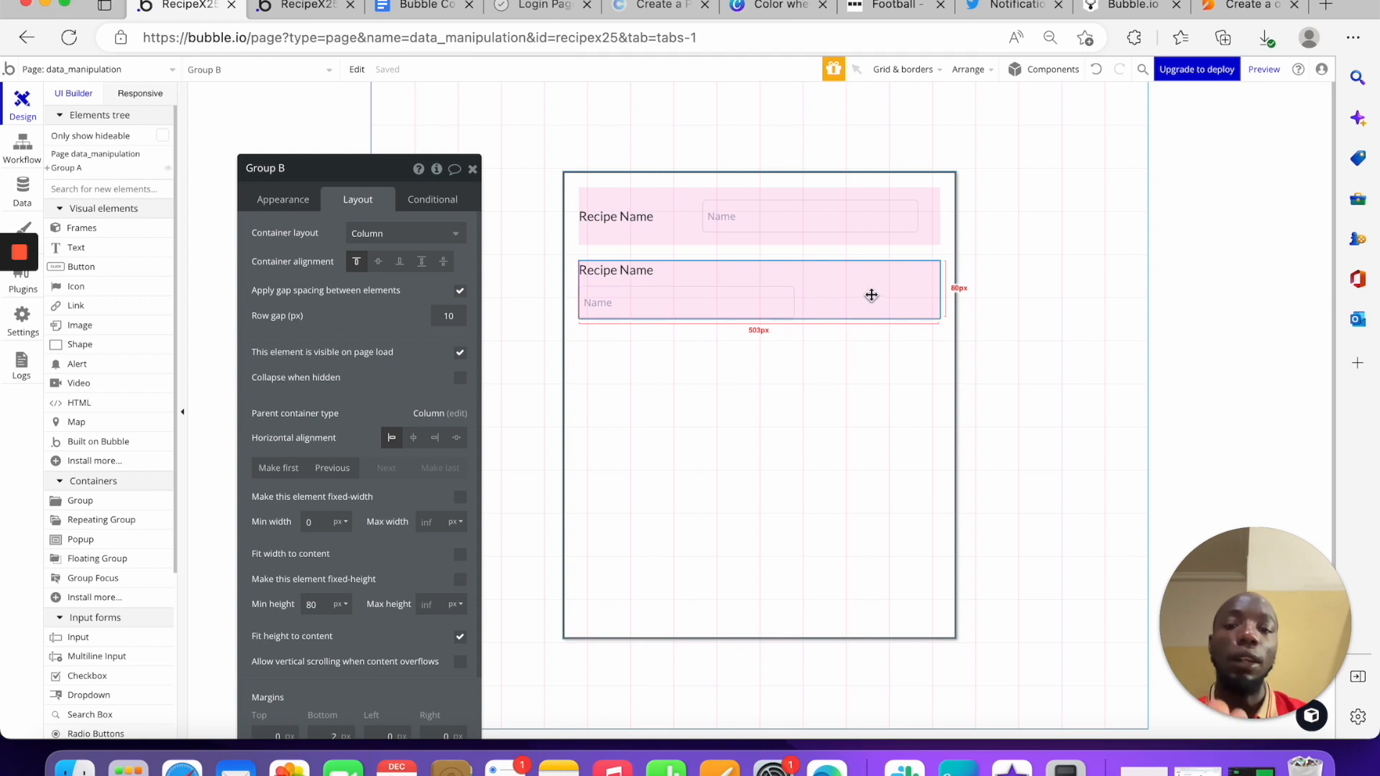
{"action": "left_click", "coordinate": [307, 204]}
{"action": "left_click", "coordinate": [415, 414]}
{"action": "left_click", "coordinate": [397, 440]}
{"action": "left_click", "coordinate": [745, 431]}
{"action": "left_click", "coordinate": [832, 242]}
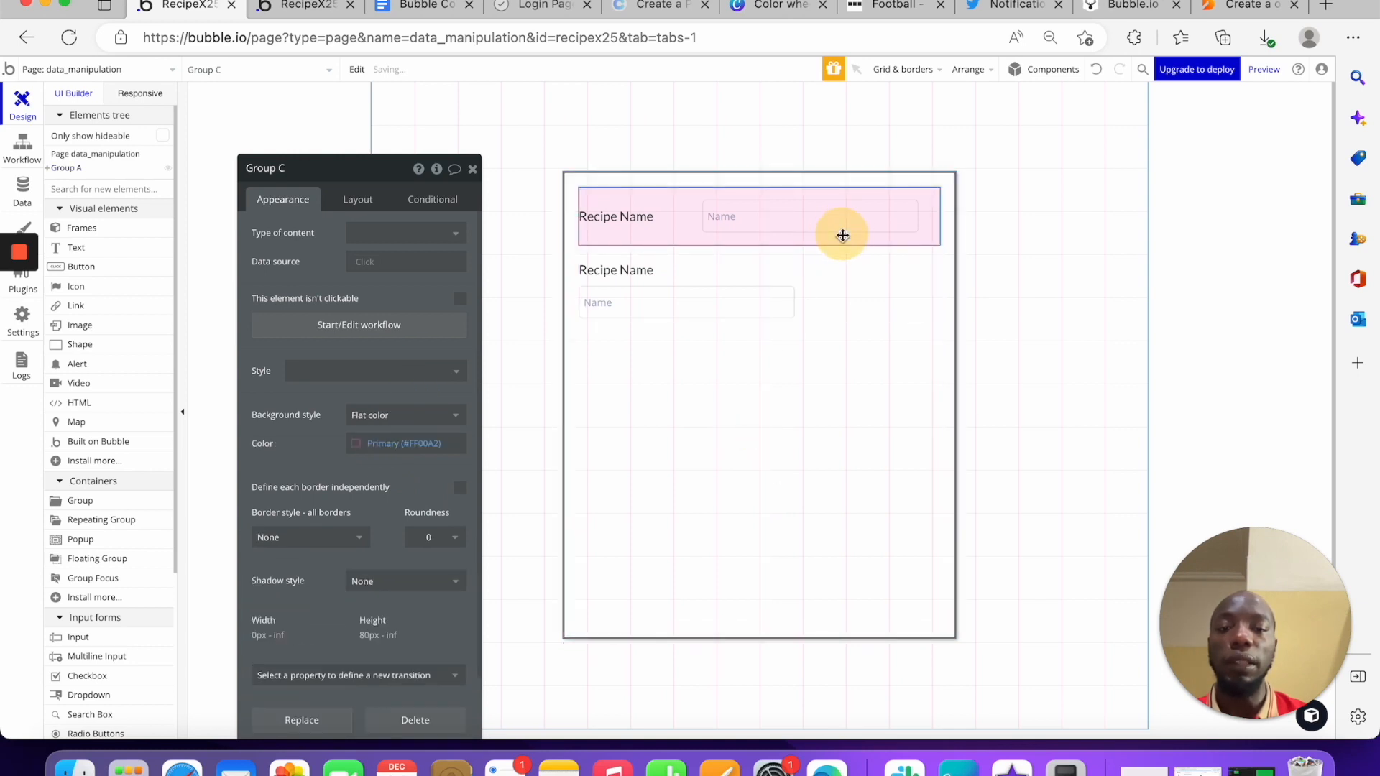
{"action": "left_click", "coordinate": [384, 419]}
{"action": "left_click", "coordinate": [380, 439]}
{"action": "left_click", "coordinate": [682, 446]}
{"action": "left_click", "coordinate": [1021, 353]}
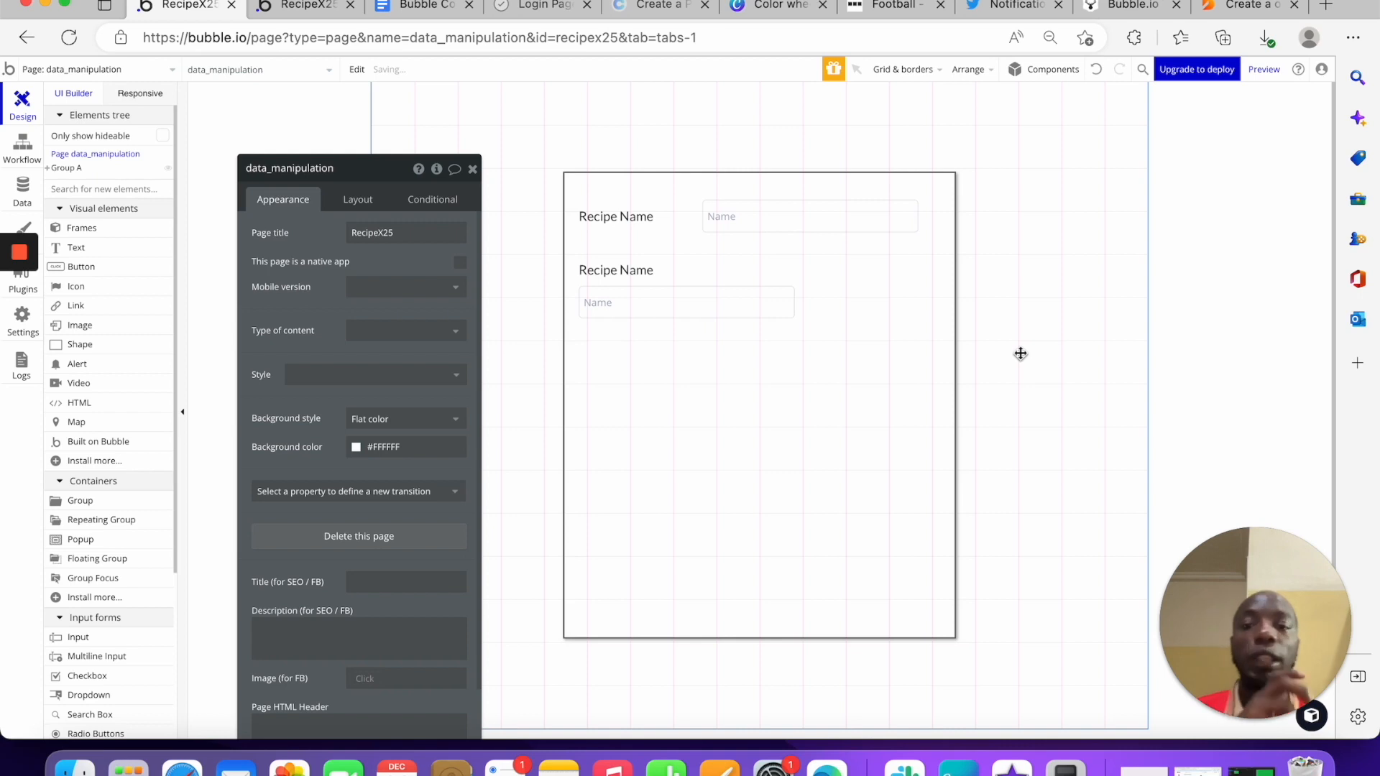
{"action": "left_click", "coordinate": [473, 170]}
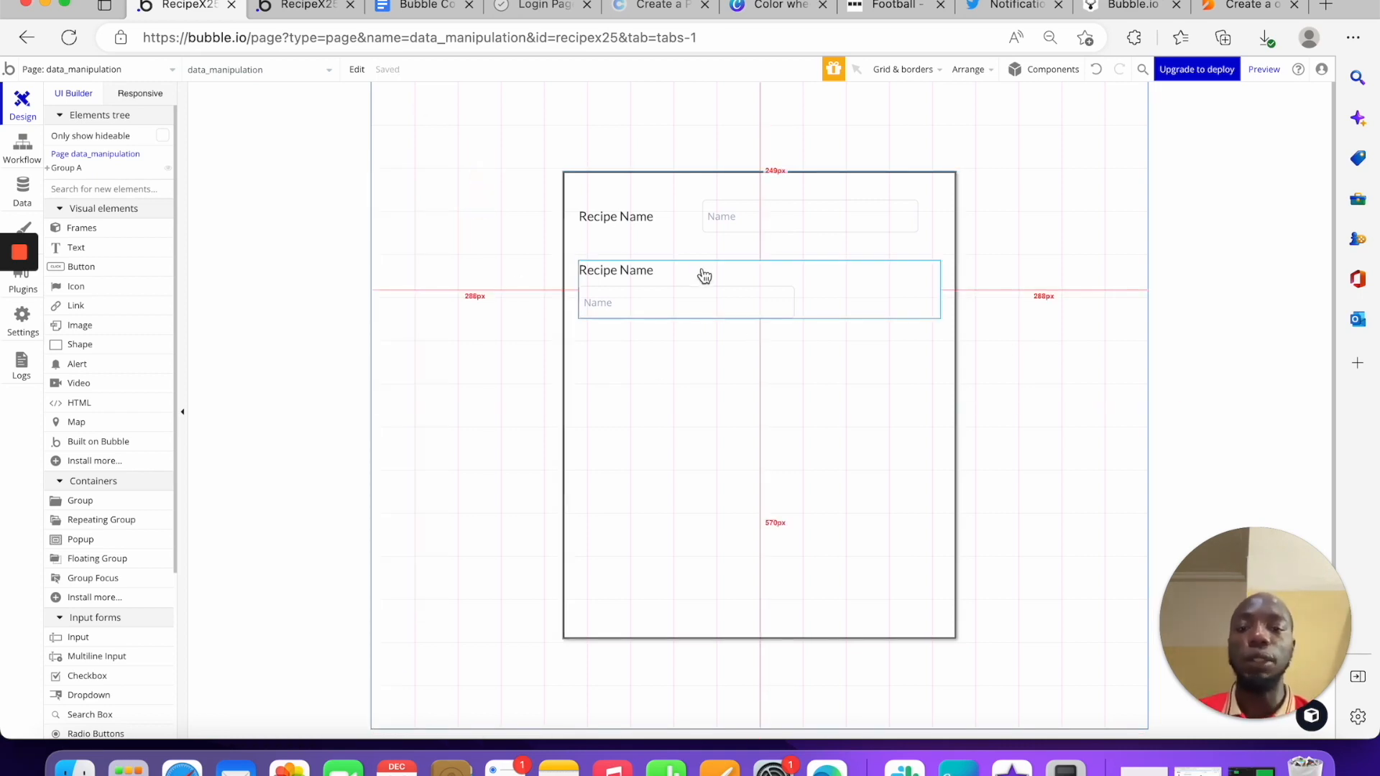
Duplicate the lower, column-layout Recipe Name group to add a third group to the form
{"action": "left_click", "coordinate": [795, 270]}
{"action": "left_click", "coordinate": [670, 196]}
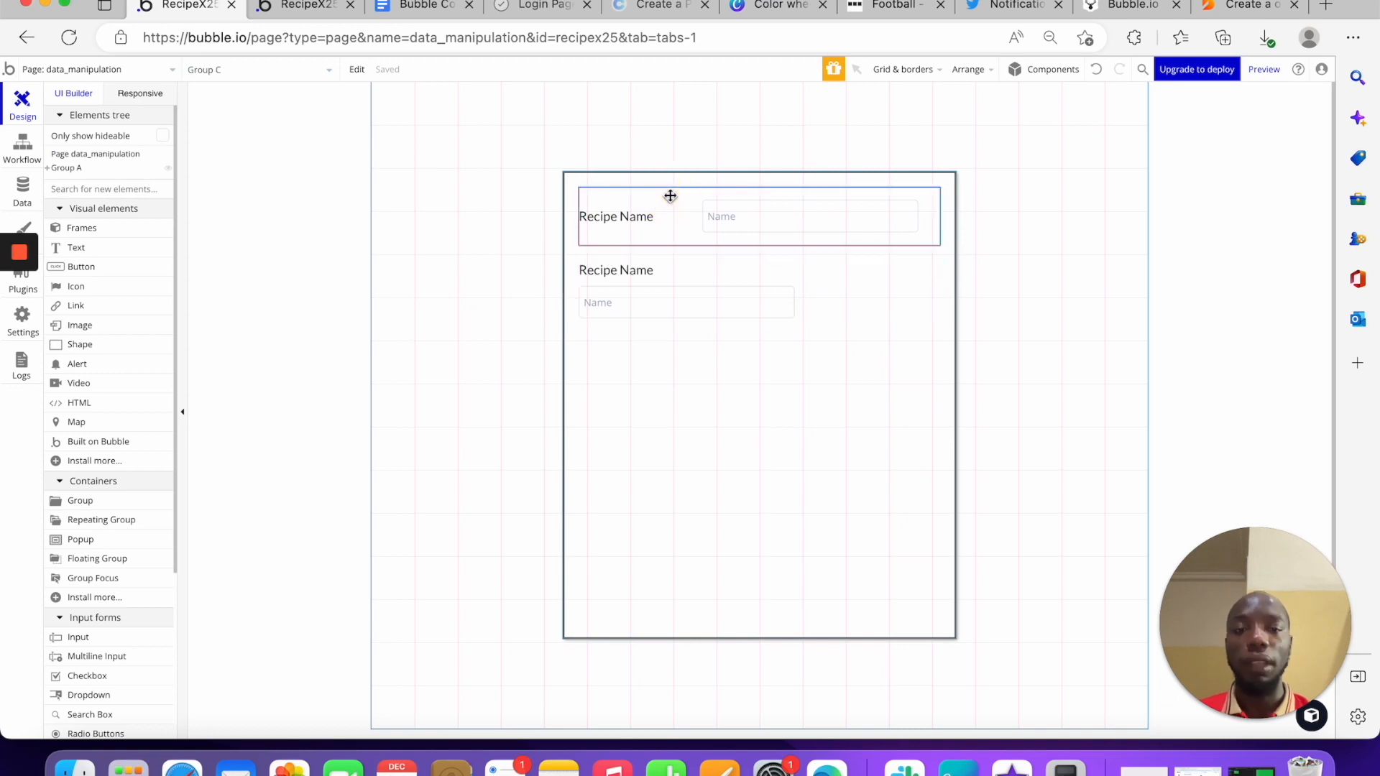
{"action": "left_click", "coordinate": [892, 309]}
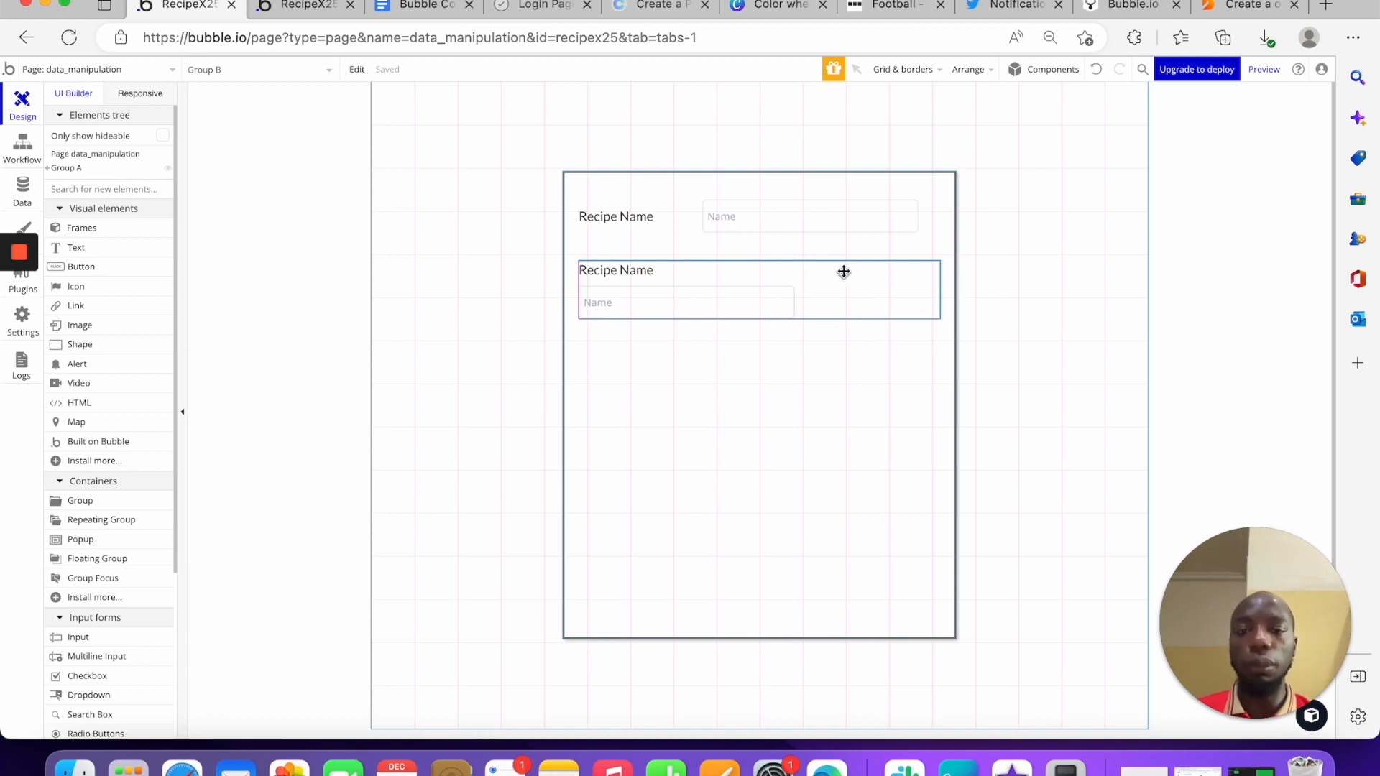
{"action": "key", "text": "ctrl+d"}
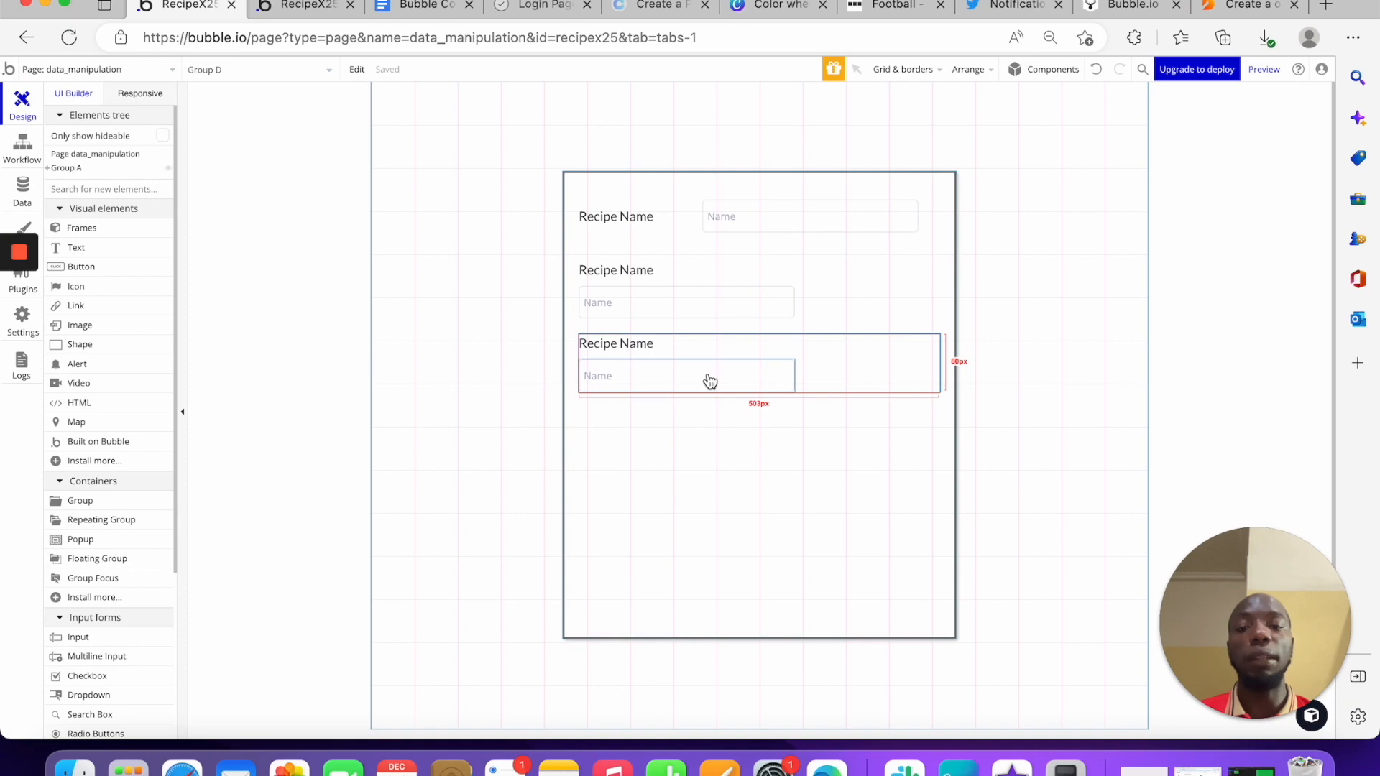
Find the Picture Uploader element and draw one about 147 by 143 px below the third group
{"action": "left_click", "coordinate": [710, 381]}
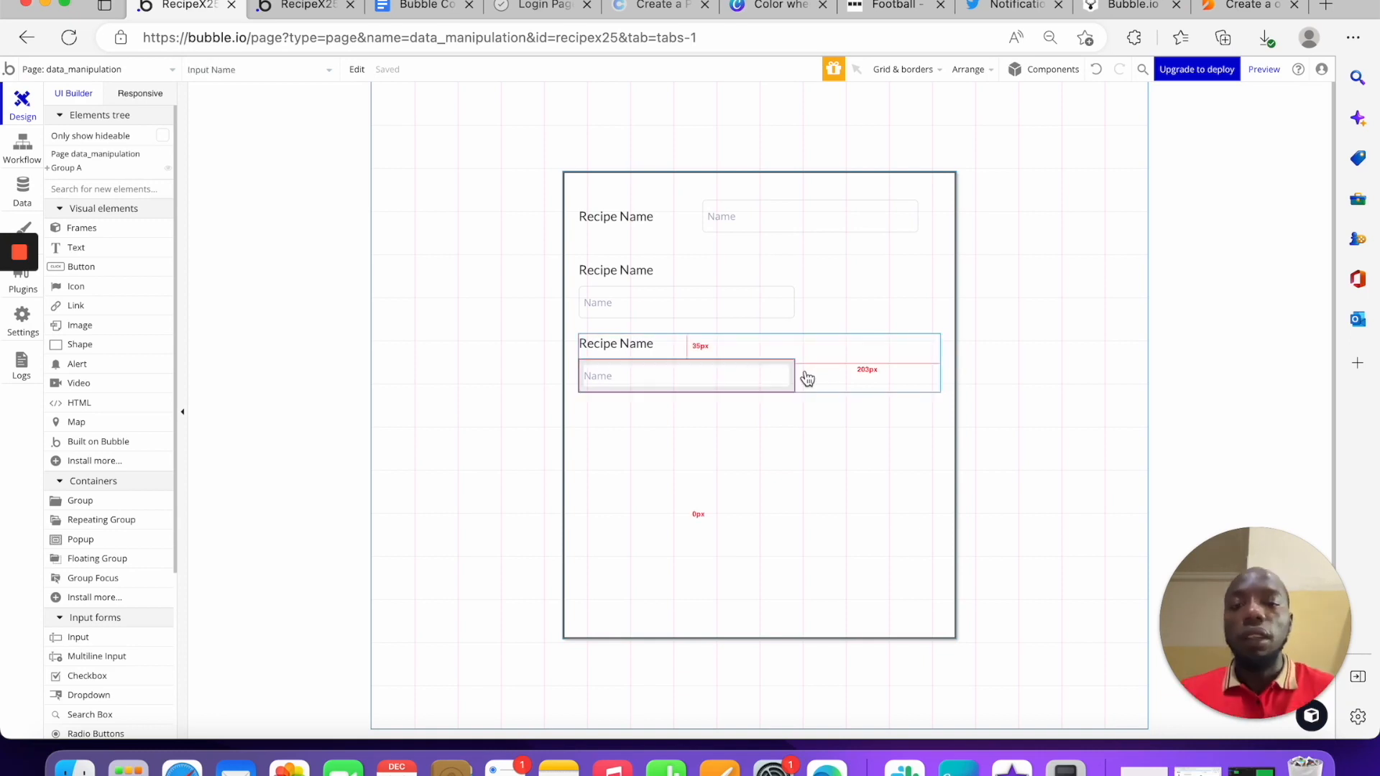
{"action": "left_click", "coordinate": [101, 191]}
{"action": "type", "text": "uplo"}
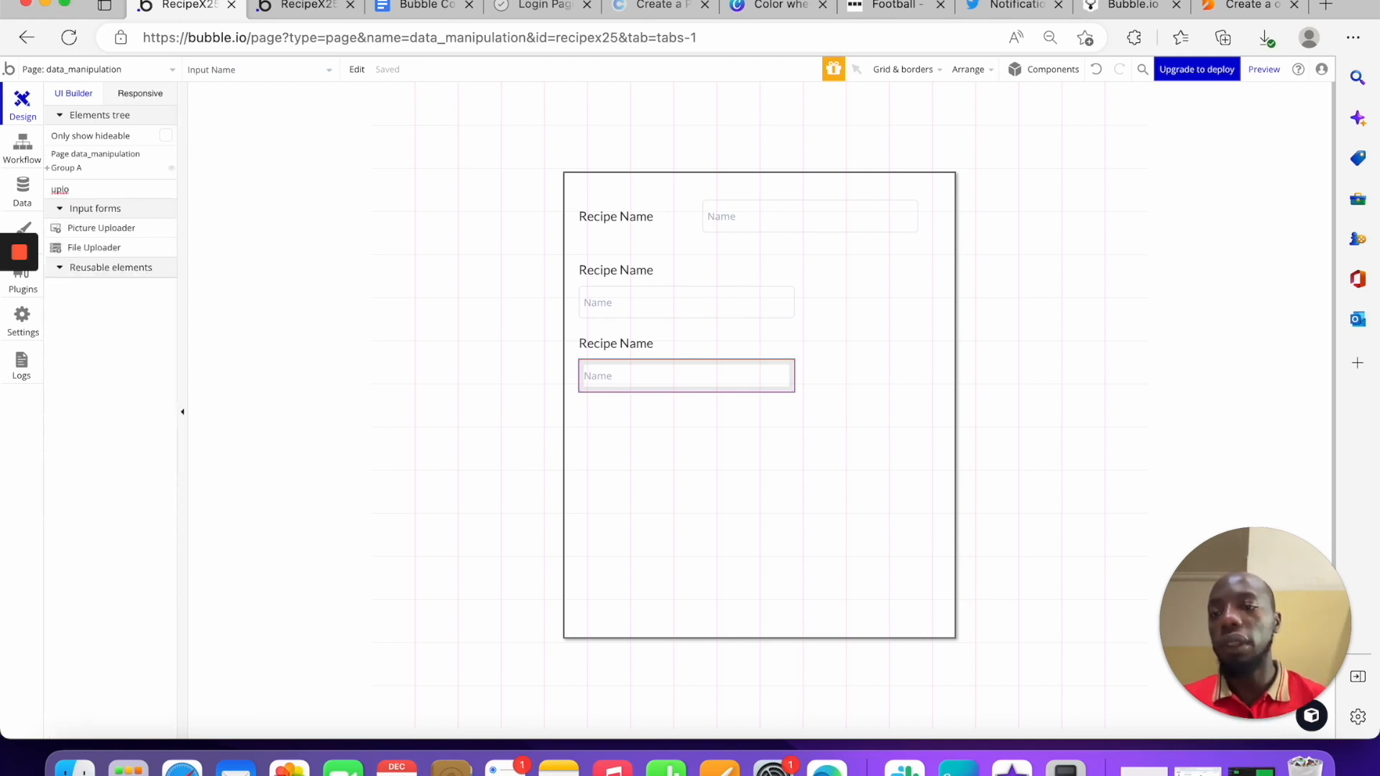
{"action": "left_click", "coordinate": [85, 231]}
{"action": "left_click_drag", "start_coordinate": [697, 419], "coordinate": [794, 521]}
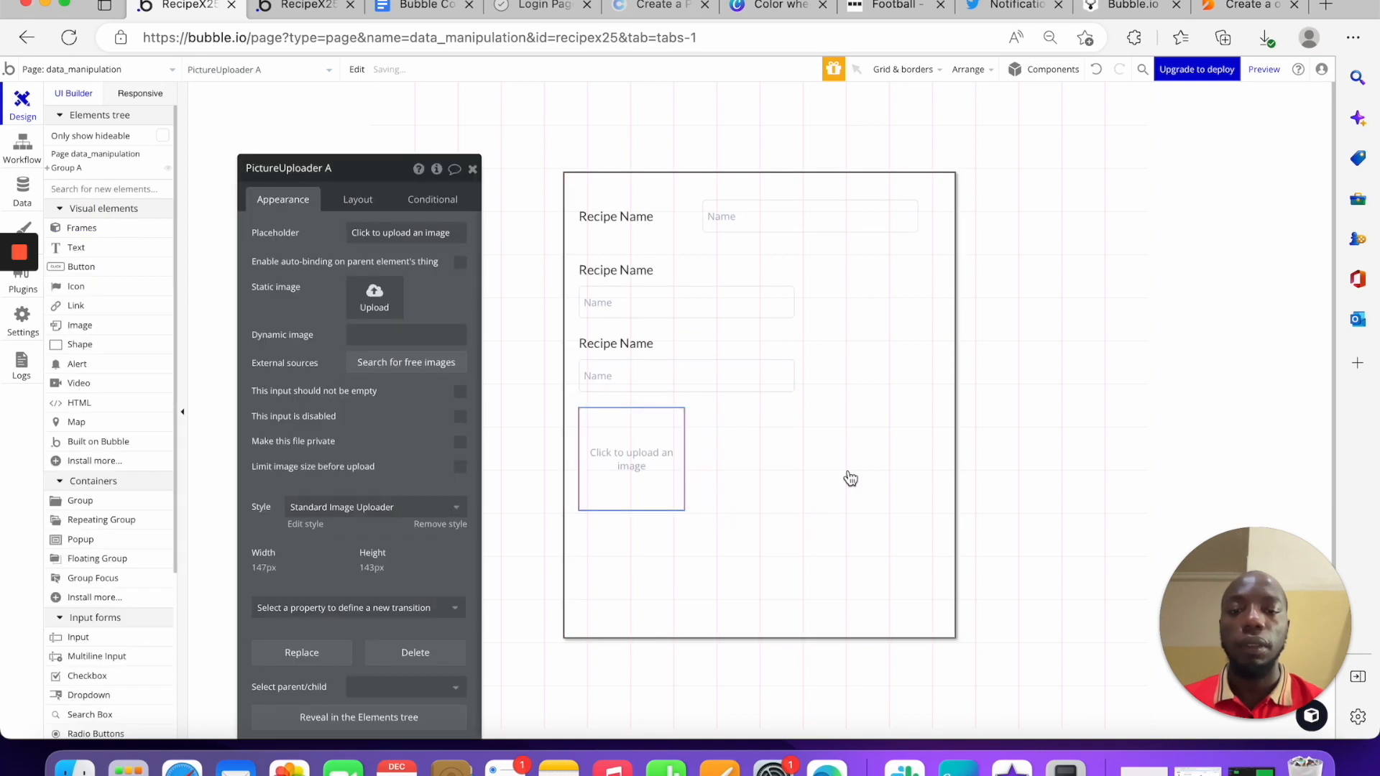
{"action": "left_click", "coordinate": [644, 446]}
{"action": "left_click", "coordinate": [652, 466]}
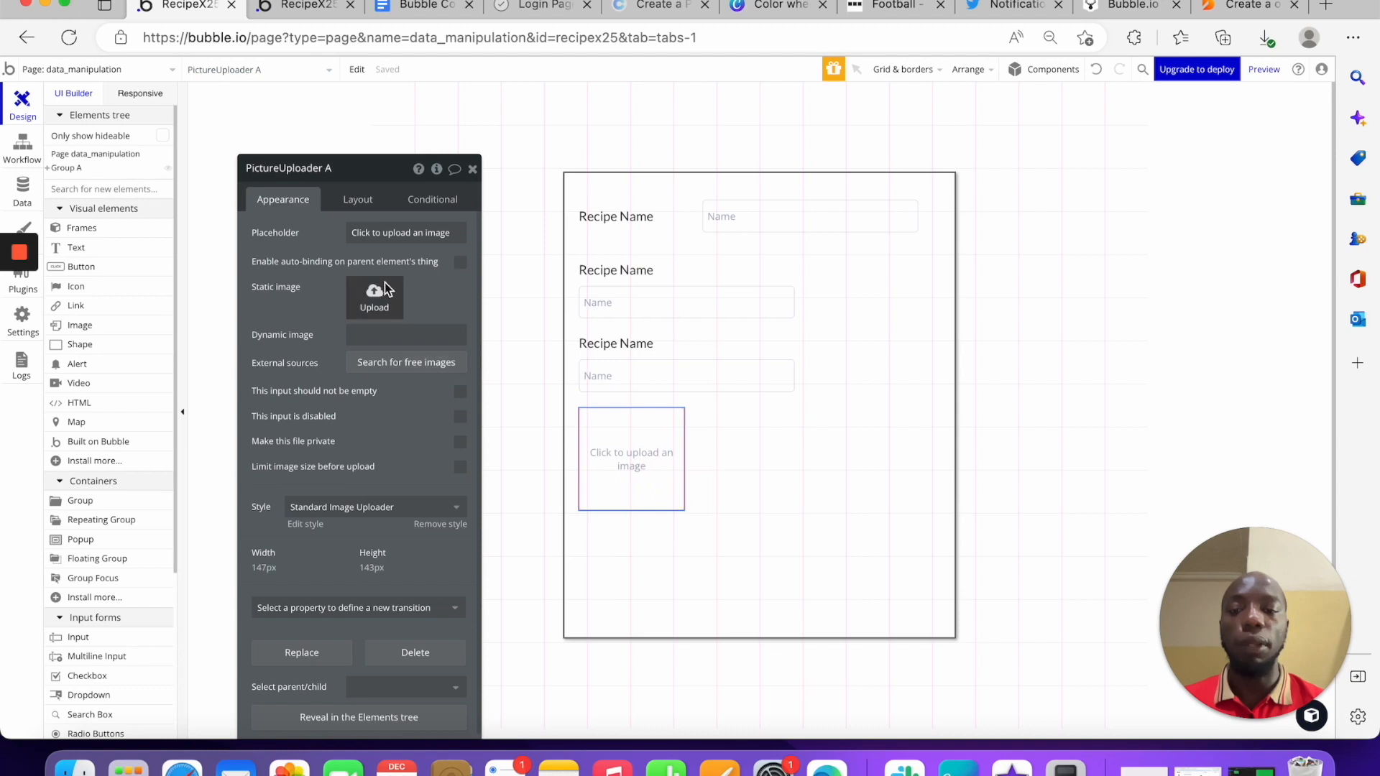
Set the picture uploader's fixed height to 30 px
{"action": "left_click", "coordinate": [365, 202]}
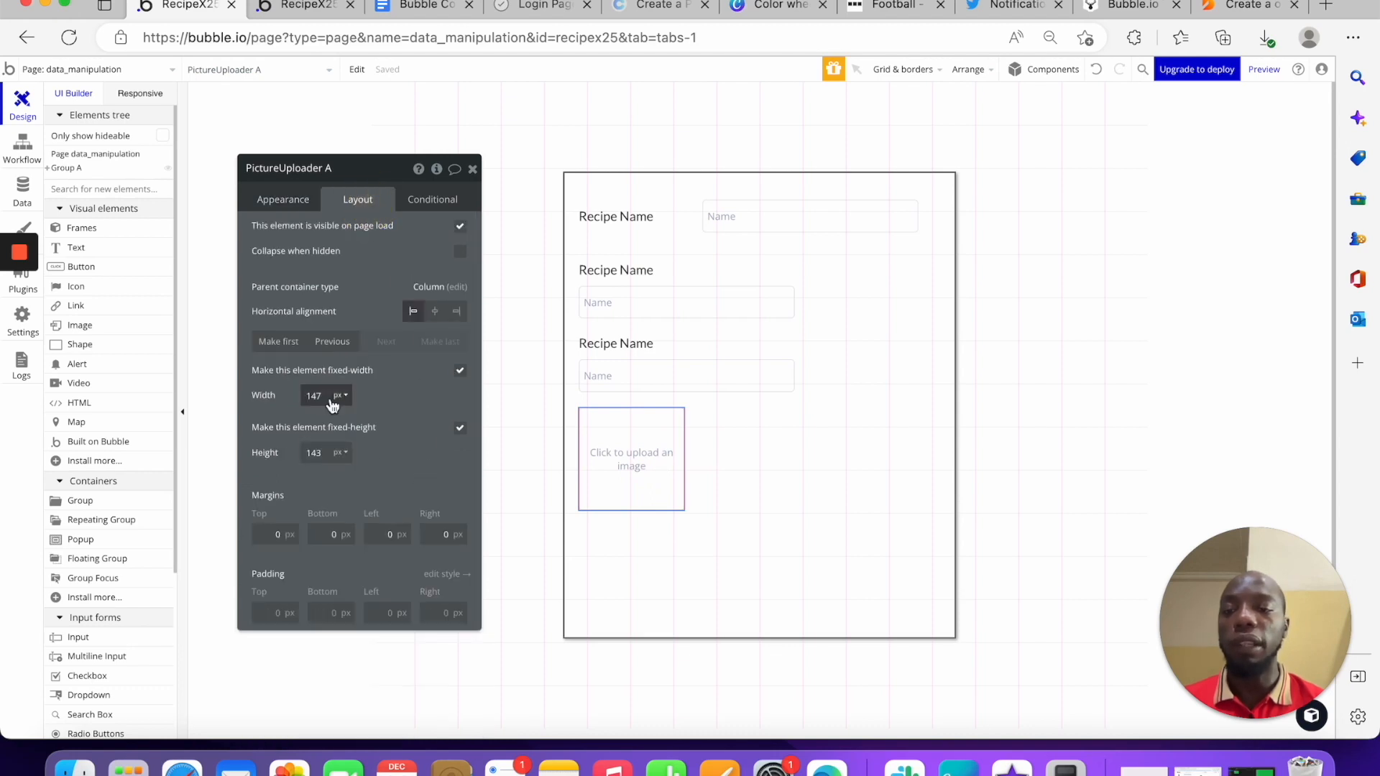
{"action": "left_click", "coordinate": [320, 453]}
{"action": "type", "text": "30"}
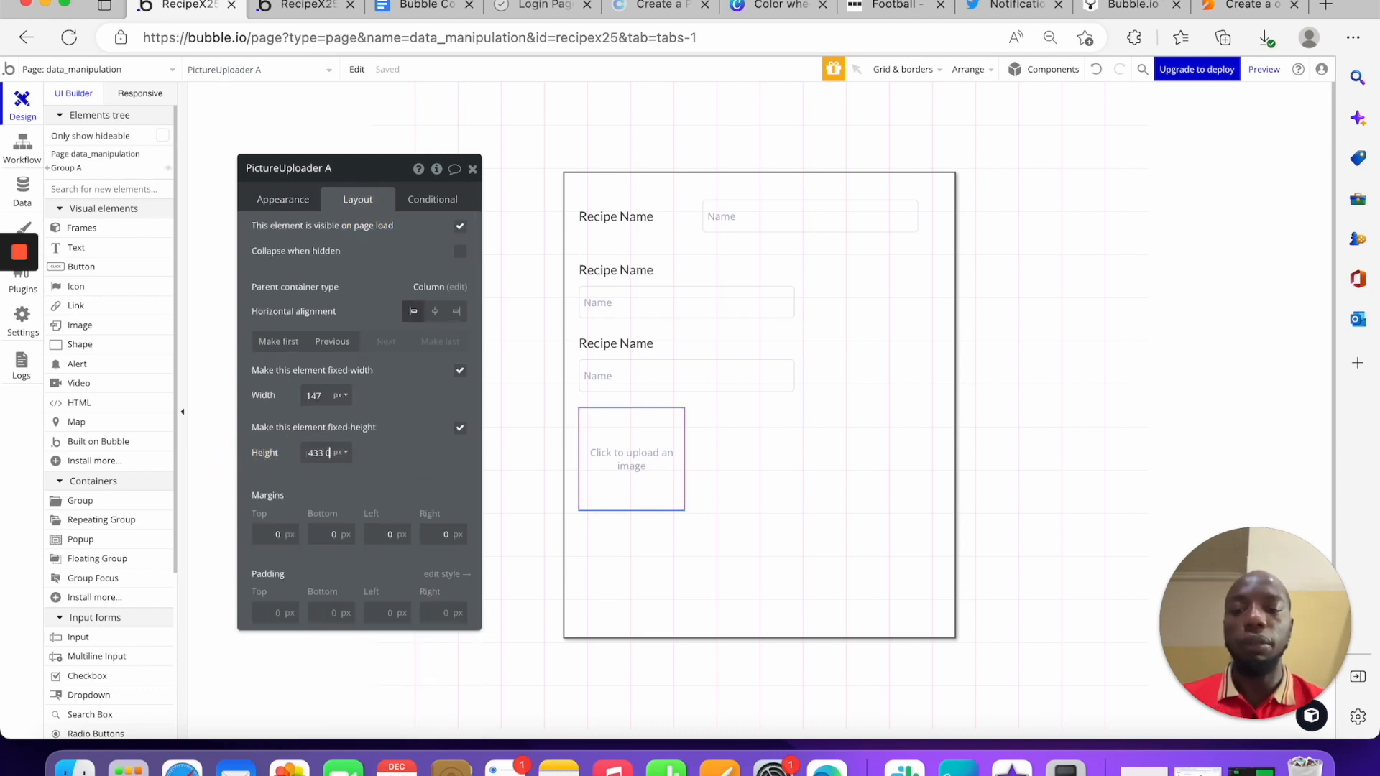
{"action": "key", "text": "BackSpace"}
{"action": "key", "text": "BackSpace"}
{"action": "type", "text": "3pm C"}
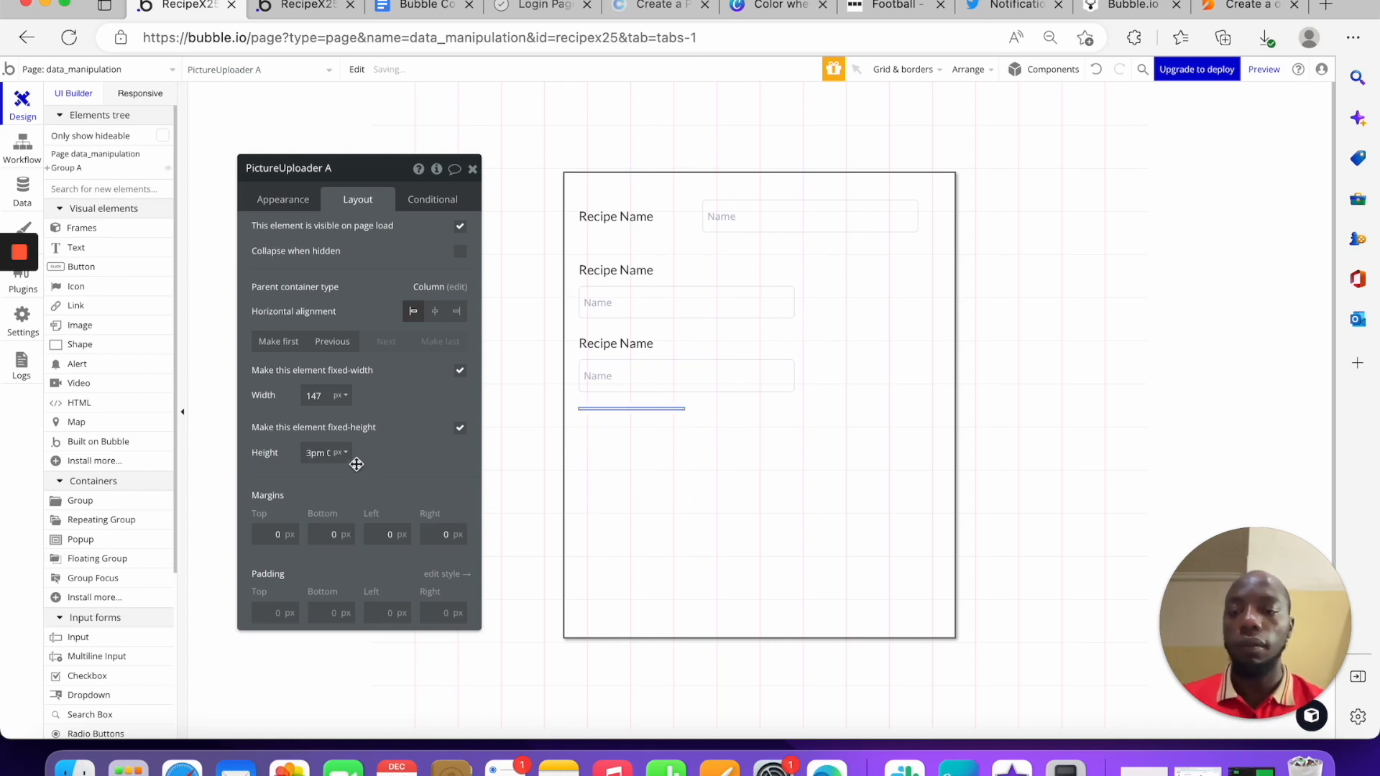
{"action": "double_click", "coordinate": [319, 454]}
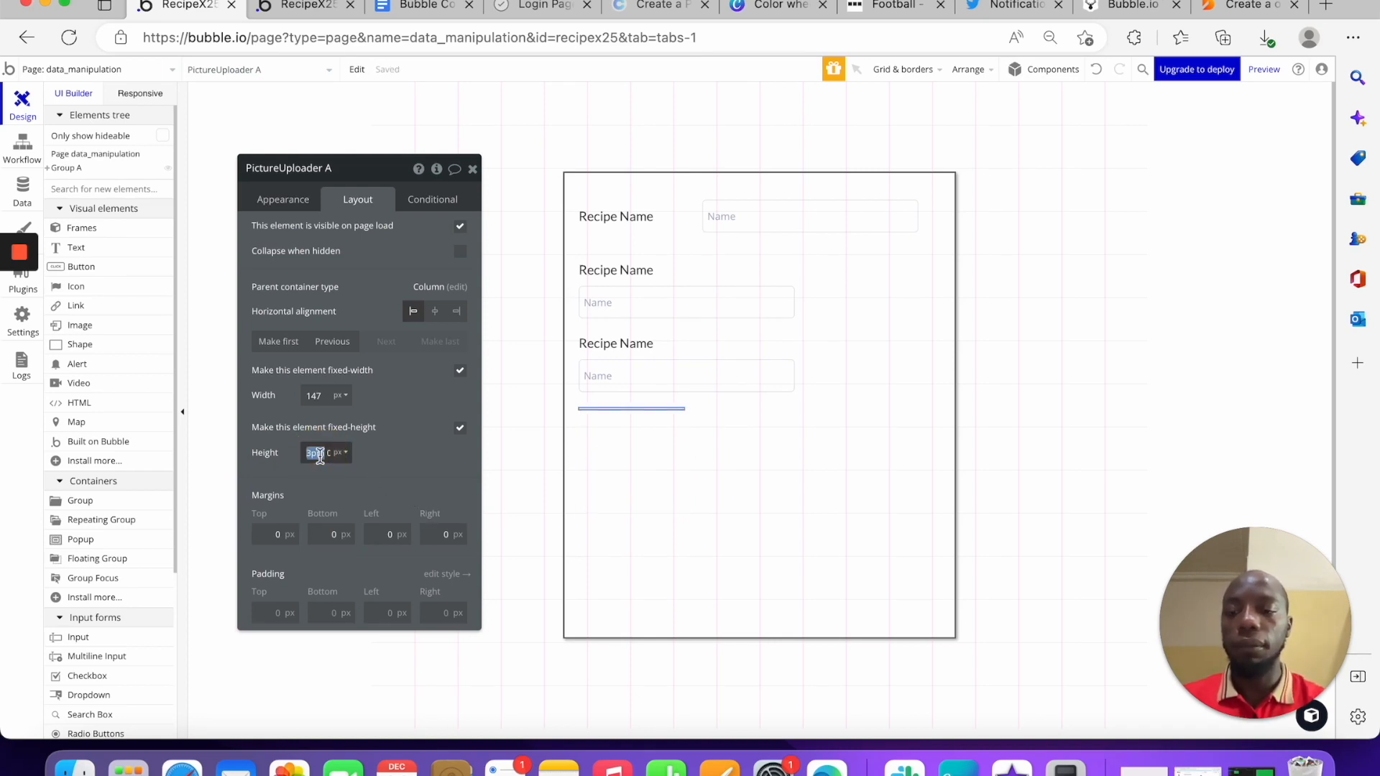
{"action": "type", "text": "30"}
Move the picture uploader into the third group and delete that group's Name input
{"action": "left_click_drag", "start_coordinate": [672, 416], "coordinate": [764, 385]}
{"action": "left_click", "coordinate": [727, 408]}
{"action": "key", "text": "Delete"}
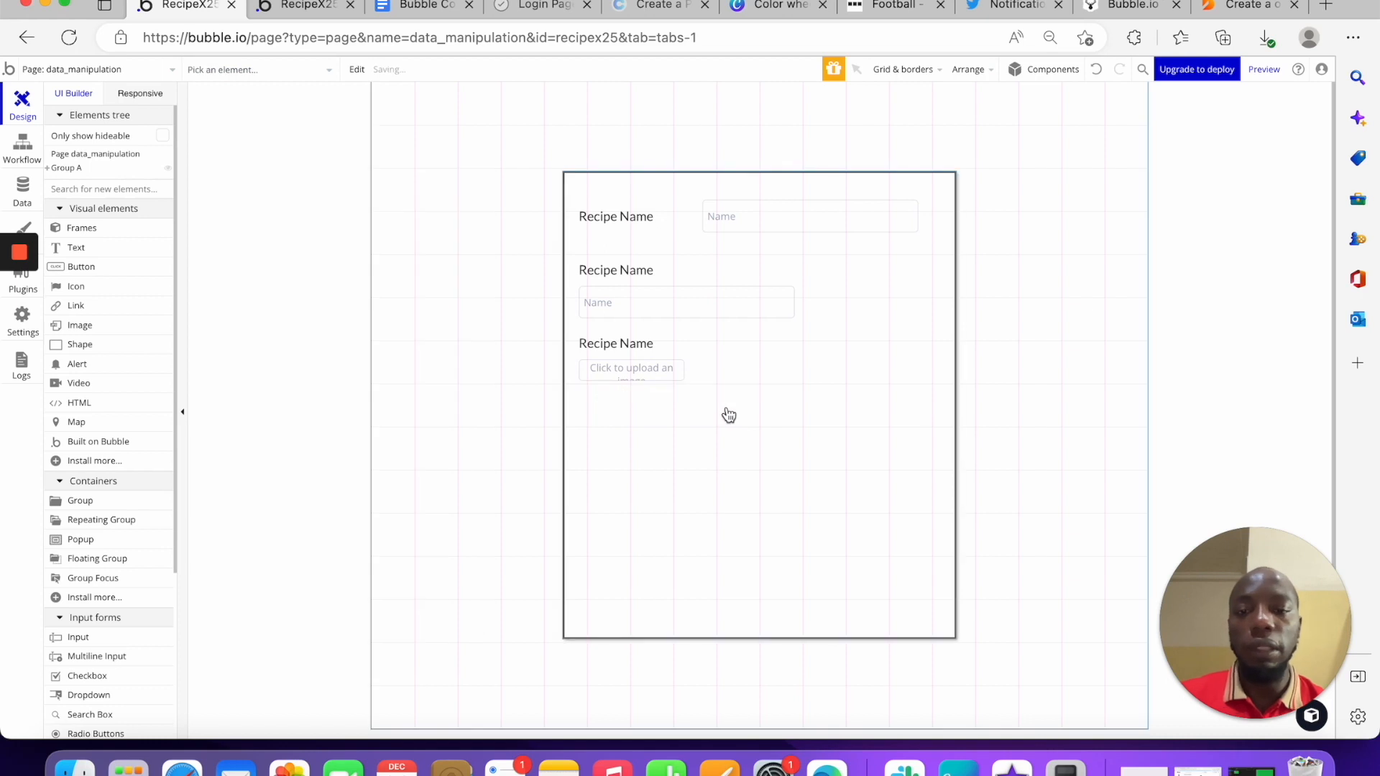
Set the picture uploader's width to 200 px and its height to 50 px
{"action": "left_click", "coordinate": [625, 369]}
{"action": "left_click", "coordinate": [314, 452]}
{"action": "type", "text": "50"}
{"action": "key", "text": "Return"}
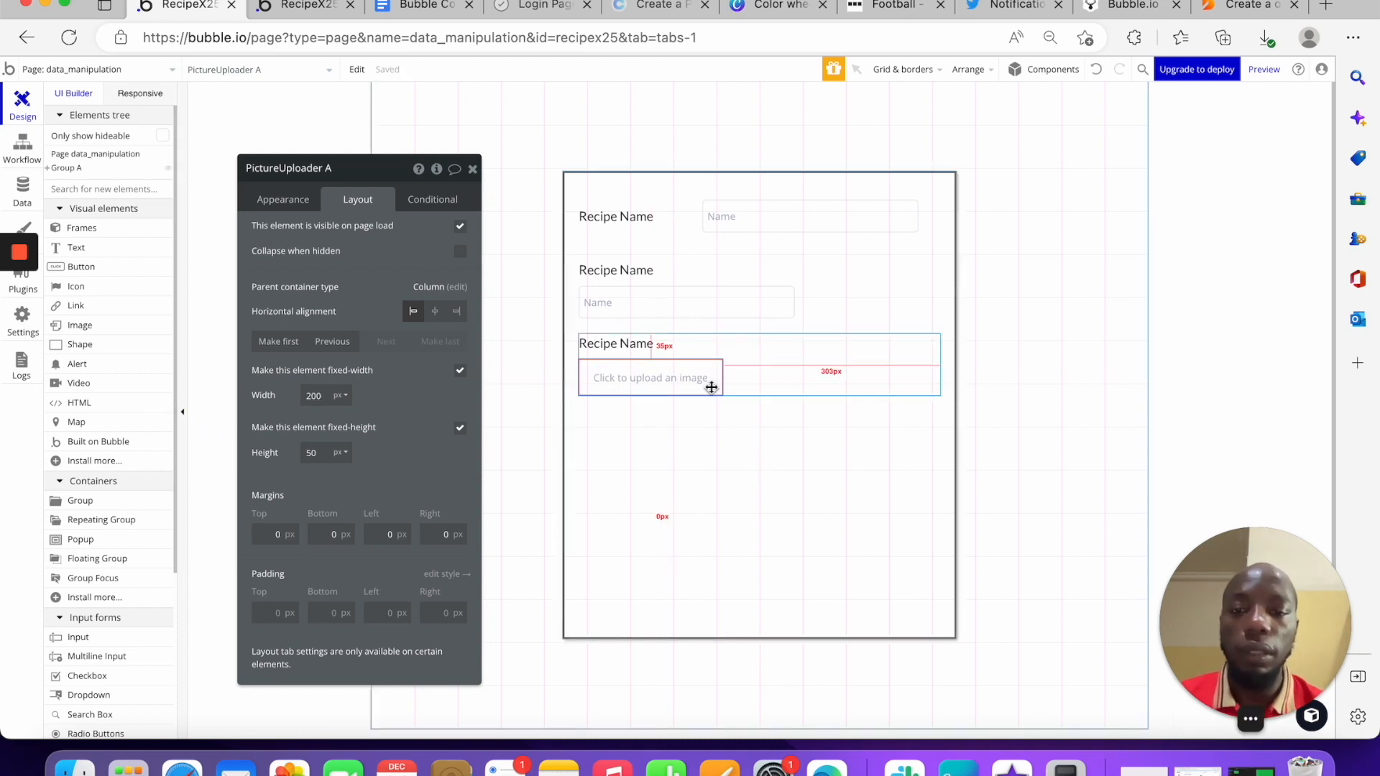
{"action": "left_click", "coordinate": [806, 379]}
{"action": "left_click", "coordinate": [683, 388]}
{"action": "left_click", "coordinate": [282, 199]}
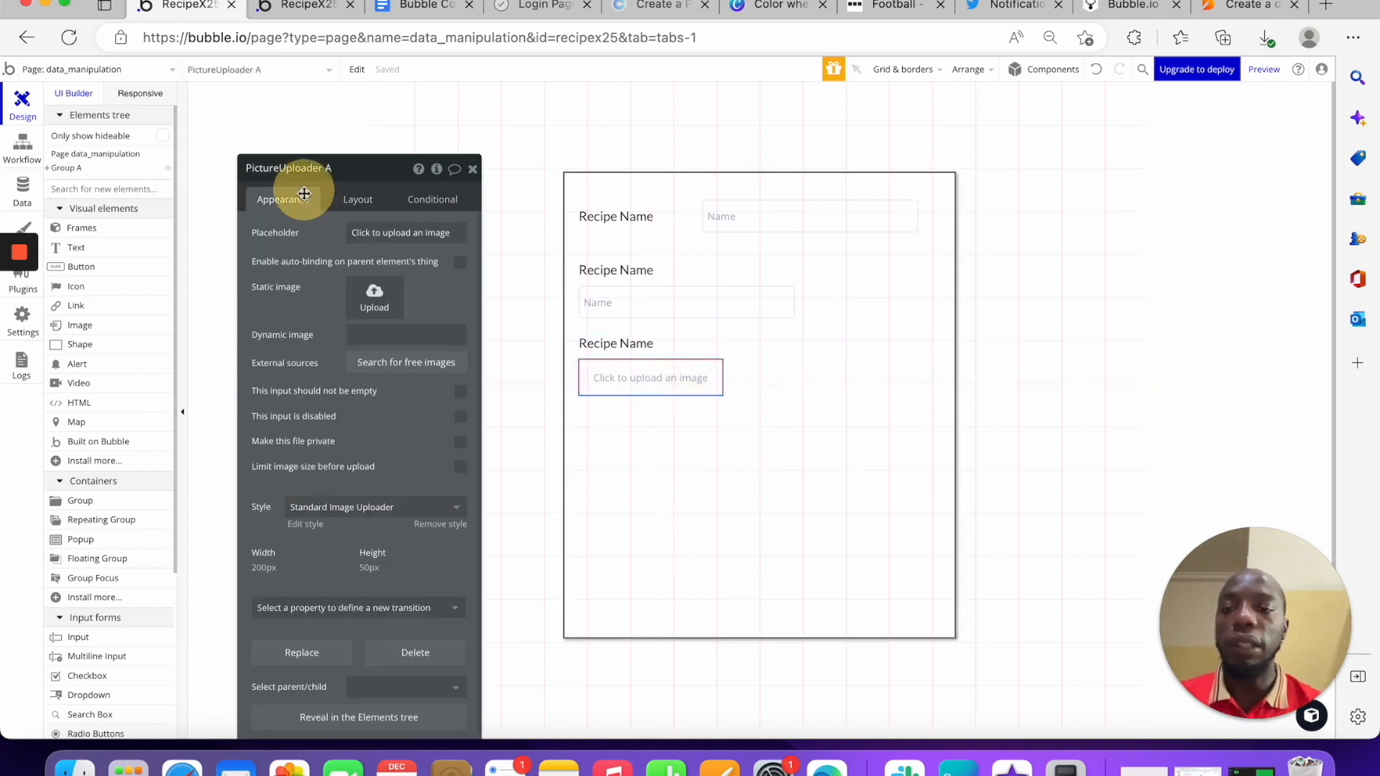
{"action": "left_click", "coordinate": [753, 398]}
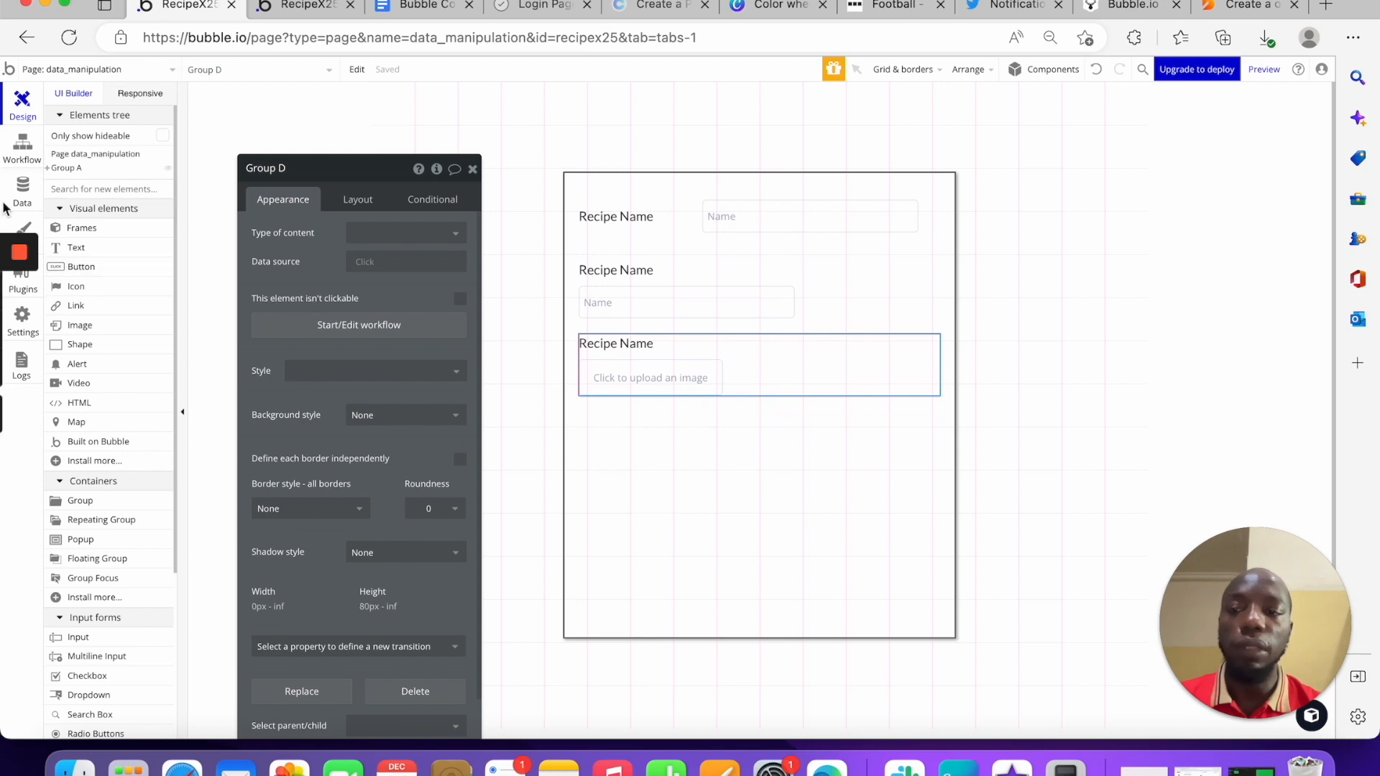
Copy the second group with its text and Name input to below the picture uploader group
{"action": "left_click", "coordinate": [838, 284]}
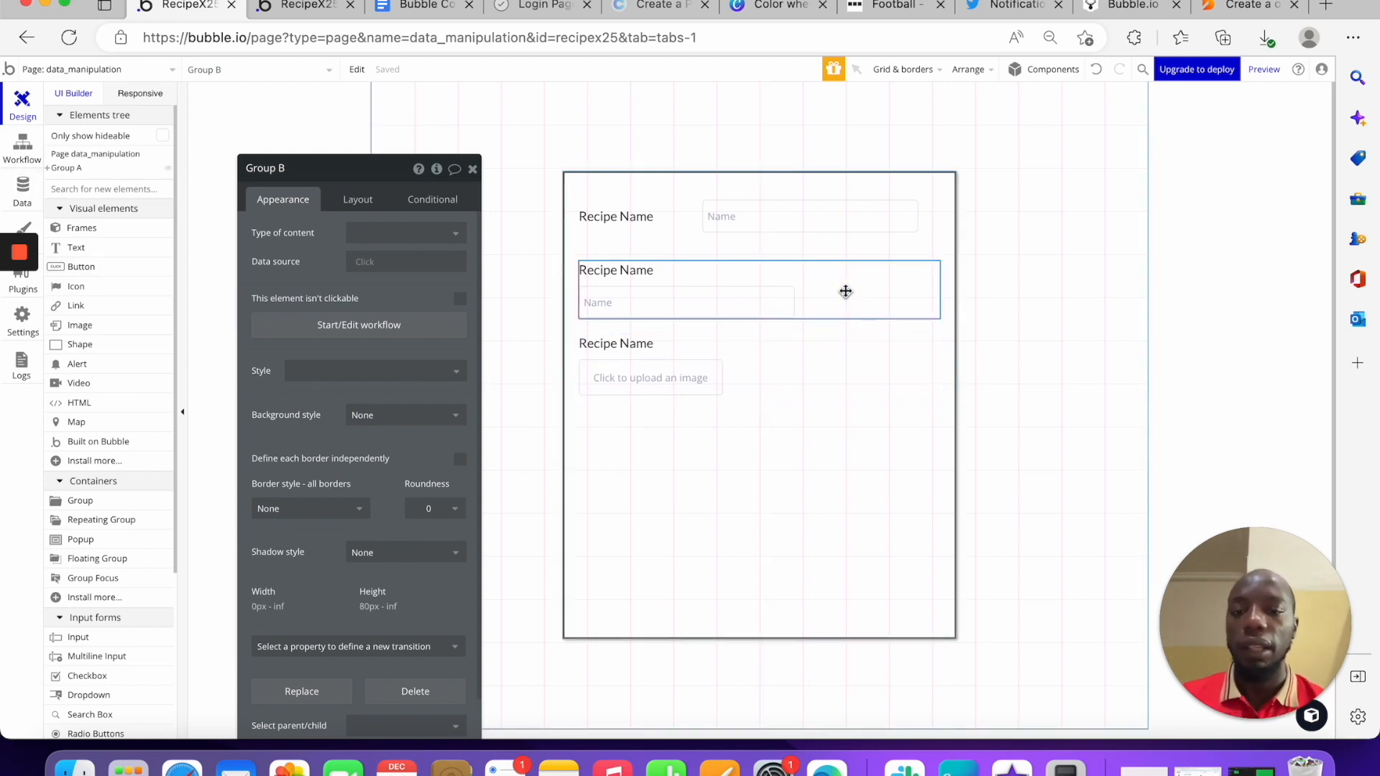
{"action": "left_click_drag", "start_coordinate": [846, 277], "coordinate": [872, 483]}
{"action": "left_click", "coordinate": [872, 486]}
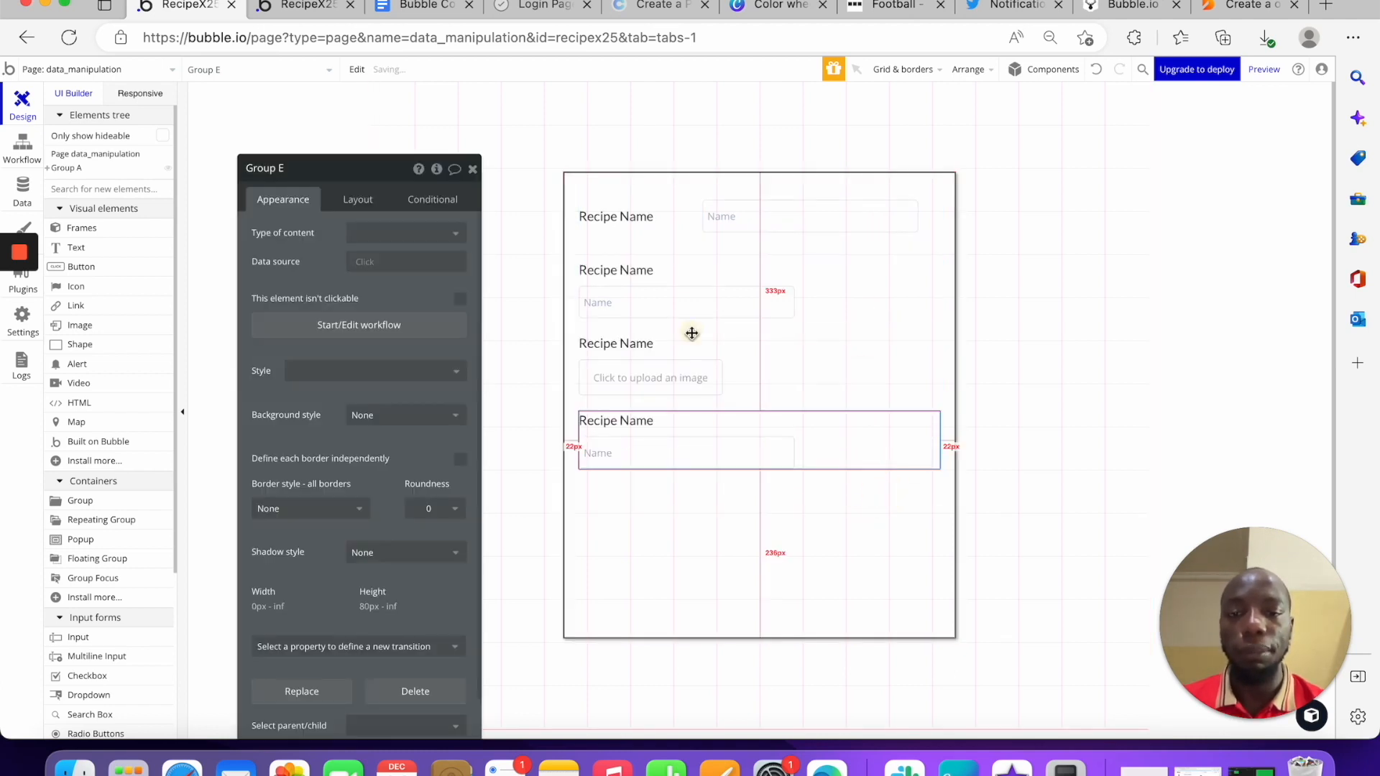
Change the fourth group's label text to Price and its input placeholder to Price
{"action": "left_click", "coordinate": [656, 422]}
{"action": "triple_click", "coordinate": [351, 235]}
{"action": "type", "text": "Price"}
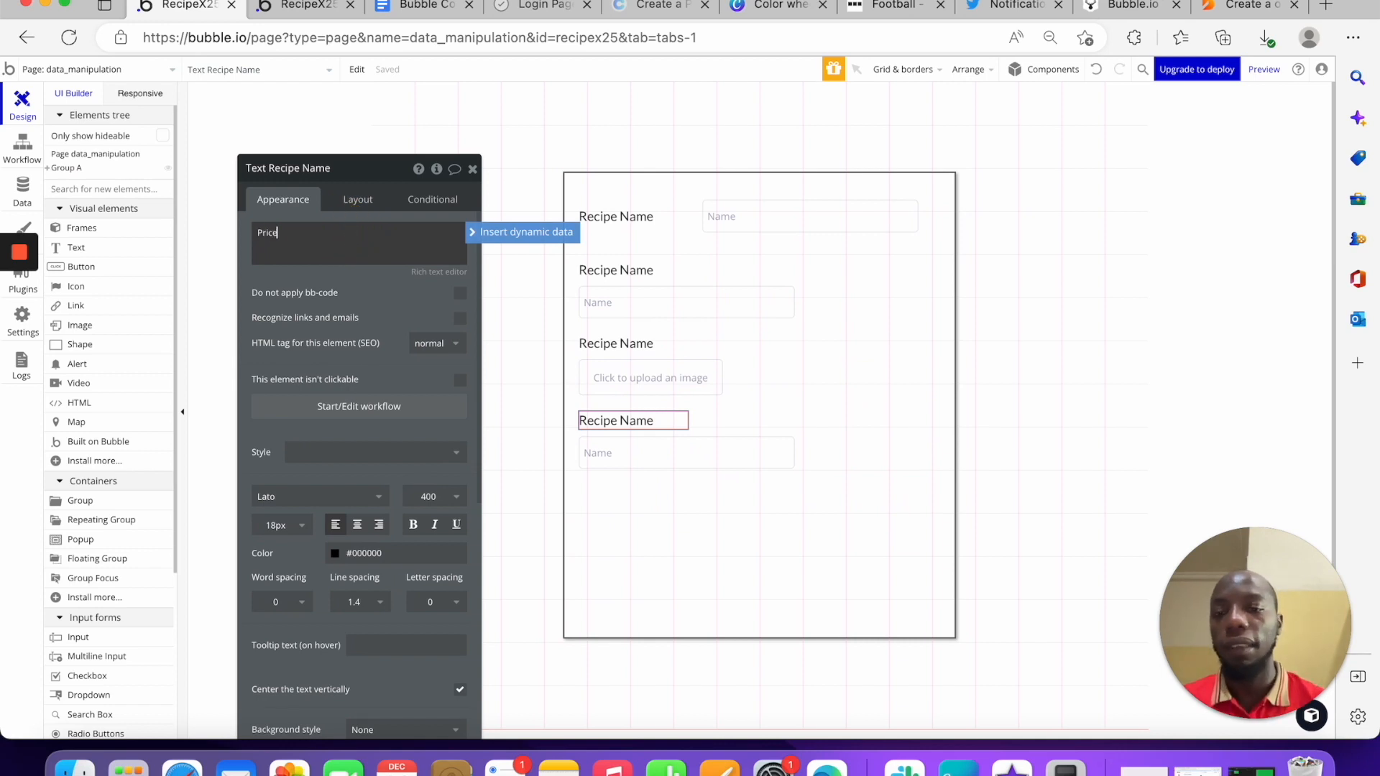
{"action": "left_click", "coordinate": [600, 453]}
{"action": "double_click", "coordinate": [380, 237]}
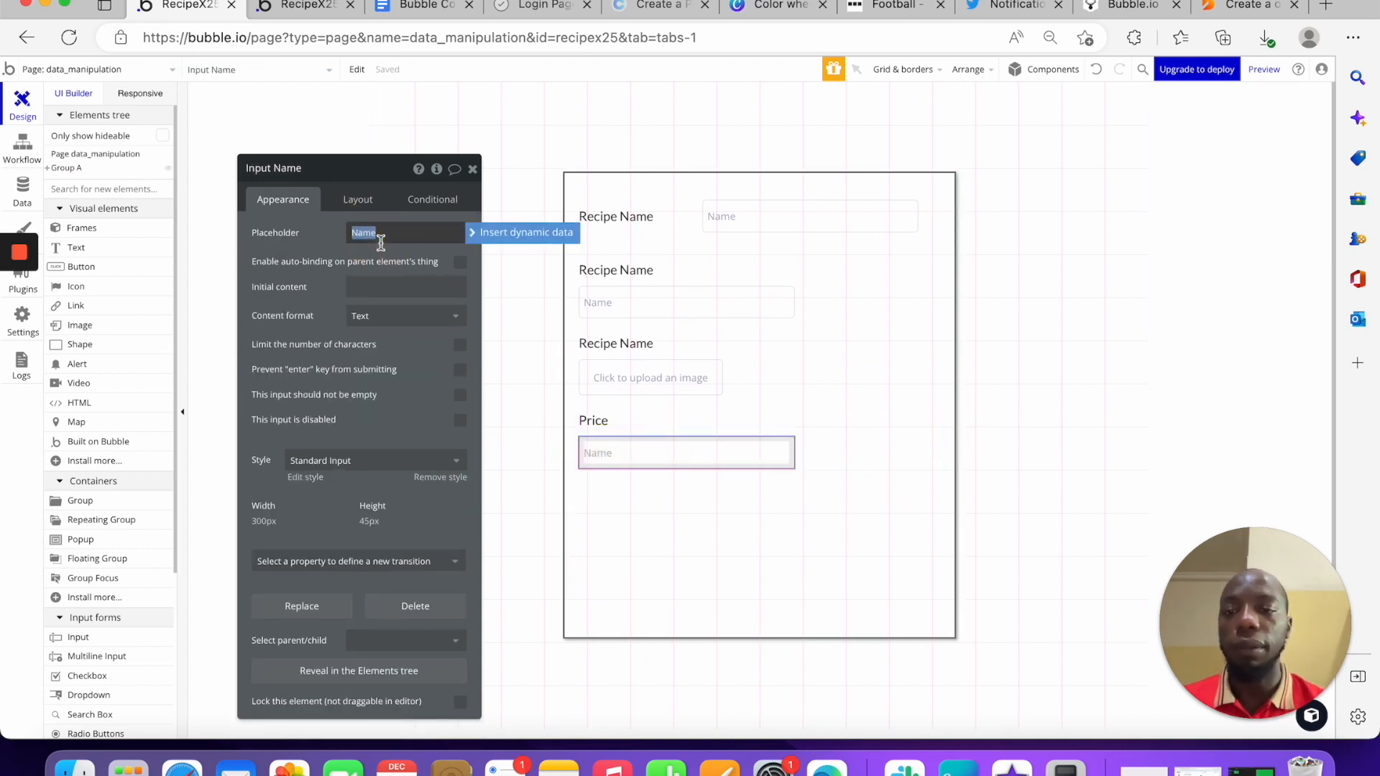
{"action": "type", "text": "Price"}
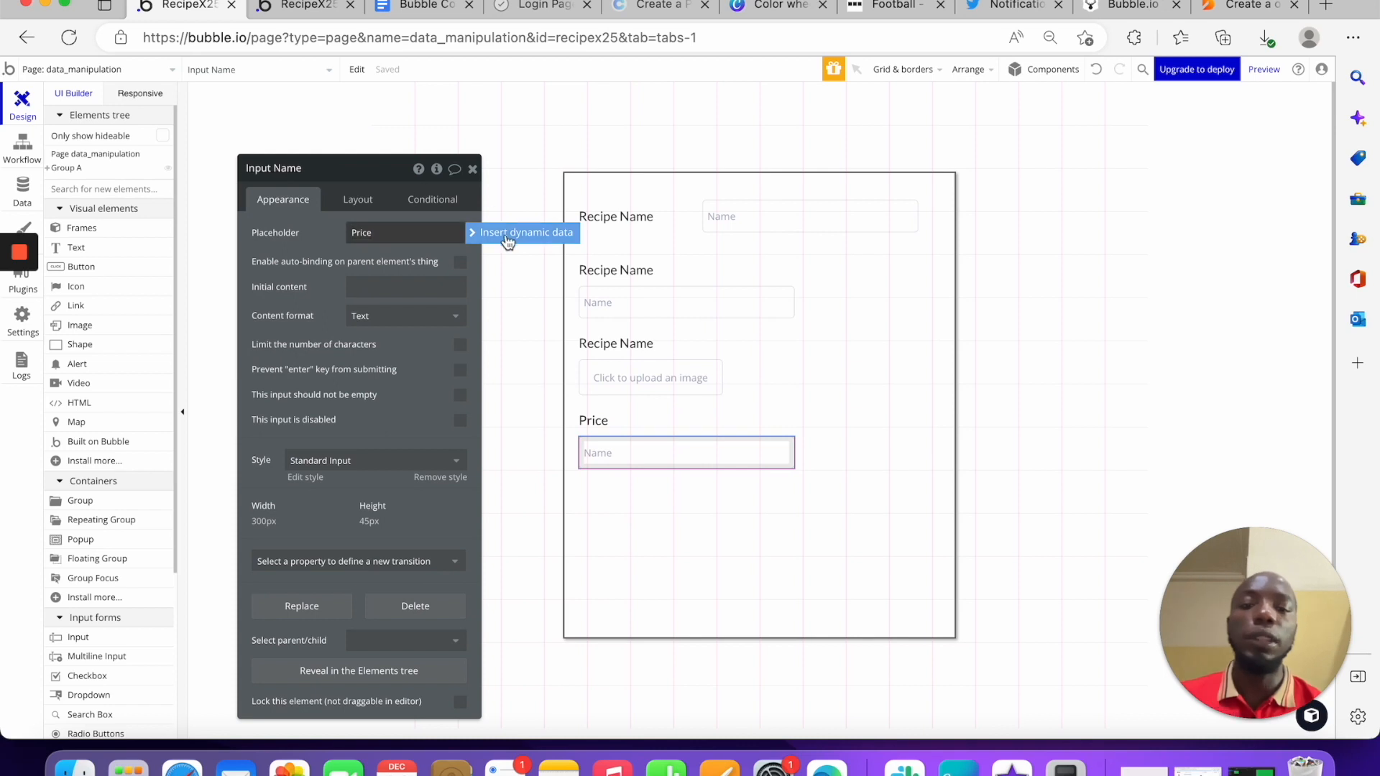
Change the second group's label text to Recipe Description
{"action": "left_click", "coordinate": [759, 220]}
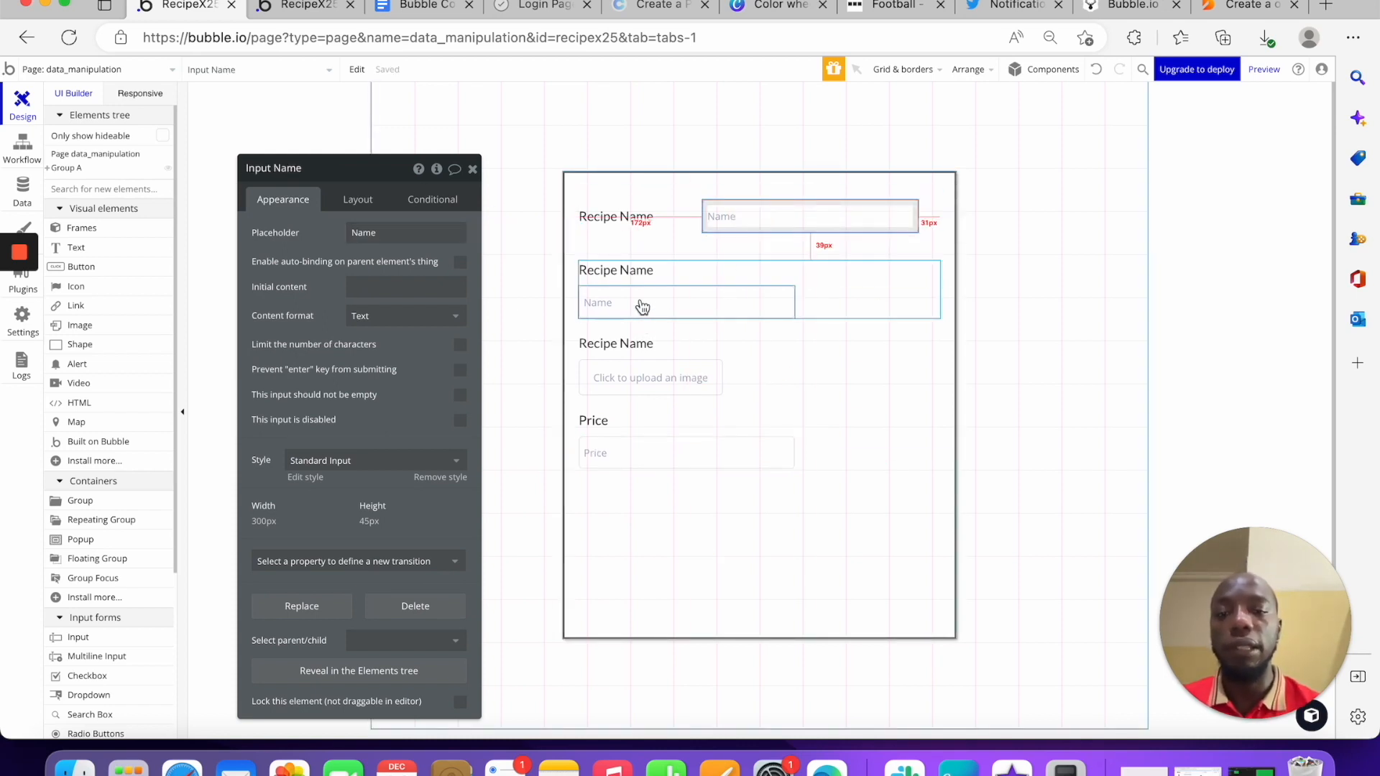
{"action": "left_click", "coordinate": [631, 271]}
{"action": "left_click", "coordinate": [294, 231]}
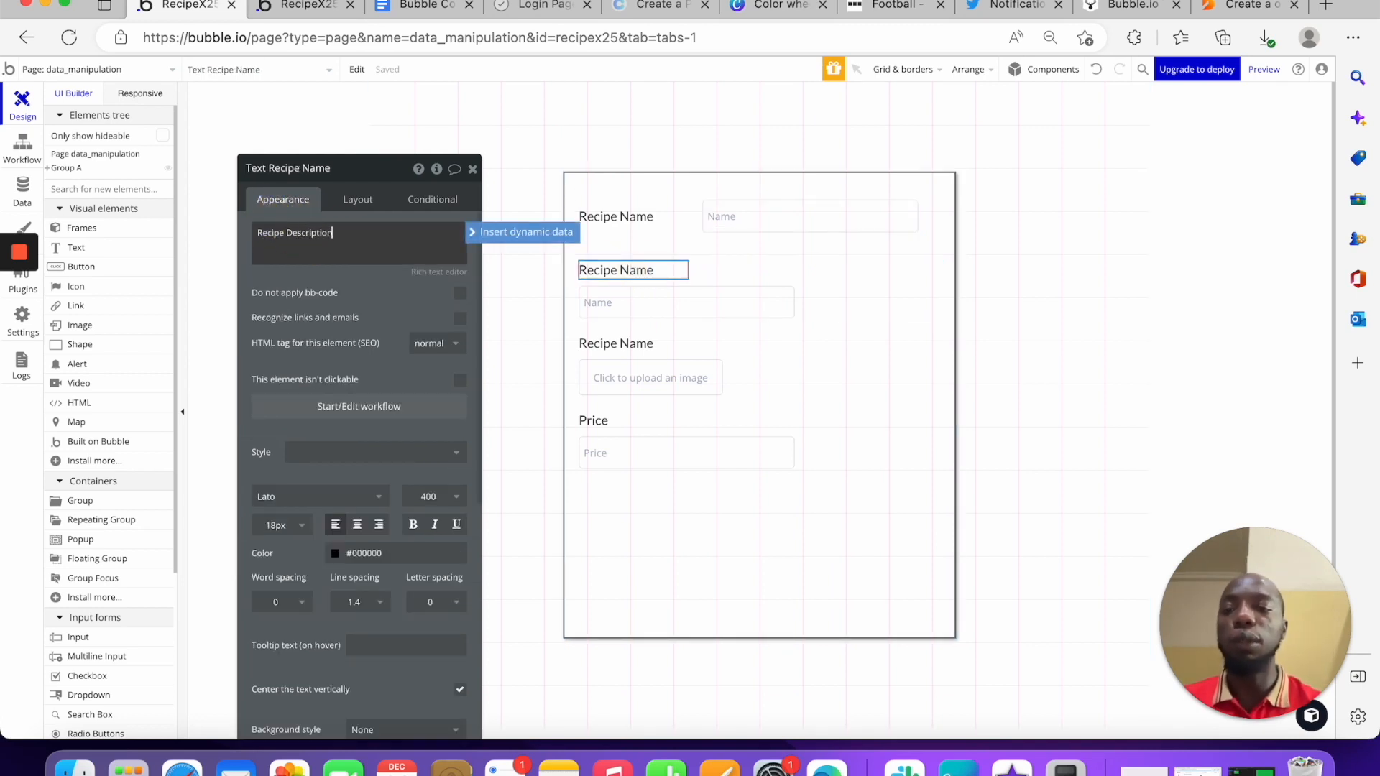
Change the label text above the picture uploader to Recipe Image
{"action": "left_click", "coordinate": [653, 341]}
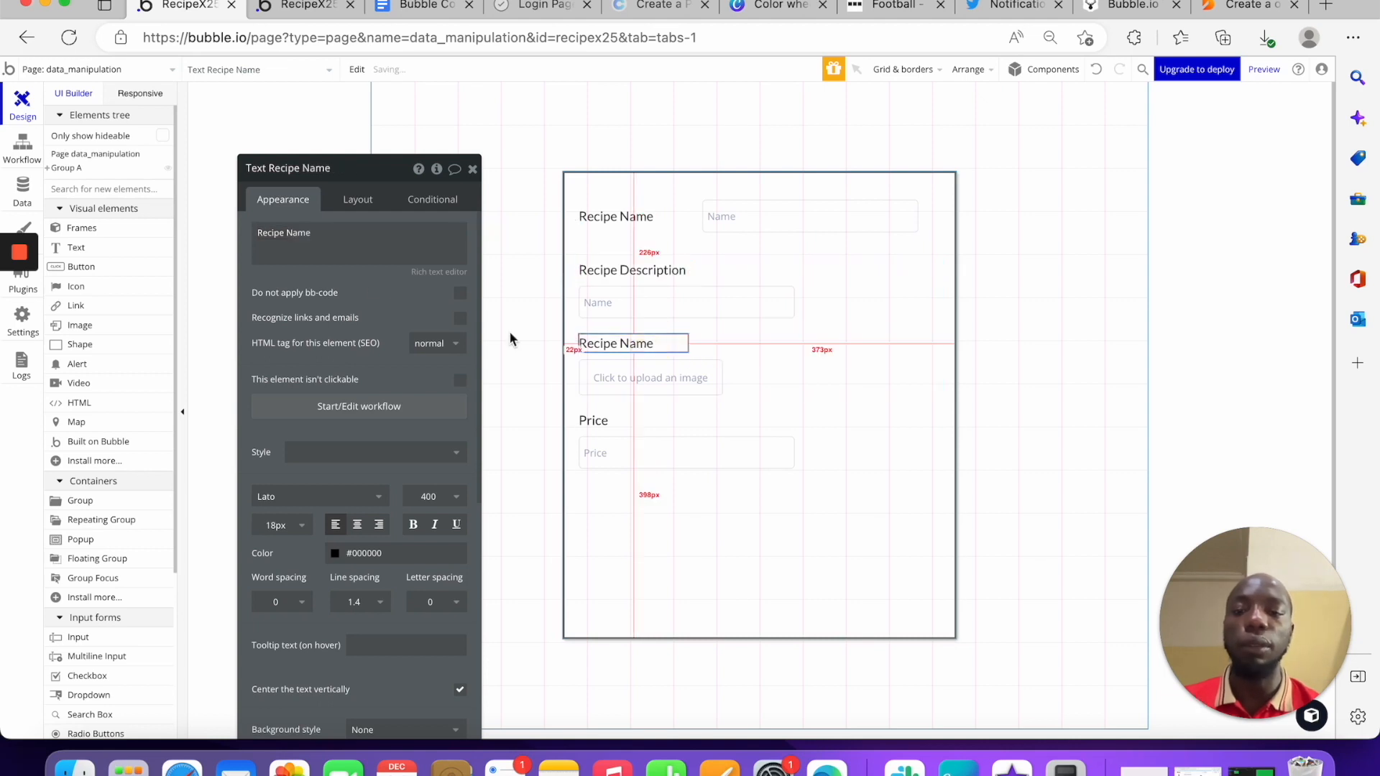
{"action": "left_click", "coordinate": [343, 233]}
{"action": "key", "text": "Right"}
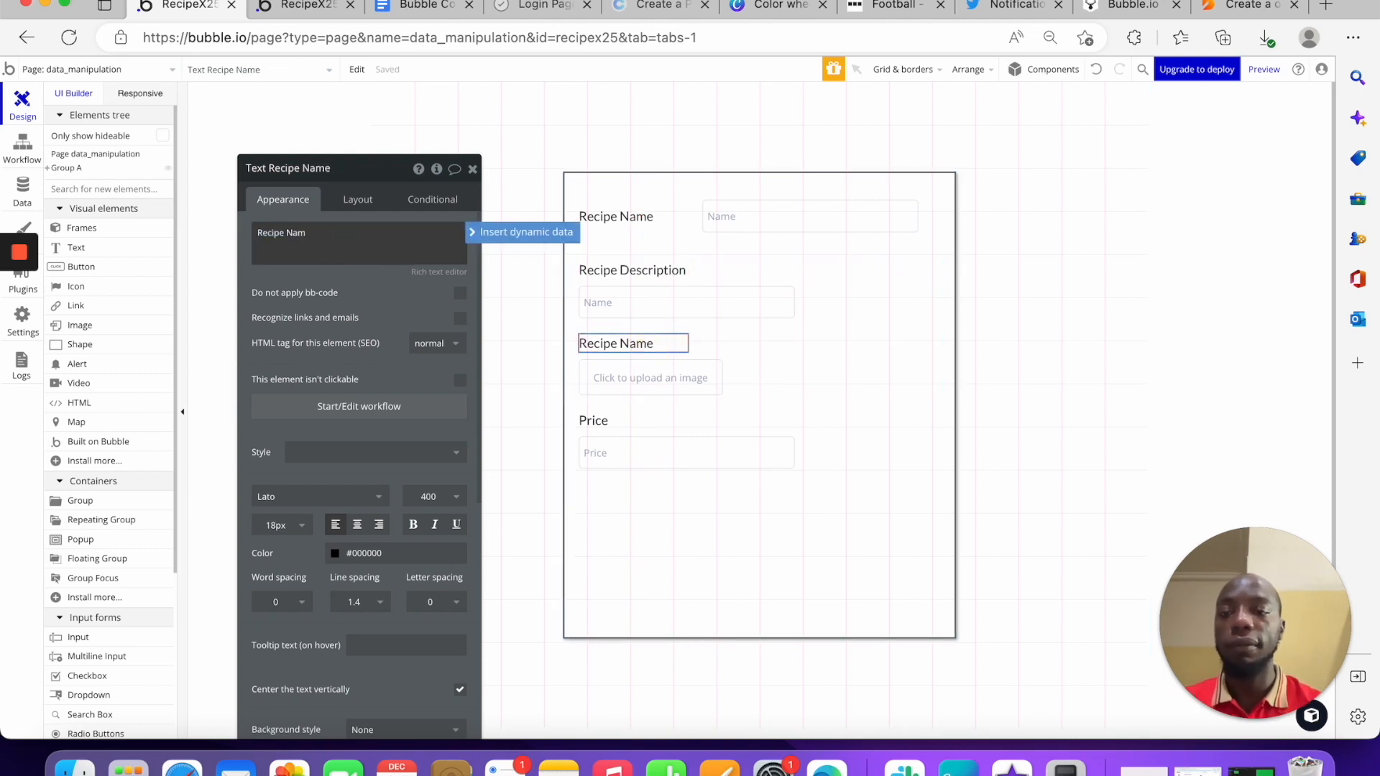
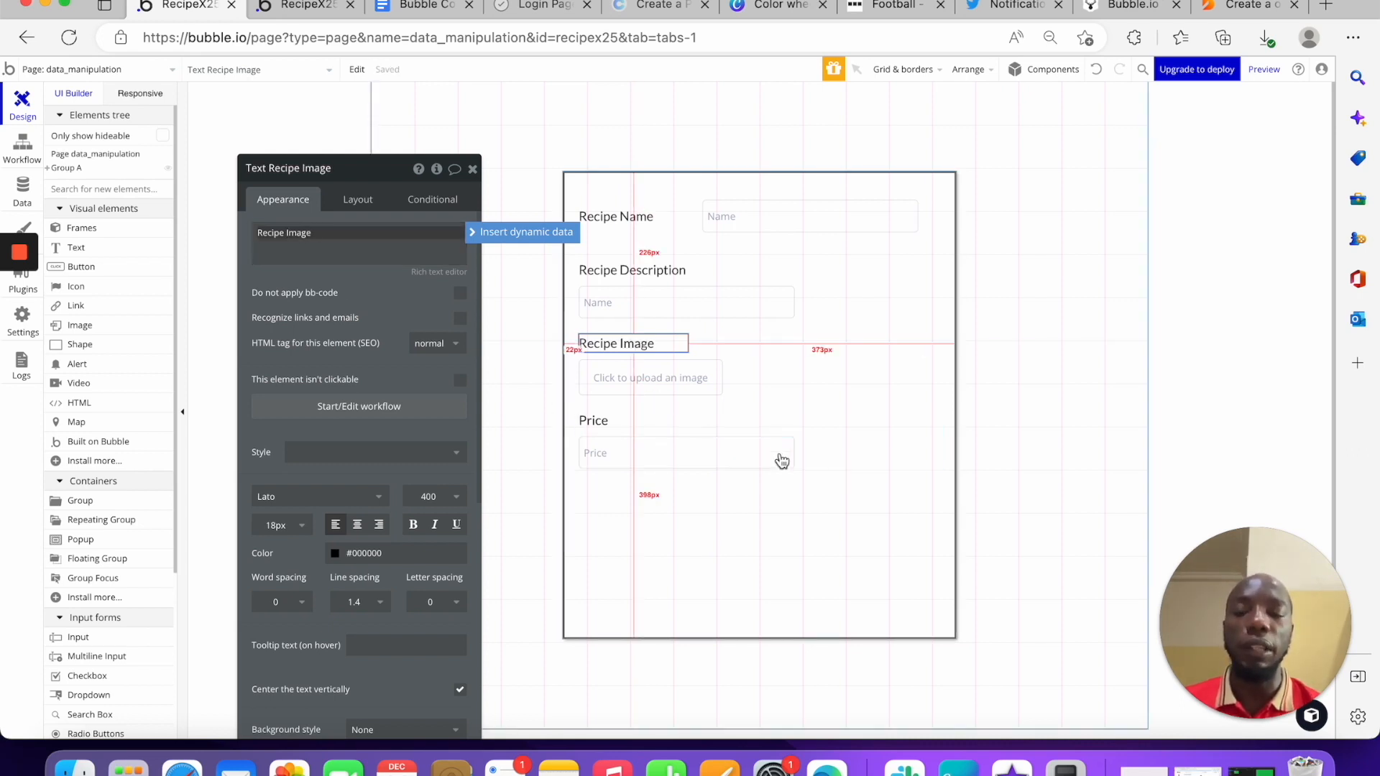
Close the label's properties and open the first group's Name input for editing
{"action": "left_click", "coordinate": [473, 170]}
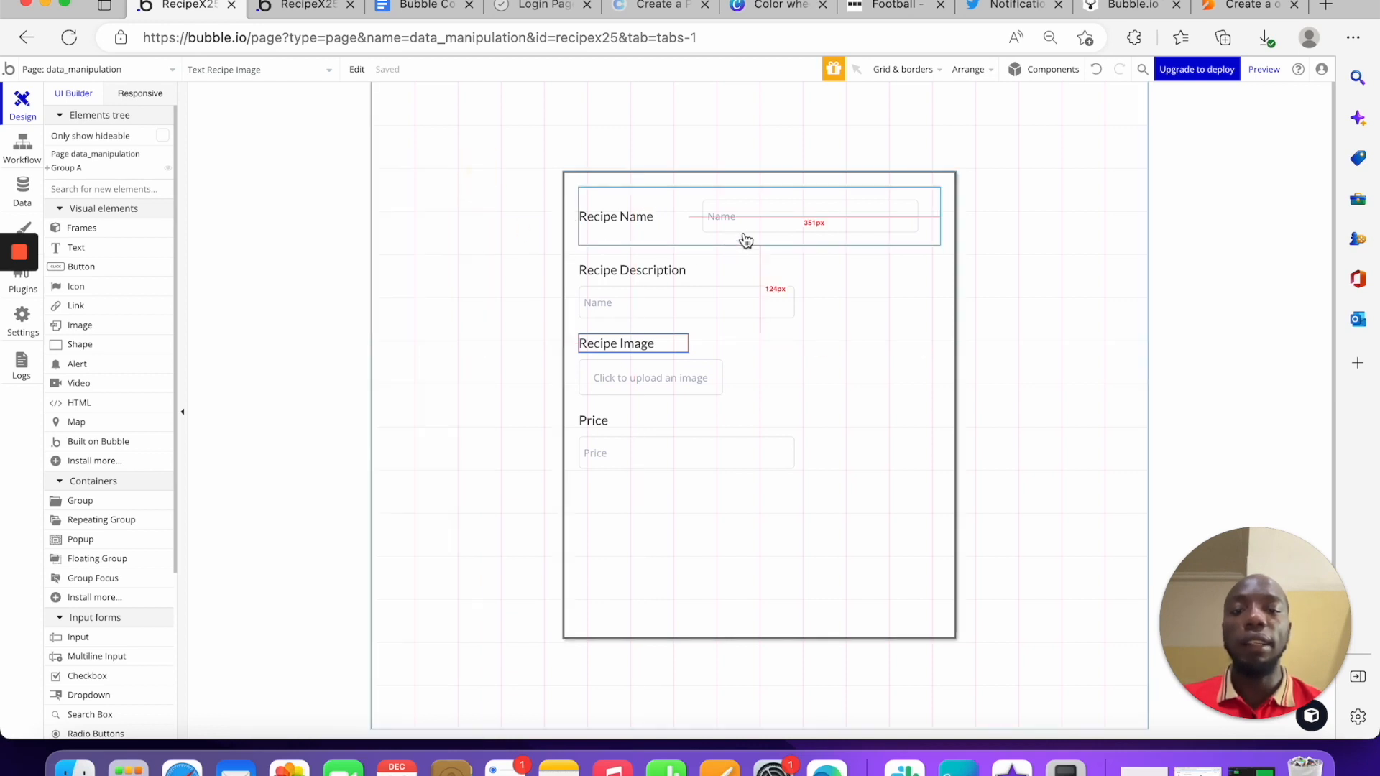
{"action": "left_click", "coordinate": [753, 214]}
{"action": "double_click", "coordinate": [740, 216]}
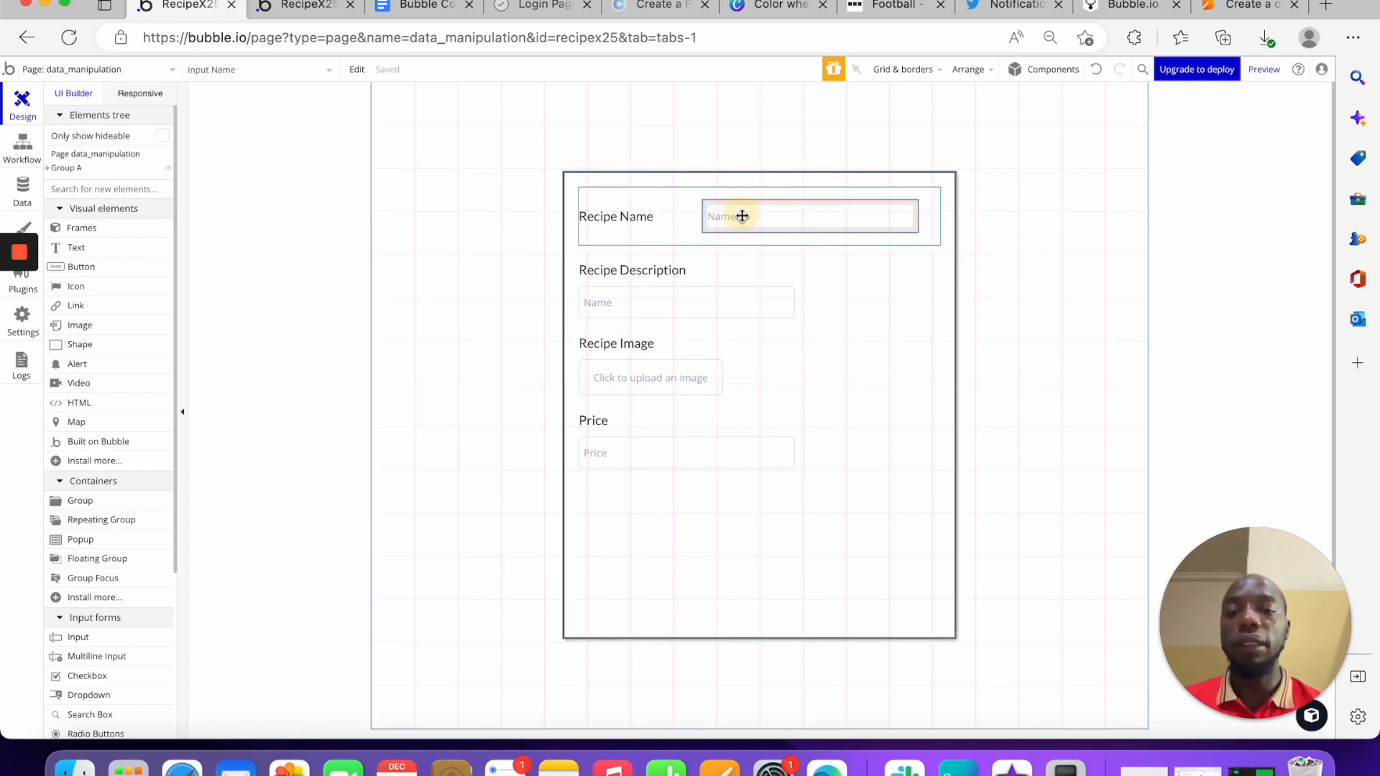
Set the content format of the Price input to Integer
{"action": "left_click", "coordinate": [374, 316]}
{"action": "left_click", "coordinate": [371, 314]}
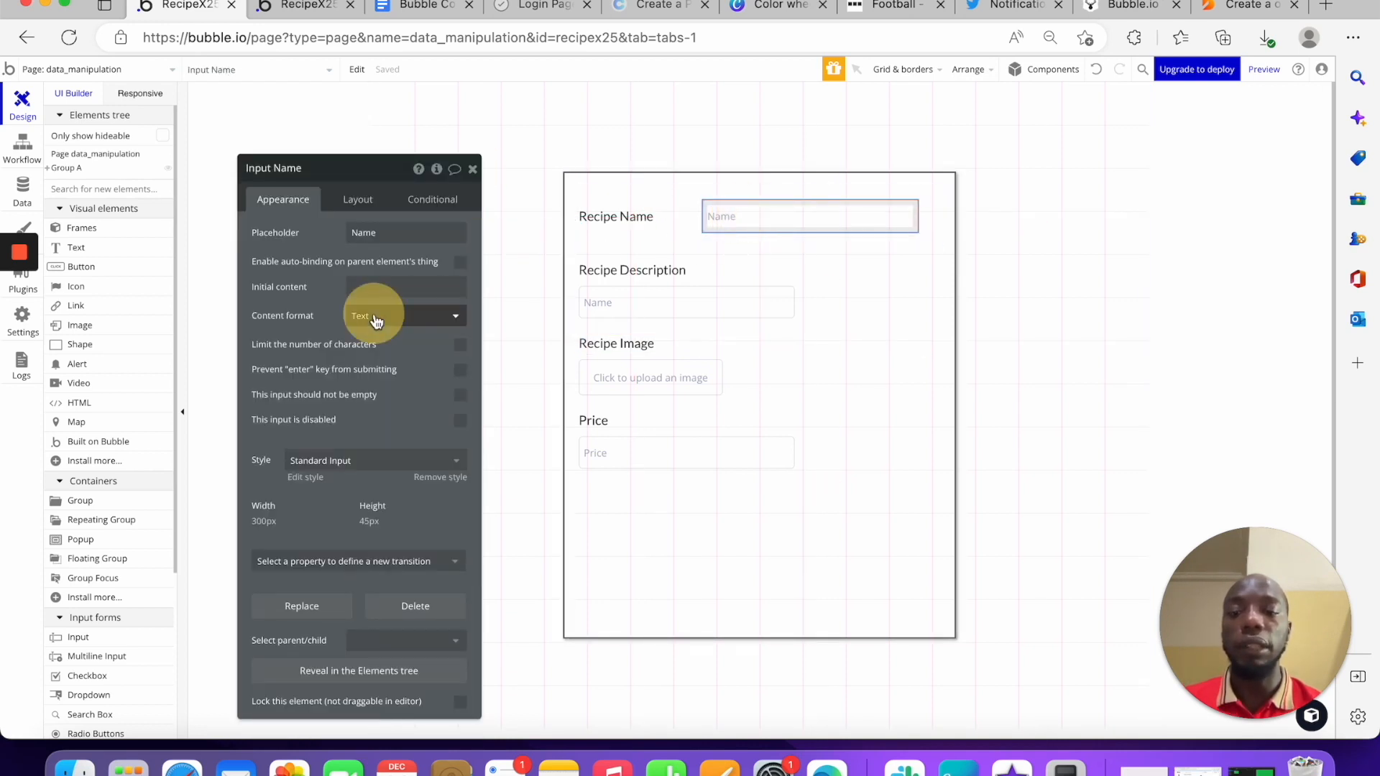
{"action": "left_click", "coordinate": [753, 309]}
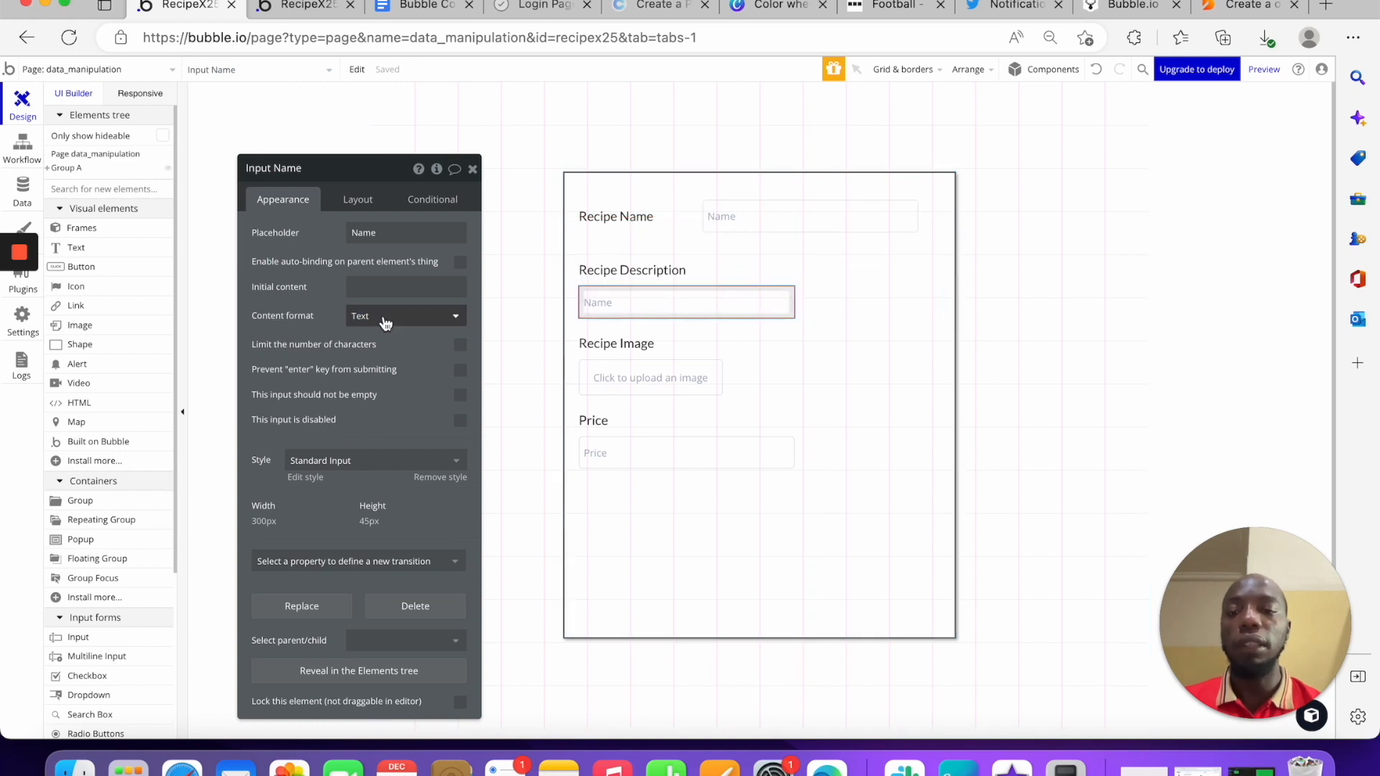
{"action": "left_click", "coordinate": [675, 375]}
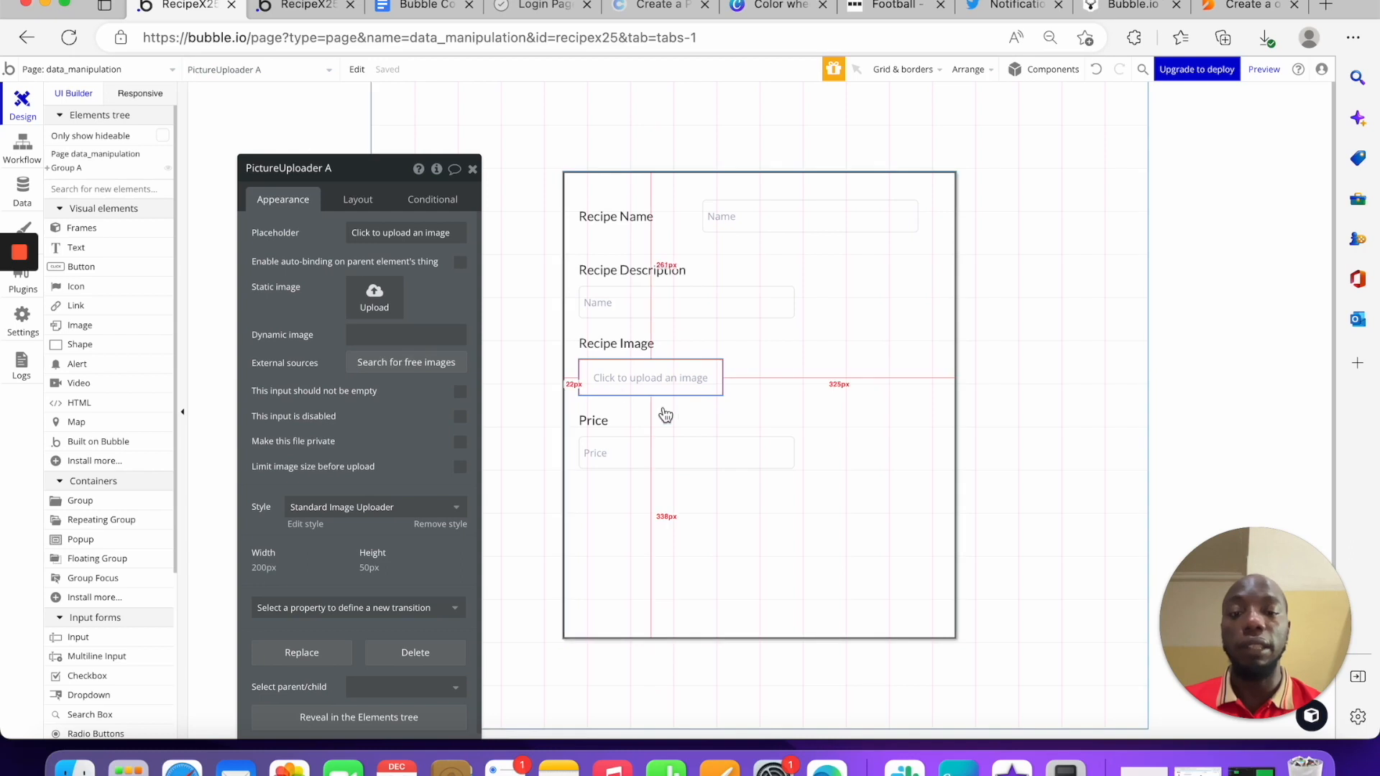
{"action": "left_click", "coordinate": [682, 460]}
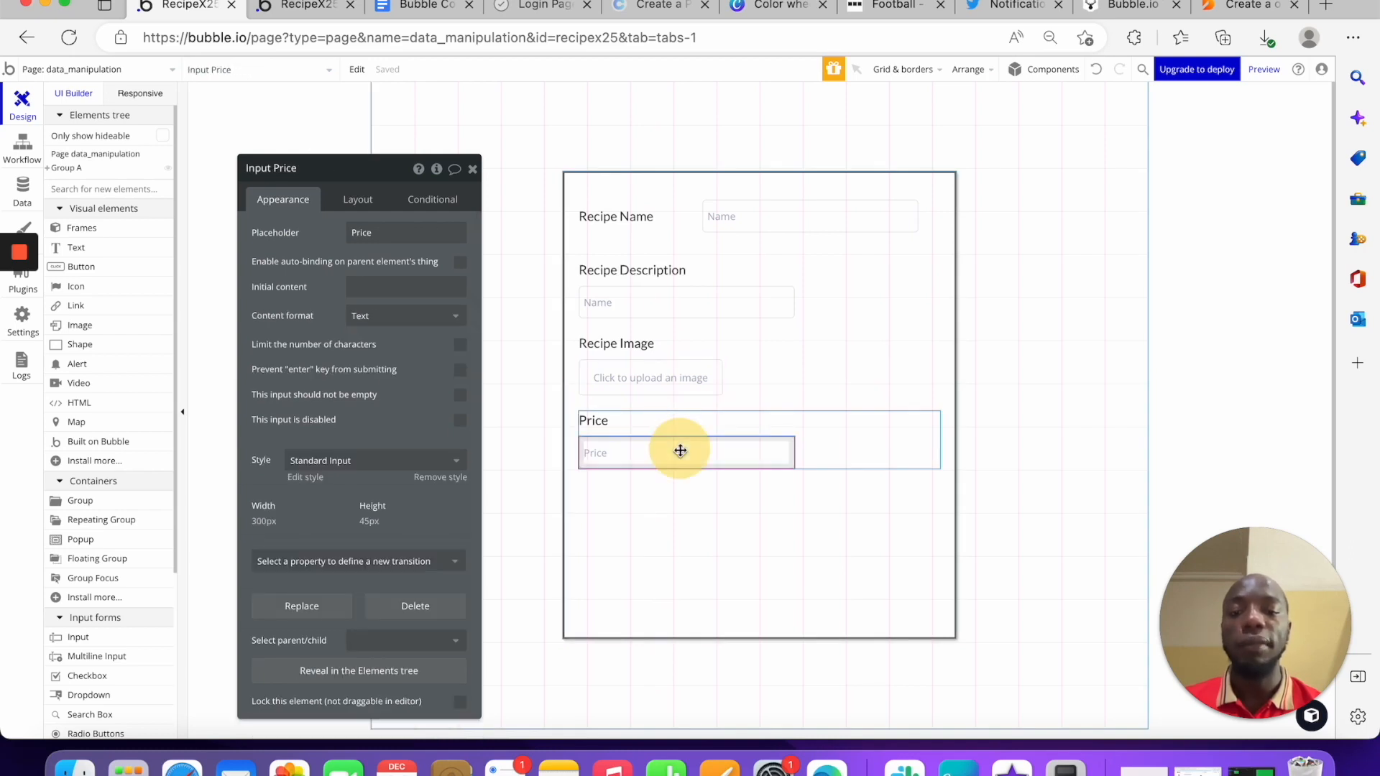
{"action": "left_click", "coordinate": [405, 316]}
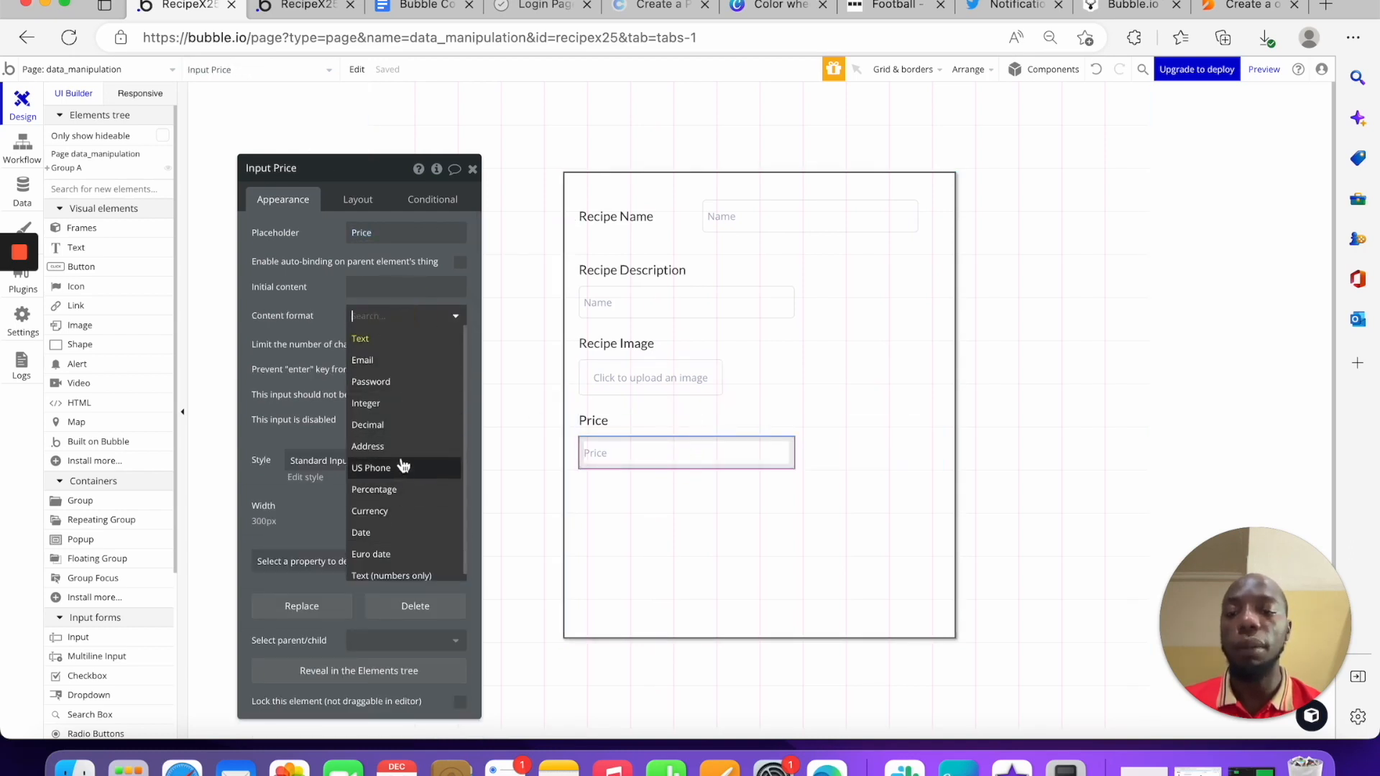
{"action": "left_click", "coordinate": [381, 403]}
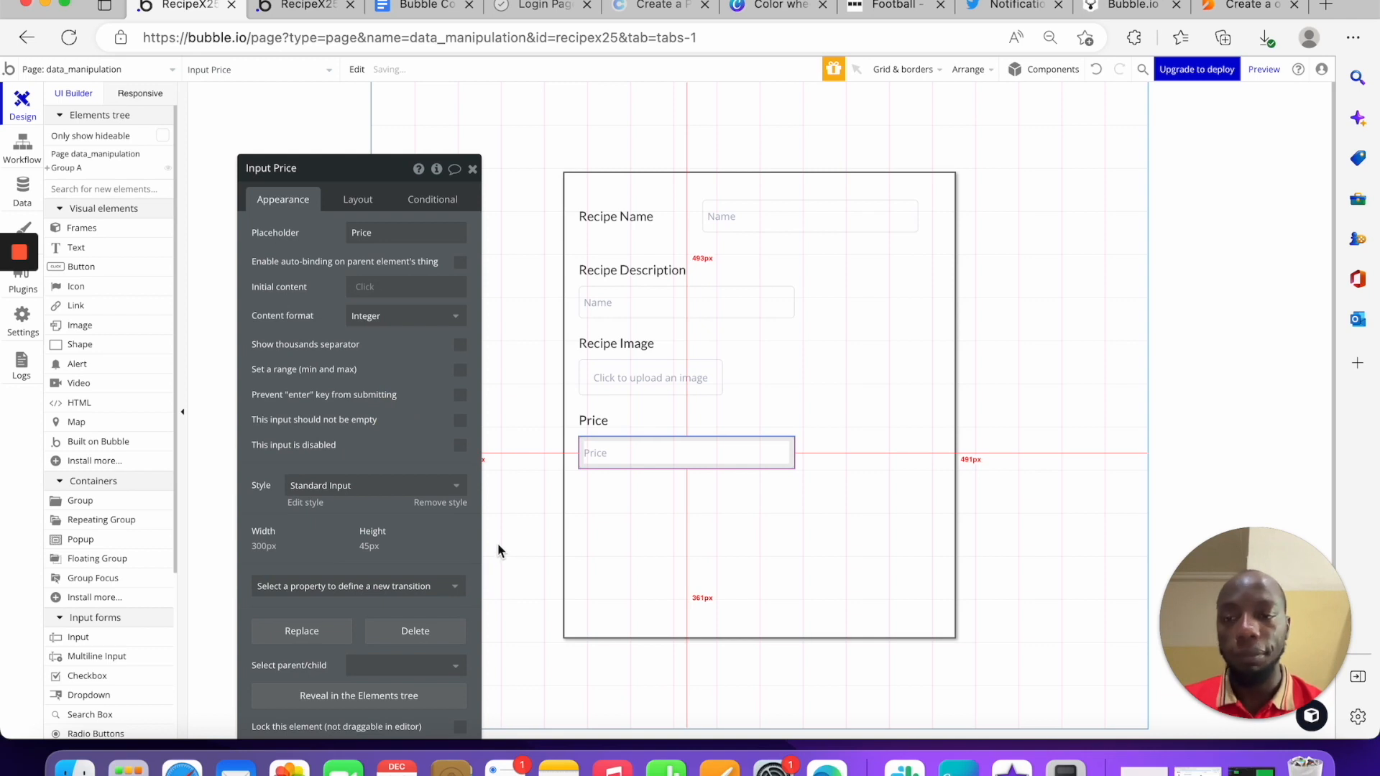
Restrict the Price input to a range with a minimum value of 5 and a maximum value of 200
{"action": "left_click", "coordinate": [460, 370]}
{"action": "left_click", "coordinate": [388, 398]}
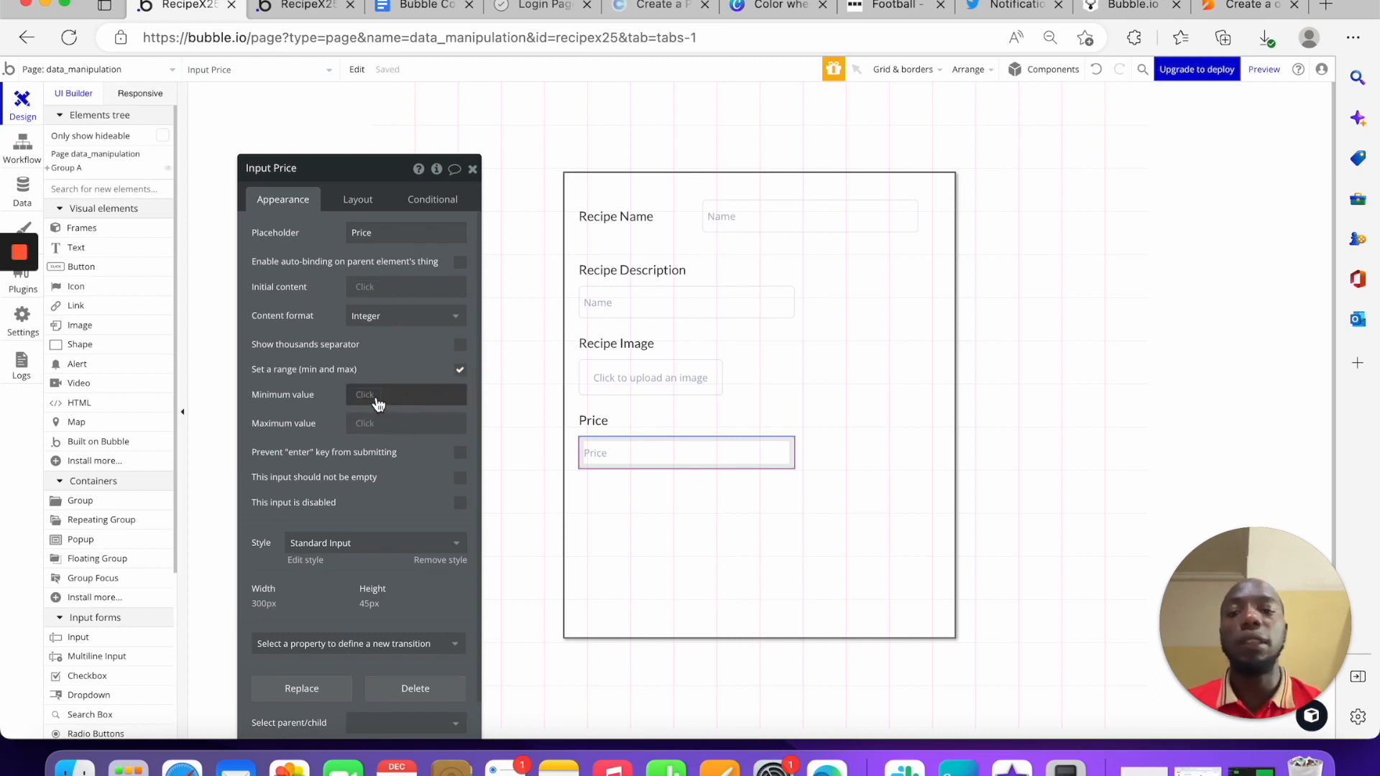
{"action": "left_click", "coordinate": [377, 396]}
{"action": "type", "text": "5"}
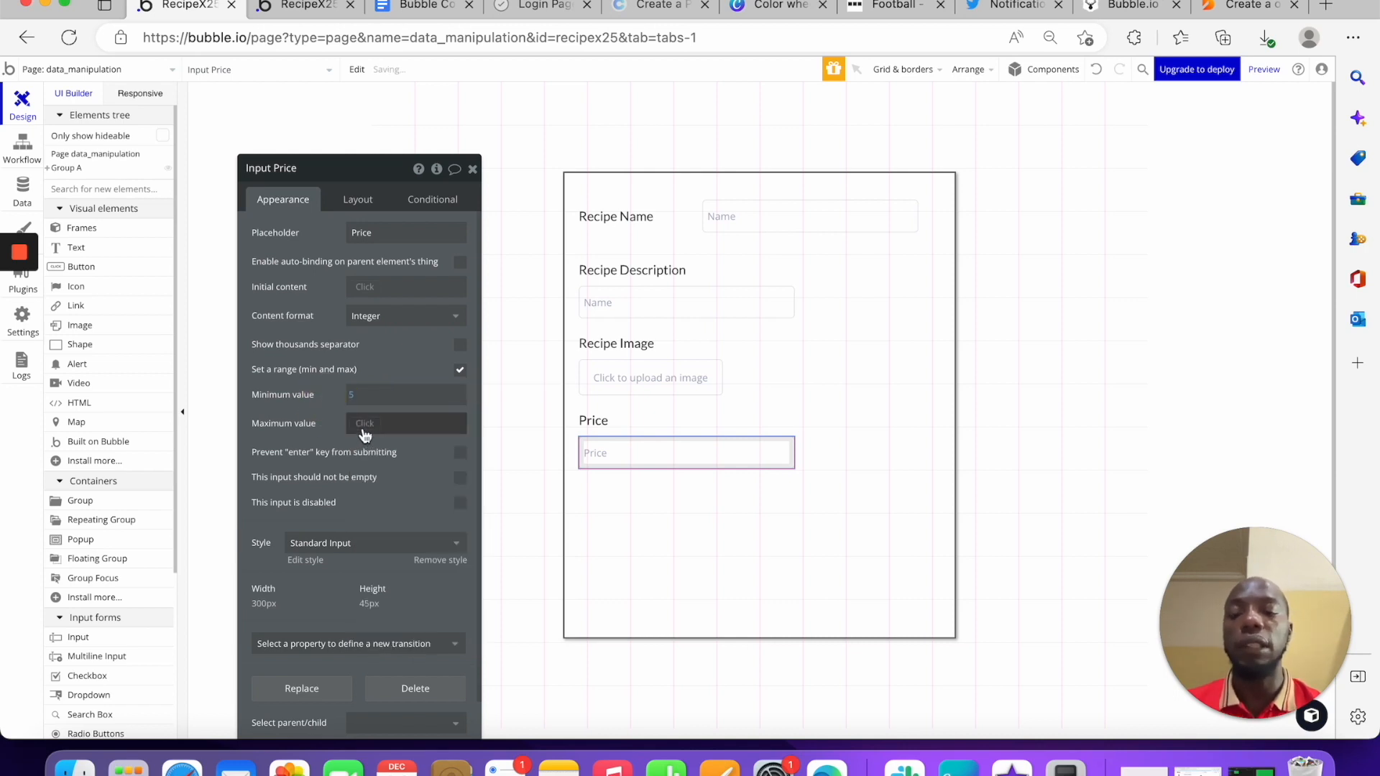
{"action": "left_click", "coordinate": [364, 428]}
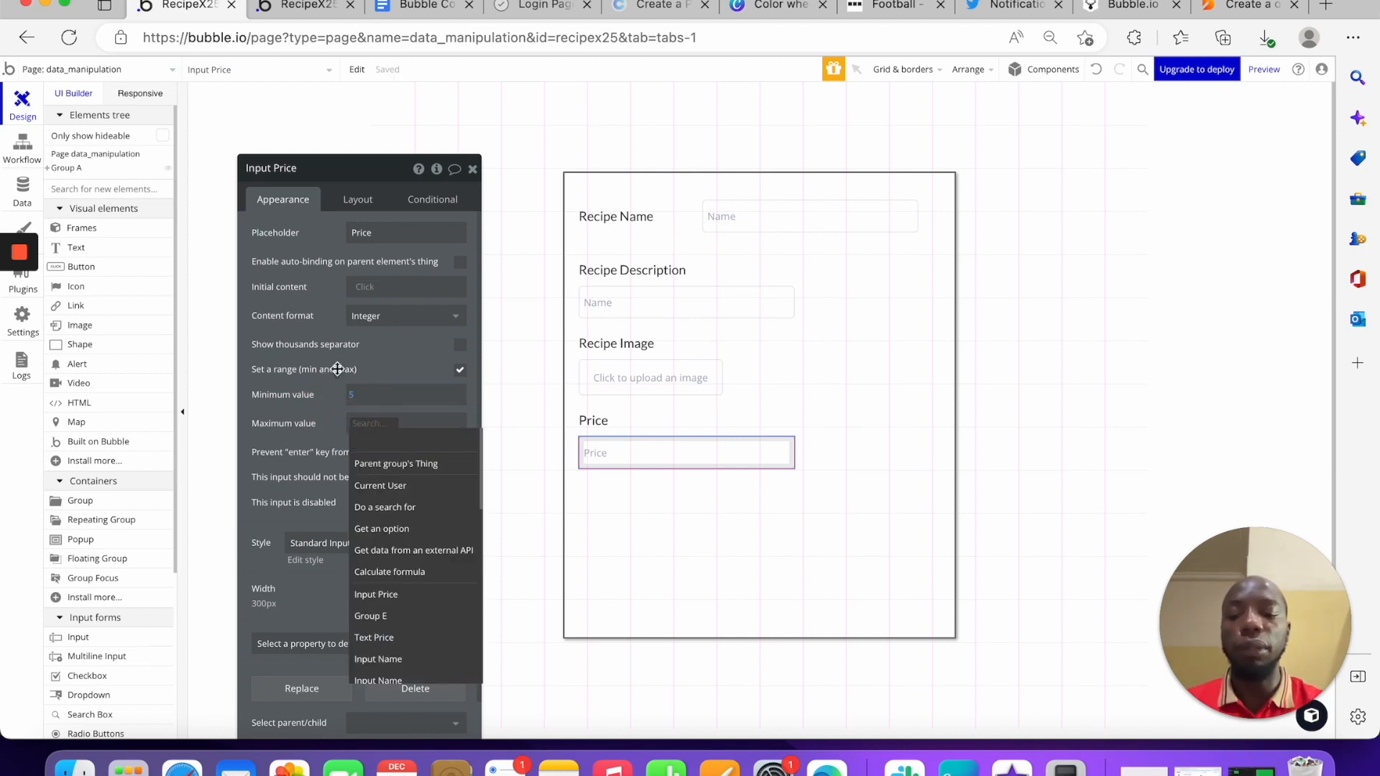
{"action": "type", "text": "200"}
{"action": "left_click", "coordinate": [424, 364]}
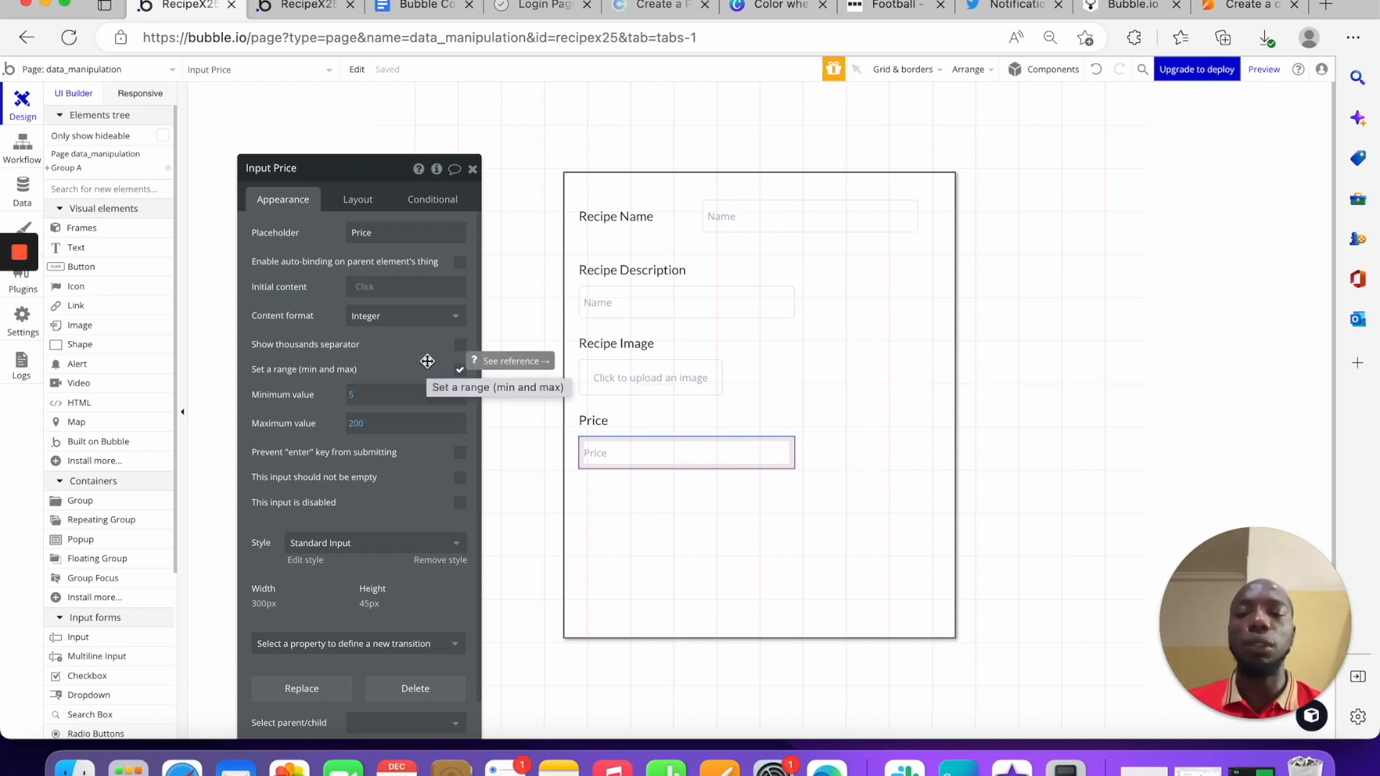
{"action": "left_click", "coordinate": [678, 529]}
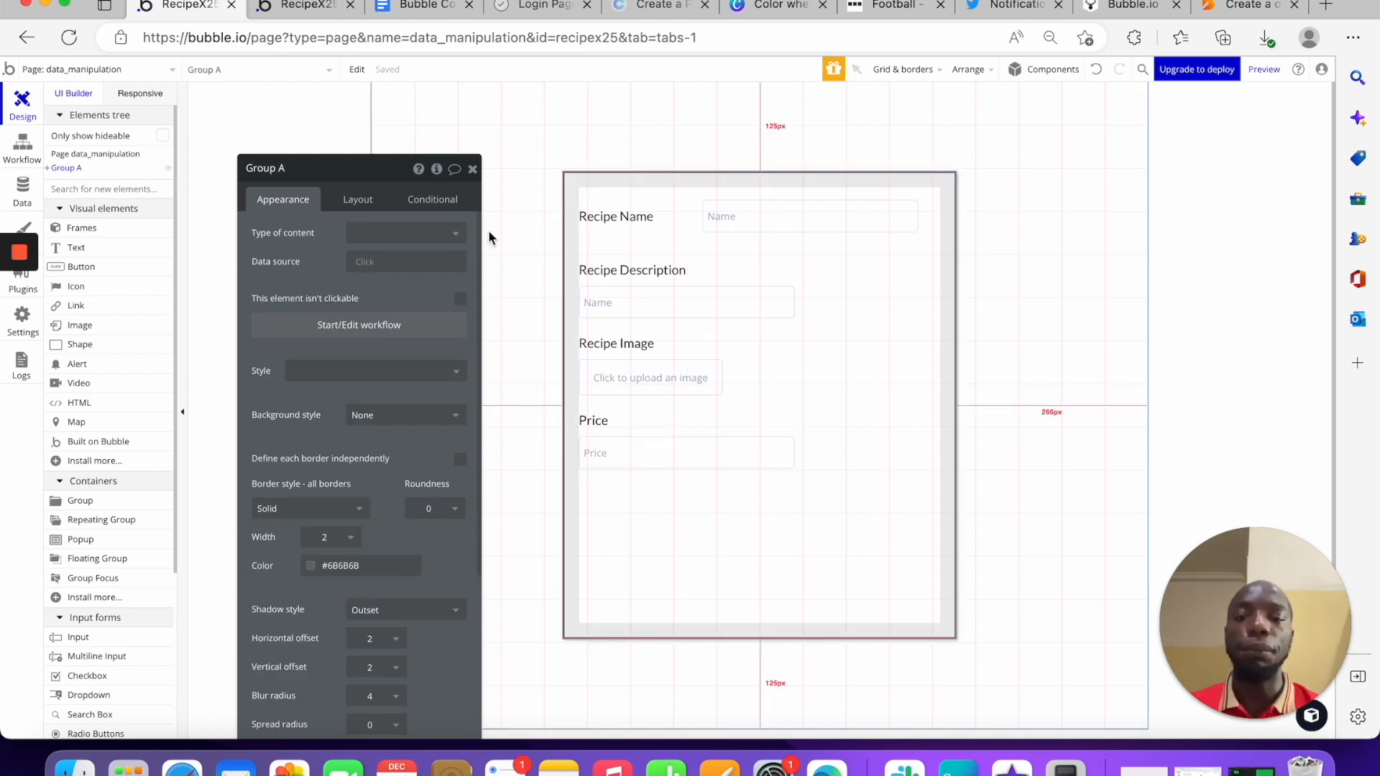
{"action": "left_click", "coordinate": [472, 170]}
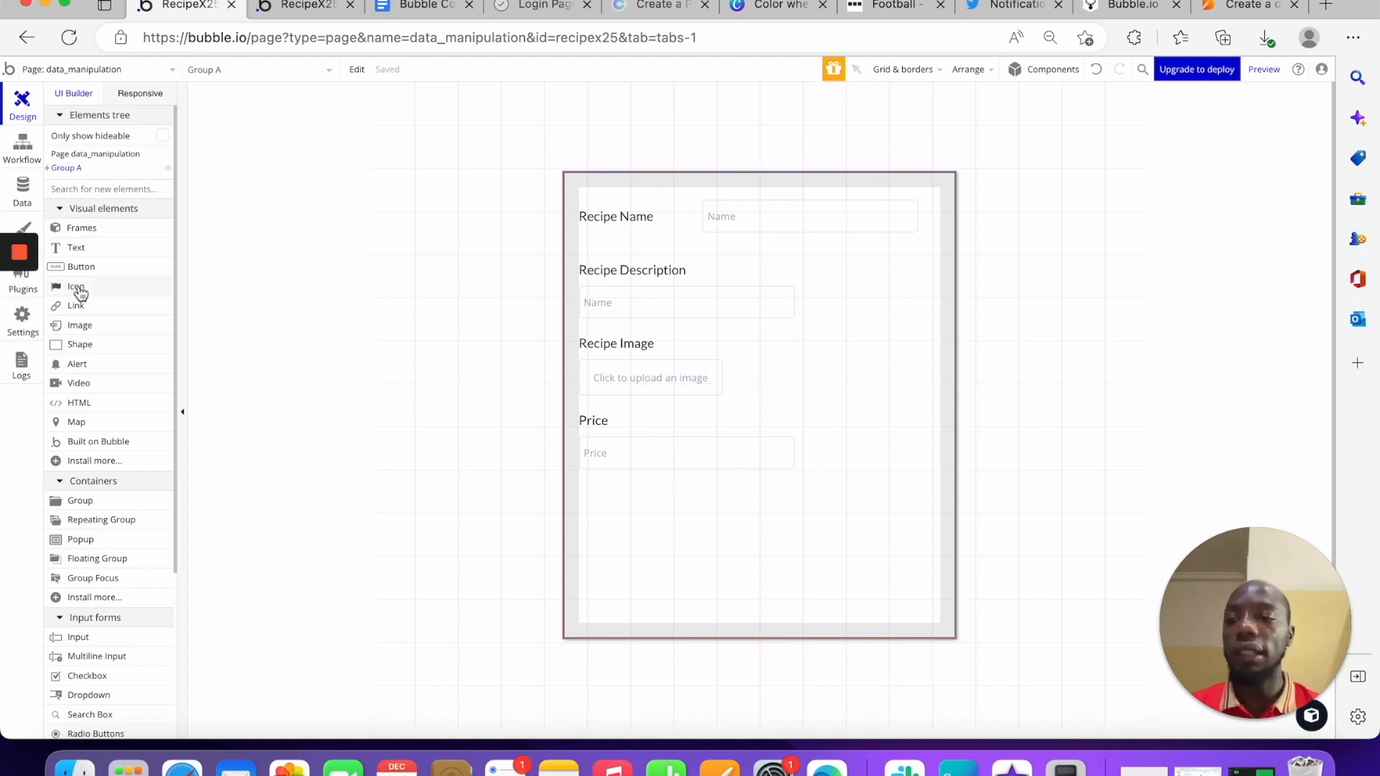
Add a button about 277 px wide below the Price input and set its minimum height to 45 px
{"action": "left_click", "coordinate": [81, 267]}
{"action": "left_click_drag", "start_coordinate": [591, 500], "coordinate": [790, 553]}
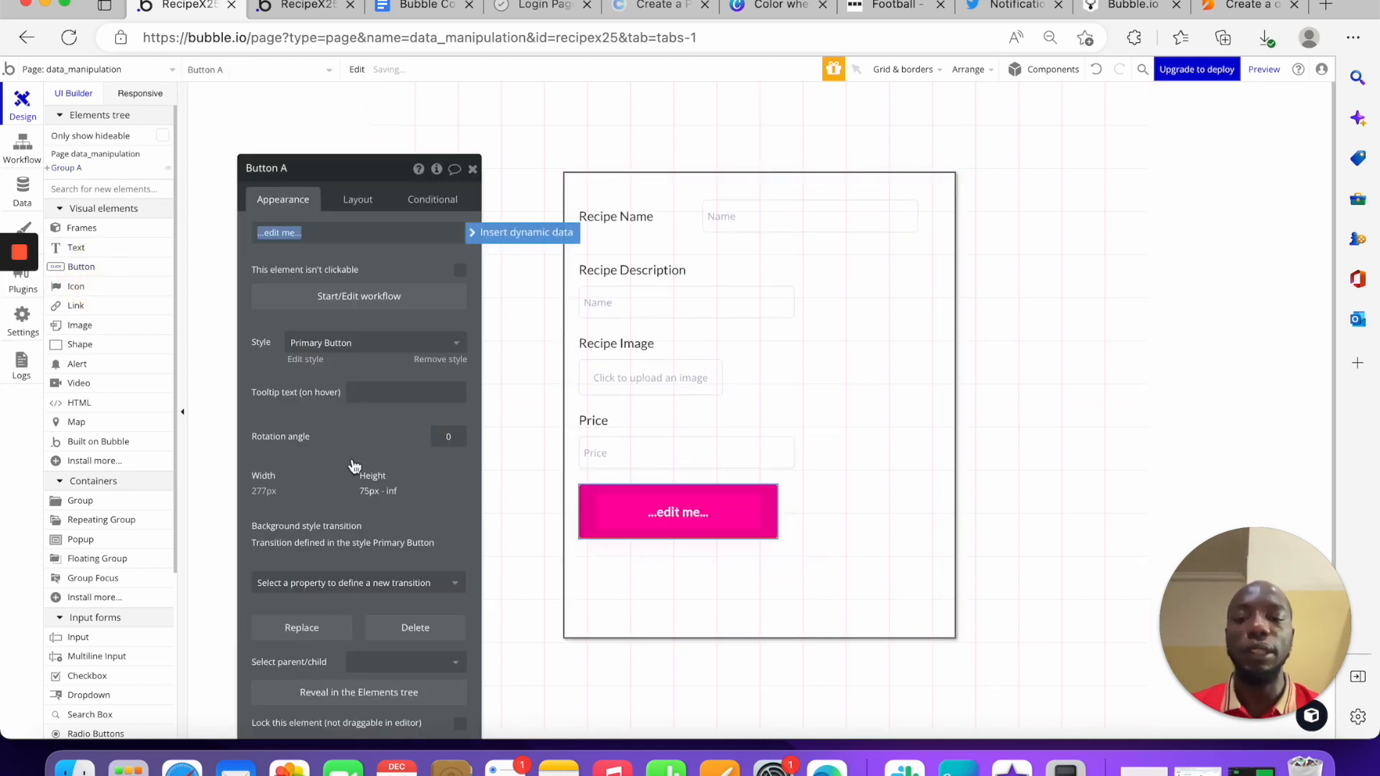
{"action": "left_click", "coordinate": [378, 196]}
{"action": "left_click", "coordinate": [321, 452]}
{"action": "type", "text": "45"}
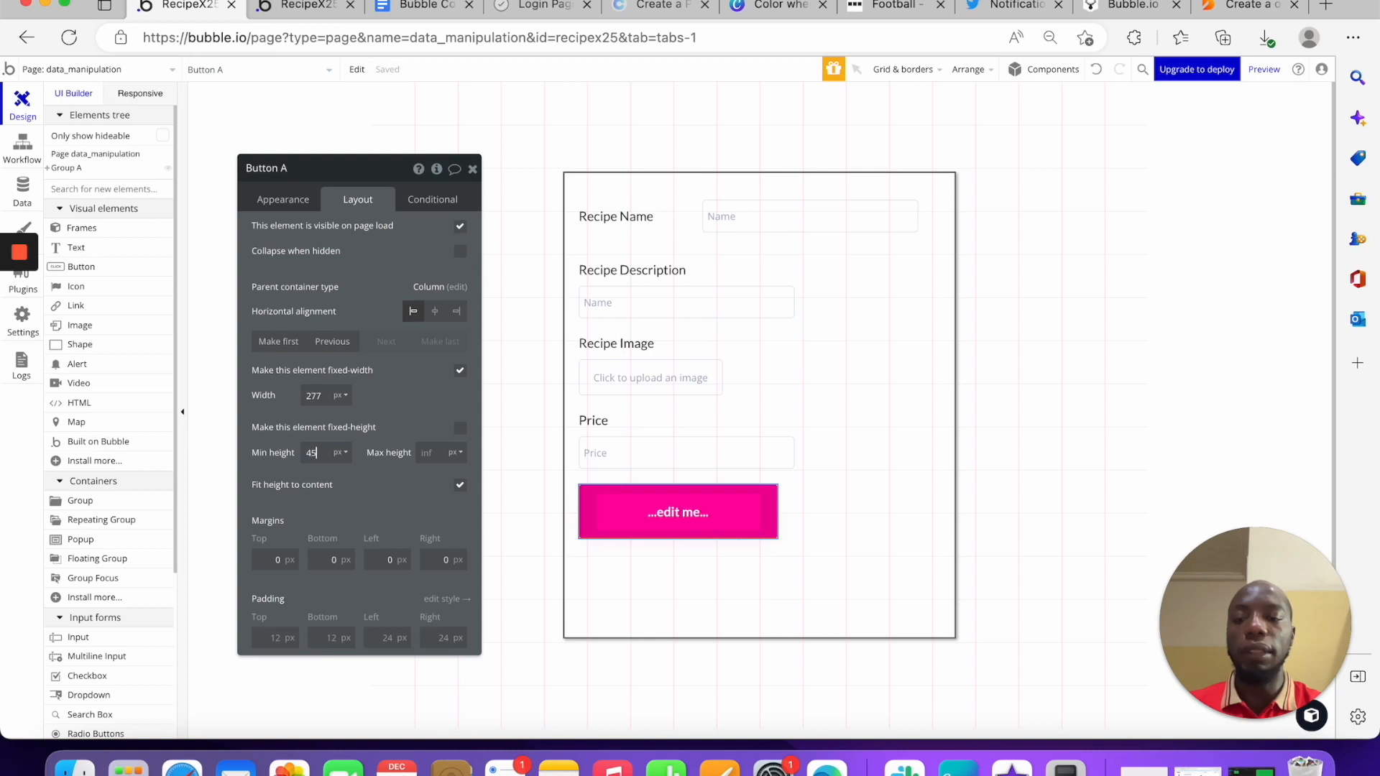
{"action": "key", "text": "Return"}
Turn off the button's fixed width and set its minimum width to 0 px
{"action": "left_click_drag", "start_coordinate": [323, 396], "coordinate": [208, 395]}
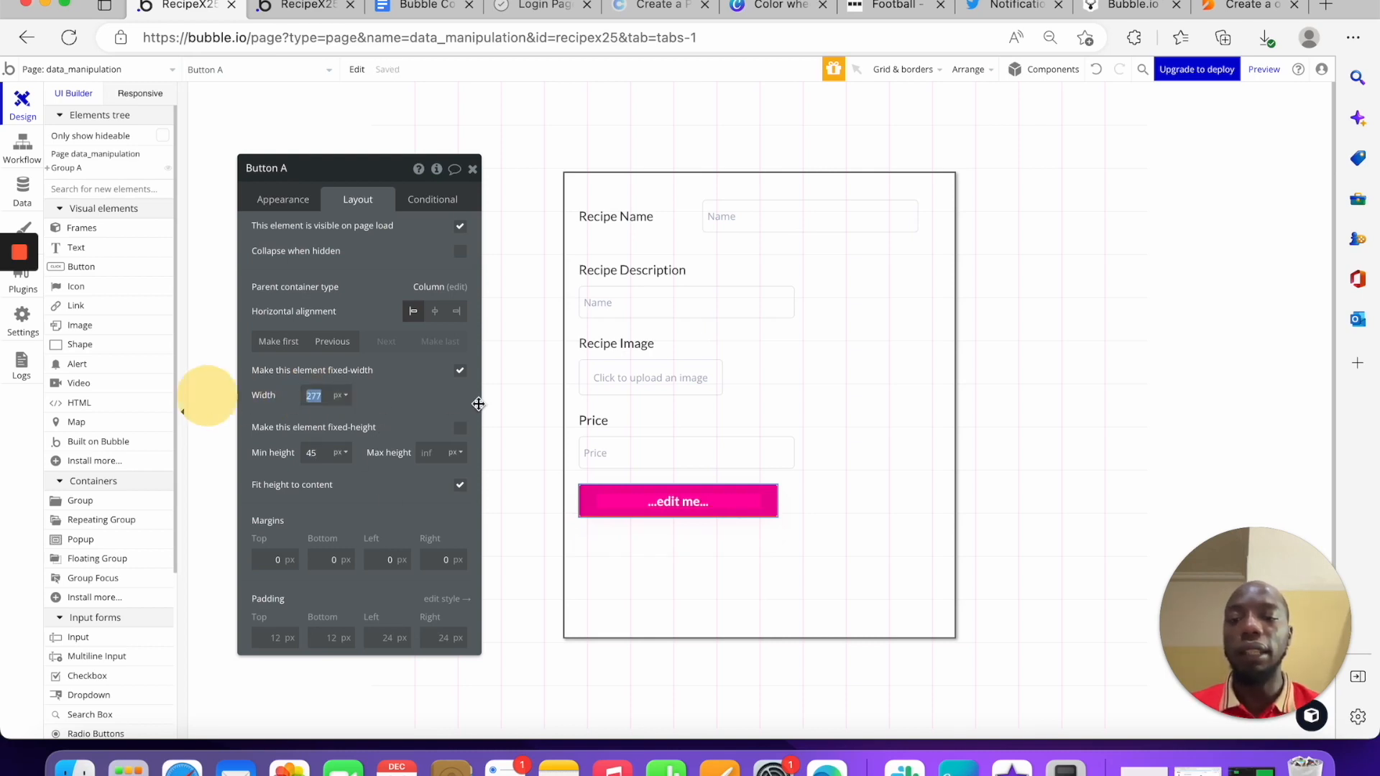
{"action": "left_click", "coordinate": [453, 370]}
{"action": "left_click", "coordinate": [321, 395]}
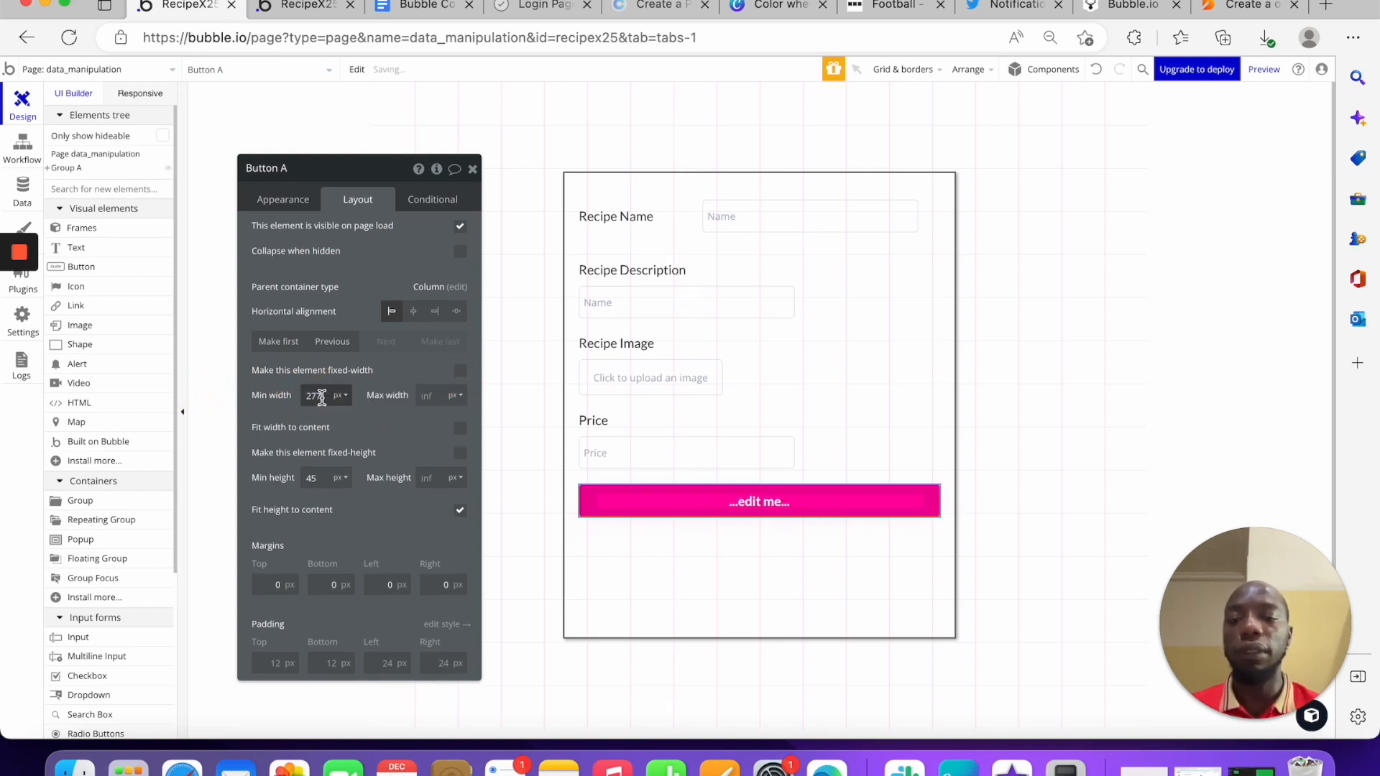
{"action": "type", "text": "0"}
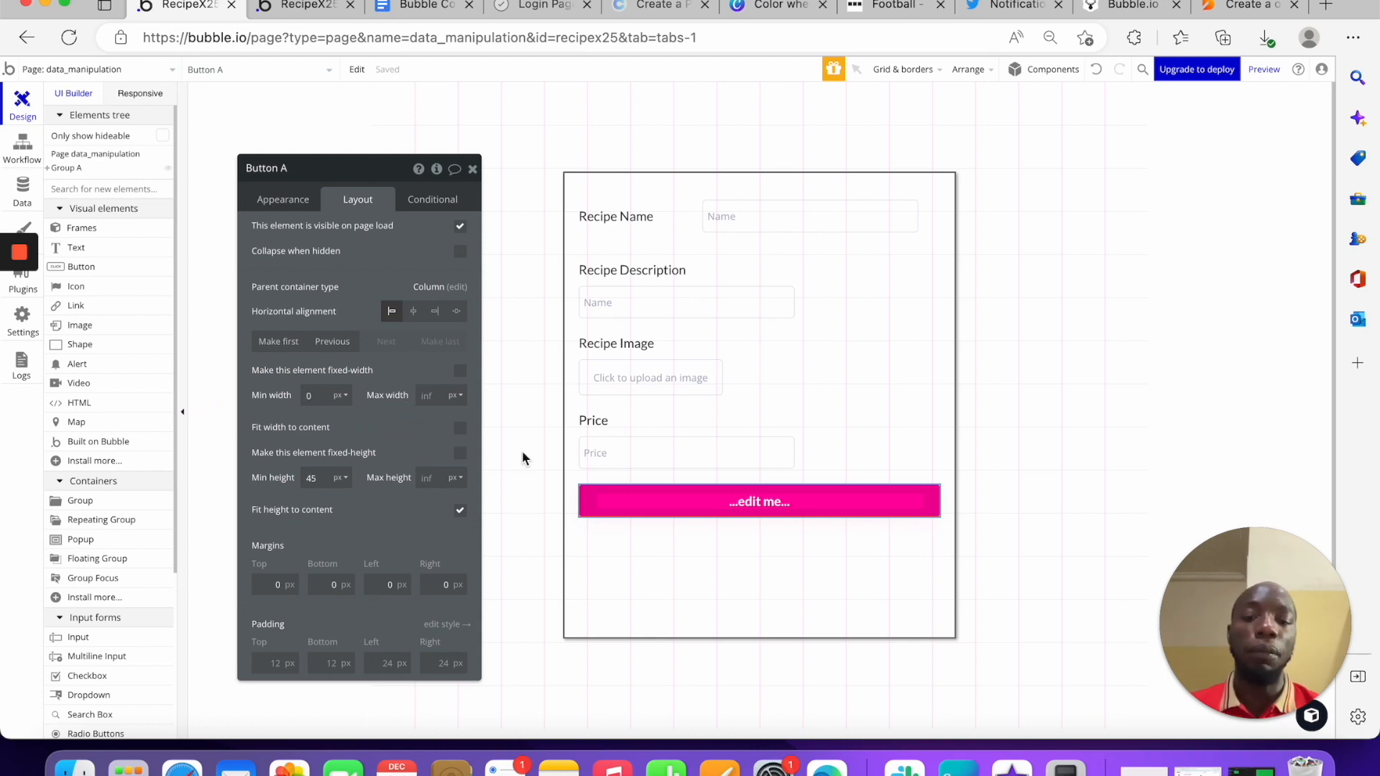
Try a fixed width of 200 px on the button
{"action": "left_click_drag", "start_coordinate": [316, 395], "coordinate": [257, 396]}
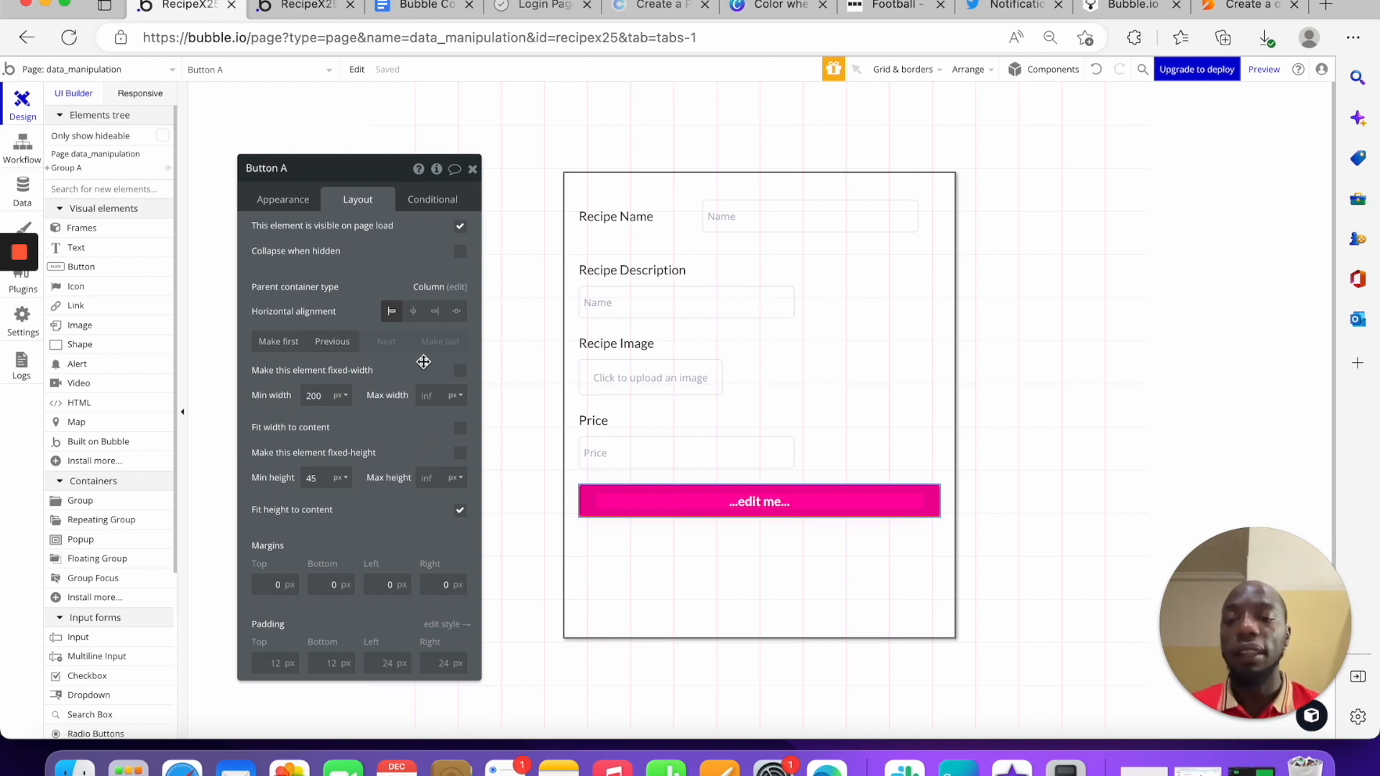
{"action": "left_click", "coordinate": [458, 371]}
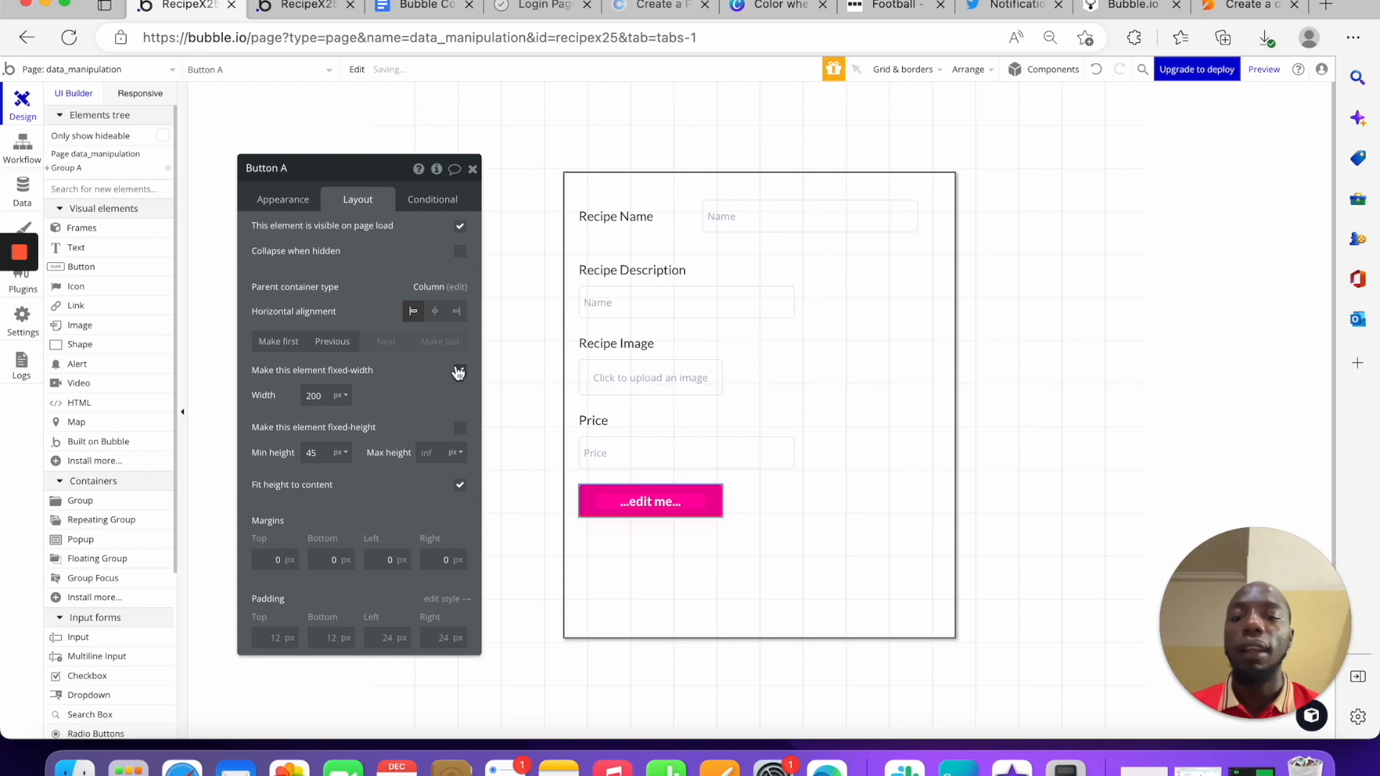
{"action": "left_click", "coordinate": [459, 371]}
Give the button a minimum width of 0 px and make its width fit its content
{"action": "left_click", "coordinate": [315, 395]}
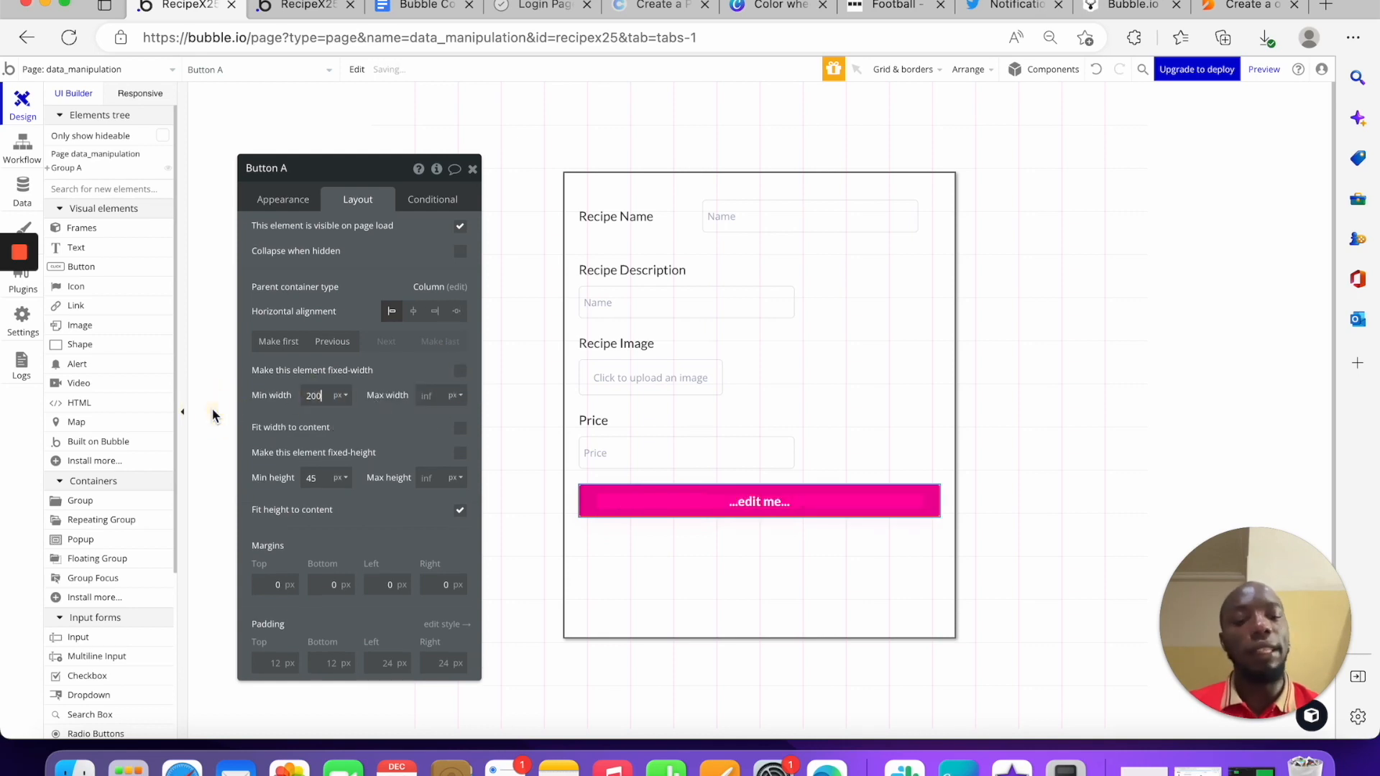
{"action": "left_click", "coordinate": [460, 427]}
Try a centered container alignment on the form group and restore the top alignment
{"action": "left_click", "coordinate": [873, 531]}
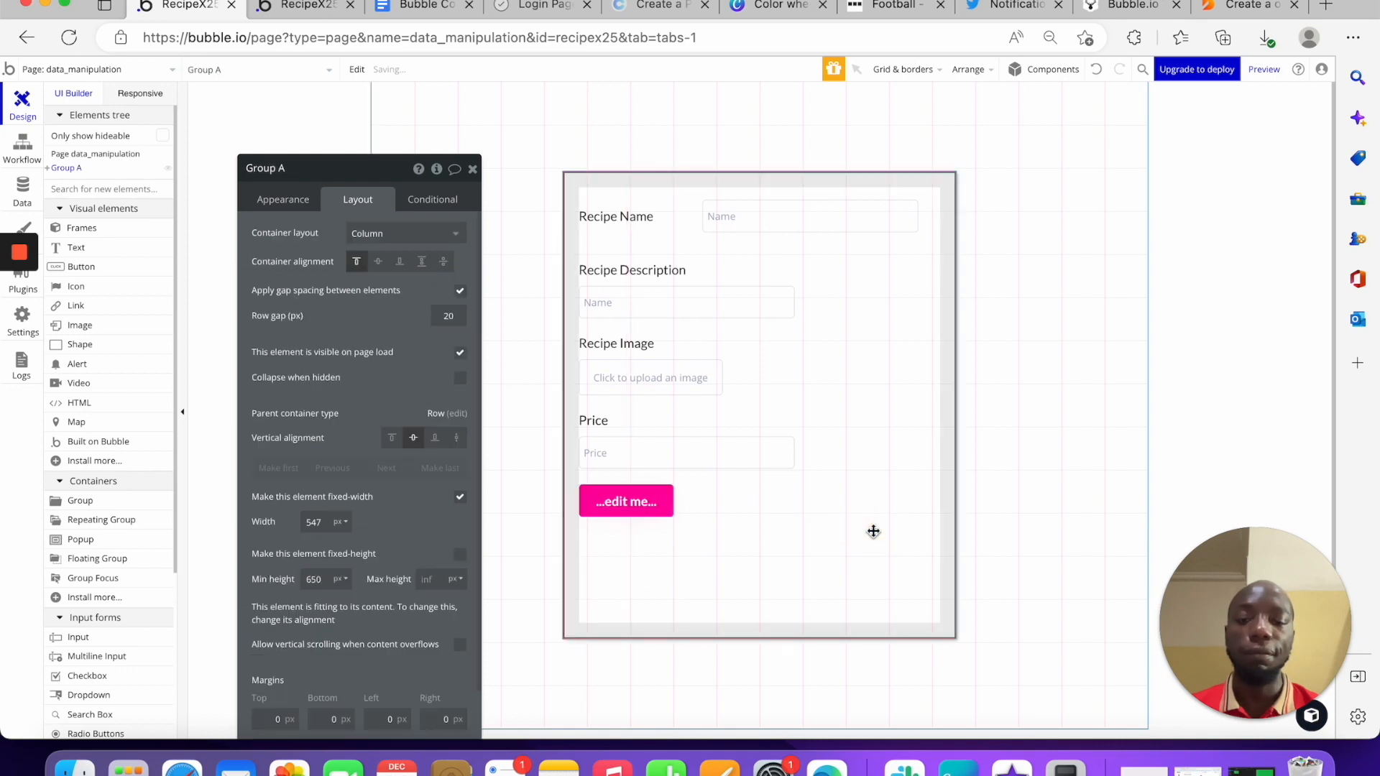
{"action": "left_click", "coordinate": [375, 263]}
{"action": "left_click", "coordinate": [356, 261]}
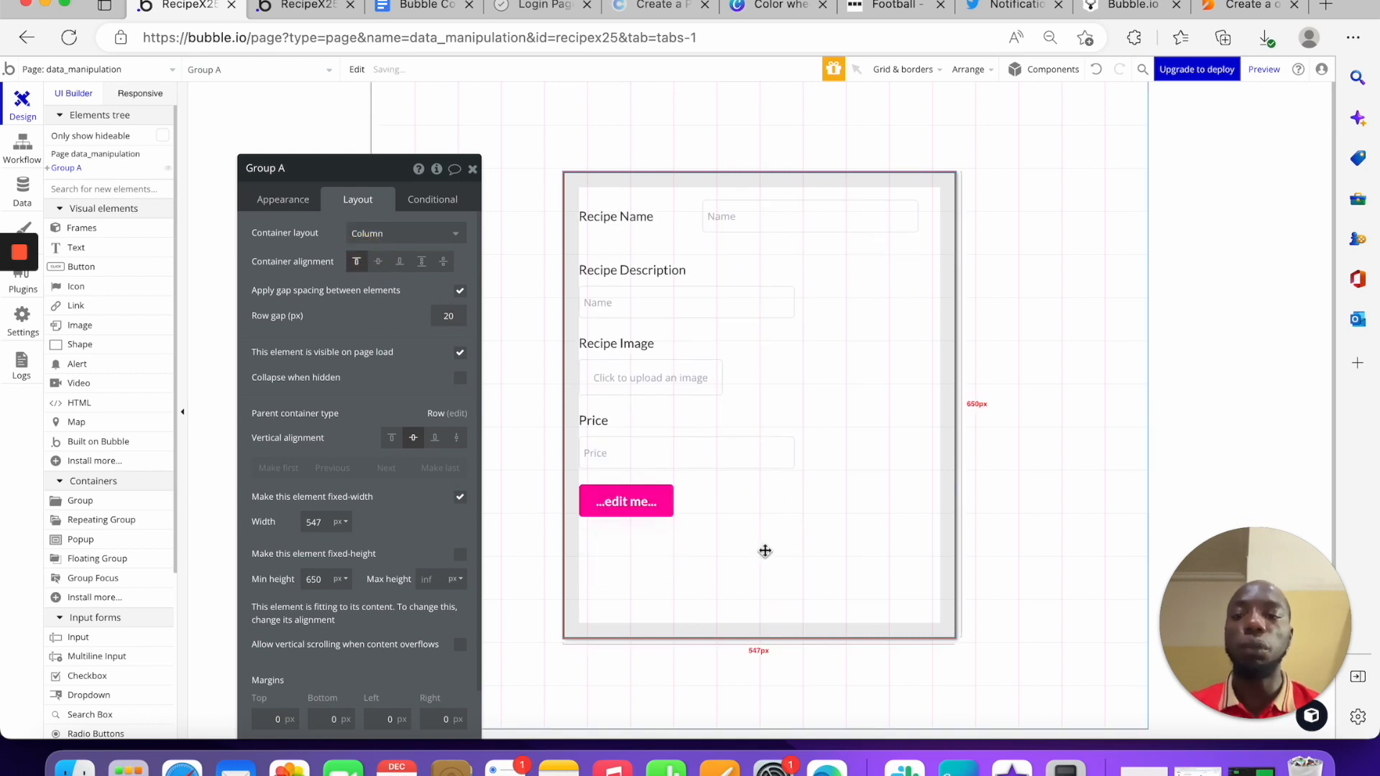
Try the center, right and stretched horizontal alignments on the button and return it to left alignment
{"action": "left_click", "coordinate": [627, 507]}
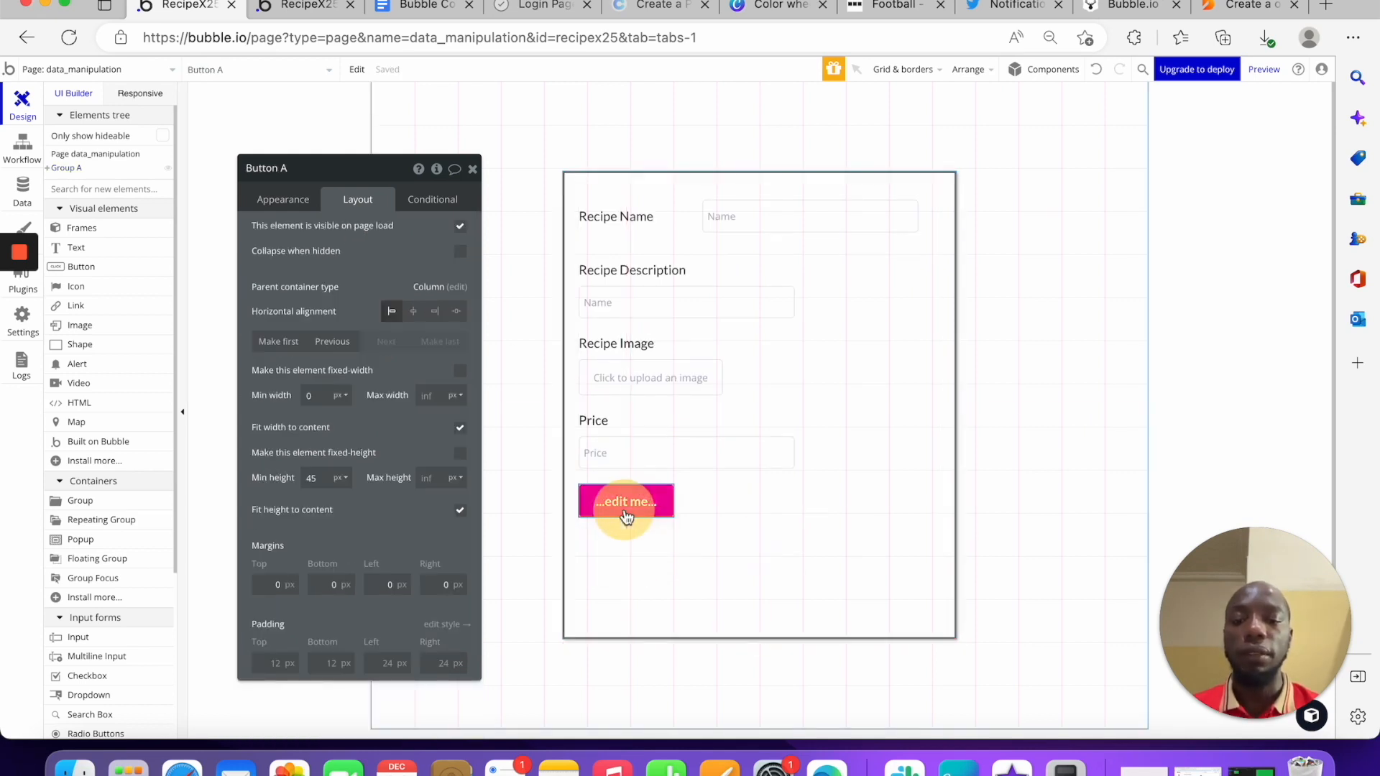
{"action": "left_click", "coordinate": [421, 318]}
{"action": "left_click", "coordinate": [440, 314]}
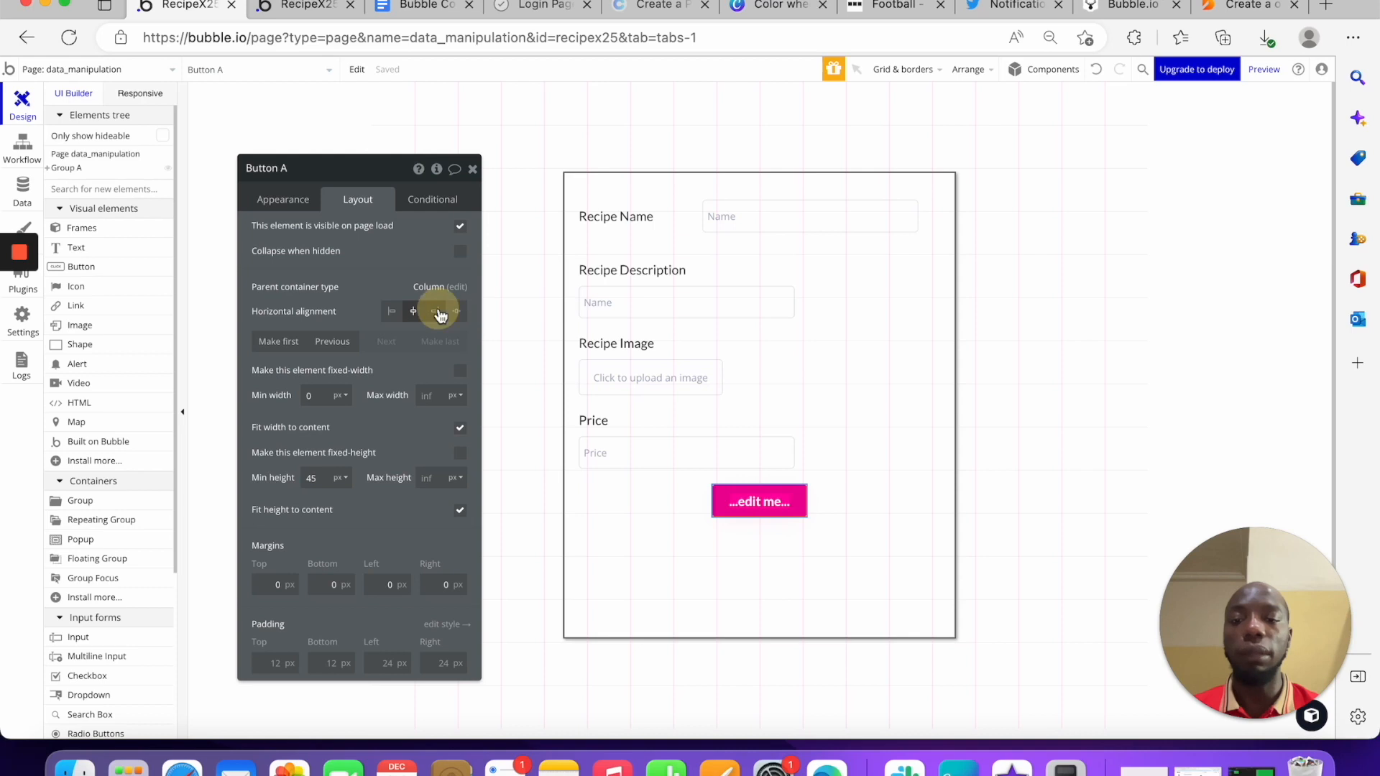
{"action": "left_click", "coordinate": [457, 311]}
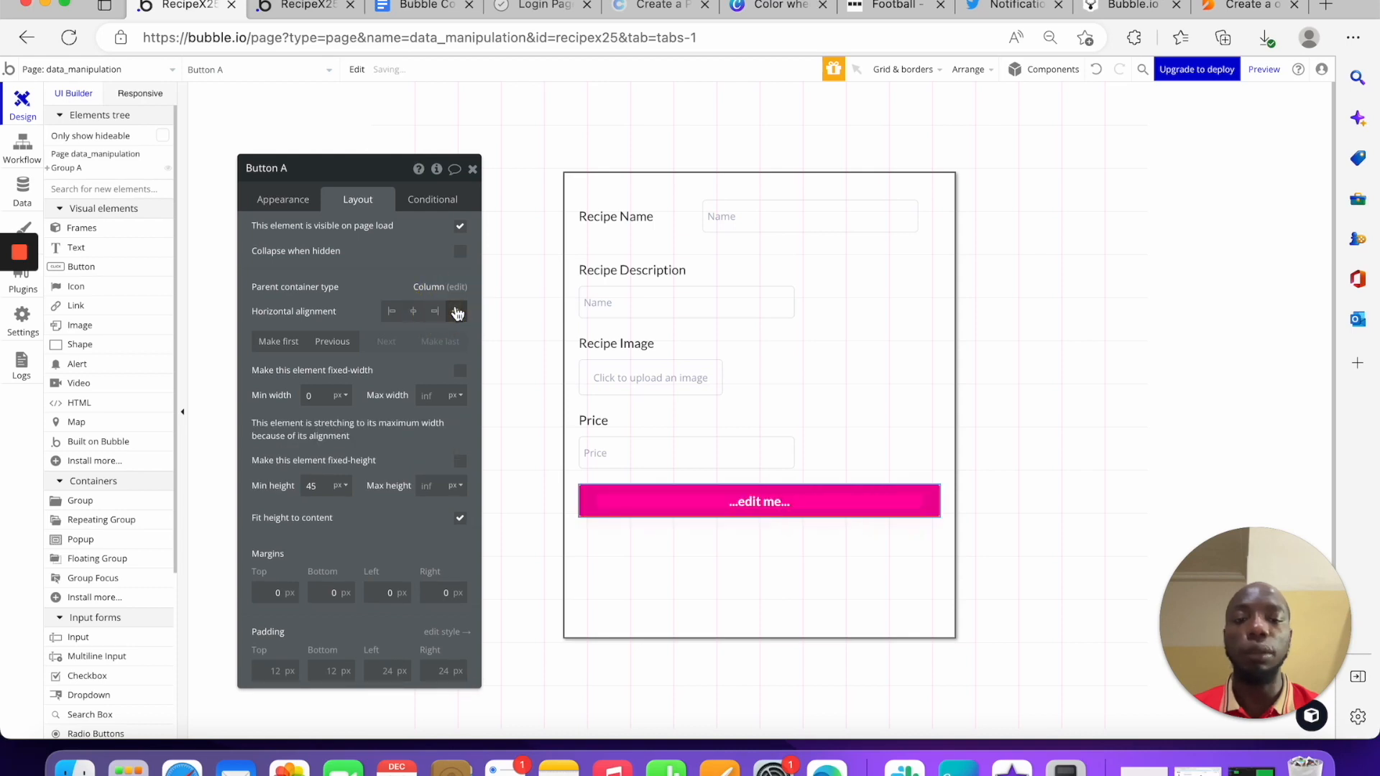
{"action": "left_click", "coordinate": [383, 312]}
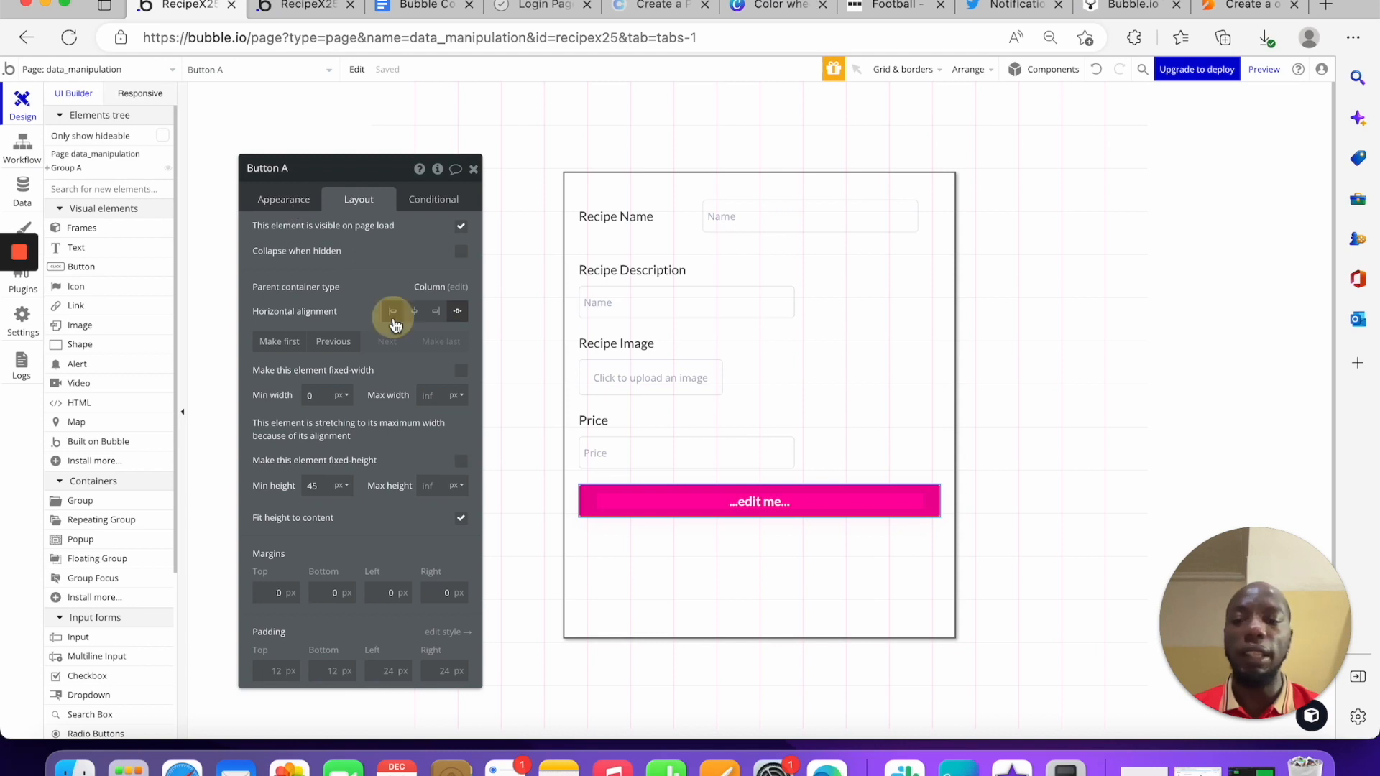
{"action": "left_click", "coordinate": [392, 311]}
Label the button "Create recipe"
{"action": "left_click", "coordinate": [305, 201]}
{"action": "left_click", "coordinate": [342, 240]}
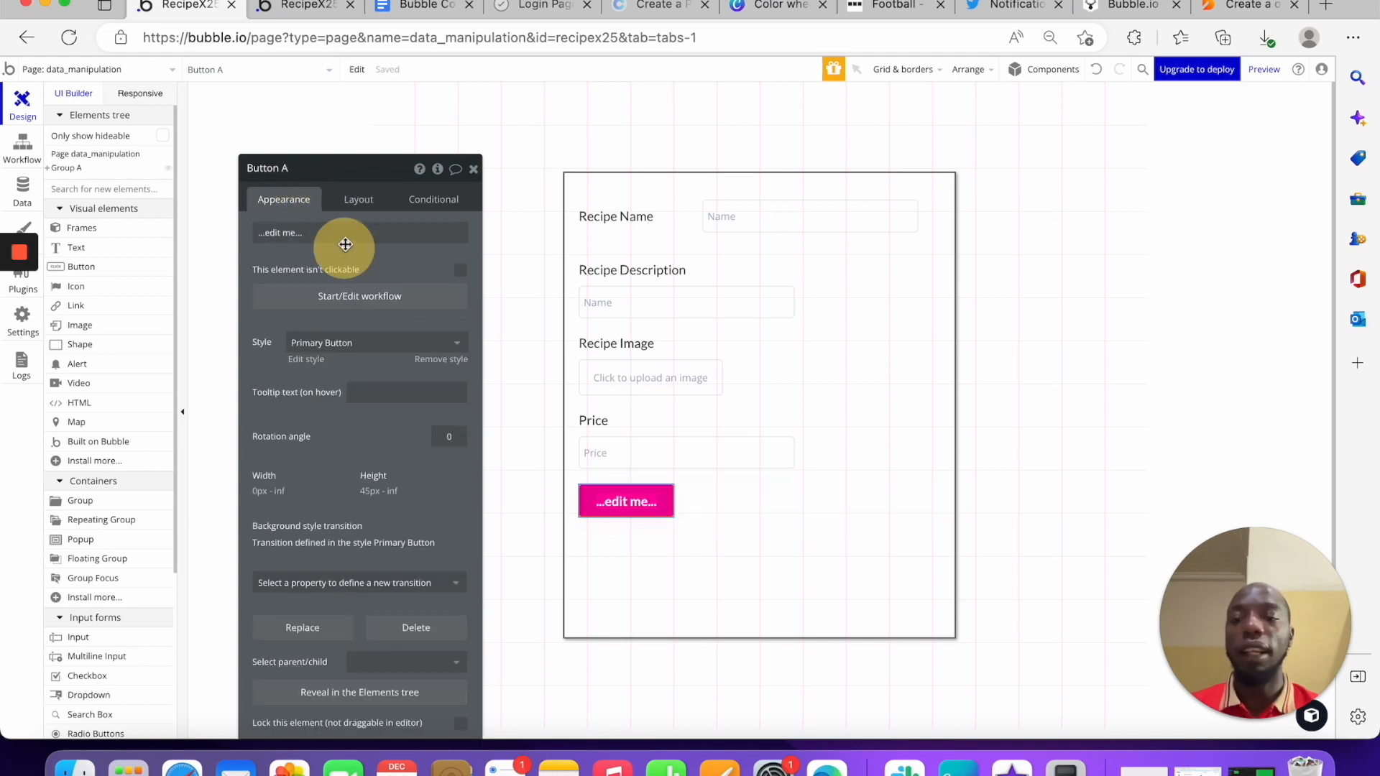
{"action": "type", "text": "C"}
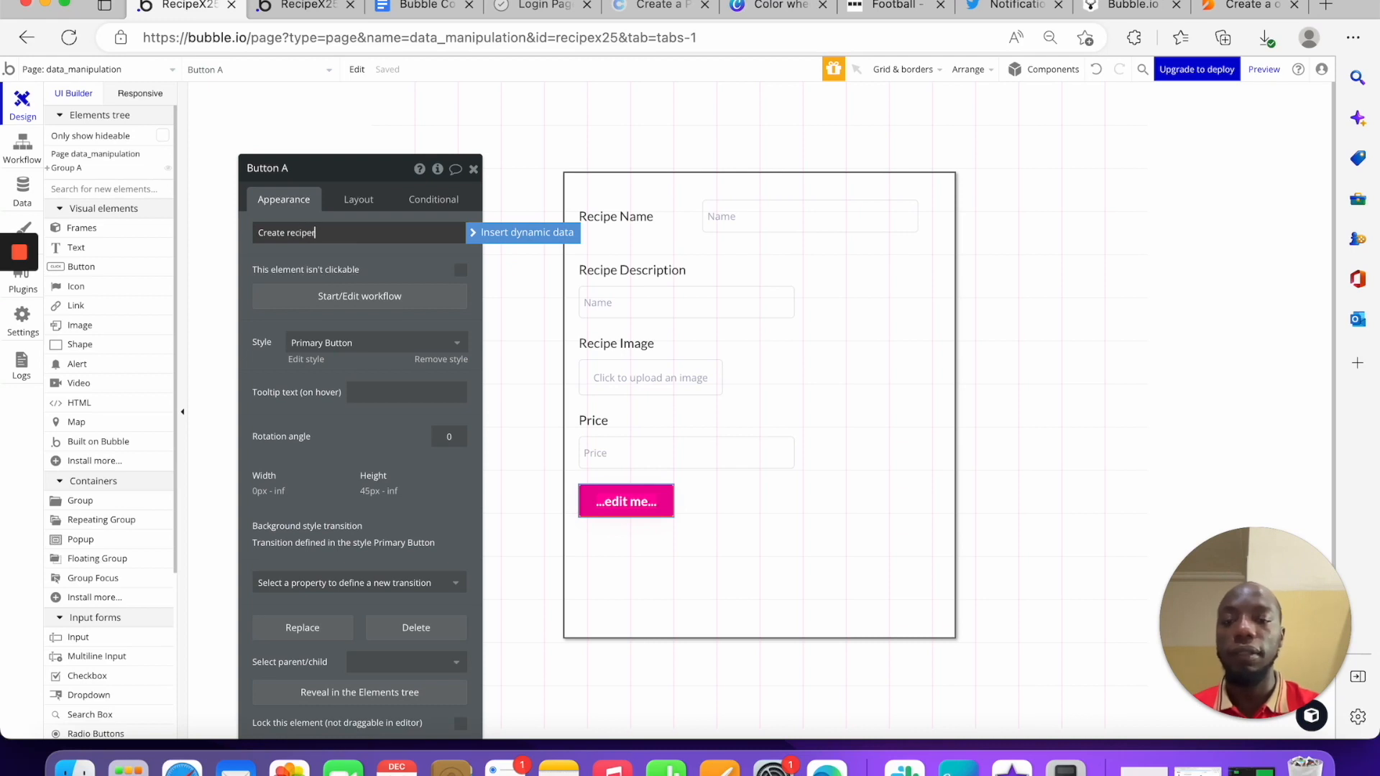
{"action": "type", "text": "reate reciper"}
{"action": "left_click", "coordinate": [1040, 281]}
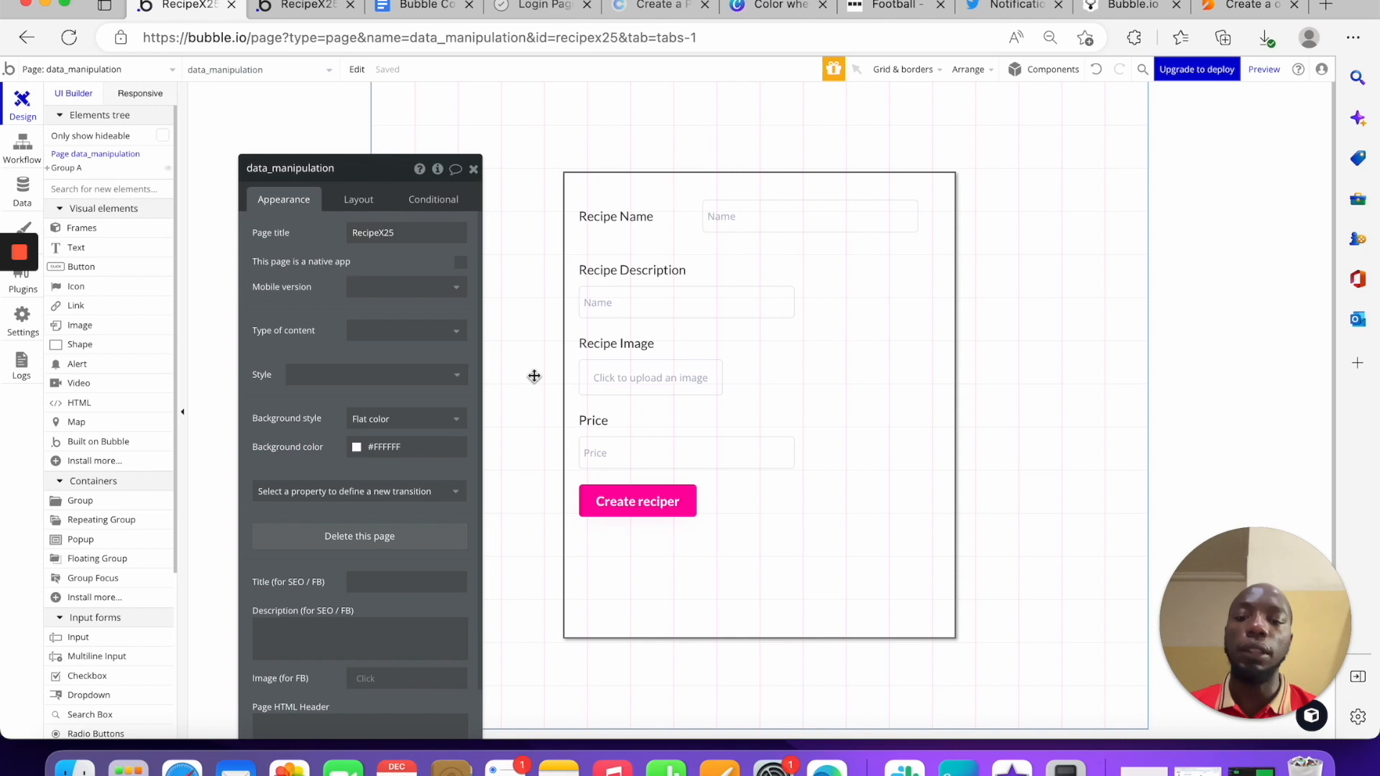
{"action": "left_click", "coordinate": [644, 515]}
{"action": "triple_click", "coordinate": [374, 237]}
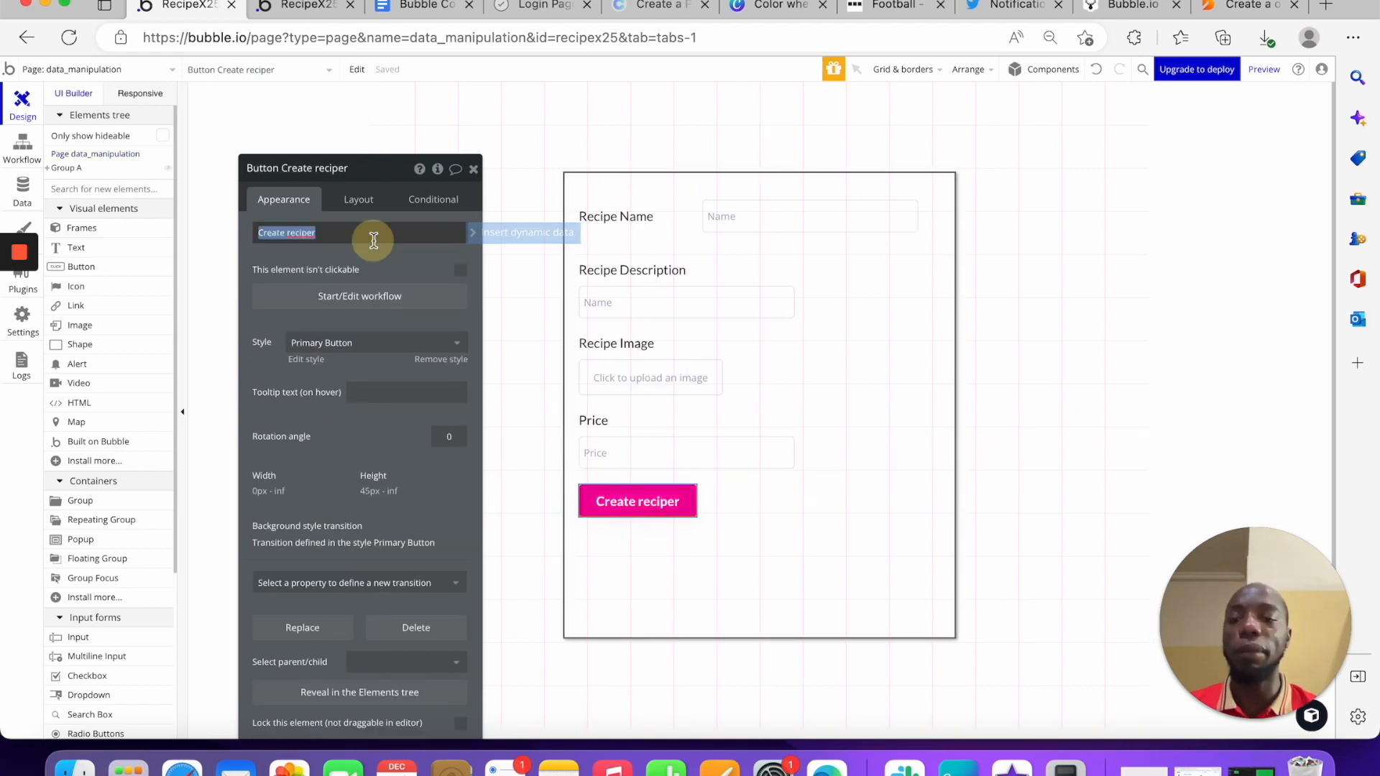
{"action": "key", "text": "Right"}
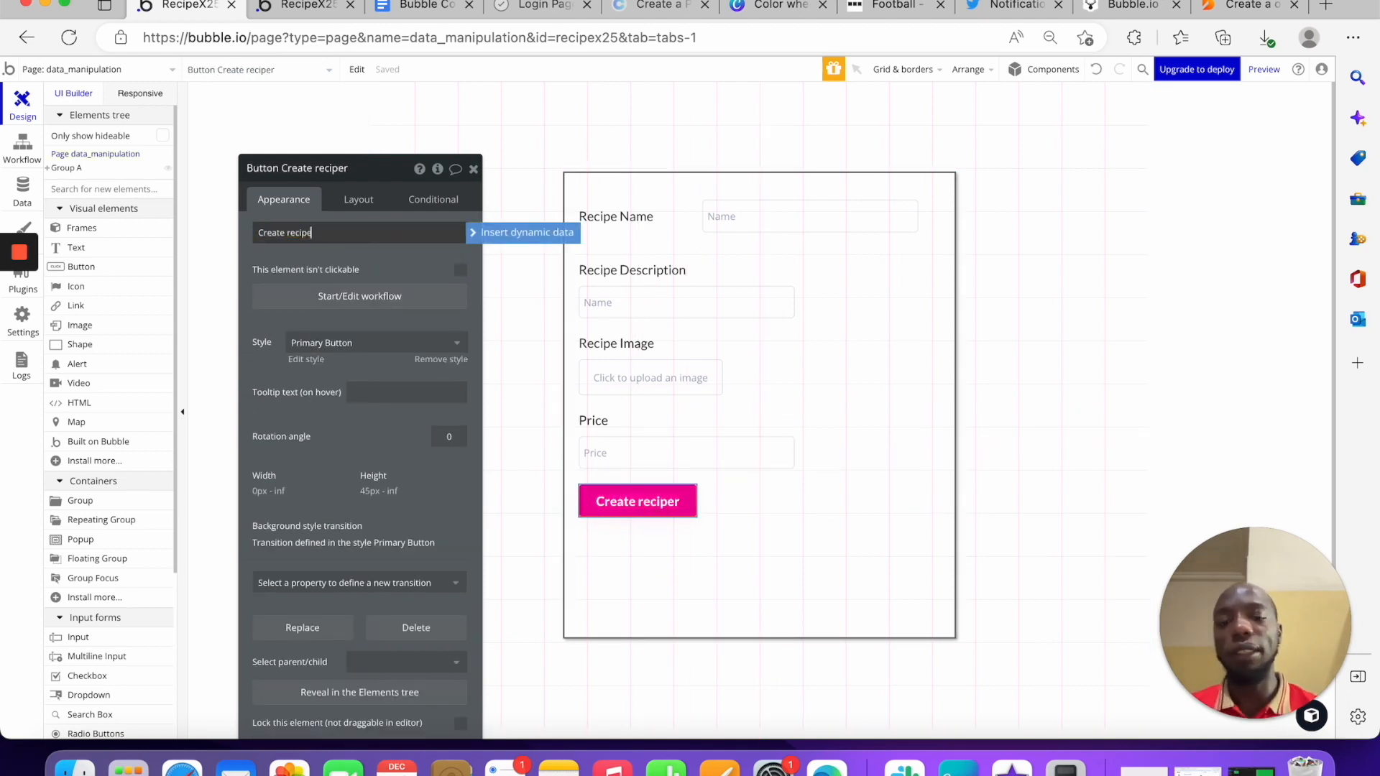
{"action": "left_click", "coordinate": [993, 370]}
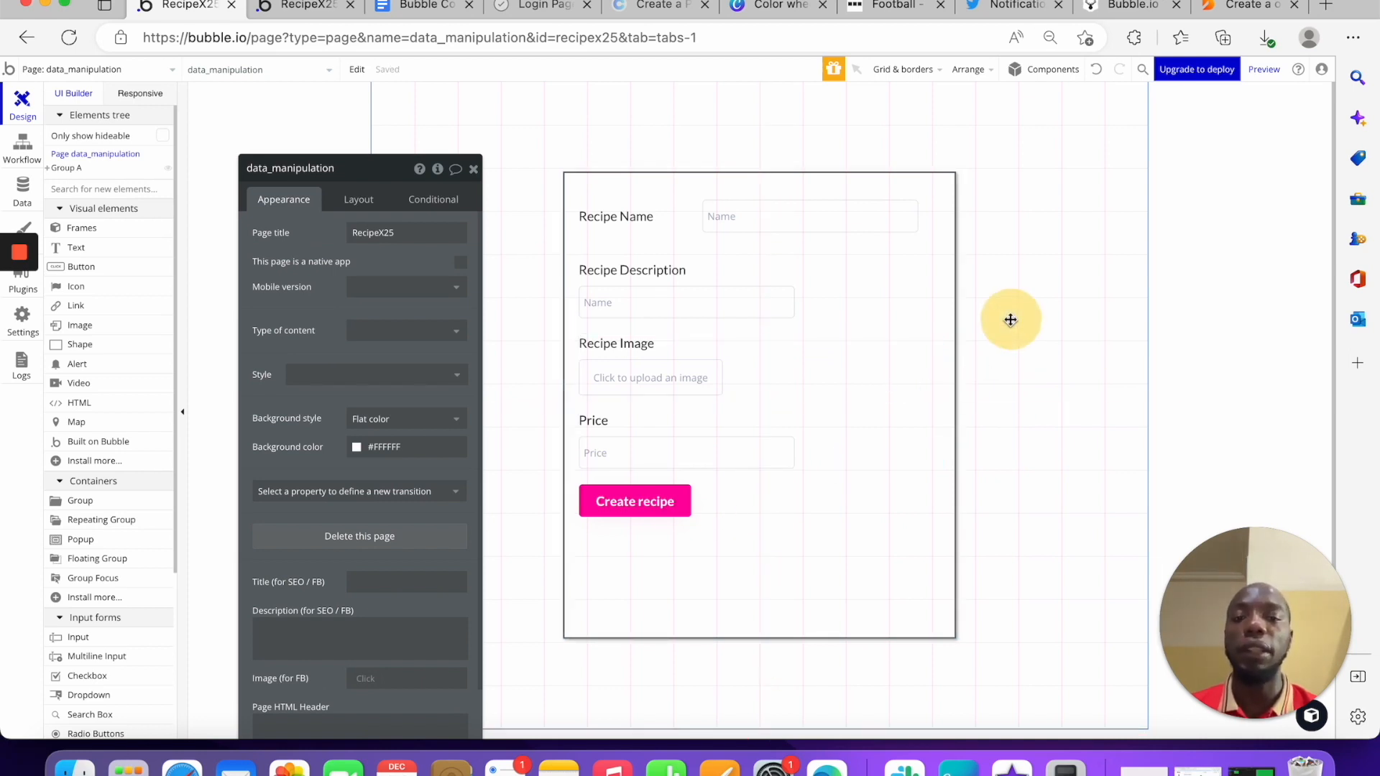
Preview the page and enter "dfdfddd" as the recipe name and "dddd" as the recipe description
{"action": "left_click", "coordinate": [1261, 72]}
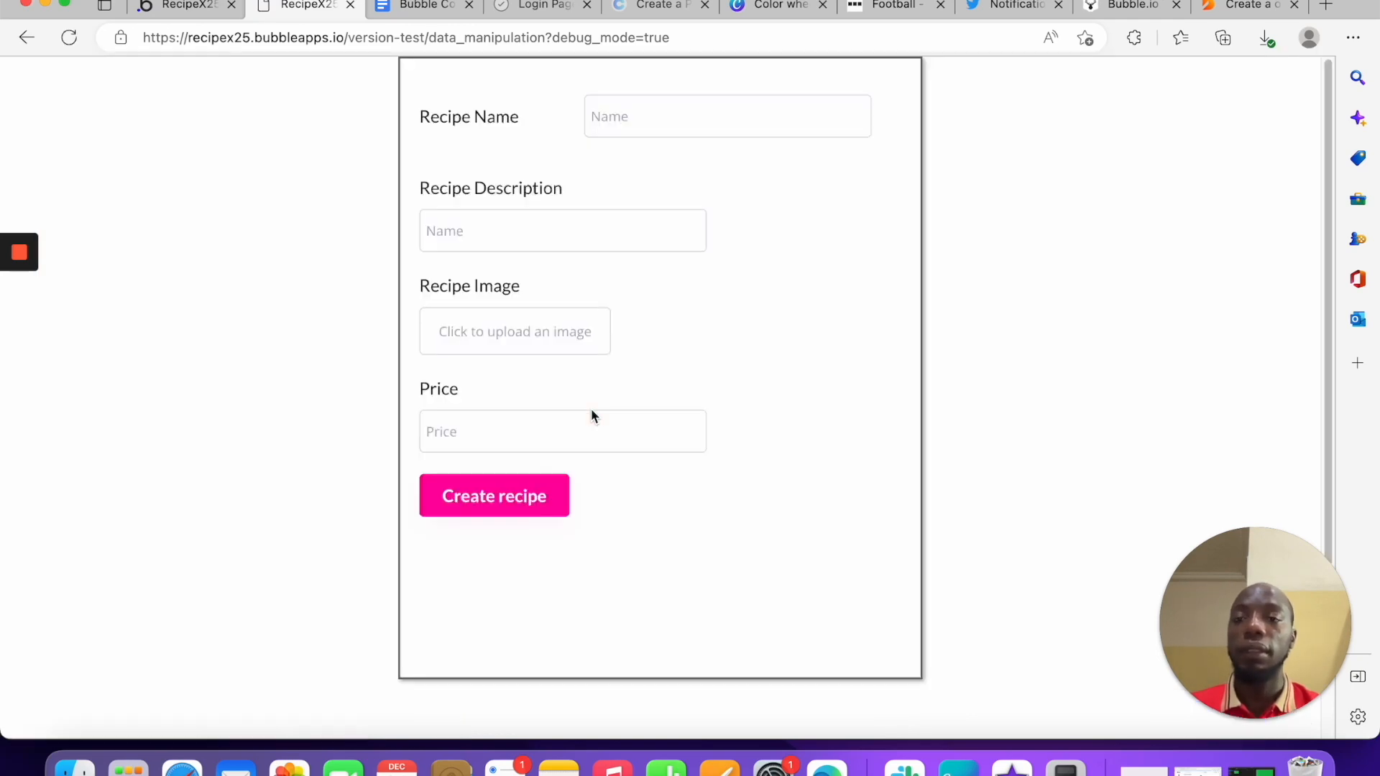
{"action": "left_click", "coordinate": [683, 119]}
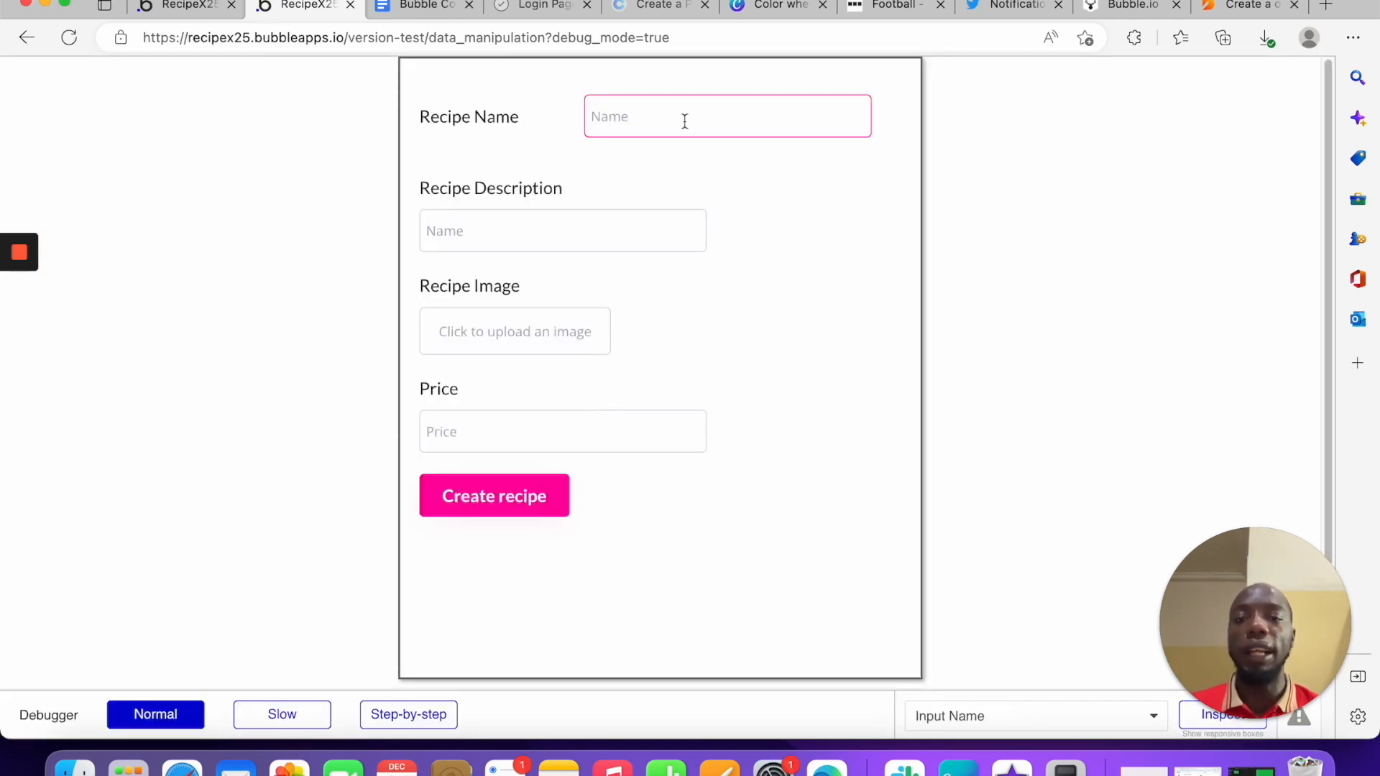
{"action": "type", "text": "dfdfddd"}
{"action": "left_click", "coordinate": [563, 237]}
{"action": "type", "text": "dddd"}
Upload 20200523_130834_edited.jpg from Downloads as the recipe image and enter 40 as the price
{"action": "left_click", "coordinate": [495, 330]}
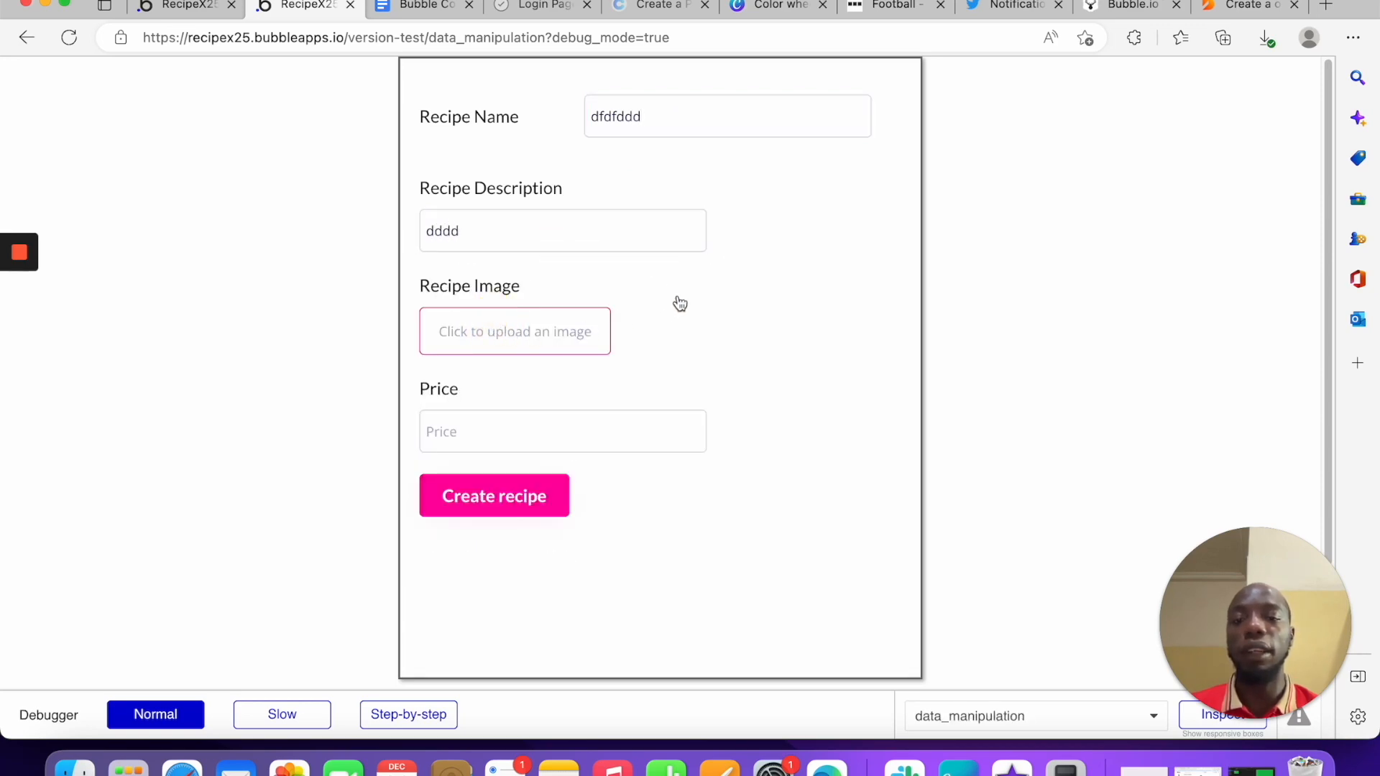
{"action": "left_click", "coordinate": [546, 350]}
{"action": "left_click", "coordinate": [546, 247]}
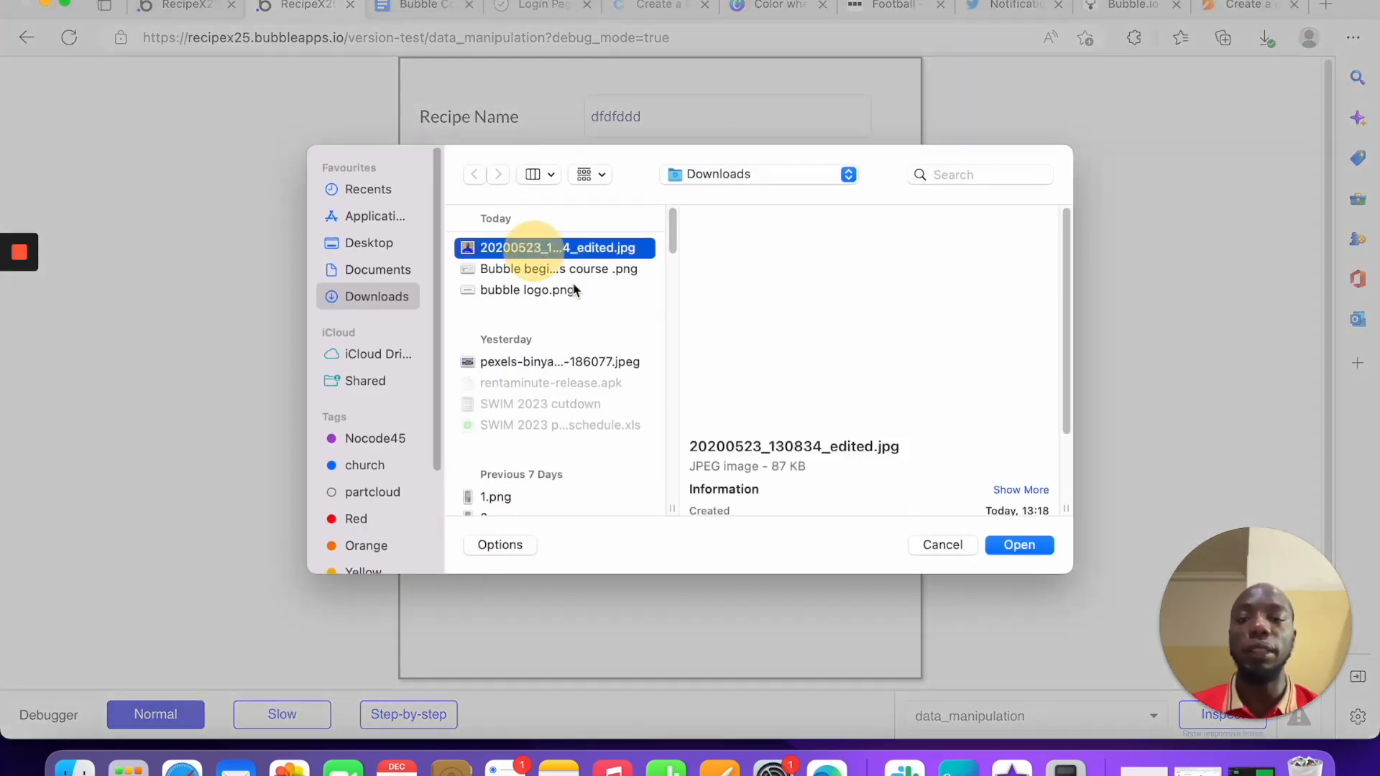
{"action": "left_click", "coordinate": [1018, 548]}
{"action": "left_click", "coordinate": [536, 435]}
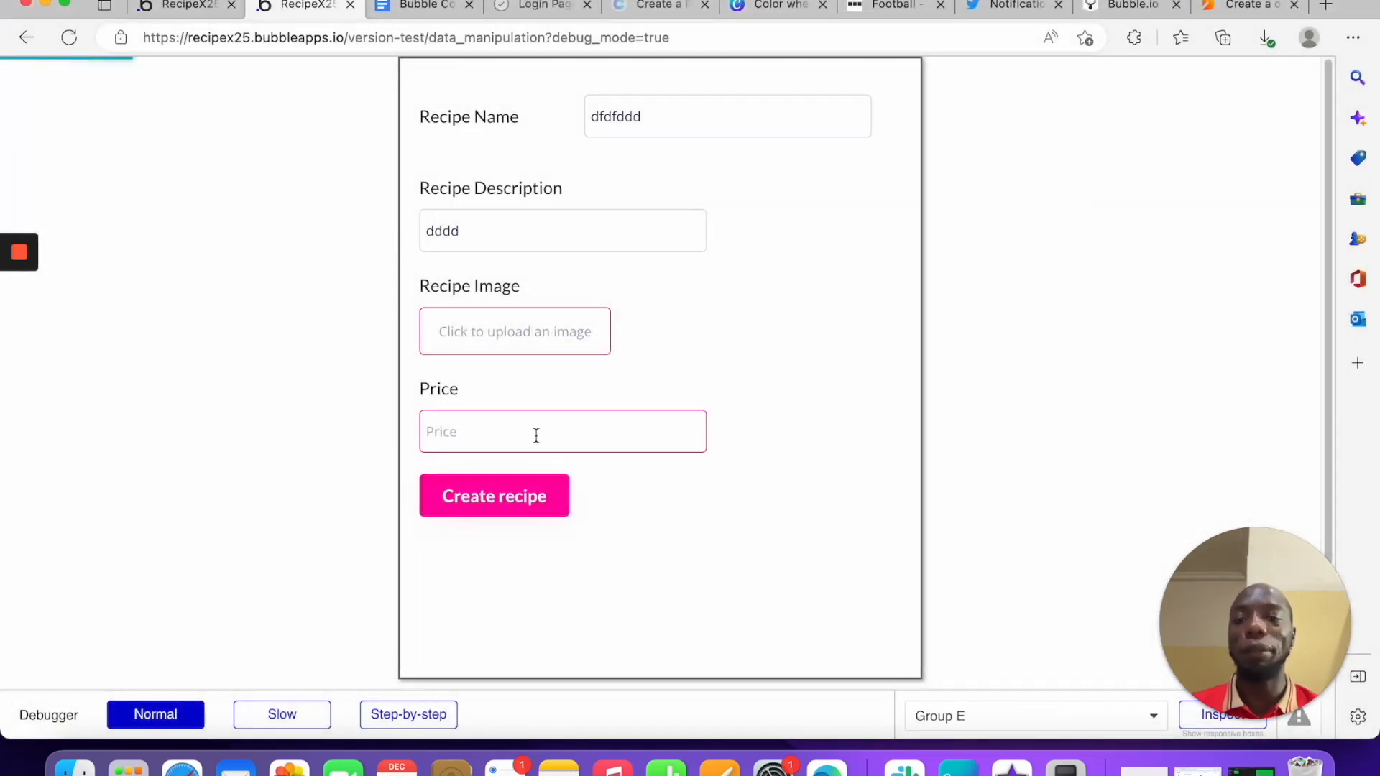
{"action": "left_click", "coordinate": [816, 472]}
Replace the test recipe name with "Name" and try the Create recipe button in the preview
{"action": "left_click", "coordinate": [558, 224]}
{"action": "left_click", "coordinate": [671, 119]}
{"action": "key", "text": "BackSpace"}
{"action": "key", "text": "BackSpace"}
{"action": "key", "text": "BackSpace"}
{"action": "key", "text": "BackSpace"}
{"action": "key", "text": "BackSpace"}
{"action": "key", "text": "BackSpace"}
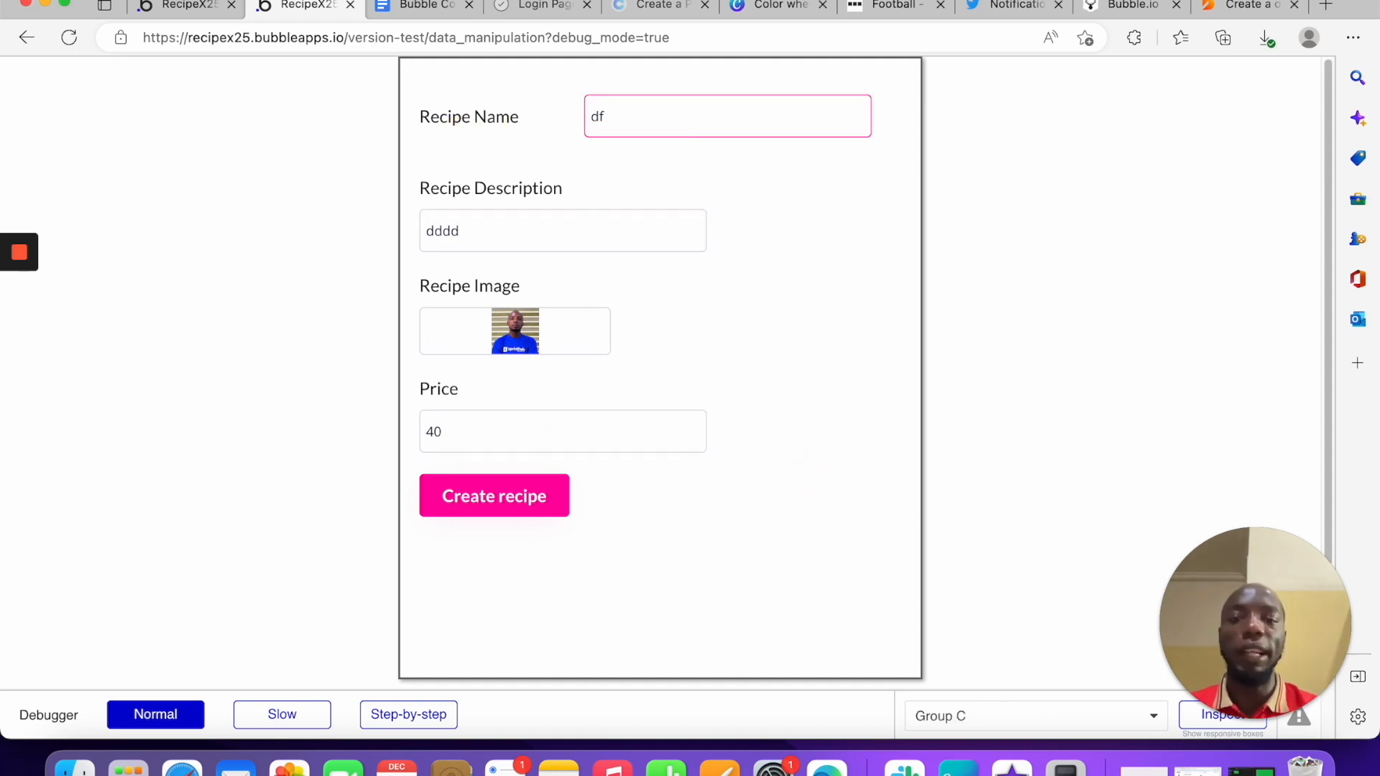
{"action": "type", "text": "NAm"}
{"action": "key", "text": "BackSpace"}
{"action": "key", "text": "BackSpace"}
{"action": "key", "text": "BackSpace"}
{"action": "key", "text": "BackSpace"}
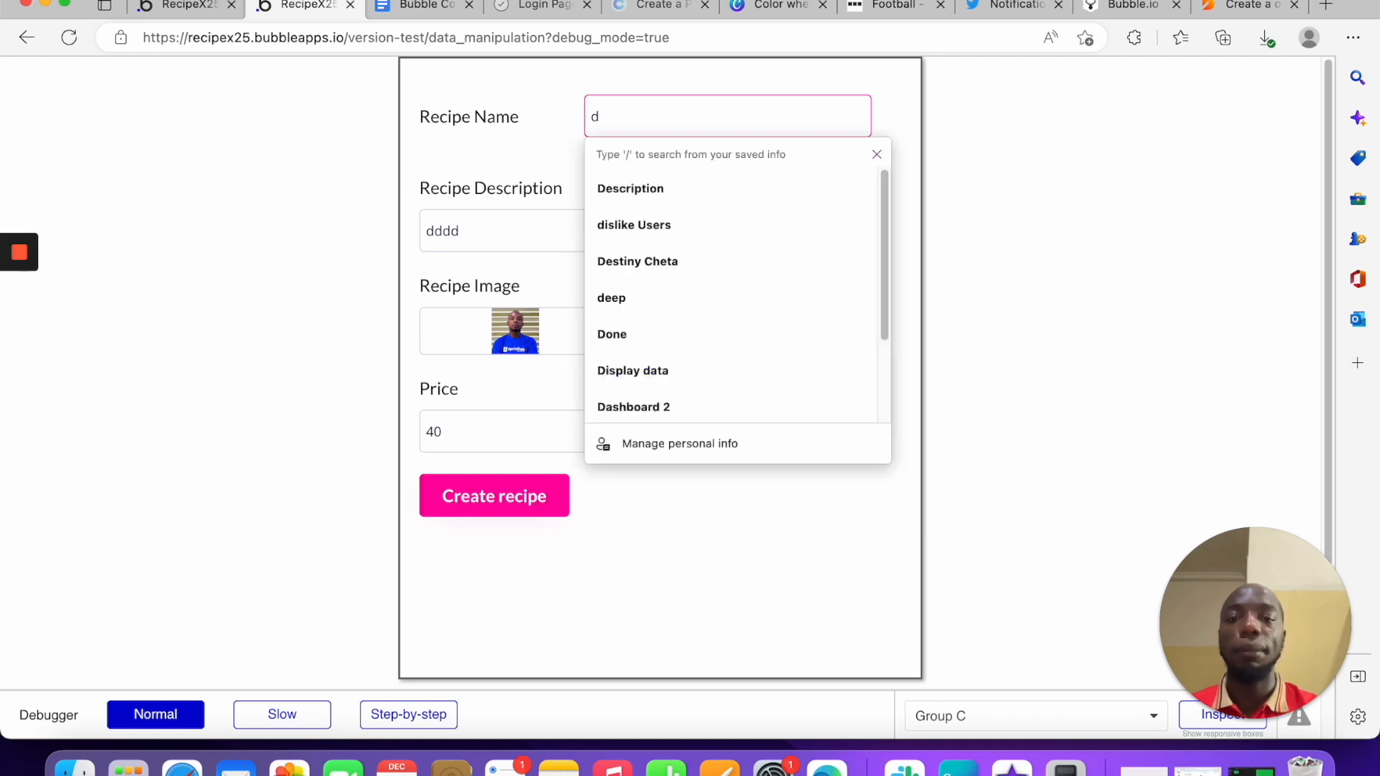
{"action": "type", "text": "B"}
{"action": "key", "text": "BackSpace"}
{"action": "type", "text": "Nmae"}
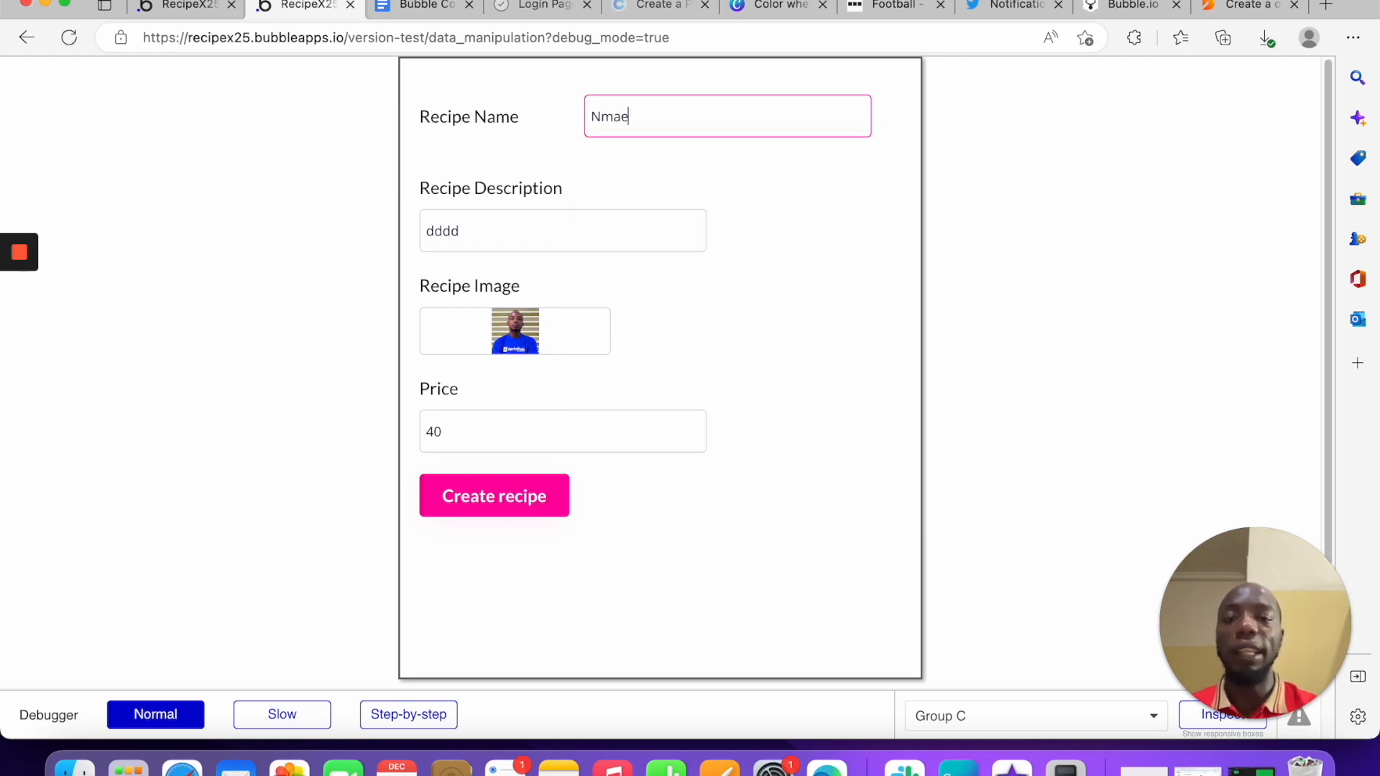
{"action": "key", "text": "BackSpace"}
{"action": "key", "text": "BackSpace"}
{"action": "key", "text": "BackSpace"}
{"action": "type", "text": "ame"}
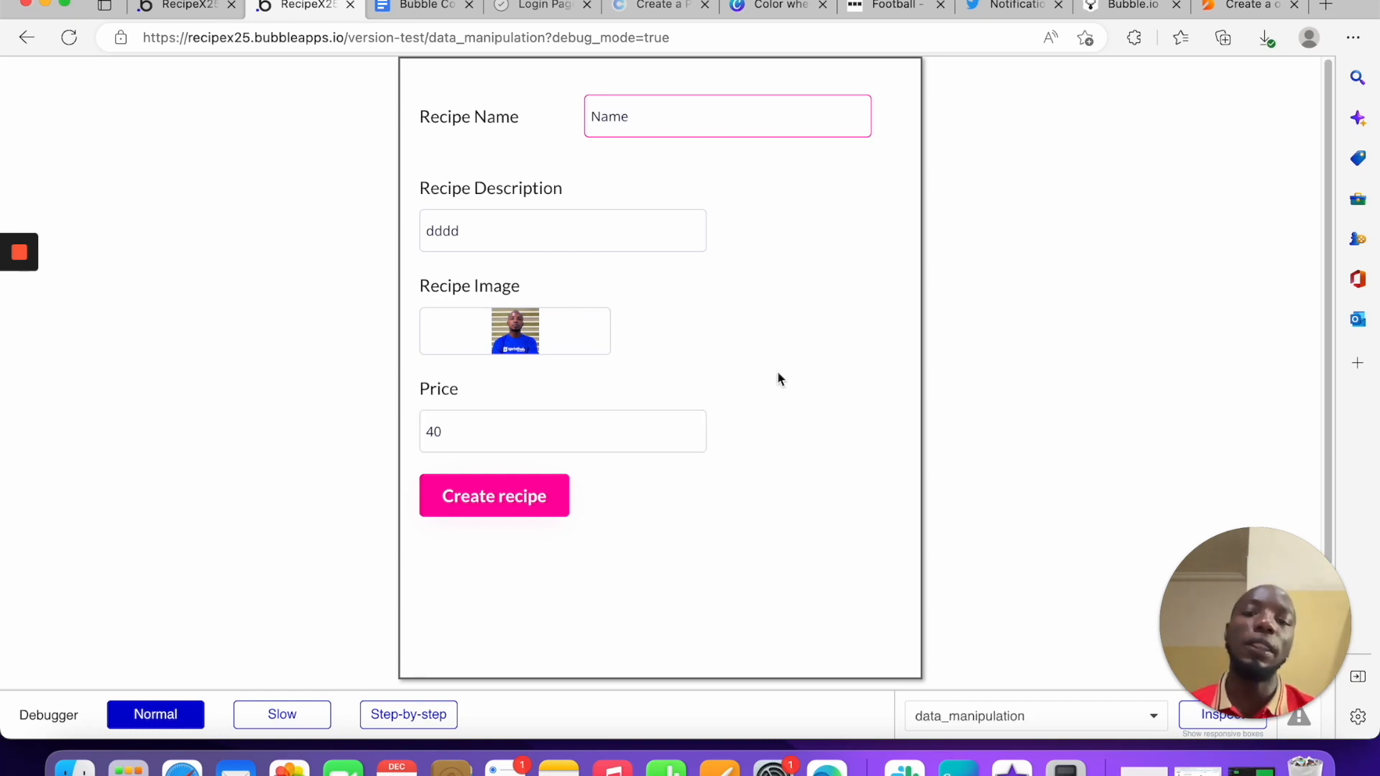
{"action": "left_click", "coordinate": [526, 501]}
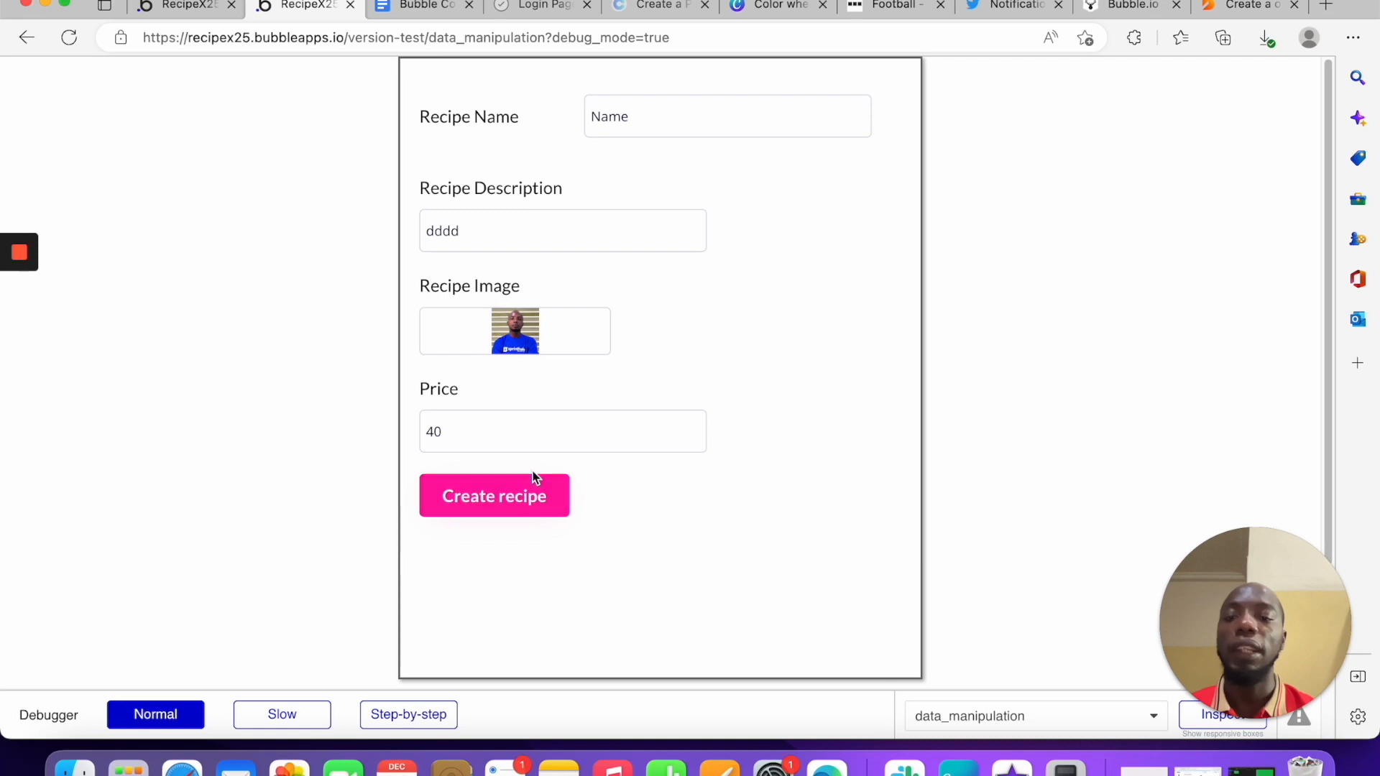
Return to the Bubble editor and change the container layout of the Recipe Name group to Column
{"action": "left_click", "coordinate": [183, 6]}
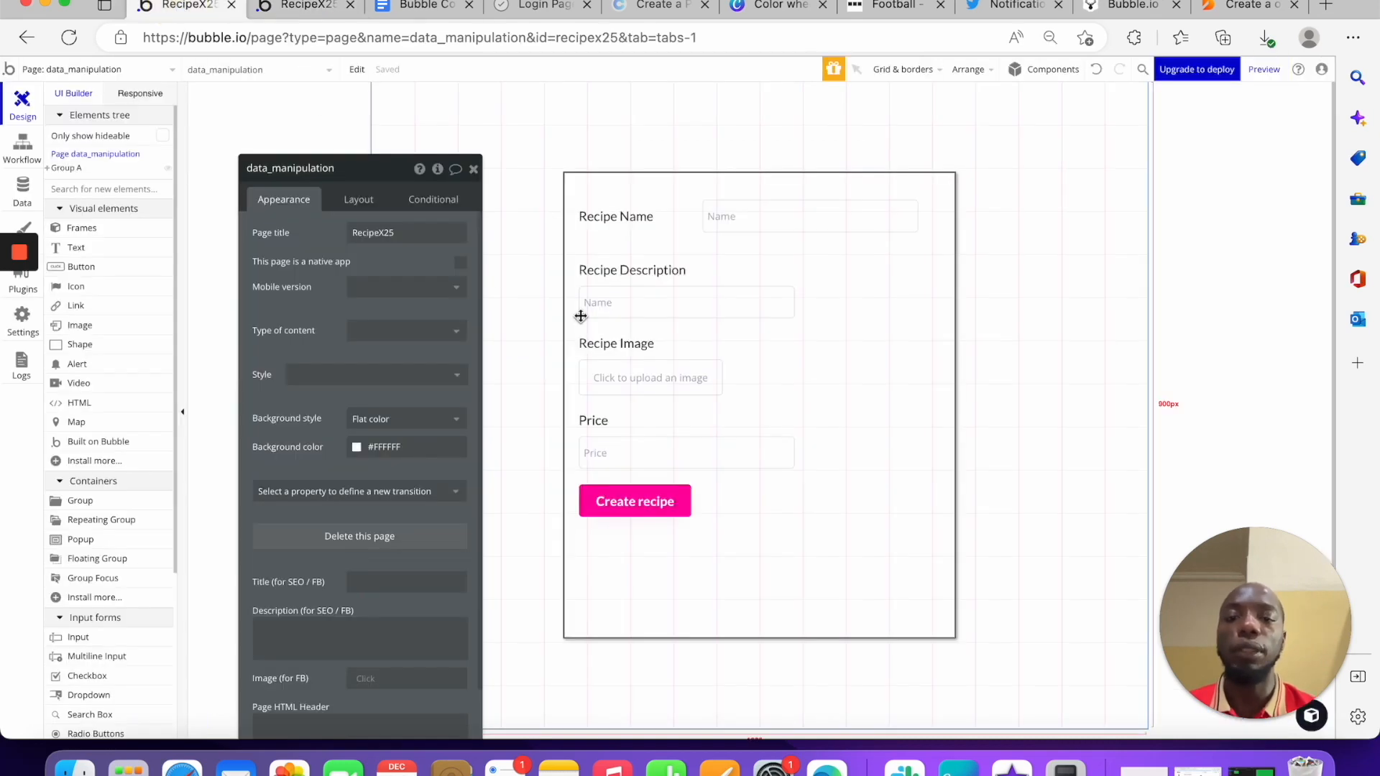
{"action": "left_click", "coordinate": [712, 239]}
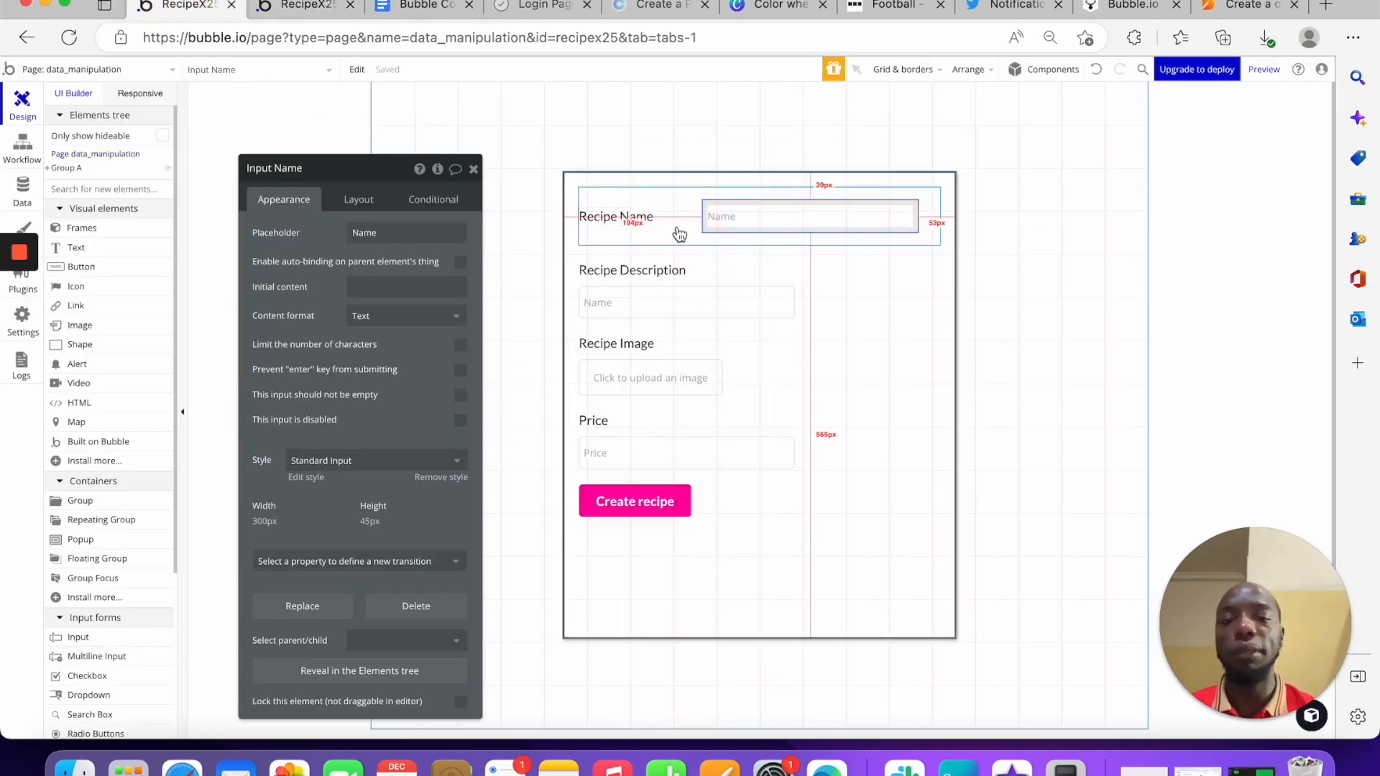
{"action": "left_click", "coordinate": [675, 229]}
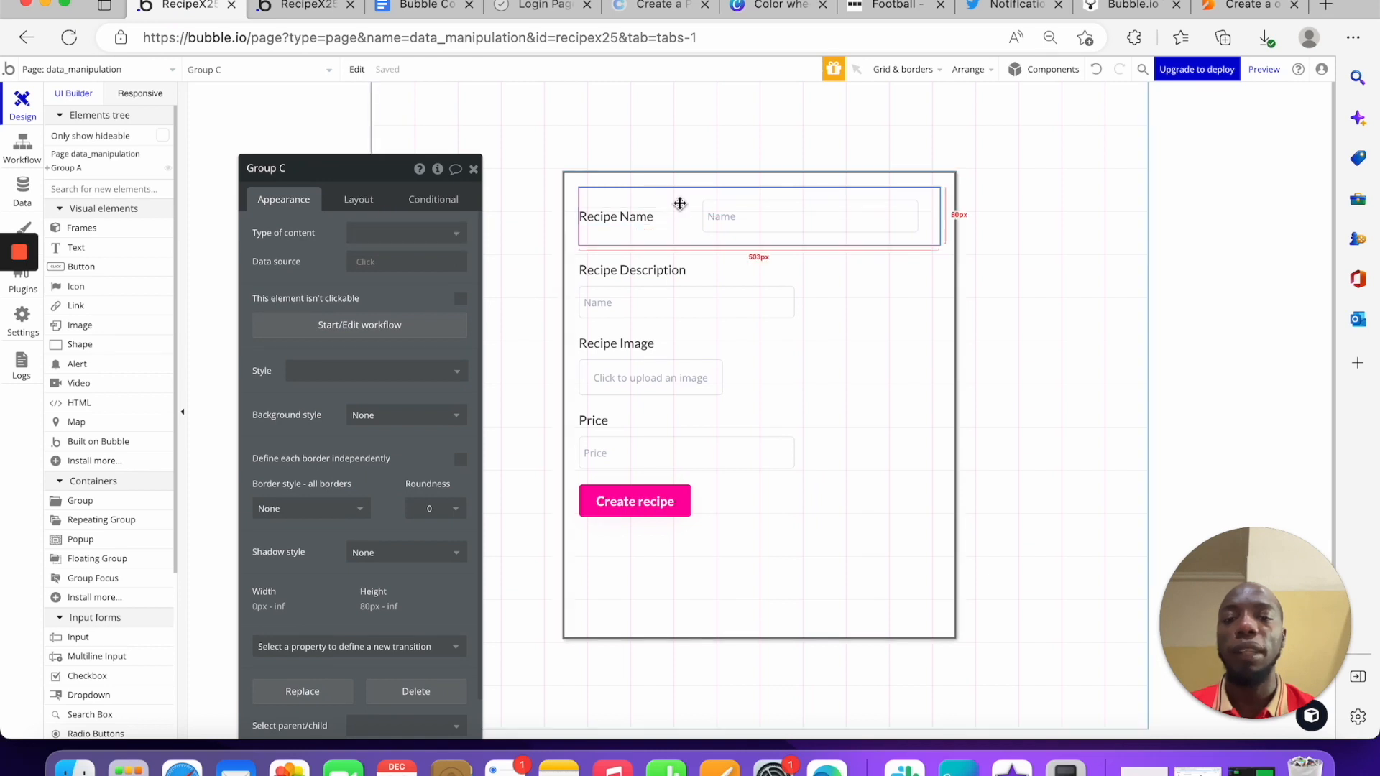
{"action": "left_click", "coordinate": [359, 199]}
{"action": "left_click", "coordinate": [390, 231]}
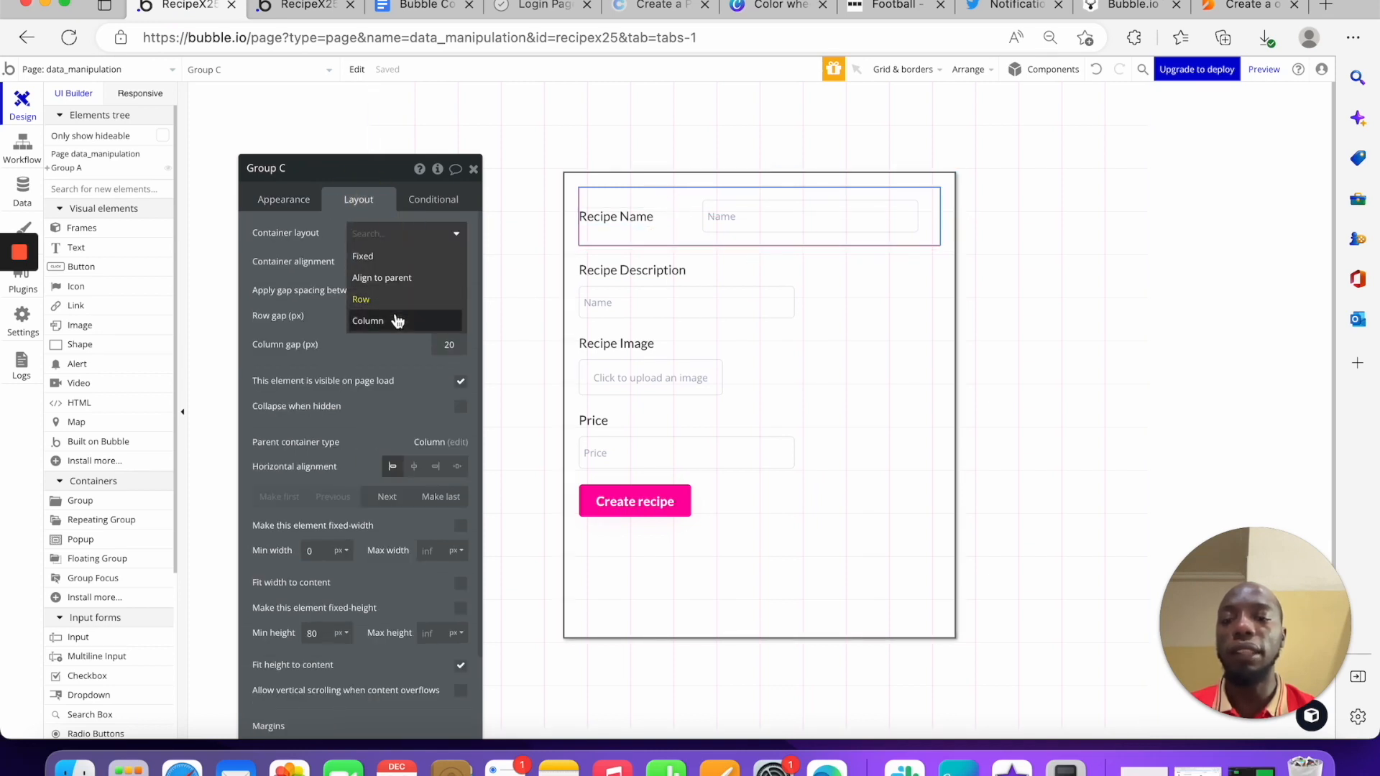
{"action": "left_click", "coordinate": [394, 321]}
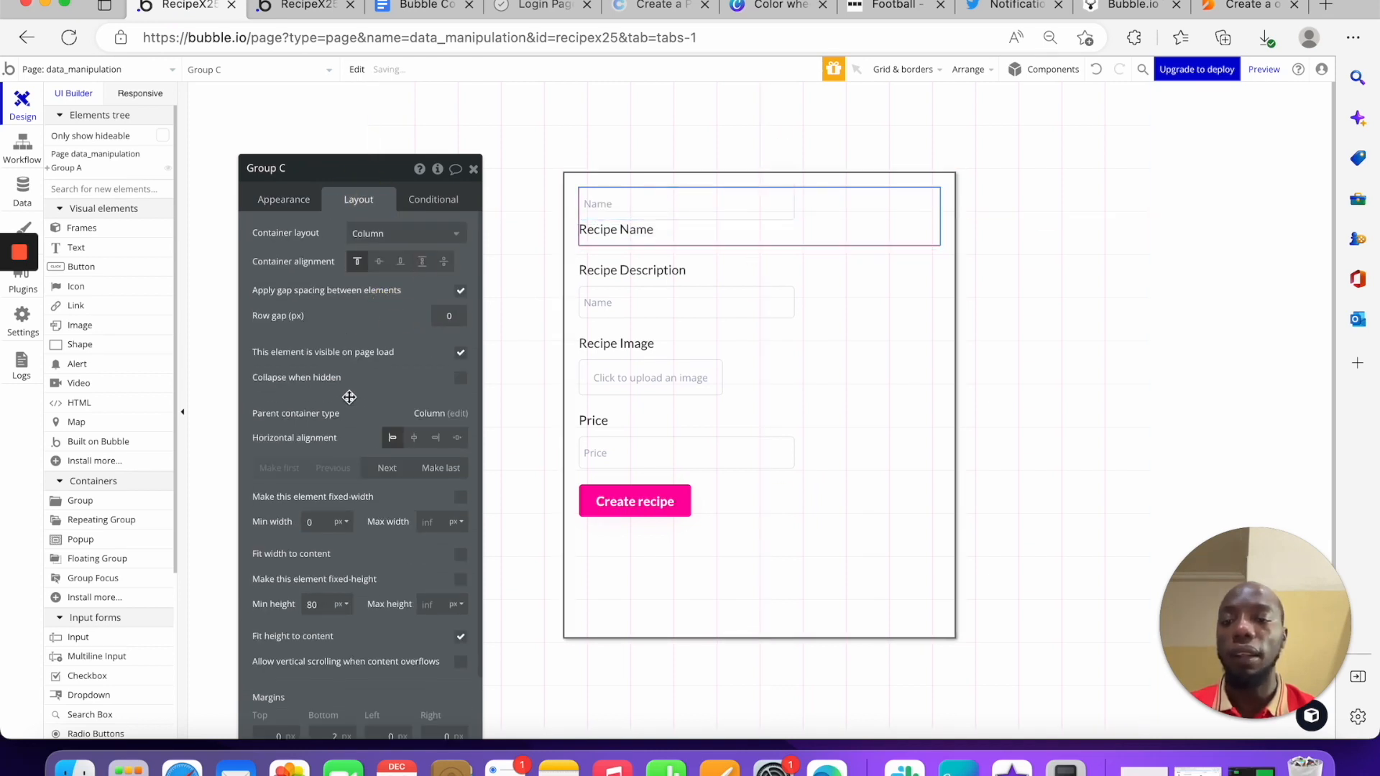
Place the Recipe Name label above its input and set the group's row gap to 20 px
{"action": "left_click", "coordinate": [651, 227]}
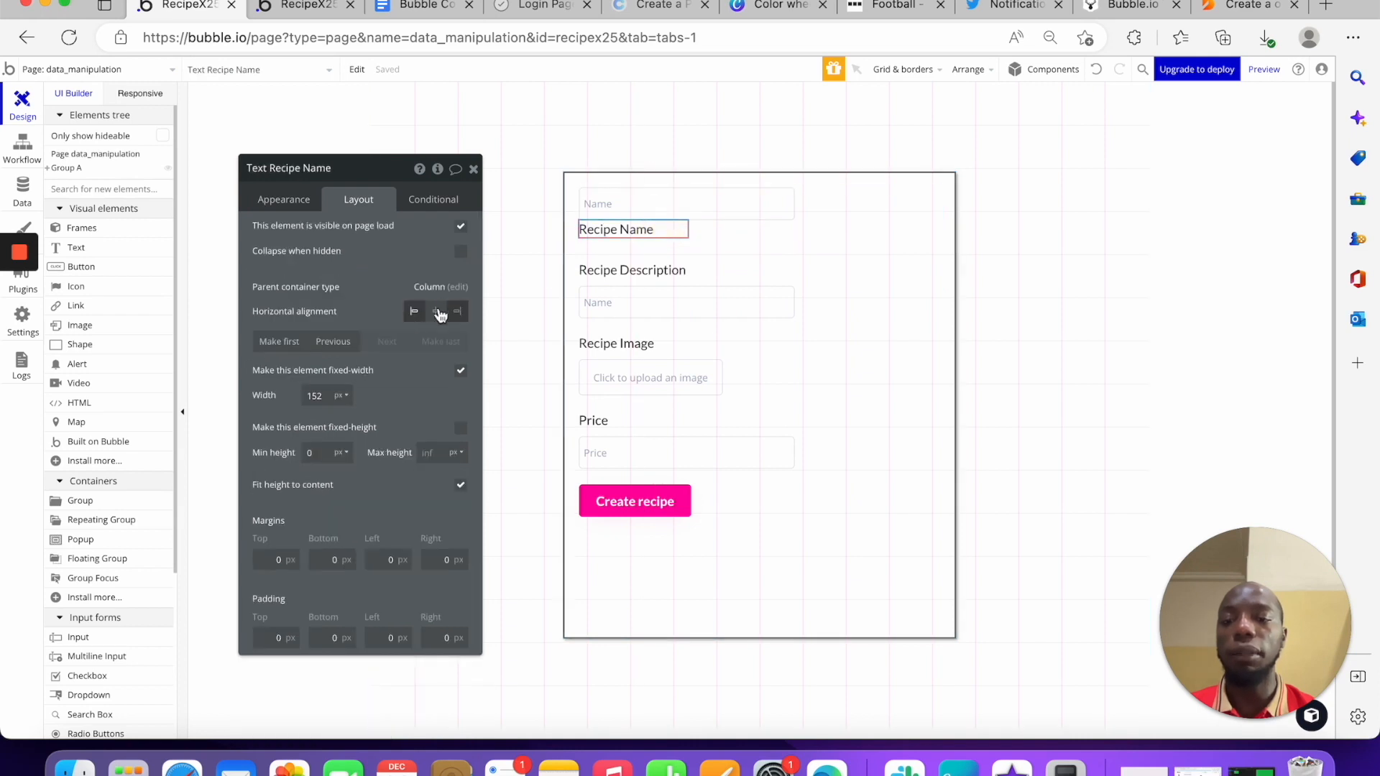
{"action": "left_click", "coordinate": [299, 341]}
{"action": "left_click", "coordinate": [835, 214]}
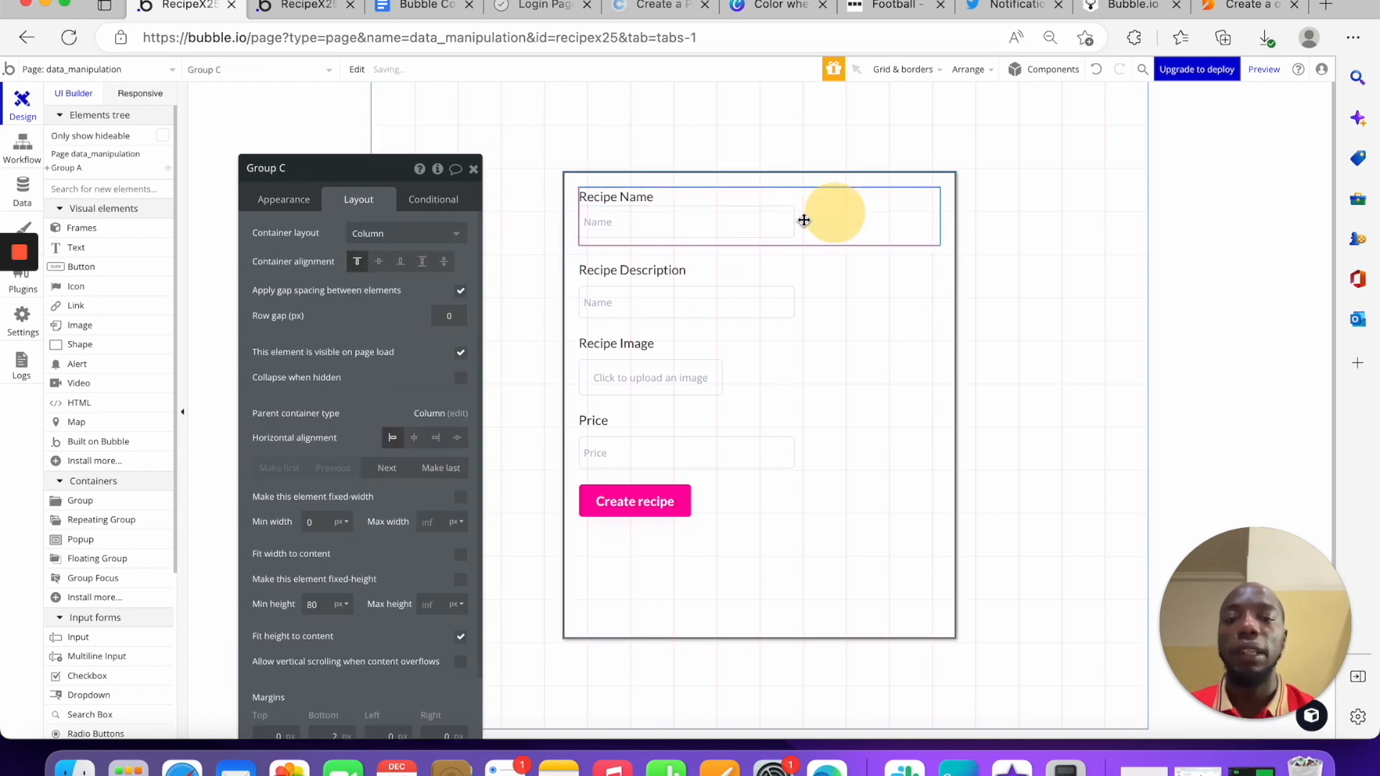
{"action": "left_click", "coordinate": [436, 308]}
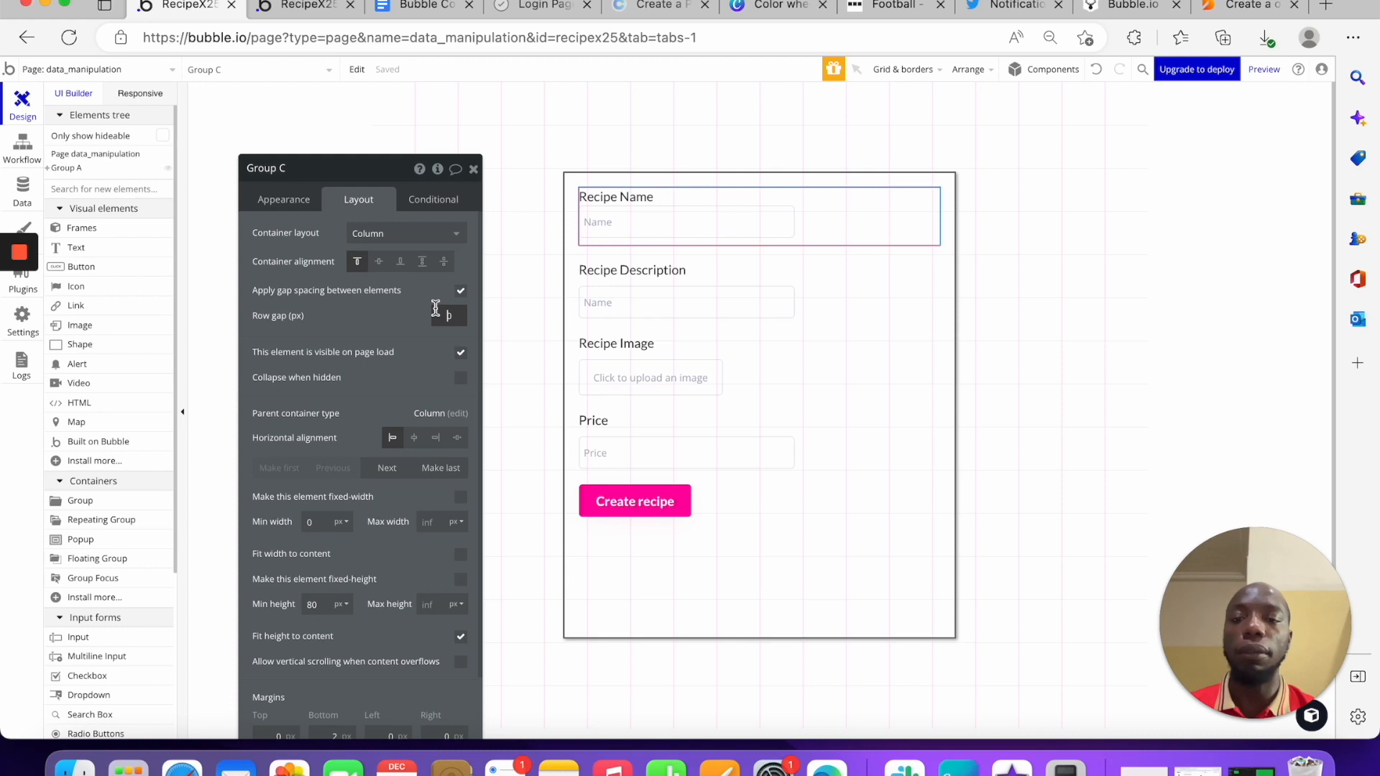
{"action": "left_click", "coordinate": [439, 317]}
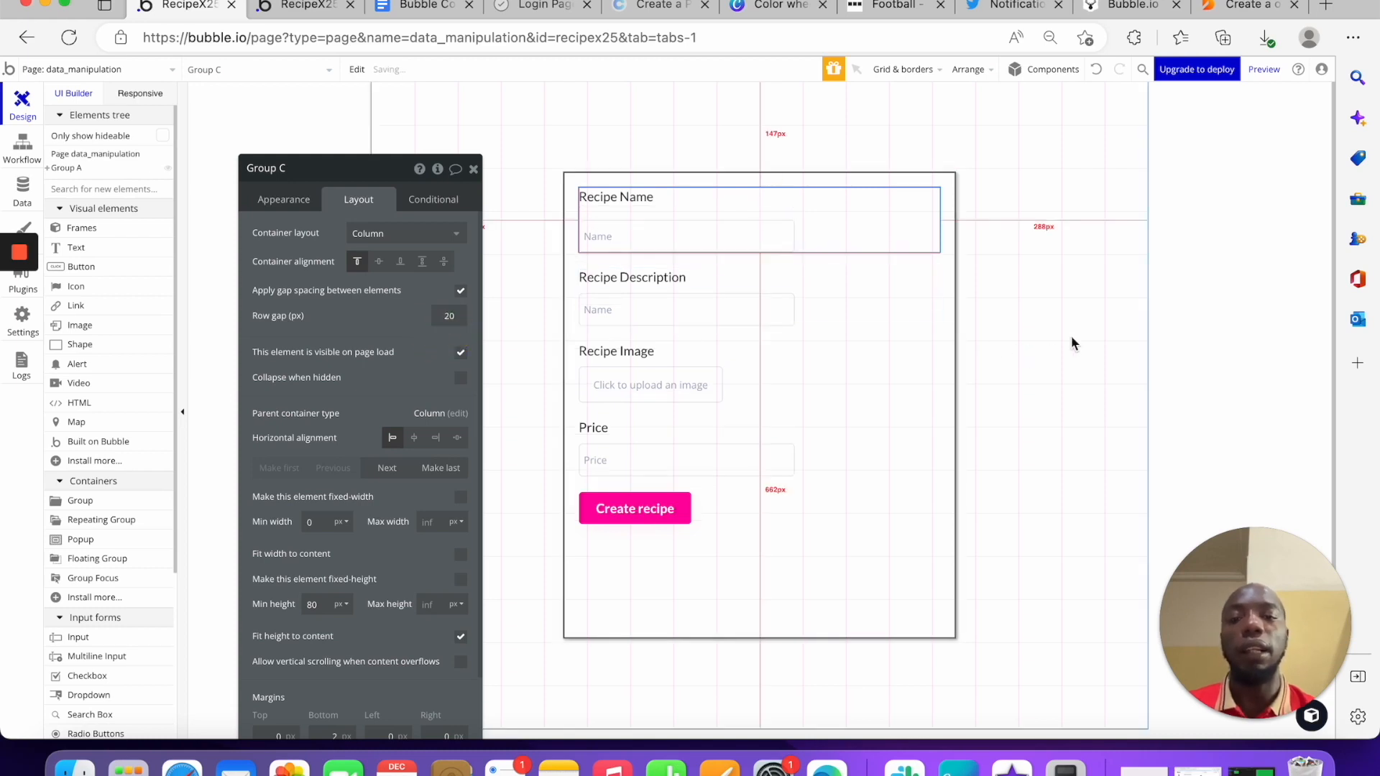
{"action": "left_click", "coordinate": [1116, 308]}
Create a workflow that runs when the Create recipe button is clicked
{"action": "left_click", "coordinate": [635, 508]}
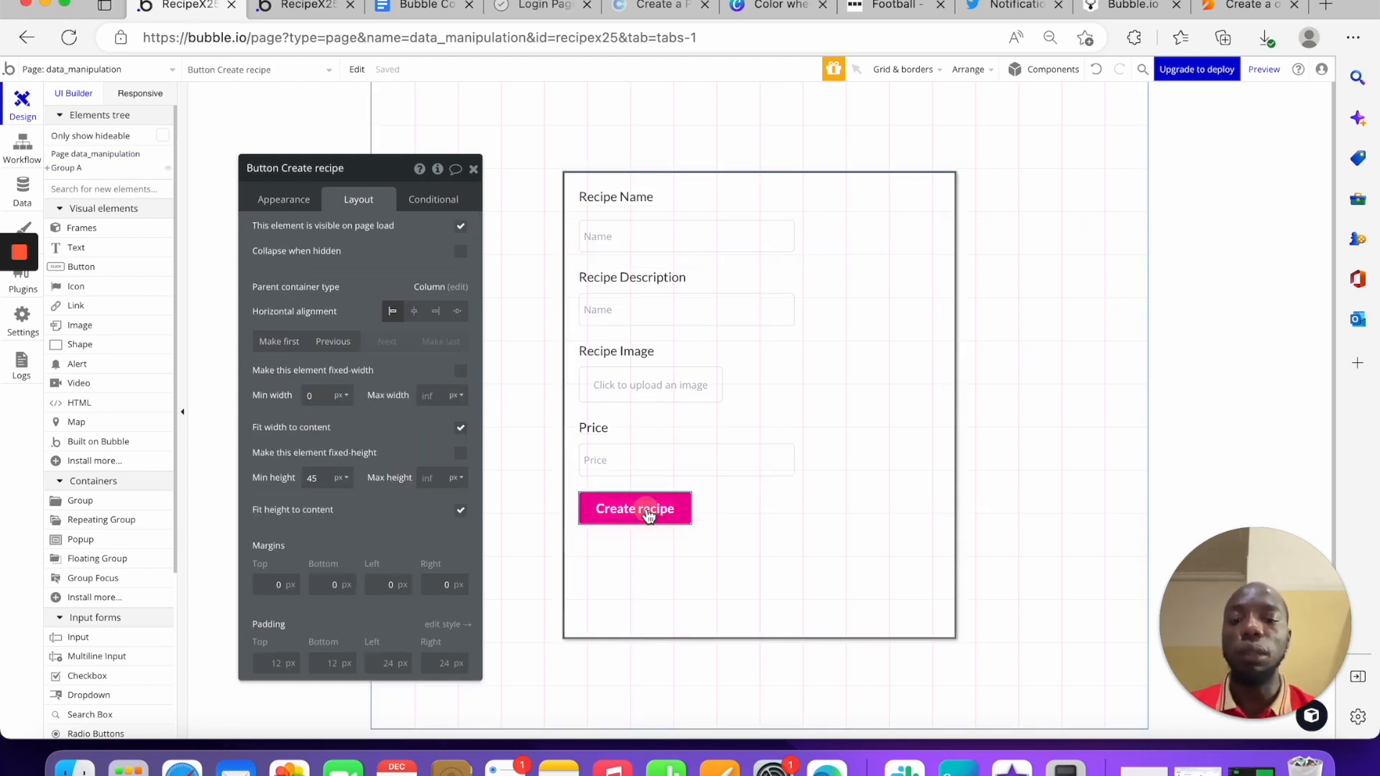
{"action": "left_click", "coordinate": [317, 205]}
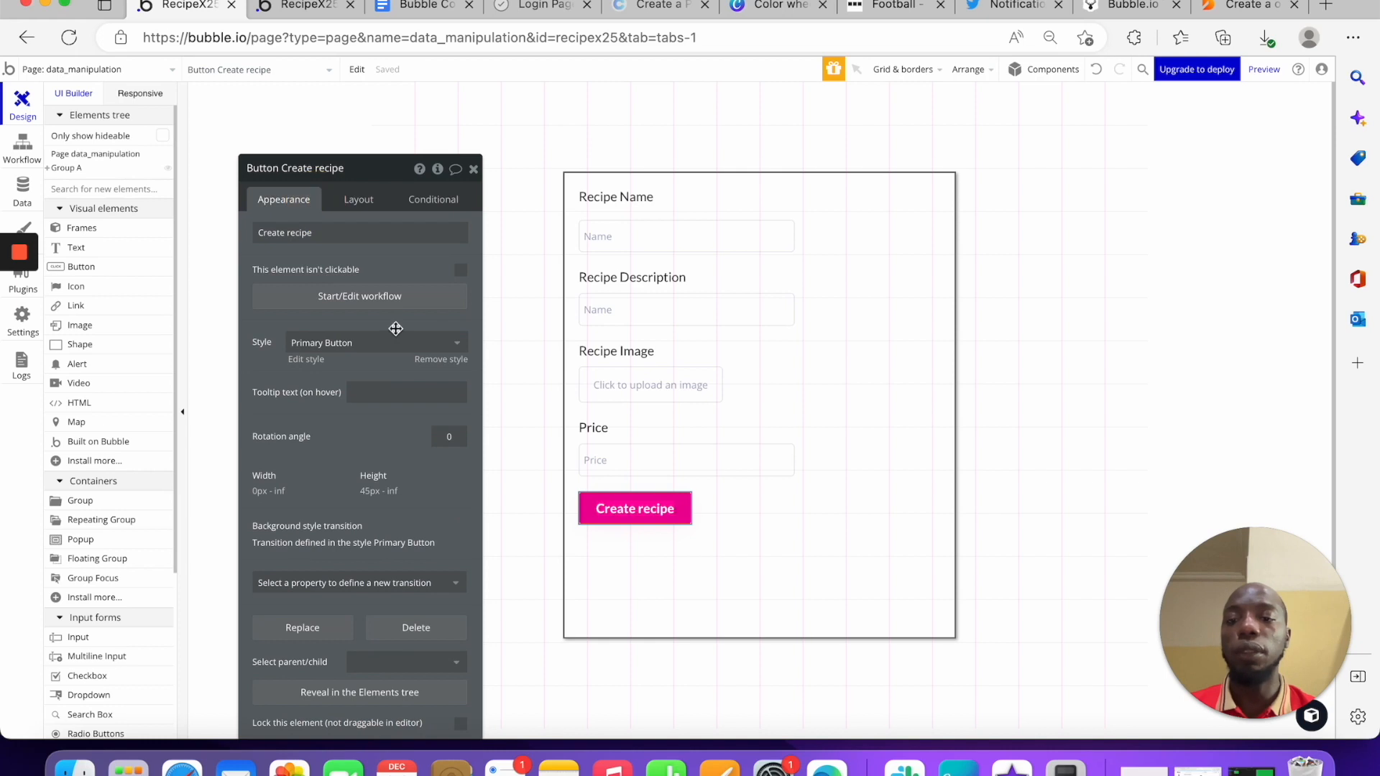
{"action": "left_click", "coordinate": [370, 297]}
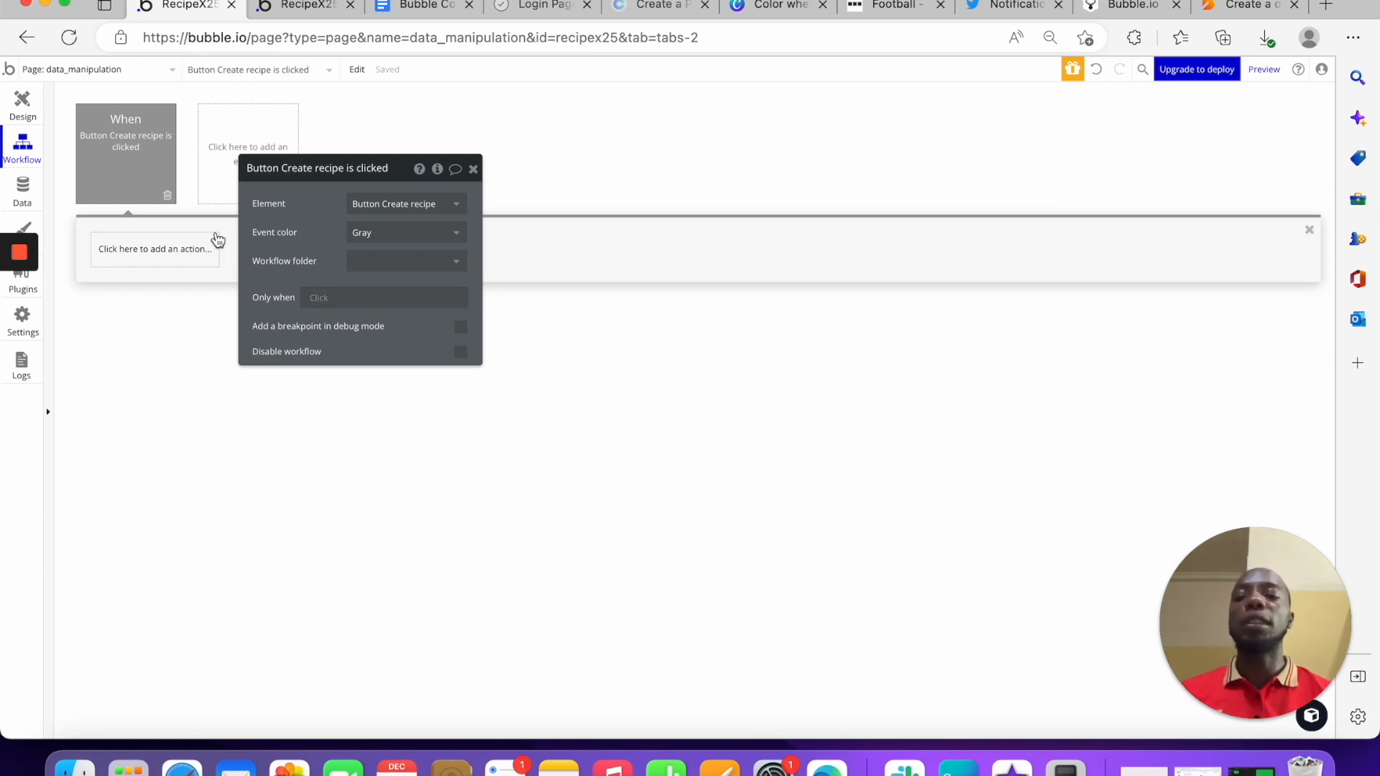
Add a "Create a new thing" action to the workflow with Recipe as its type
{"action": "left_click", "coordinate": [178, 253]}
{"action": "mouse_move", "coordinate": [163, 336]}
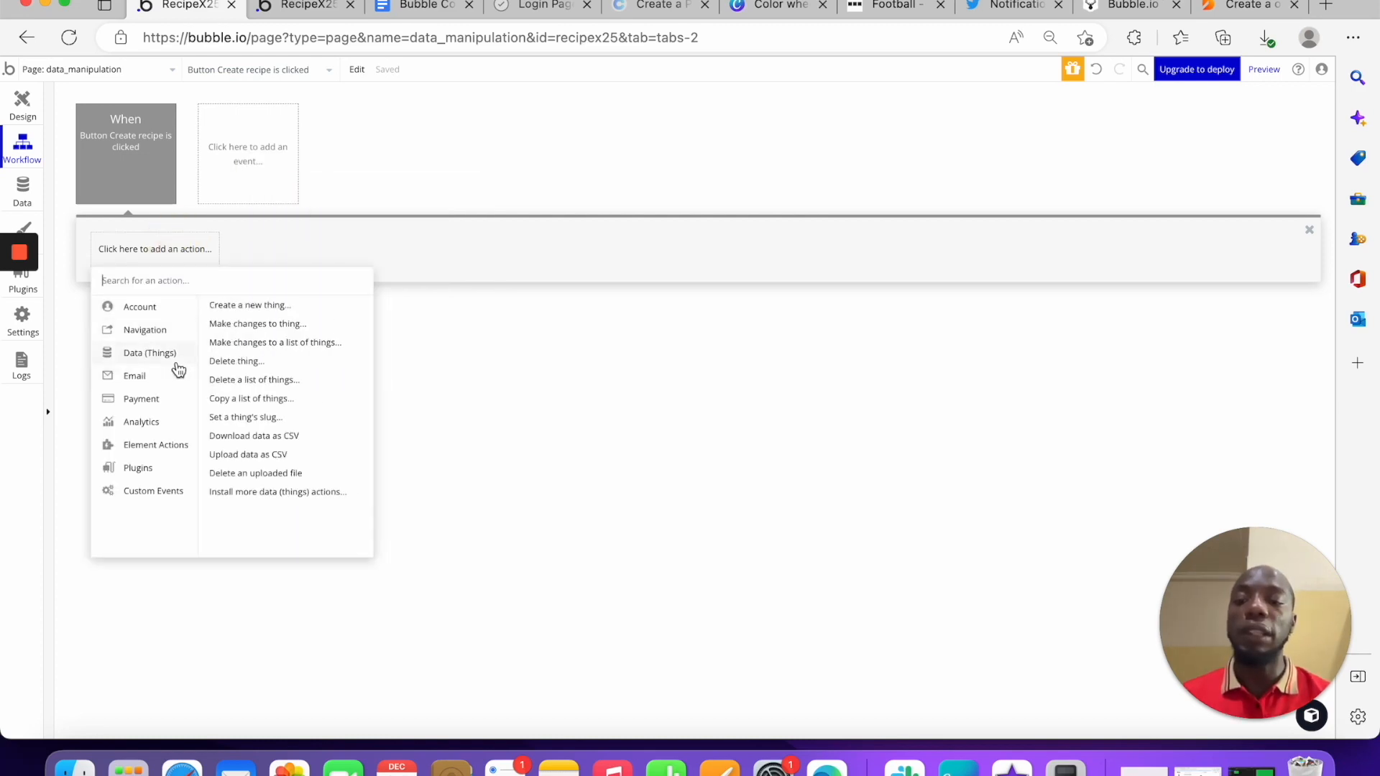
{"action": "left_click", "coordinate": [266, 307]}
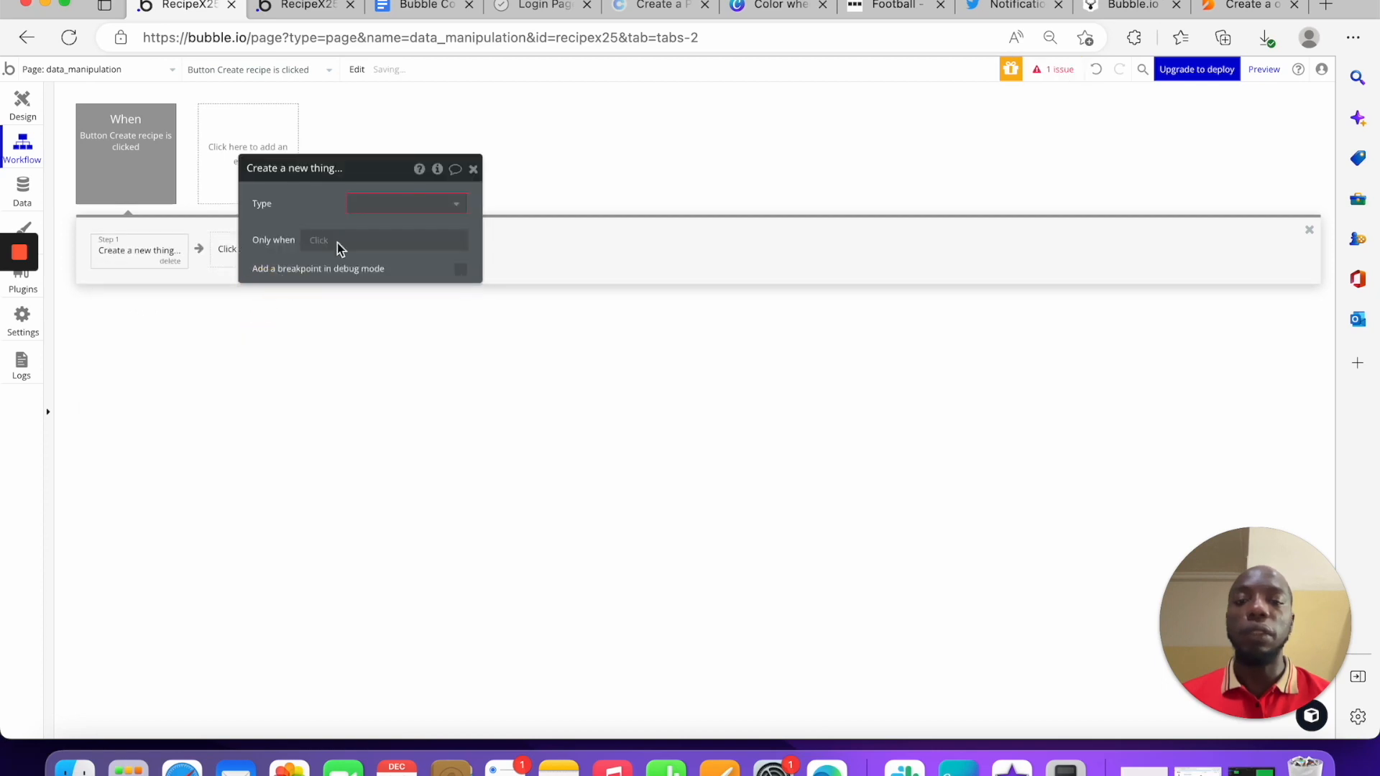
{"action": "left_click", "coordinate": [402, 205]}
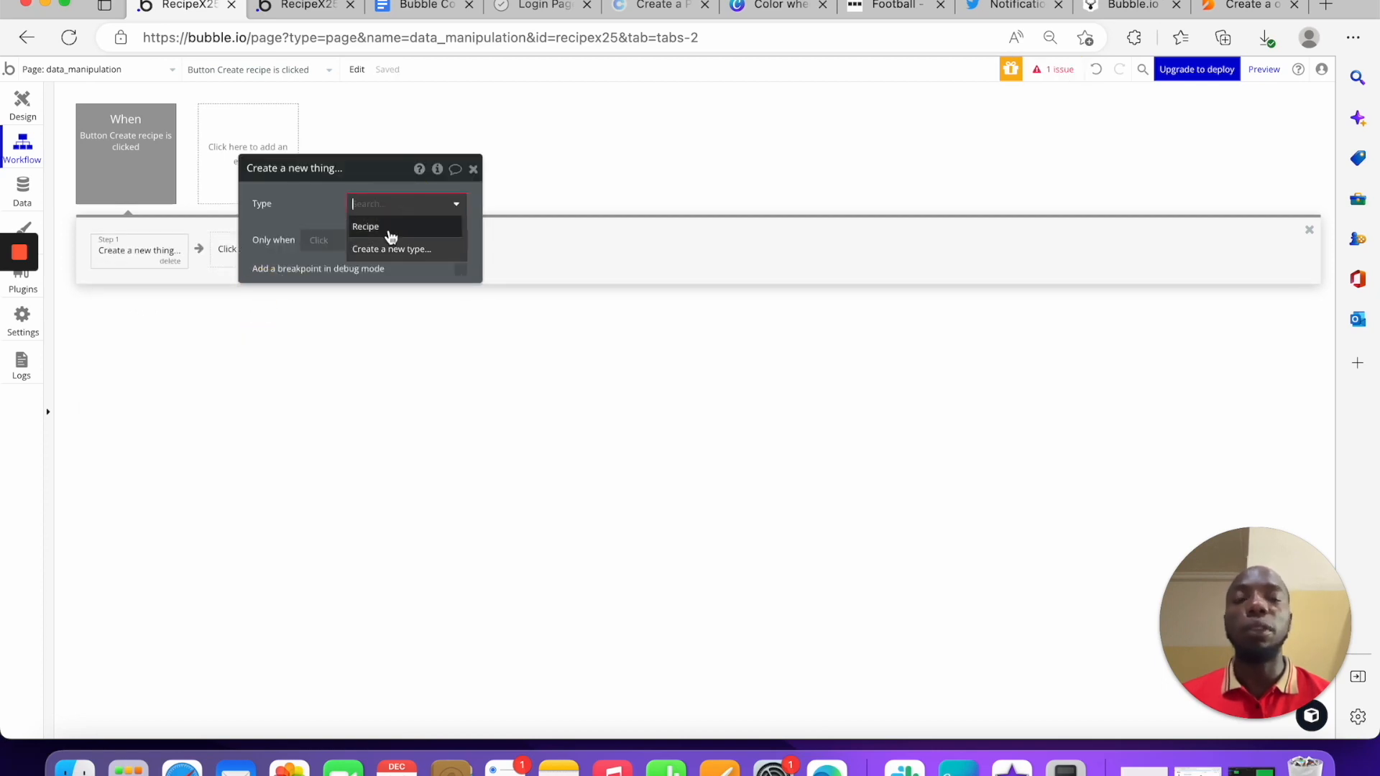
{"action": "left_click", "coordinate": [388, 228]}
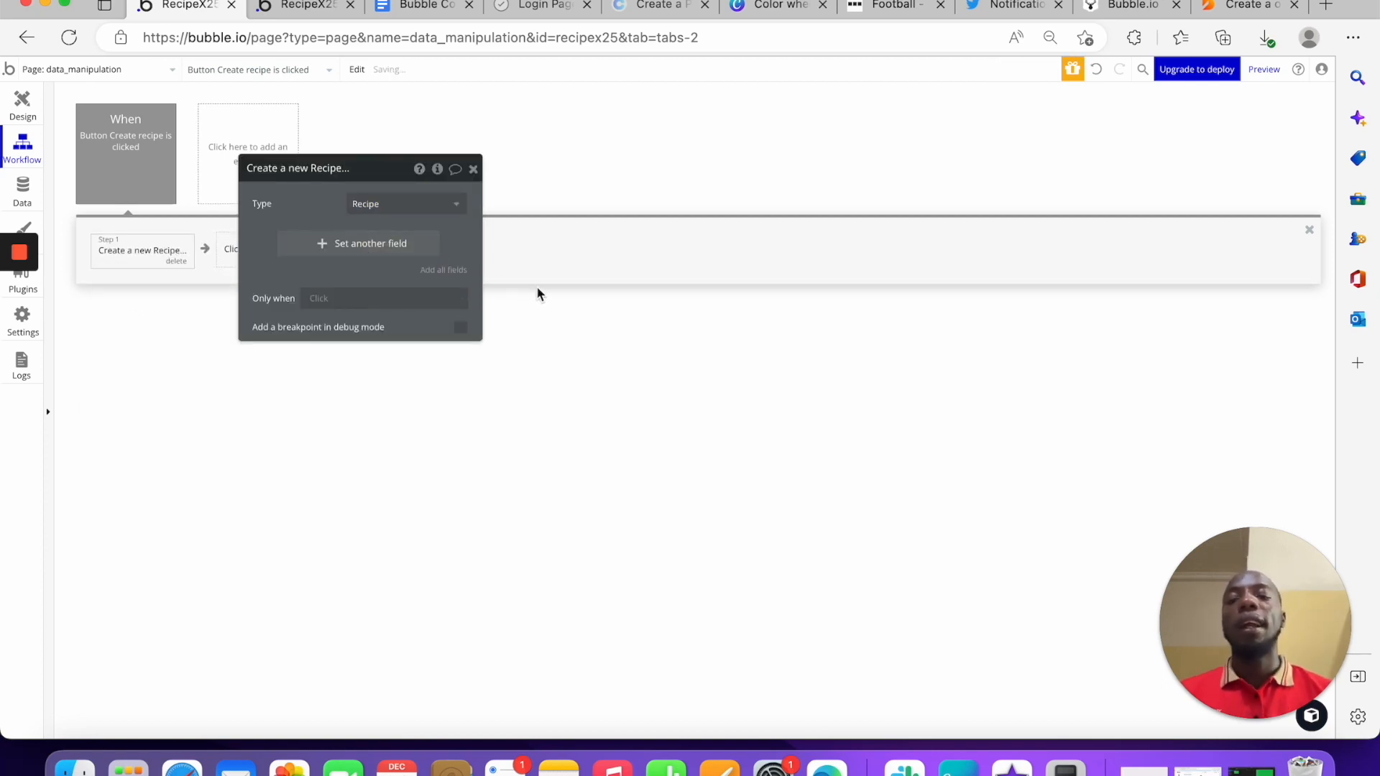
Add all Recipe fields to the create action and remove the empty field row
{"action": "left_click", "coordinate": [386, 245]}
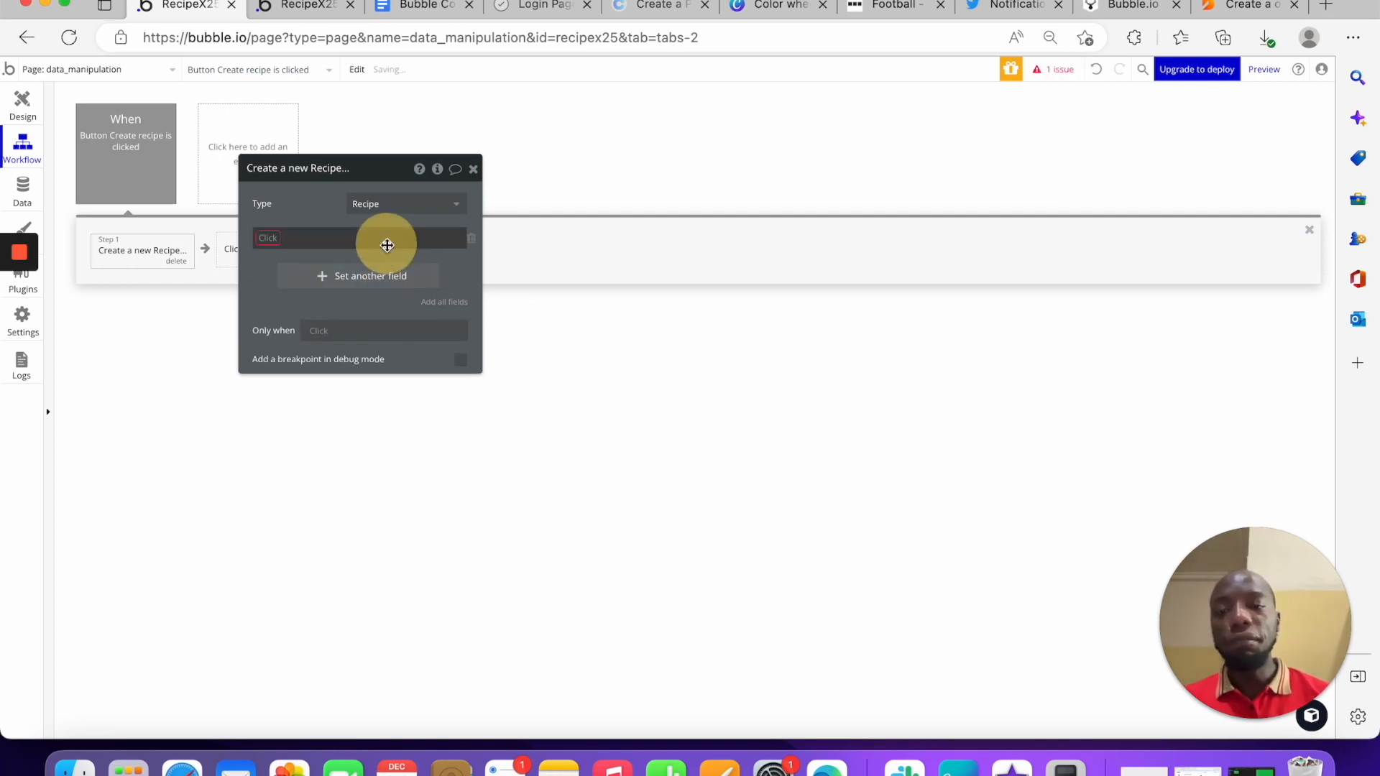
{"action": "left_click", "coordinate": [469, 240]}
{"action": "left_click", "coordinate": [442, 303]}
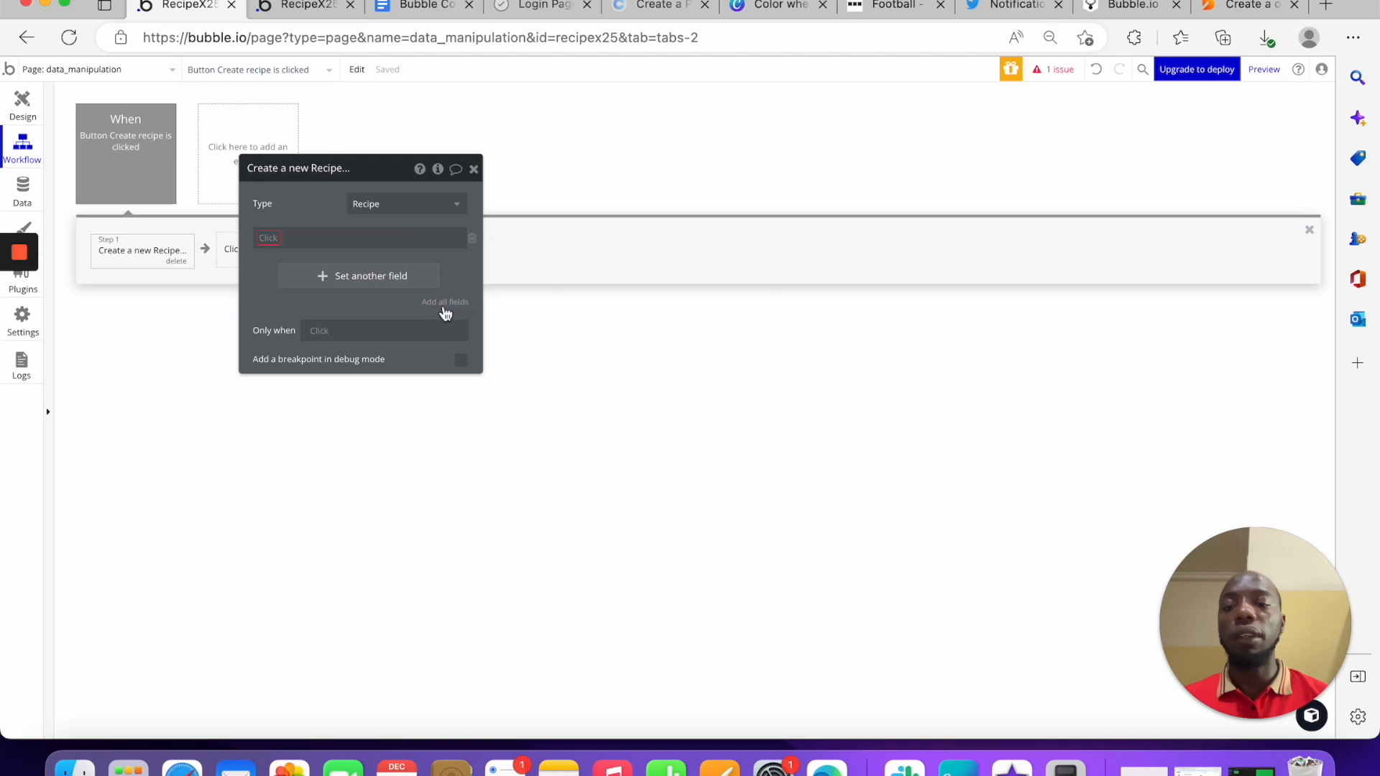
{"action": "left_click", "coordinate": [442, 302]}
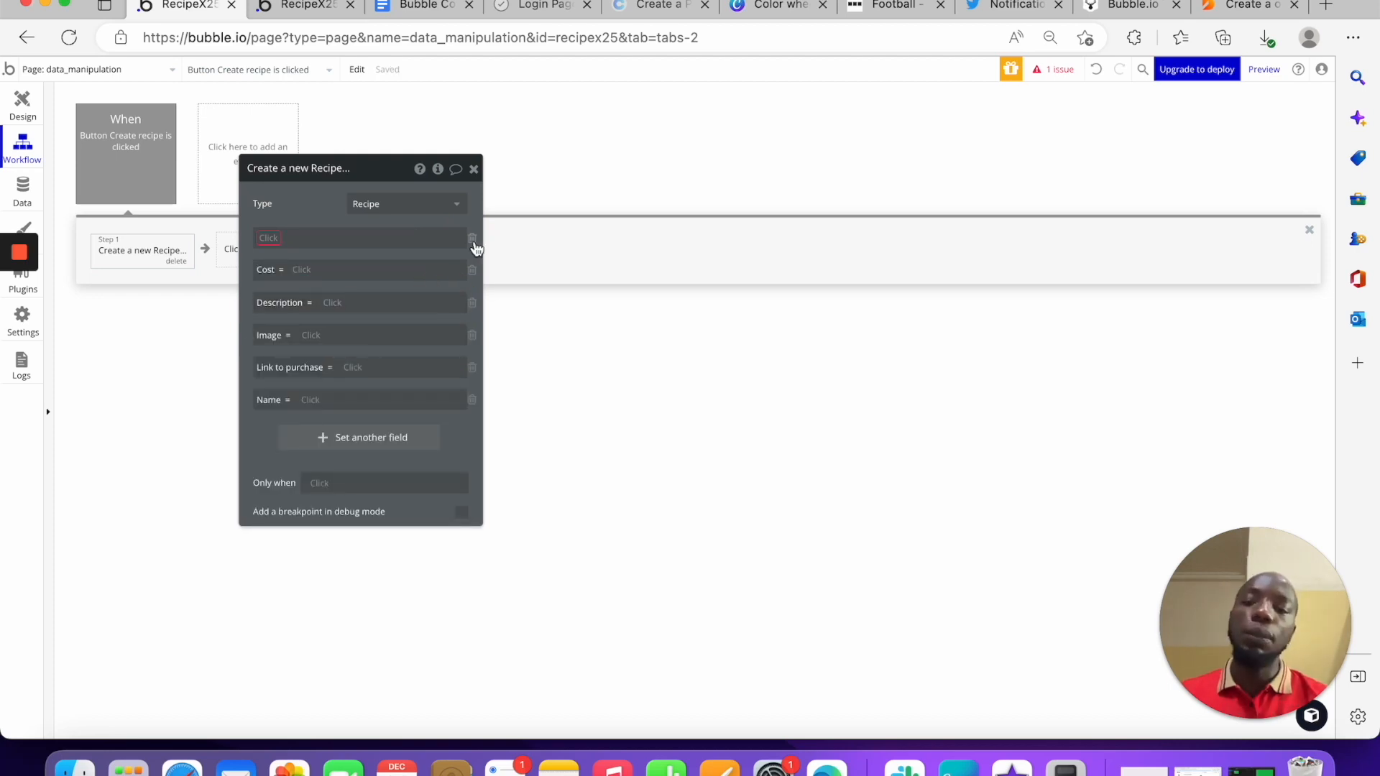
{"action": "left_click", "coordinate": [472, 238]}
Go back to the page design, check the form inputs' element names and rename the Recipe Description input
{"action": "left_click", "coordinate": [32, 99]}
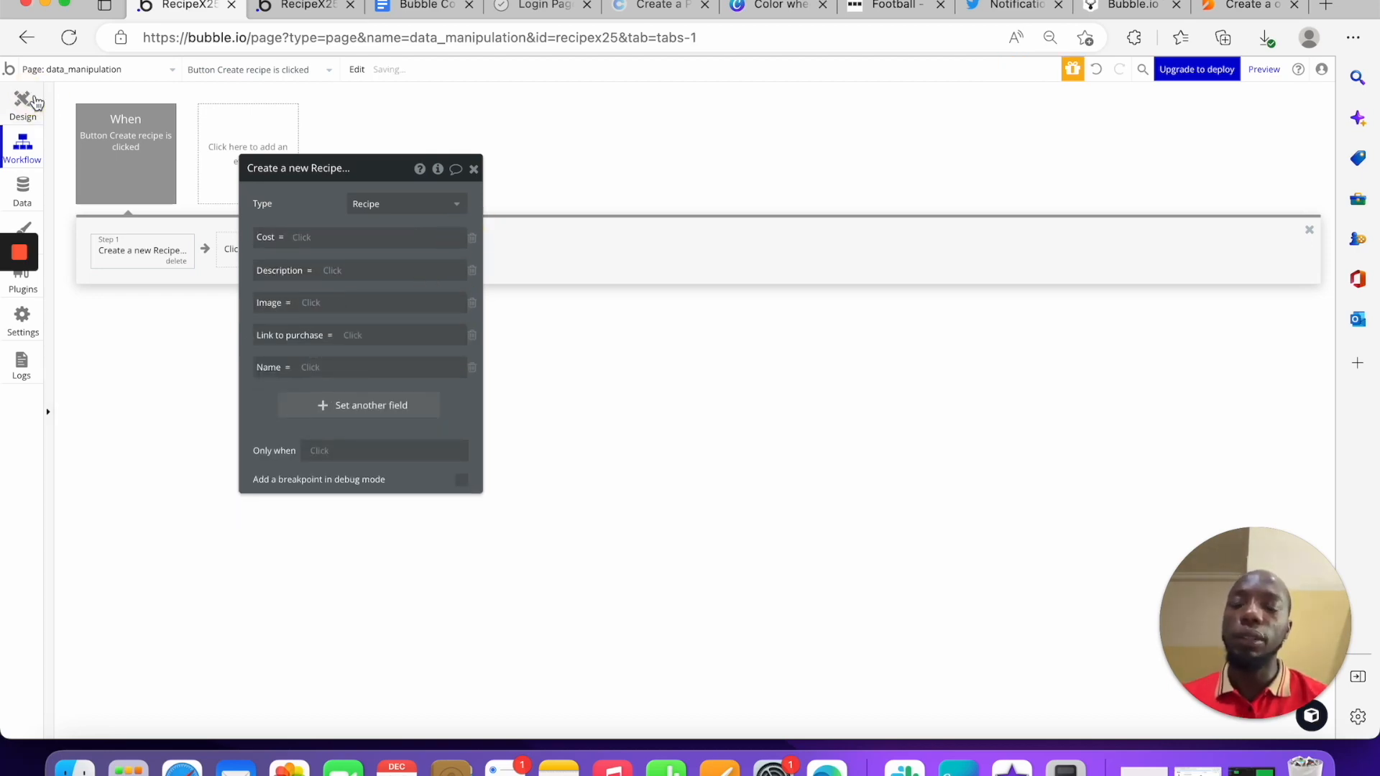
{"action": "left_click", "coordinate": [712, 236]}
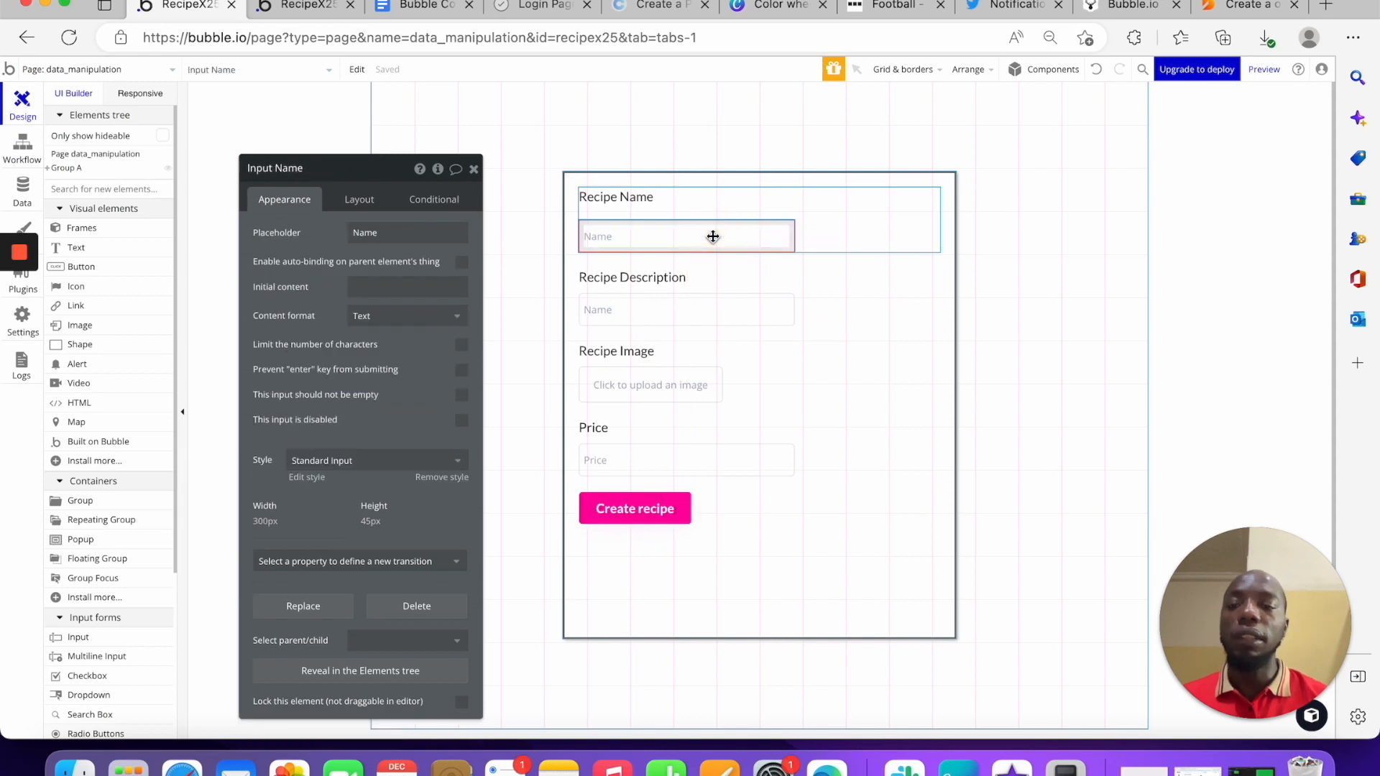
{"action": "left_click", "coordinate": [701, 372]}
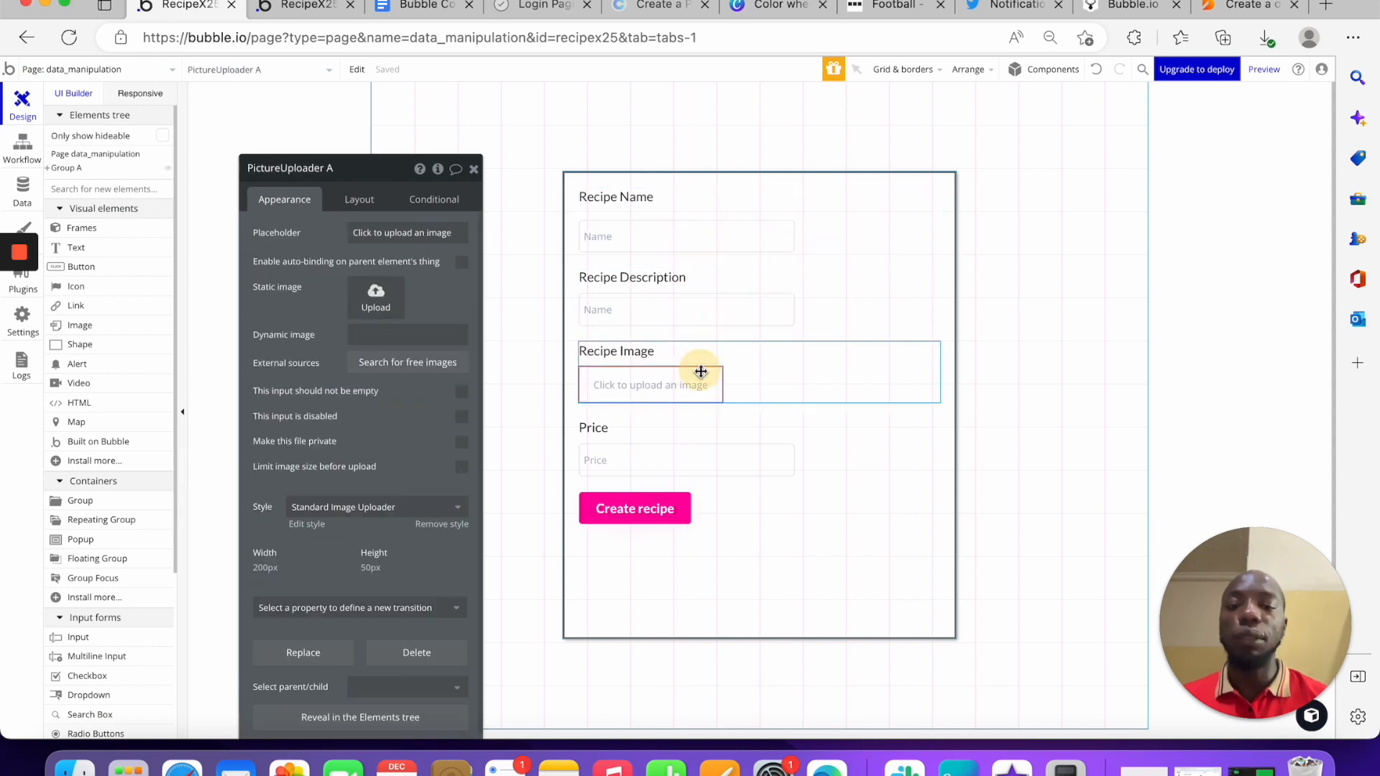
{"action": "left_click", "coordinate": [684, 453]}
{"action": "left_click", "coordinate": [706, 237]}
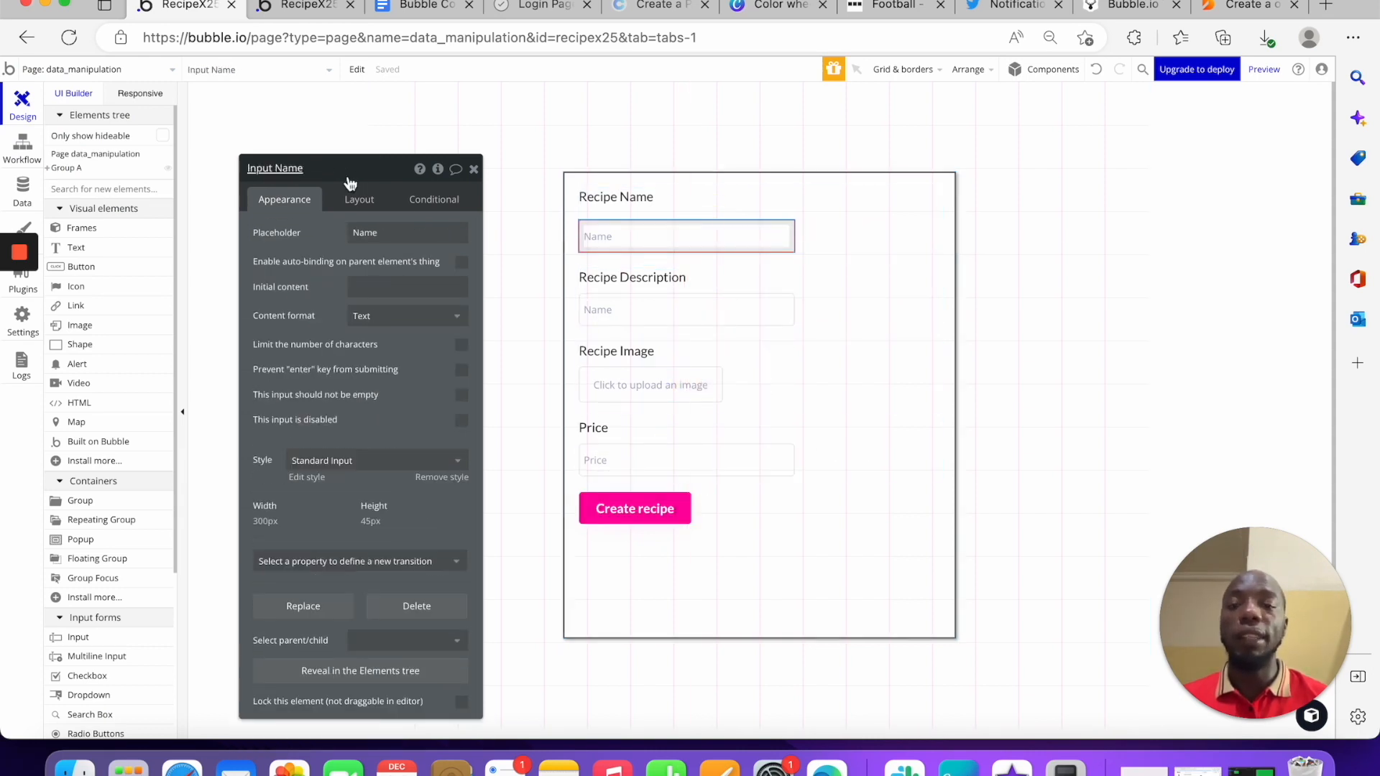
{"action": "left_click", "coordinate": [617, 307]}
{"action": "left_click", "coordinate": [329, 167]}
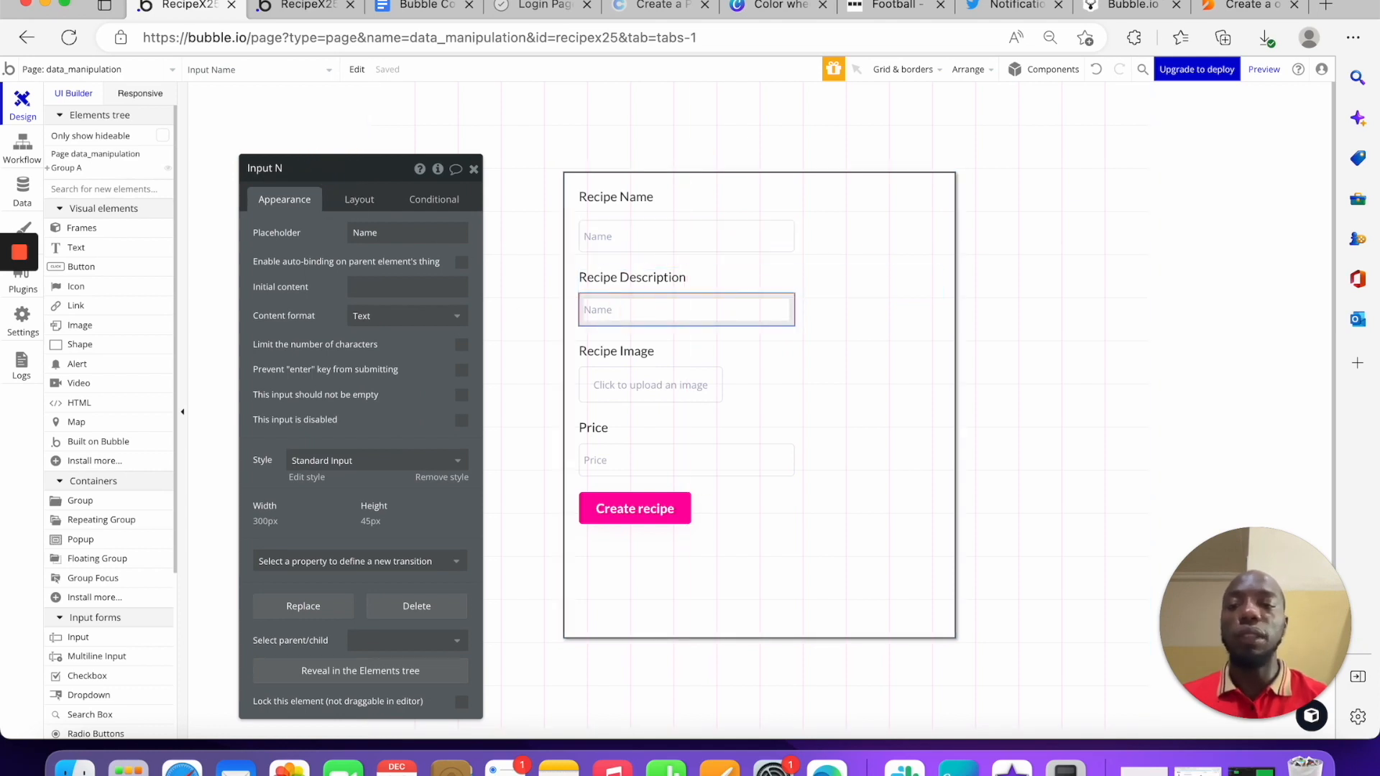
Rename the picture uploader element under Recipe Image as "Recipe image"
{"action": "left_click", "coordinate": [678, 391]}
{"action": "left_click", "coordinate": [351, 166]}
{"action": "type", "text": "Recipe image"}
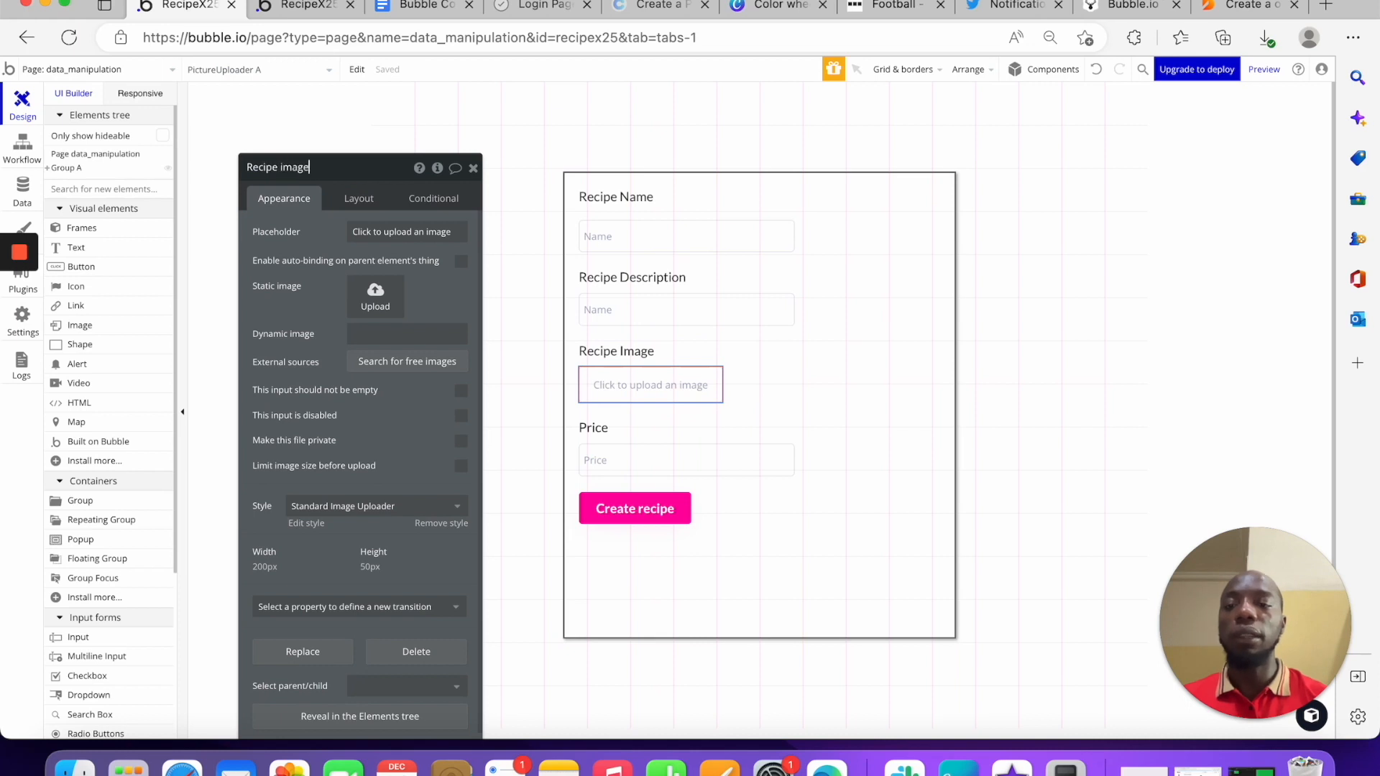
Rename the Price input element as "recipe price"
{"action": "left_click", "coordinate": [658, 461]}
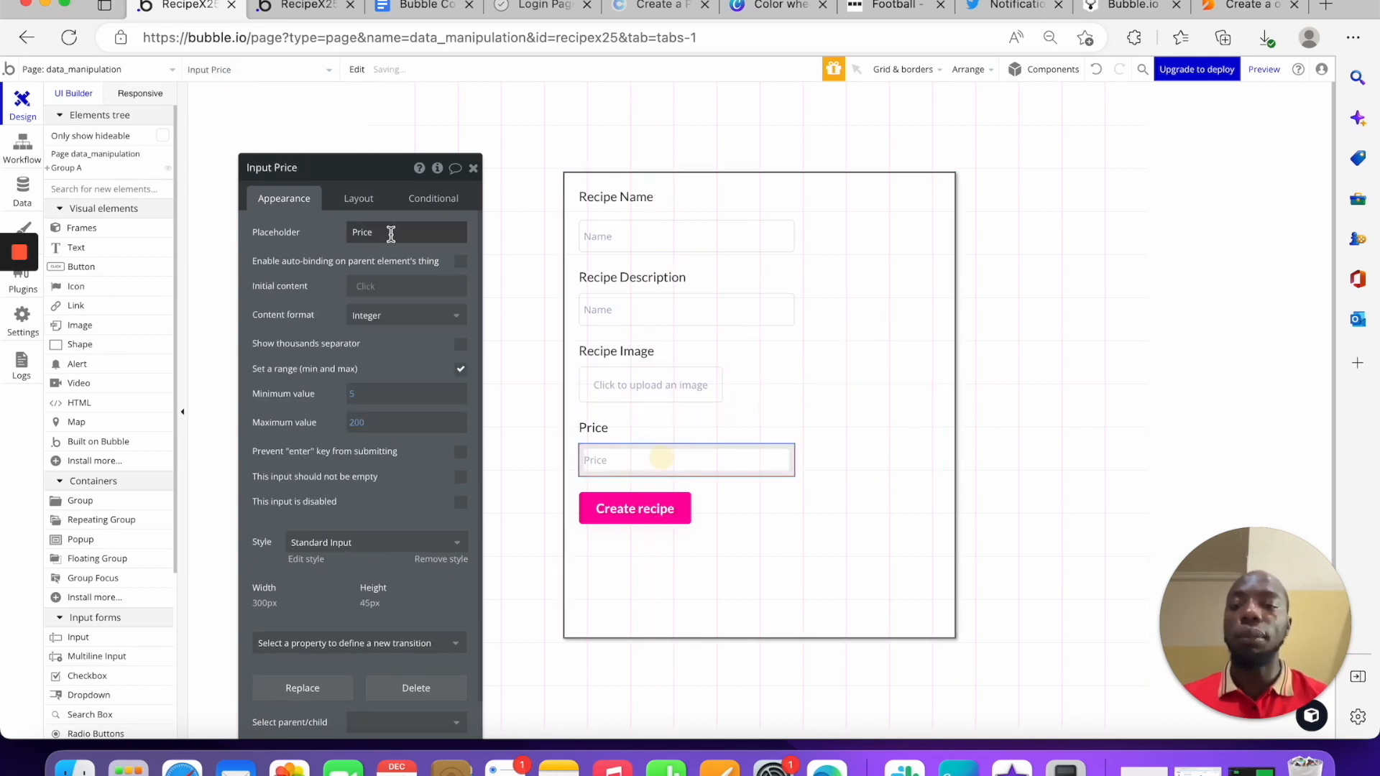
{"action": "left_click", "coordinate": [355, 176]}
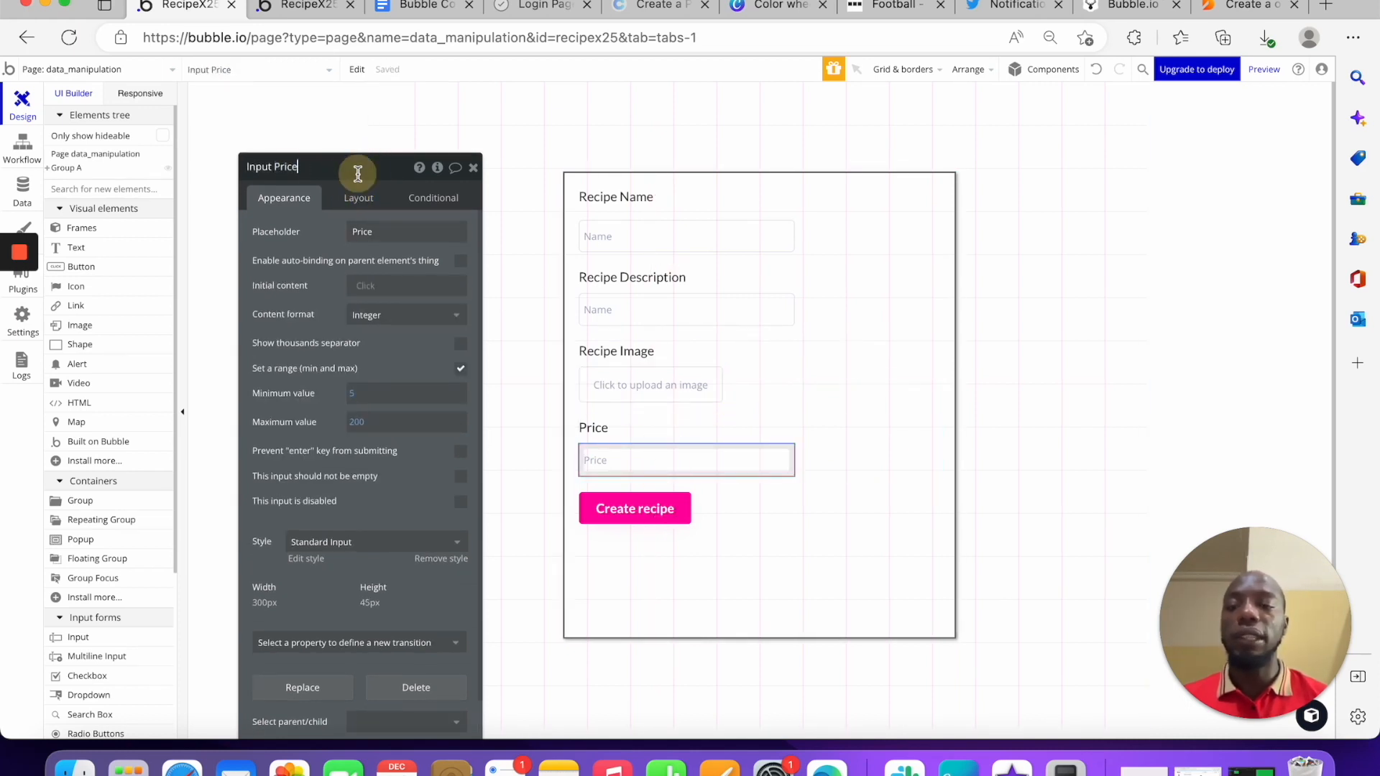
{"action": "type", "text": "r"}
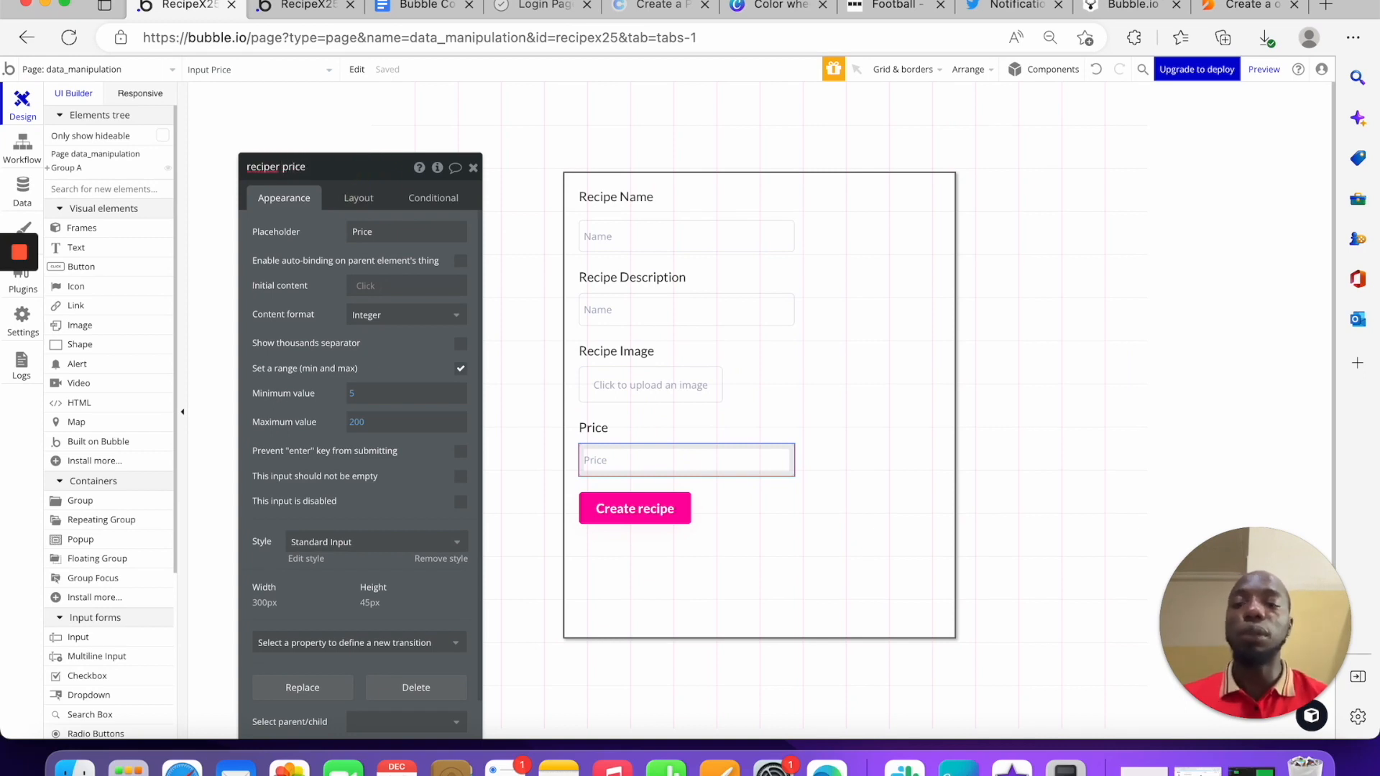
{"action": "type", "text": "ecipe price"}
Rename the input element under Recipe Name as "Recipe price" and close its property editor
{"action": "left_click", "coordinate": [727, 234]}
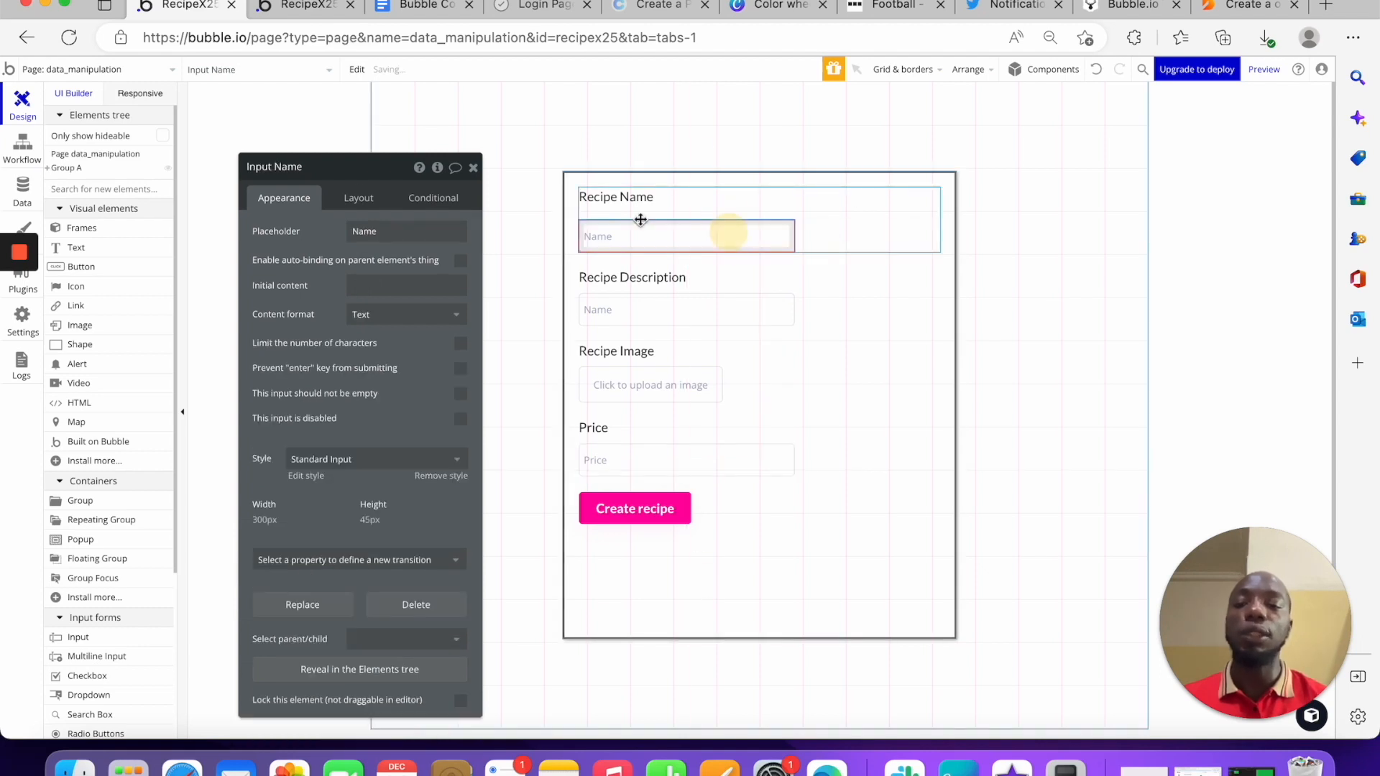
{"action": "left_click", "coordinate": [297, 172]}
{"action": "key", "text": "BackSpace"}
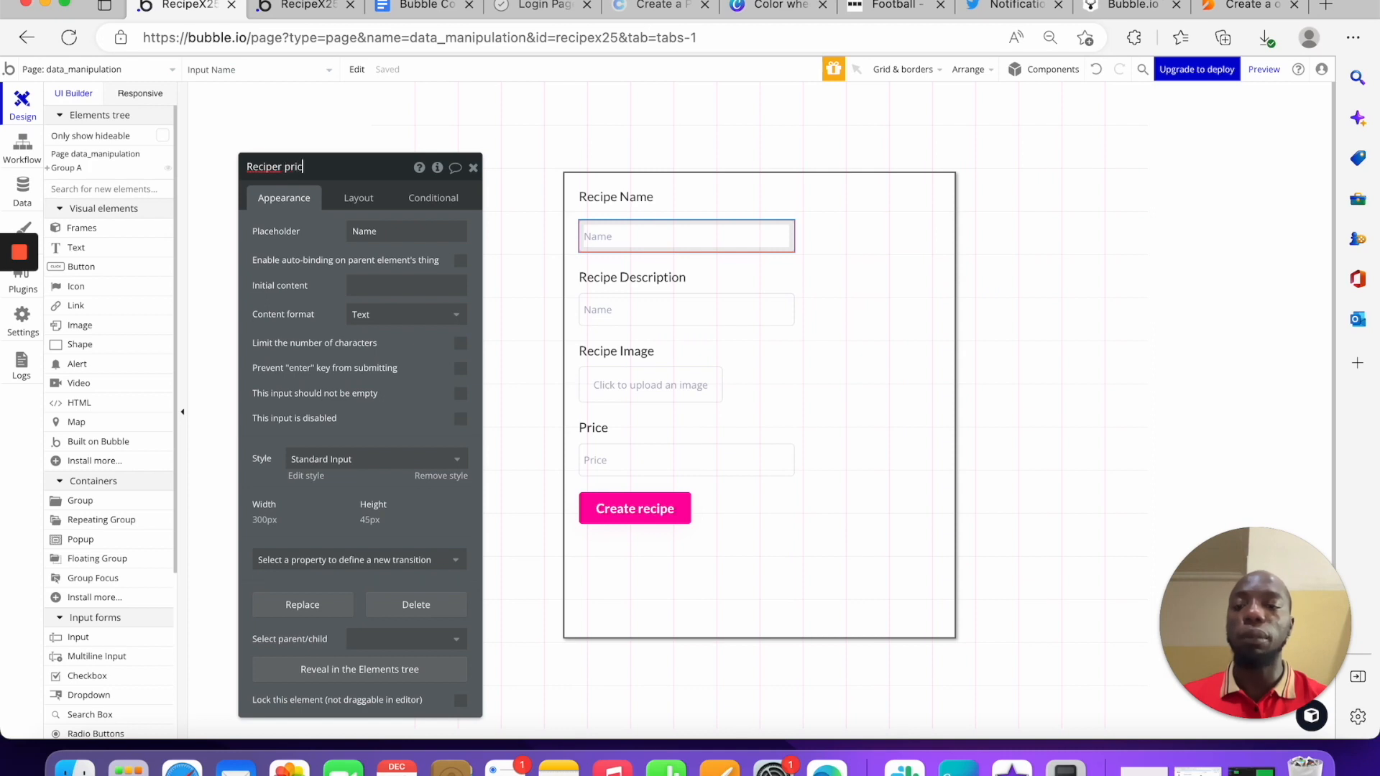
{"action": "key", "text": "Left"}
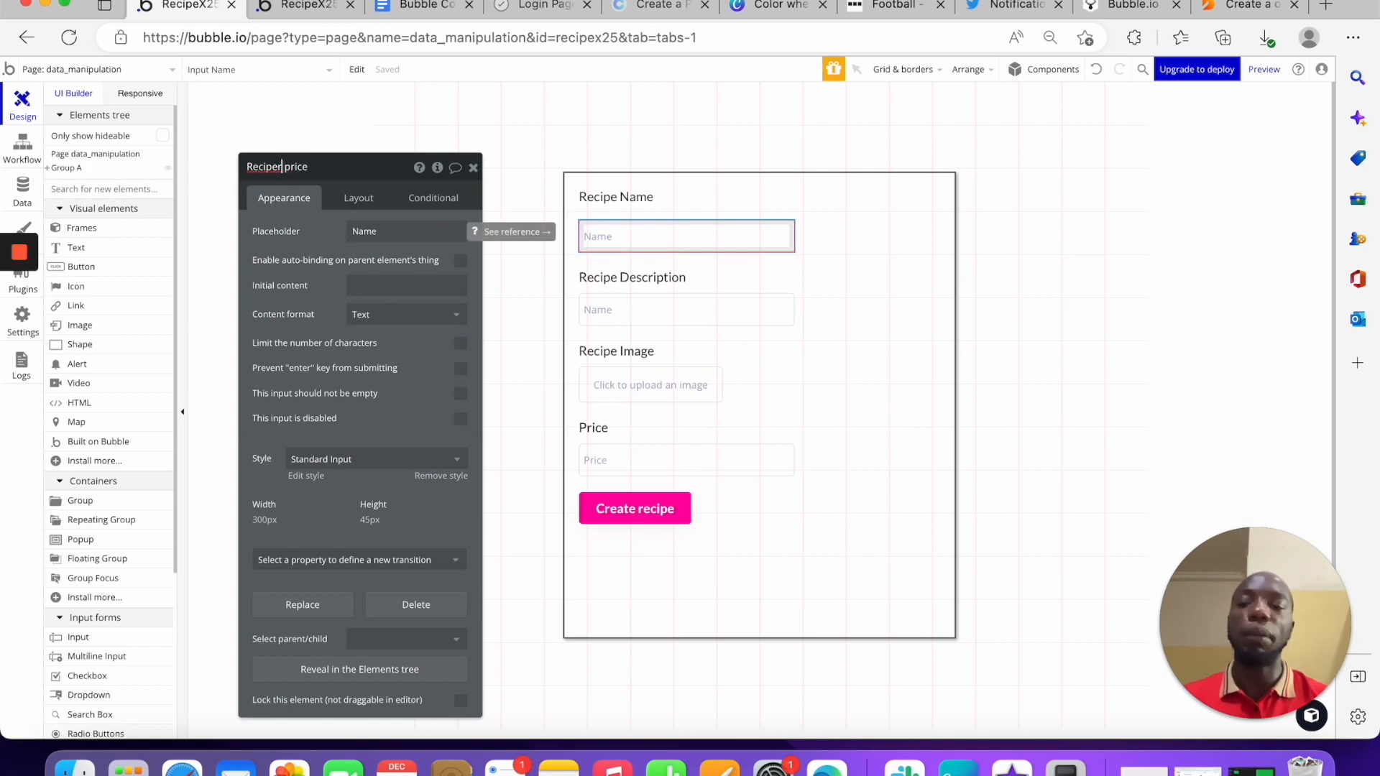
{"action": "left_click", "coordinate": [1001, 252]}
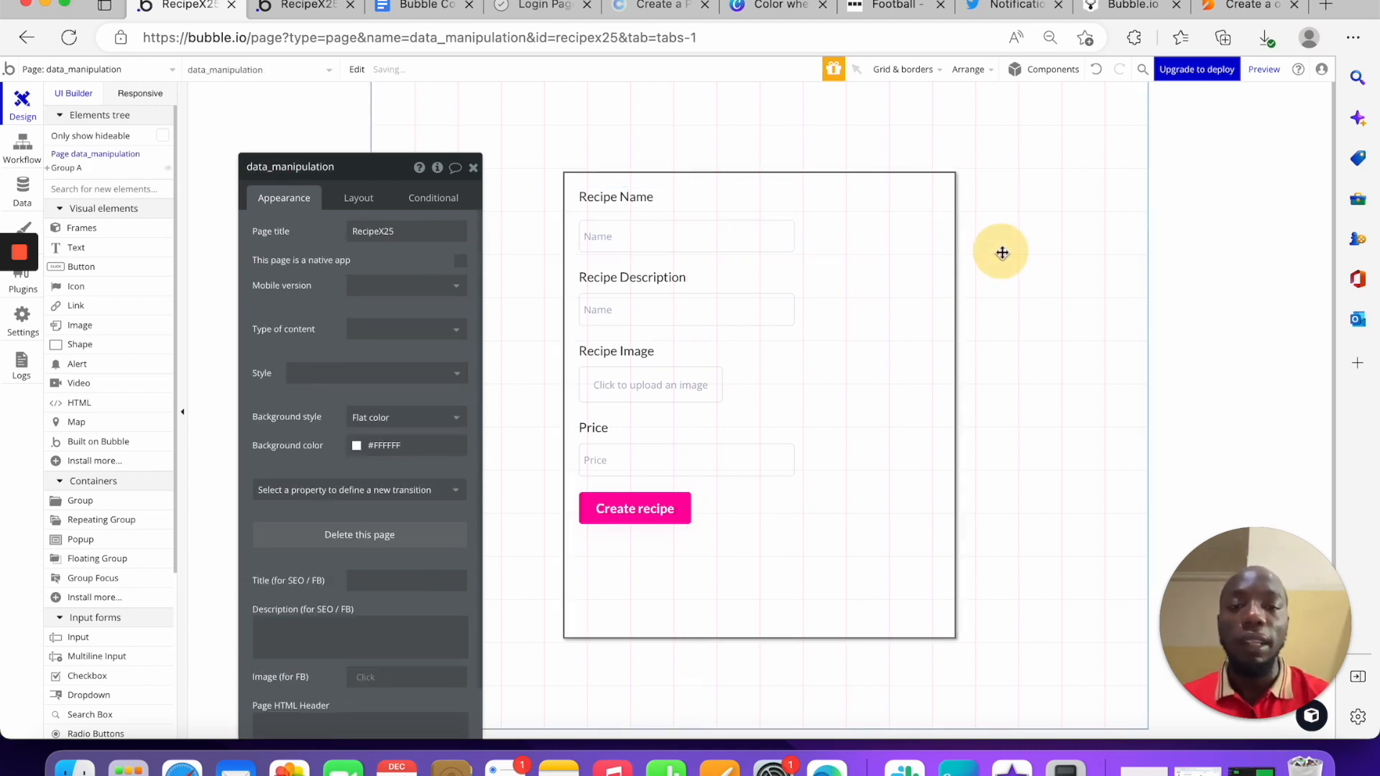
{"action": "left_click", "coordinate": [477, 171]}
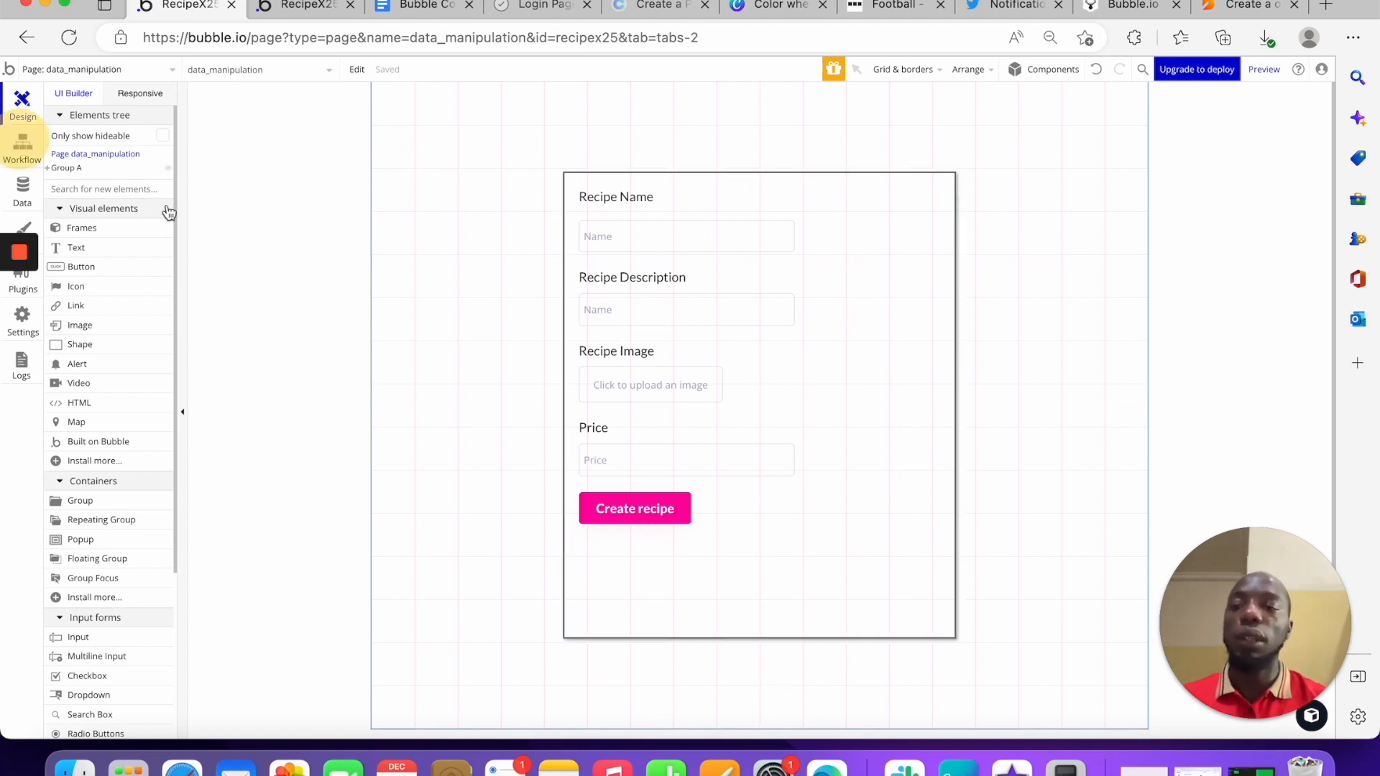
In the Create a new Recipe action of the button's workflow, set Cost to recipe price's value
{"action": "left_click", "coordinate": [22, 147]}
{"action": "left_click", "coordinate": [301, 235]}
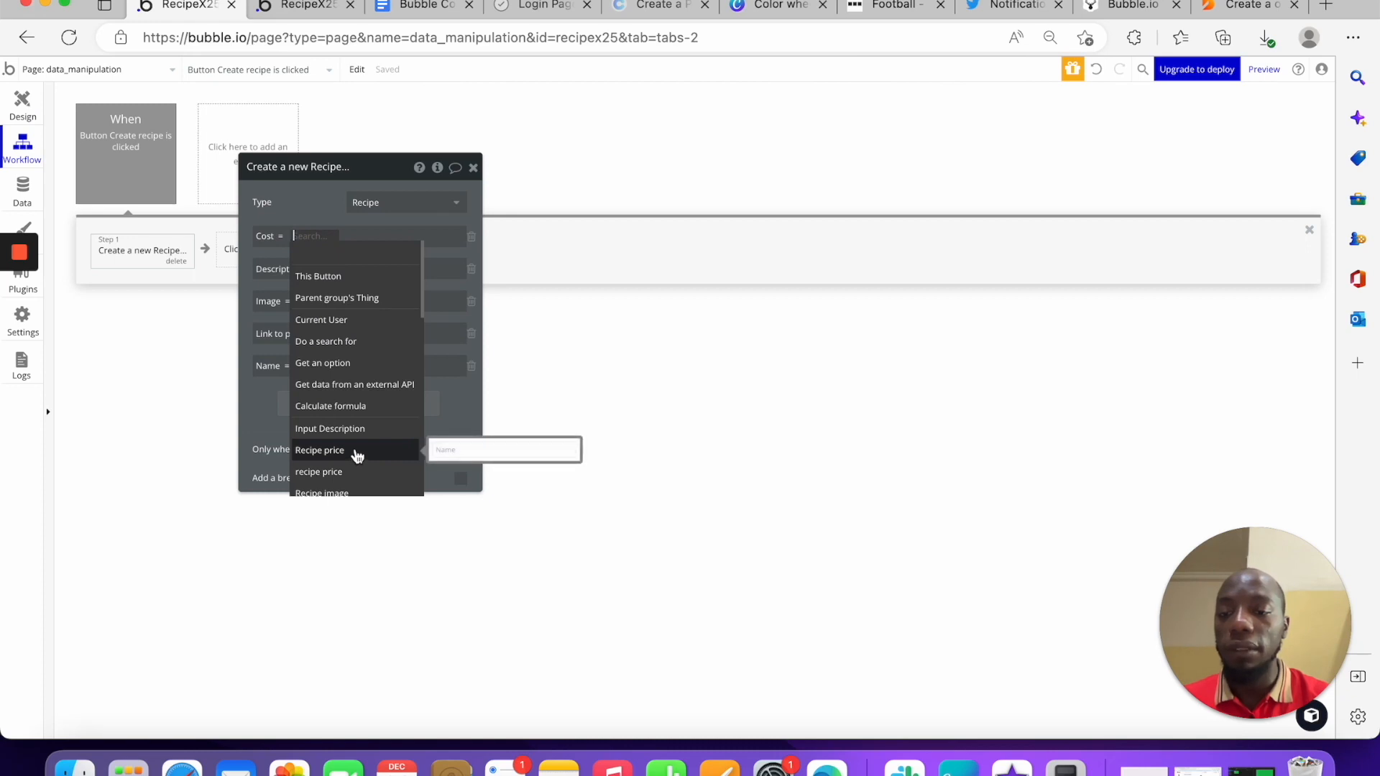
{"action": "left_click", "coordinate": [354, 471]}
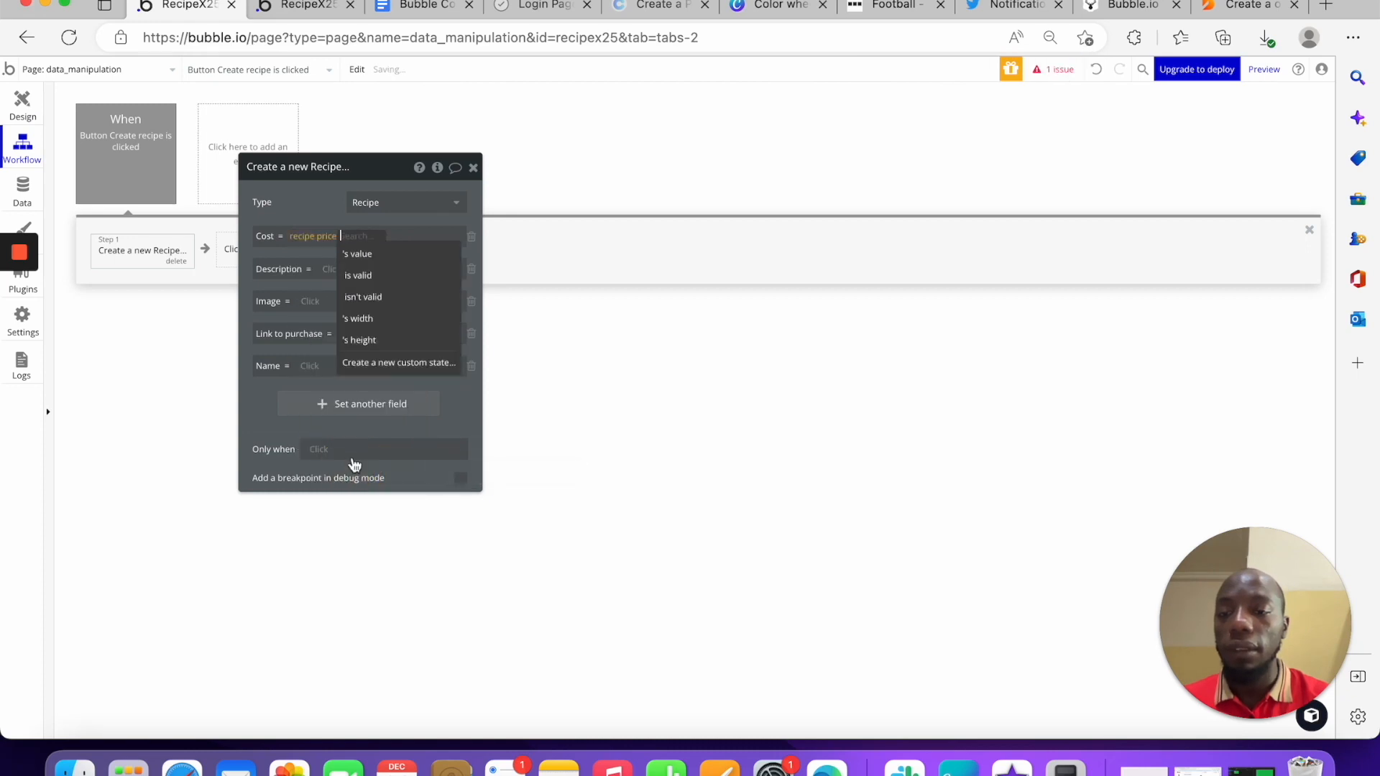
{"action": "left_click", "coordinate": [363, 239]}
{"action": "left_click", "coordinate": [350, 236]}
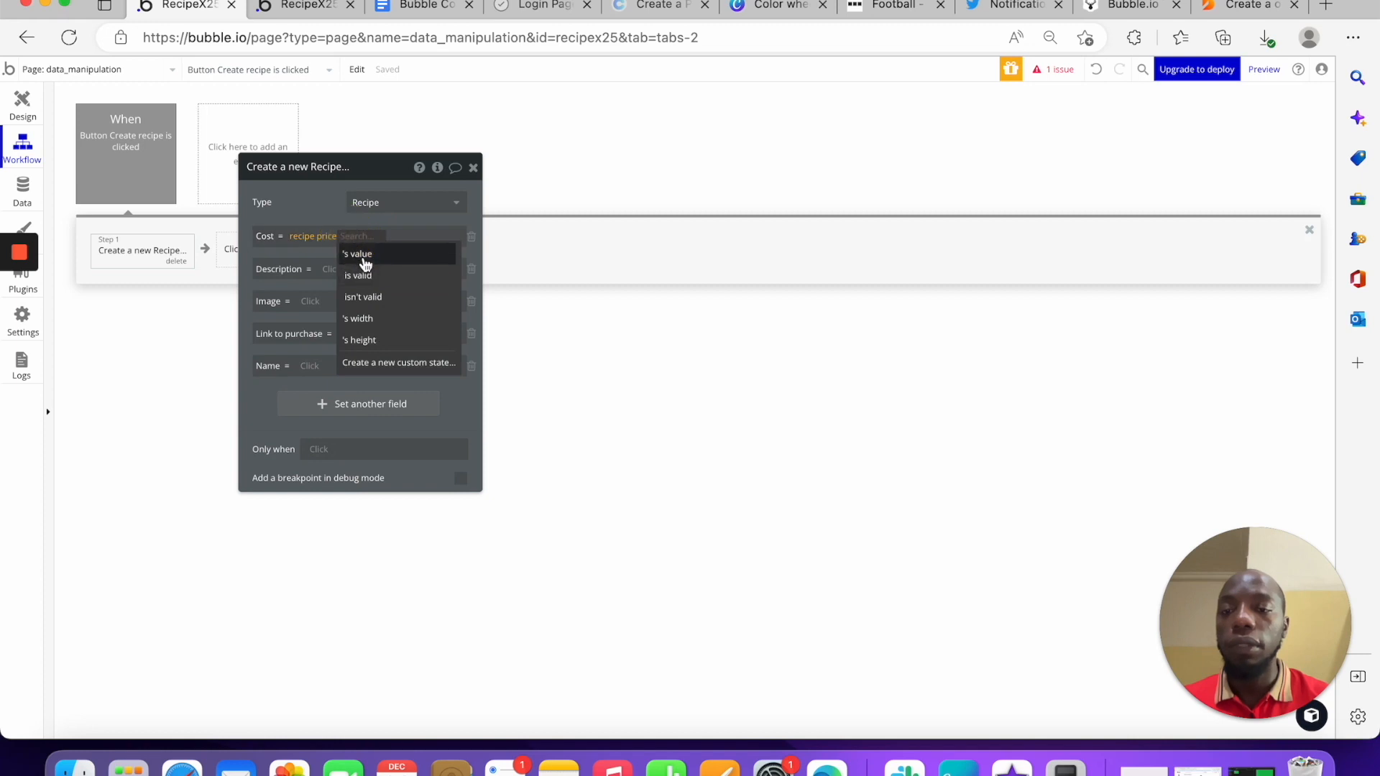
{"action": "left_click", "coordinate": [364, 258]}
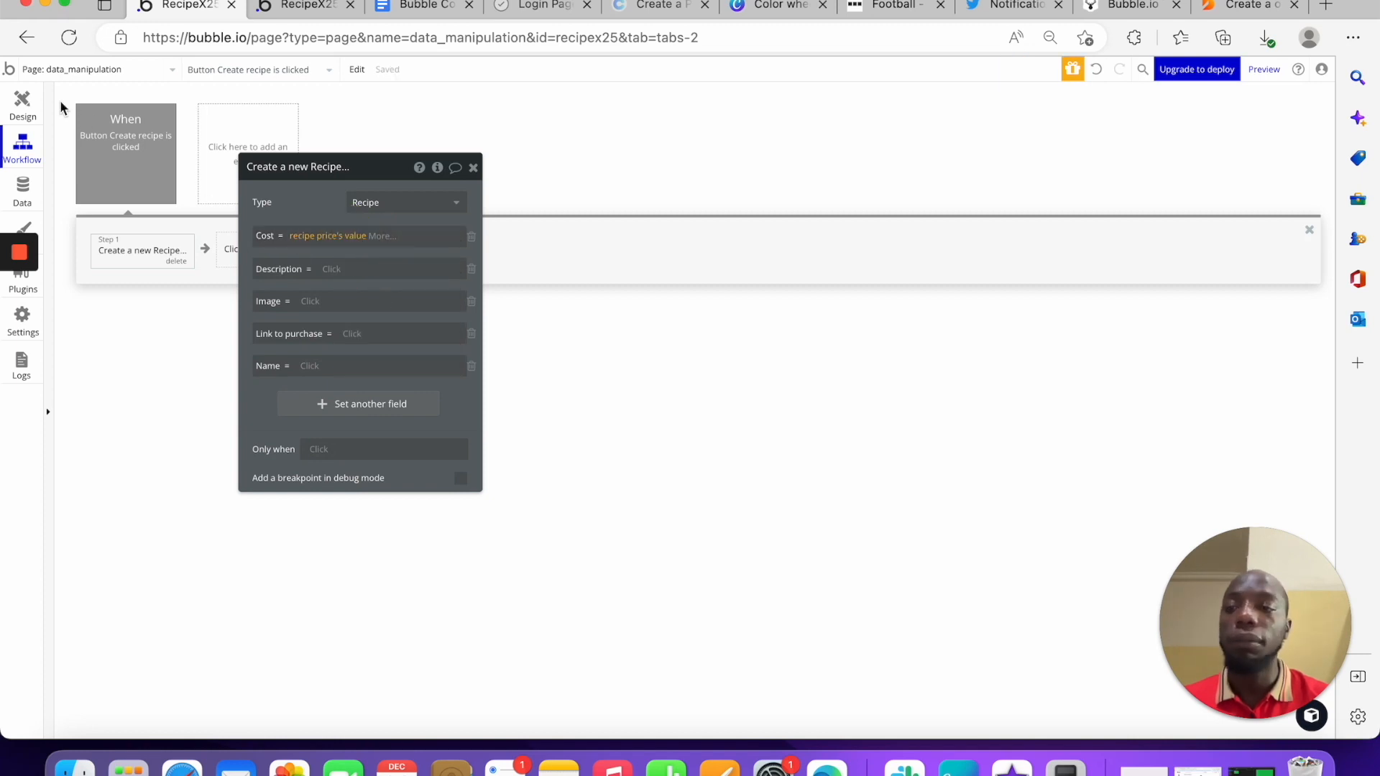
Go back to the page design and rename the input element under Recipe Name as "Recipe name"
{"action": "left_click", "coordinate": [23, 105]}
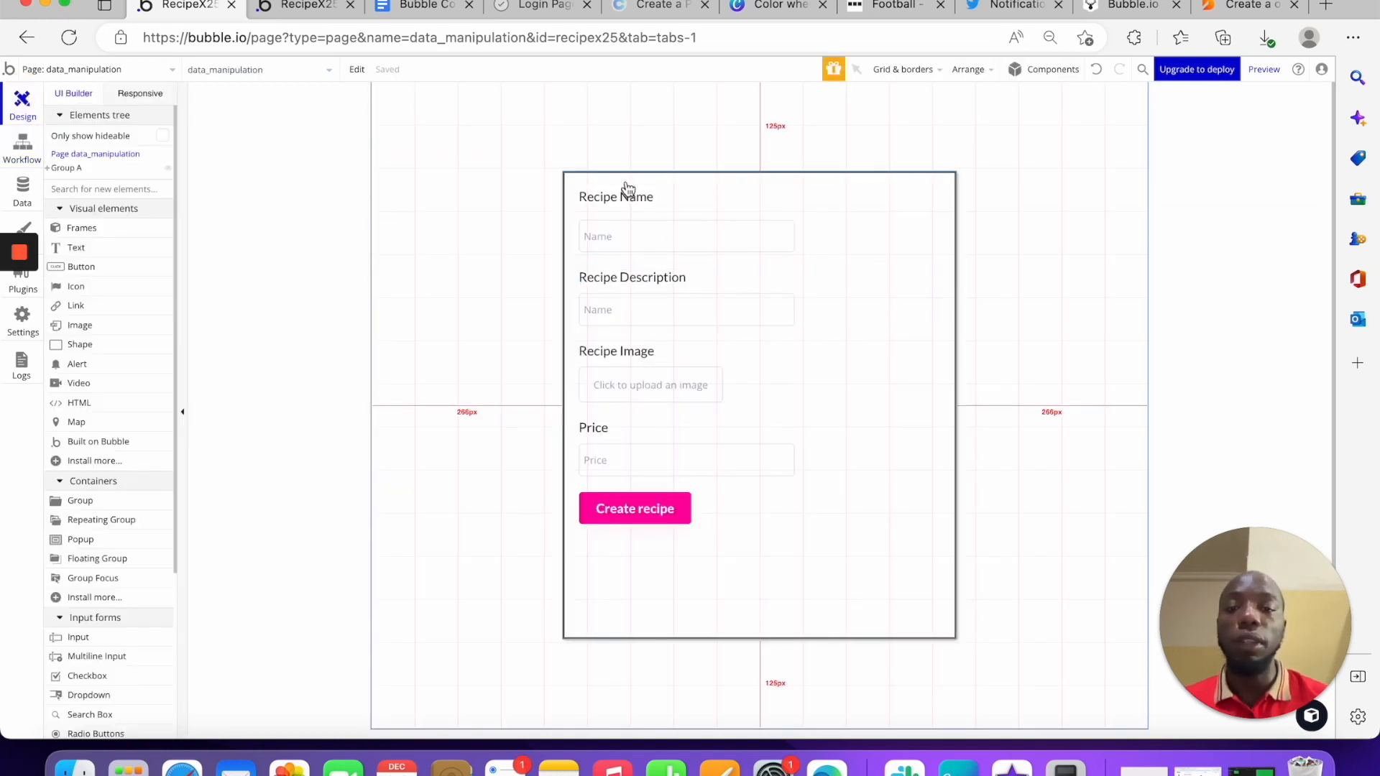
{"action": "double_click", "coordinate": [638, 240]}
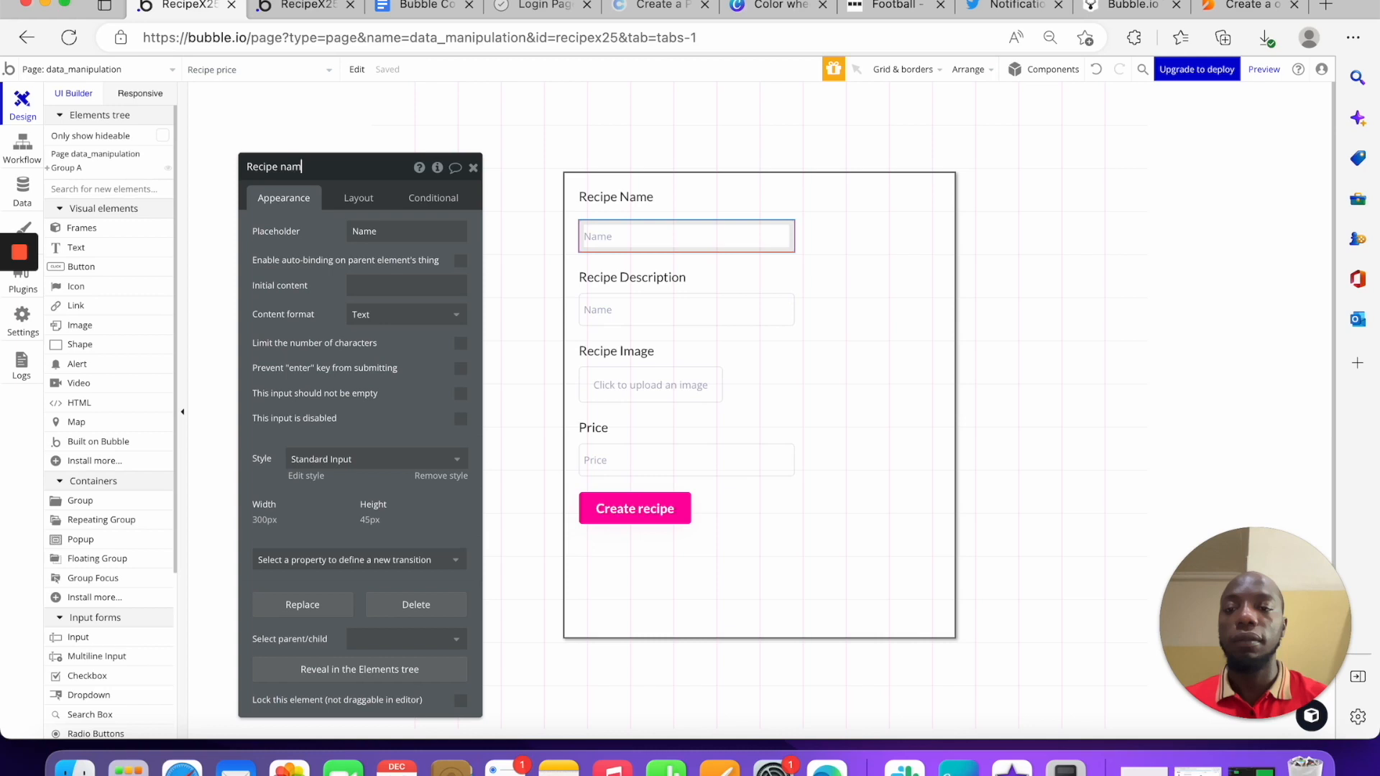
{"action": "left_click", "coordinate": [220, 110]}
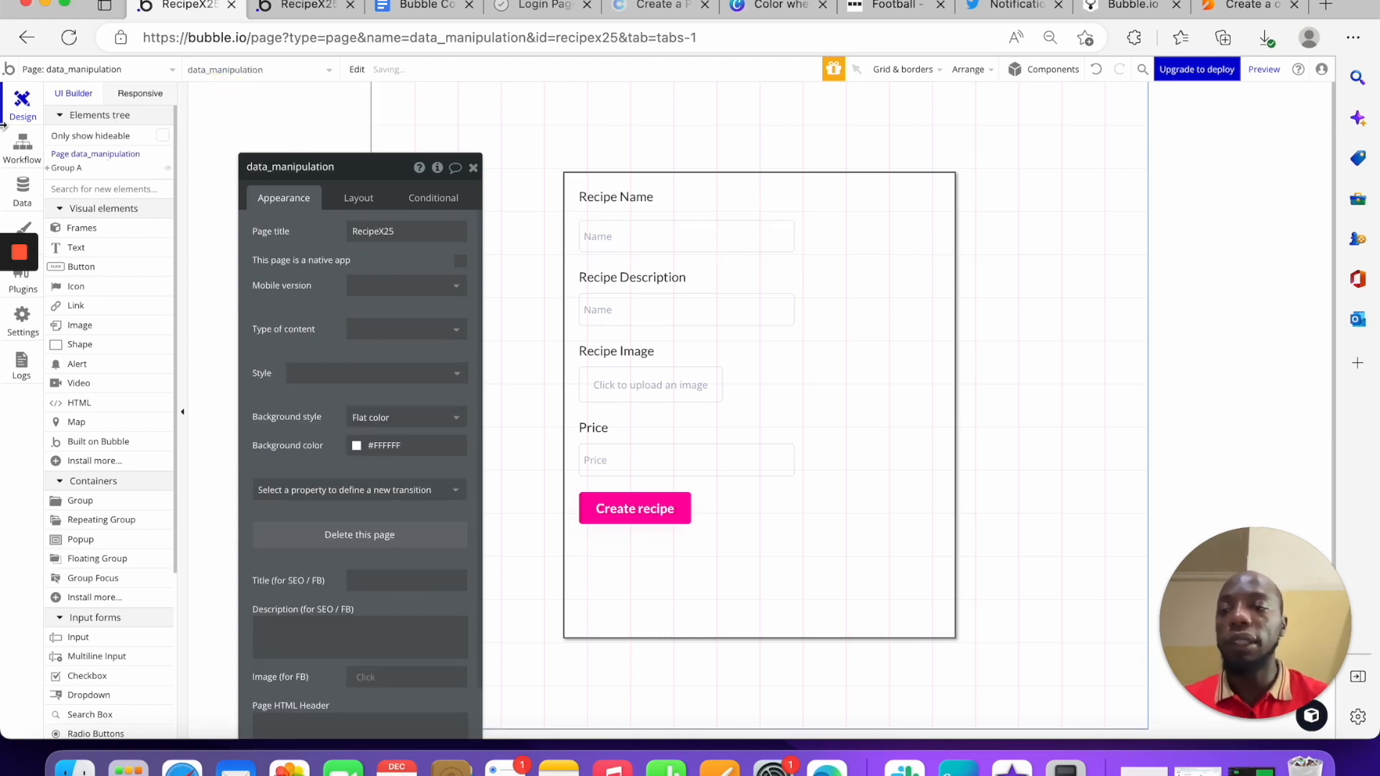
In the workflow's create action, set Description to Input Description's value and Image to Recipe image's value
{"action": "left_click", "coordinate": [22, 150]}
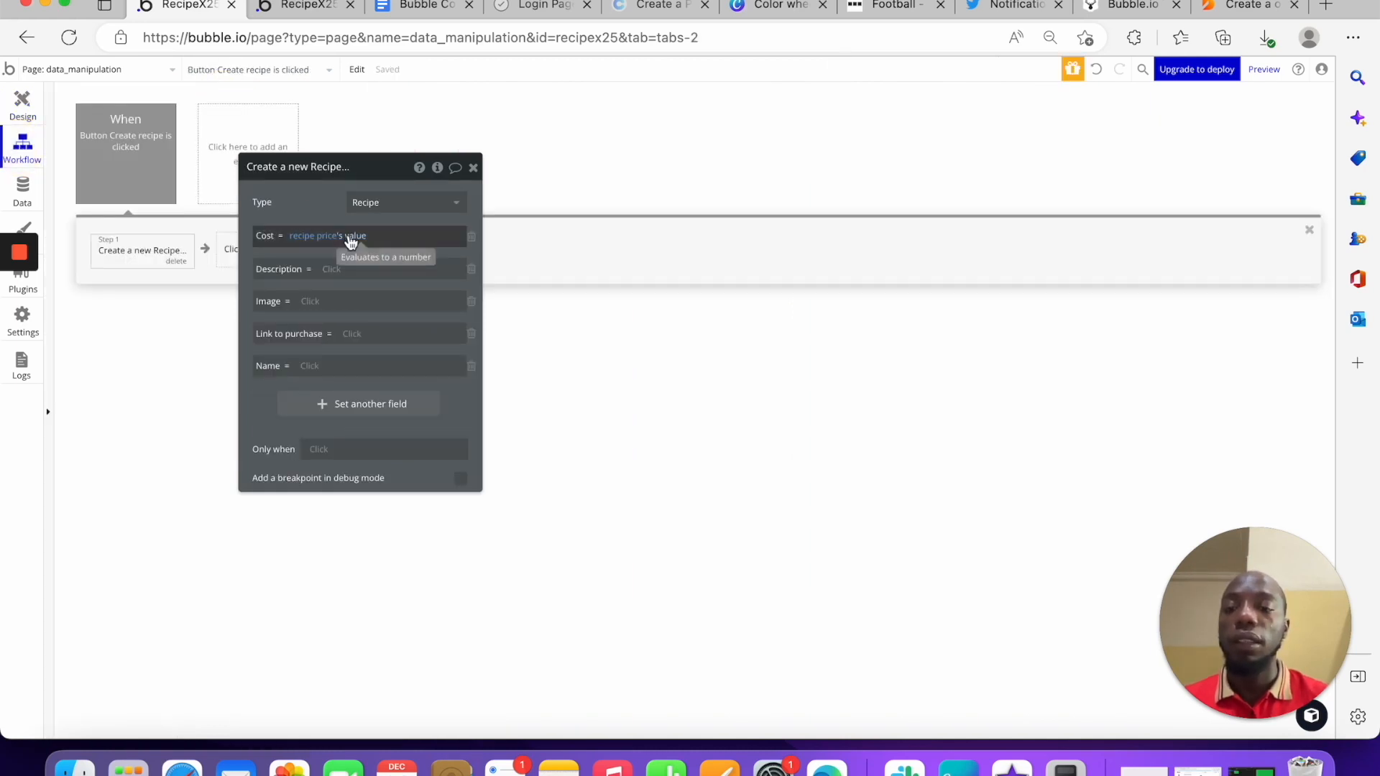
{"action": "left_click", "coordinate": [332, 270]}
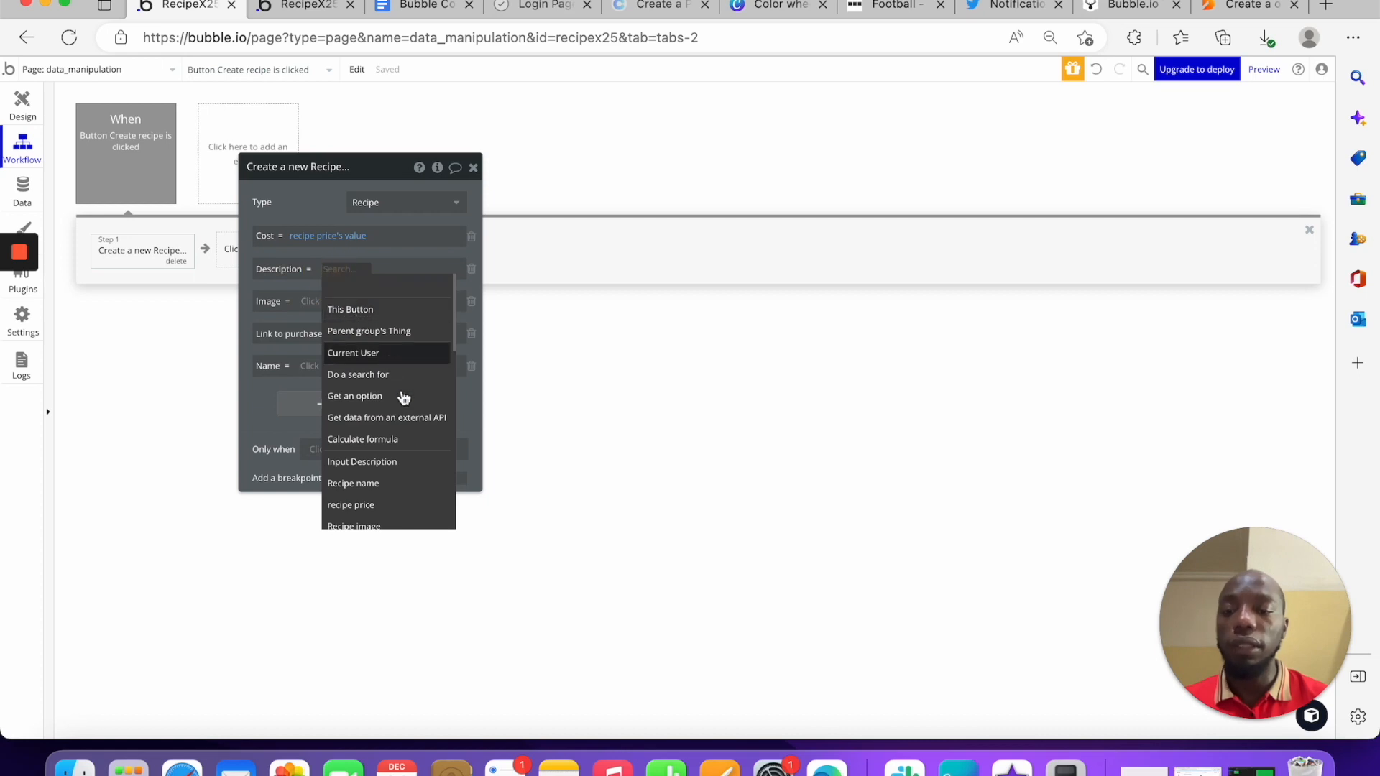
{"action": "left_click", "coordinate": [403, 463]}
{"action": "left_click", "coordinate": [422, 287]}
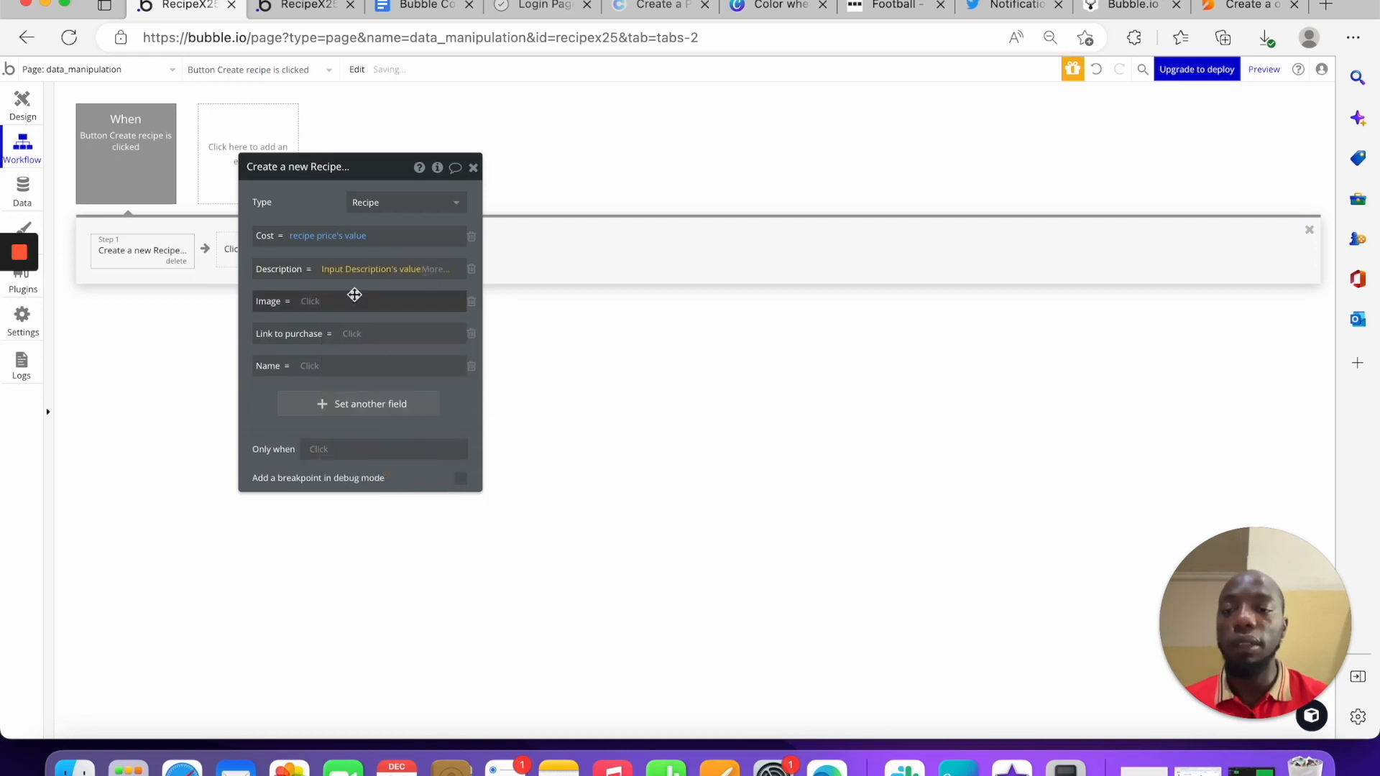
{"action": "left_click", "coordinate": [309, 302]}
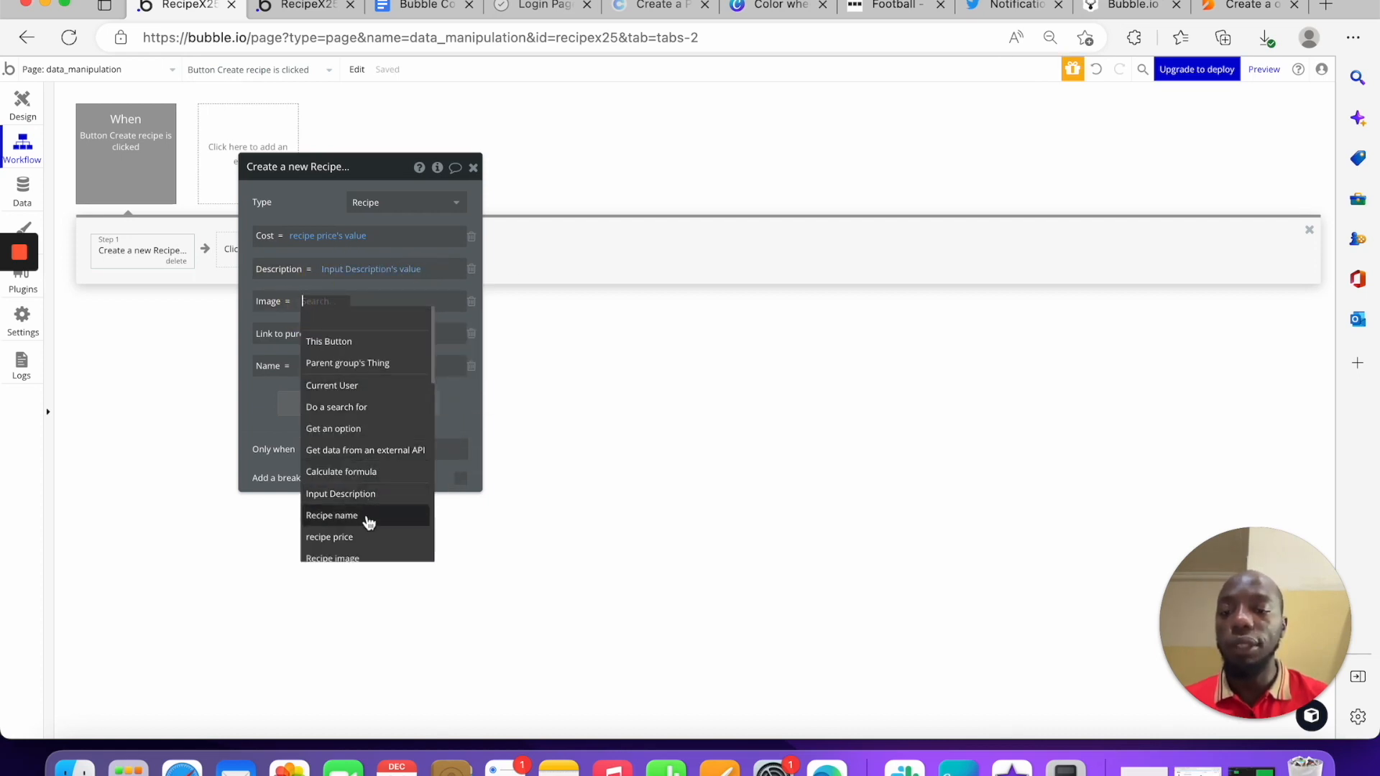
{"action": "left_click", "coordinate": [364, 555]}
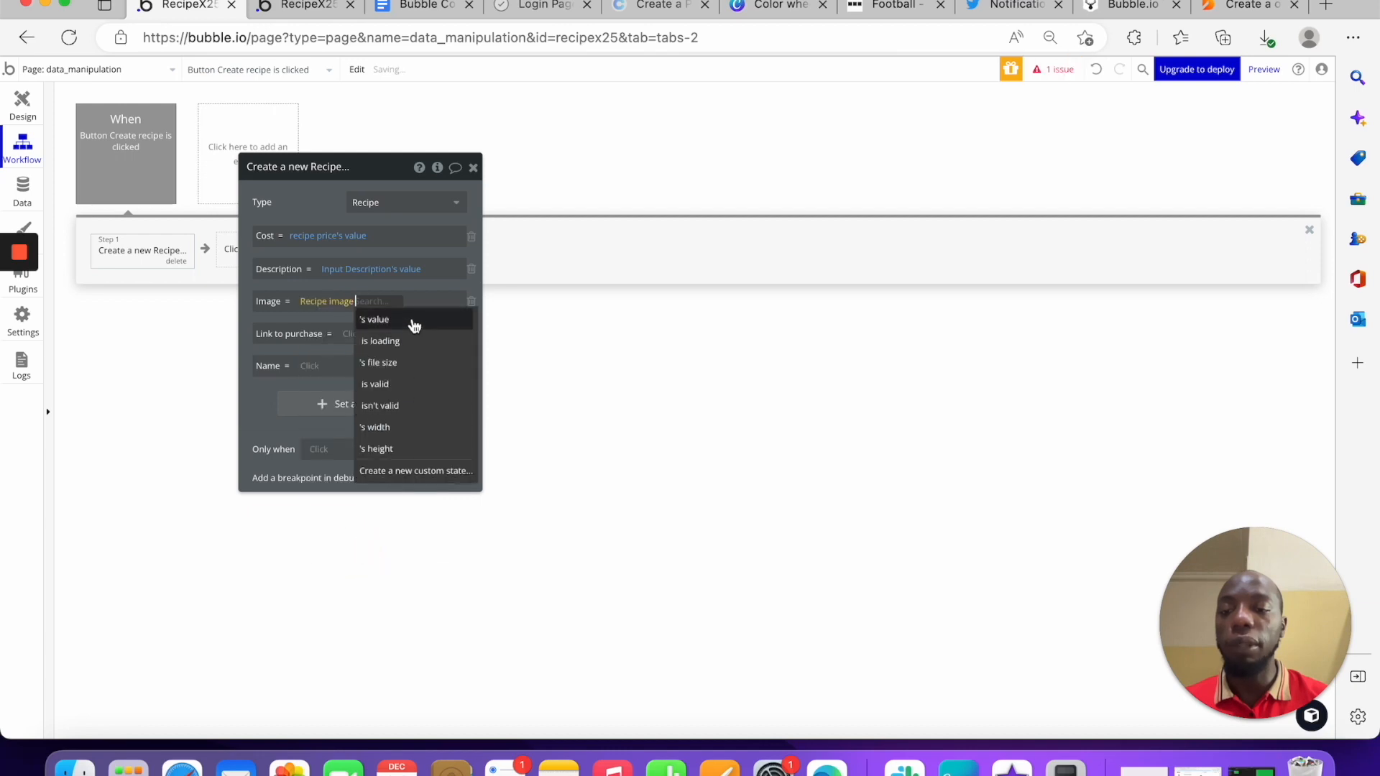
{"action": "left_click", "coordinate": [411, 319]}
Remove the Link to purchase field from the create action and set Name to Recipe name's value
{"action": "left_click", "coordinate": [351, 336]}
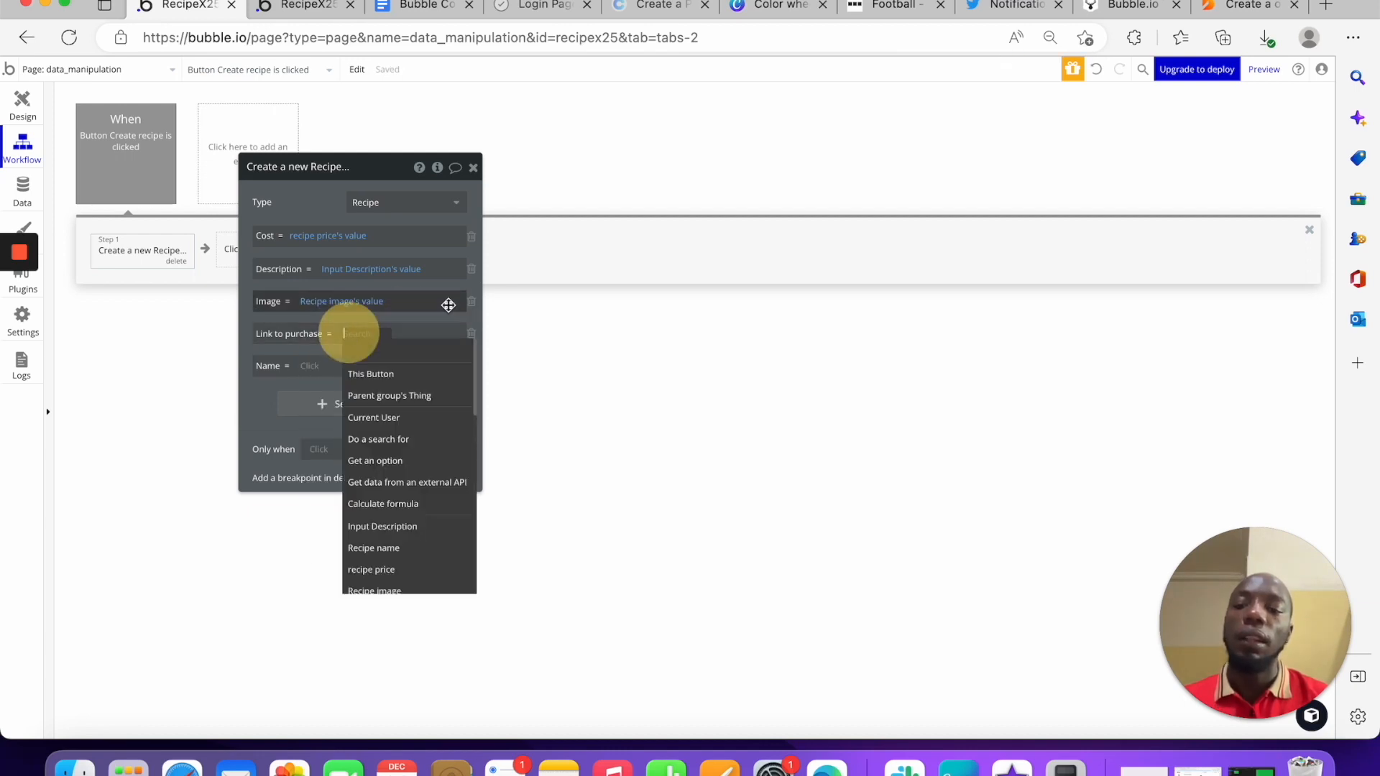
{"action": "left_click", "coordinate": [474, 335]}
{"action": "left_click", "coordinate": [325, 330]}
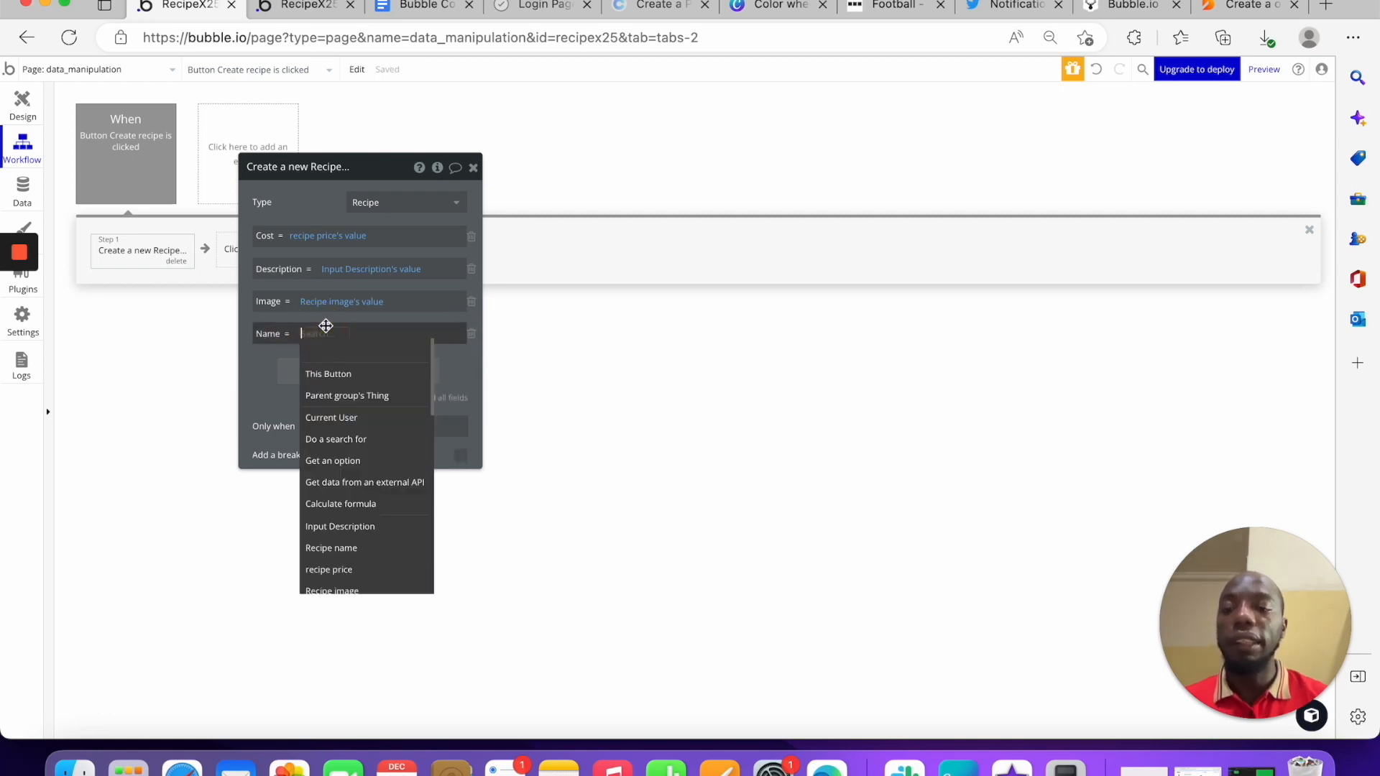
{"action": "left_click", "coordinate": [338, 521]}
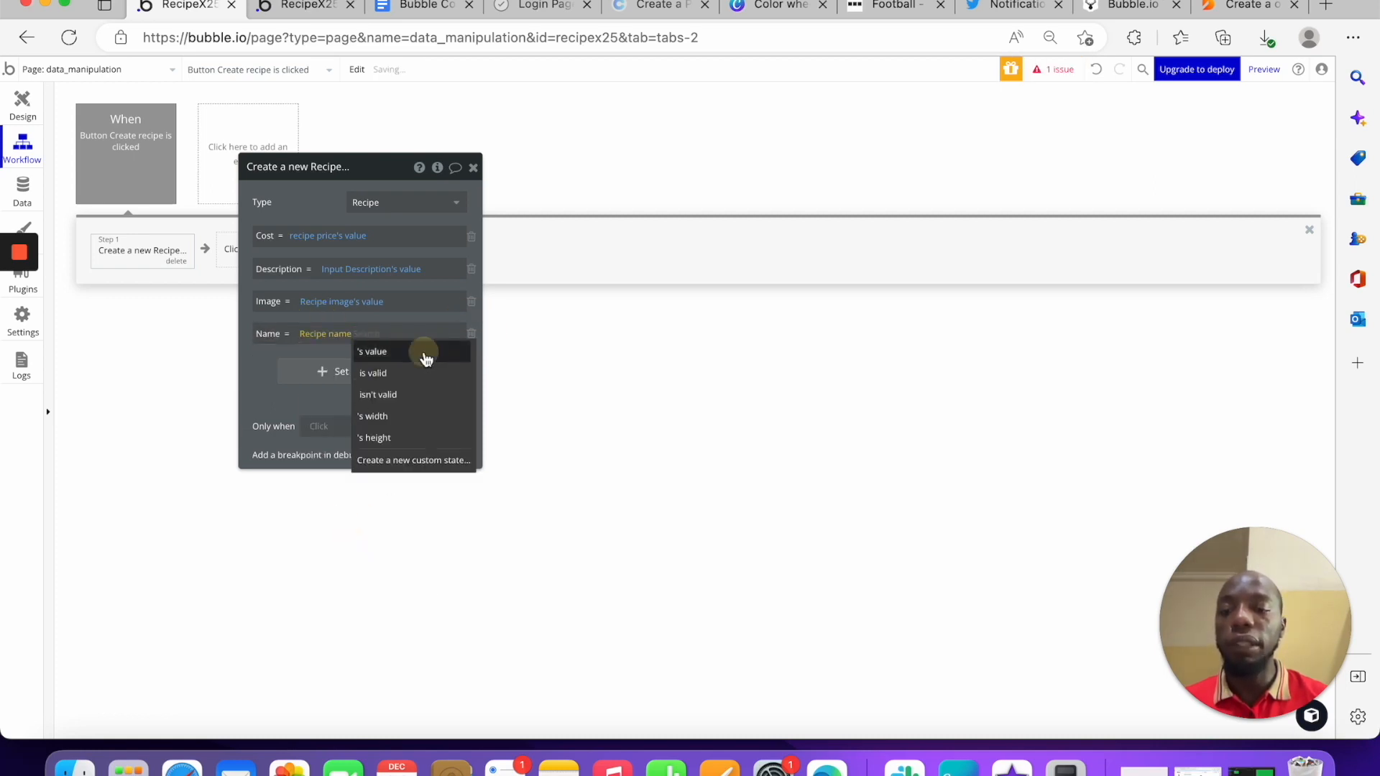
{"action": "left_click", "coordinate": [424, 352]}
Duplicate the Price group in the form design and change the copy's label text to "Link to purchase"
{"action": "left_click", "coordinate": [22, 101]}
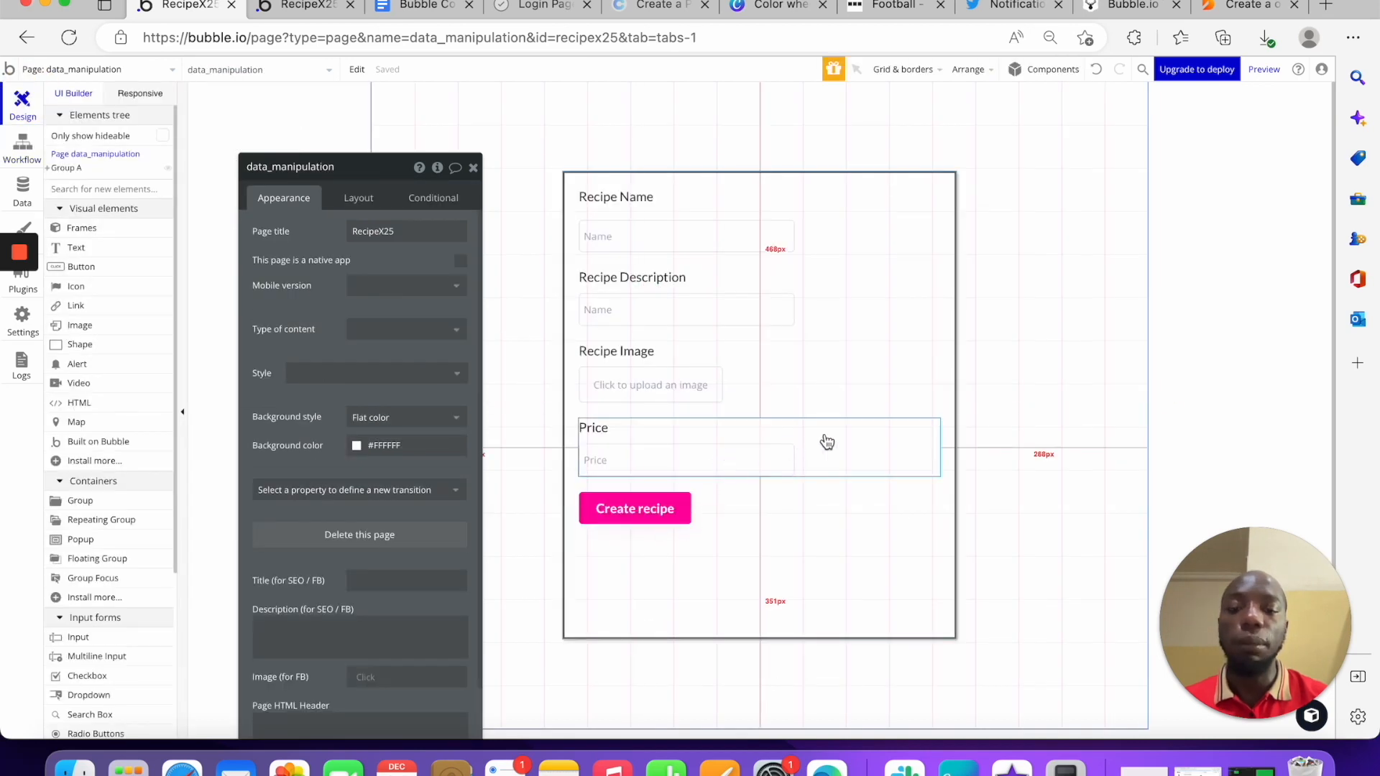
{"action": "left_click", "coordinate": [823, 440]}
{"action": "key", "text": "super+v"}
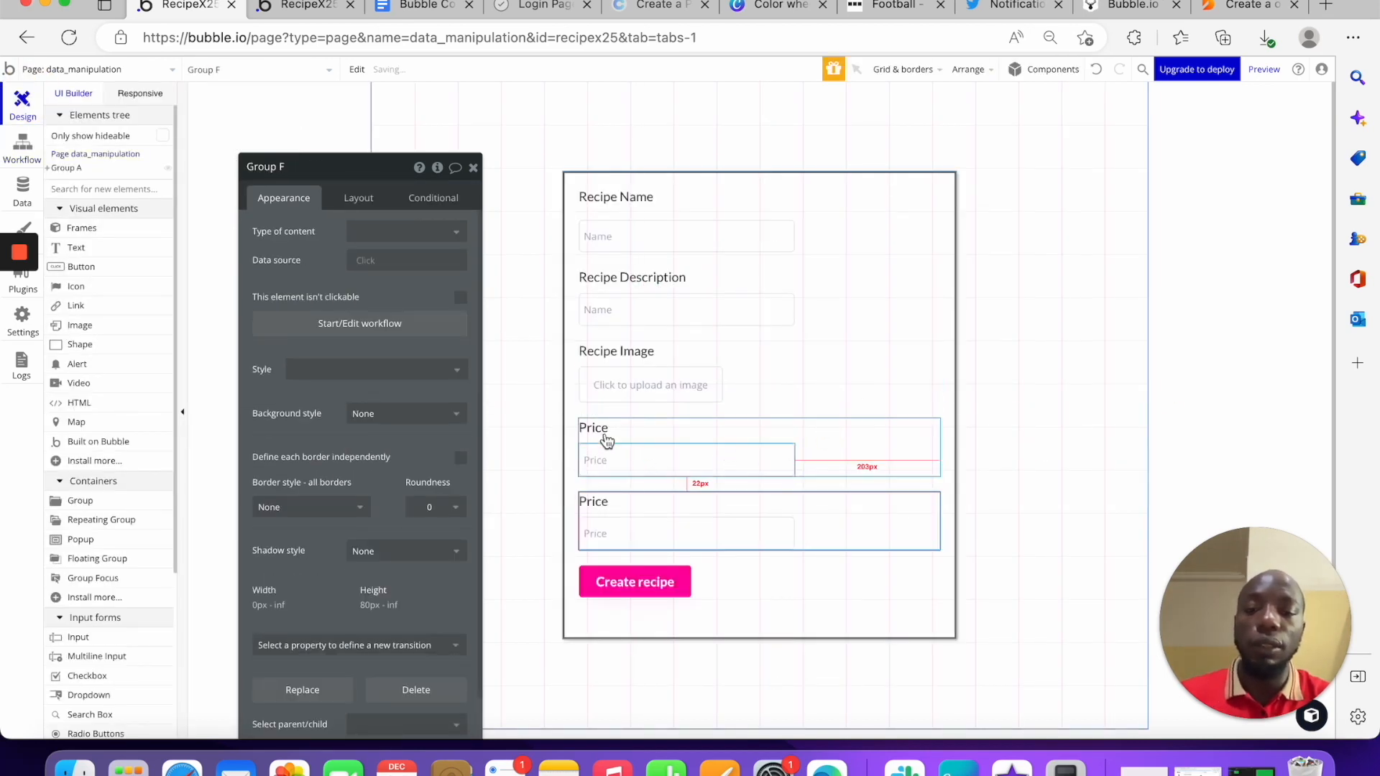
{"action": "left_click", "coordinate": [590, 429]}
{"action": "left_click", "coordinate": [606, 498]}
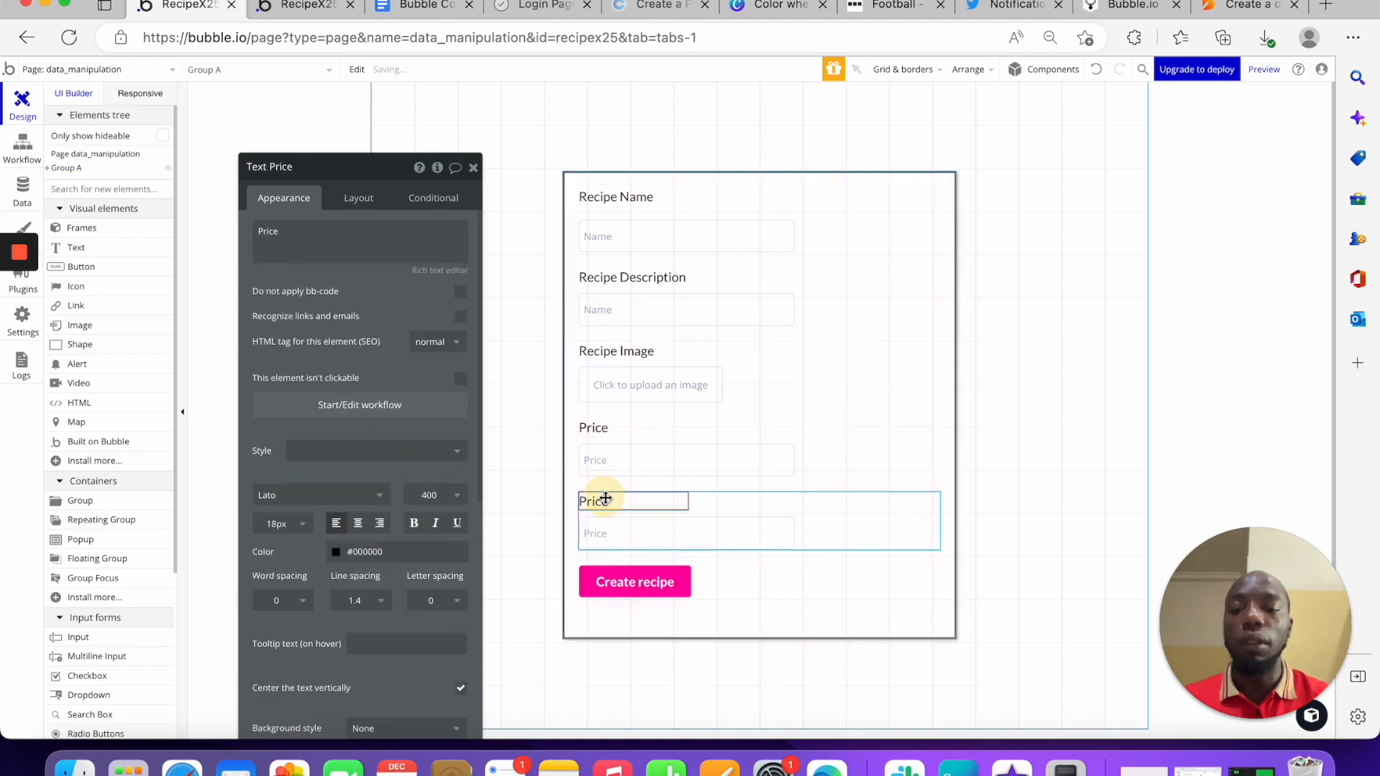
{"action": "triple_click", "coordinate": [320, 253]}
{"action": "type", "text": "Lr"}
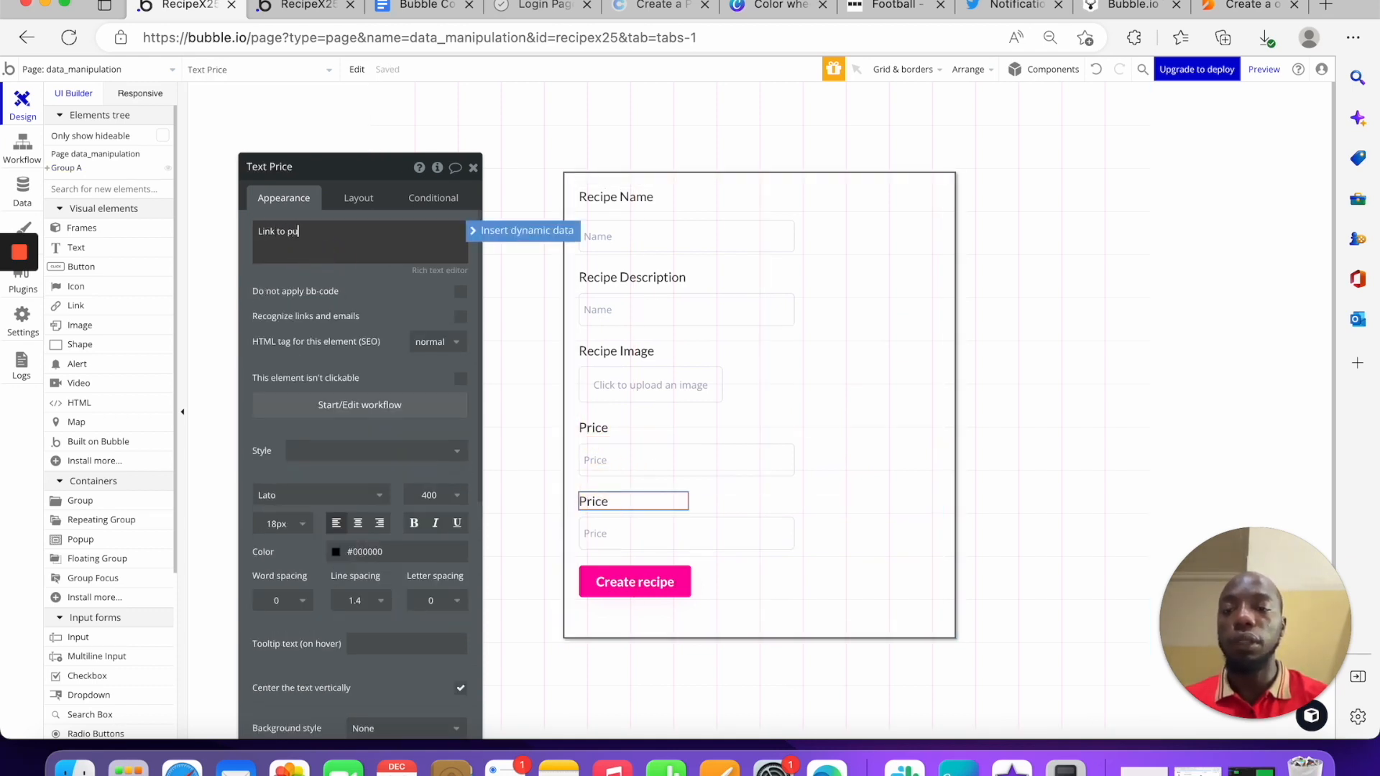
Set the placeholder of the input under Link to purchase to "Purchase link"
{"action": "left_click", "coordinate": [778, 536]}
{"action": "double_click", "coordinate": [357, 227]}
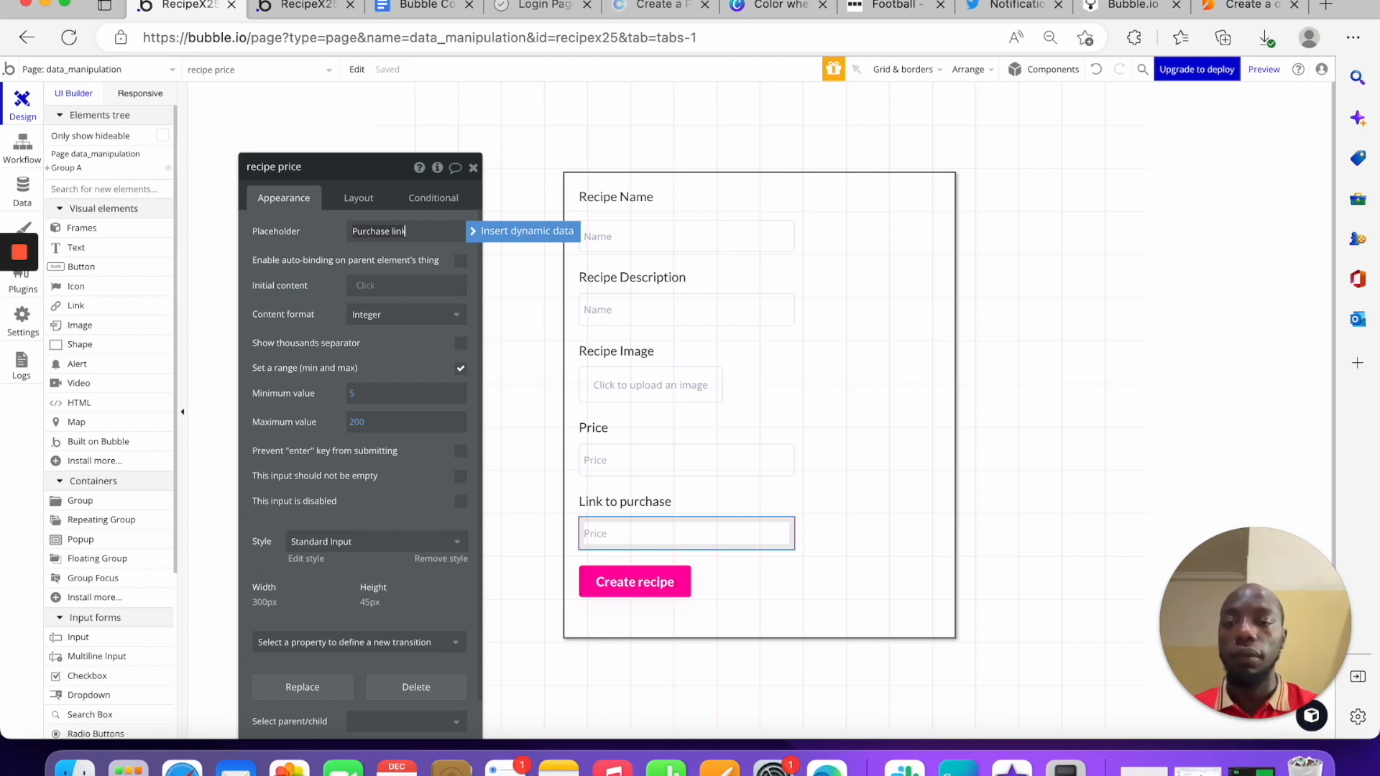
{"action": "type", "text": "Purchase link"}
{"action": "left_click", "coordinate": [441, 119]}
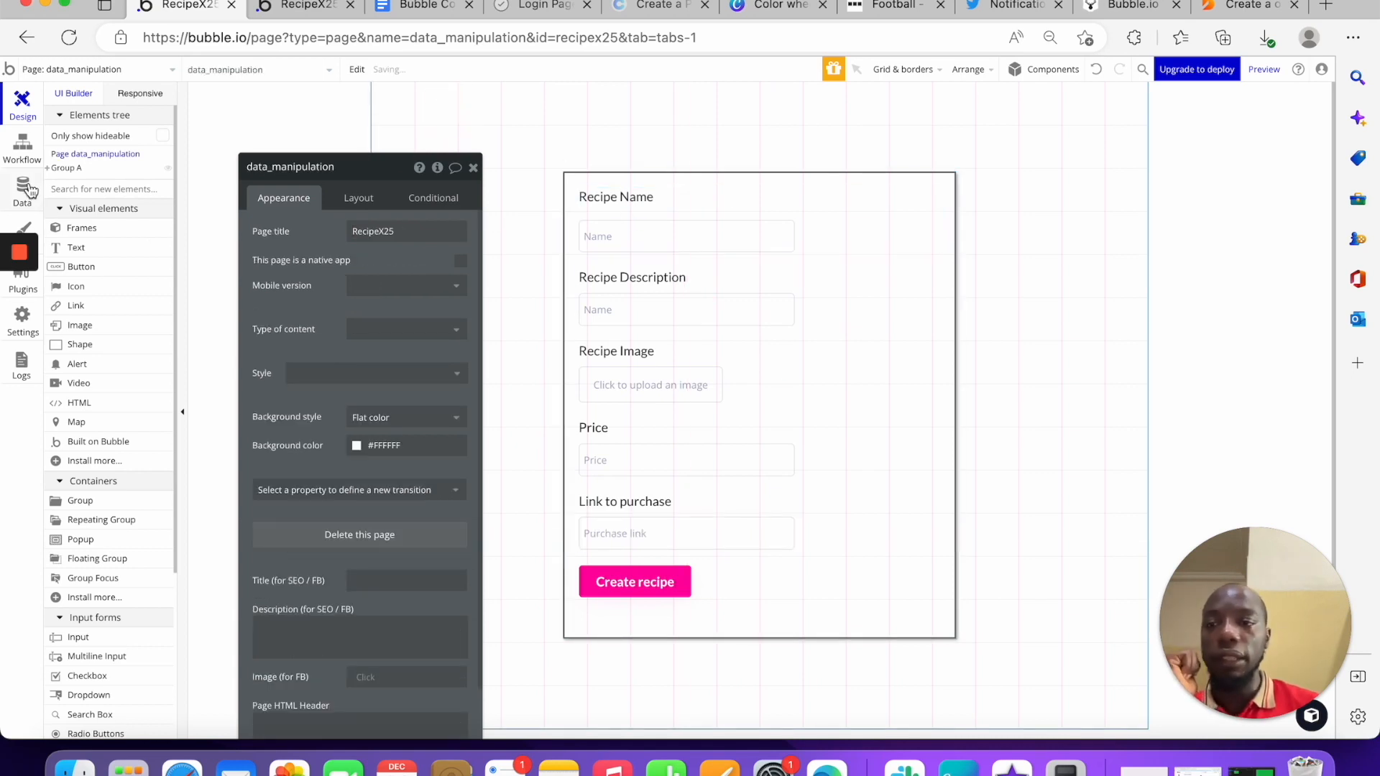
Return to the workflow and add the Link to purchase field to the Create a new Recipe action
{"action": "left_click", "coordinate": [24, 146]}
{"action": "left_click", "coordinate": [339, 386]}
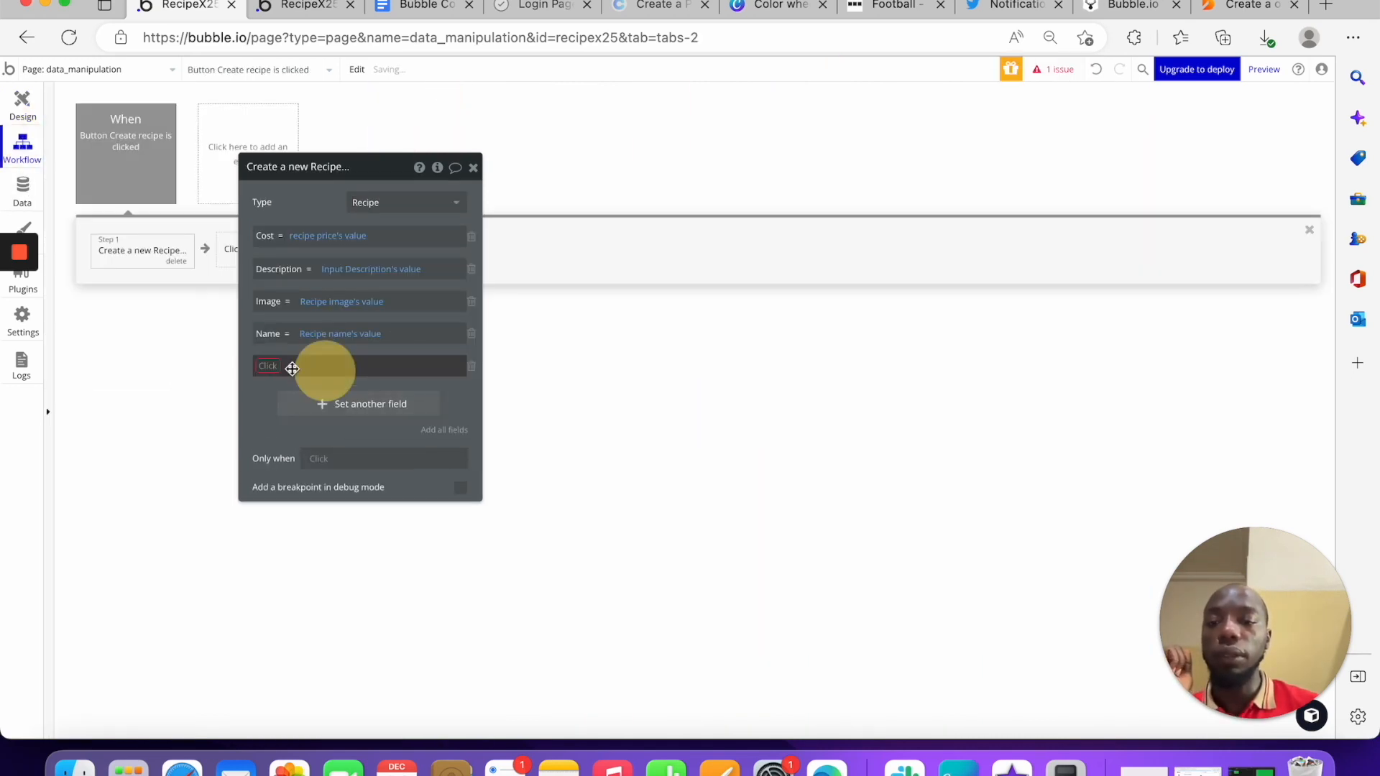
{"action": "left_click", "coordinate": [305, 447]}
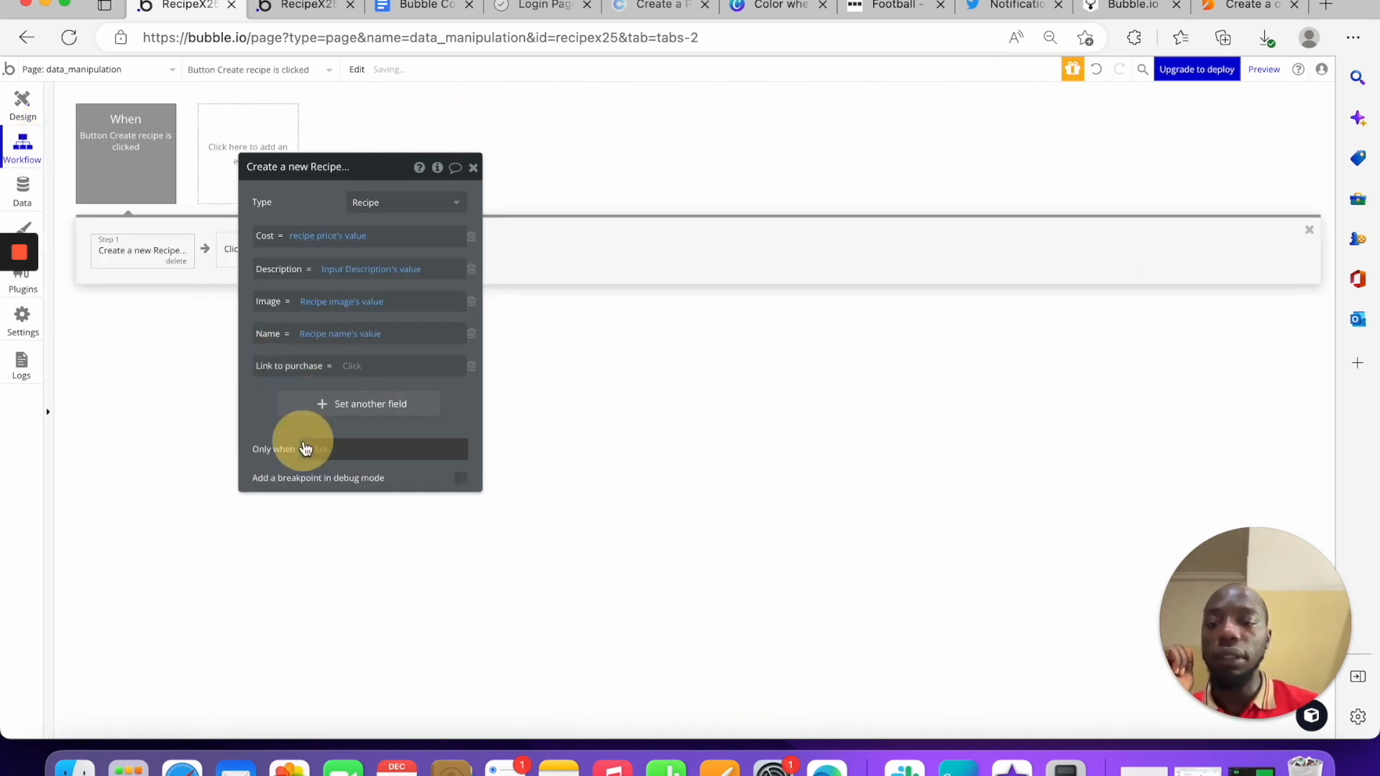
Search the data sources for the Link to purchase field with "pu", then return to the page design
{"action": "left_click", "coordinate": [349, 365]}
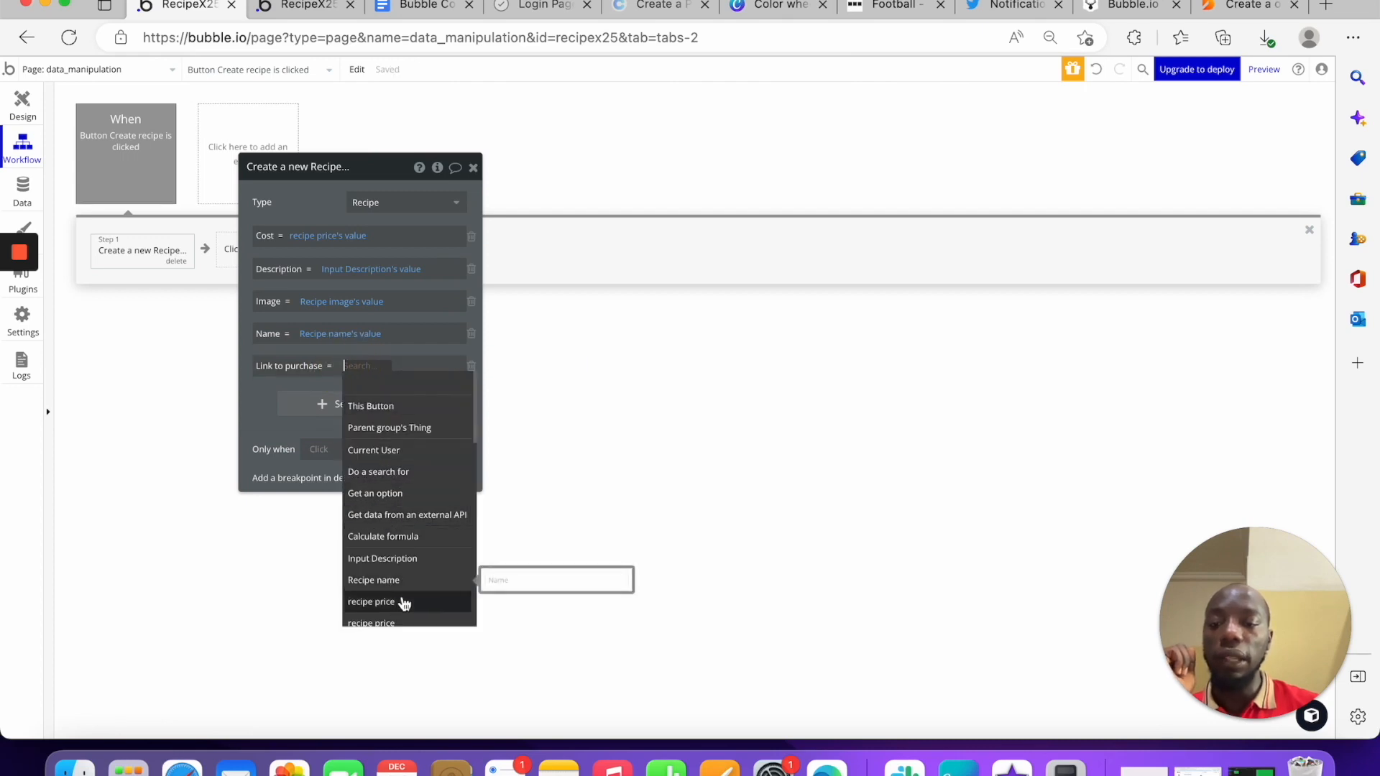
{"action": "scroll", "coordinate": [403, 607], "scroll_direction": "down", "scroll_amount": 2}
{"action": "scroll", "coordinate": [402, 609], "scroll_direction": "down", "scroll_amount": 3}
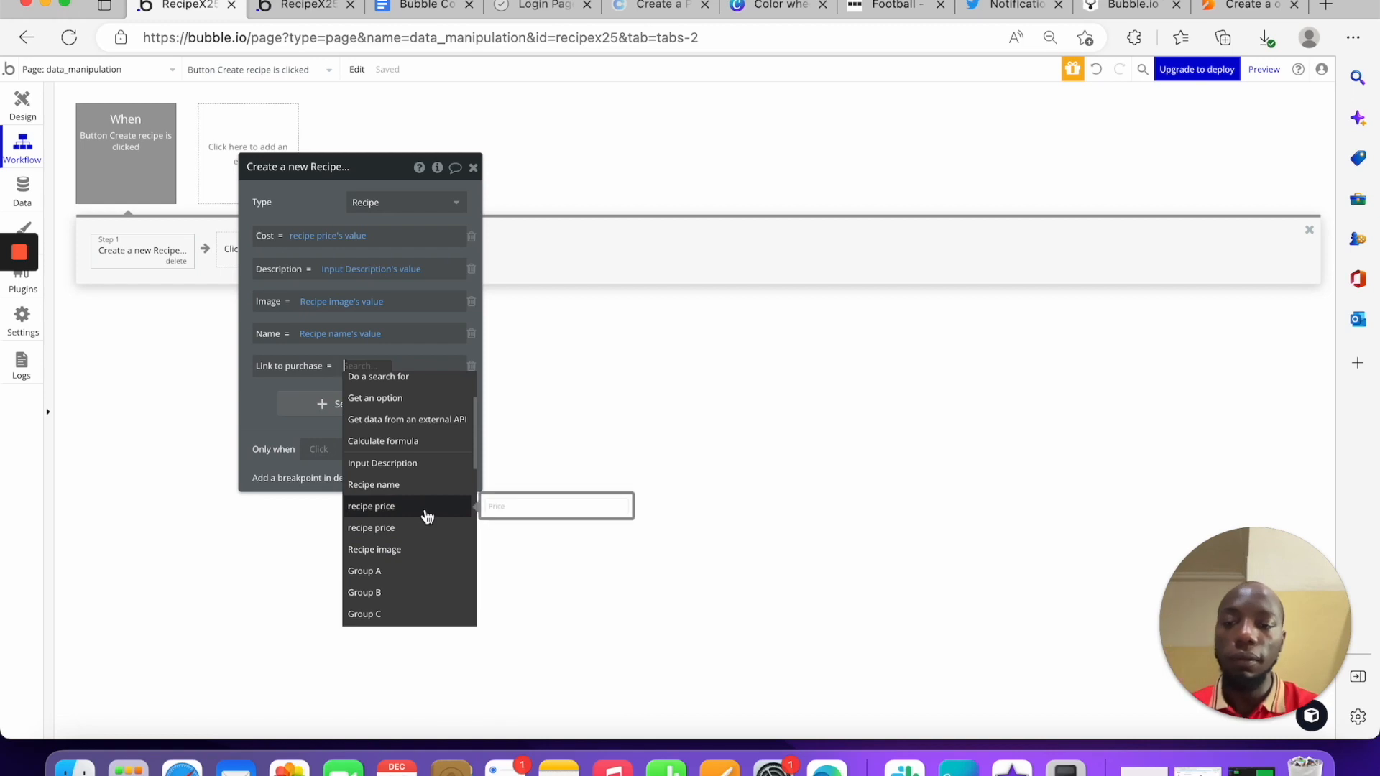
{"action": "type", "text": "pu"}
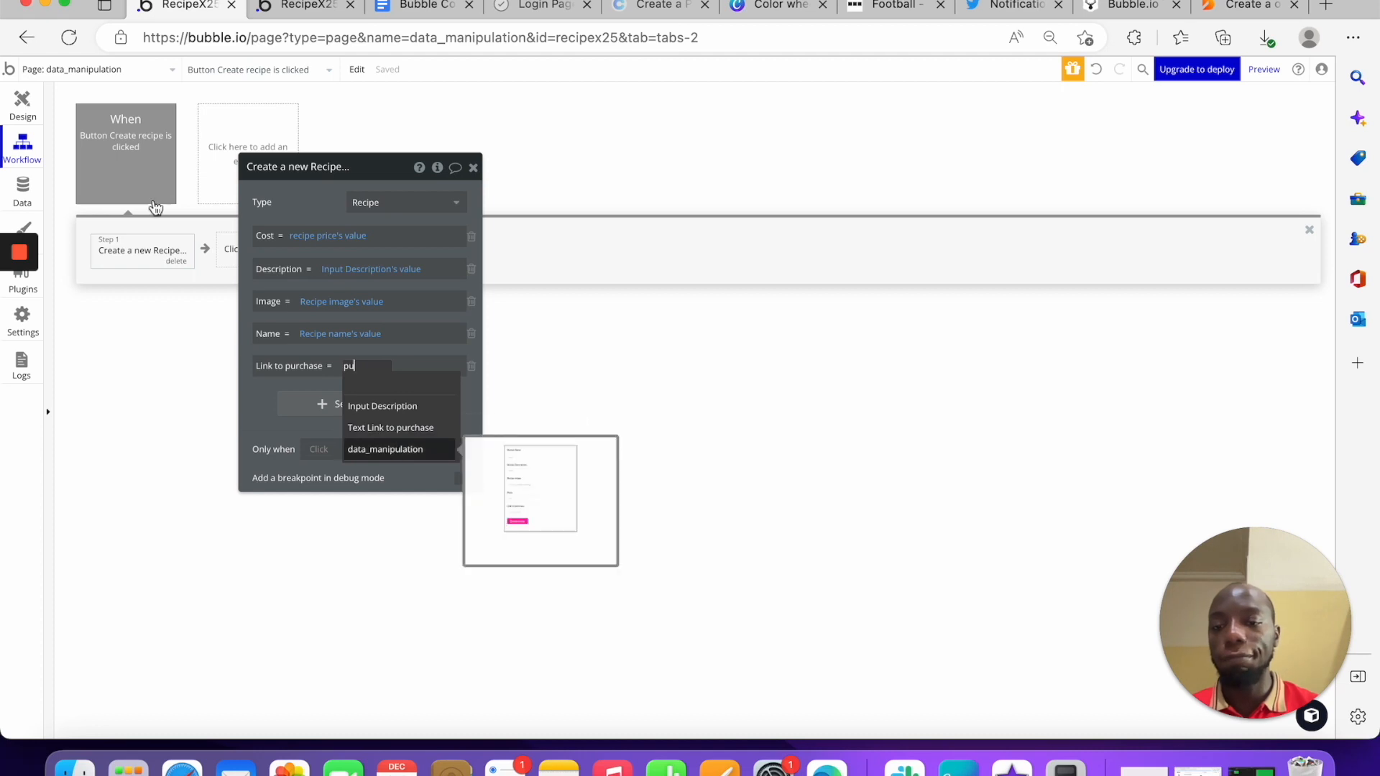
{"action": "left_click", "coordinate": [32, 106]}
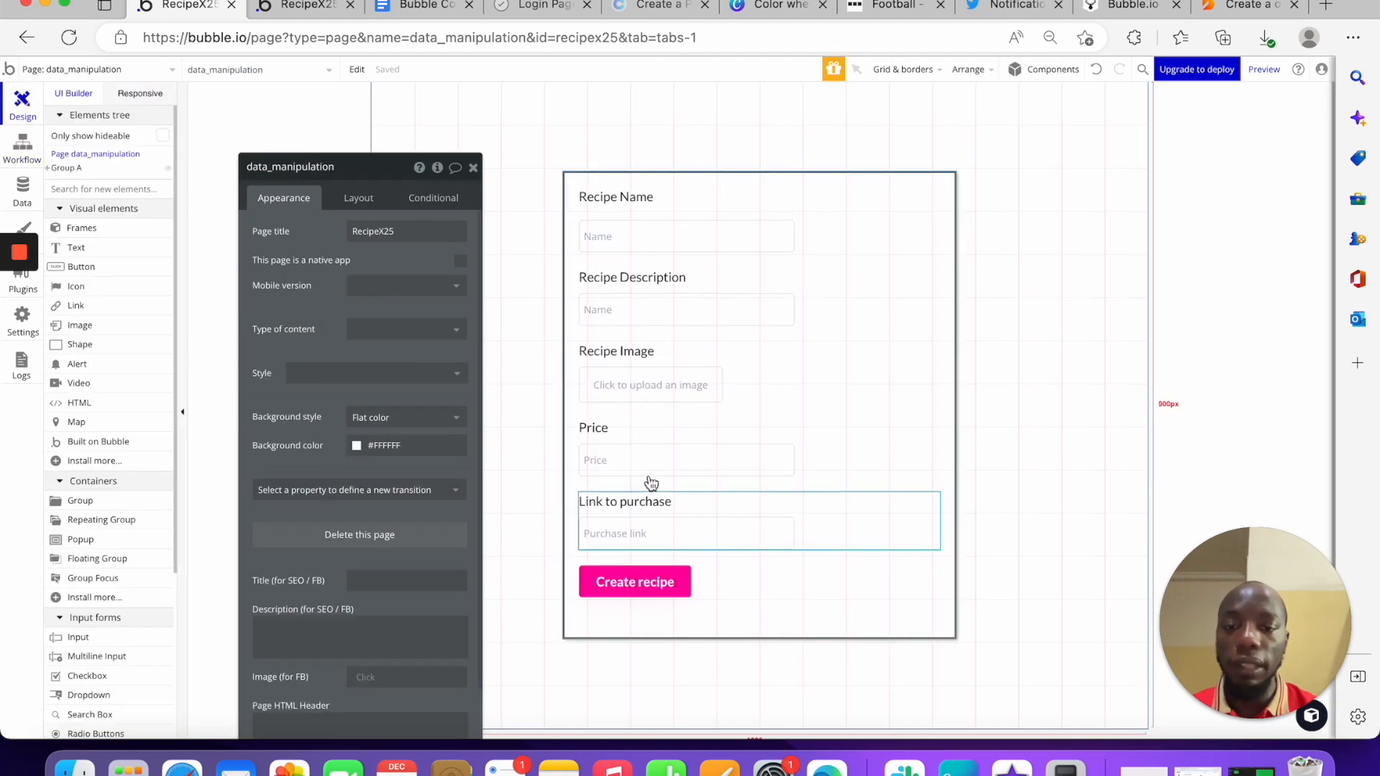
Rename the input under Link to purchase as "recipe link to purchase" and close its properties
{"action": "left_click", "coordinate": [666, 546]}
{"action": "left_click", "coordinate": [293, 172]}
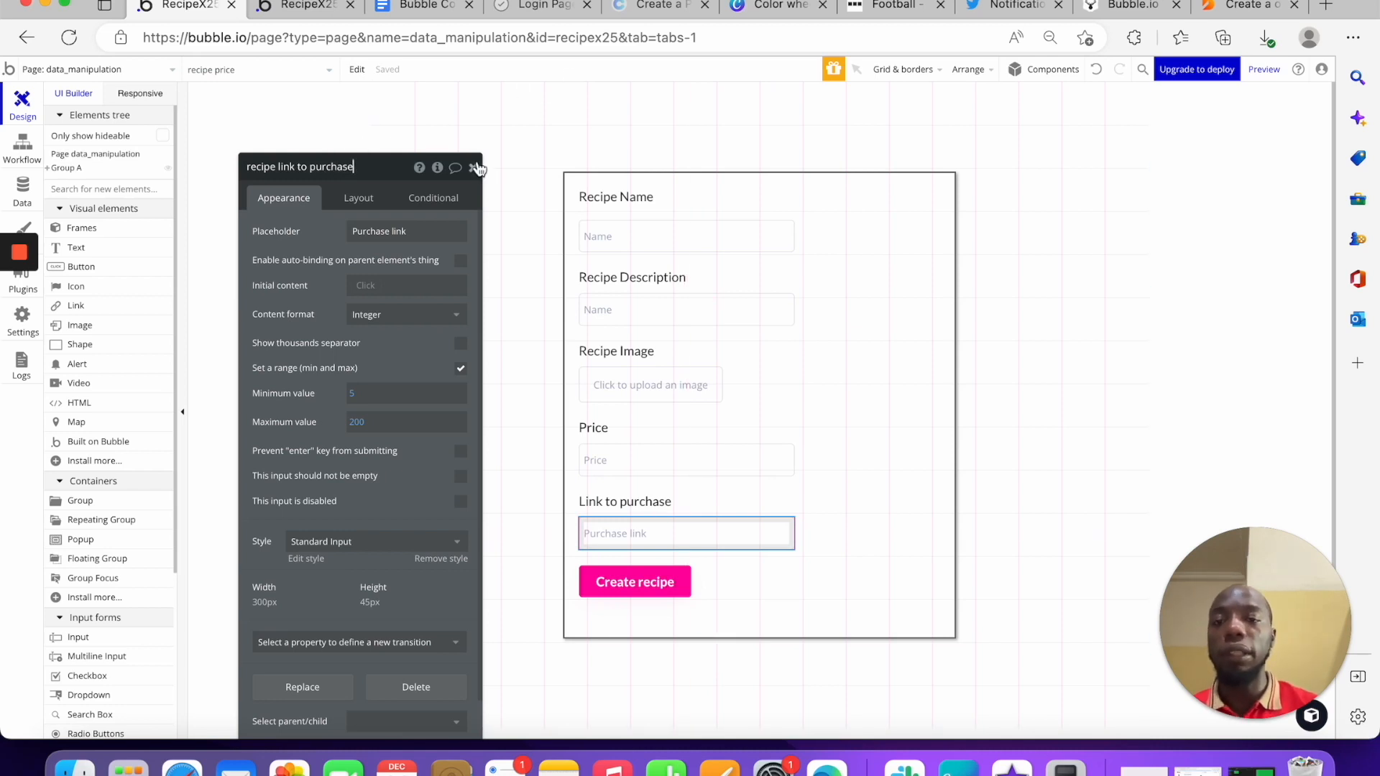
{"action": "left_click", "coordinate": [477, 168]}
In the Create recipe workflow, set the new Recipe's Link to purchase field to the recipe link to purchase input's value
{"action": "left_click", "coordinate": [646, 584]}
{"action": "left_click", "coordinate": [23, 147]}
{"action": "left_click", "coordinate": [375, 378]}
{"action": "scroll", "coordinate": [402, 518], "scroll_direction": "down", "scroll_amount": 3}
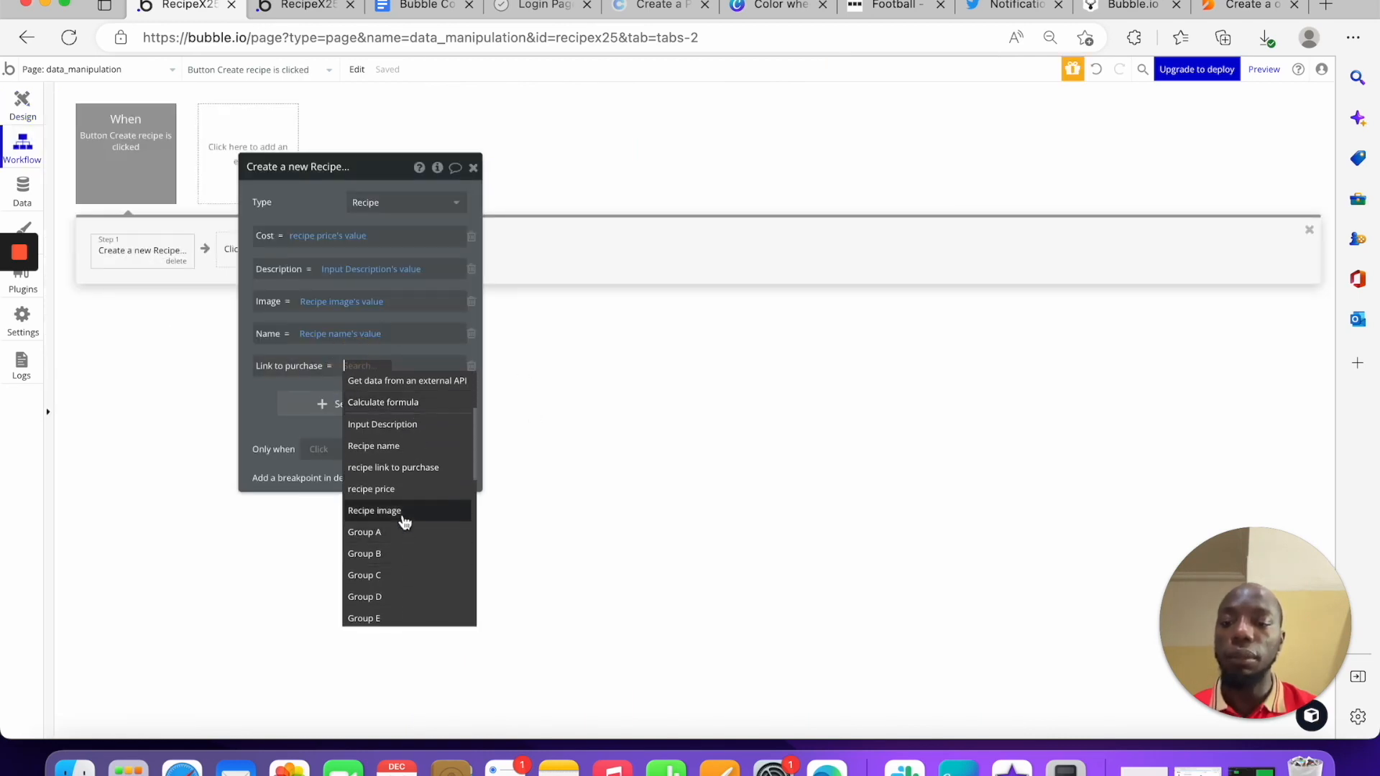
{"action": "left_click", "coordinate": [395, 468]}
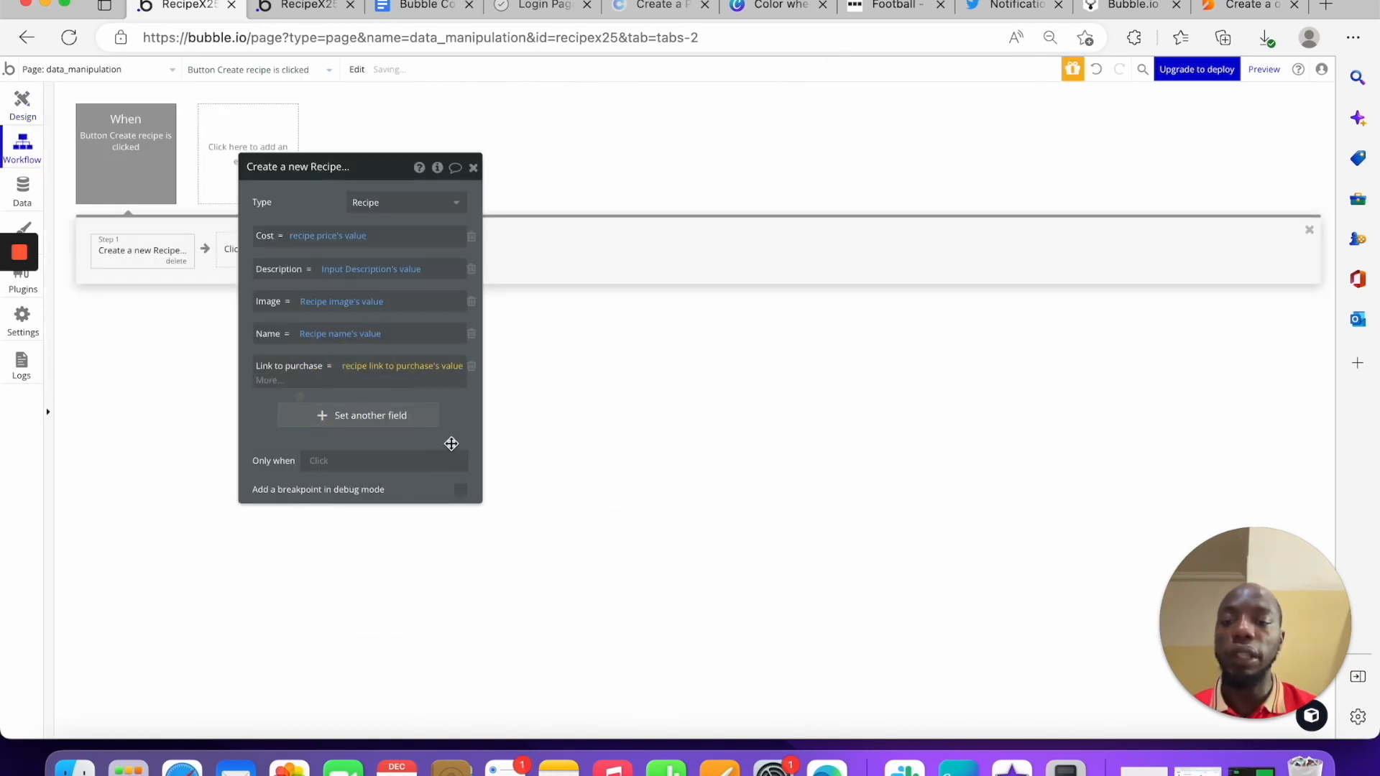
{"action": "left_click", "coordinate": [473, 166]}
{"action": "left_click", "coordinate": [253, 252]}
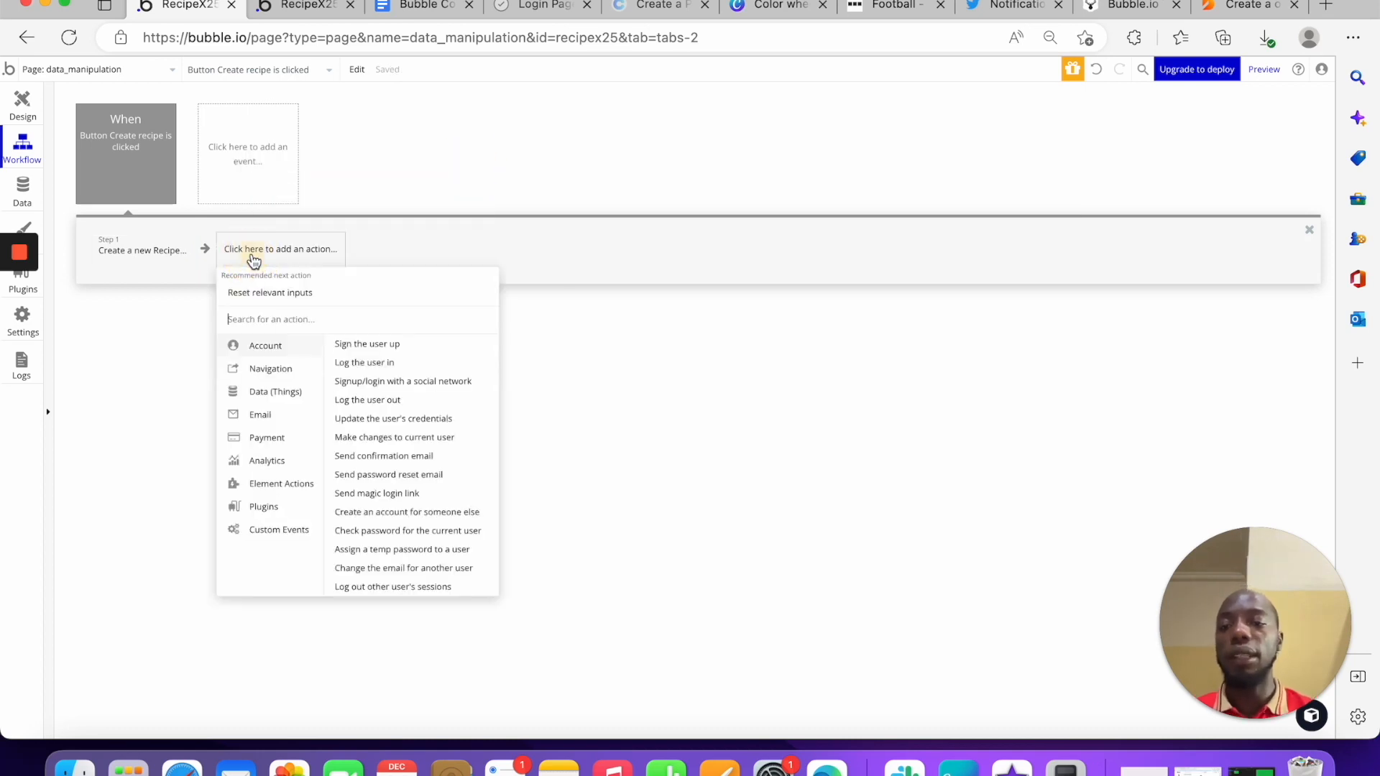
{"action": "type", "text": "rese"}
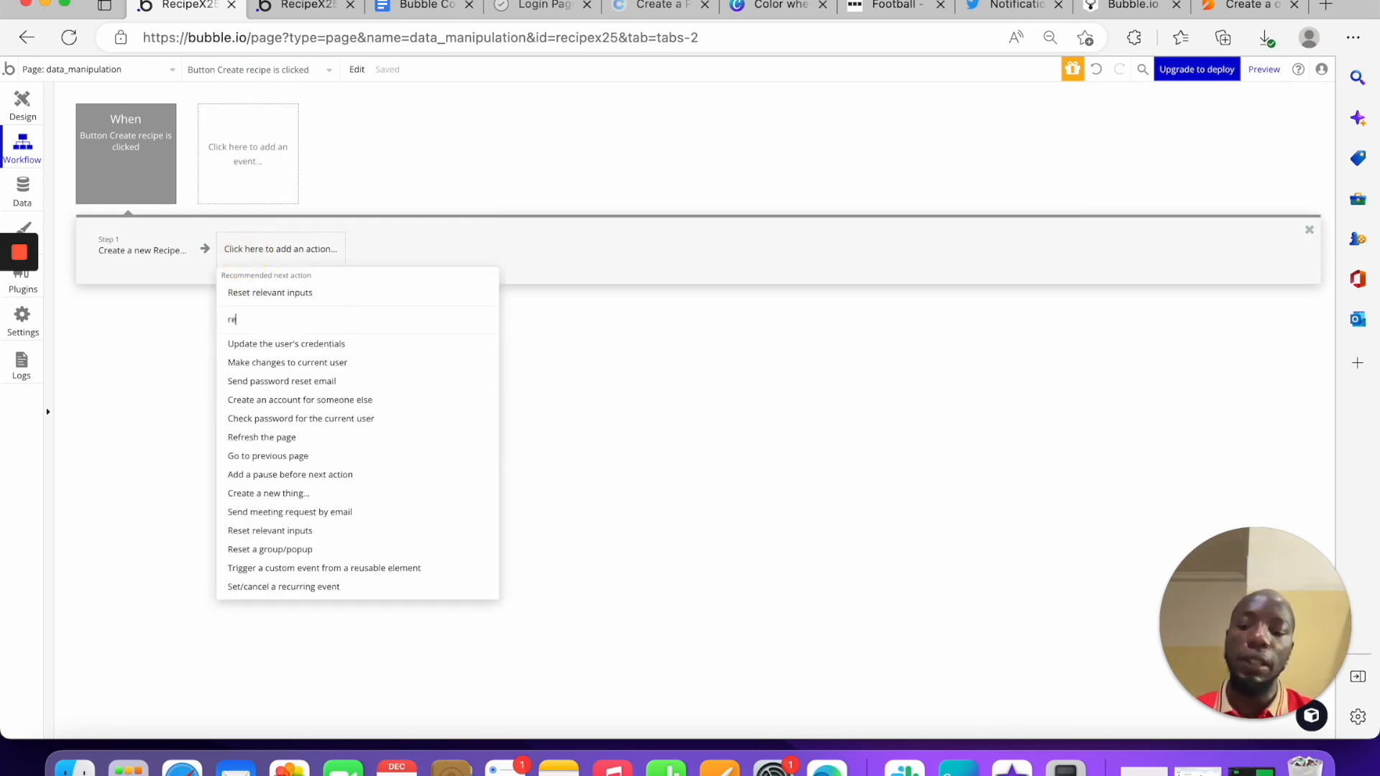
{"action": "key", "text": "BackSpace"}
{"action": "key", "text": "BackSpace"}
{"action": "key", "text": "BackSpace"}
{"action": "key", "text": "BackSpace"}
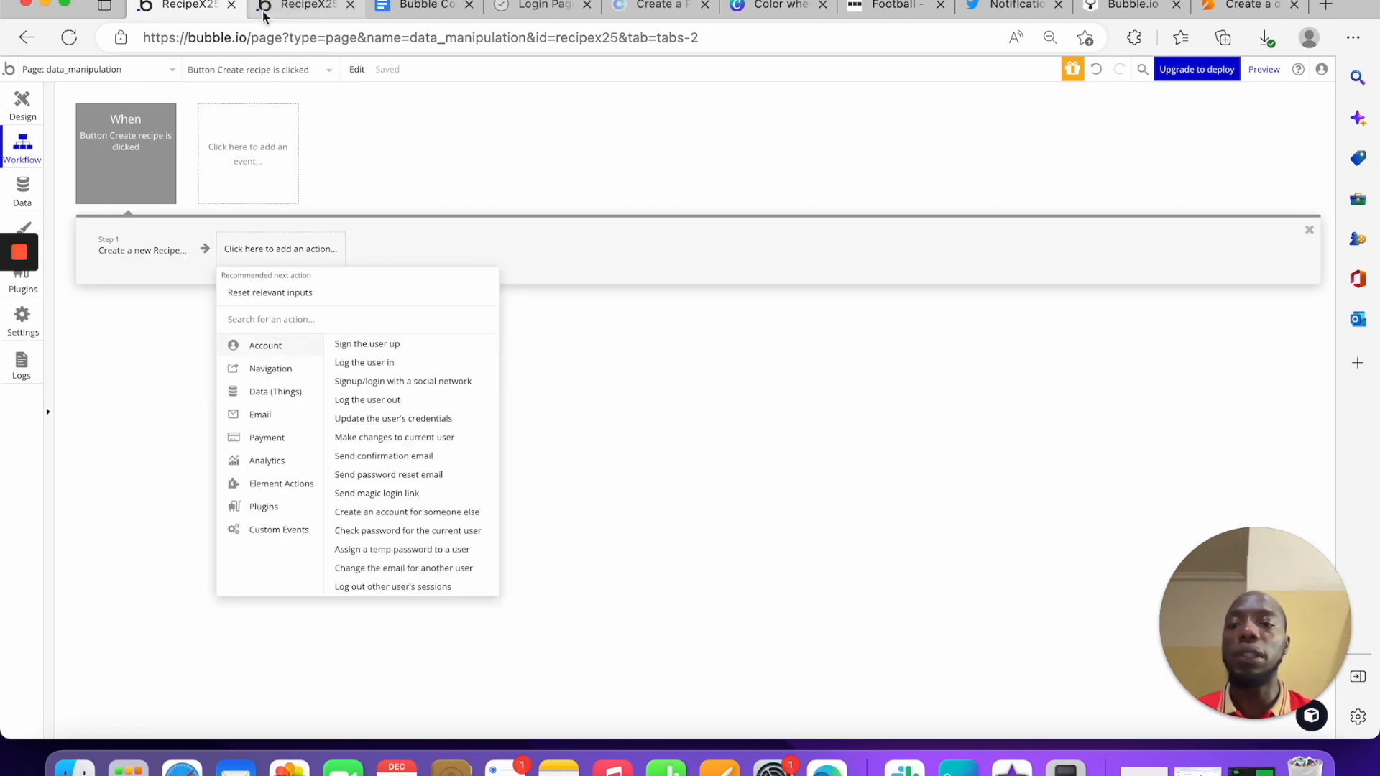
Reload the form preview and enter "Ghana Jallof" as the recipe name
{"action": "left_click", "coordinate": [302, 6]}
{"action": "left_click", "coordinate": [69, 38]}
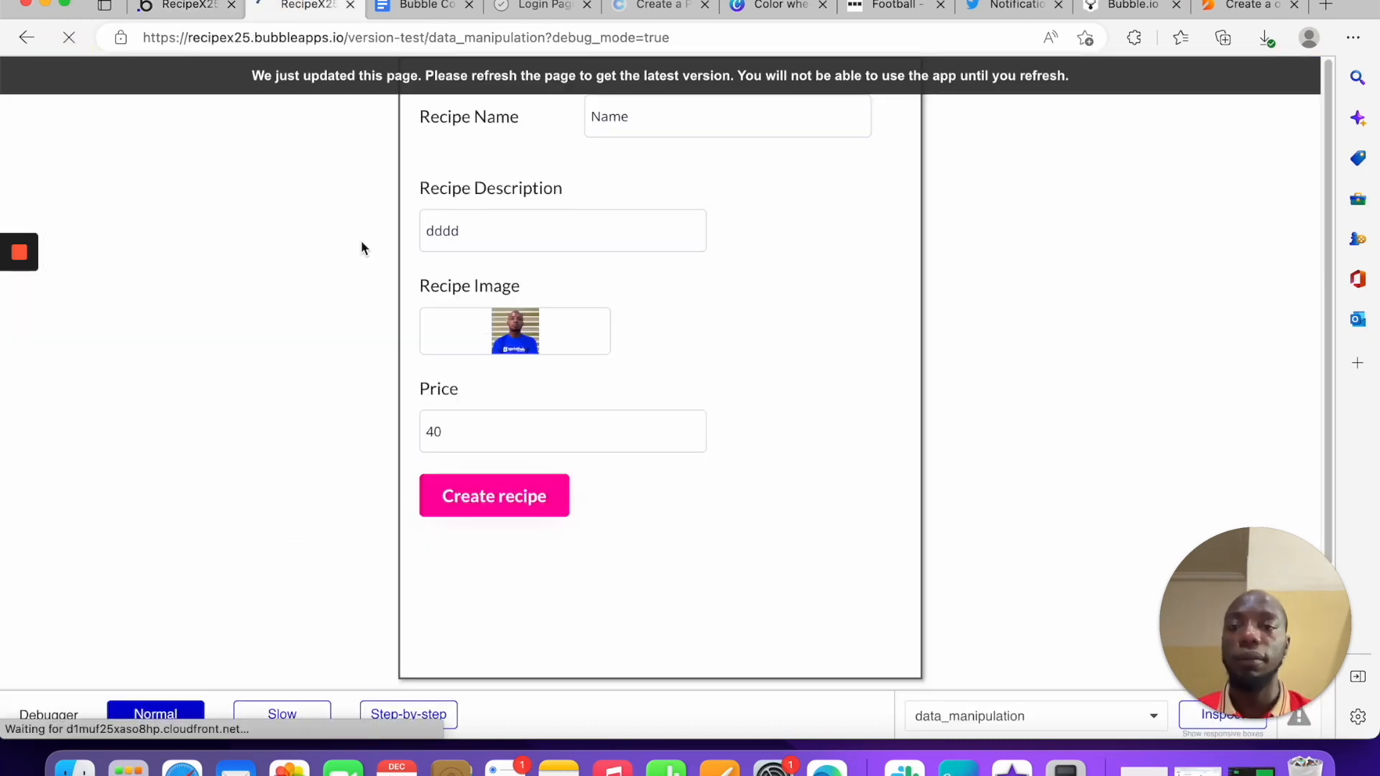
{"action": "left_click", "coordinate": [594, 138]}
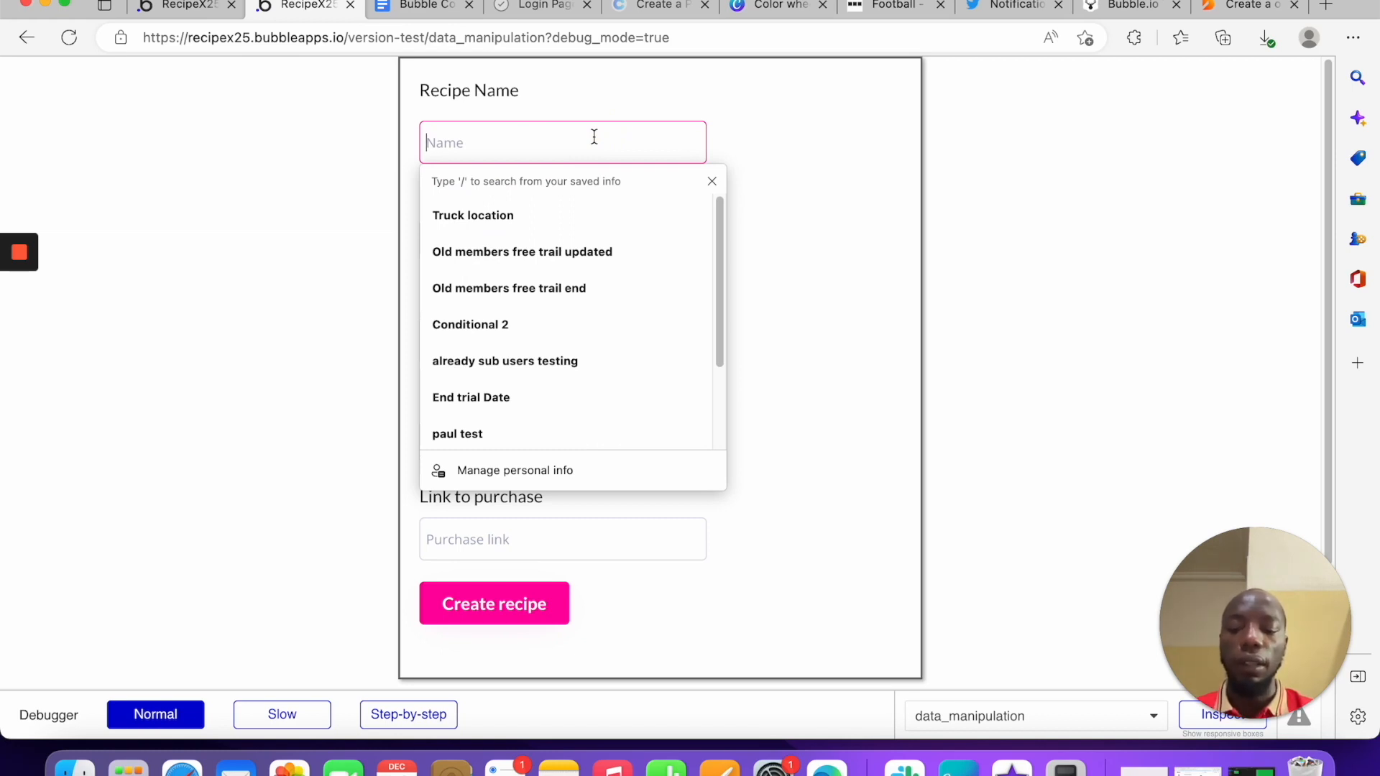
{"action": "type", "text": "Ghana Jallof"}
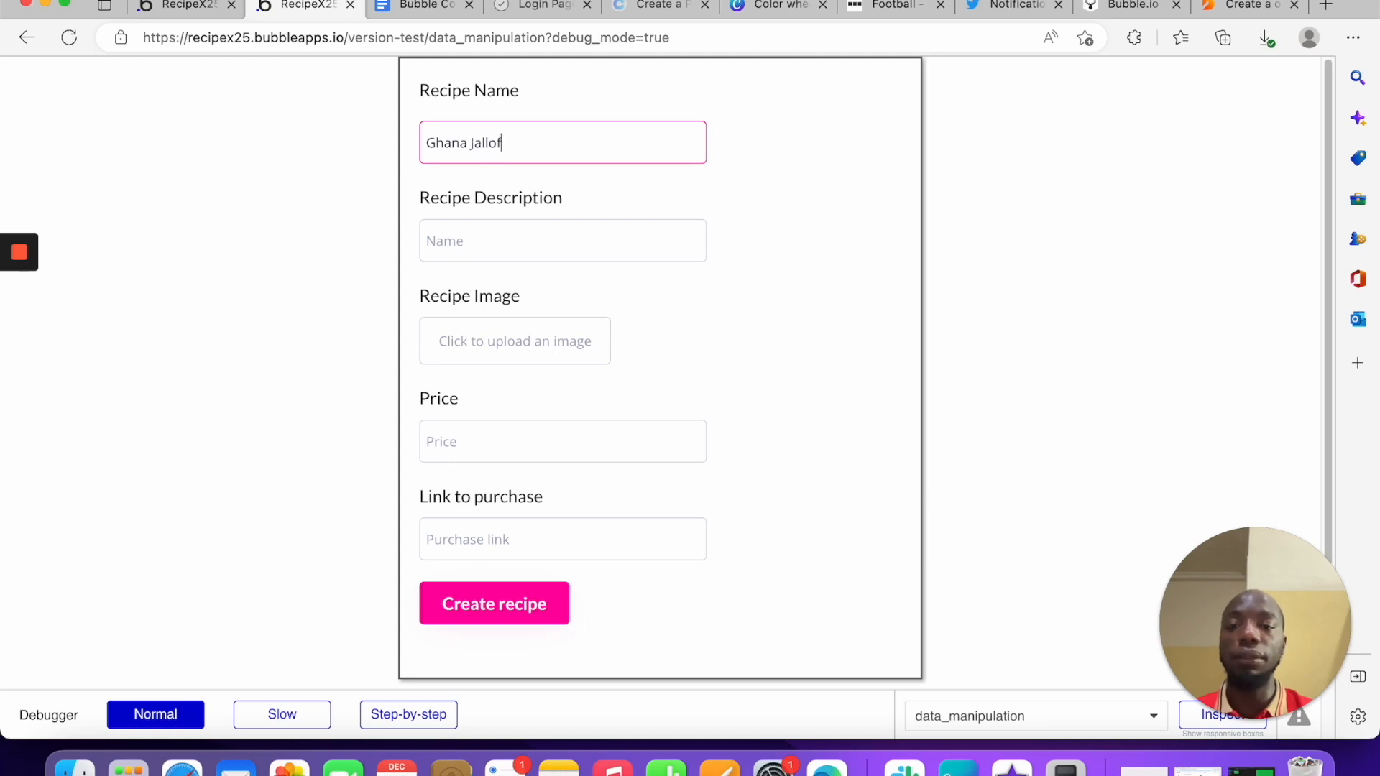
{"action": "key", "text": "Tab"}
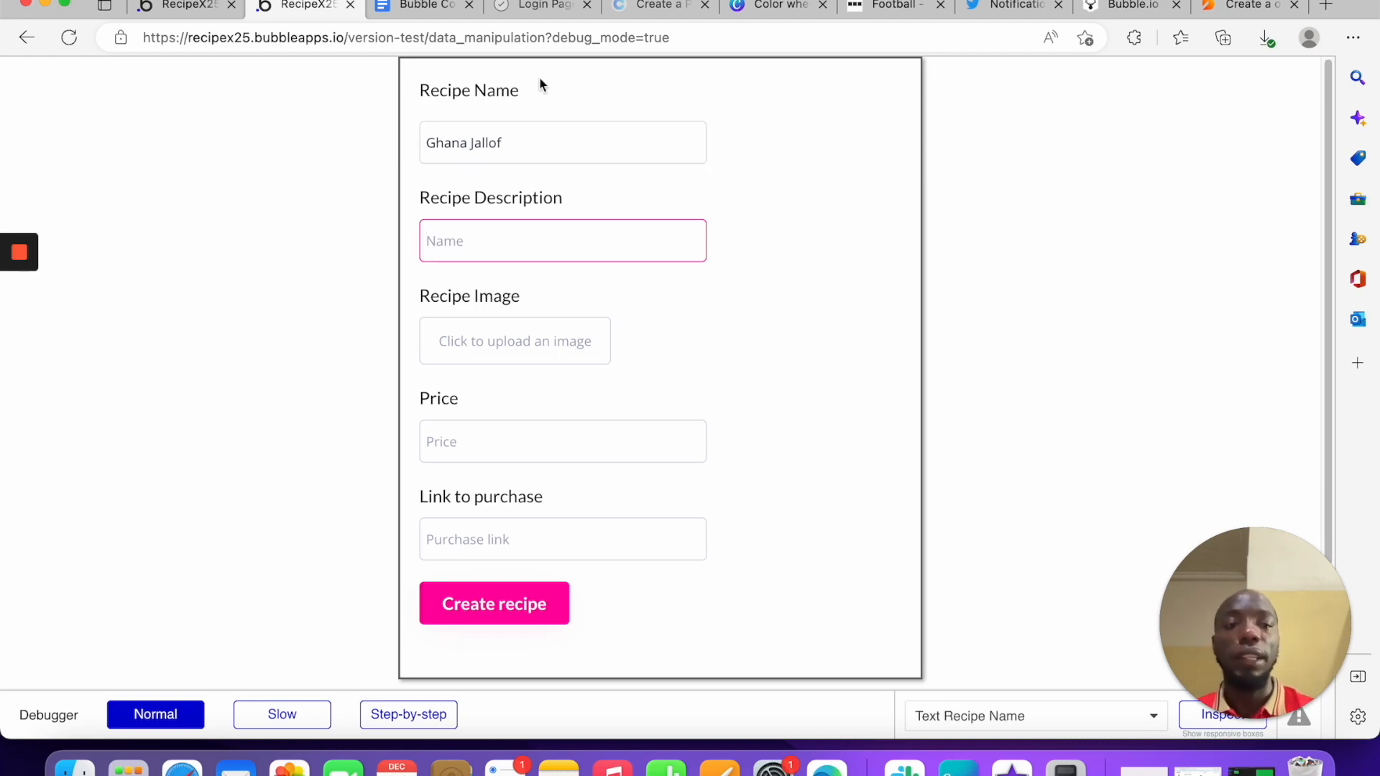
Copy a passage of the introductory text from lipsum.com in a new browser tab and paste it into Recipe Description
{"action": "left_click", "coordinate": [1326, 6]}
{"action": "type", "text": "lorem"}
{"action": "key", "text": "Return"}
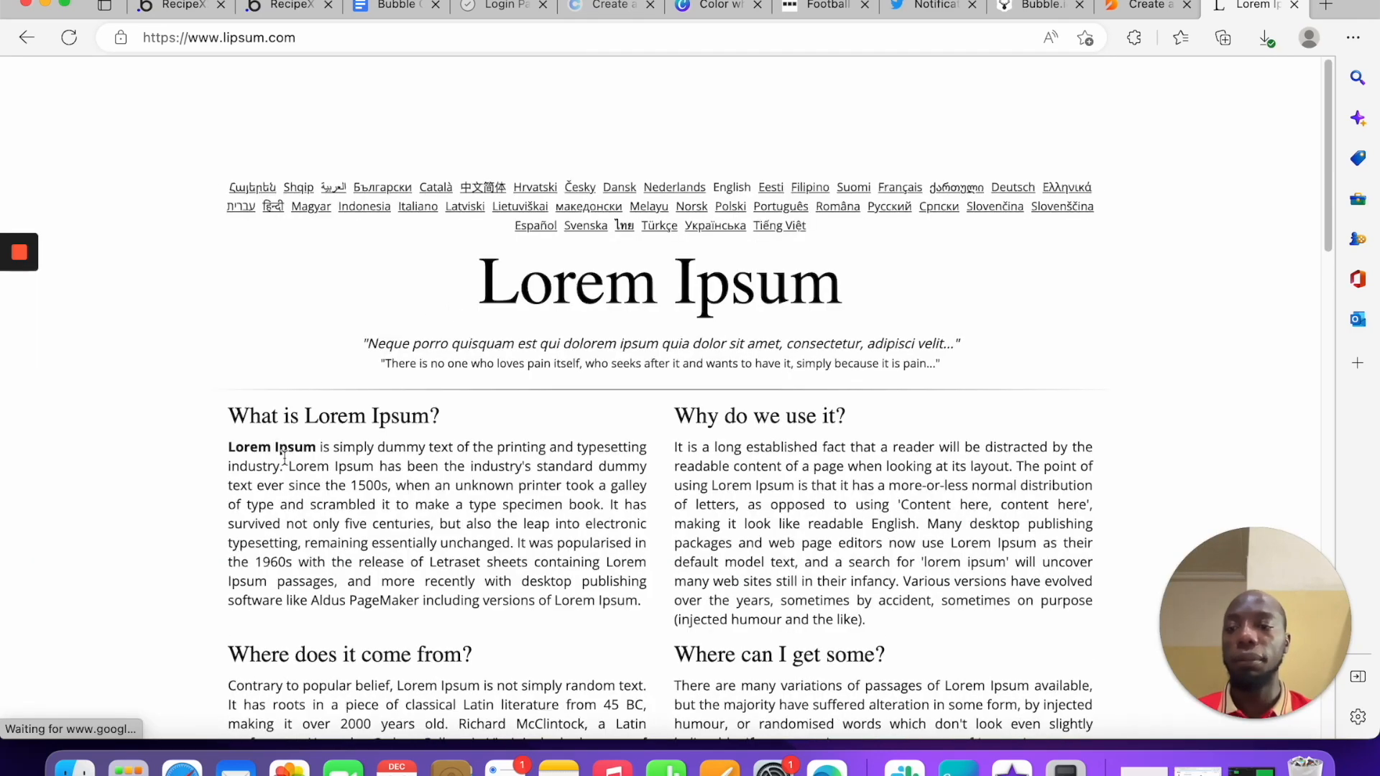
{"action": "left_click_drag", "start_coordinate": [284, 457], "coordinate": [583, 567]}
{"action": "key", "text": "super+c"}
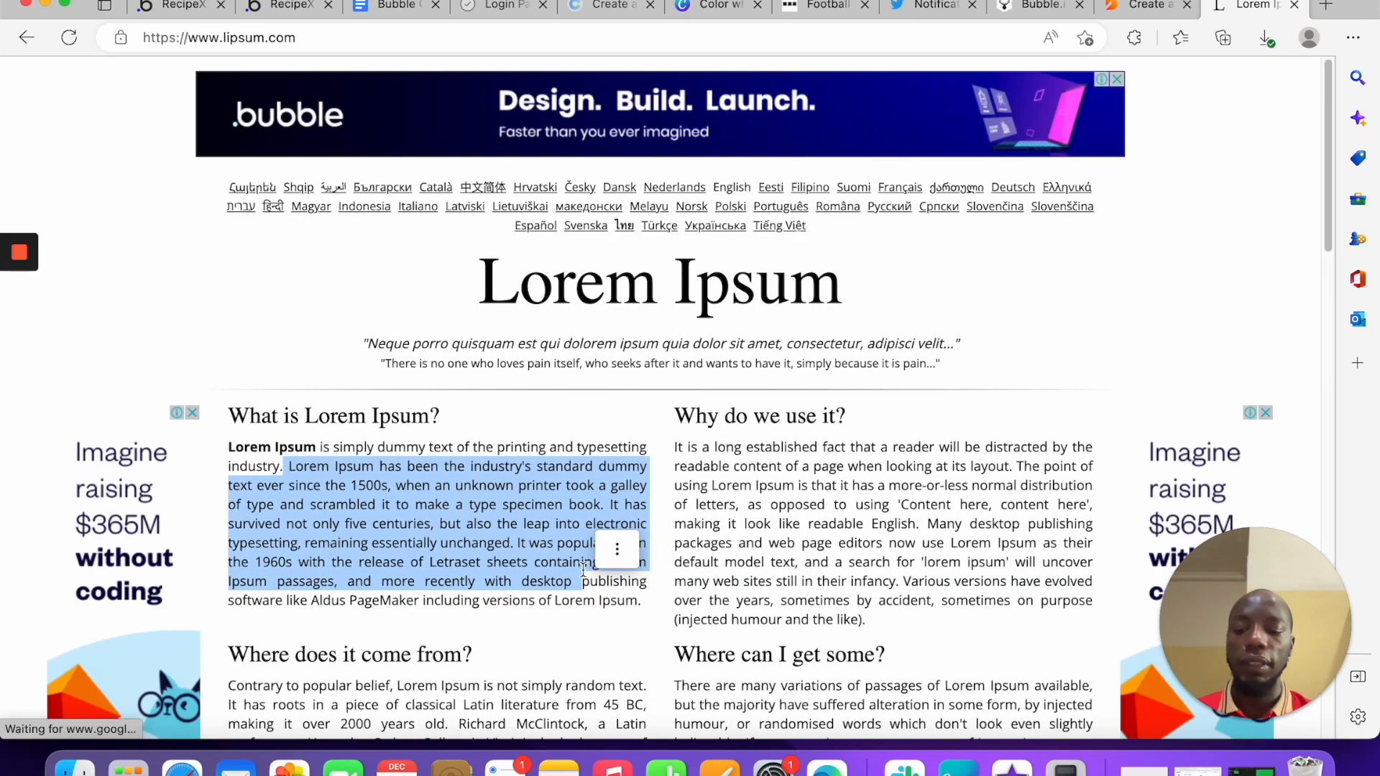
{"action": "left_click", "coordinate": [284, 6]}
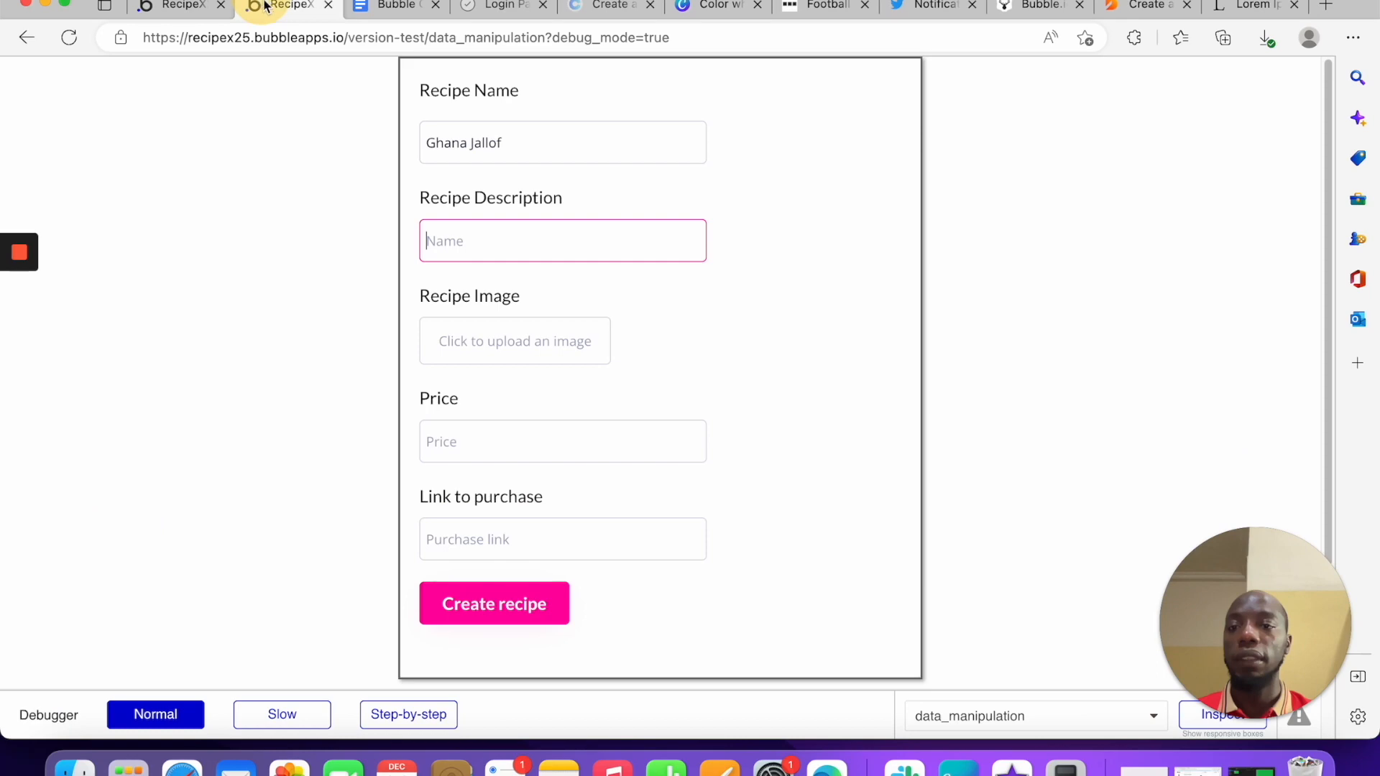
{"action": "left_click", "coordinate": [494, 224]}
{"action": "key", "text": "super+v"}
Upload the Bubble beginners course PNG from Downloads as the recipe image and set the price to 200
{"action": "left_click", "coordinate": [537, 348]}
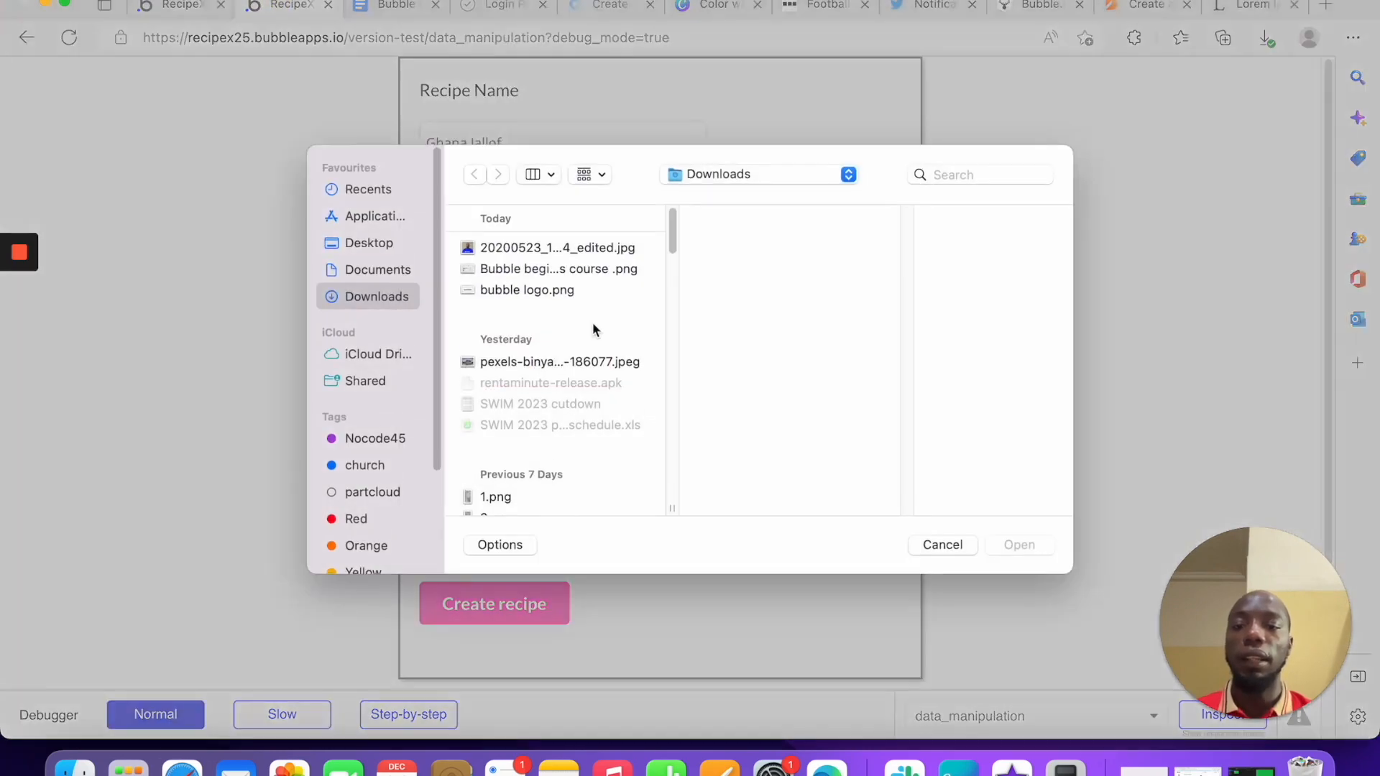
{"action": "left_click", "coordinate": [545, 270]}
{"action": "left_click", "coordinate": [1019, 545]}
{"action": "left_click", "coordinate": [542, 433]}
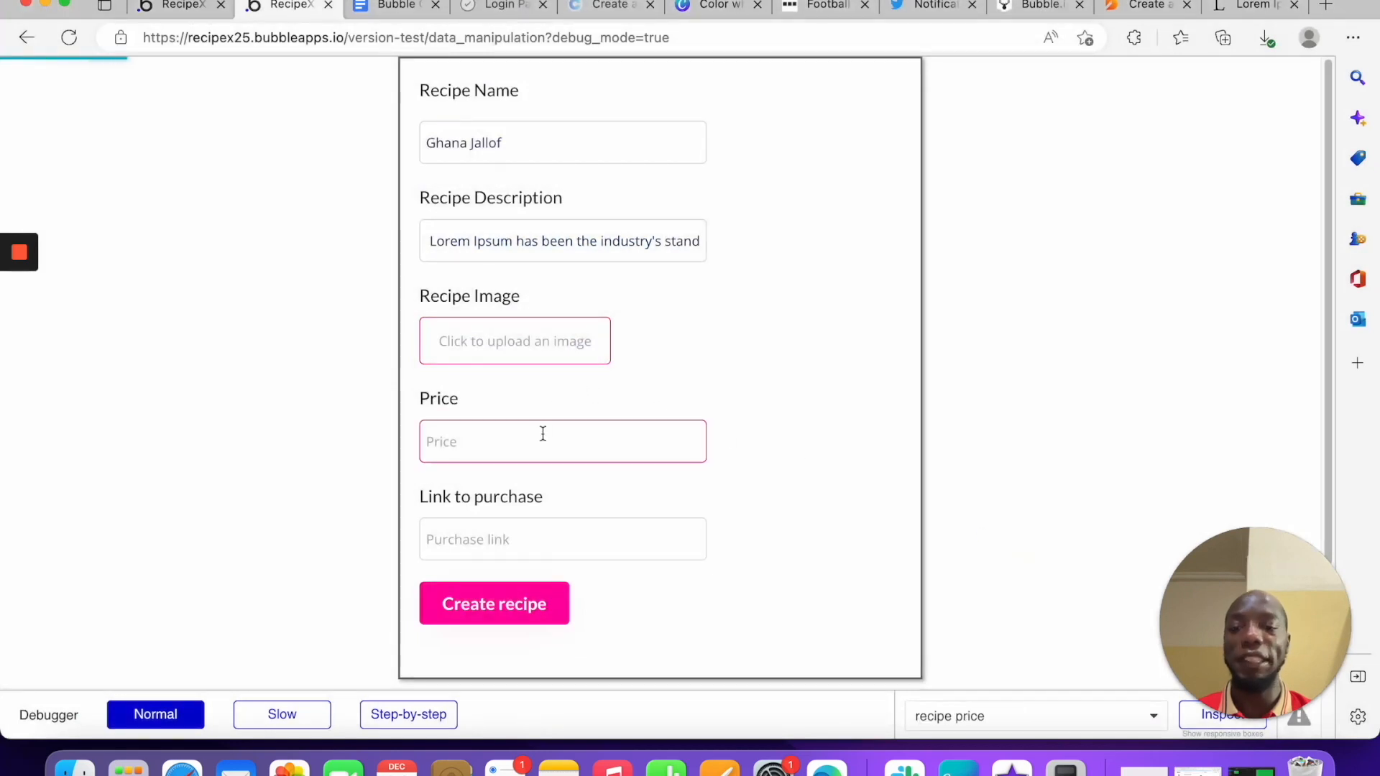
{"action": "type", "text": "200"}
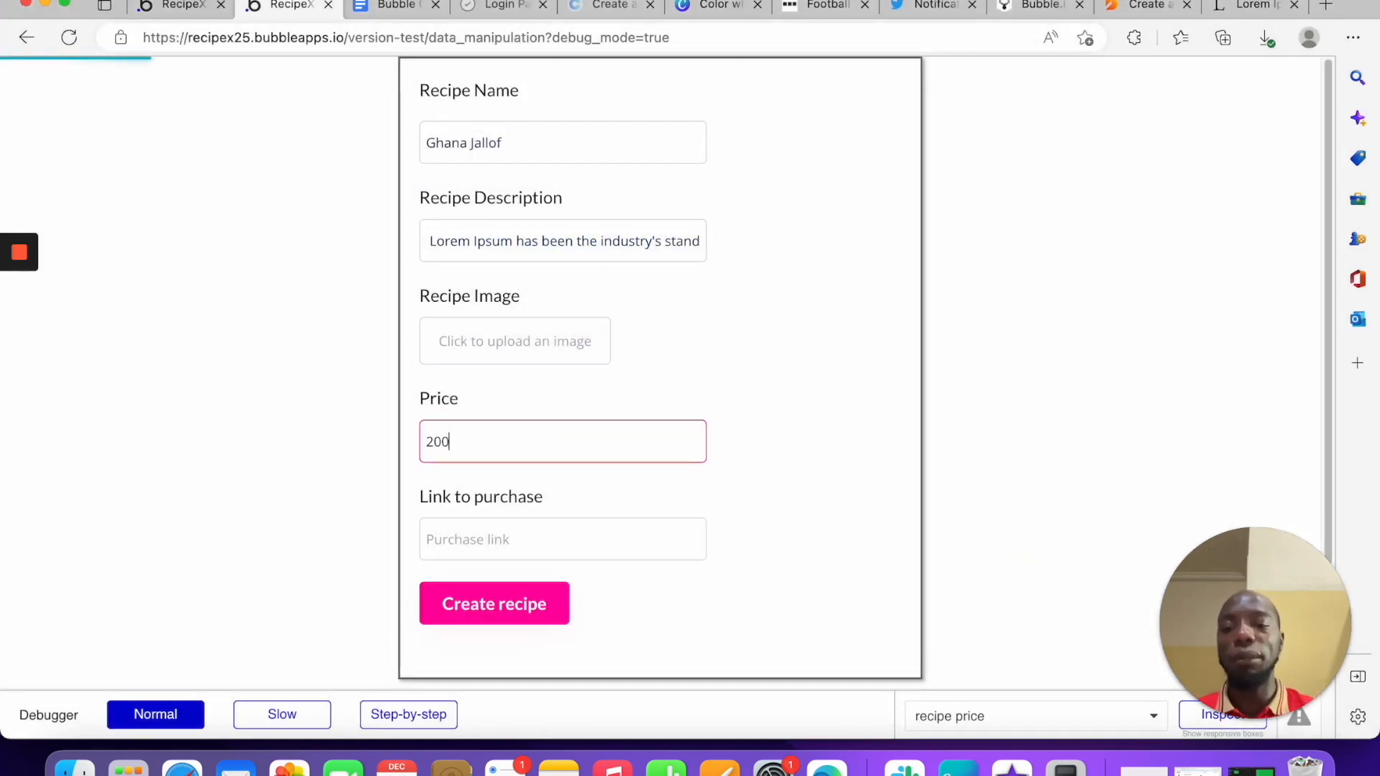
Try to copy the lipsum.com web address into the Link to purchase input of the form preview
{"action": "left_click", "coordinate": [580, 537]}
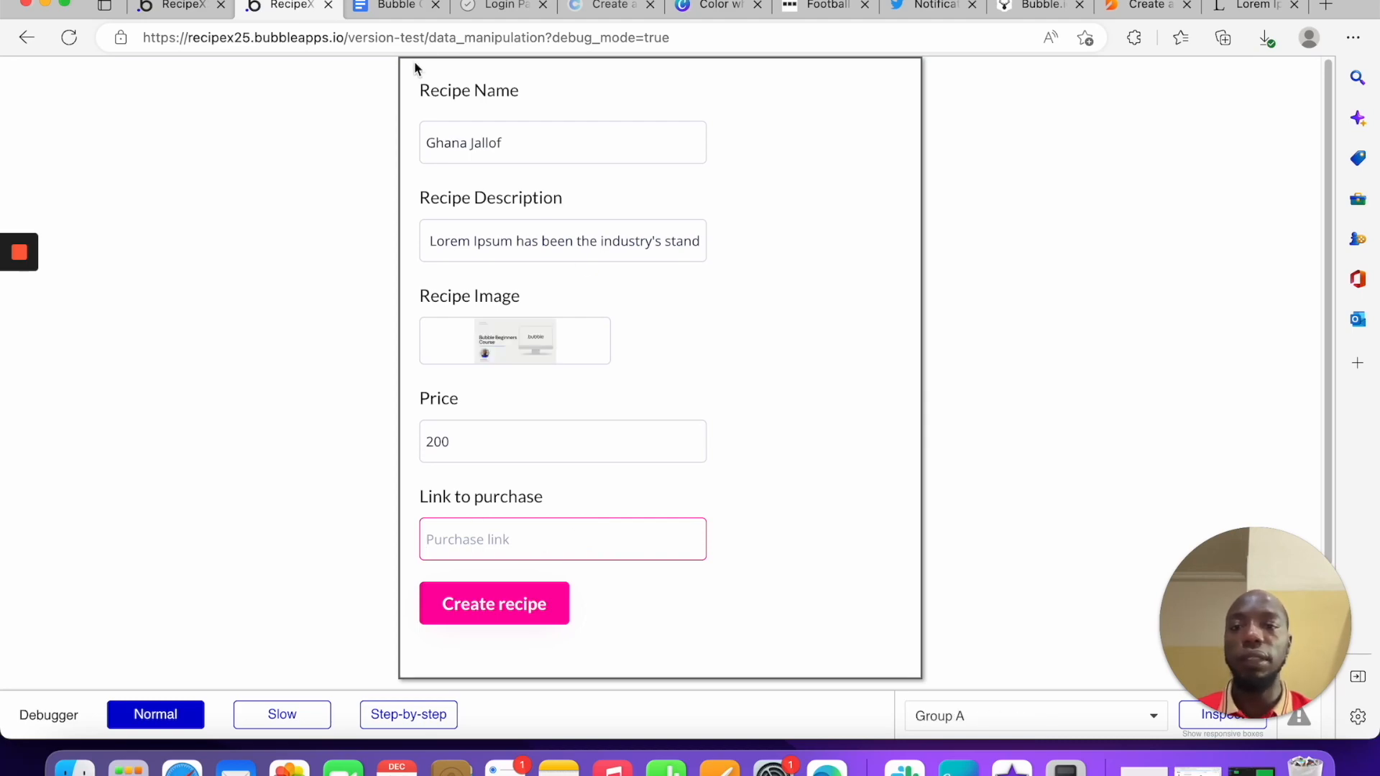
{"action": "left_click", "coordinate": [1254, 6]}
{"action": "left_click", "coordinate": [783, 29]}
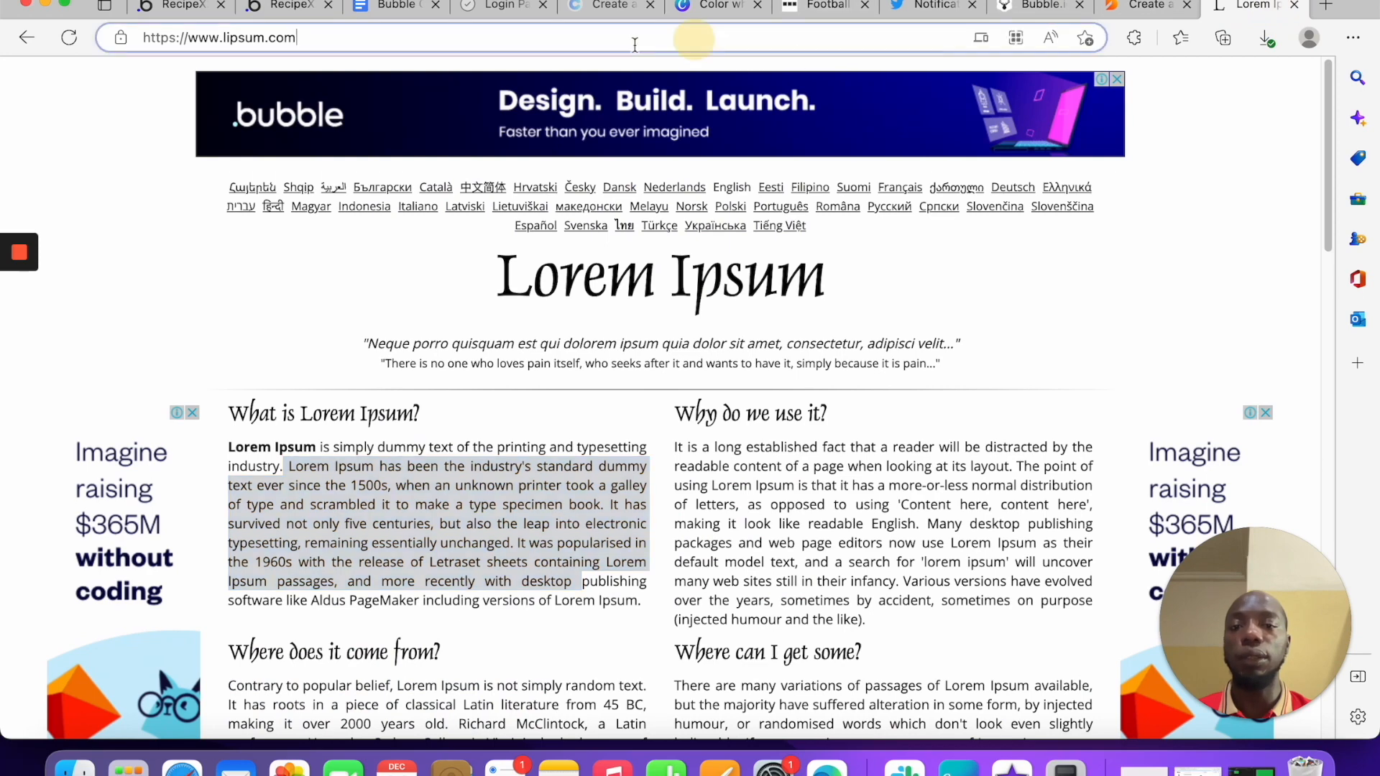
{"action": "left_click", "coordinate": [275, 3]}
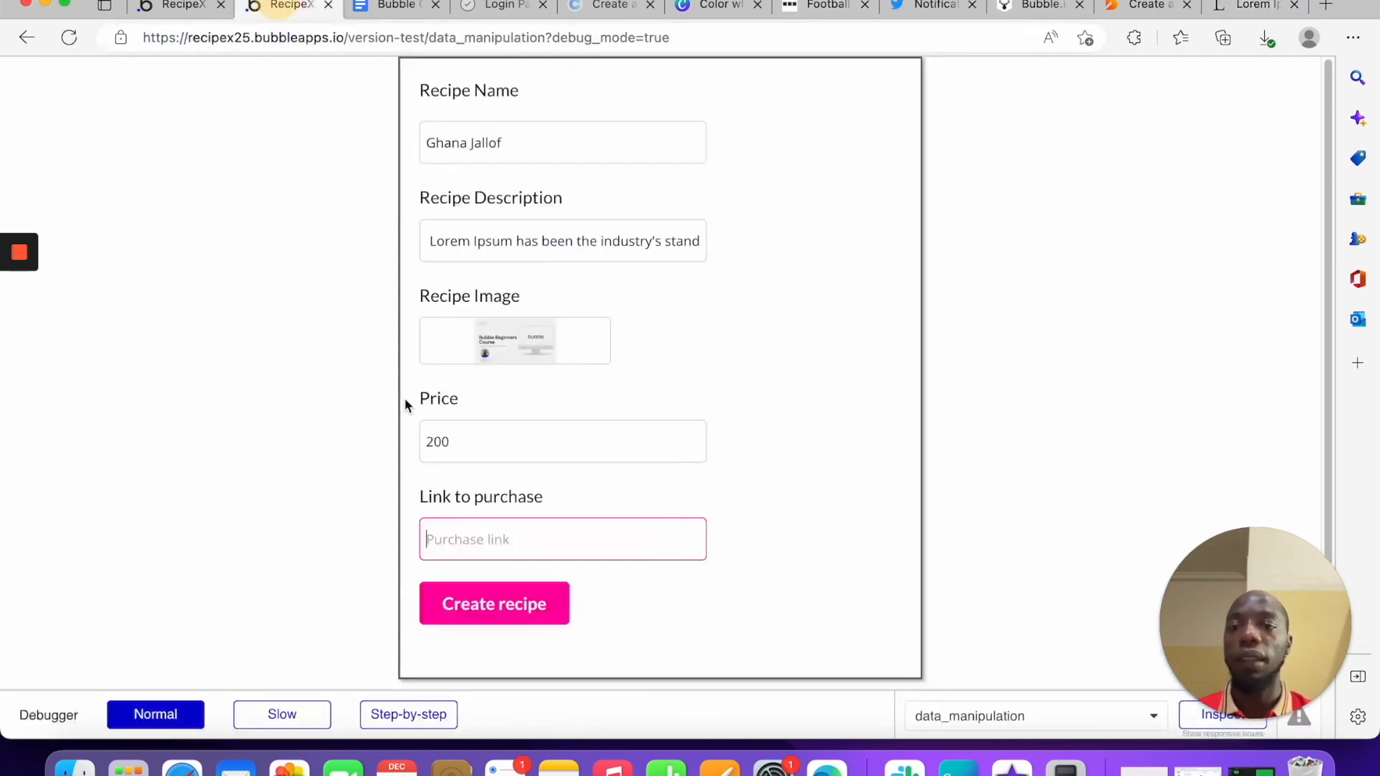
{"action": "left_click", "coordinate": [487, 537]}
{"action": "type", "text": "0"}
{"action": "left_click", "coordinate": [523, 543]}
{"action": "key", "text": "BackSpace"}
{"action": "type", "text": "0"}
{"action": "key", "text": "BackSpace"}
Select the Lorem Ipsum page's address again and retry entering it in the Link to purchase input
{"action": "left_click", "coordinate": [965, 68]}
{"action": "left_click", "coordinate": [1251, 5]}
{"action": "left_click", "coordinate": [776, 39]}
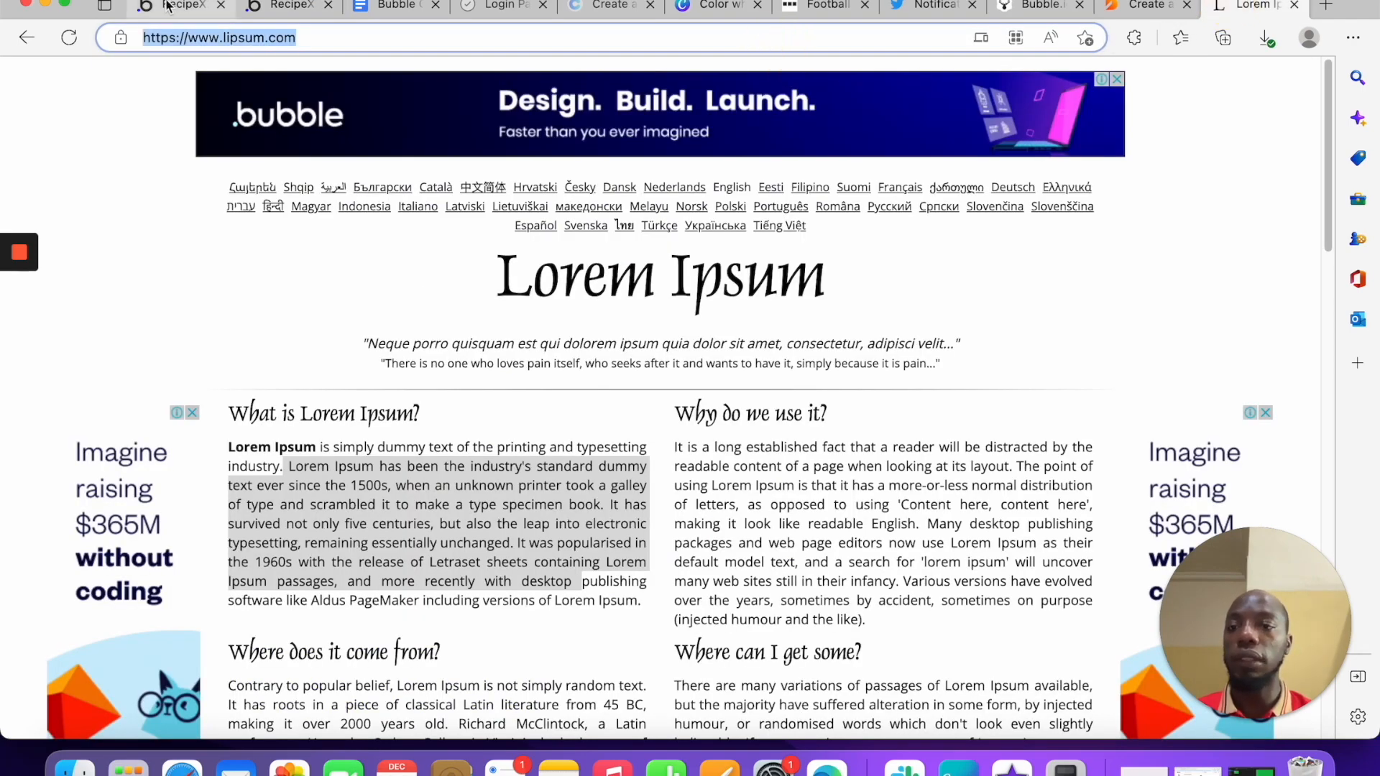
{"action": "left_click", "coordinate": [205, 5]}
{"action": "left_click", "coordinate": [300, 9]}
{"action": "left_click", "coordinate": [493, 539]}
{"action": "type", "text": "0"}
{"action": "key", "text": "BackSpace"}
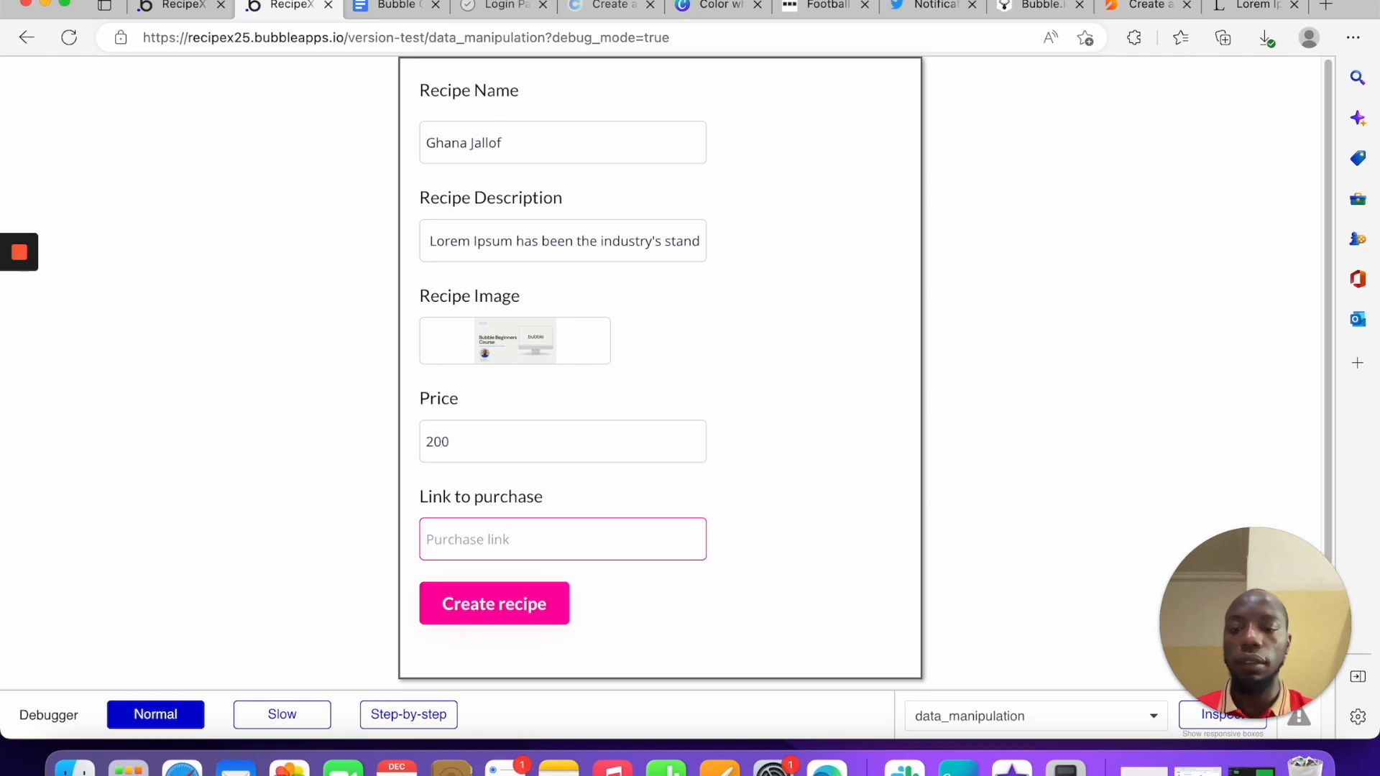
{"action": "left_click", "coordinate": [1240, 7]}
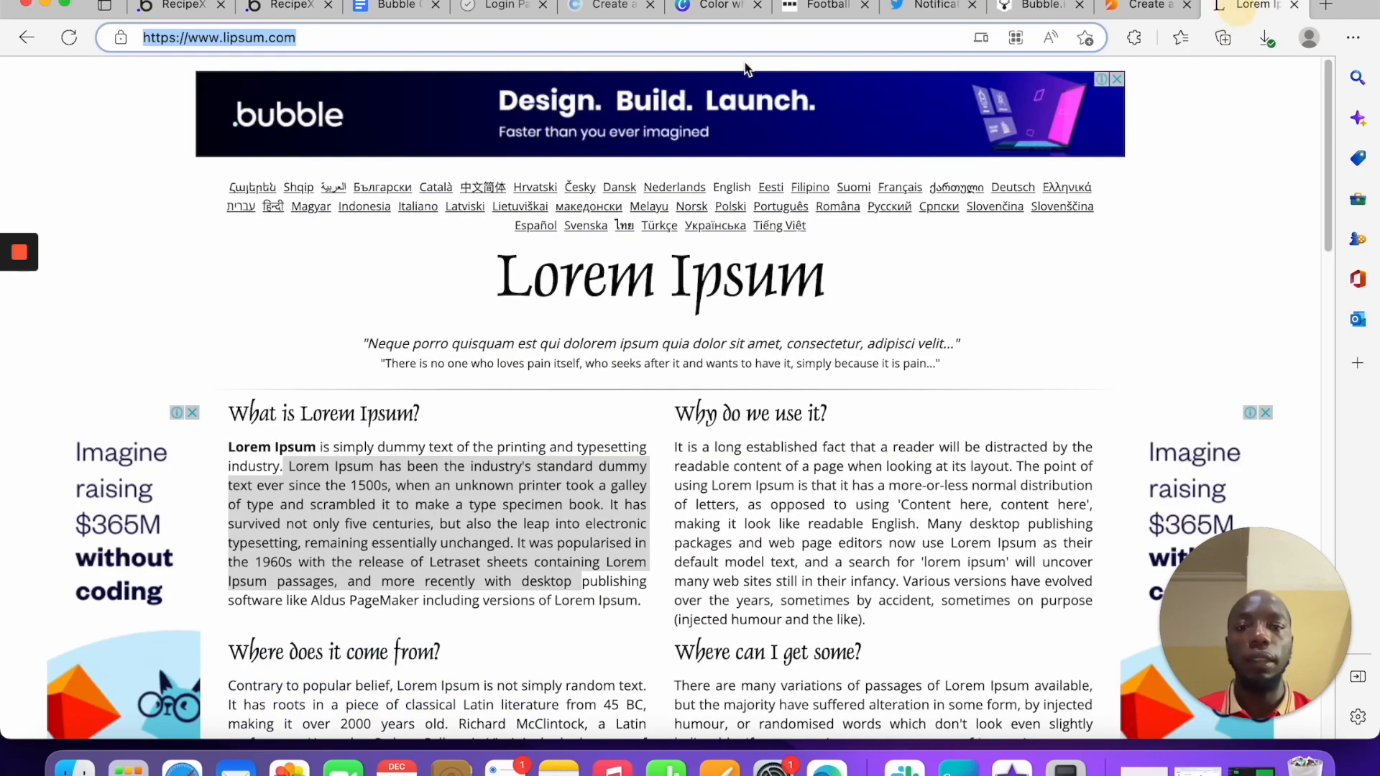
{"action": "right_click", "coordinate": [241, 39]}
{"action": "key", "text": "super+c"}
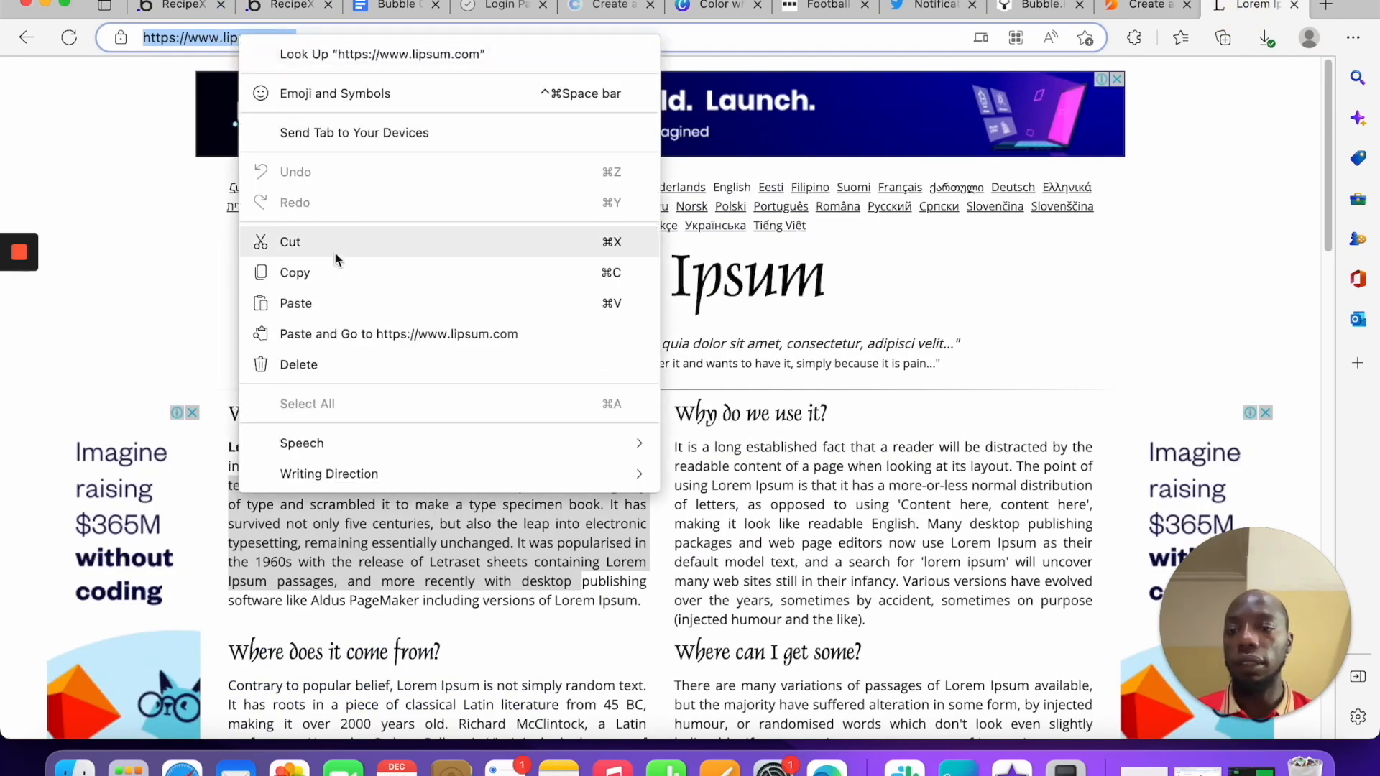
{"action": "left_click", "coordinate": [302, 273]}
{"action": "left_click", "coordinate": [248, 6]}
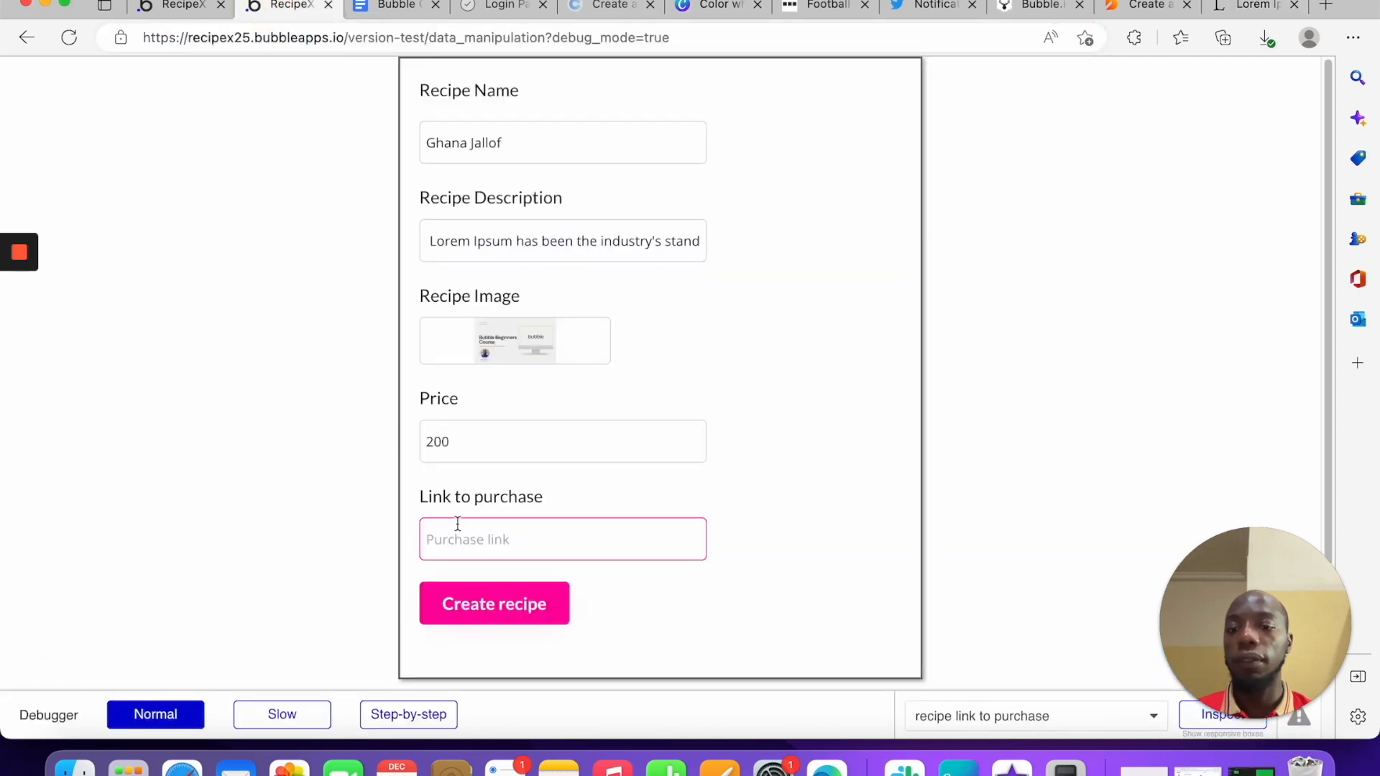
{"action": "right_click", "coordinate": [457, 537]}
{"action": "left_click", "coordinate": [559, 381]}
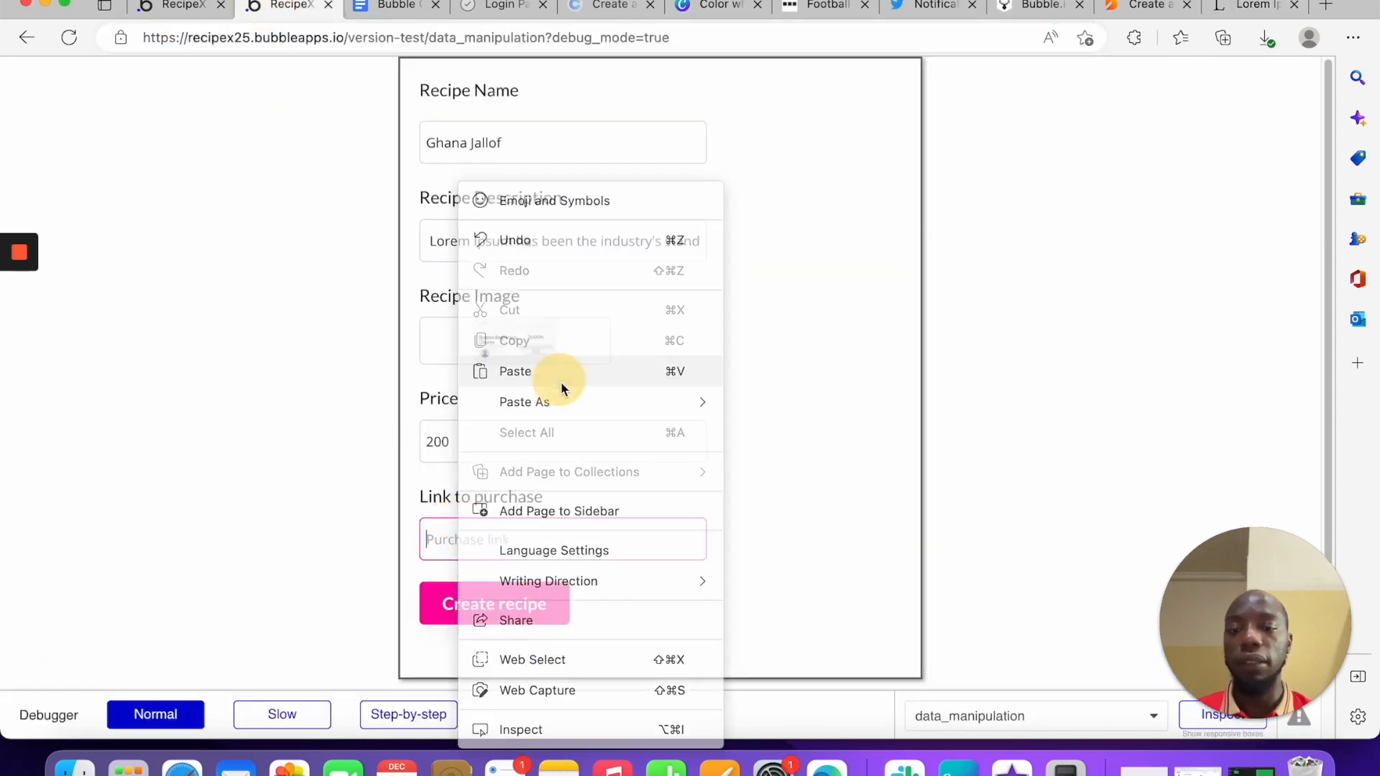
{"action": "key", "text": "BackSpace"}
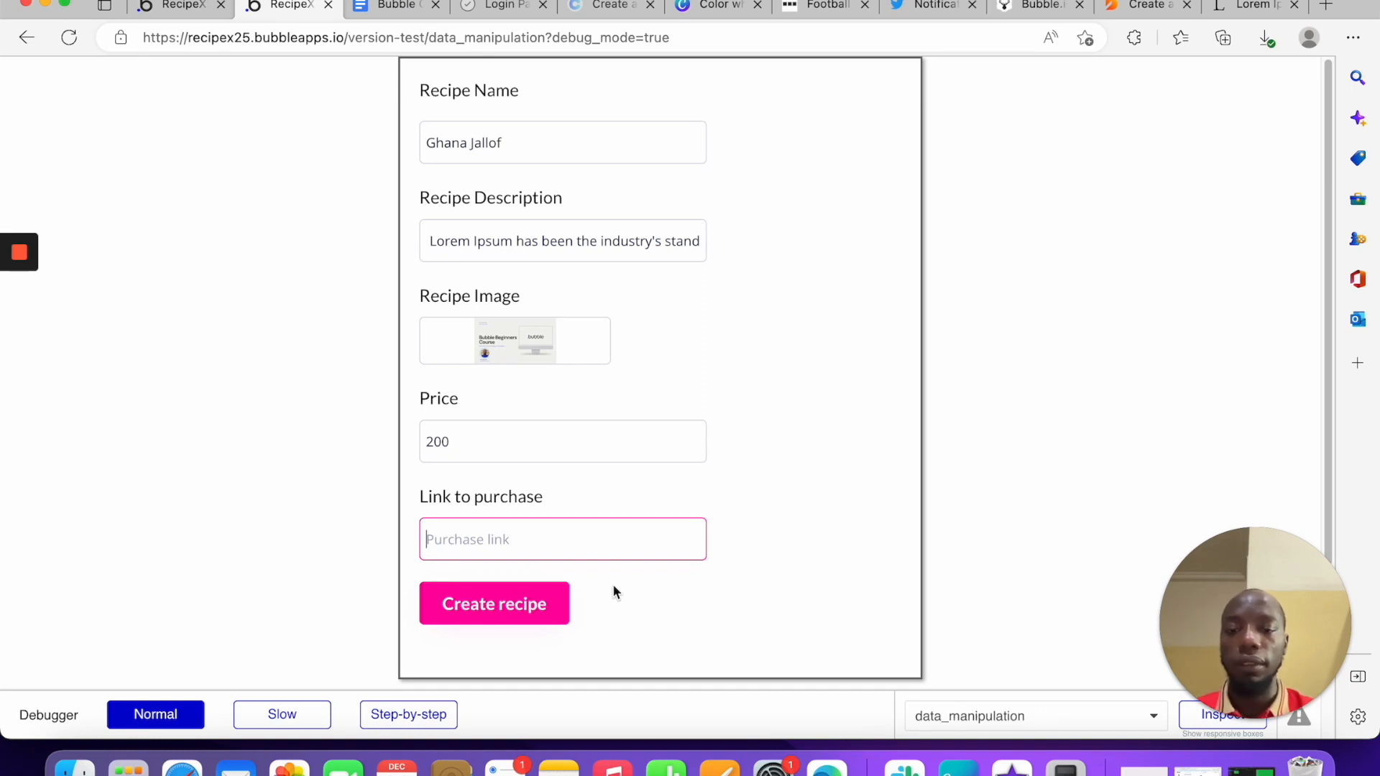
{"action": "left_click", "coordinate": [598, 554]}
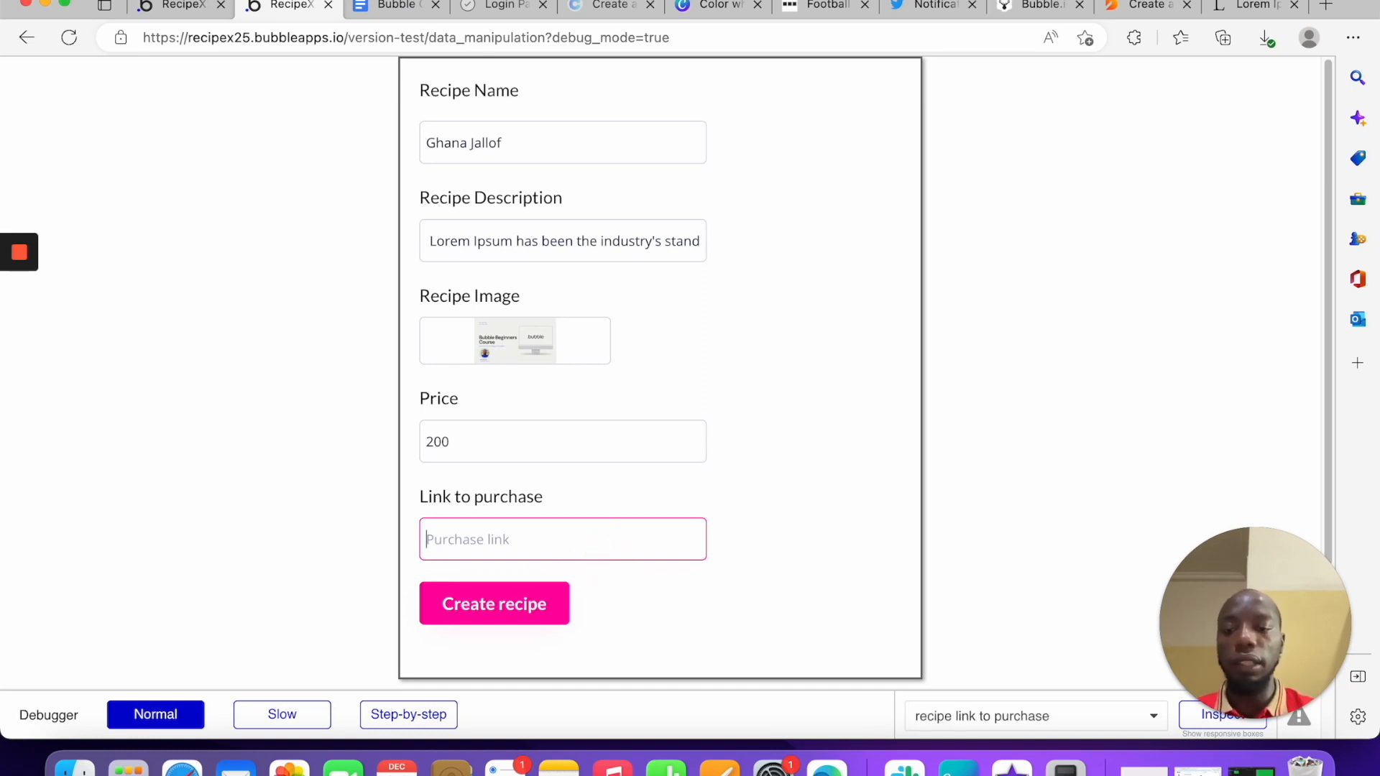
{"action": "left_click", "coordinate": [554, 539]}
{"action": "left_click", "coordinate": [606, 453]}
{"action": "left_click", "coordinate": [603, 522]}
{"action": "left_click", "coordinate": [586, 541]}
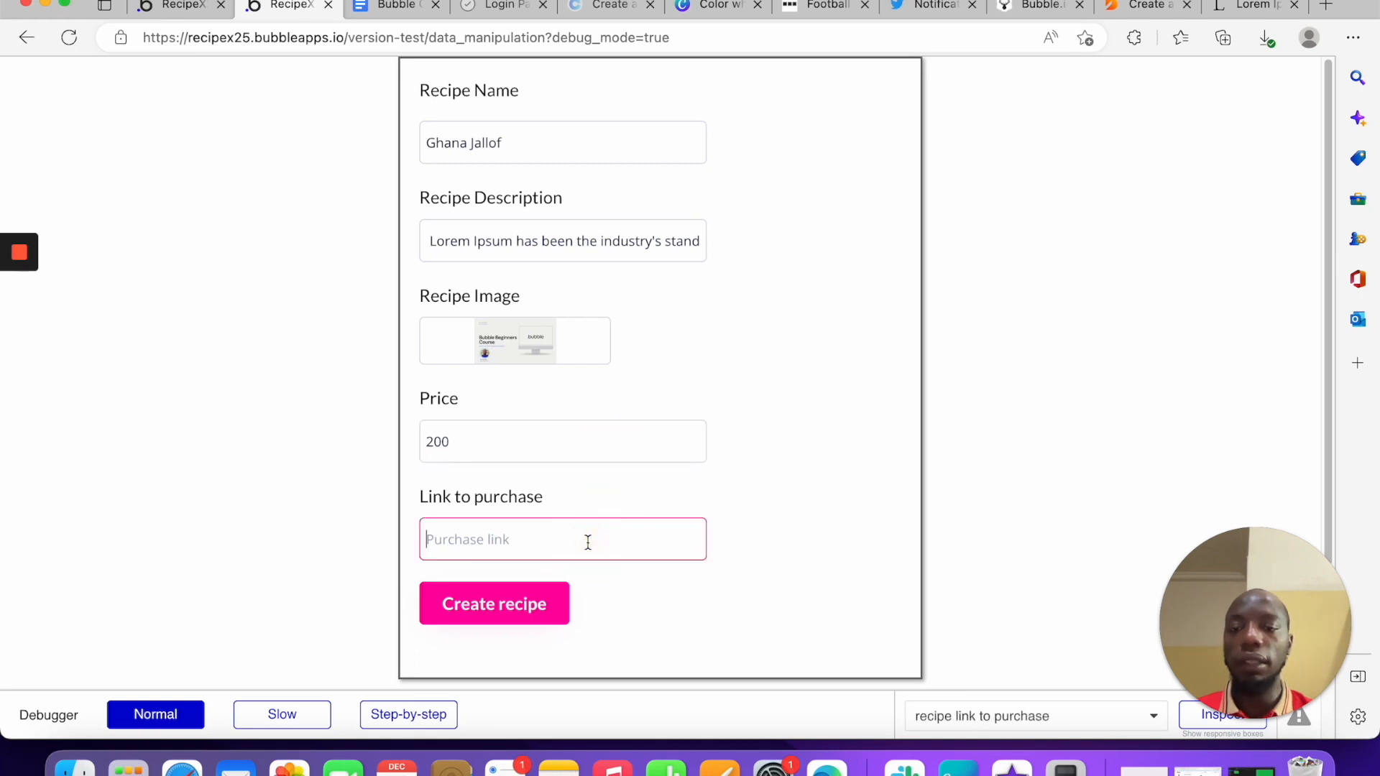
Return to the page design in the Bubble editor and set the purchase link input's content format to Text
{"action": "left_click", "coordinate": [194, 9]}
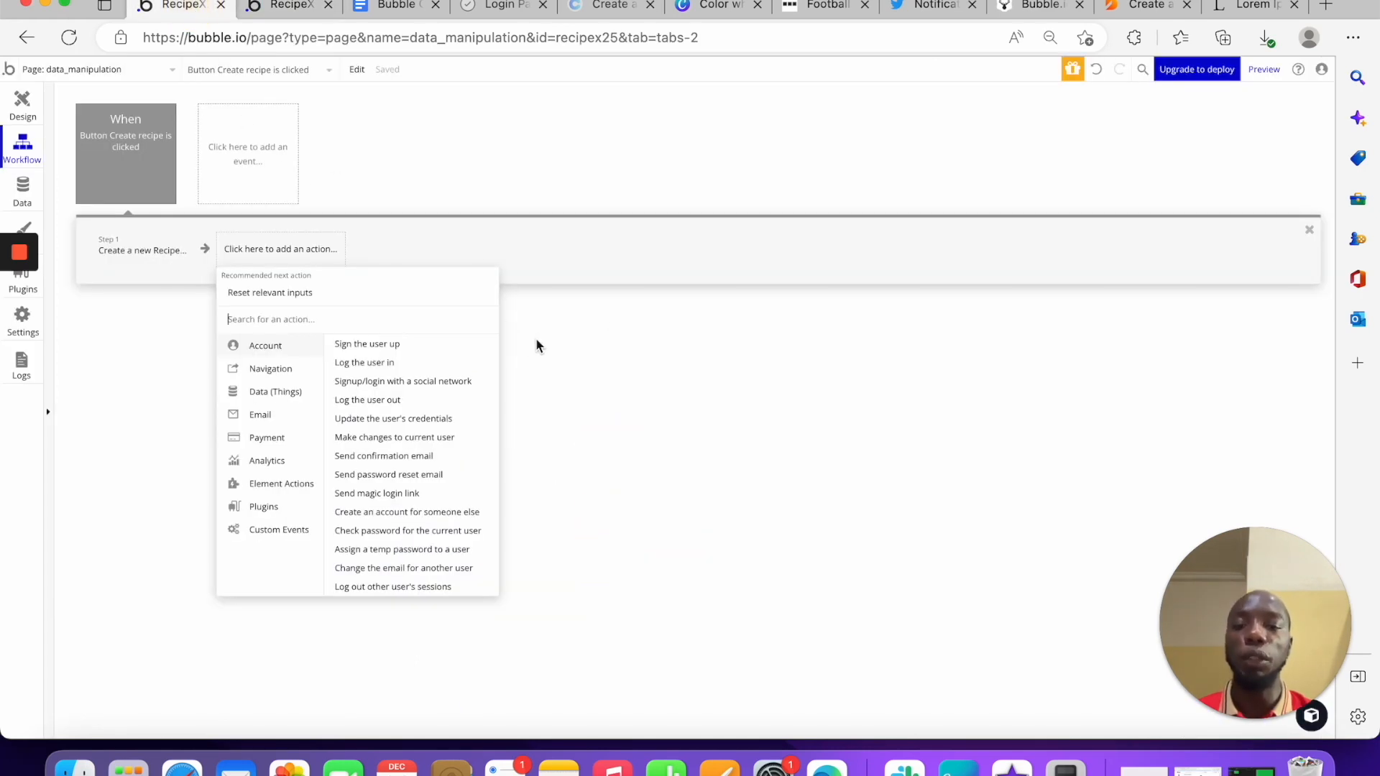
{"action": "left_click", "coordinate": [21, 115]}
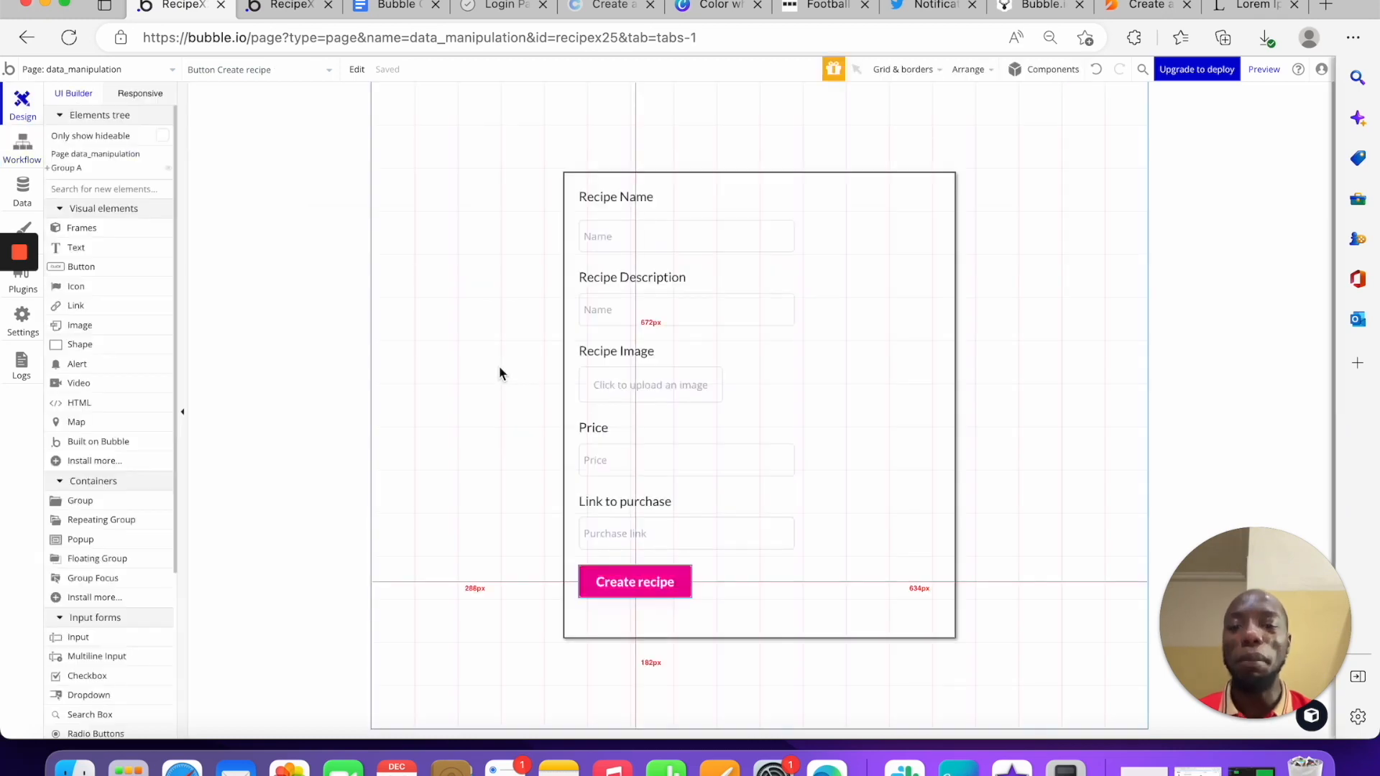
{"action": "double_click", "coordinate": [728, 530]}
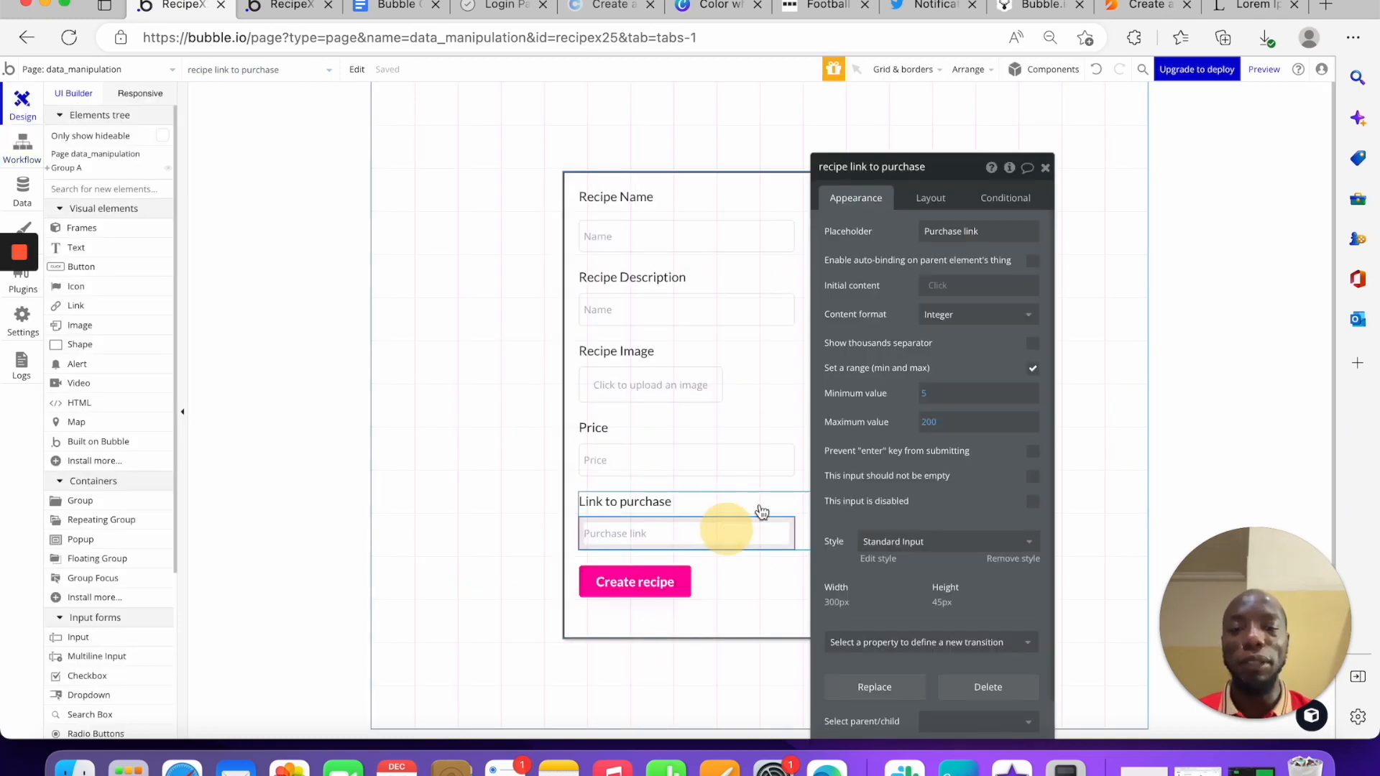
{"action": "left_click", "coordinate": [971, 315]}
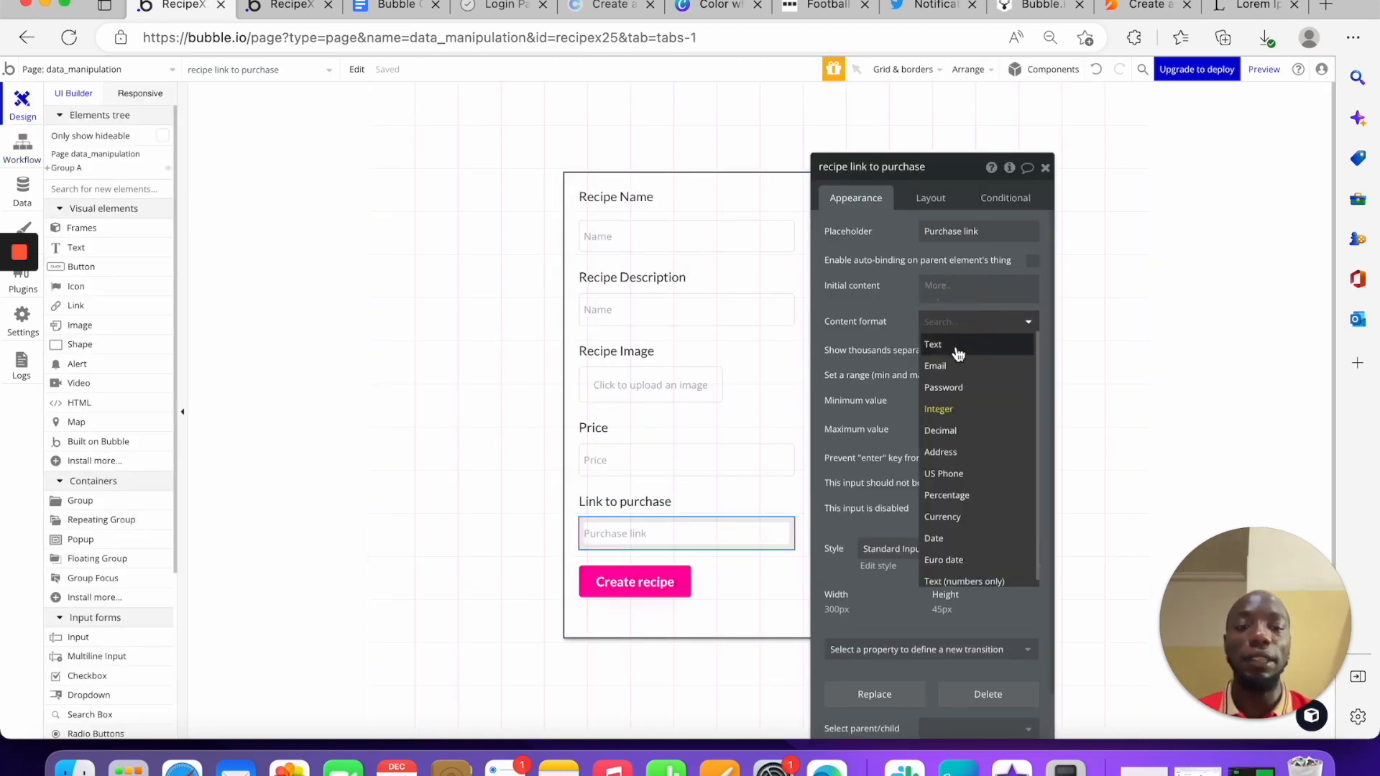
{"action": "left_click", "coordinate": [952, 345]}
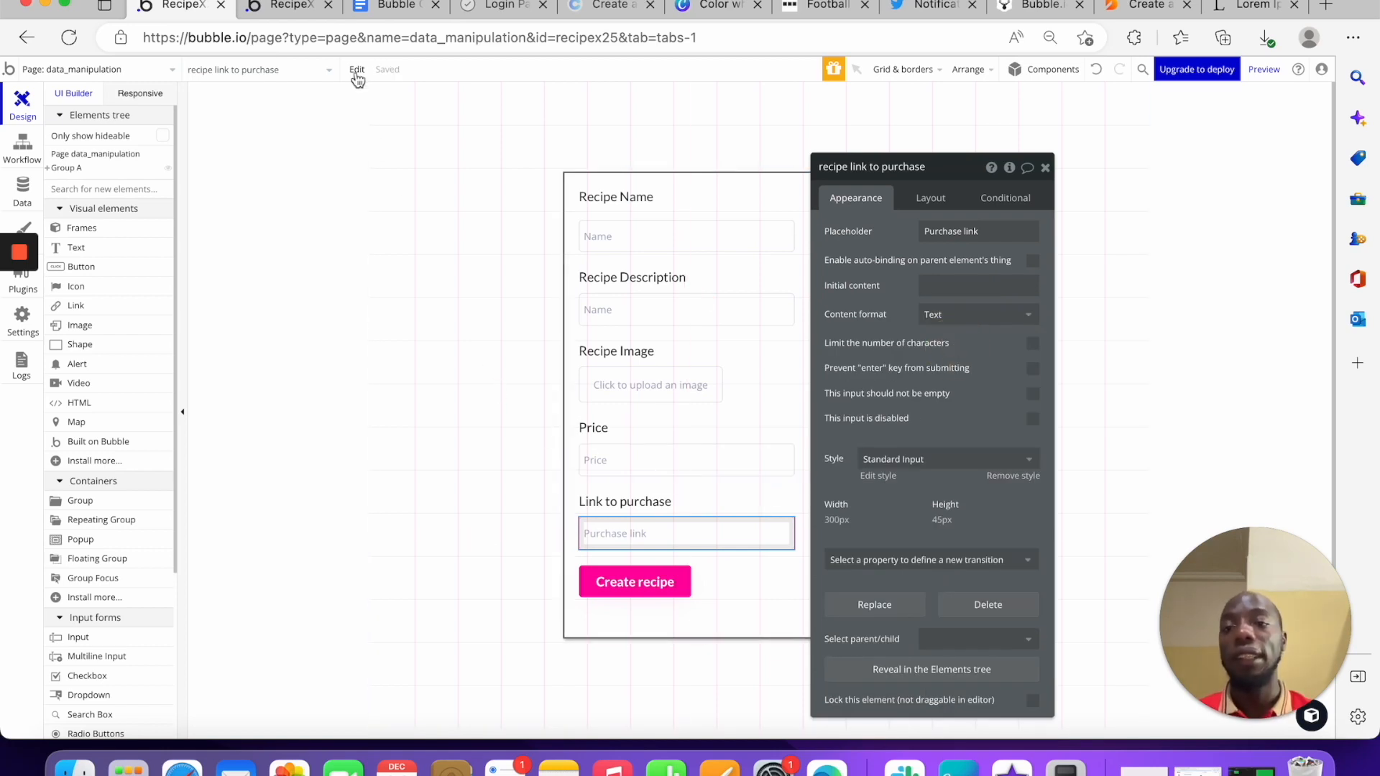
Reload the form preview and review the field assignments of the workflow's Create a new Recipe action in the editor
{"action": "left_click", "coordinate": [291, 6]}
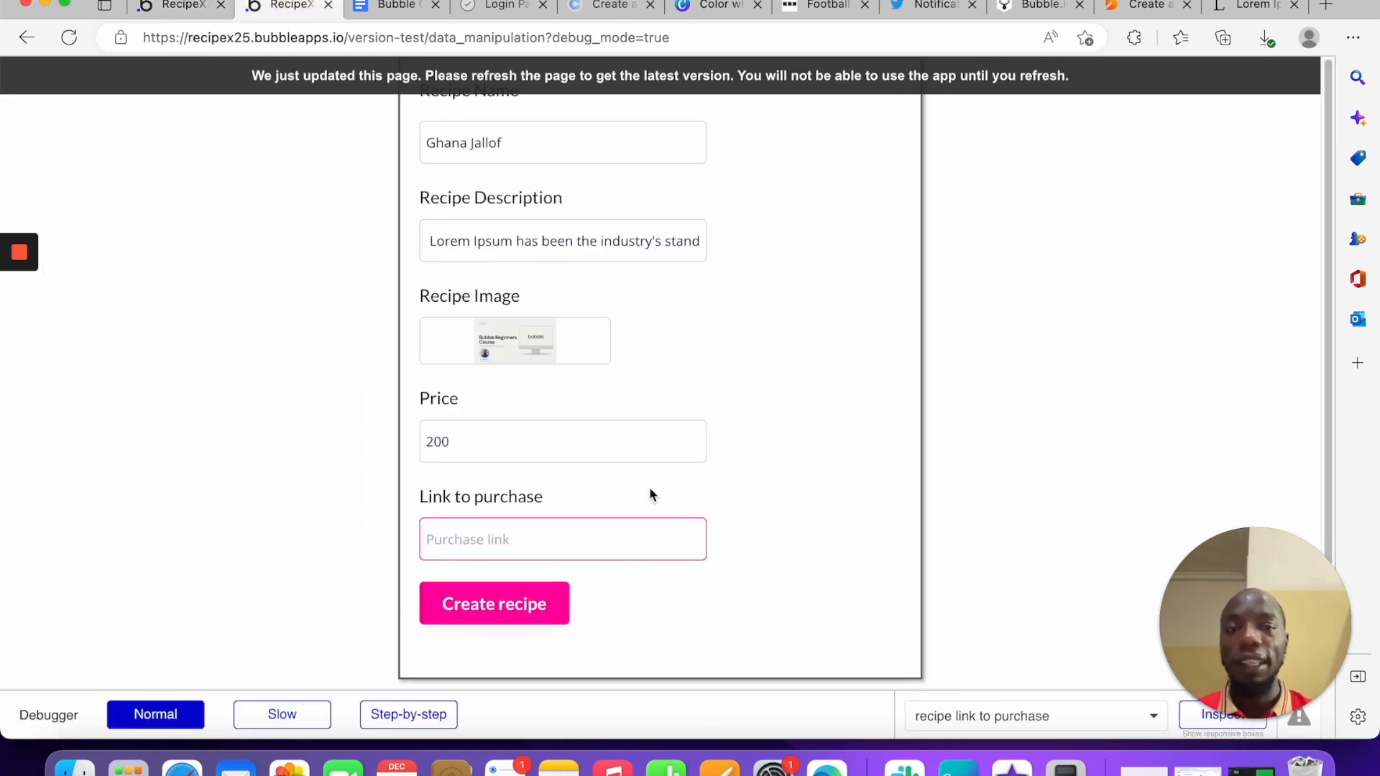
{"action": "left_click", "coordinate": [69, 37]}
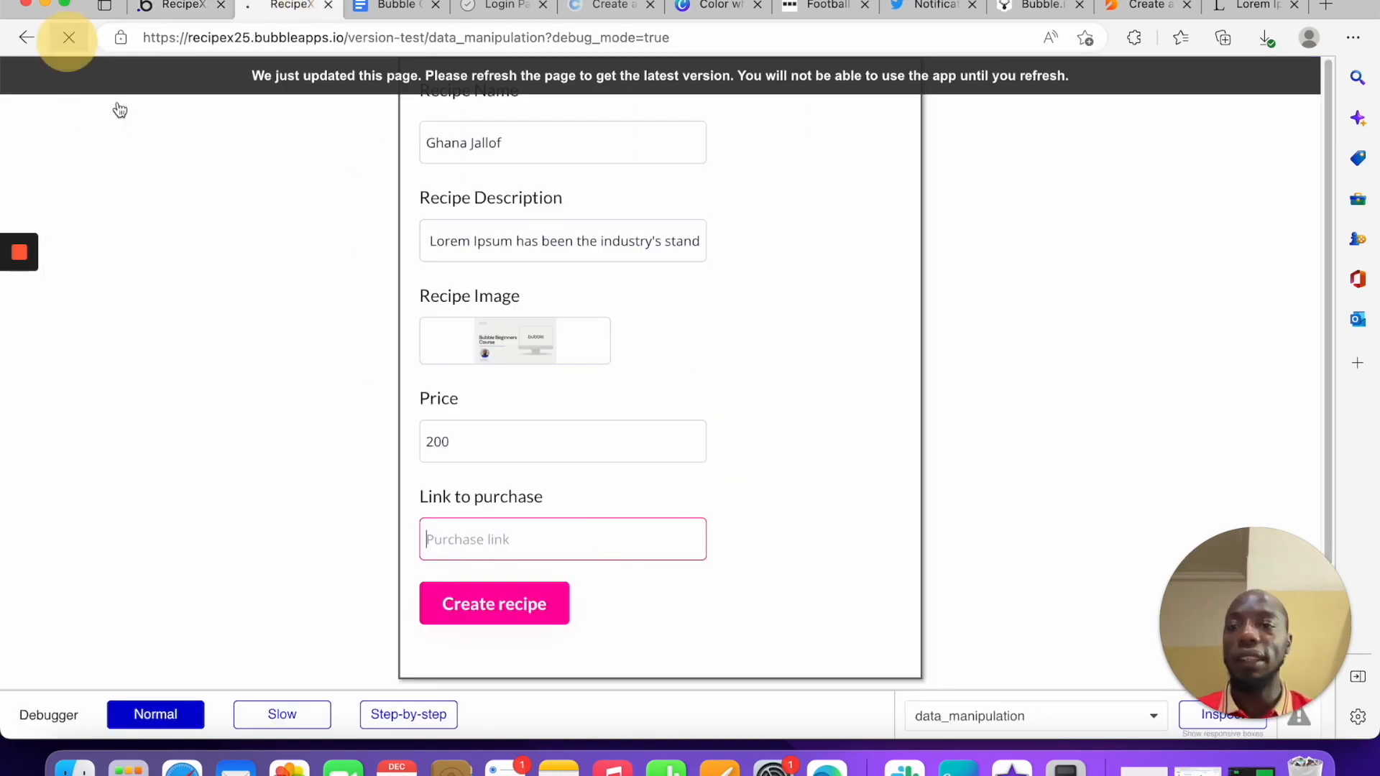
{"action": "left_click", "coordinate": [180, 8]}
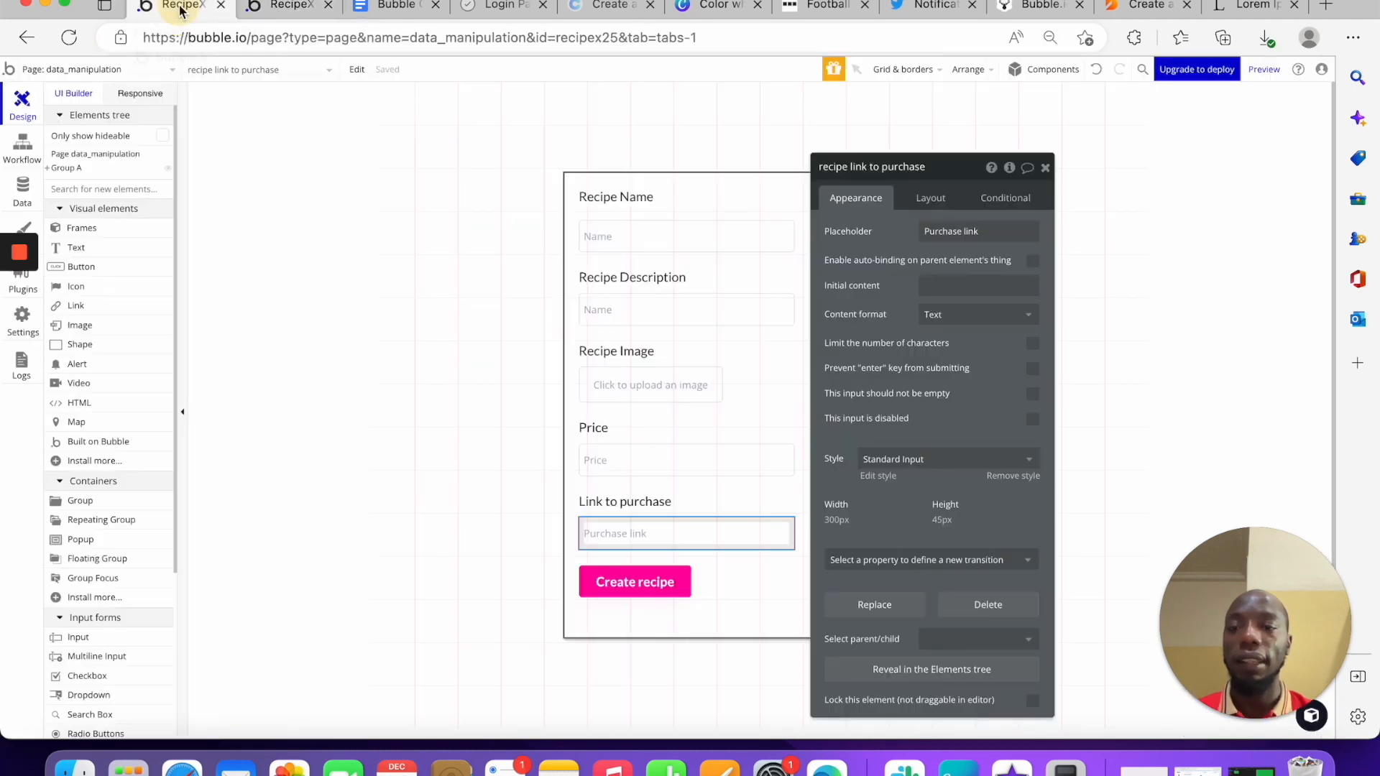
{"action": "left_click", "coordinate": [22, 147]}
{"action": "left_click", "coordinate": [160, 251]}
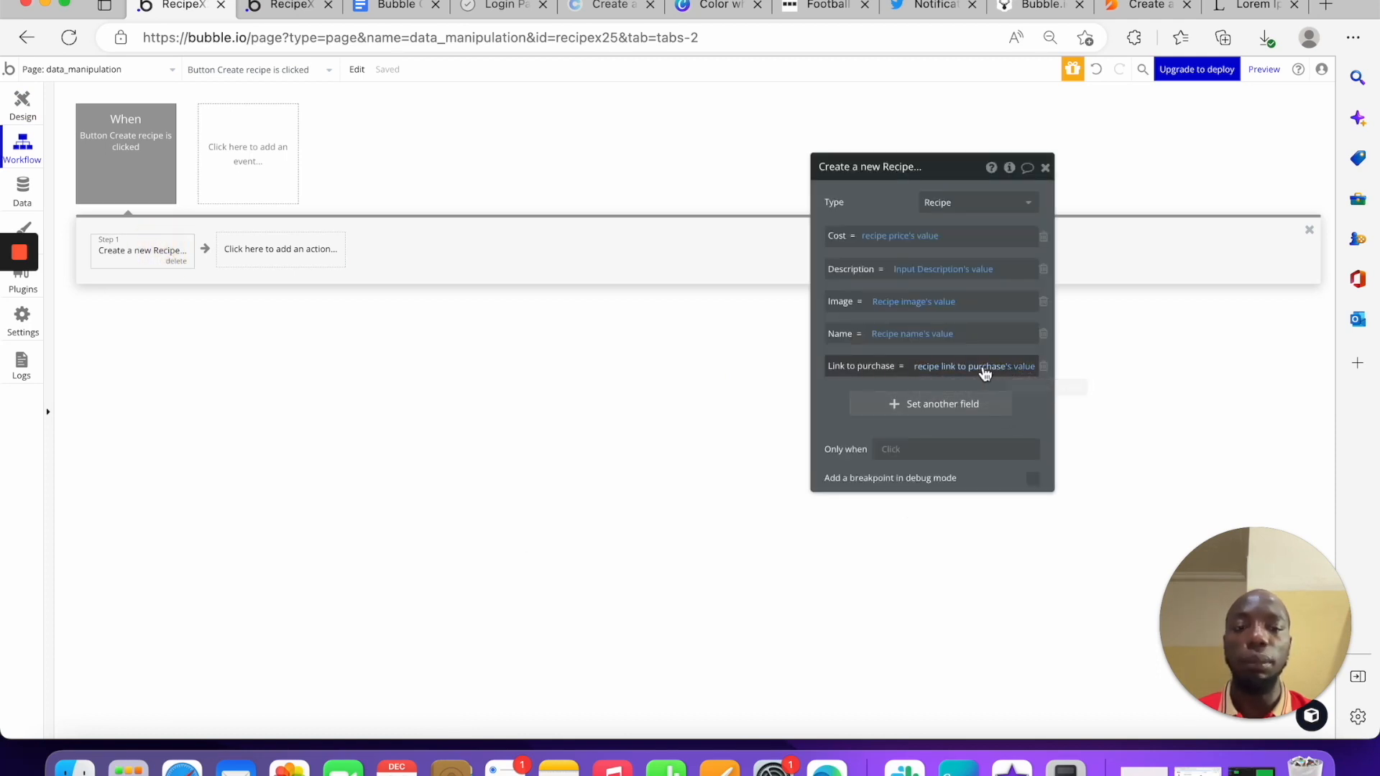
Return to the form preview and enter Ghana Jallof as the recipe name
{"action": "left_click", "coordinate": [283, 5]}
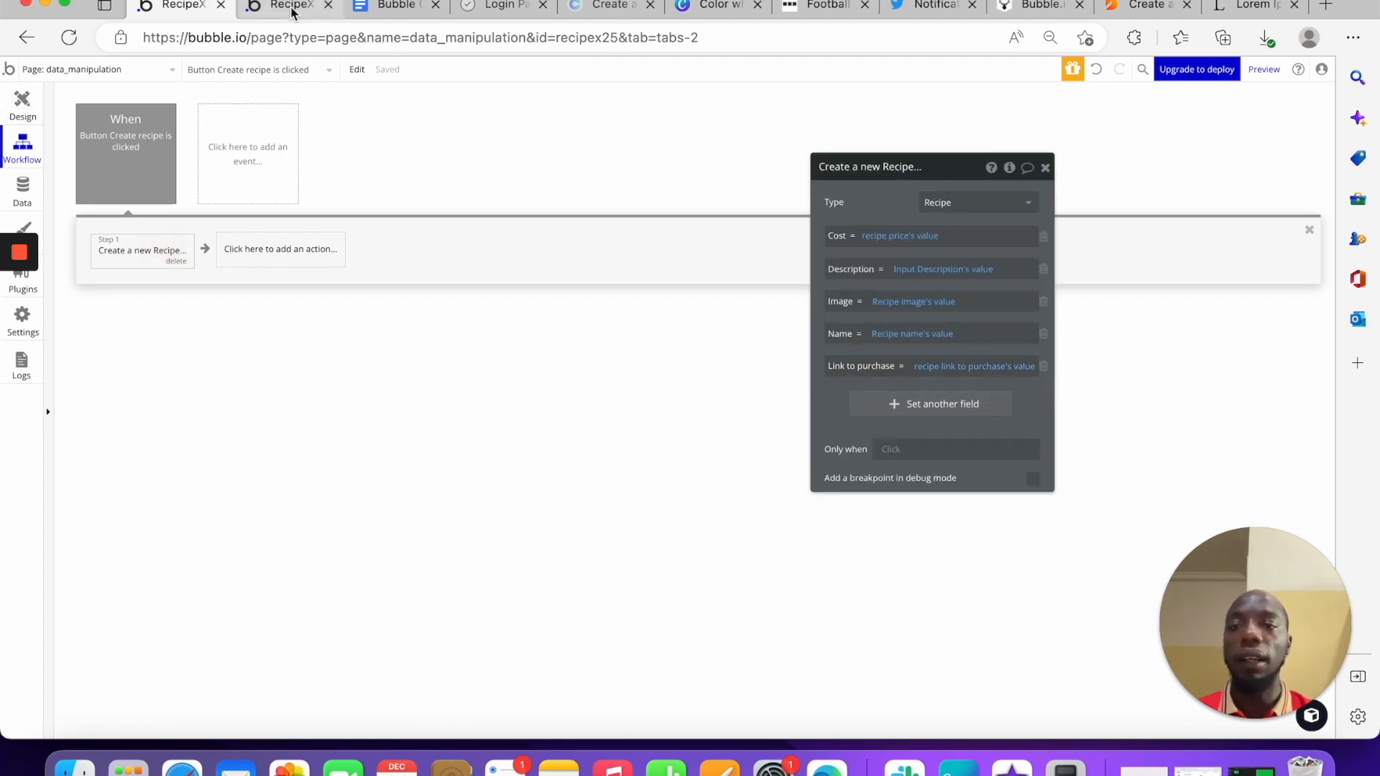
{"action": "left_click", "coordinate": [525, 141]}
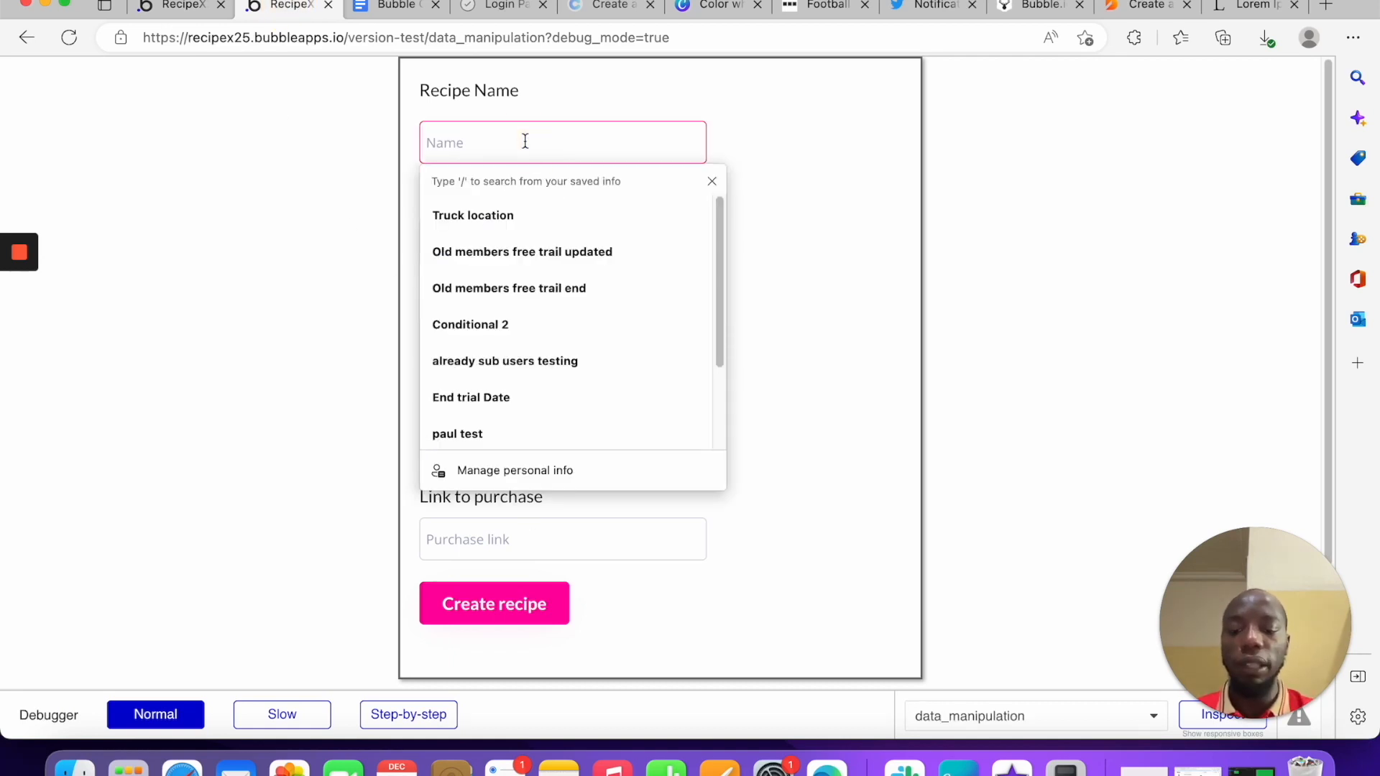
{"action": "type", "text": "c"}
{"action": "key", "text": "Escape"}
{"action": "type", "text": "Ghana Jallof"}
{"action": "key", "text": "Tab"}
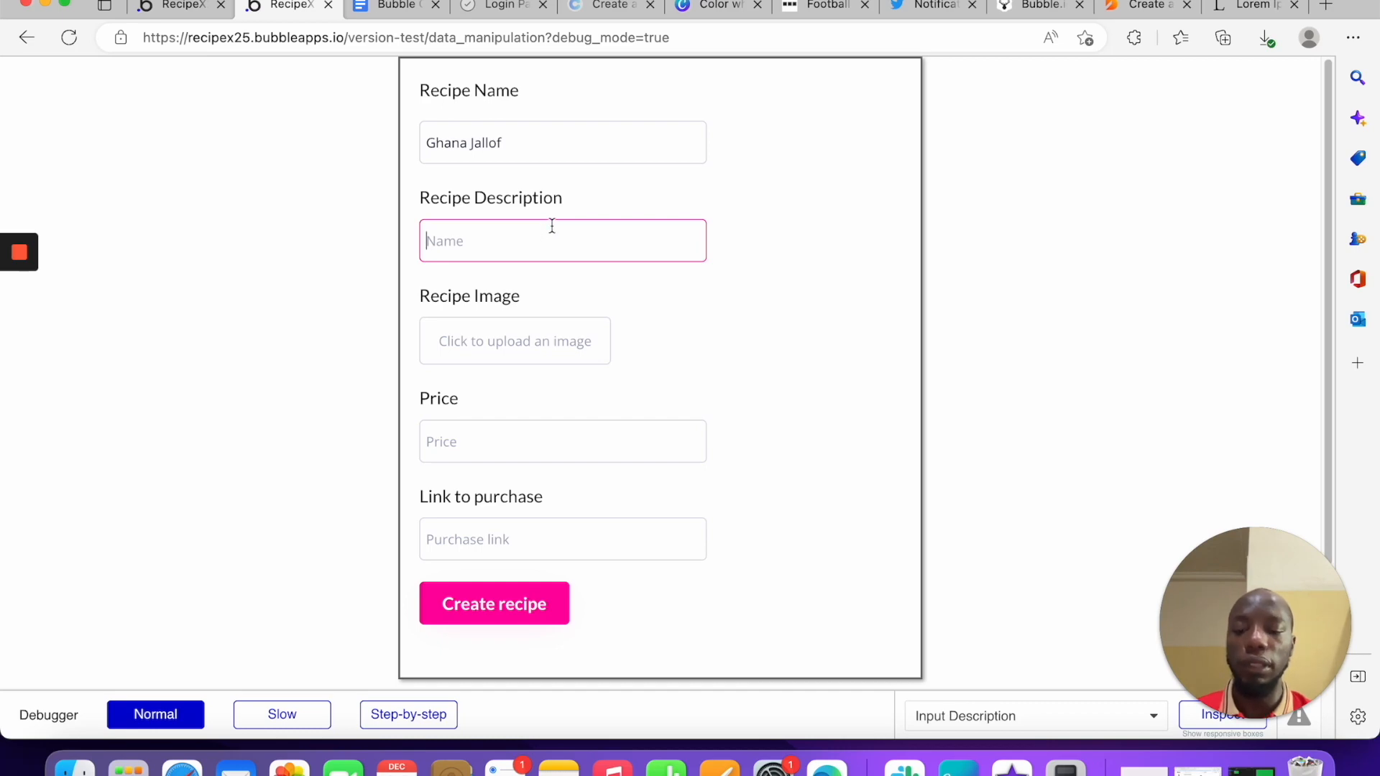
Try to bring the What is Lorem Ipsum? paragraph from the Lorem Ipsum page into the Recipe Description input
{"action": "left_click", "coordinate": [1254, 5]}
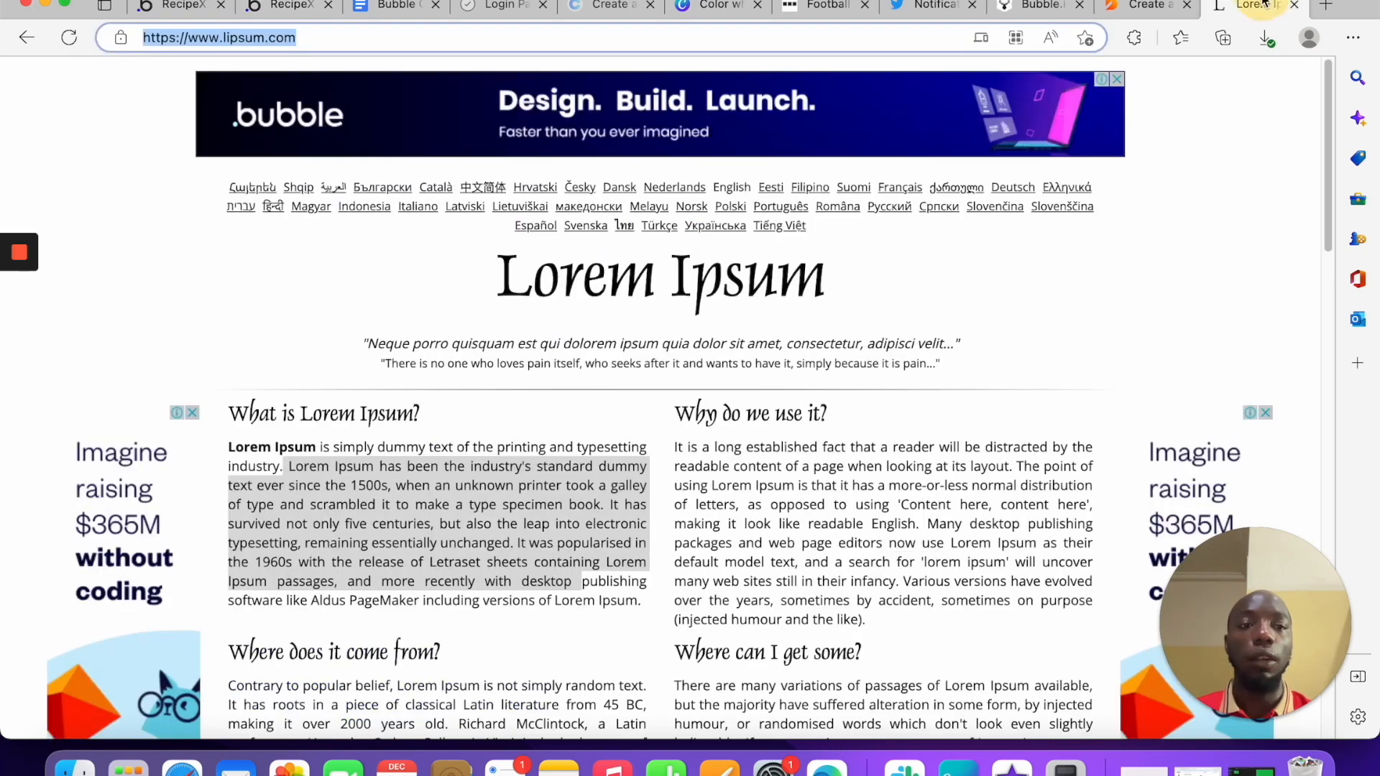
{"action": "triple_click", "coordinate": [465, 475]}
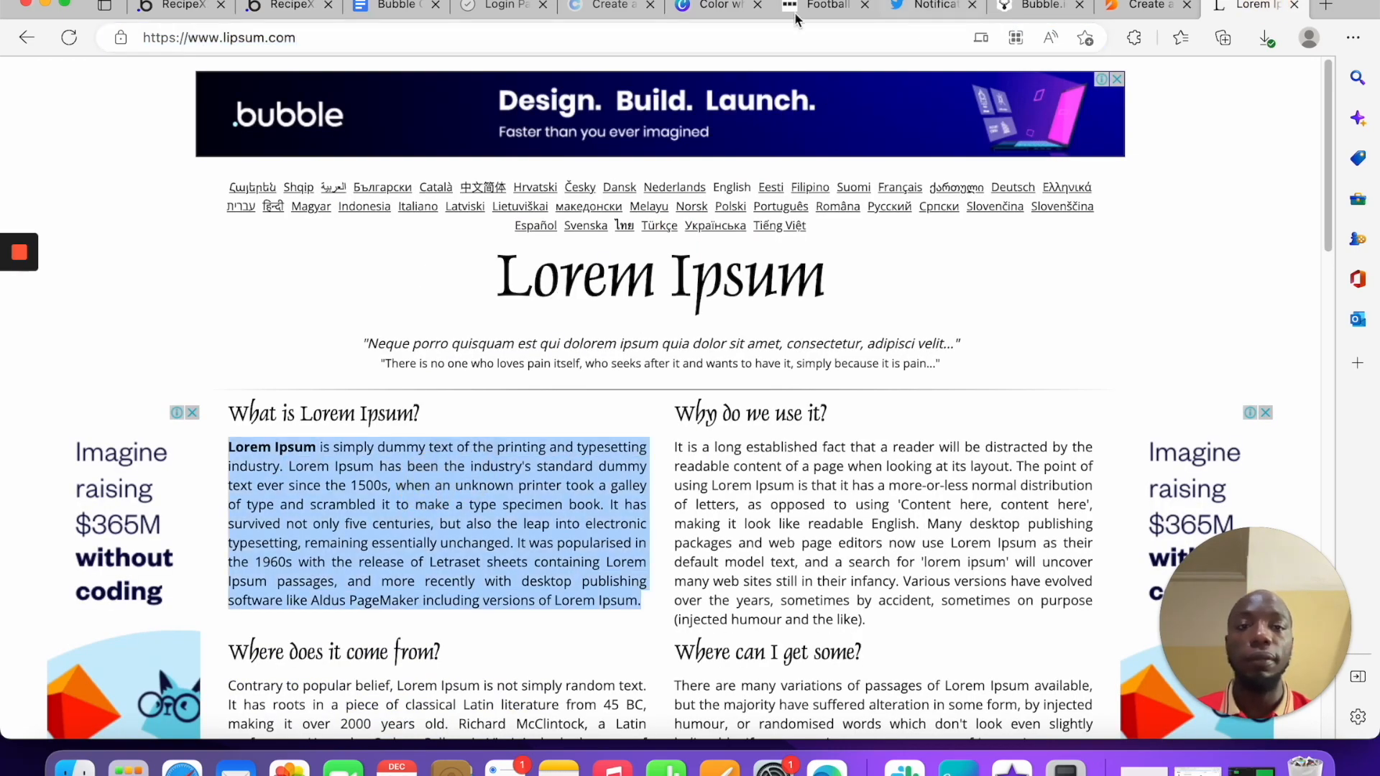
{"action": "left_click", "coordinate": [284, 6]}
{"action": "key", "text": "super+v"}
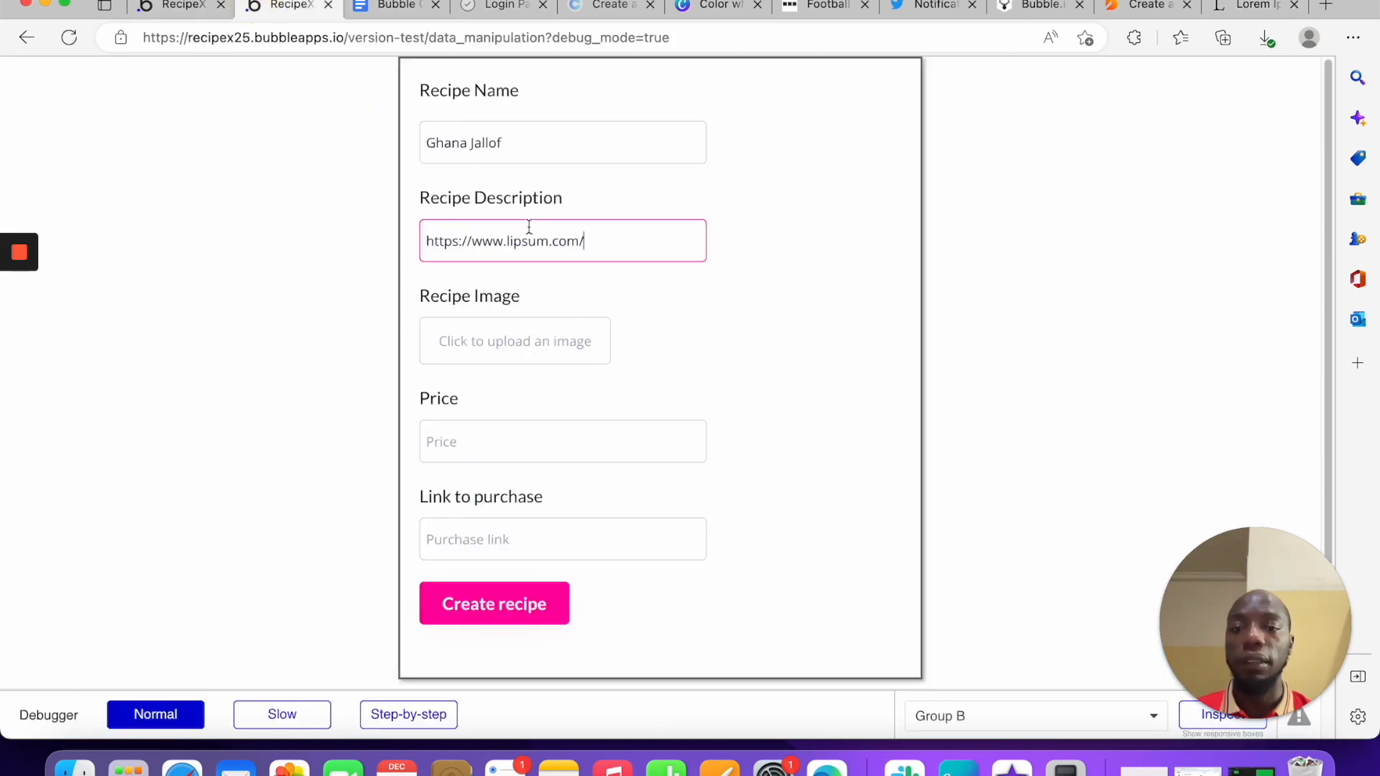
{"action": "left_click_drag", "start_coordinate": [613, 246], "coordinate": [277, 242]}
{"action": "key", "text": "super+c"}
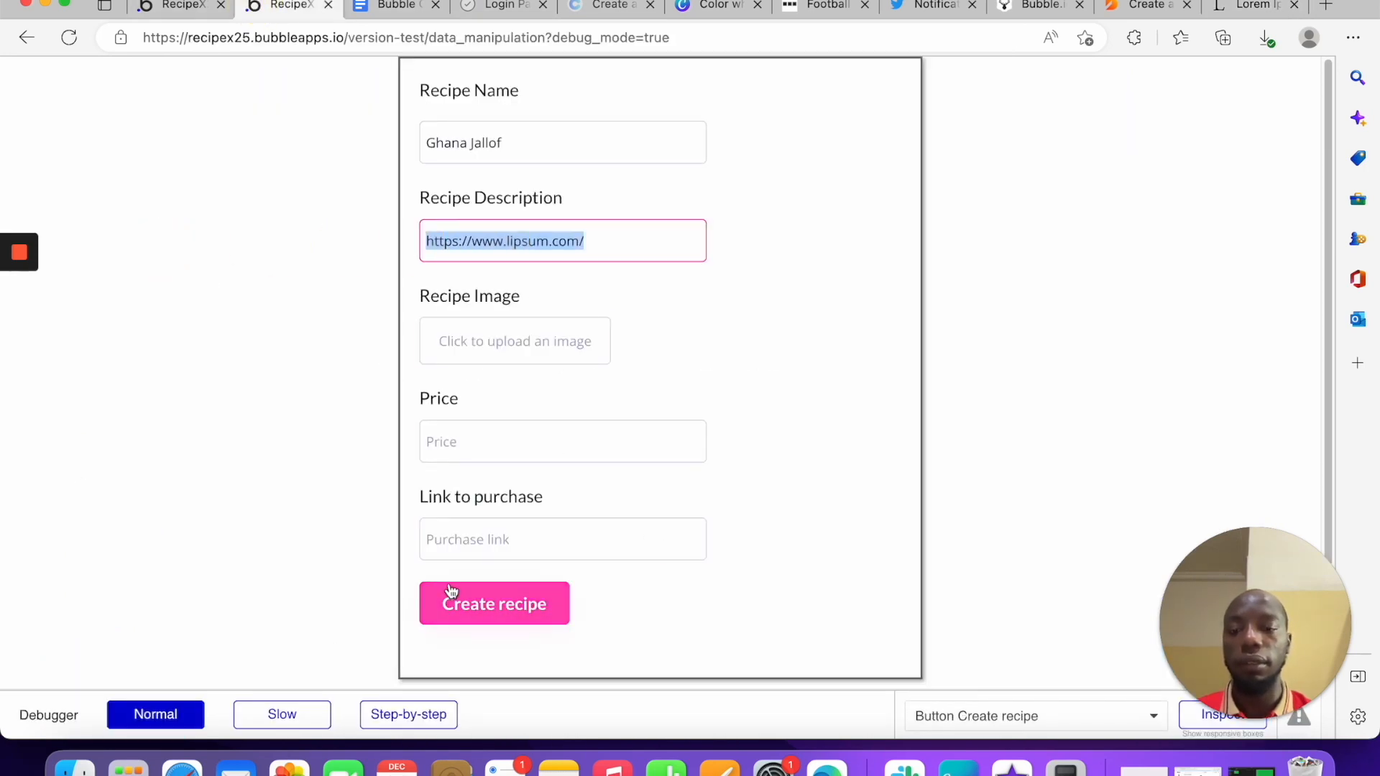
{"action": "left_click", "coordinate": [456, 552]}
{"action": "key", "text": "super+v"}
Replace the recipe description with the Lorem Ipsum page's passage starting "been the industry's standard dummy text"
{"action": "left_click", "coordinate": [1240, 7]}
{"action": "left_click_drag", "start_coordinate": [407, 467], "coordinate": [573, 519]}
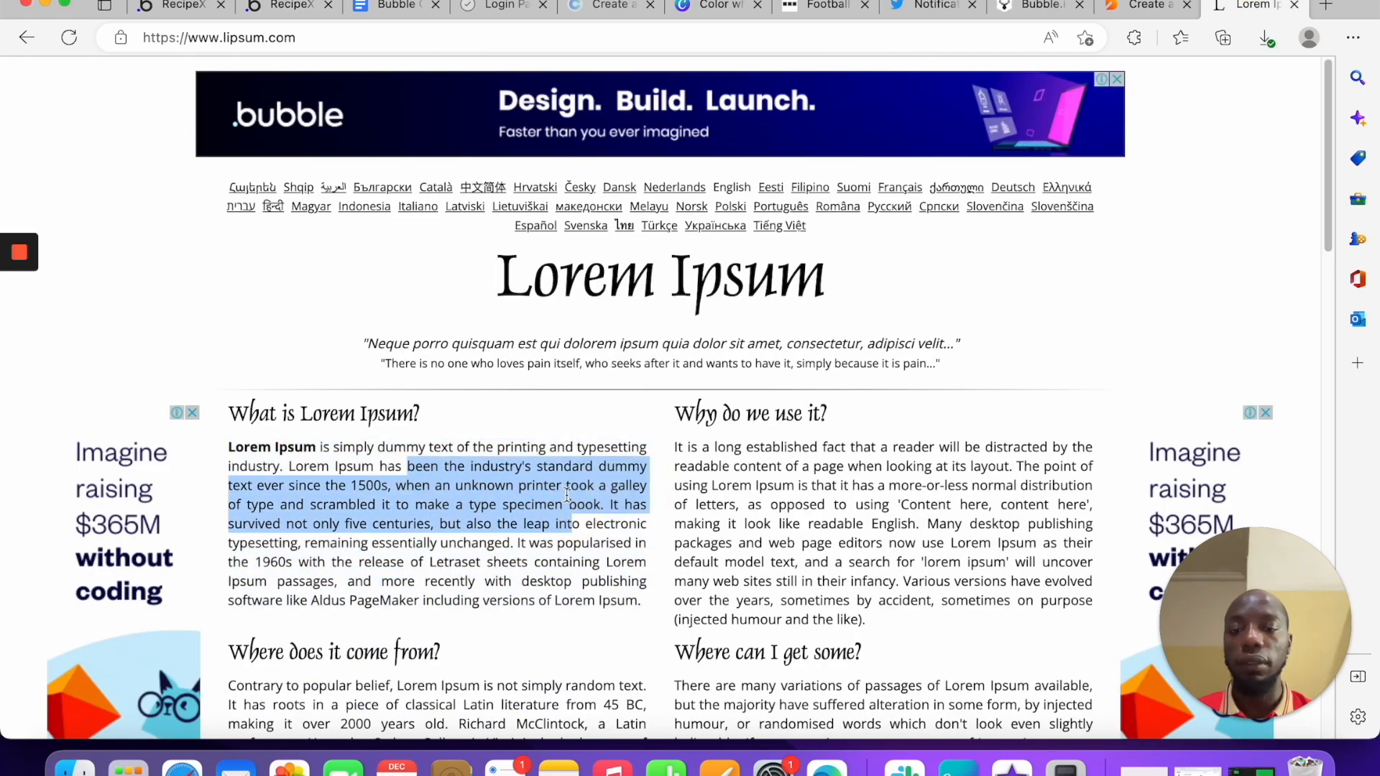
{"action": "right_click", "coordinate": [572, 518]}
{"action": "left_click", "coordinate": [612, 283]}
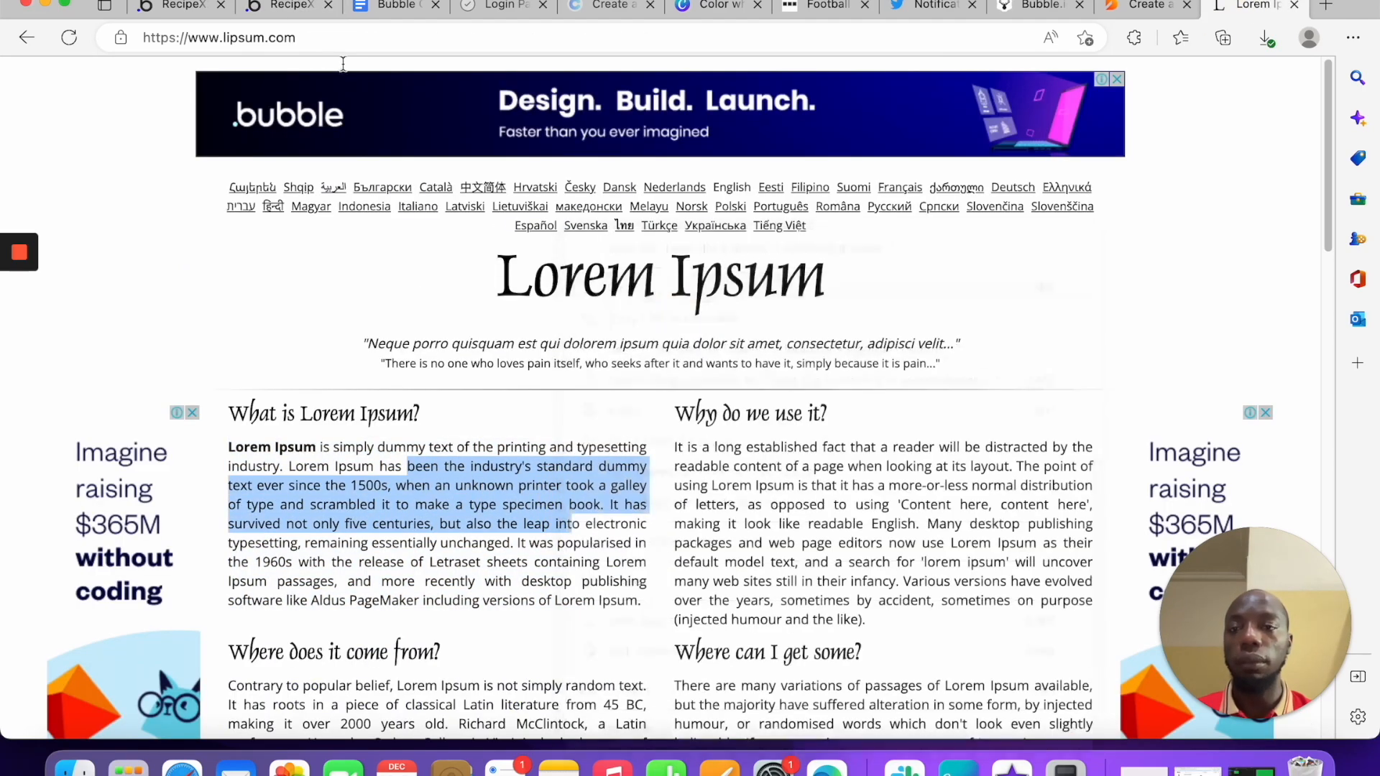
{"action": "left_click", "coordinate": [293, 15]}
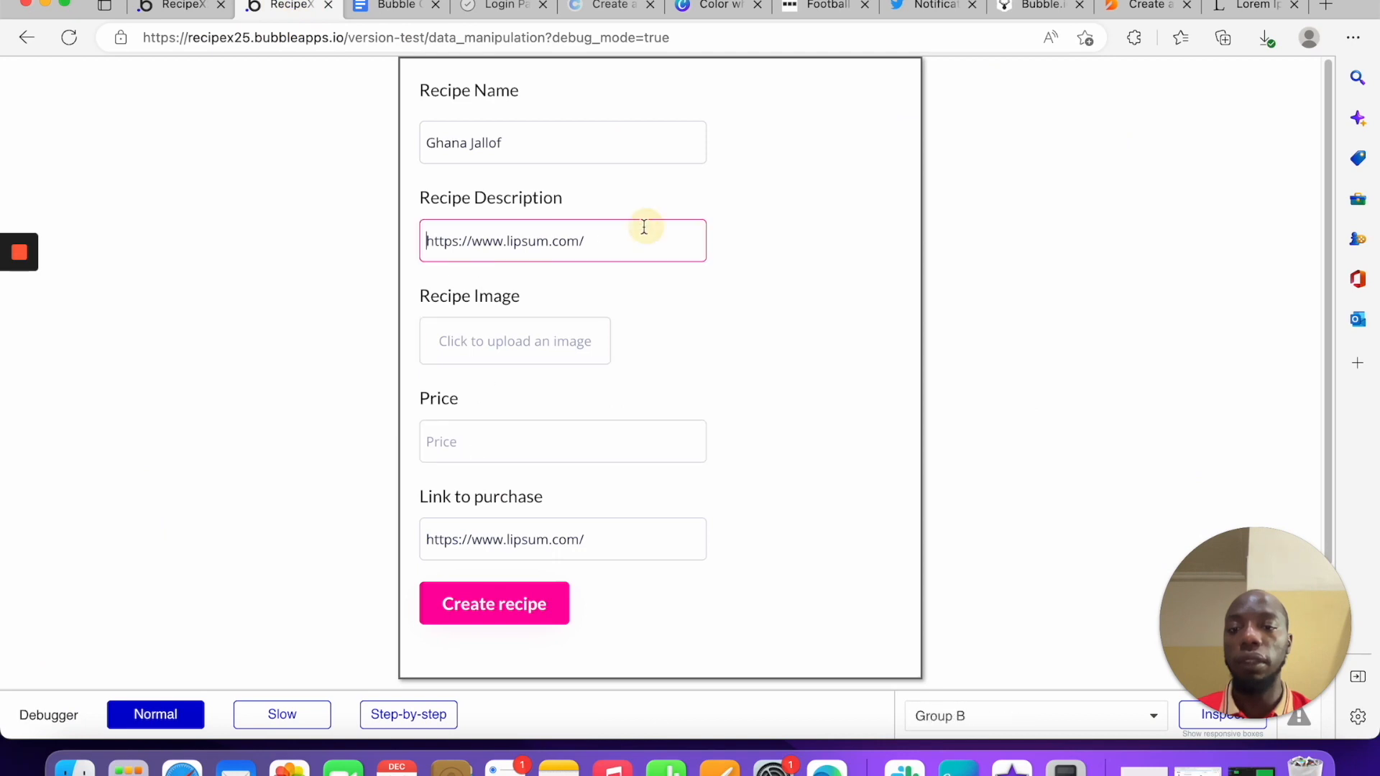
{"action": "left_click_drag", "start_coordinate": [640, 230], "coordinate": [422, 271]}
{"action": "key", "text": "super+v"}
Upload "Bubble beginners course .png" from Downloads as the recipe image
{"action": "left_click", "coordinate": [532, 343]}
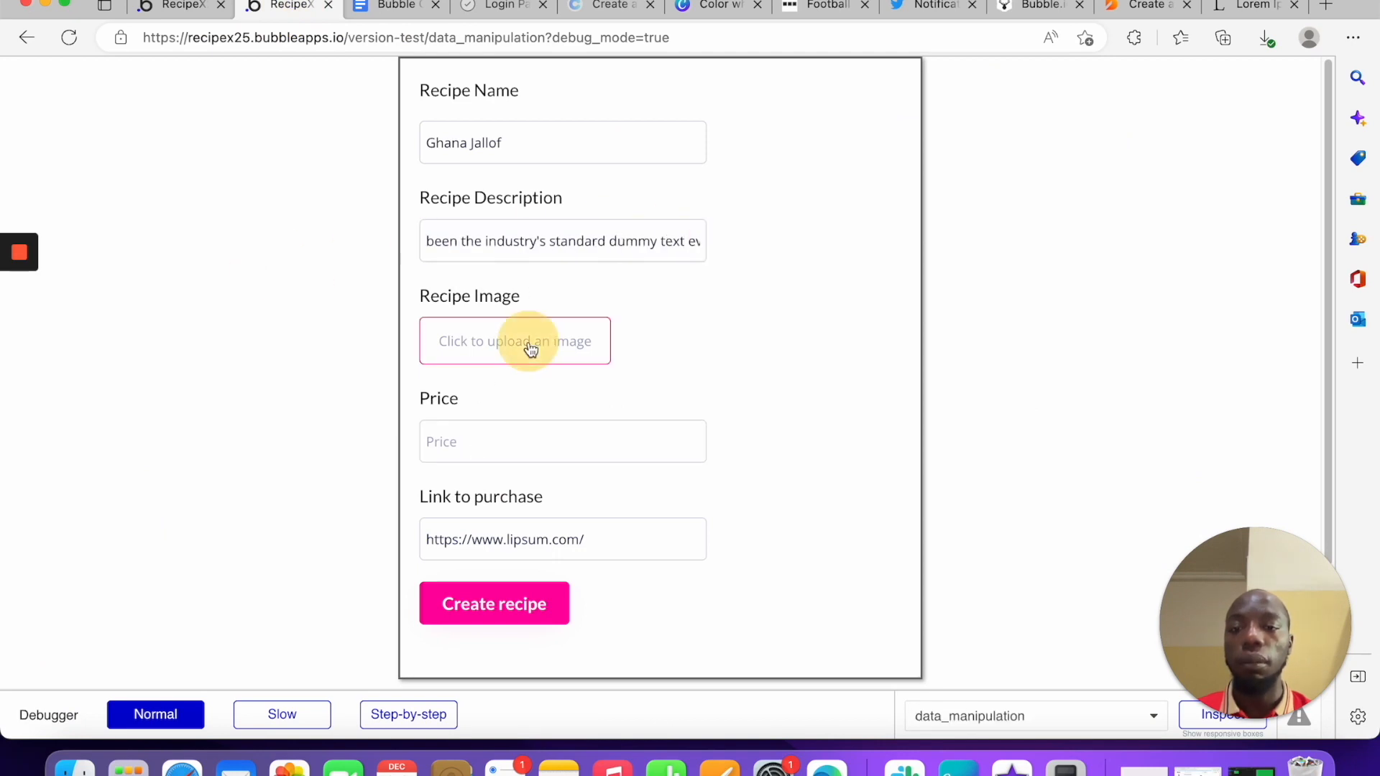
{"action": "left_click", "coordinate": [571, 268]}
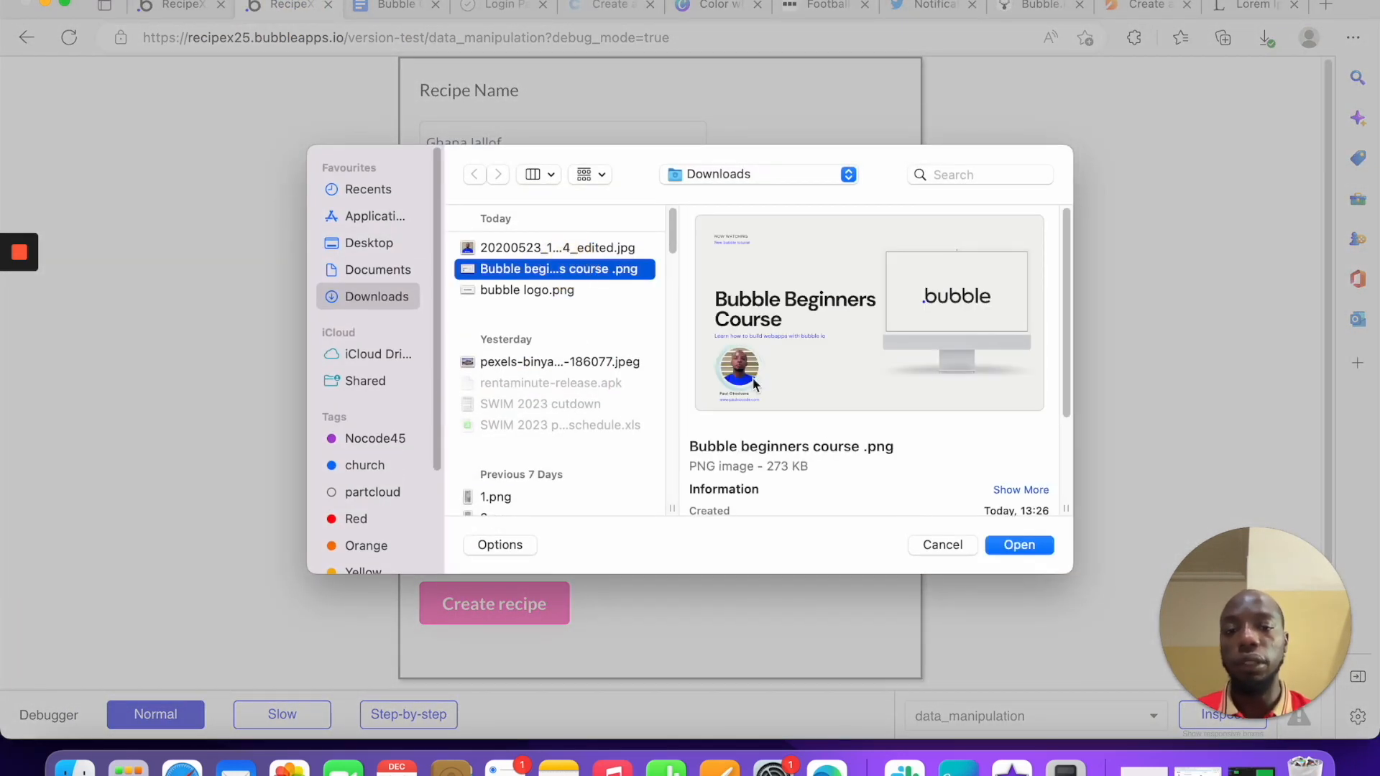
{"action": "left_click", "coordinate": [1017, 547]}
Enter 300 as the recipe price and submit the form with Create recipe
{"action": "left_click", "coordinate": [469, 424]}
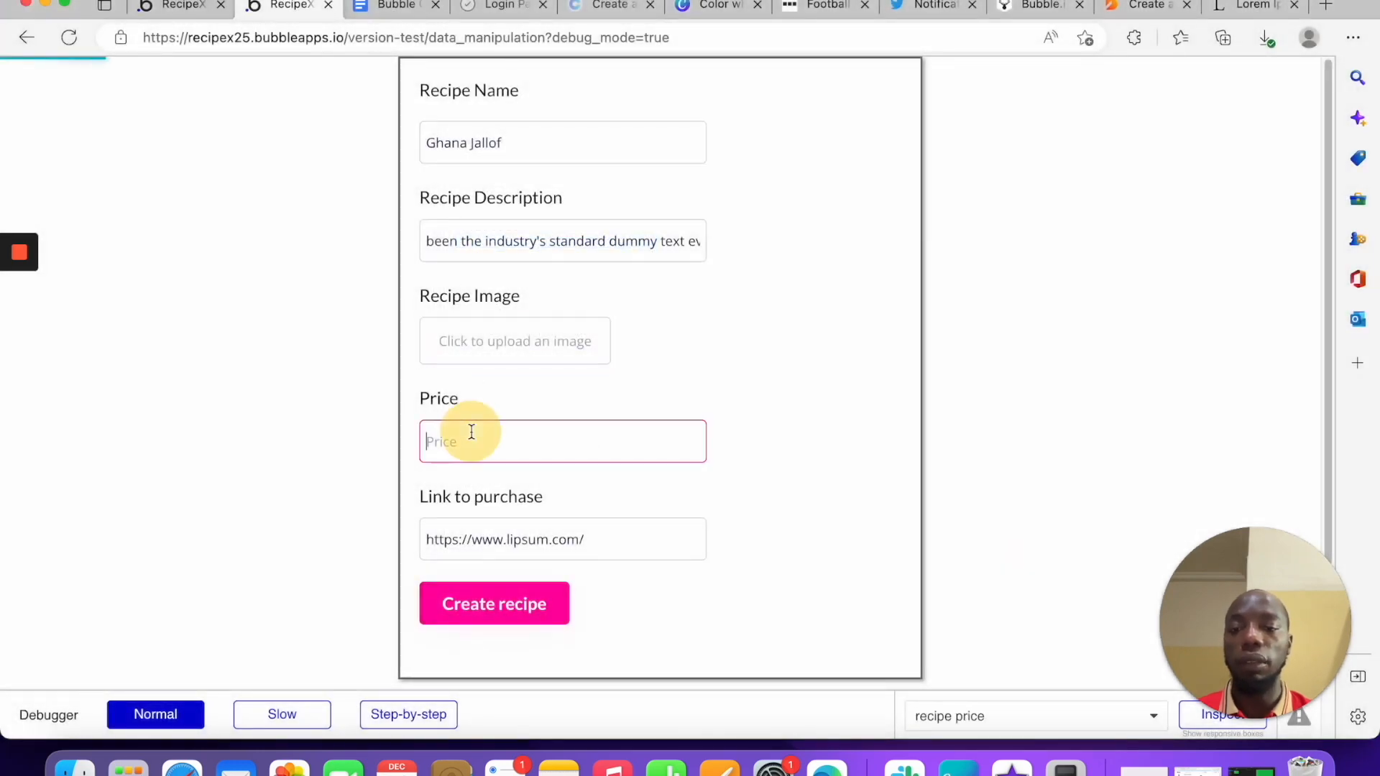
{"action": "type", "text": "300"}
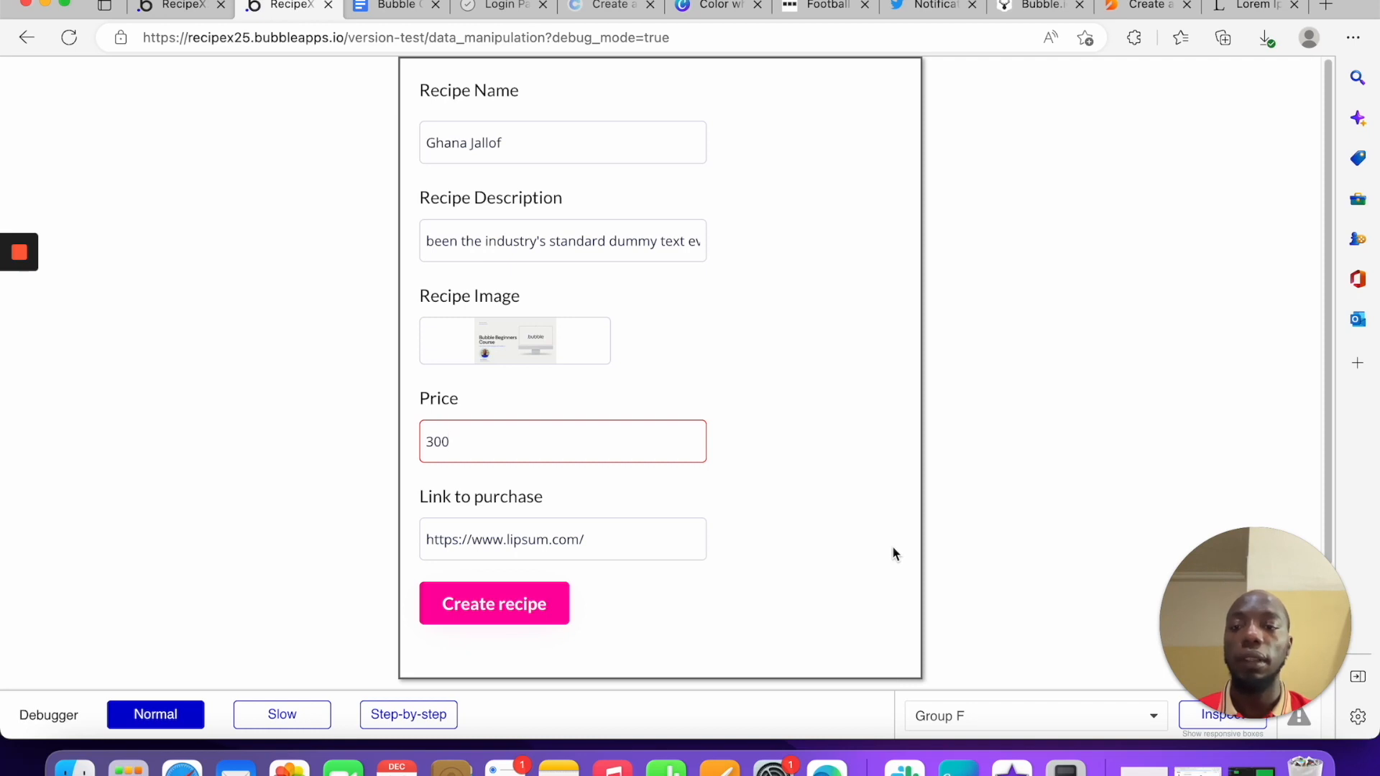
{"action": "left_click", "coordinate": [757, 399]}
{"action": "left_click", "coordinate": [457, 596]}
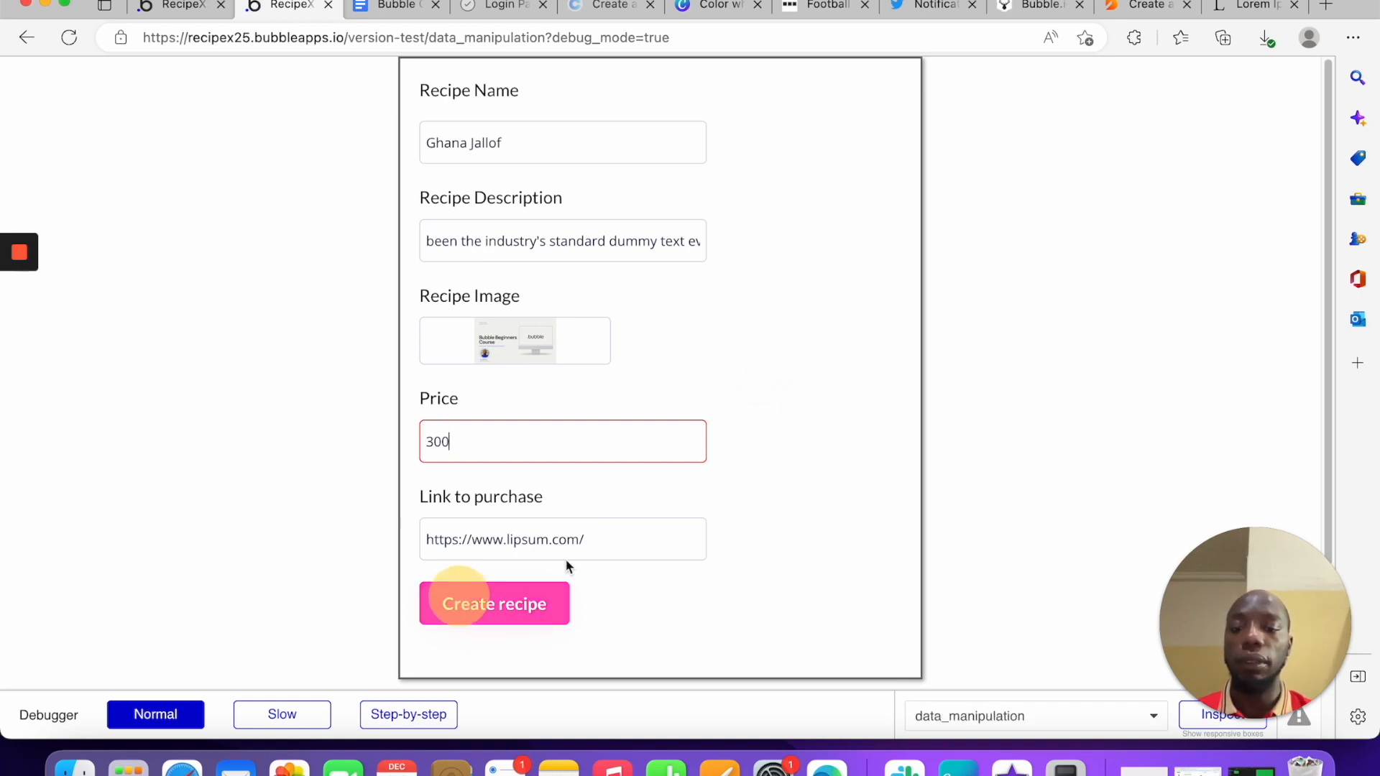
Open the app data in the Bubble editor and check the All Recipes entries for the submitted recipe
{"action": "left_click", "coordinate": [191, 4]}
{"action": "left_click", "coordinate": [11, 187]}
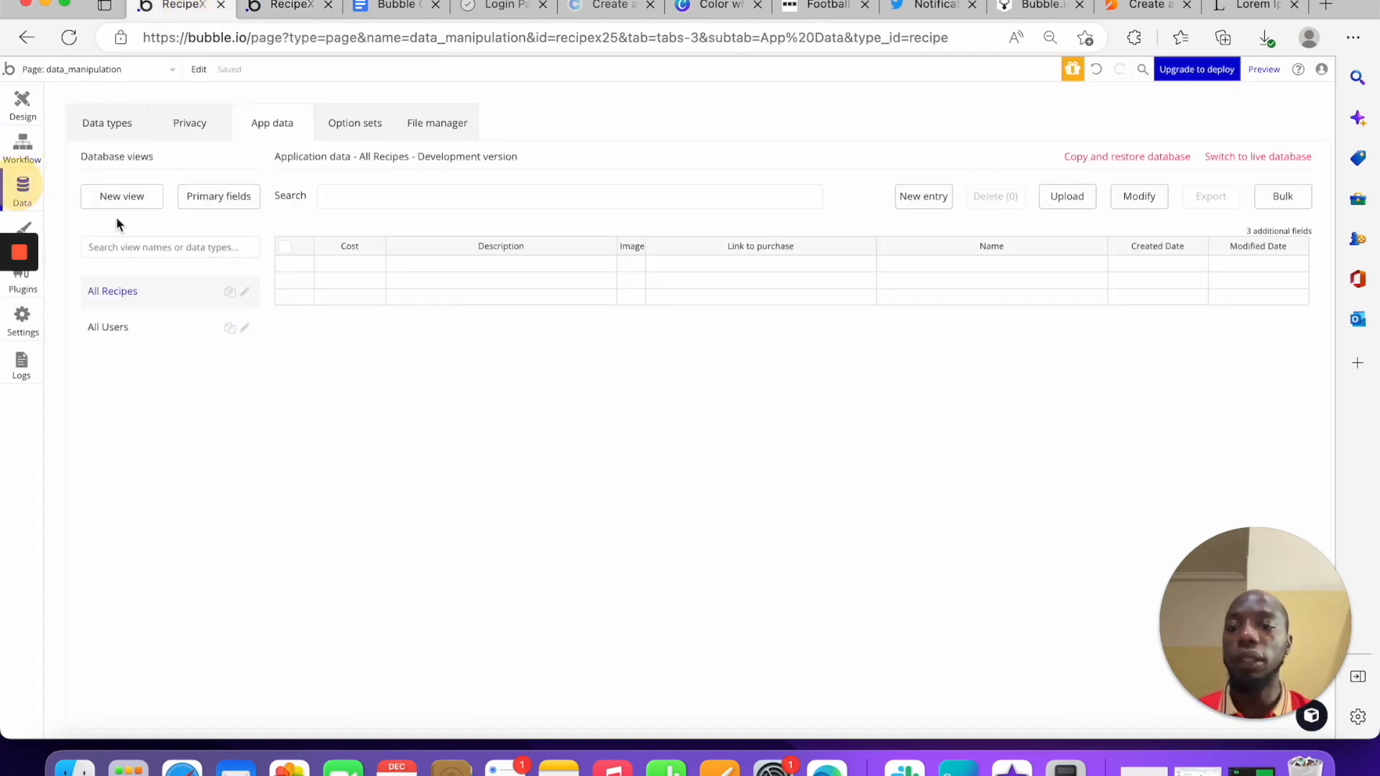
{"action": "left_click", "coordinate": [141, 329]}
{"action": "left_click", "coordinate": [156, 301]}
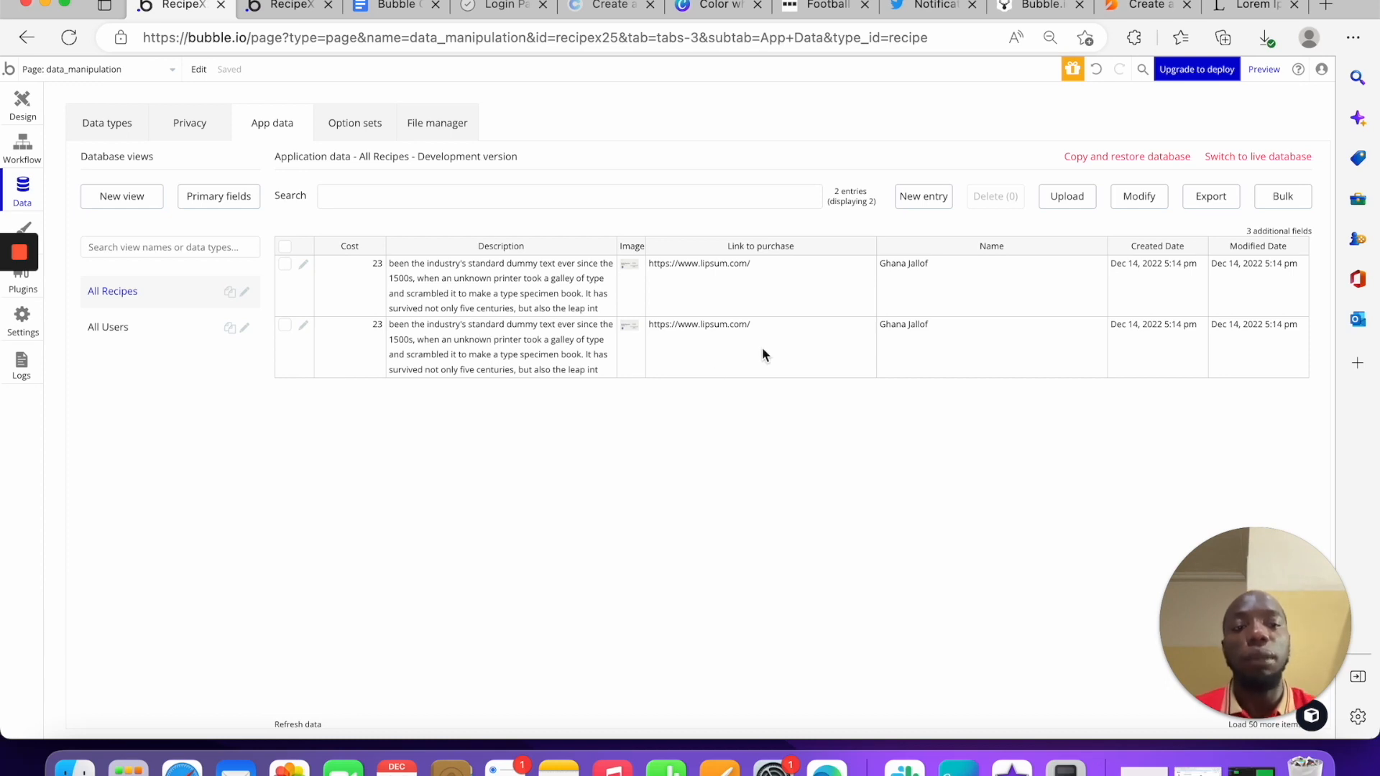
Submit the filled-in form again from the preview and check the recipe entries in the app data
{"action": "left_click", "coordinate": [269, 8]}
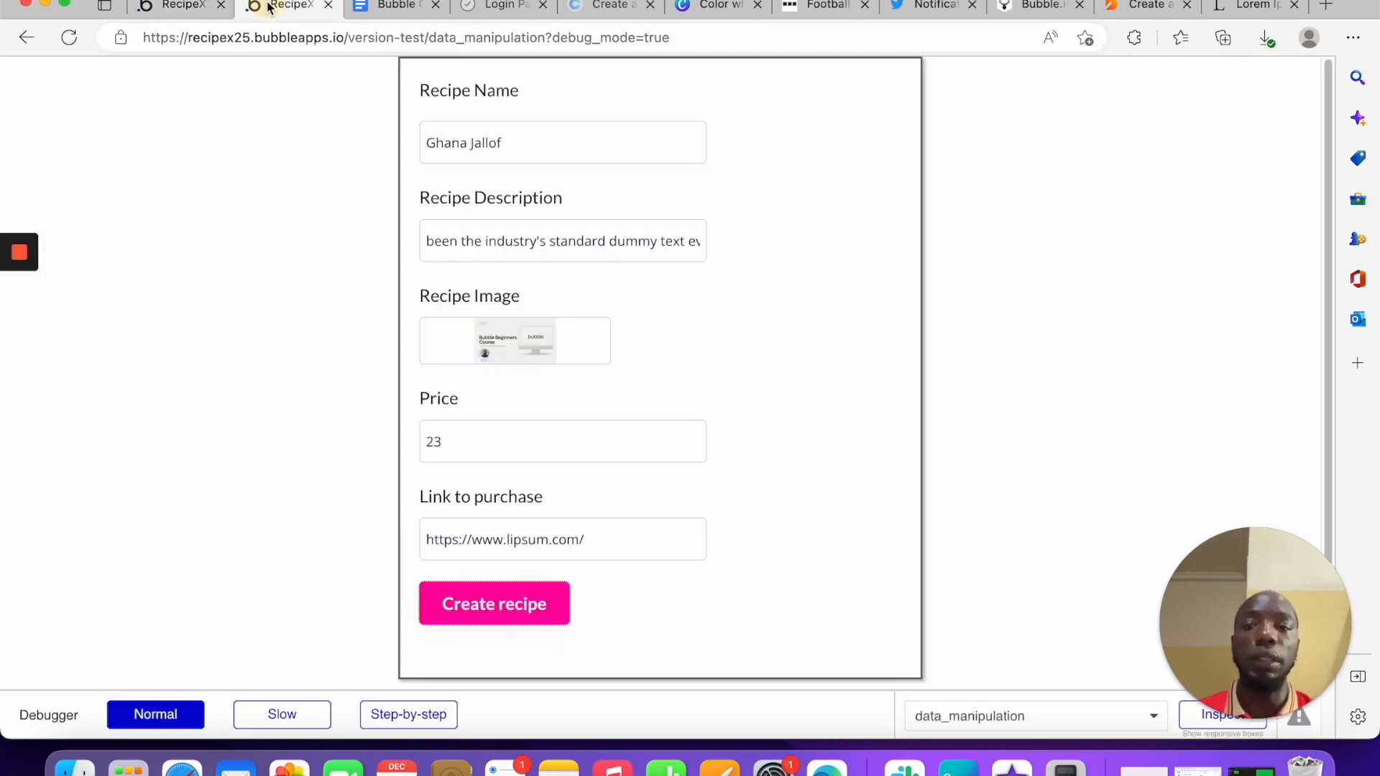
{"action": "left_click", "coordinate": [506, 614]}
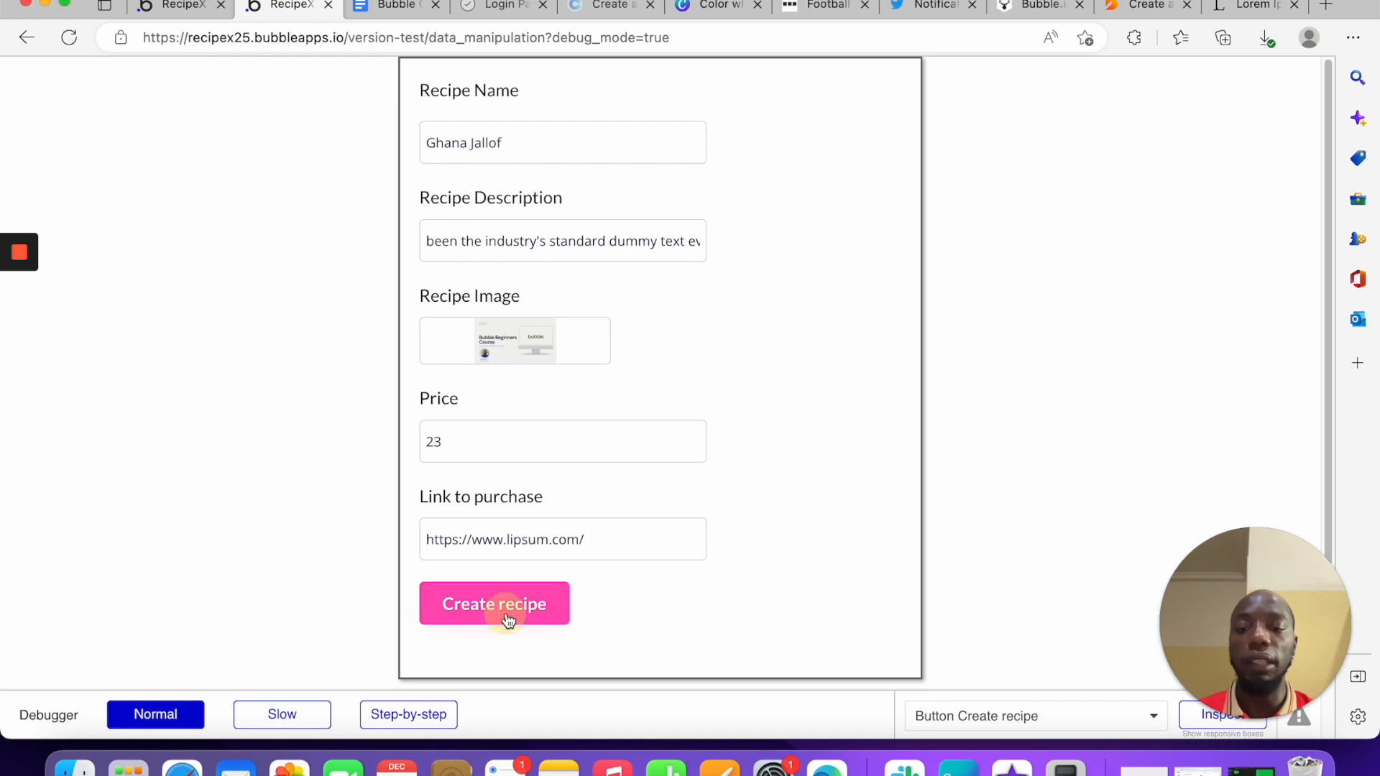
{"action": "left_click", "coordinate": [176, 6]}
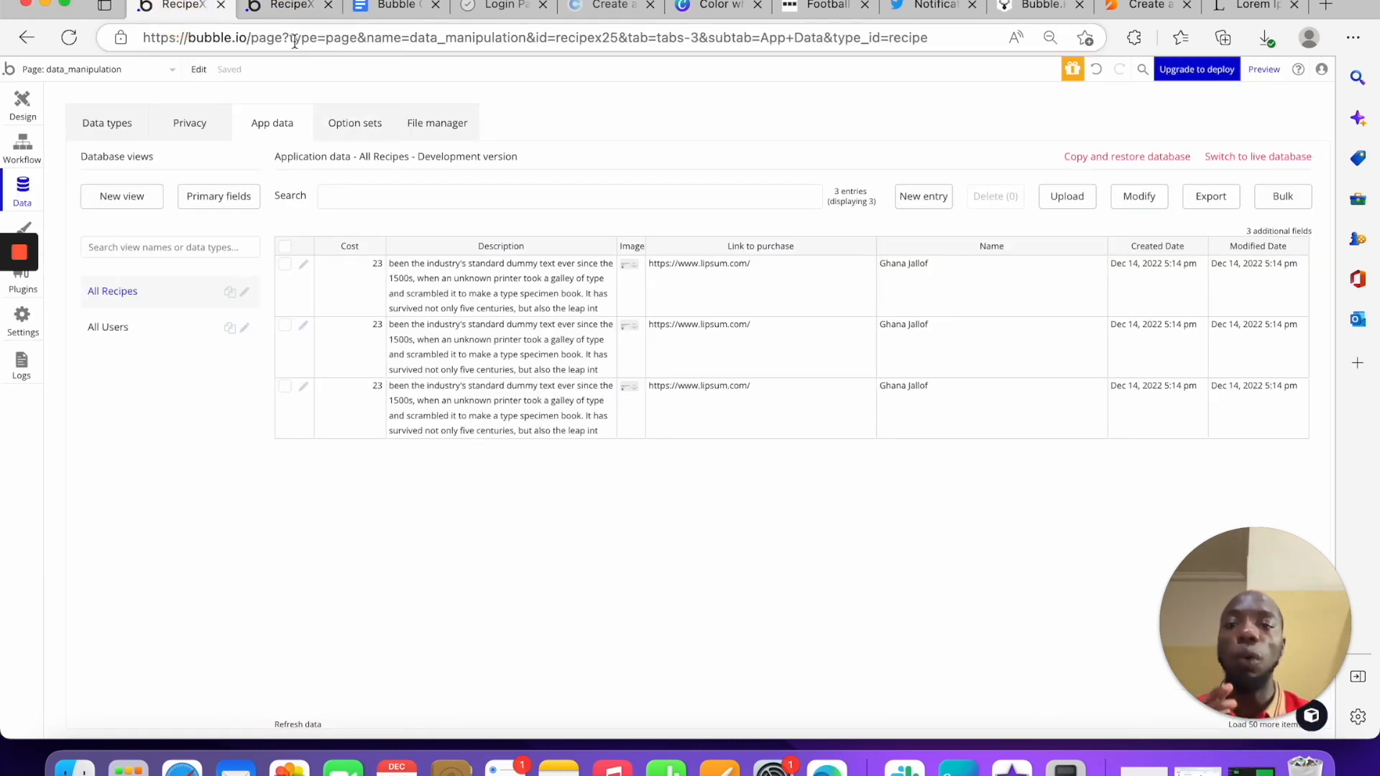
{"action": "left_click", "coordinate": [282, 7]}
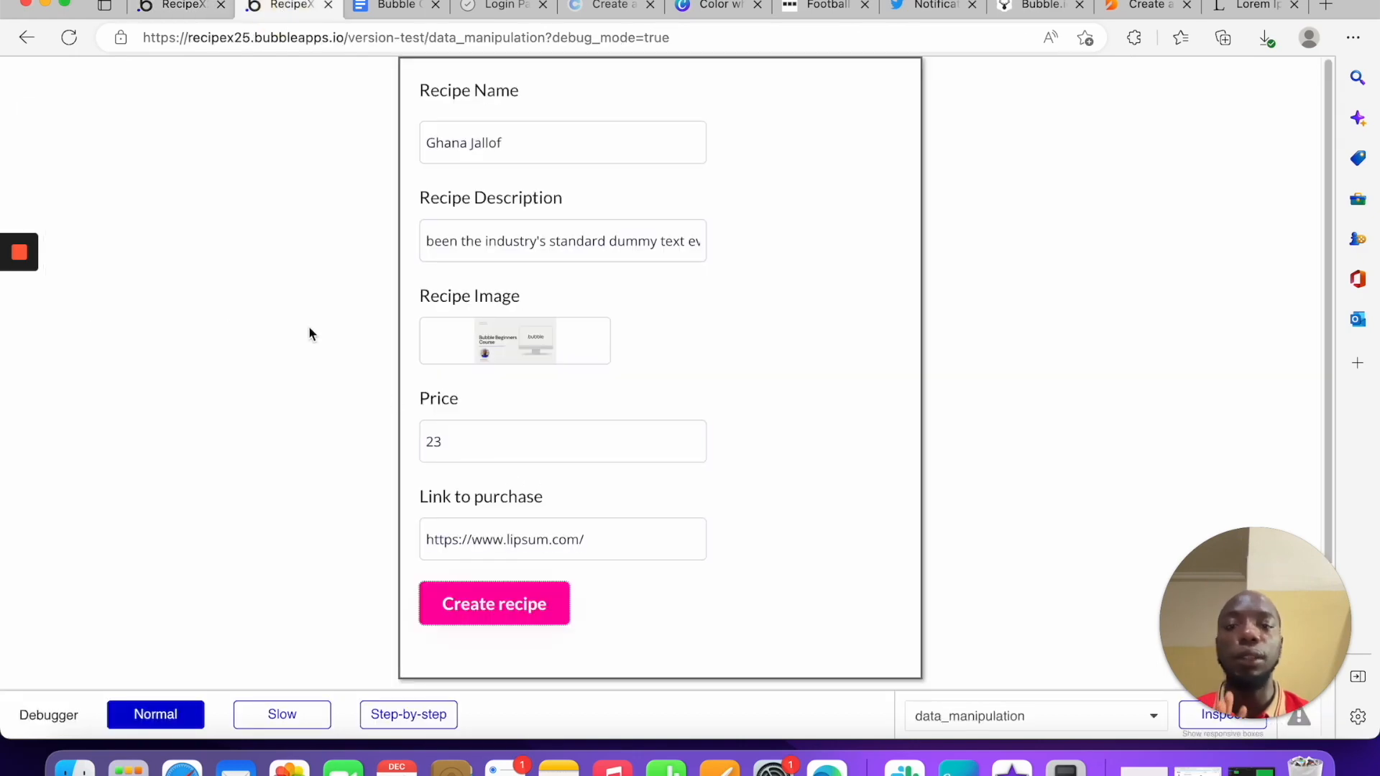
Add a Reset relevant inputs action after Create a new Recipe in the Create recipe button's workflow
{"action": "left_click", "coordinate": [176, 6]}
{"action": "left_click", "coordinate": [36, 156]}
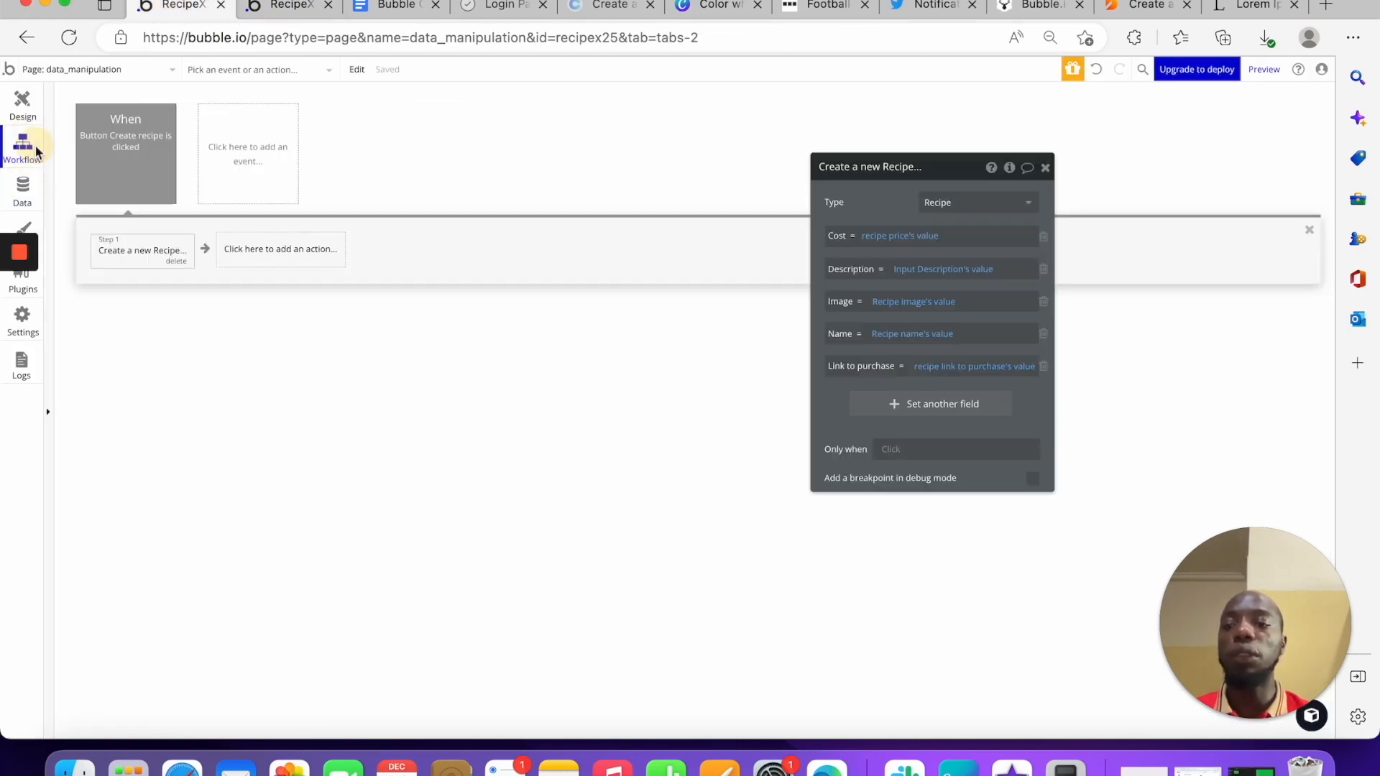
{"action": "left_click", "coordinate": [238, 248]}
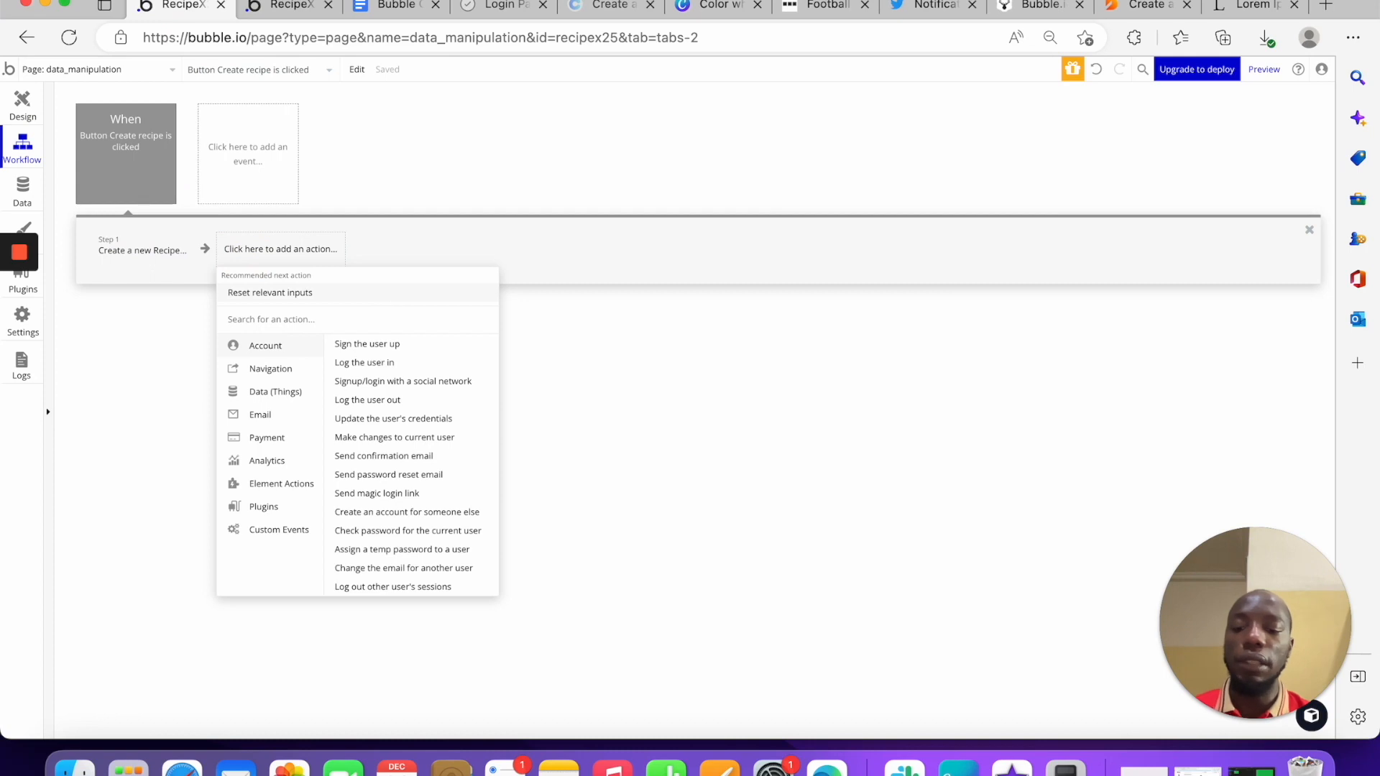
{"action": "type", "text": "reset"}
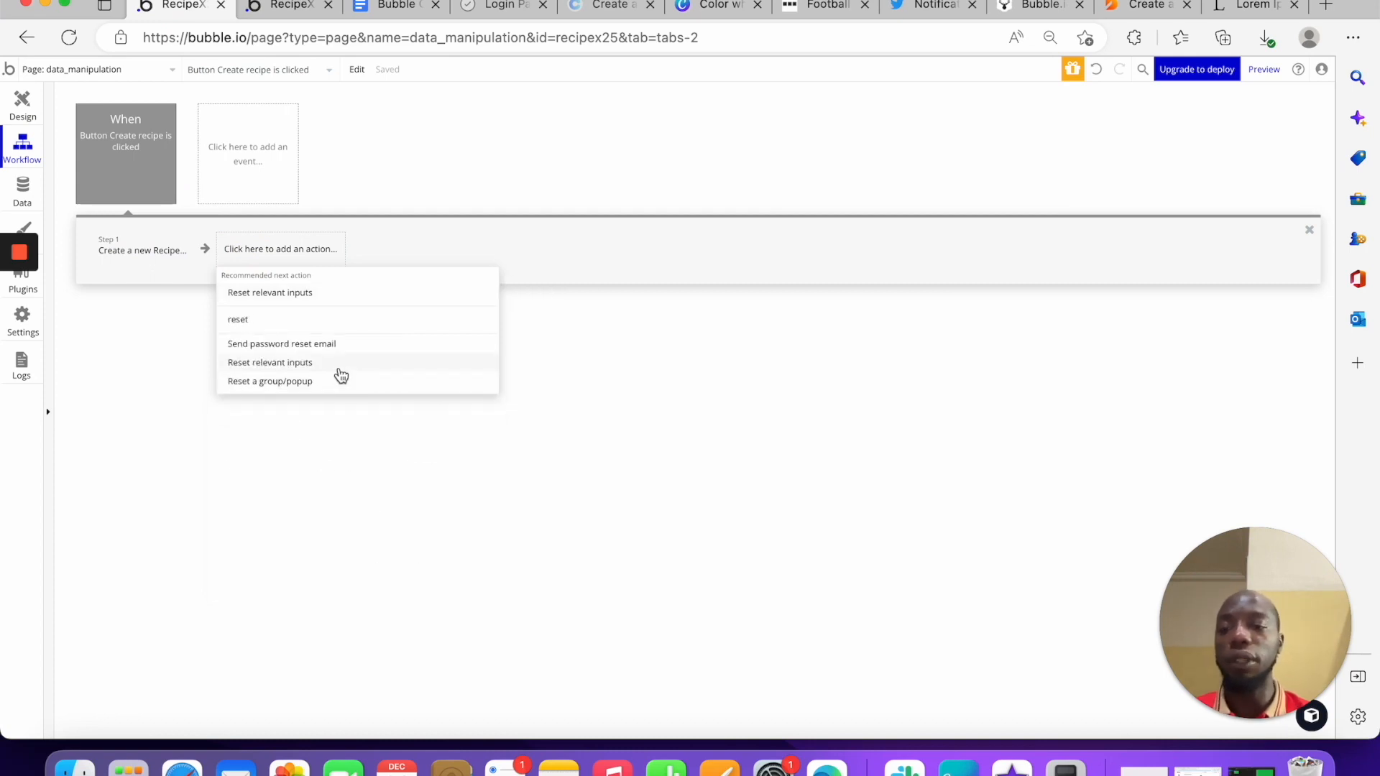
{"action": "left_click", "coordinate": [336, 363]}
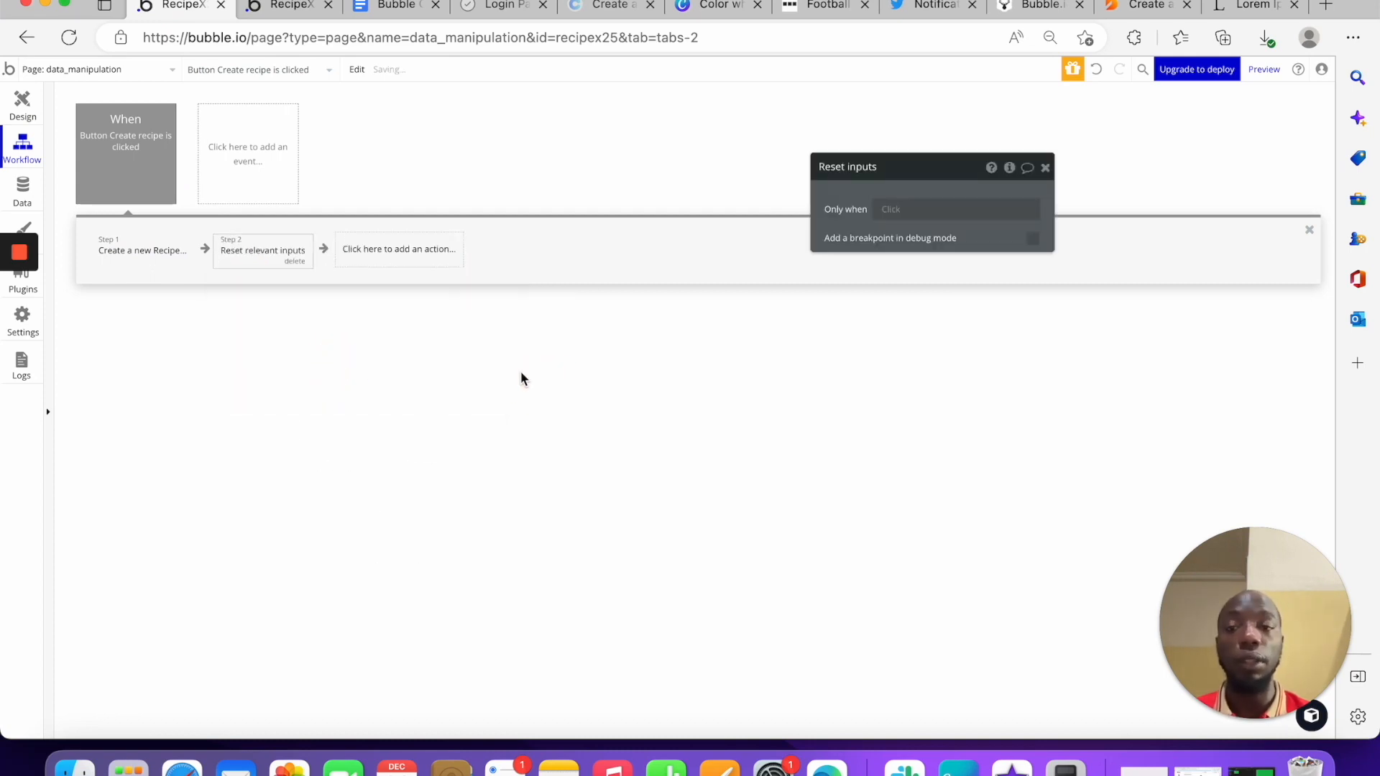
Go back to the form preview and reload it to apply the updated workflow
{"action": "left_click", "coordinate": [22, 104]}
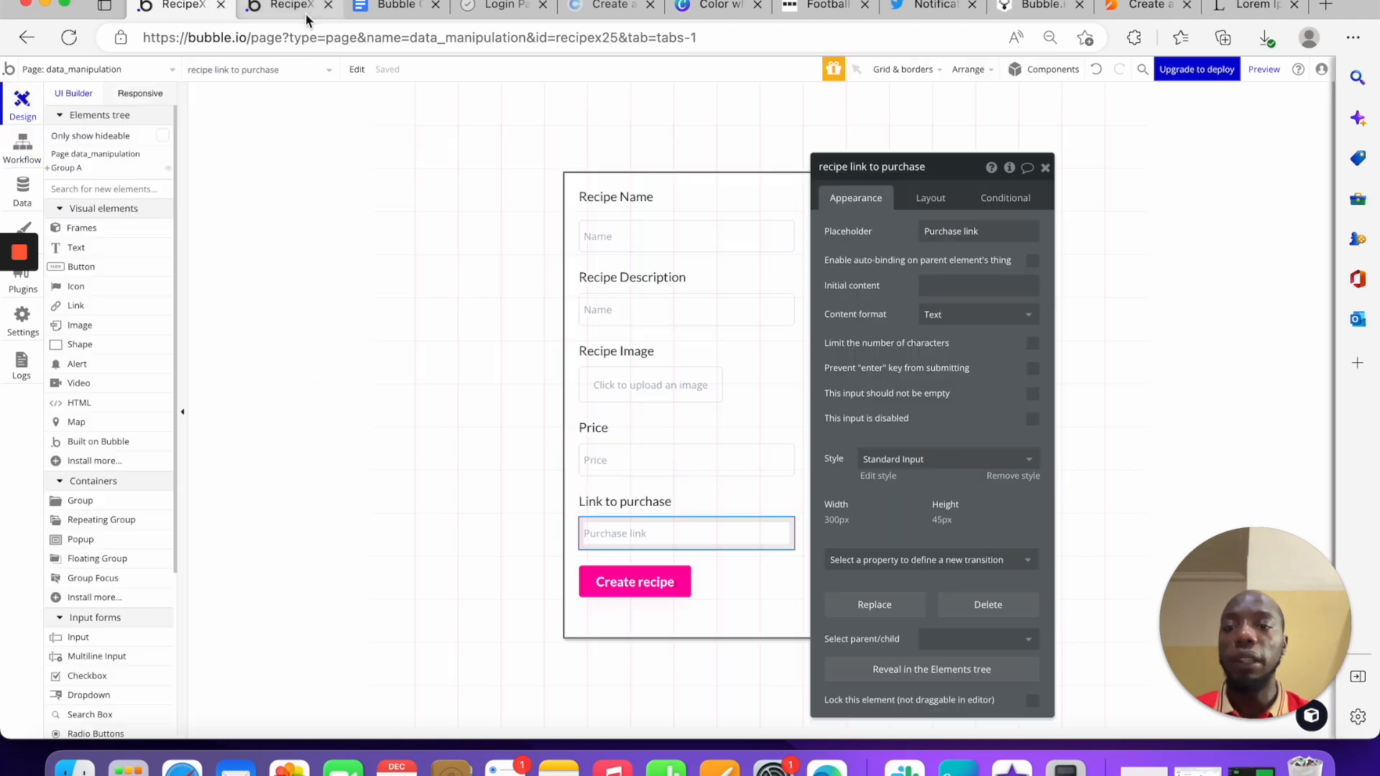
{"action": "left_click", "coordinate": [289, 5]}
{"action": "left_click", "coordinate": [69, 37]}
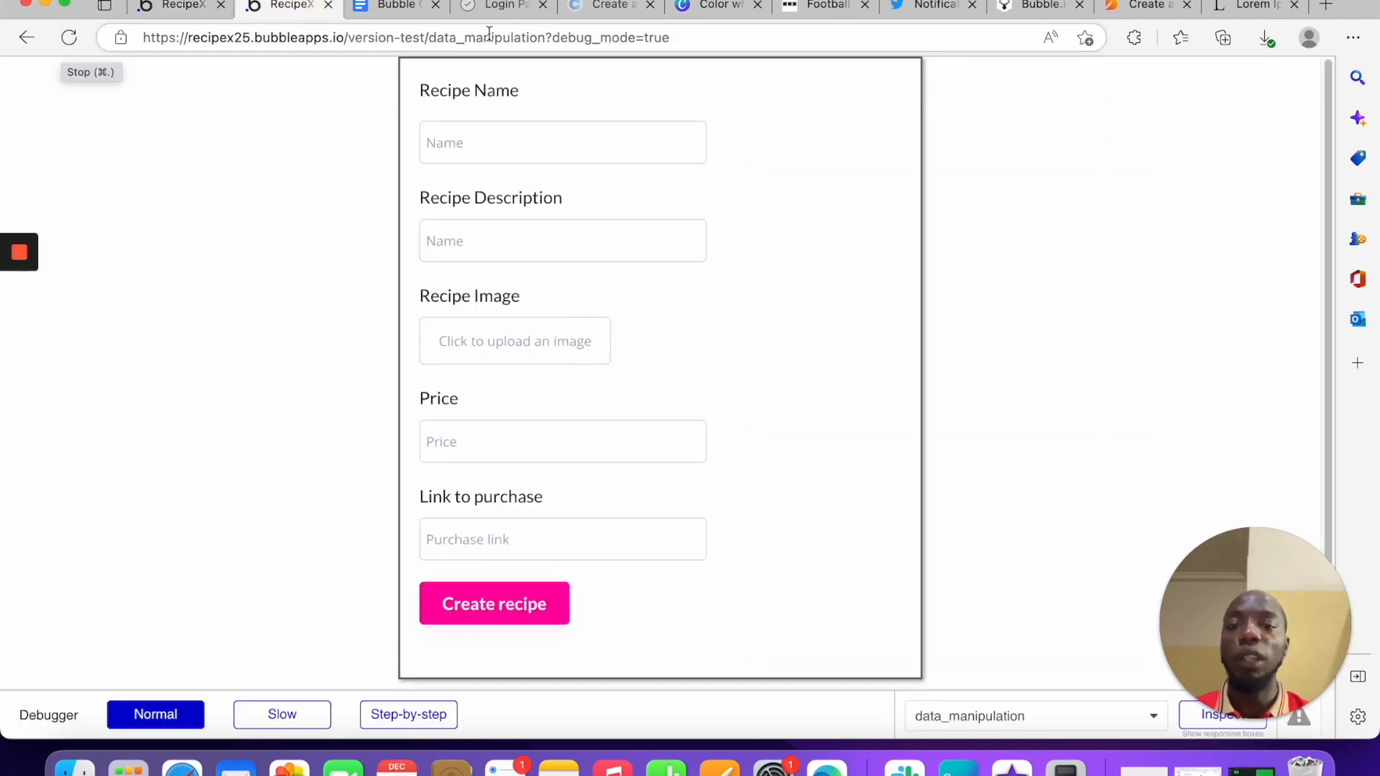
Enter Nigeria Jallof as the recipe name and paste the copied Lorem Ipsum passage as its description
{"action": "left_click", "coordinate": [539, 153]}
{"action": "type", "text": "Nigeria Jallof"}
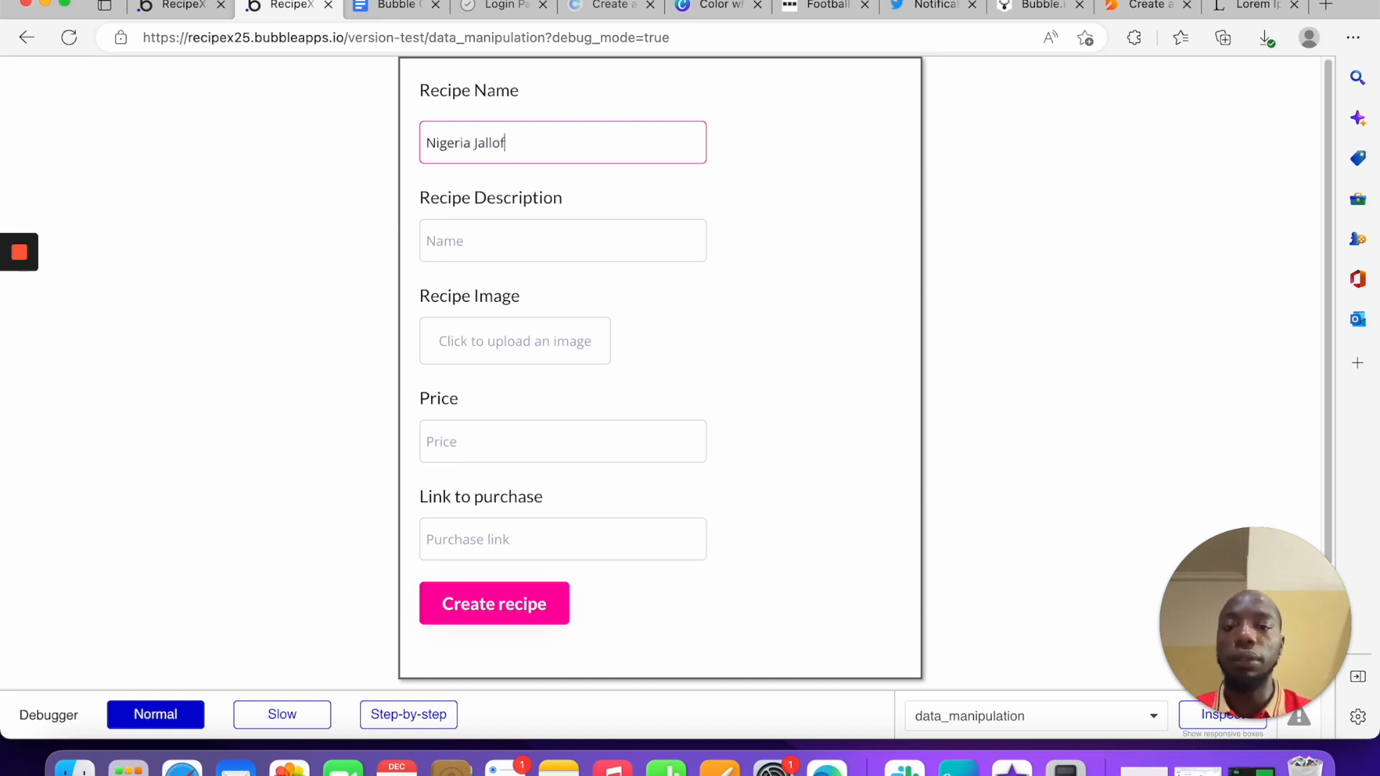
{"action": "key", "text": "Tab"}
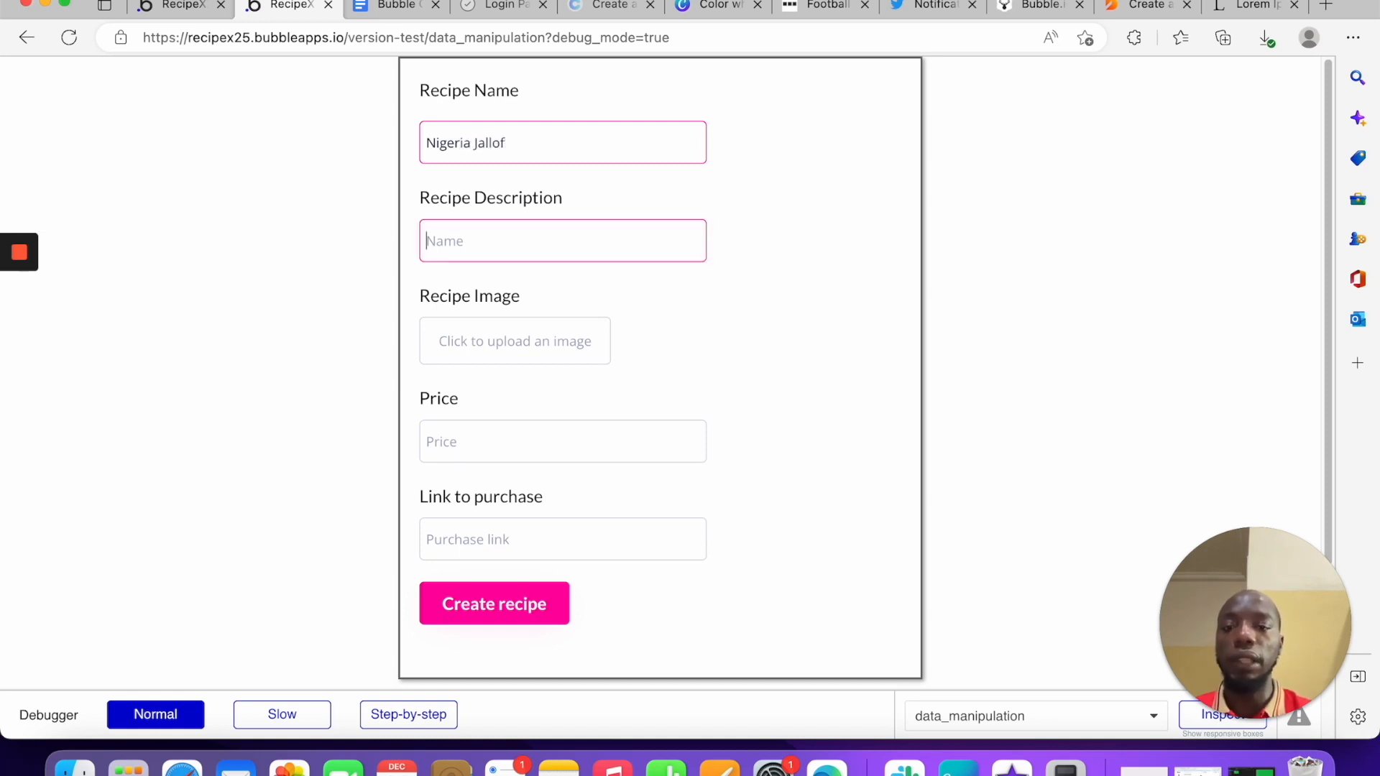
{"action": "key", "text": "super+v"}
{"action": "key", "text": "Tab"}
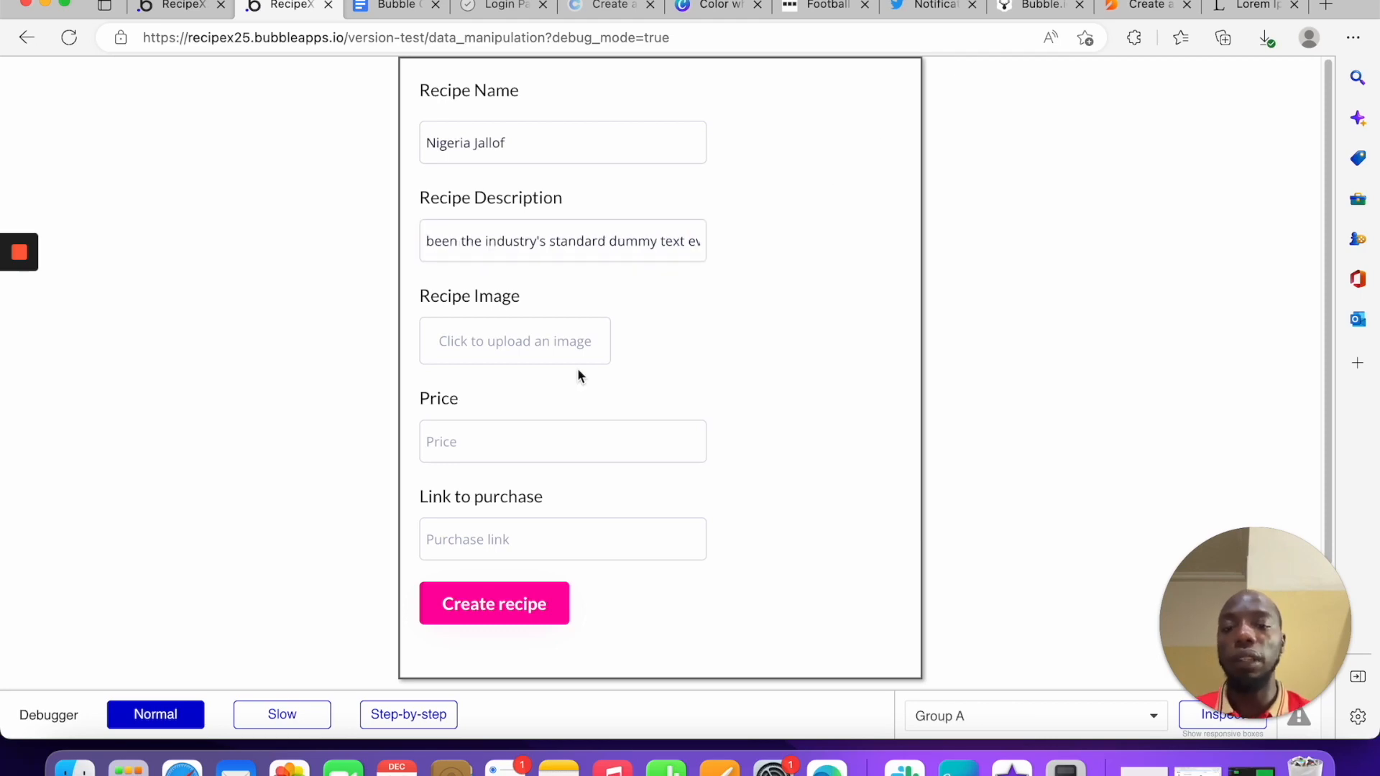
Upload pexels-binyamin-mellish-186077.jpeg from Downloads as the recipe image and set the price to 400
{"action": "left_click", "coordinate": [579, 348]}
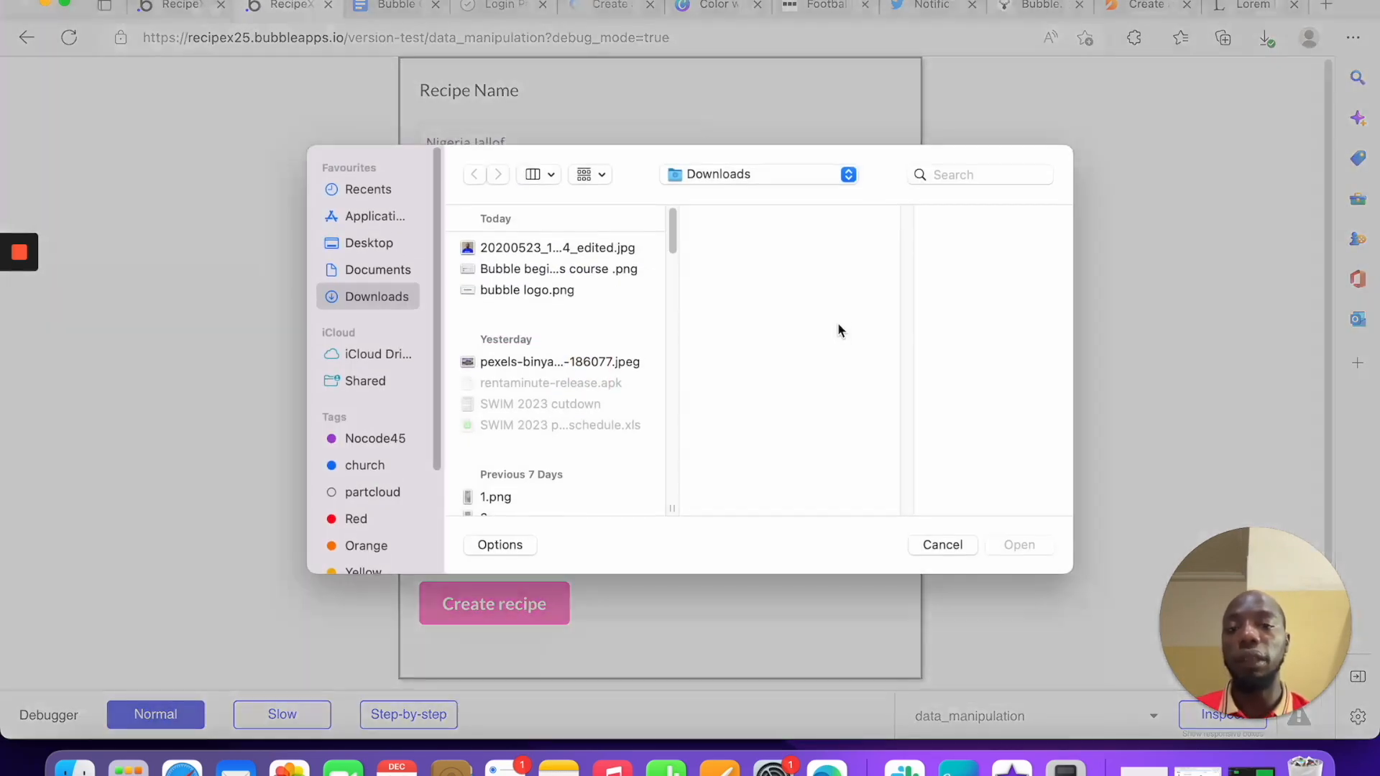
{"action": "left_click", "coordinate": [588, 363]}
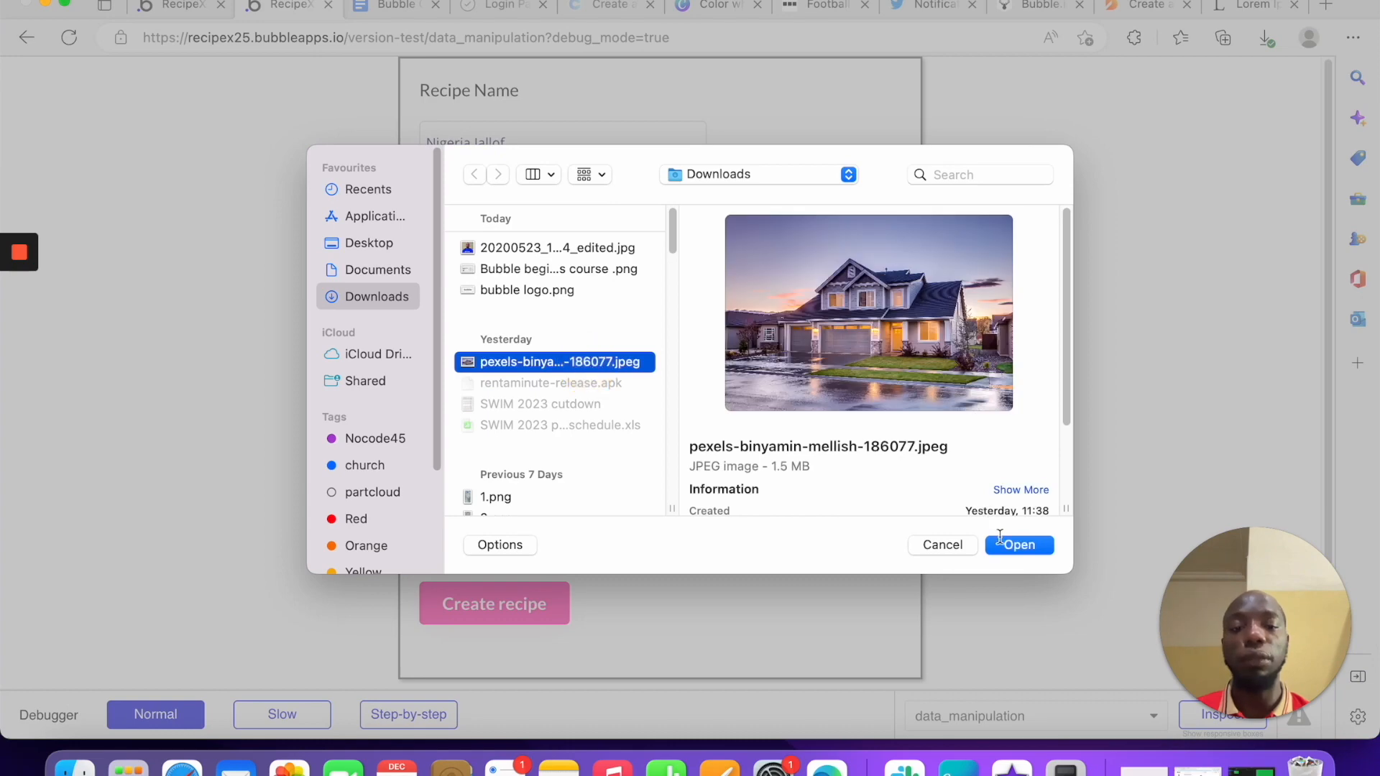
{"action": "left_click", "coordinate": [1003, 545]}
{"action": "left_click", "coordinate": [594, 441]}
{"action": "type", "text": "400"}
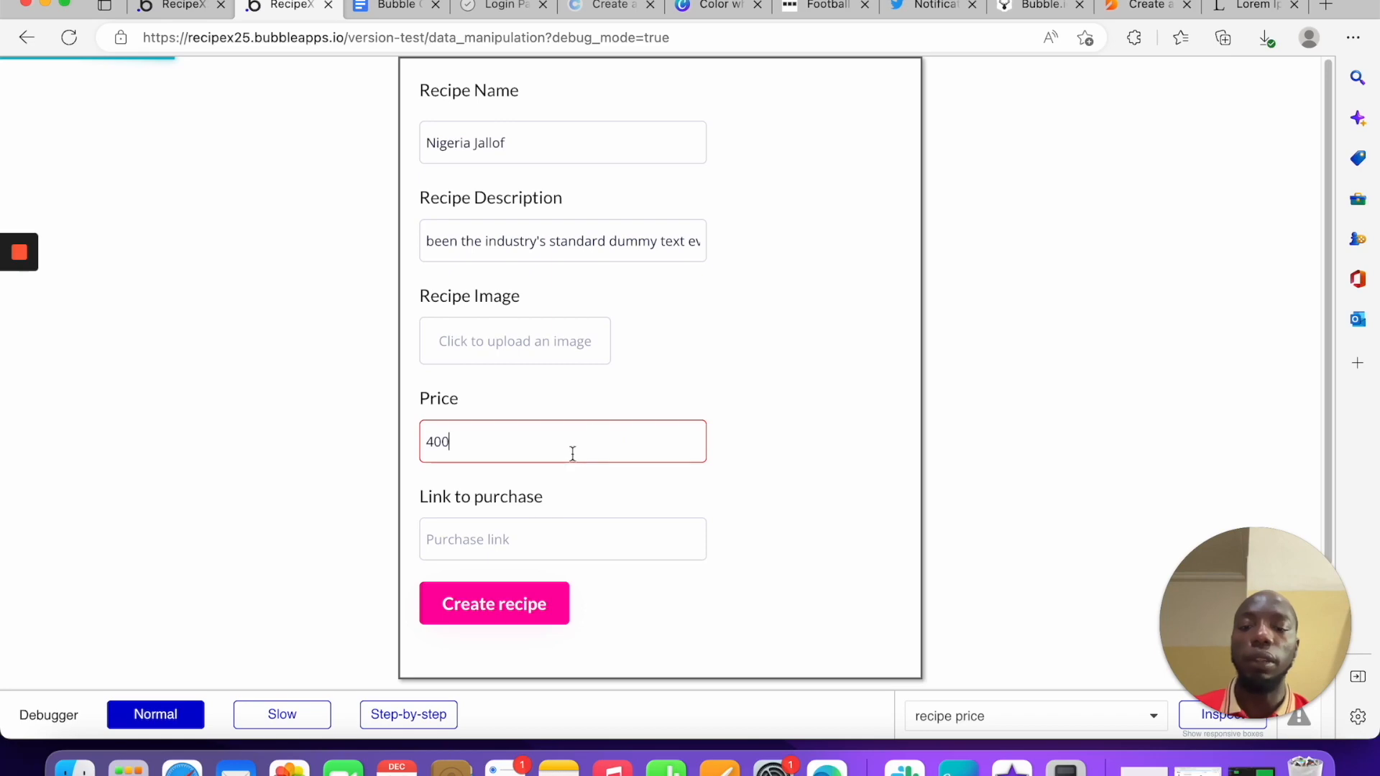
{"action": "left_click", "coordinate": [542, 545]}
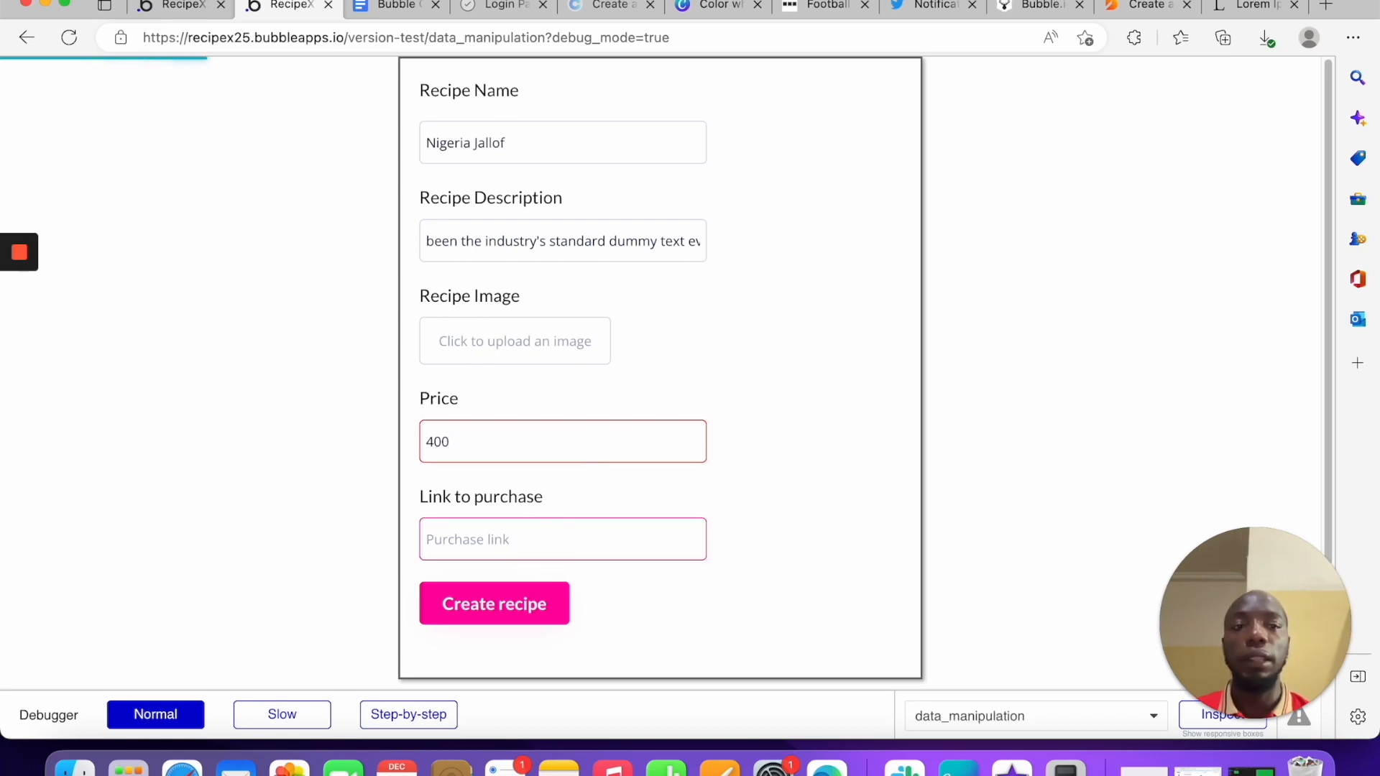
{"action": "left_click", "coordinate": [1254, 6]}
{"action": "left_click", "coordinate": [406, 46]}
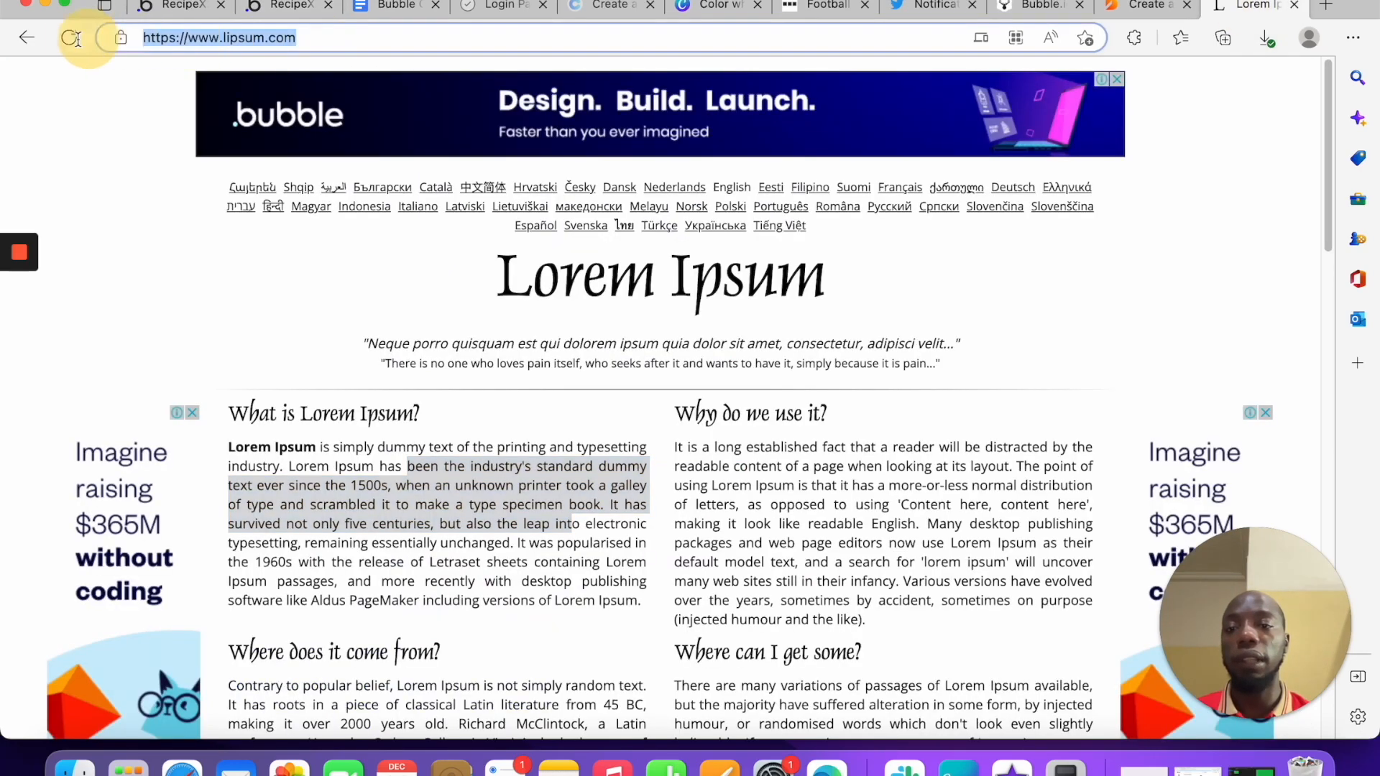
{"action": "right_click", "coordinate": [178, 33]}
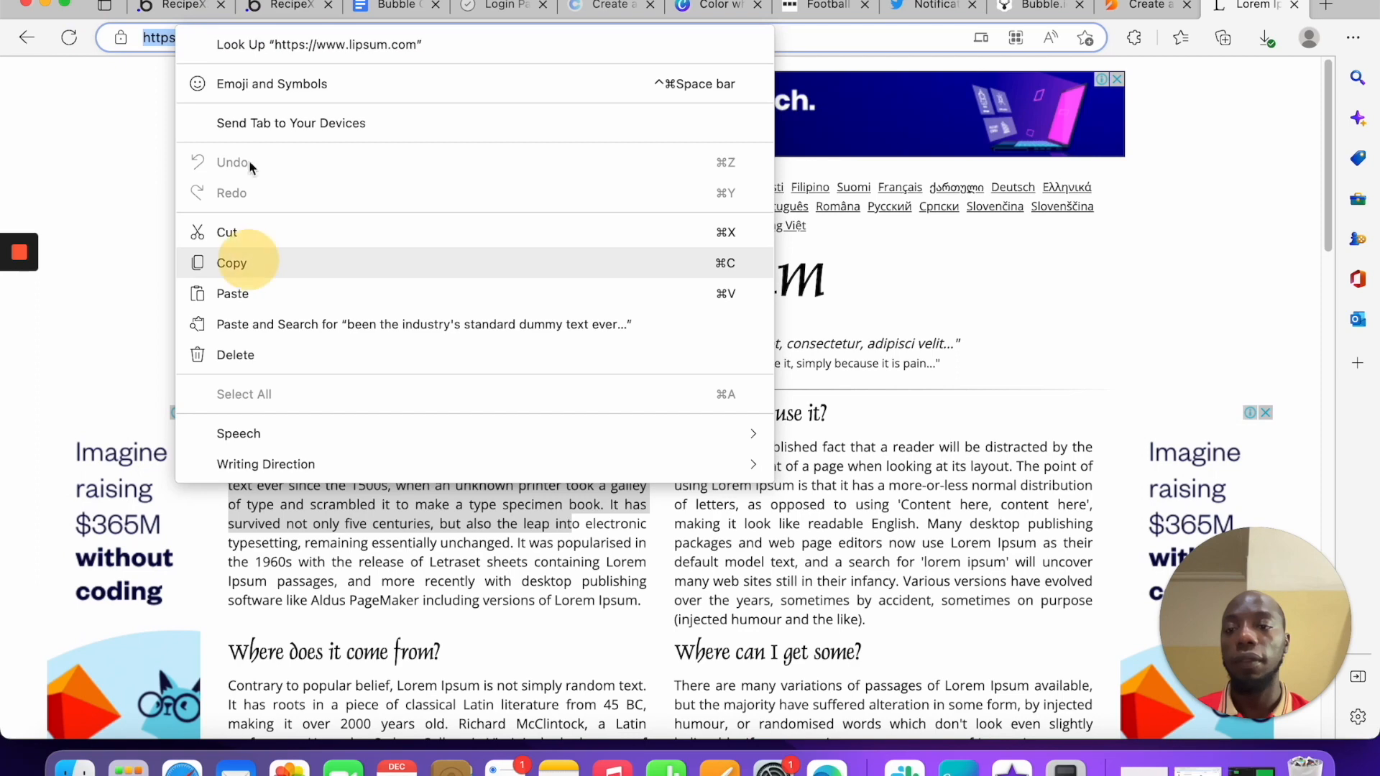
{"action": "left_click", "coordinate": [261, 263]}
{"action": "left_click", "coordinate": [183, 5]}
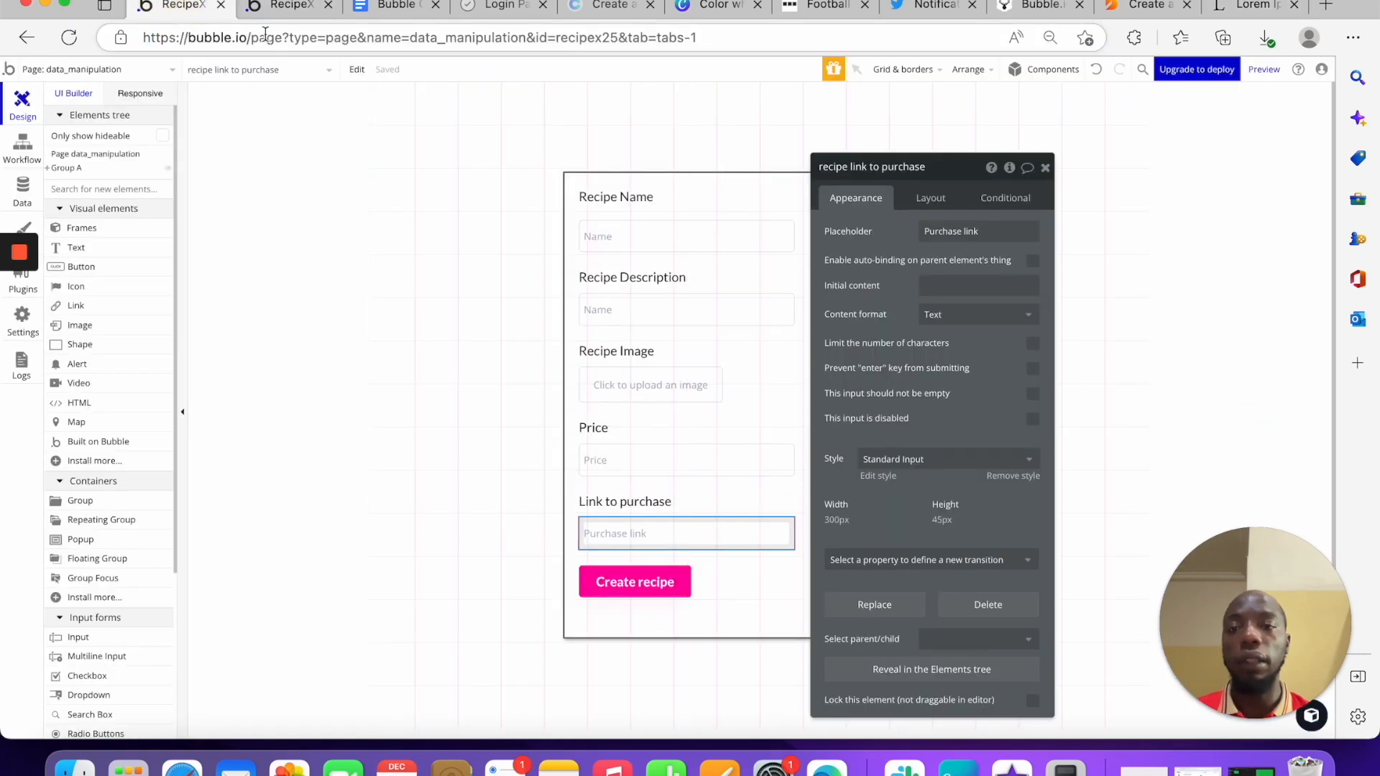
{"action": "left_click", "coordinate": [284, 6]}
{"action": "right_click", "coordinate": [612, 528]}
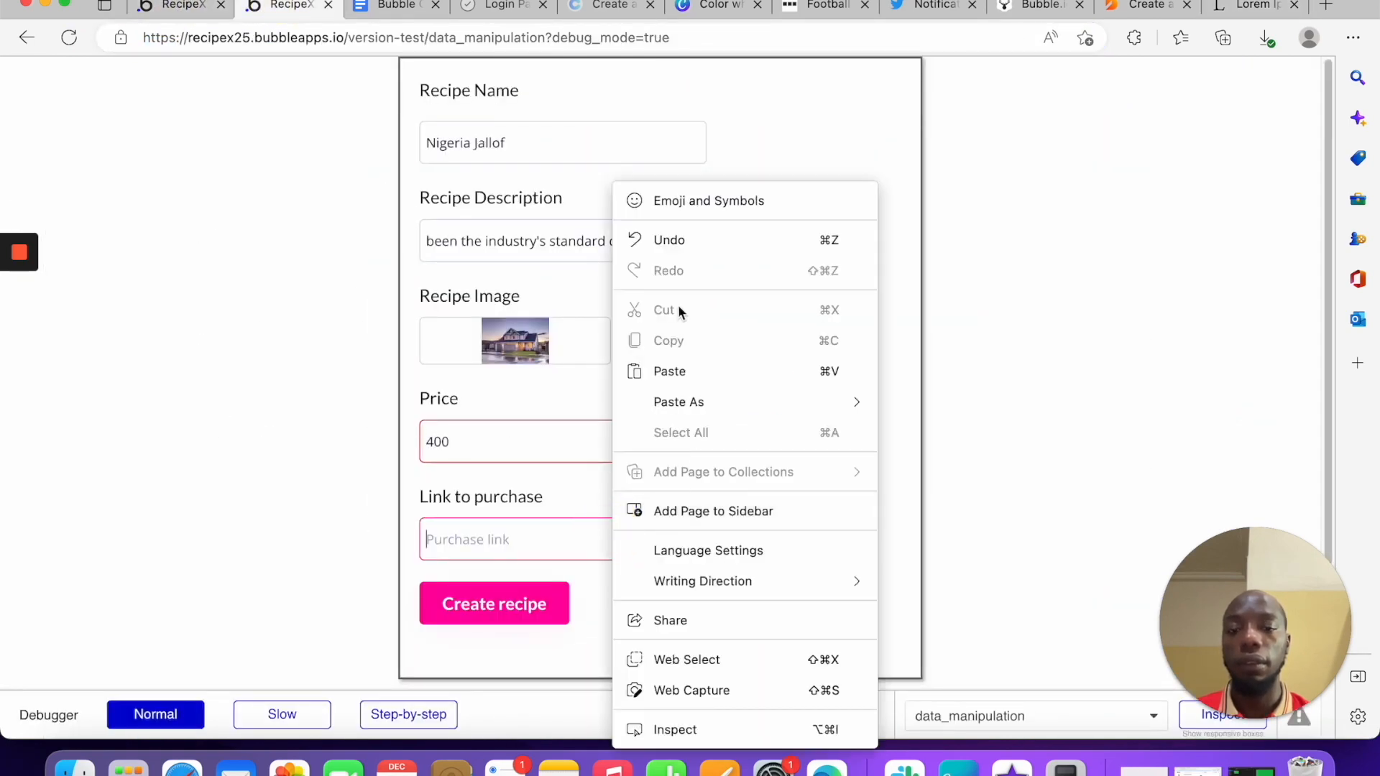
{"action": "left_click", "coordinate": [671, 371]}
Submit the Nigeria Jallof recipe and check the recipe entries in the app data
{"action": "left_click", "coordinate": [529, 606]}
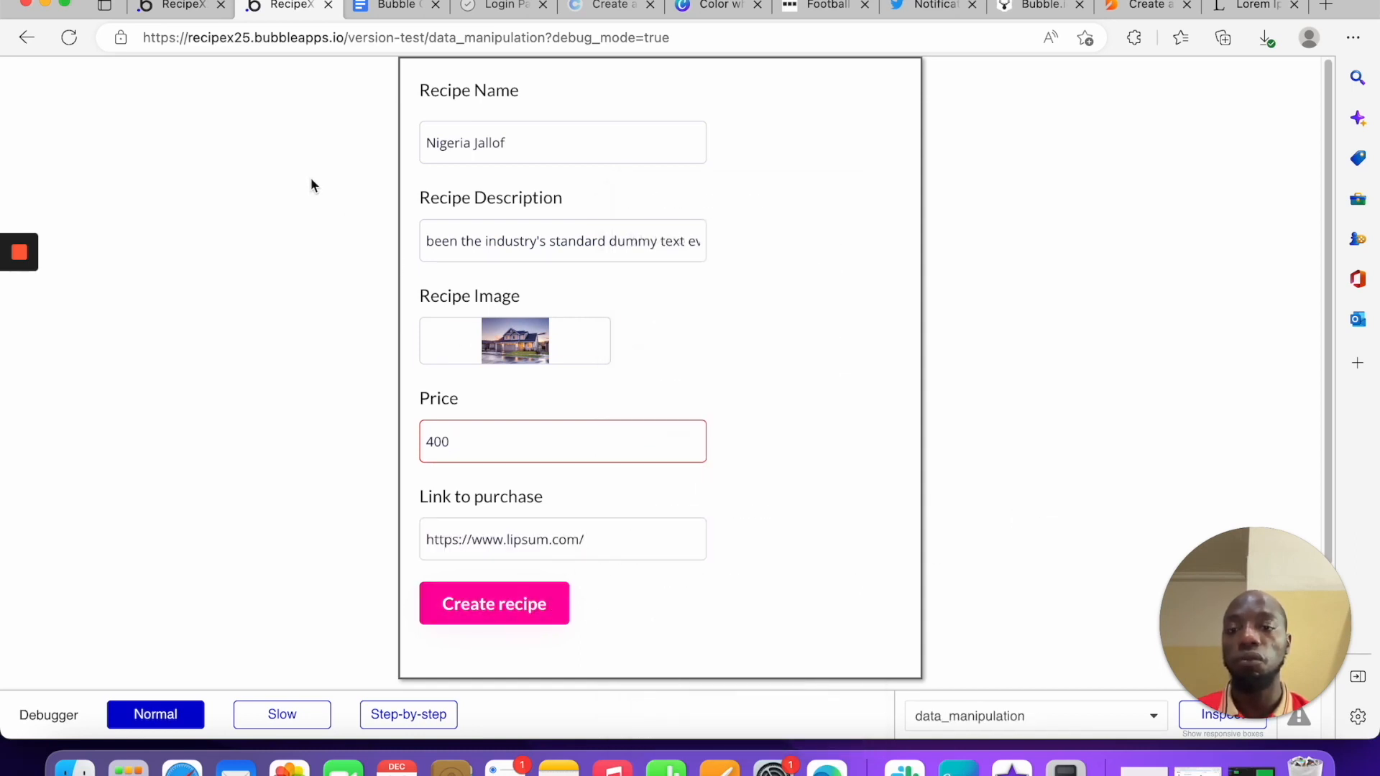
{"action": "left_click", "coordinate": [451, 612]}
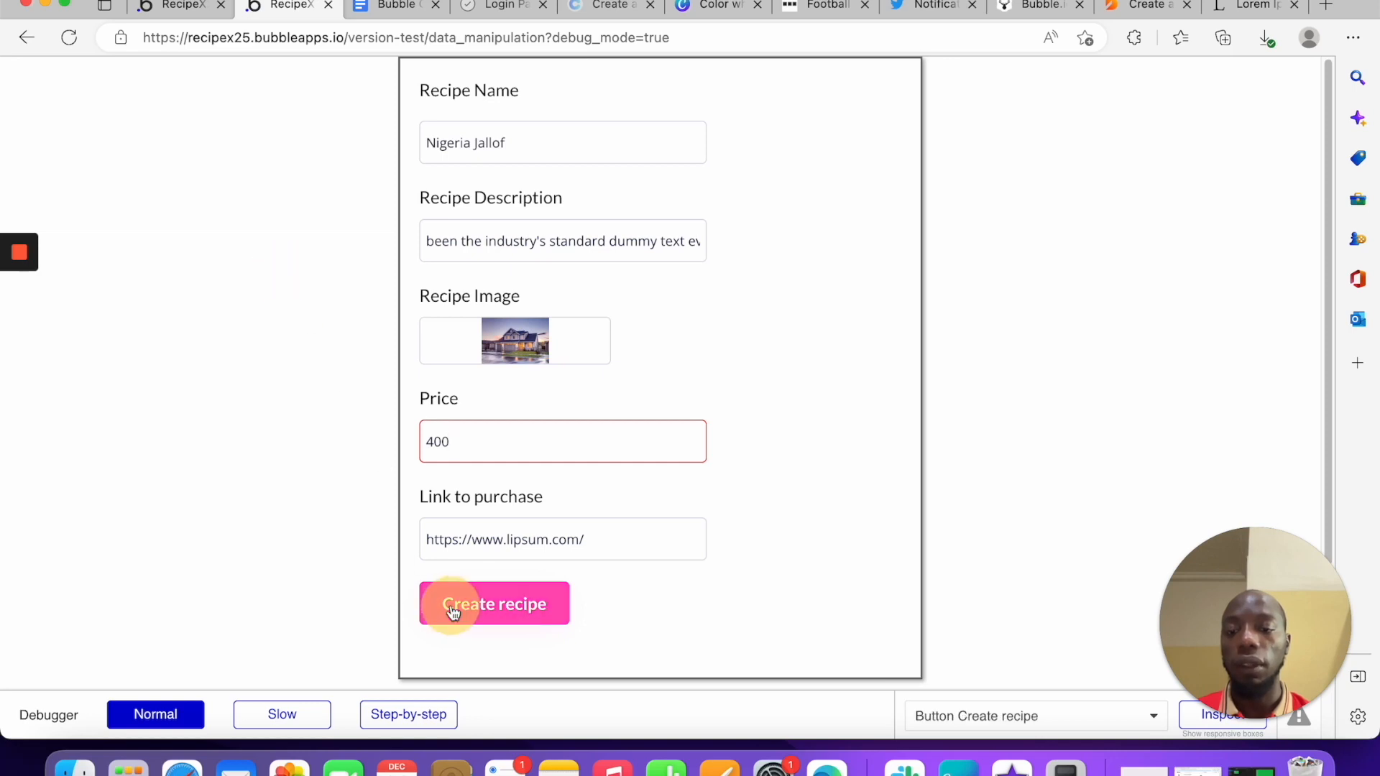
{"action": "left_click", "coordinate": [179, 6]}
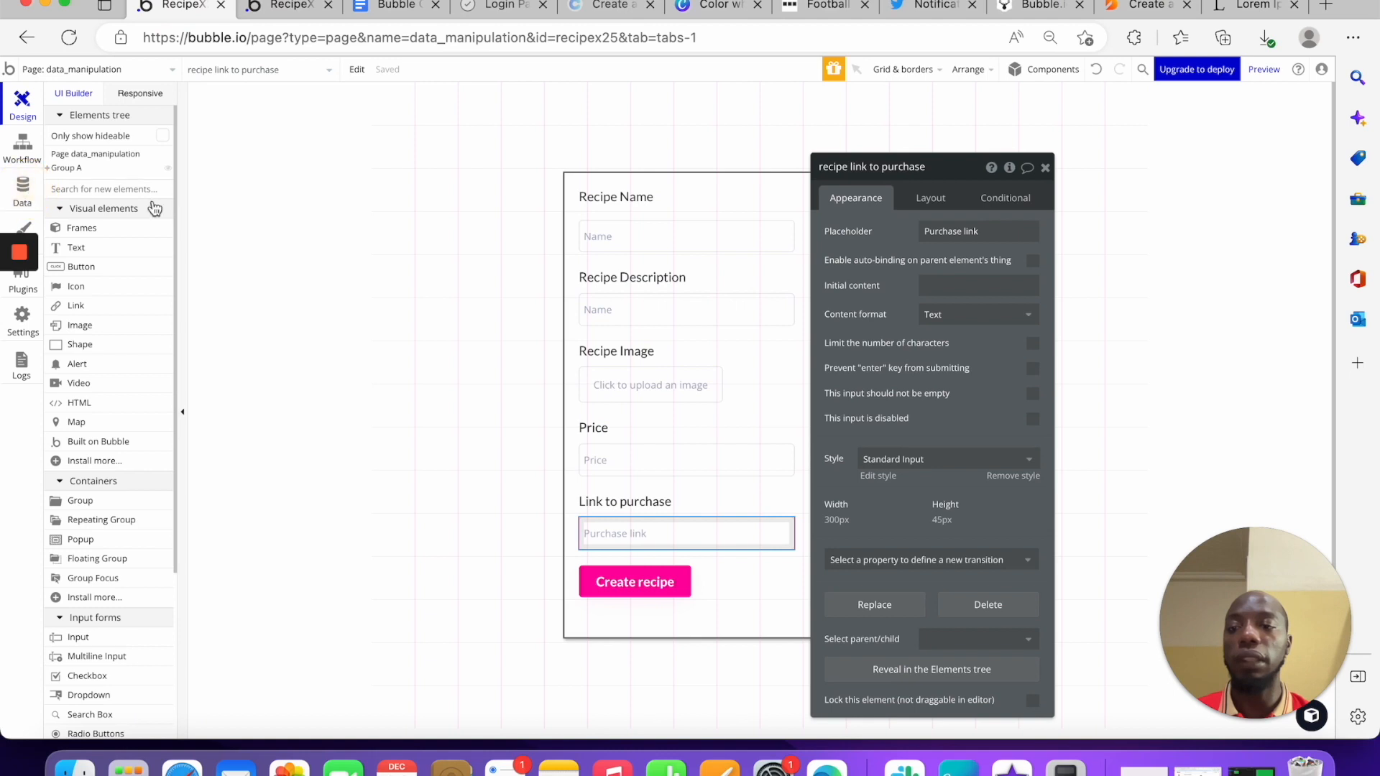
{"action": "left_click", "coordinate": [28, 192]}
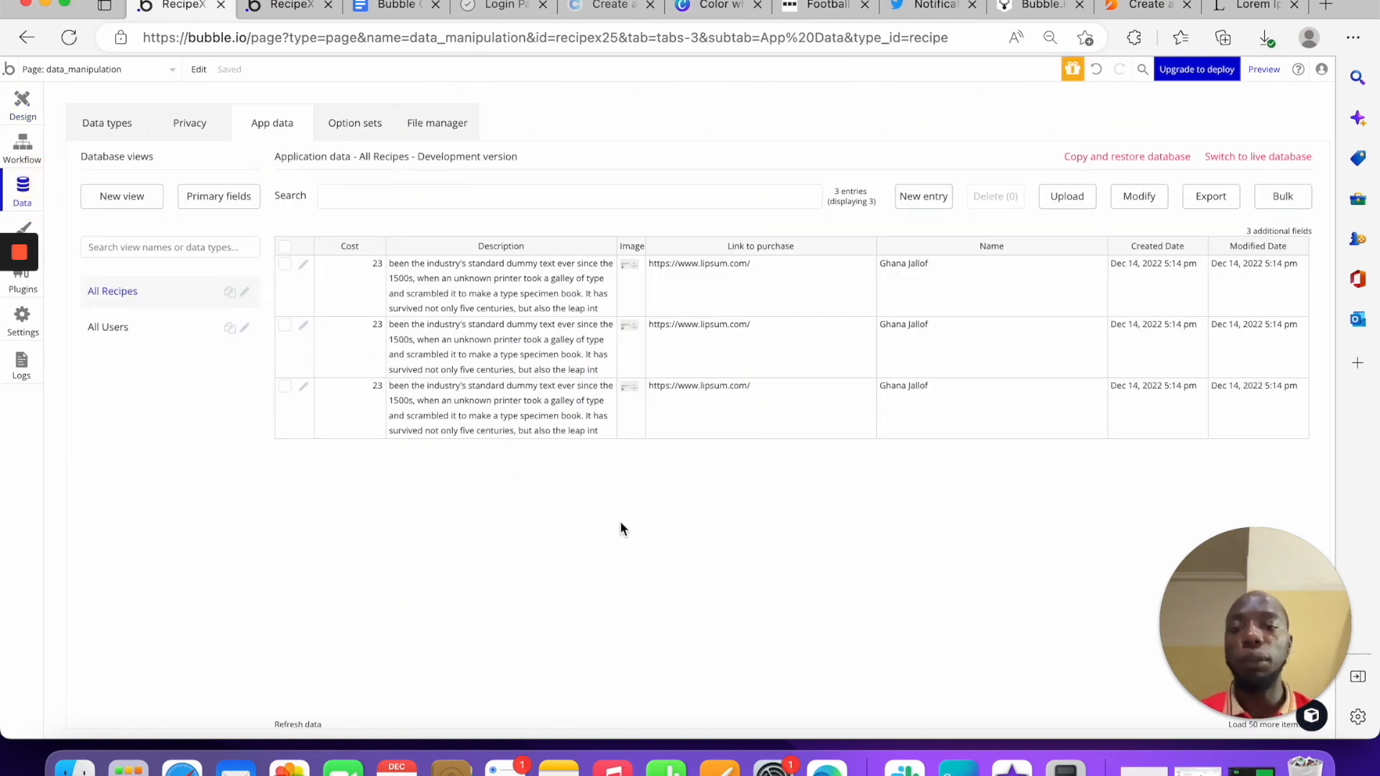
Return to the form preview, go over the filled-in fields and submit the Nigeria Jallof recipe again
{"action": "left_click", "coordinate": [287, 9]}
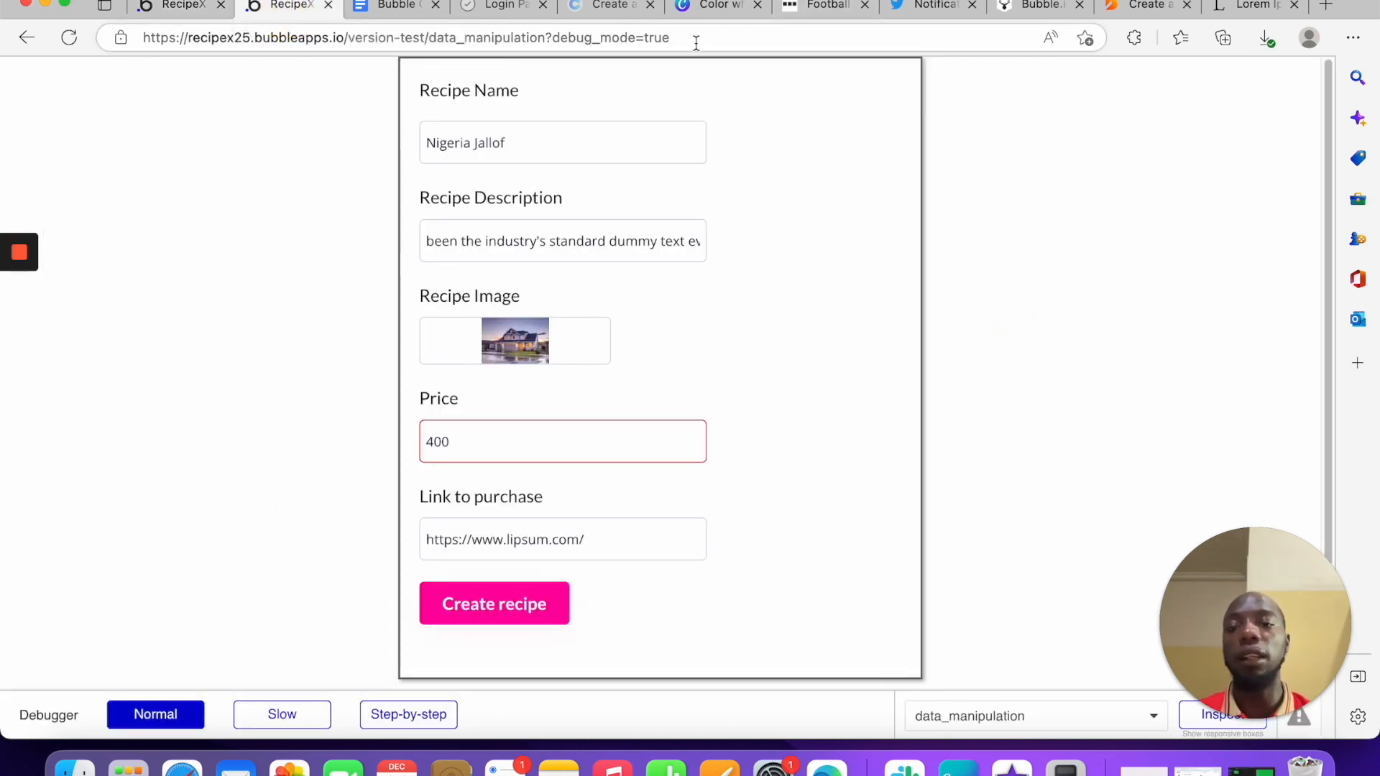
{"action": "left_click", "coordinate": [669, 532]}
{"action": "left_click", "coordinate": [596, 241]}
{"action": "left_click", "coordinate": [566, 124]}
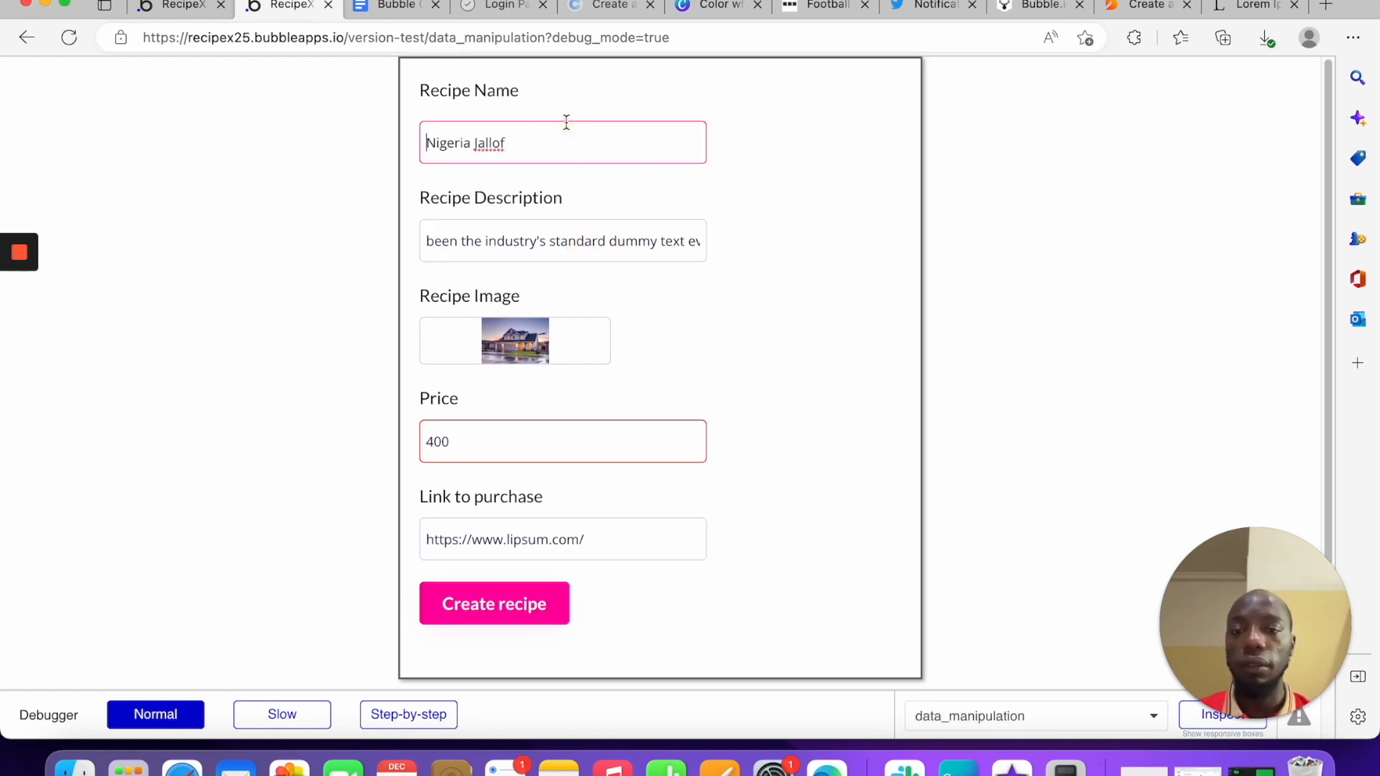
{"action": "left_click", "coordinate": [470, 609]}
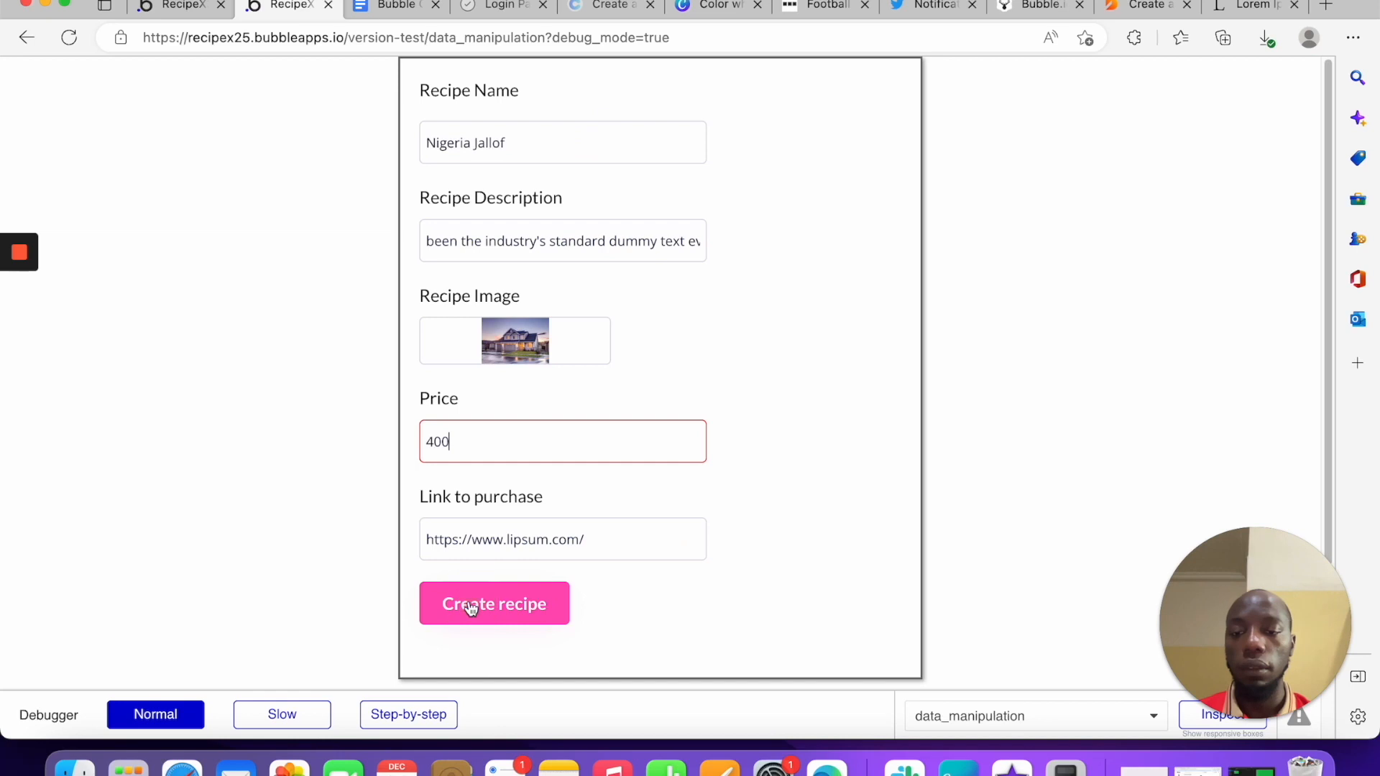
{"action": "left_click", "coordinate": [466, 608]}
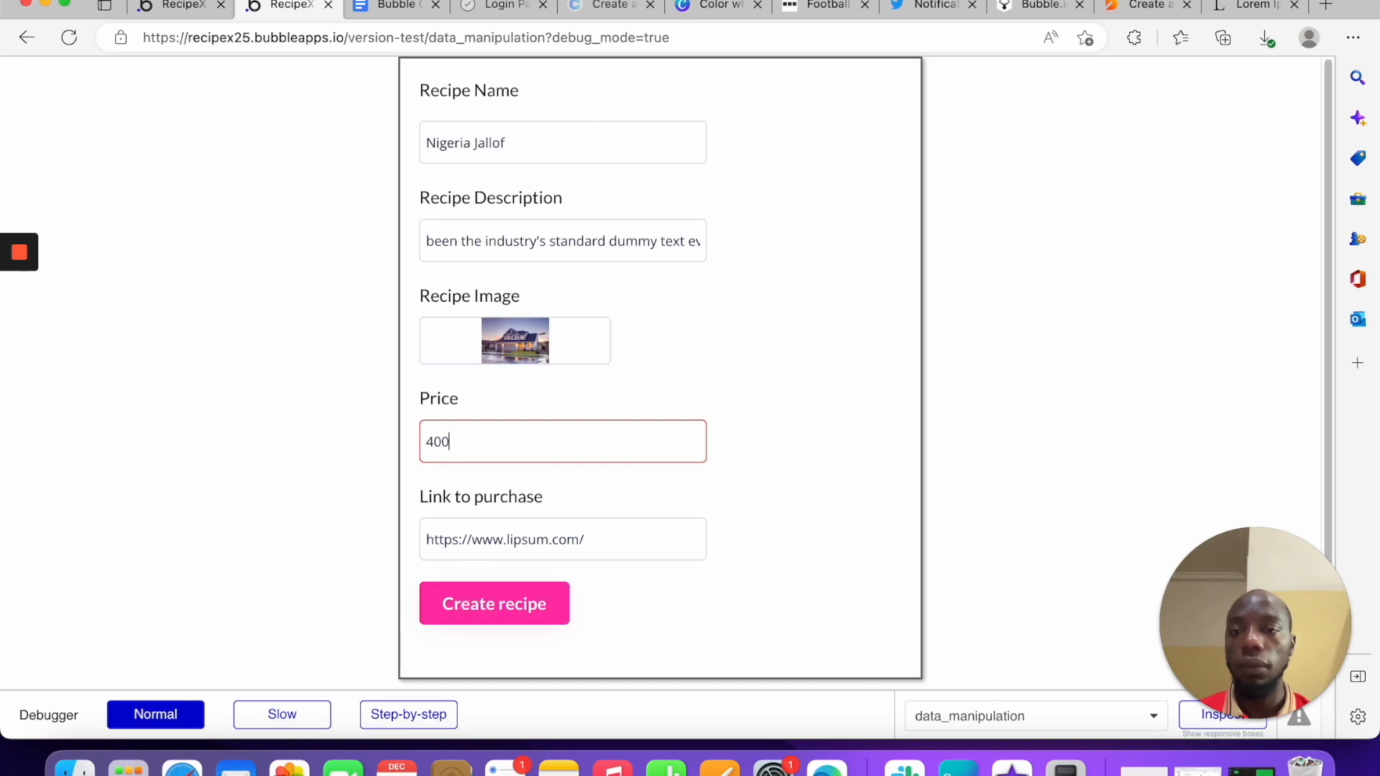
Look through the All Users and All Recipes views in the app data for the submitted Nigeria Jallof entry
{"action": "left_click", "coordinate": [174, 7]}
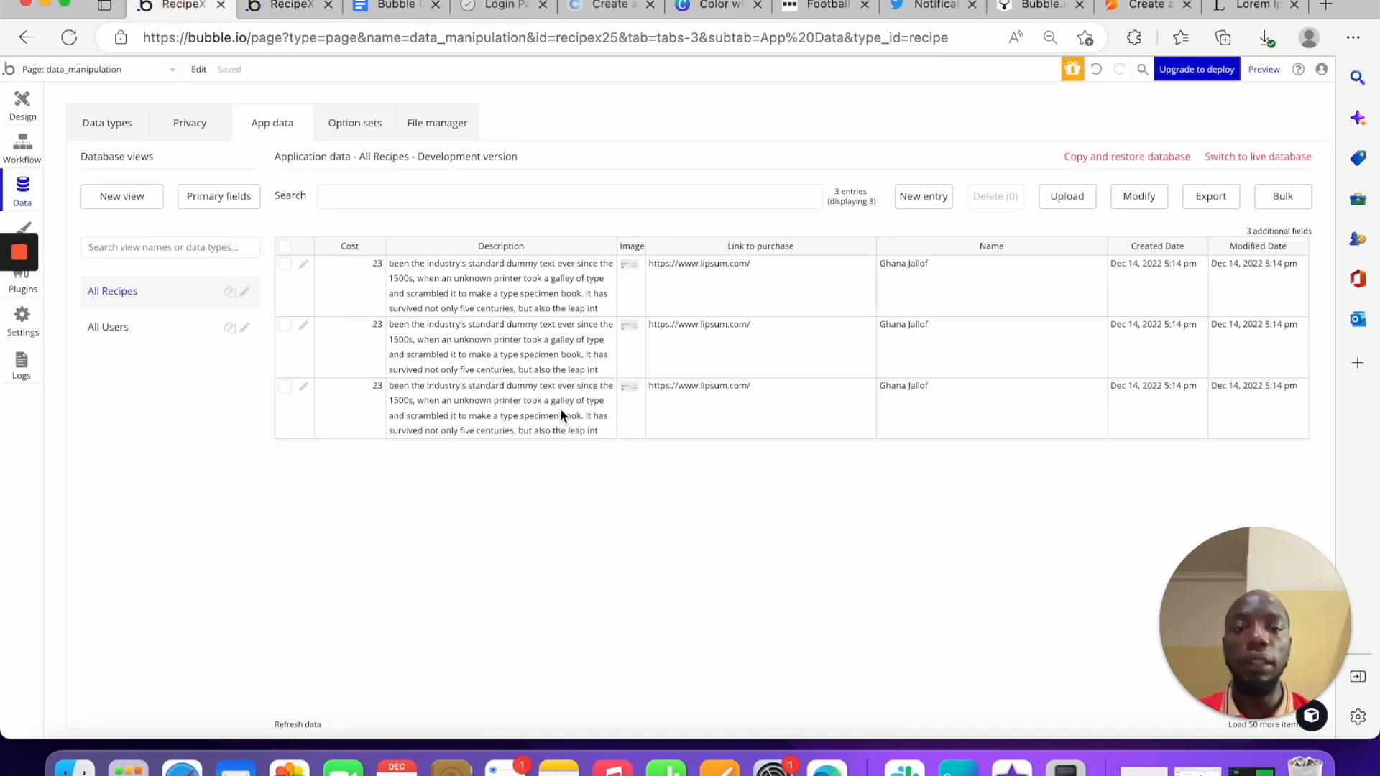
{"action": "left_click", "coordinate": [154, 327]}
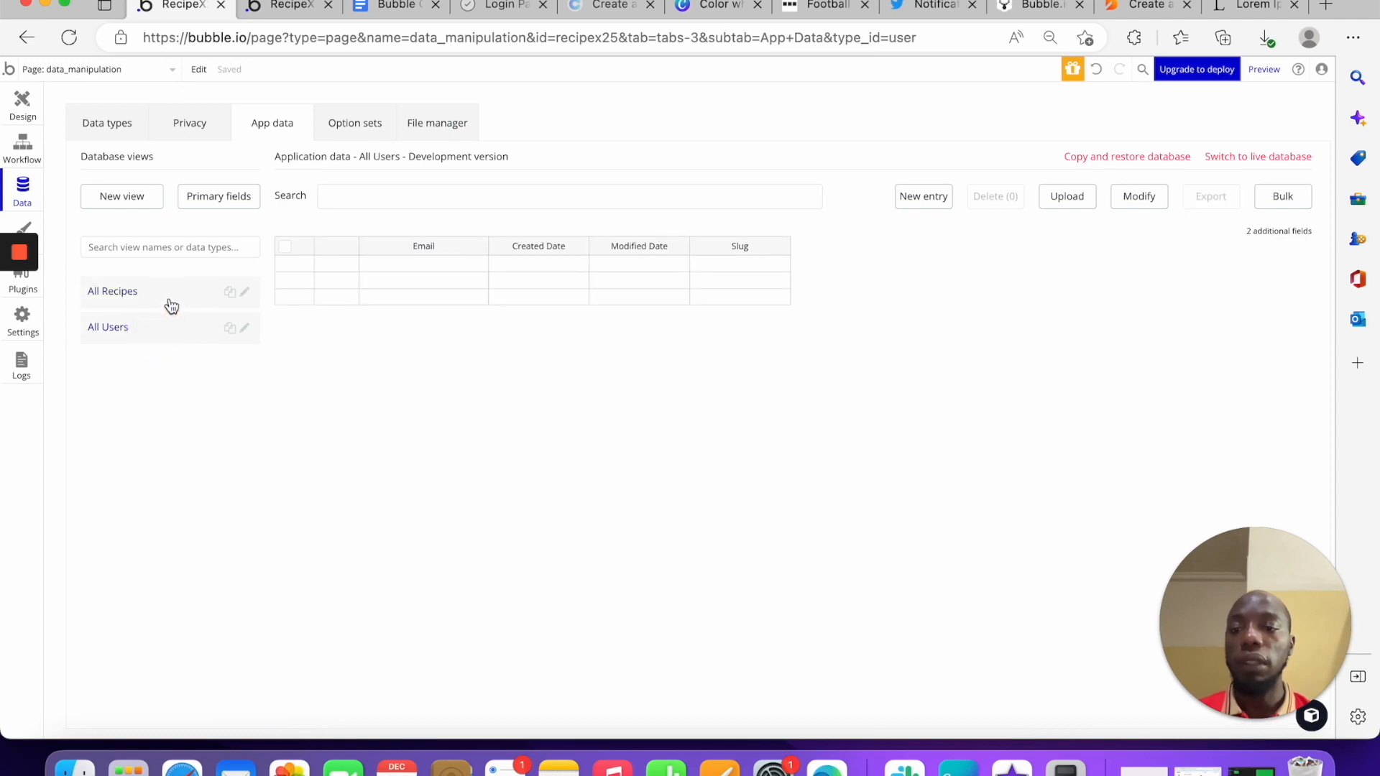
{"action": "left_click", "coordinate": [170, 293]}
{"action": "left_click", "coordinate": [189, 127]}
{"action": "left_click", "coordinate": [266, 127]}
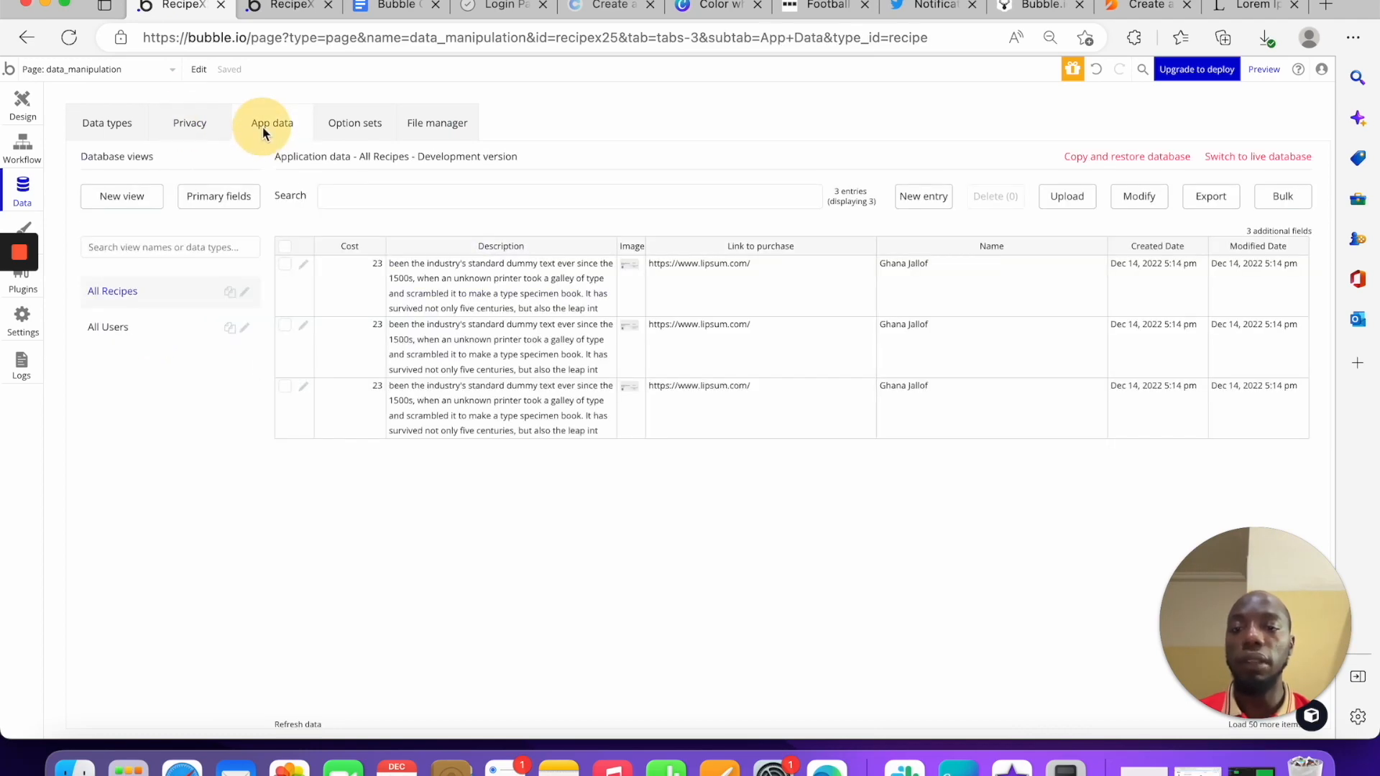
{"action": "left_click", "coordinate": [104, 123]}
{"action": "left_click", "coordinate": [256, 127]}
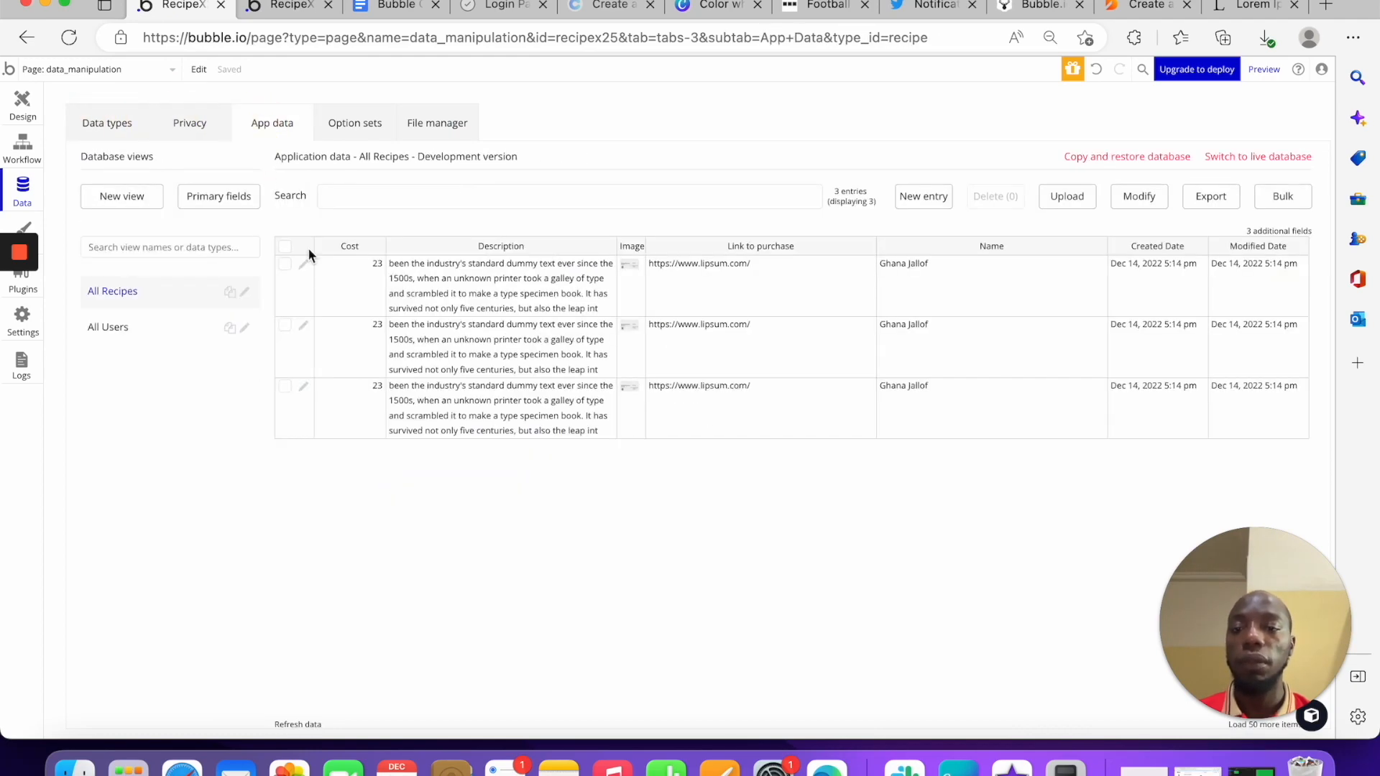
Review the form's inputs in the preview and recheck the All Recipes entries in the app data
{"action": "left_click", "coordinate": [291, 8]}
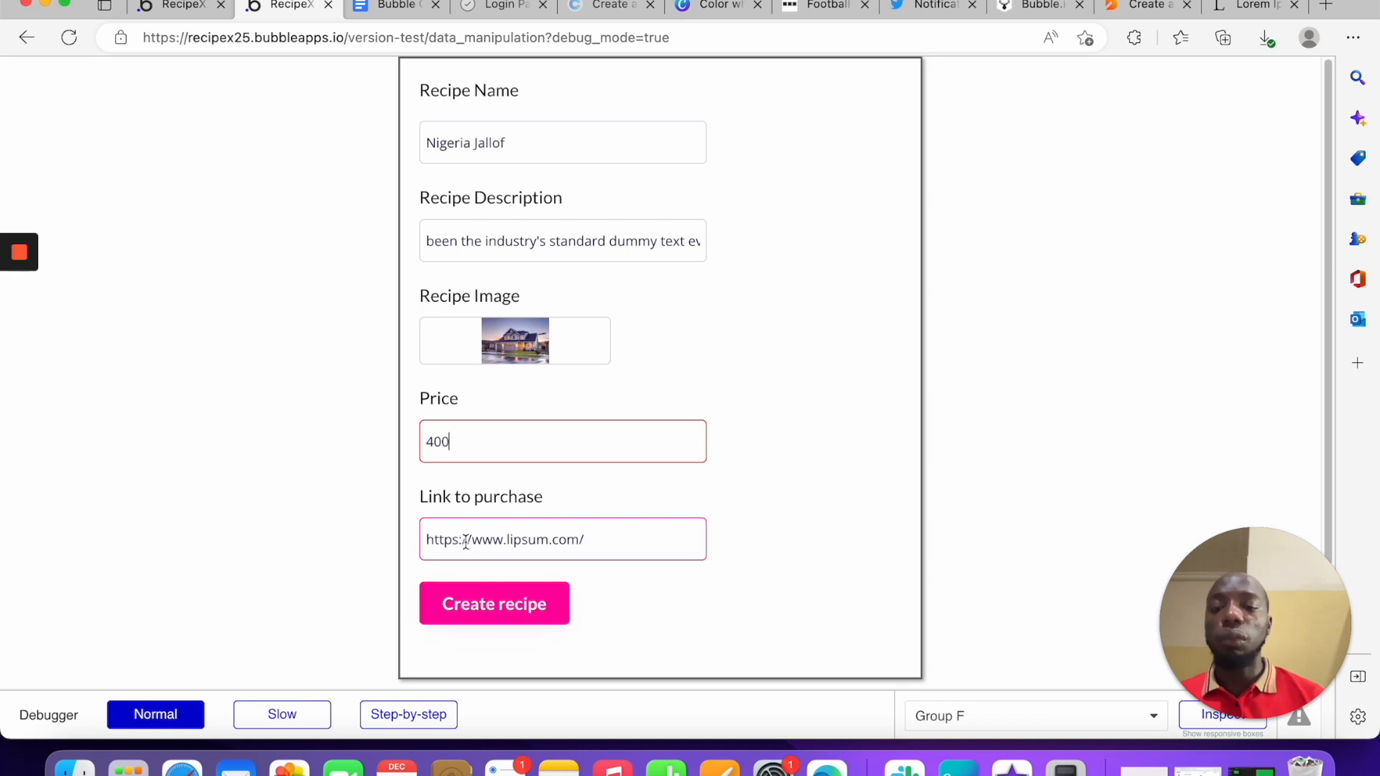
{"action": "left_click", "coordinate": [462, 443]}
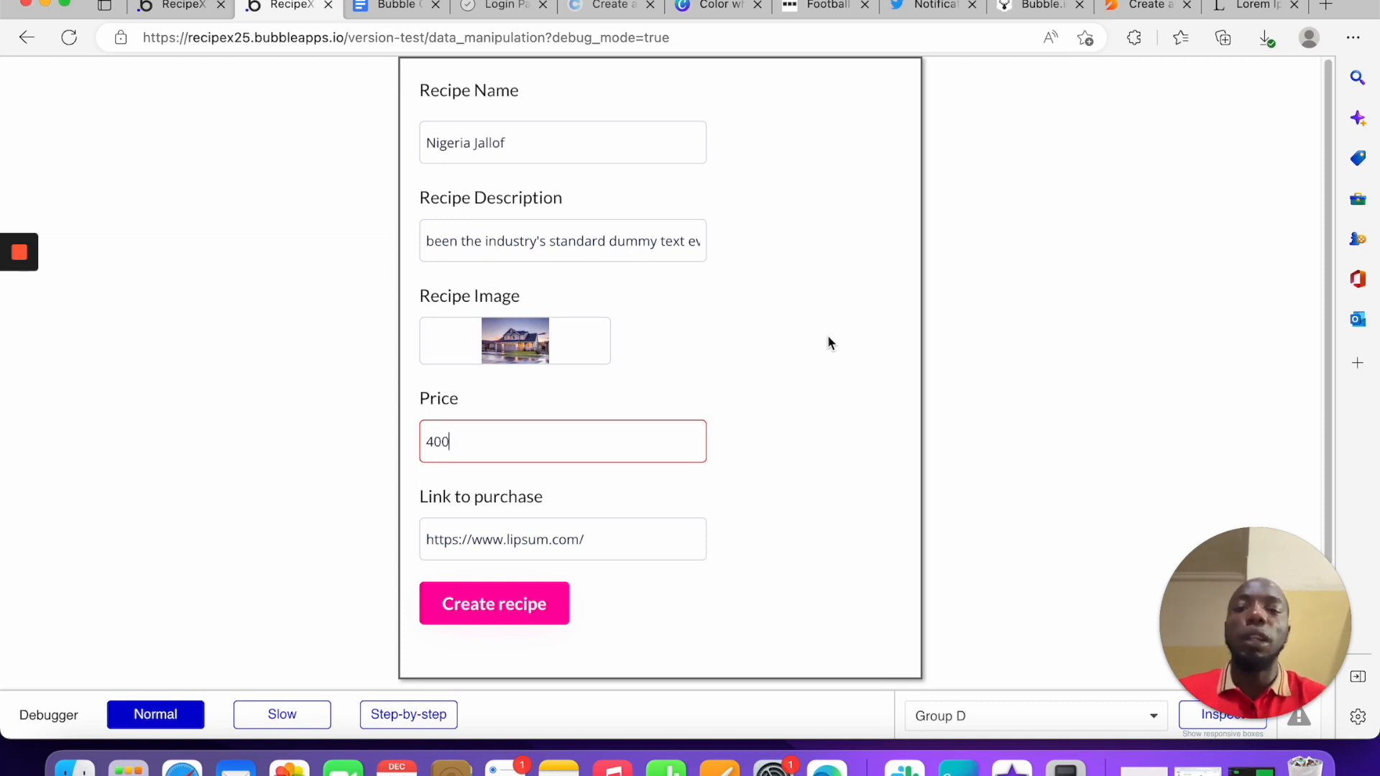
{"action": "left_click", "coordinate": [676, 126]}
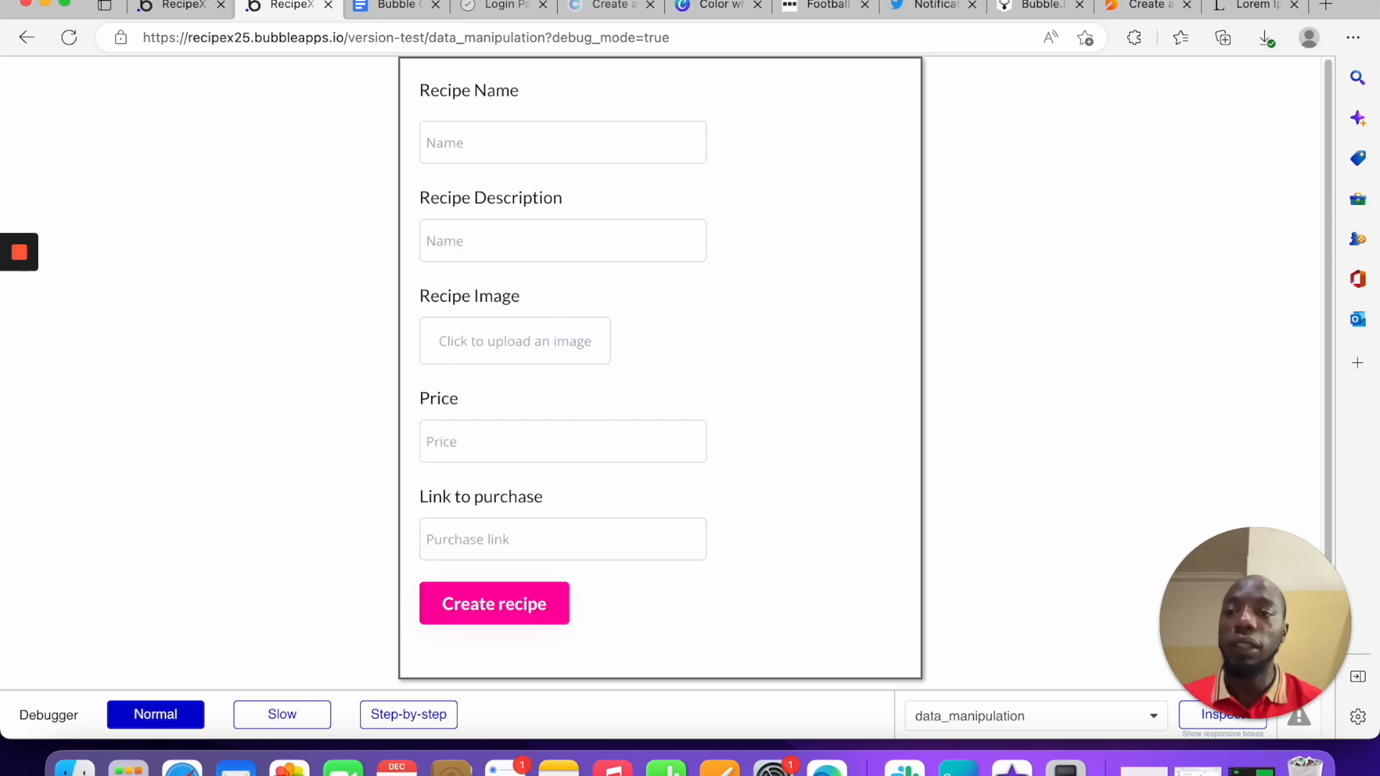
{"action": "left_click", "coordinate": [178, 5]}
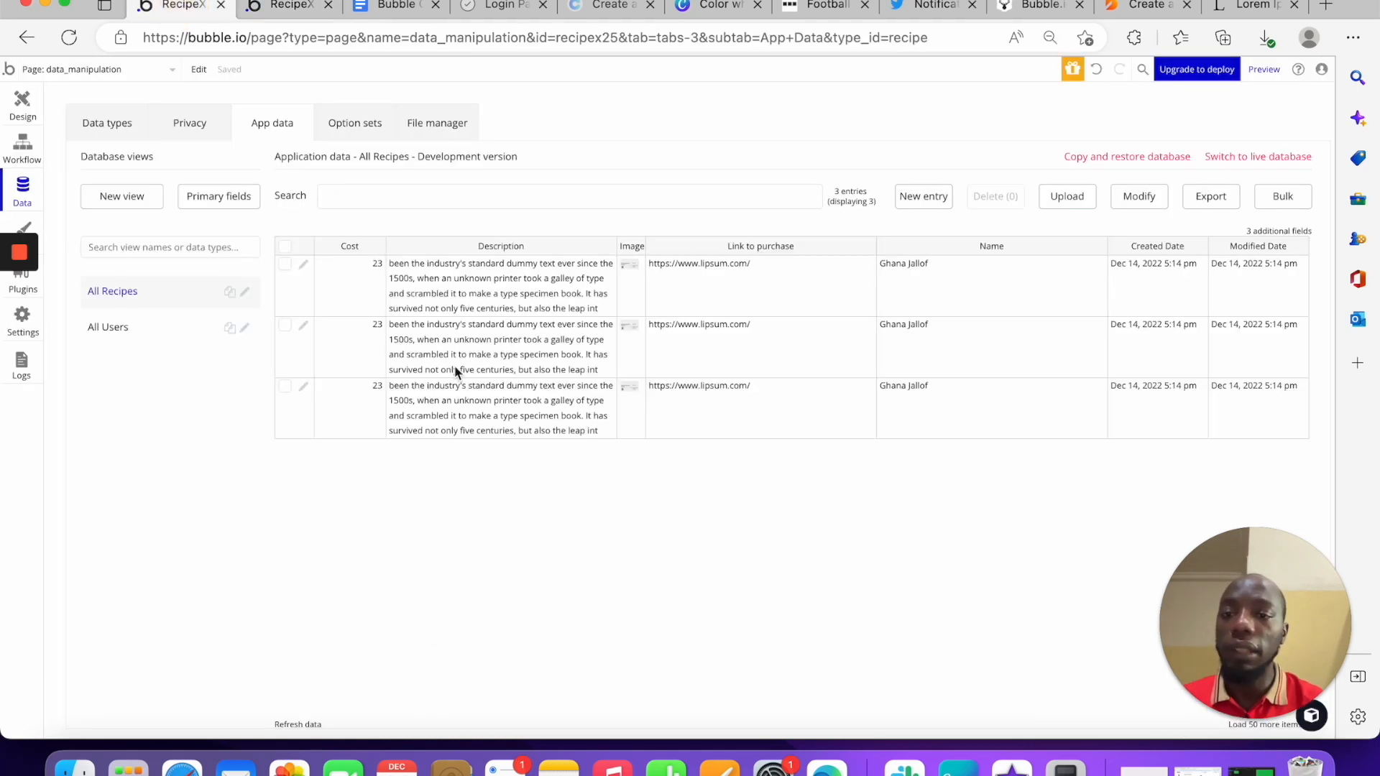
{"action": "left_click", "coordinate": [163, 327]}
{"action": "left_click", "coordinate": [161, 292]}
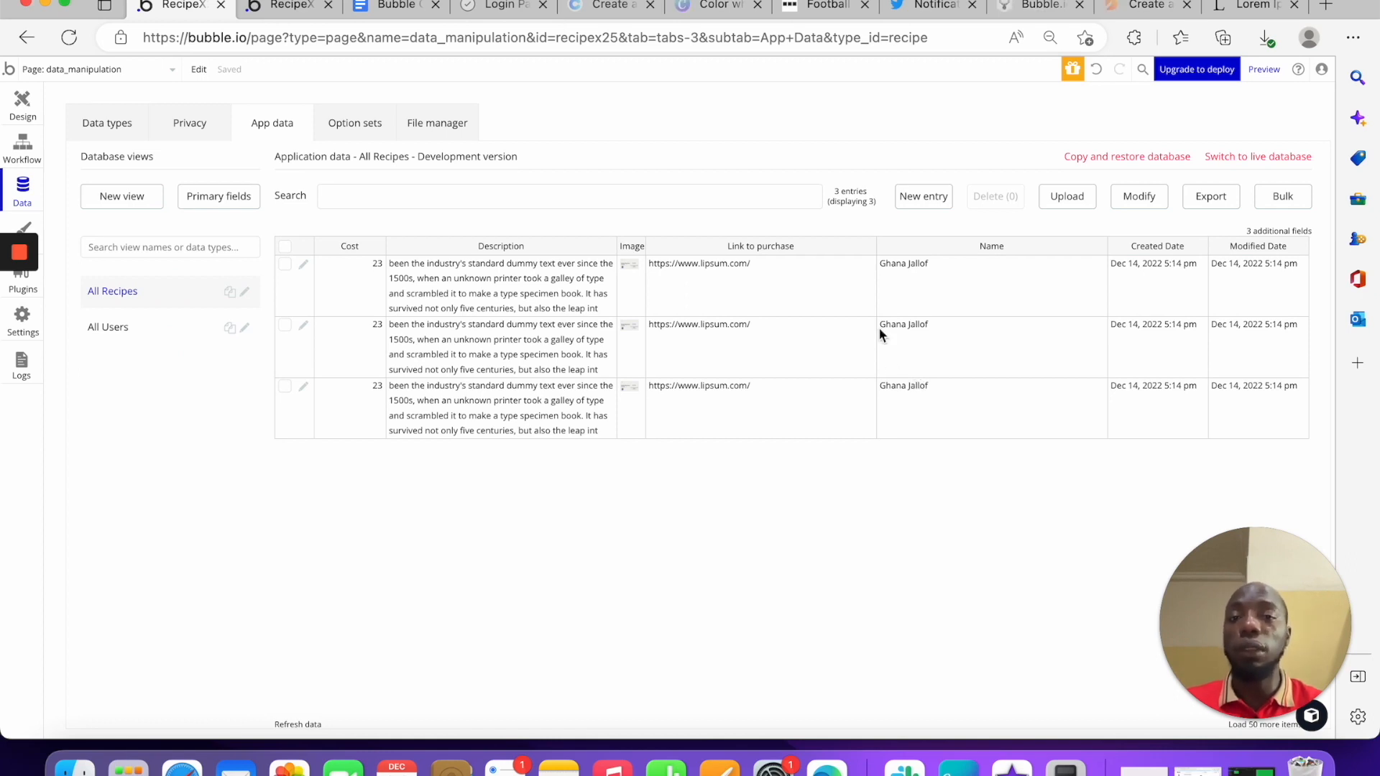
{"action": "left_click", "coordinate": [284, 6]}
{"action": "left_click", "coordinate": [531, 144]}
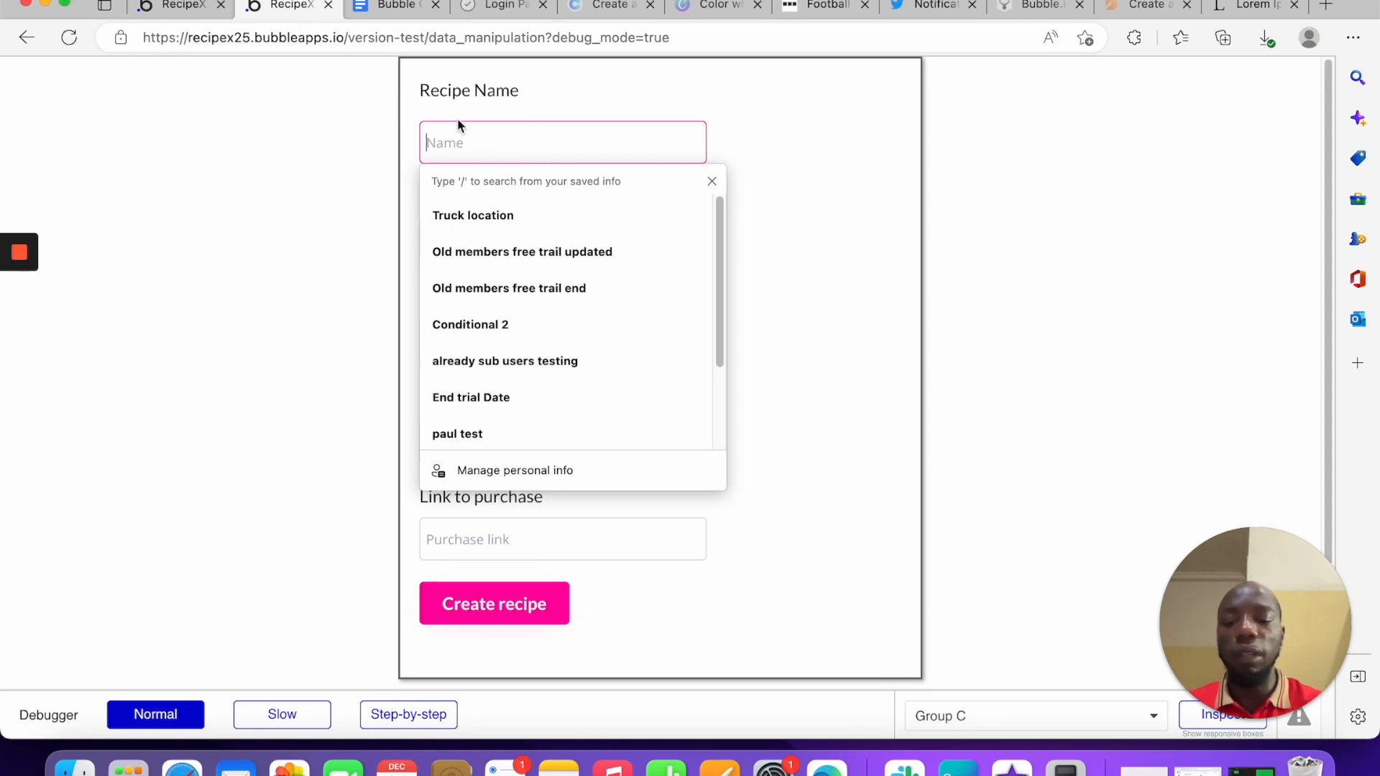
{"action": "type", "text": "Recipe Name"}
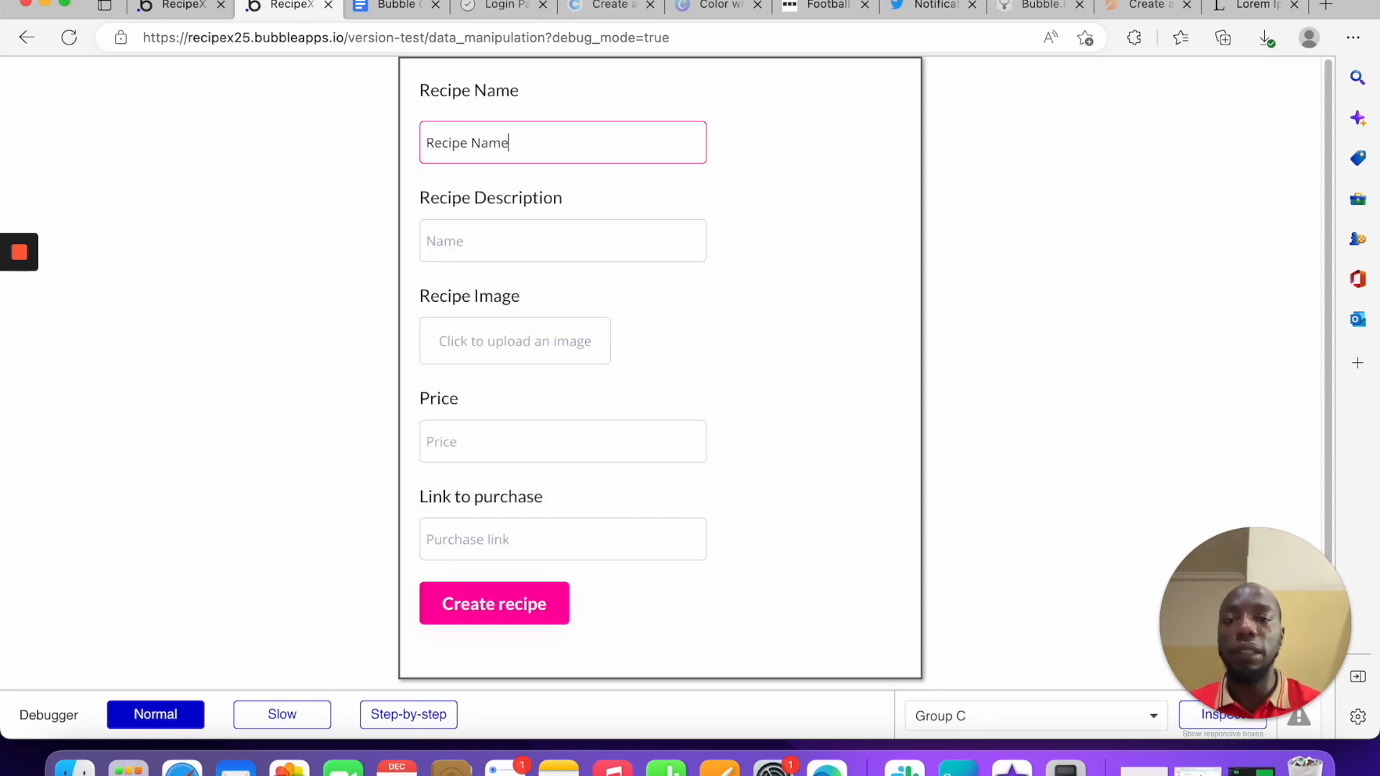
{"action": "key", "text": "Tab"}
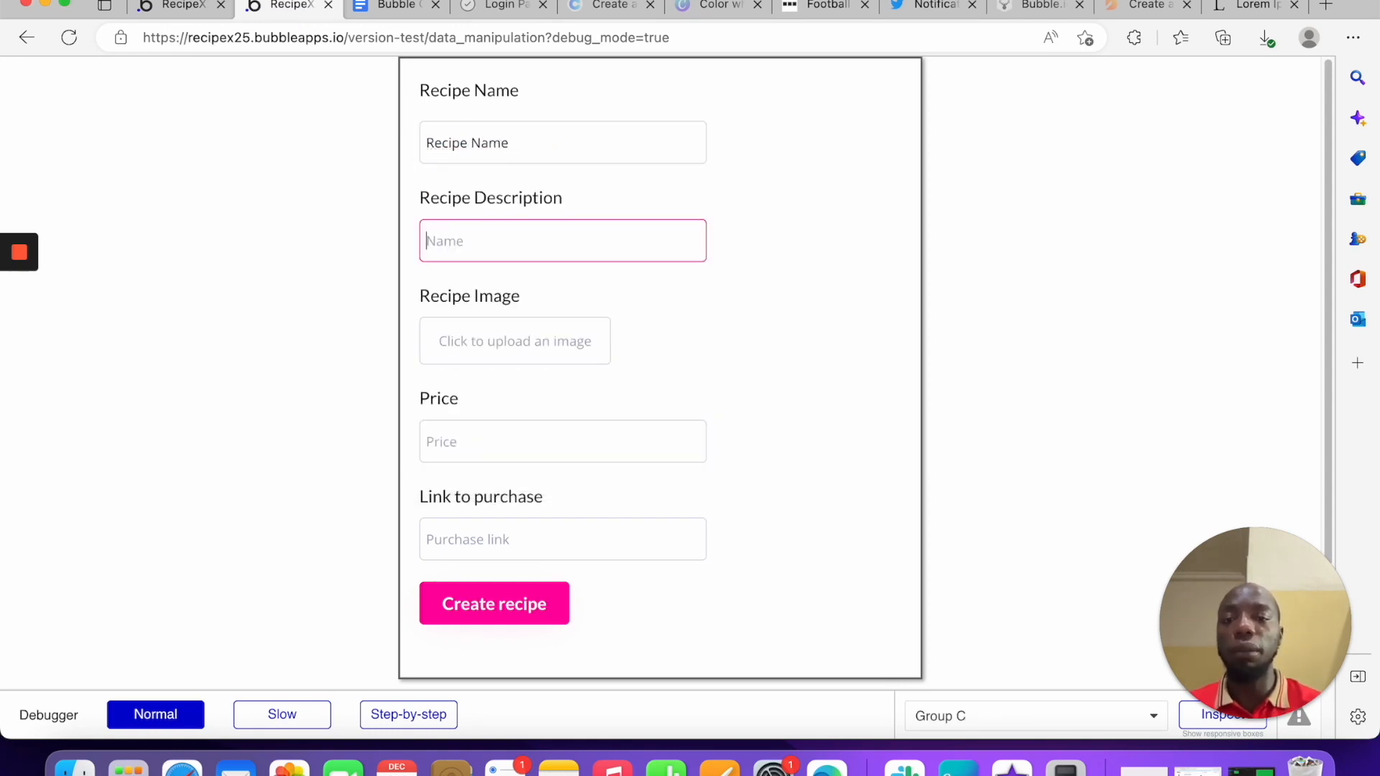
{"action": "key", "text": "super+v"}
{"action": "left_click", "coordinate": [579, 540]}
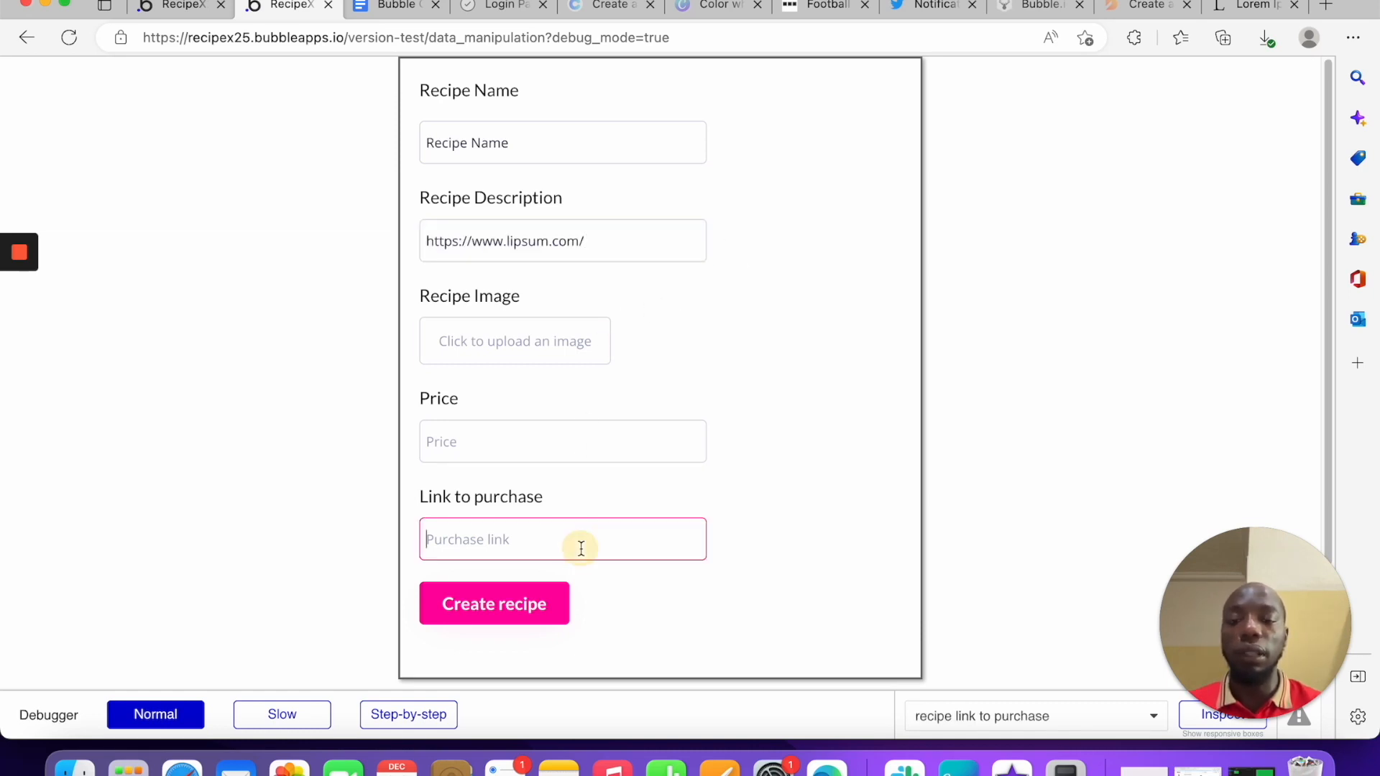
{"action": "key", "text": "super+v"}
Replace the link in the recipe description with the text Description
{"action": "left_click_drag", "start_coordinate": [584, 242], "coordinate": [428, 242]}
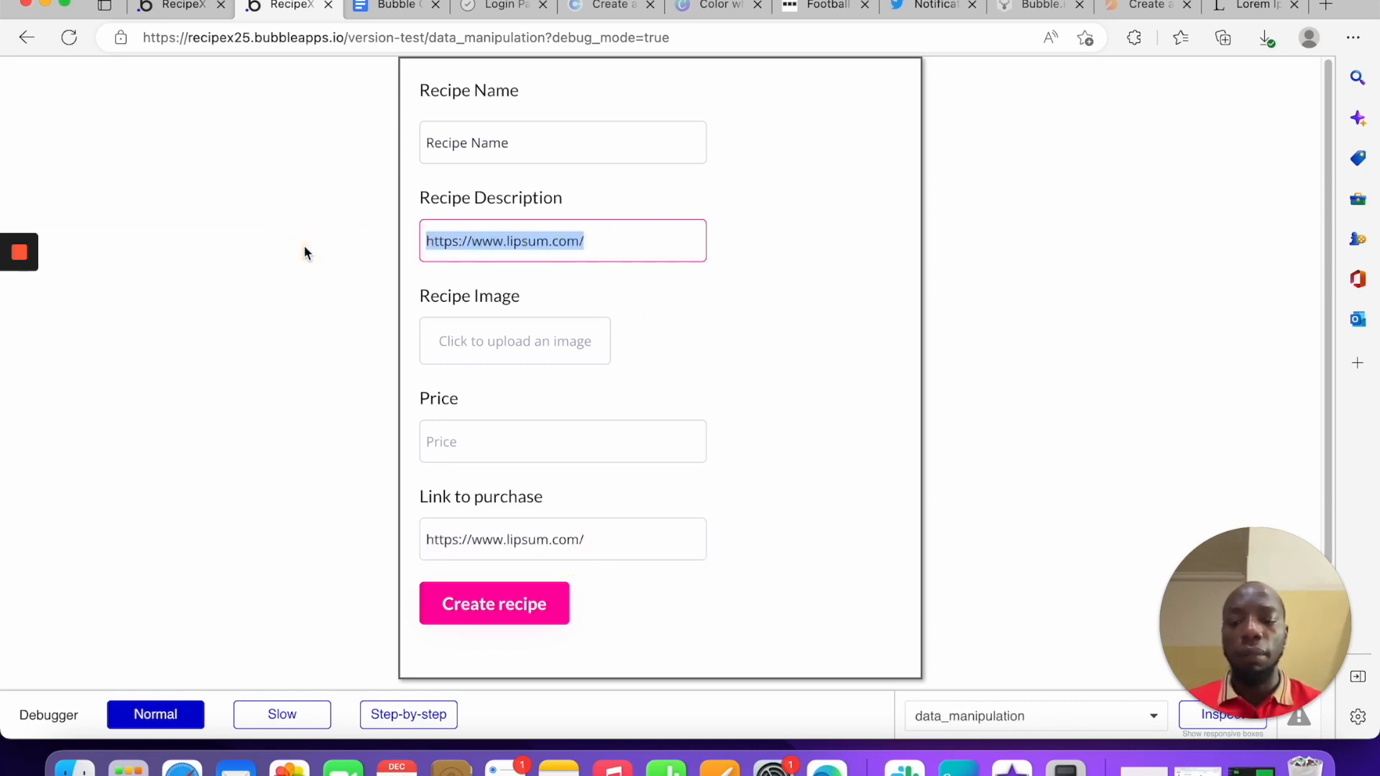
{"action": "type", "text": "Descr"}
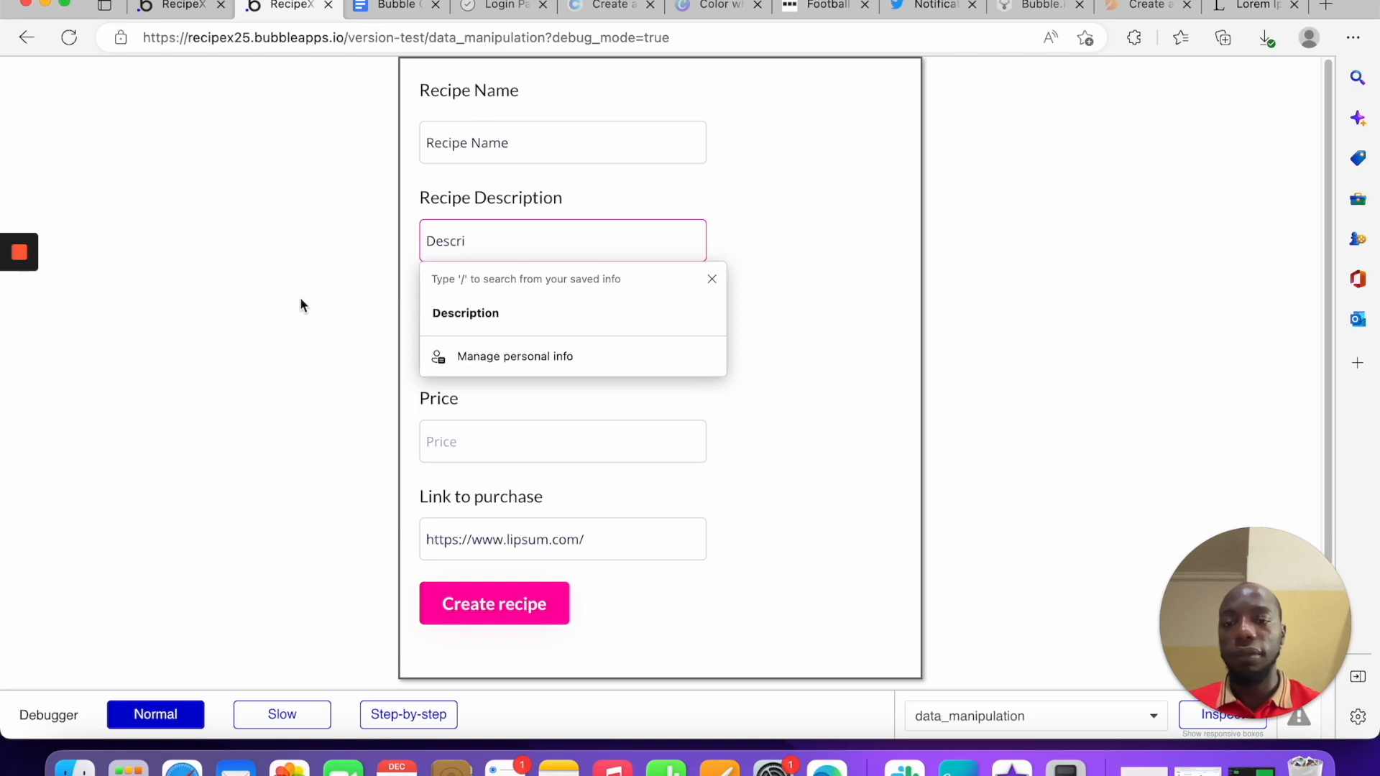
{"action": "type", "text": "i"}
{"action": "left_click", "coordinate": [542, 324]}
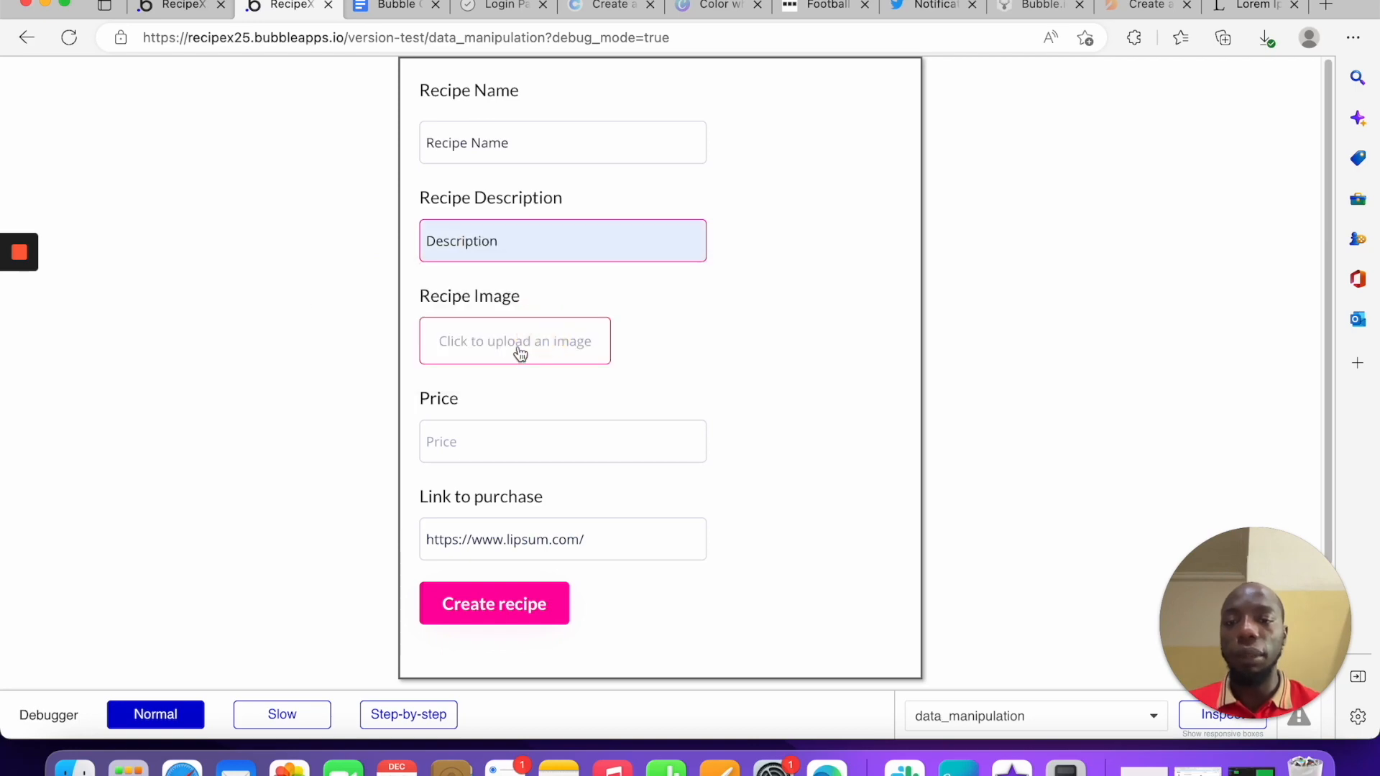
Upload 20200523_130834_edited.jpg from Downloads as the recipe image and set the price to 500
{"action": "left_click", "coordinate": [470, 309]}
{"action": "left_click", "coordinate": [533, 251]}
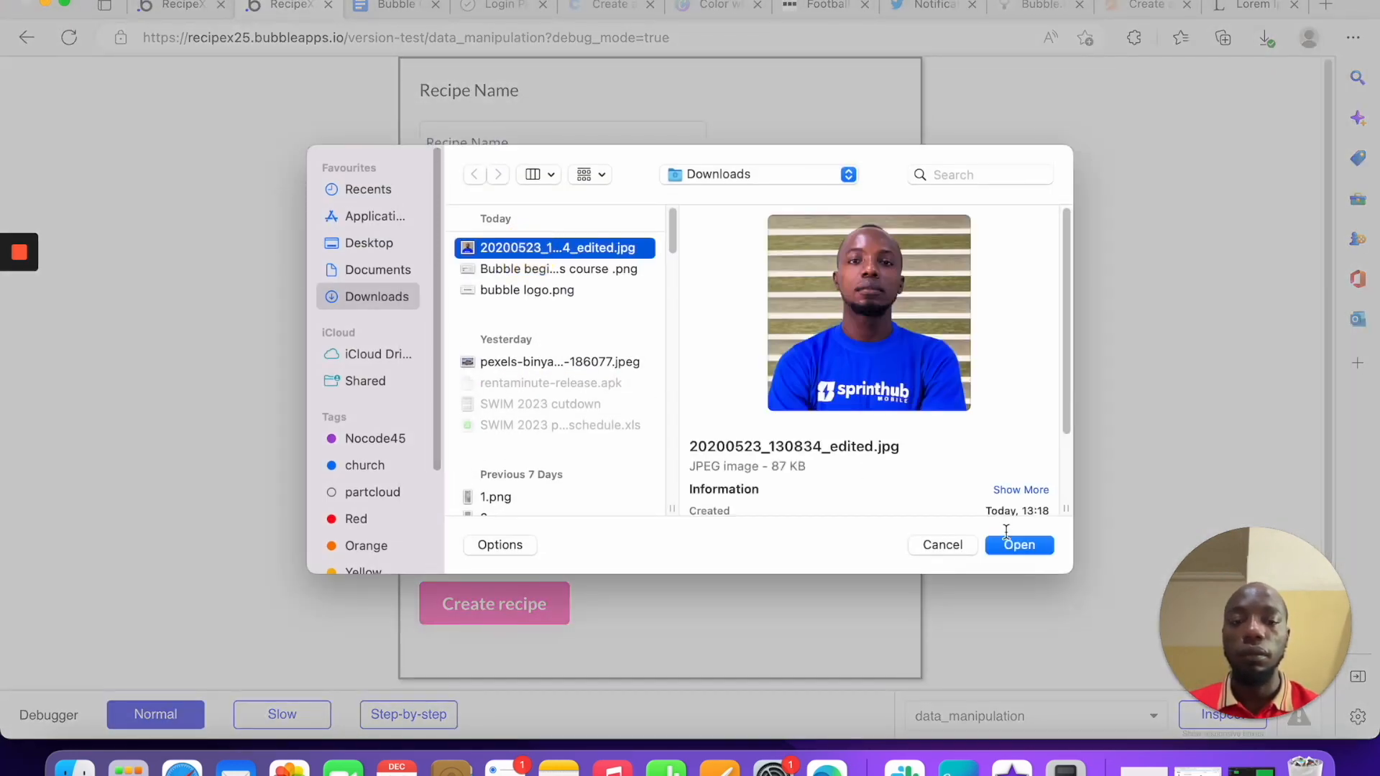
{"action": "left_click", "coordinate": [1018, 546]}
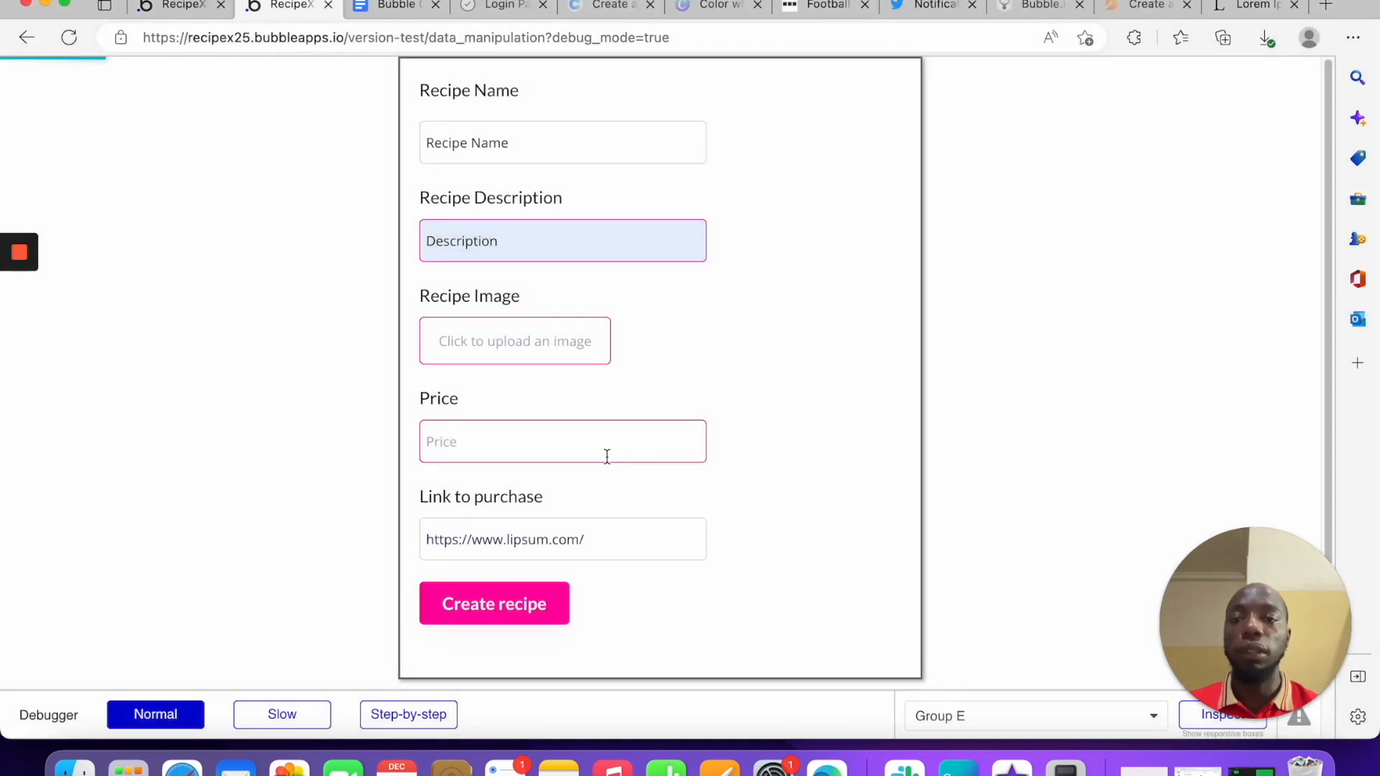
{"action": "left_click", "coordinate": [536, 437]}
{"action": "type", "text": "500"}
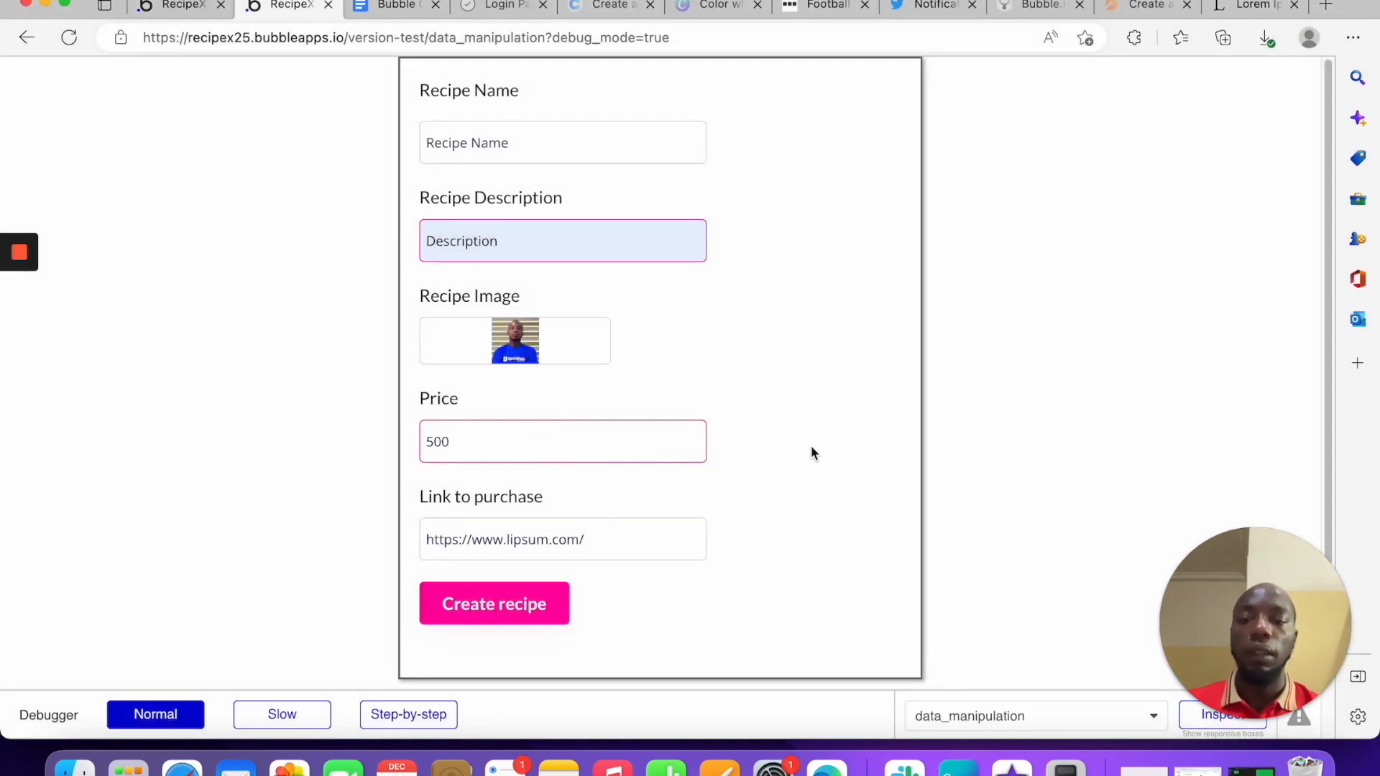
Try to create the recipe from the filled-in form with the price of 500
{"action": "left_click", "coordinate": [659, 249]}
{"action": "left_click", "coordinate": [832, 211]}
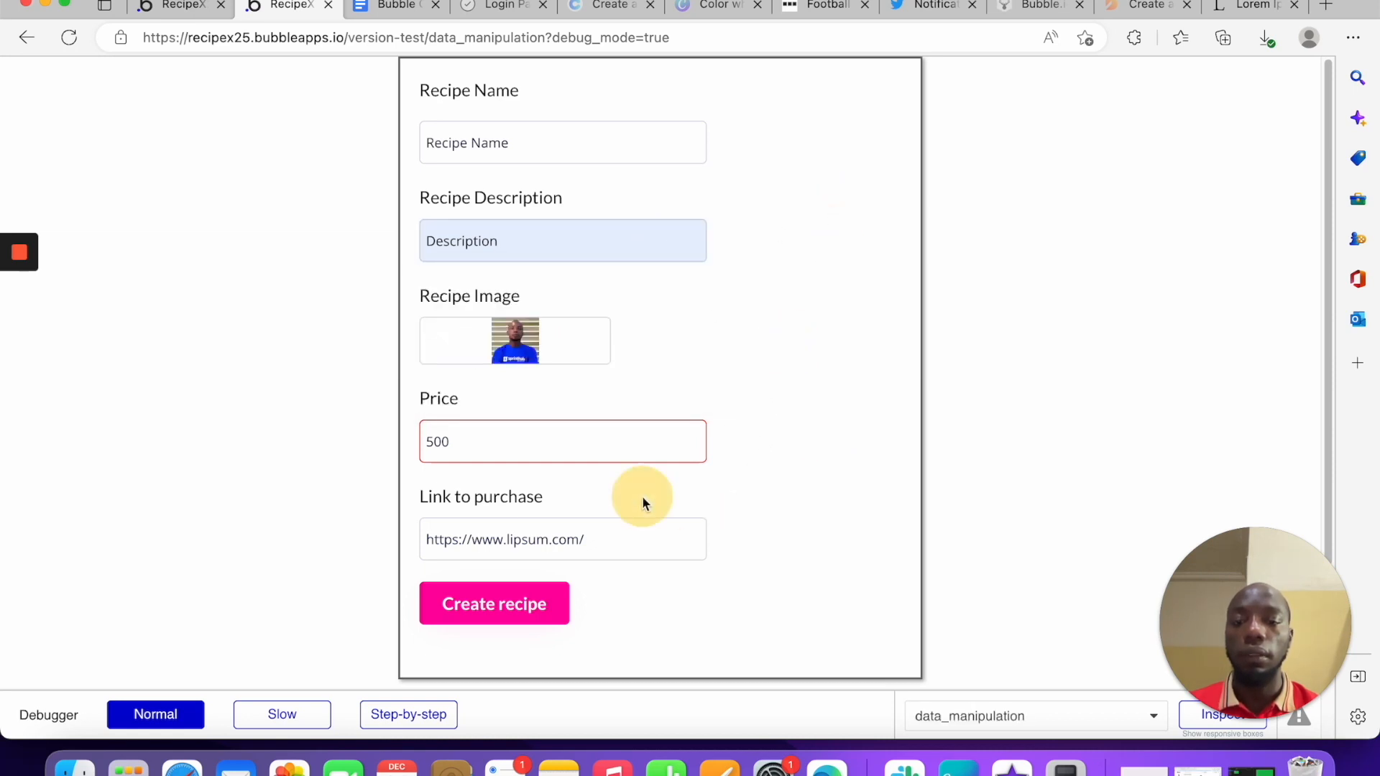
{"action": "left_click", "coordinate": [491, 622]}
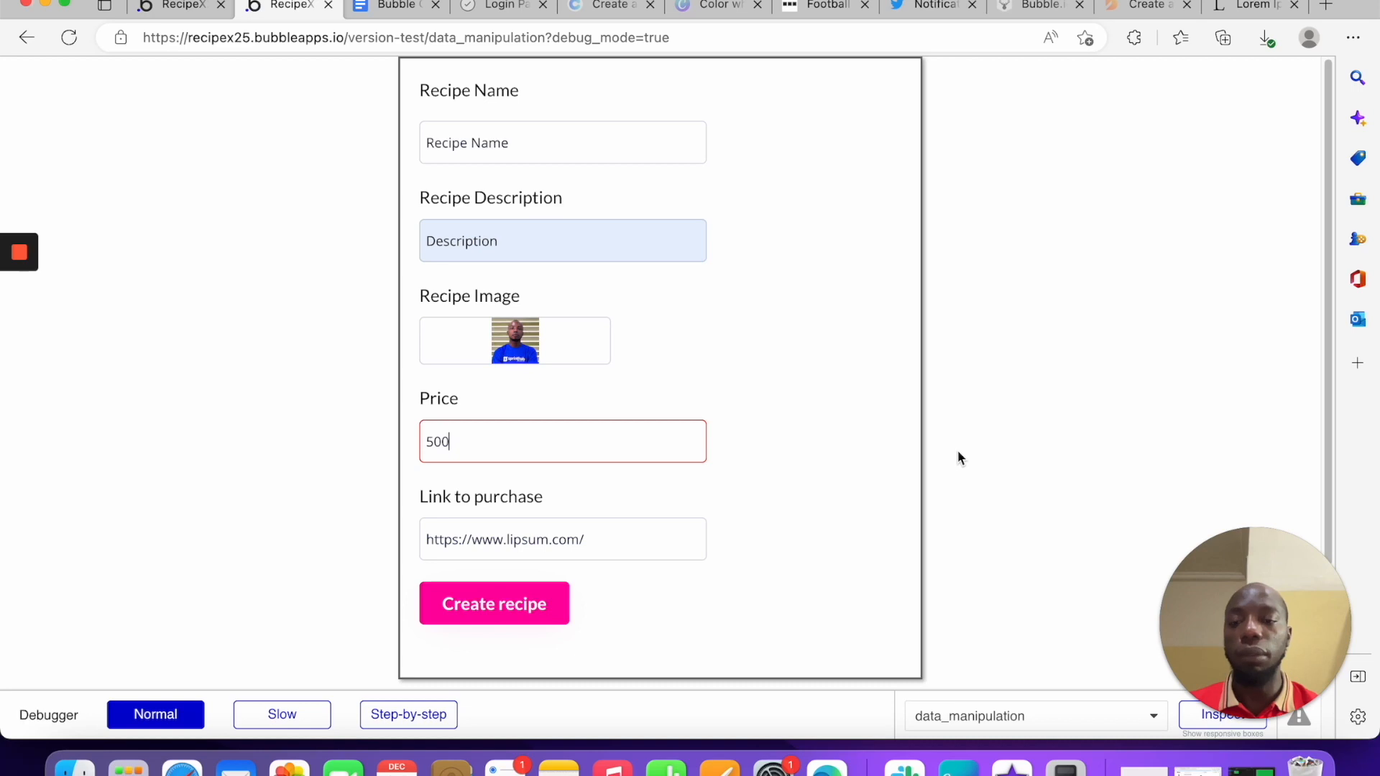
{"action": "left_click", "coordinate": [507, 611]}
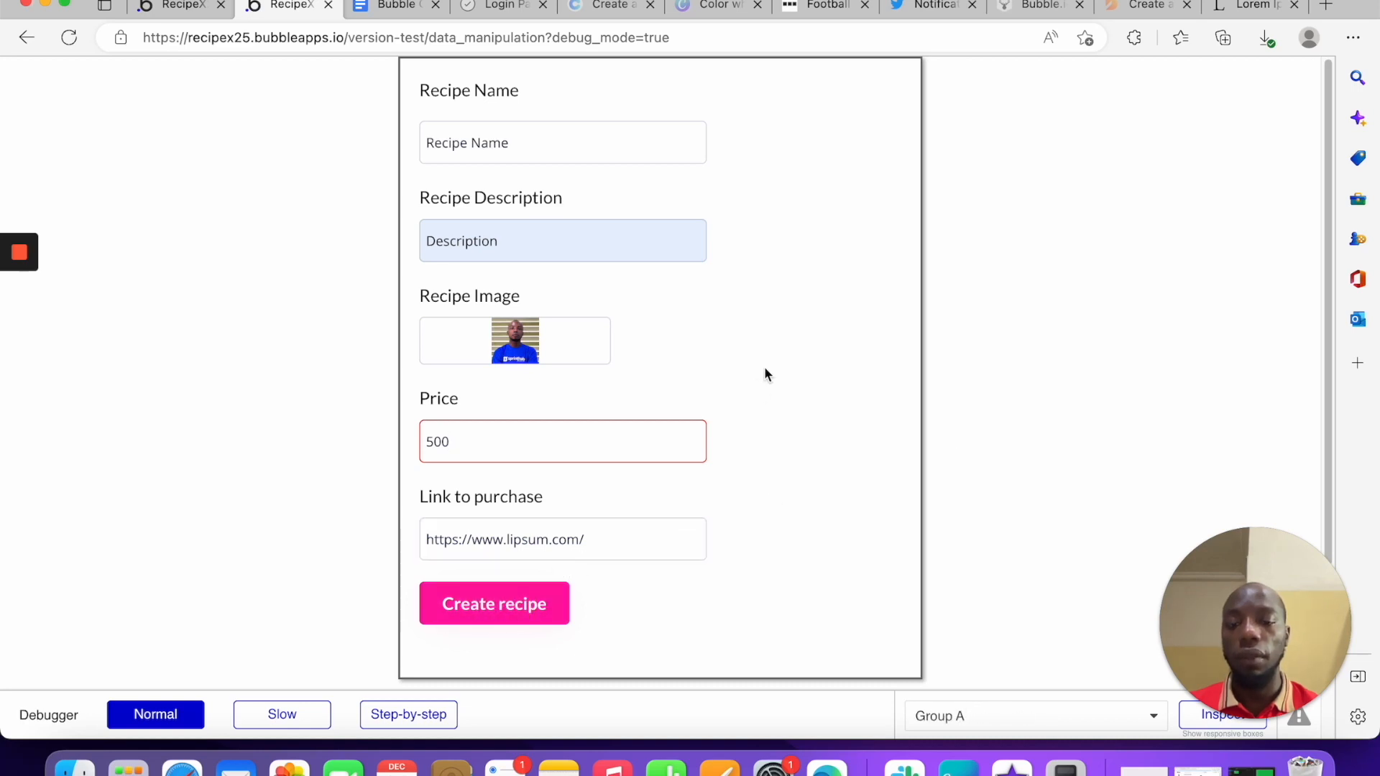
In the Bubble editor, check the All Recipes entries and inspect the price input's settings on the form
{"action": "left_click", "coordinate": [181, 6]}
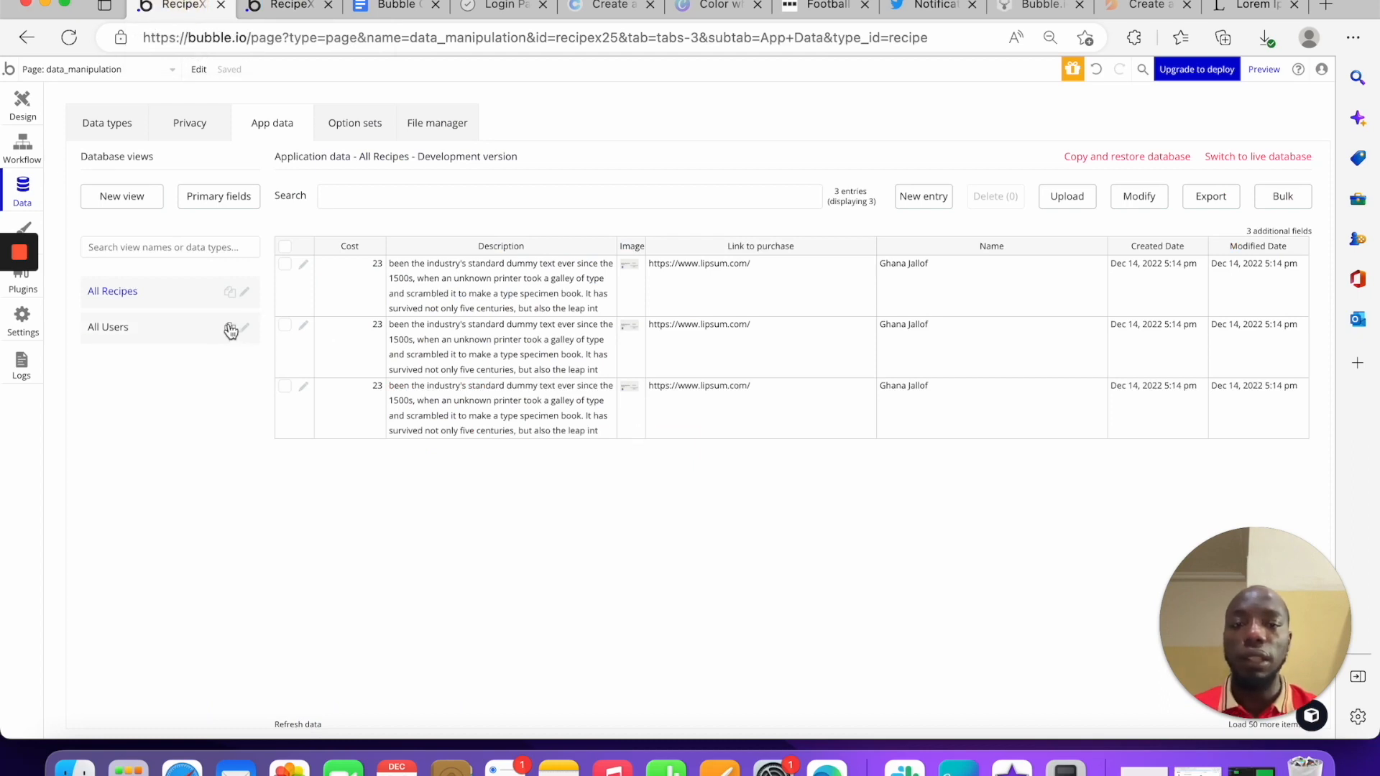
{"action": "left_click", "coordinate": [27, 110]}
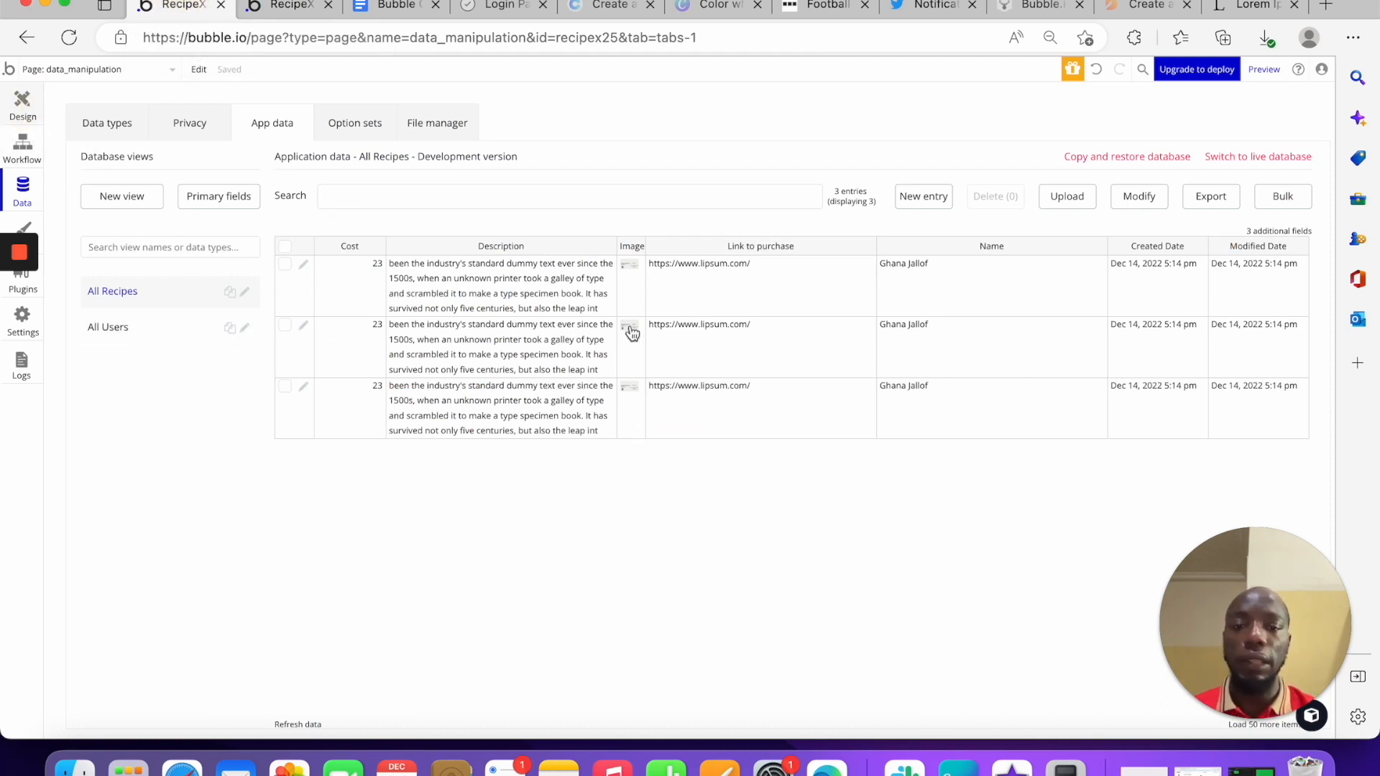
{"action": "left_click", "coordinate": [668, 456]}
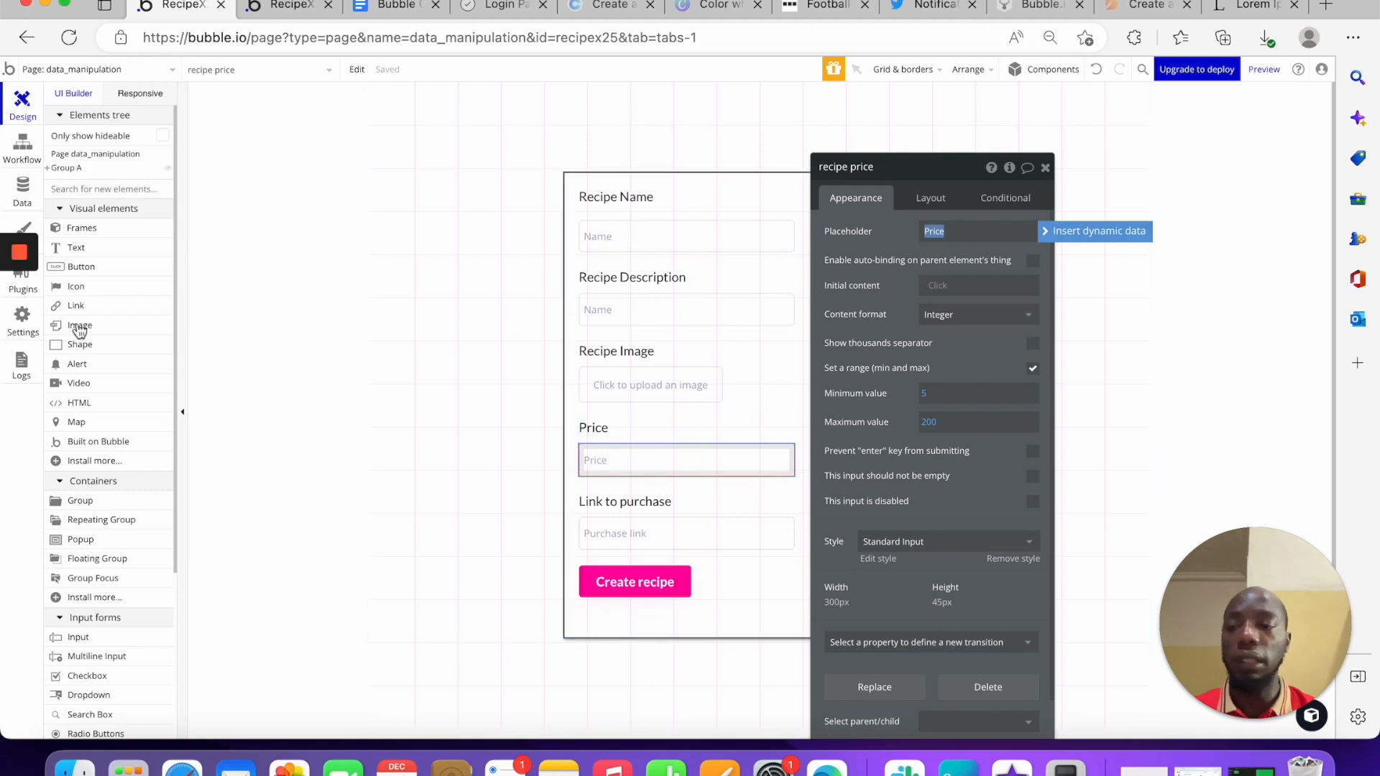
Review the Recipe data type's Cost, Description, Link to purchase and Name fields and their types
{"action": "left_click", "coordinate": [25, 191]}
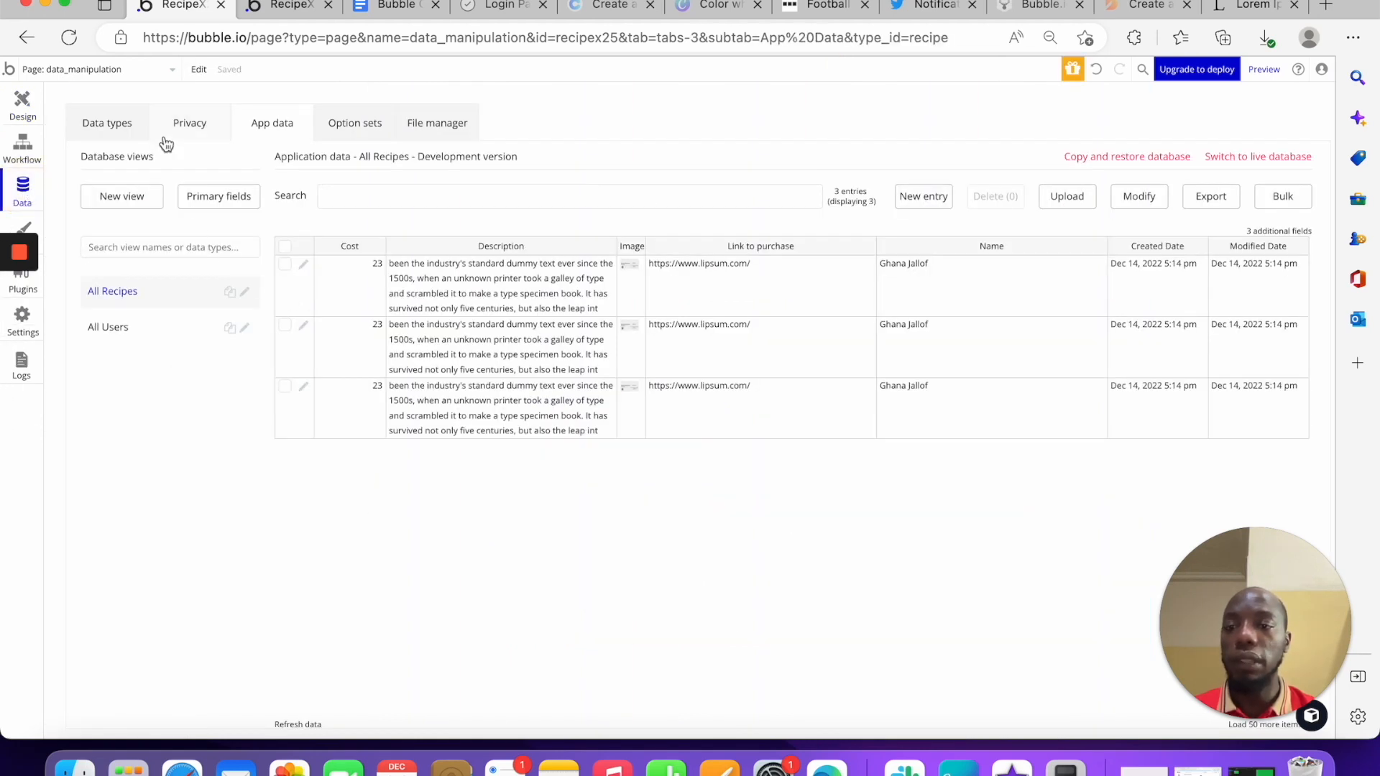
{"action": "left_click", "coordinate": [74, 128]}
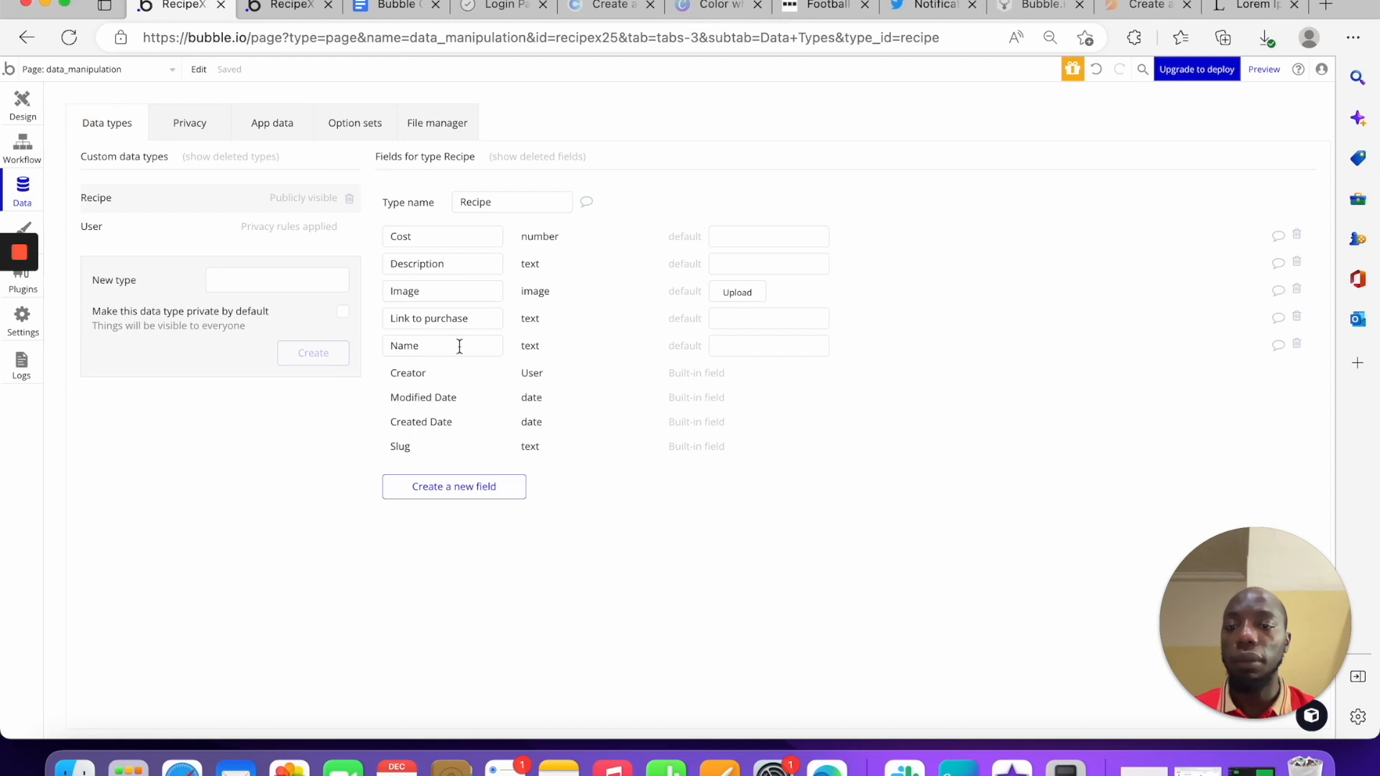
{"action": "left_click_drag", "start_coordinate": [445, 239], "coordinate": [230, 236]}
{"action": "left_click", "coordinate": [569, 241]}
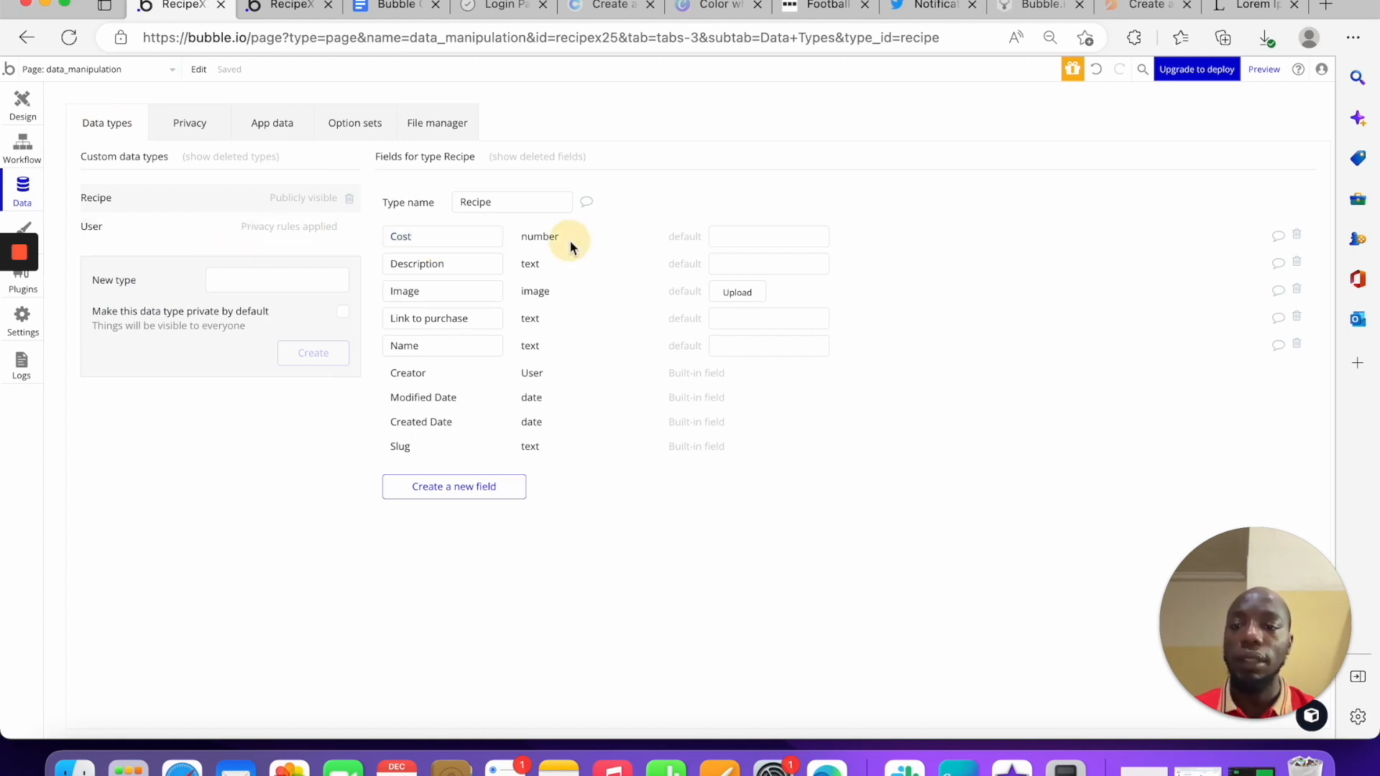
{"action": "left_click_drag", "start_coordinate": [449, 264], "coordinate": [332, 261]}
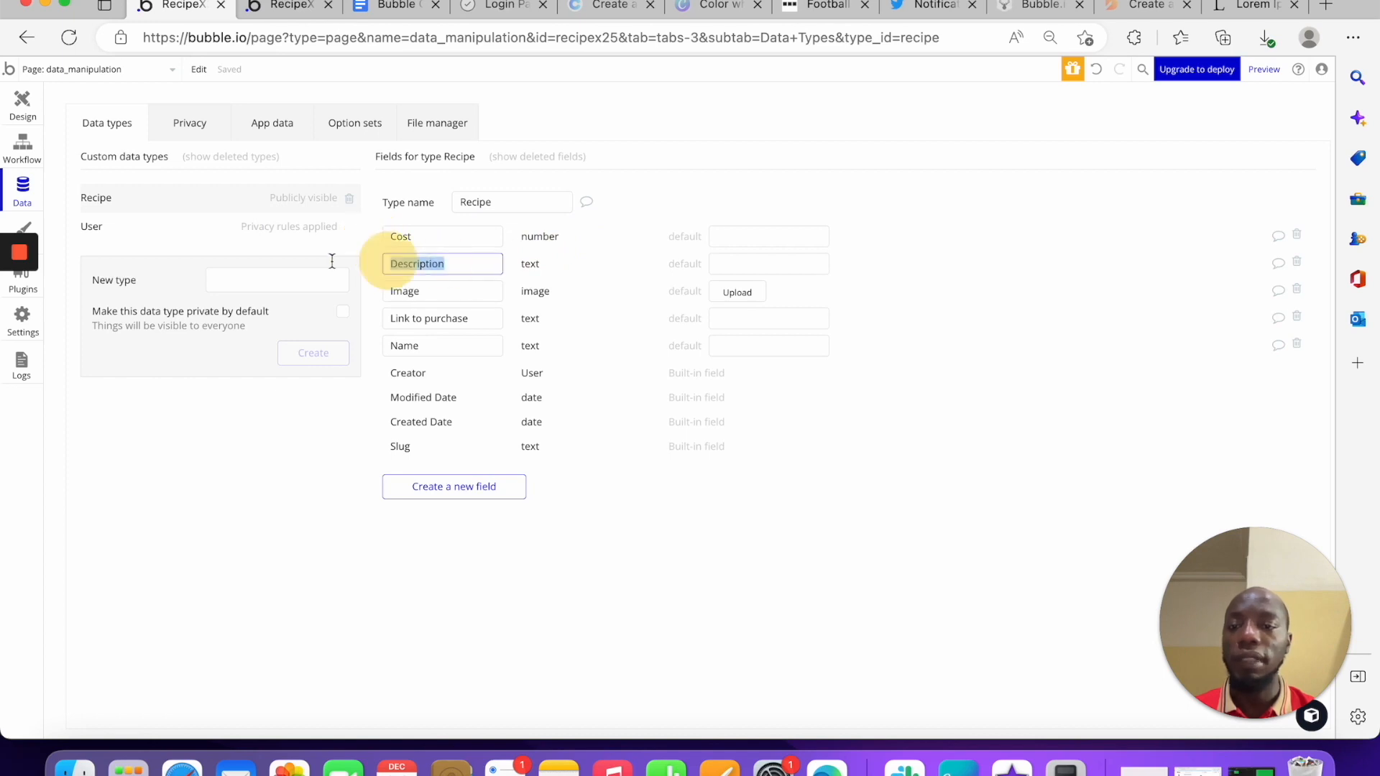
{"action": "left_click_drag", "start_coordinate": [481, 321], "coordinate": [222, 314]}
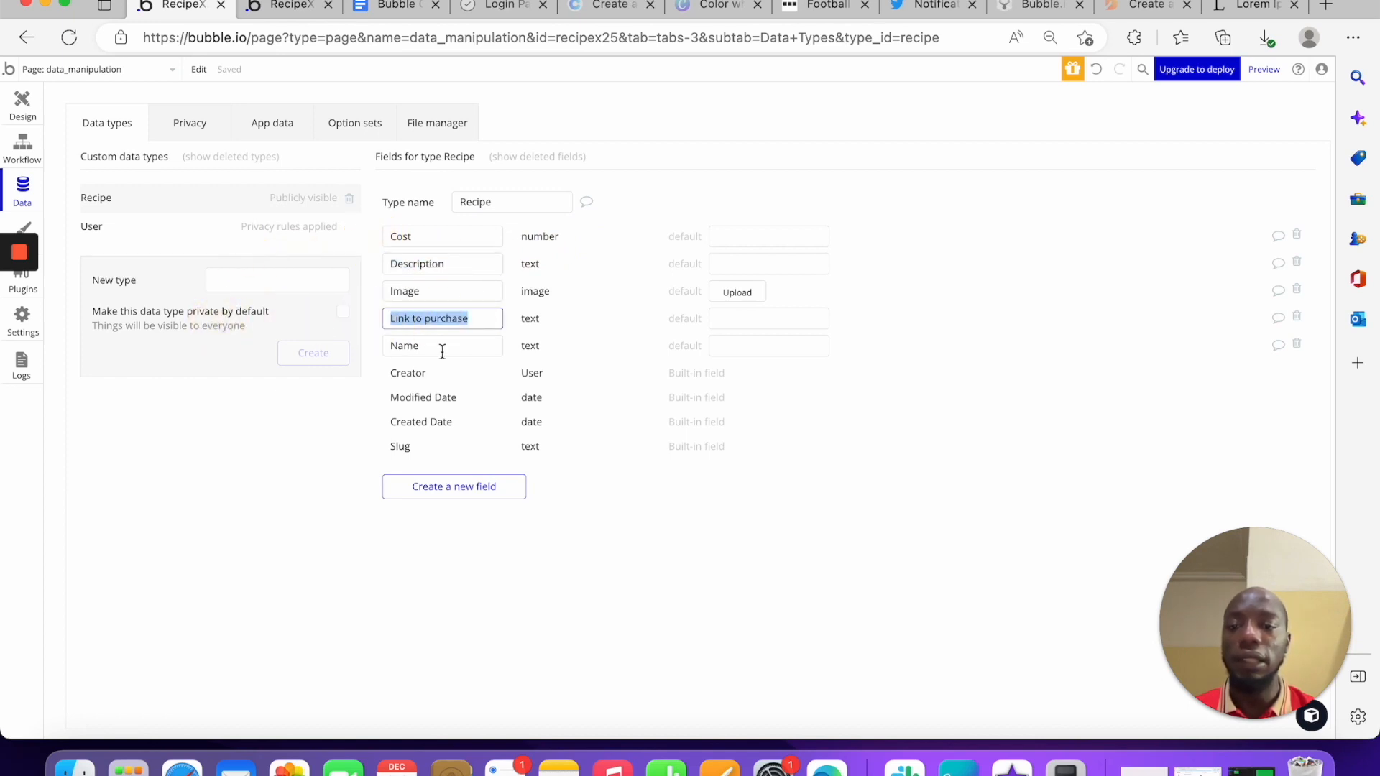
{"action": "left_click_drag", "start_coordinate": [440, 351], "coordinate": [206, 352]}
Review the field mappings of the Create a new Recipe action in the Create recipe button's workflow
{"action": "left_click", "coordinate": [20, 101]}
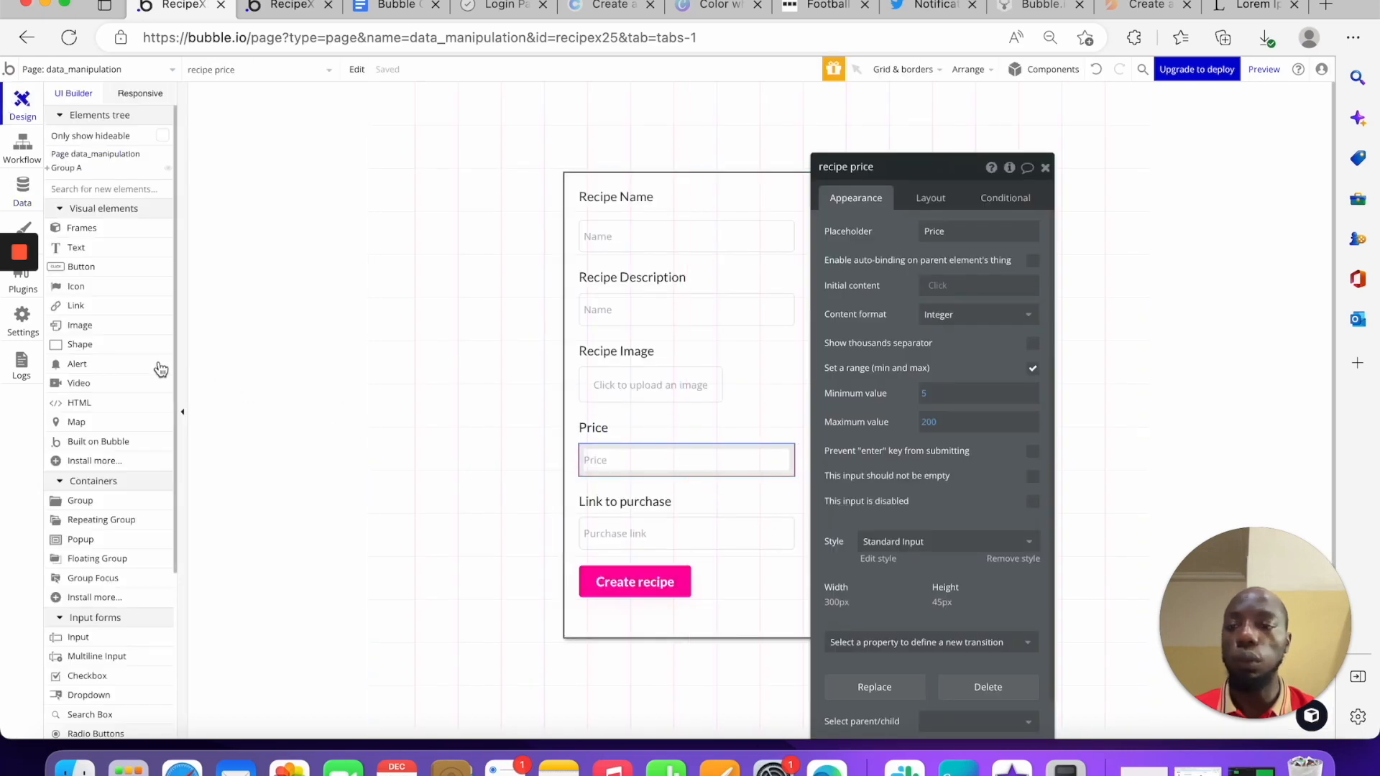
{"action": "left_click", "coordinate": [18, 151]}
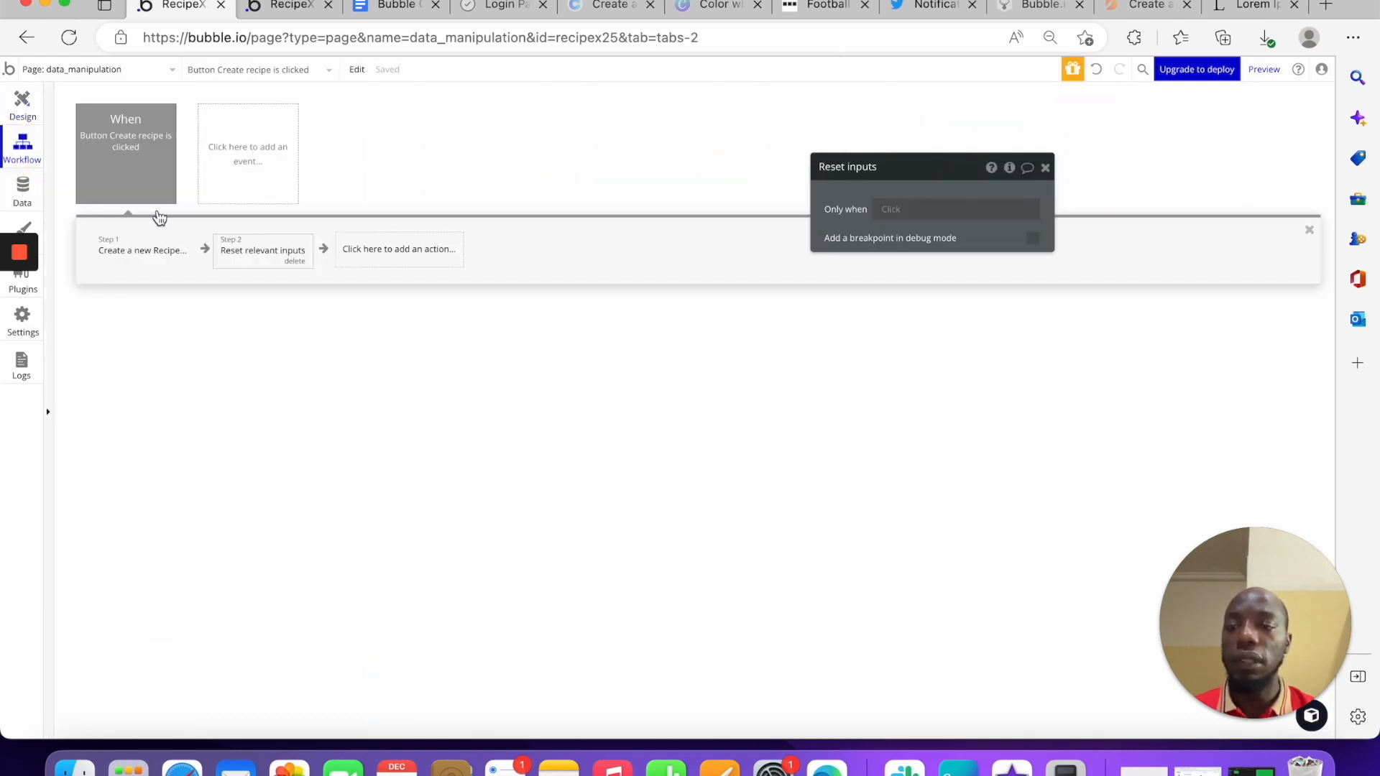
{"action": "left_click", "coordinate": [112, 250]}
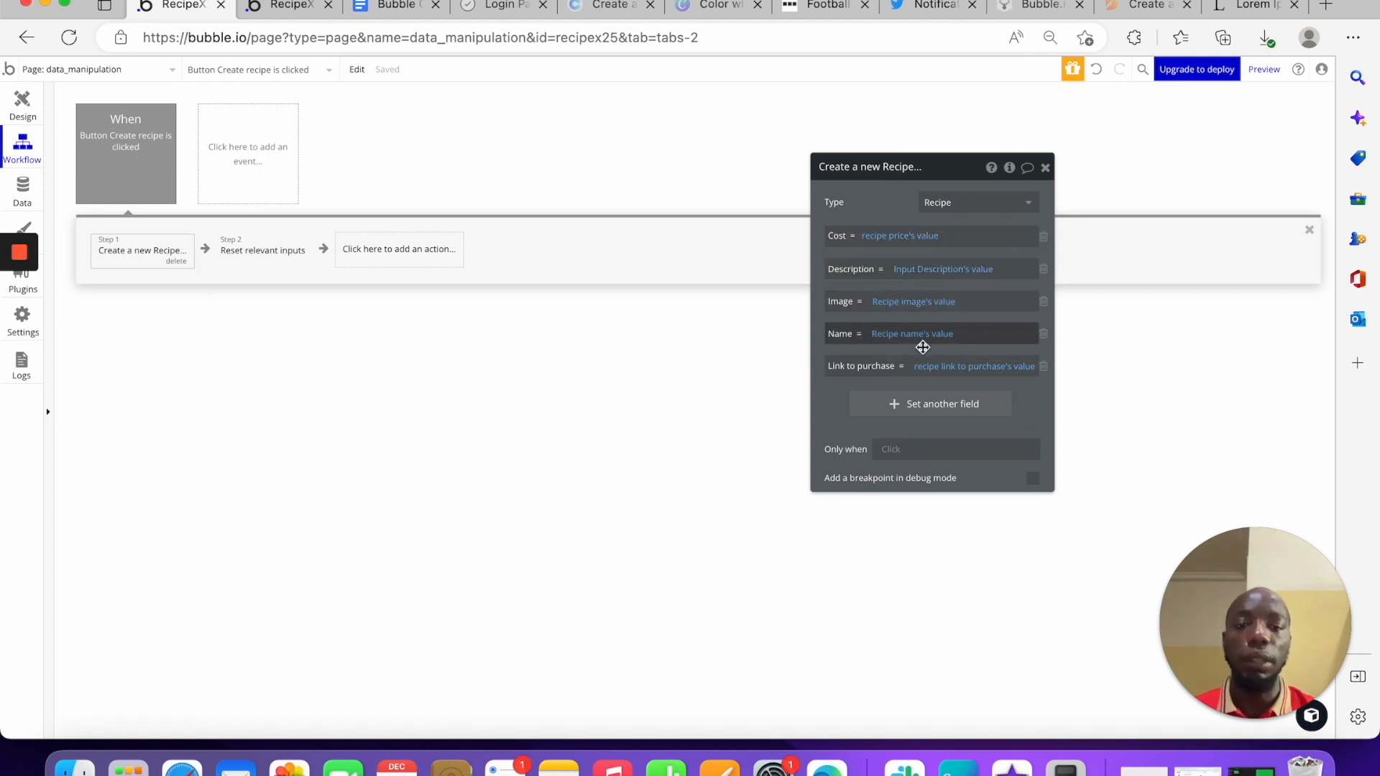
{"action": "mouse_move", "coordinate": [943, 369]}
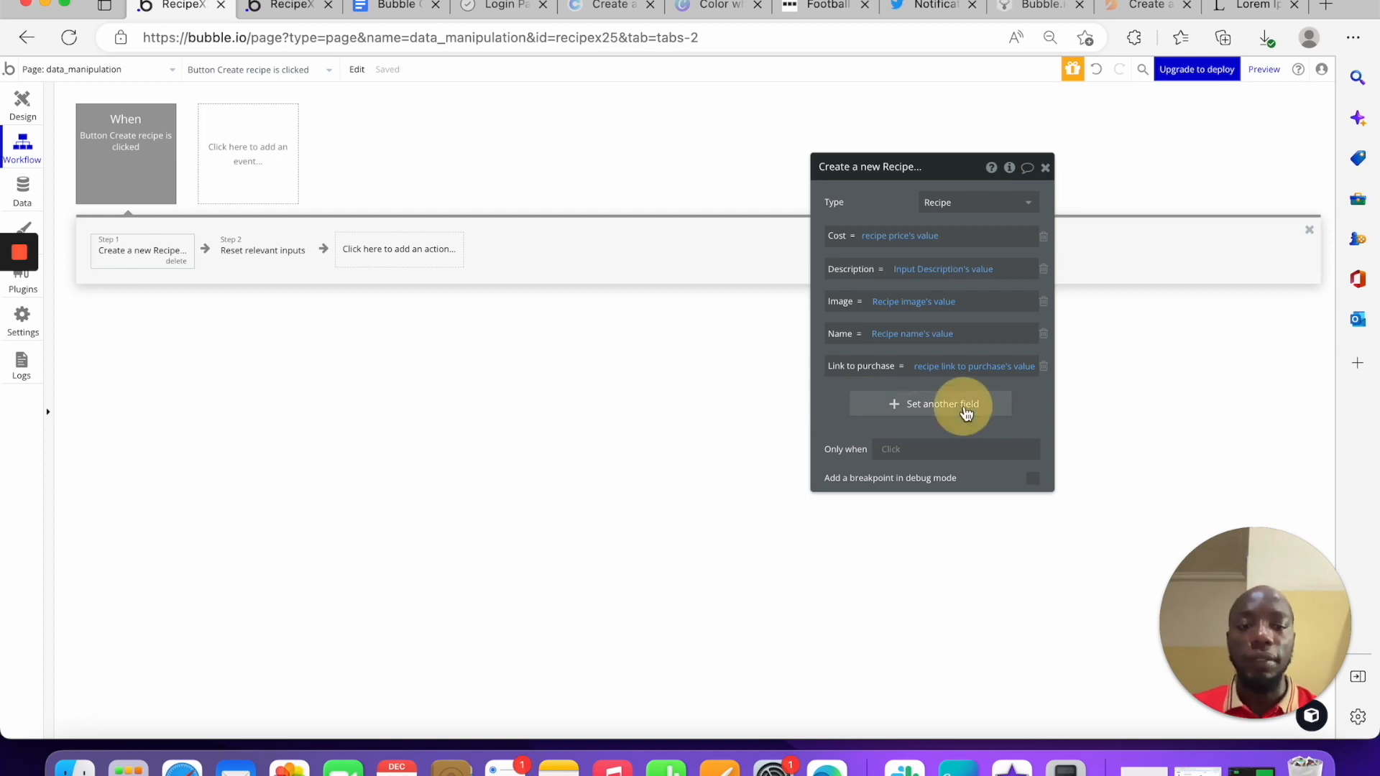
{"action": "left_click", "coordinate": [953, 403]}
{"action": "left_click", "coordinate": [1041, 396]}
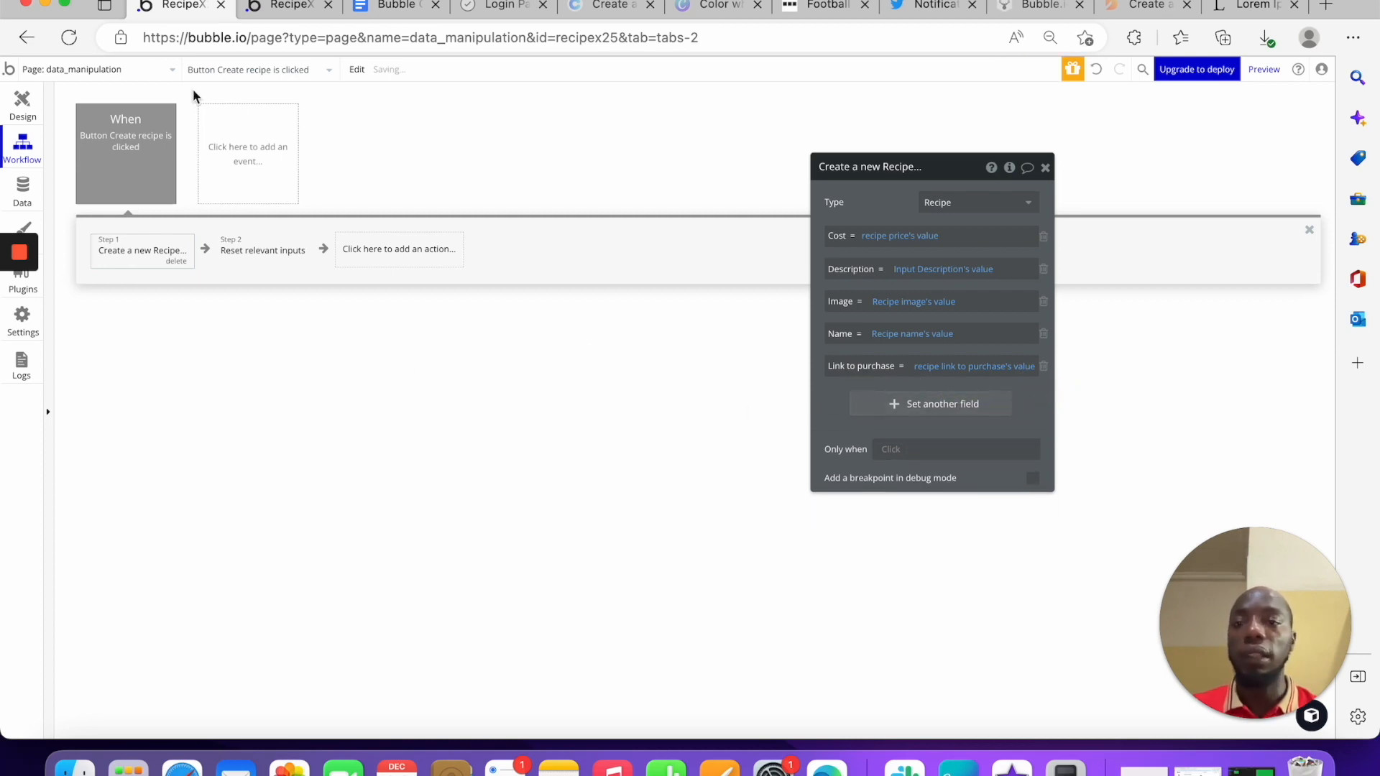
Reload the form preview, fill the recipe name and description with Truck location, and enter link as the purchase link
{"action": "left_click", "coordinate": [271, 5]}
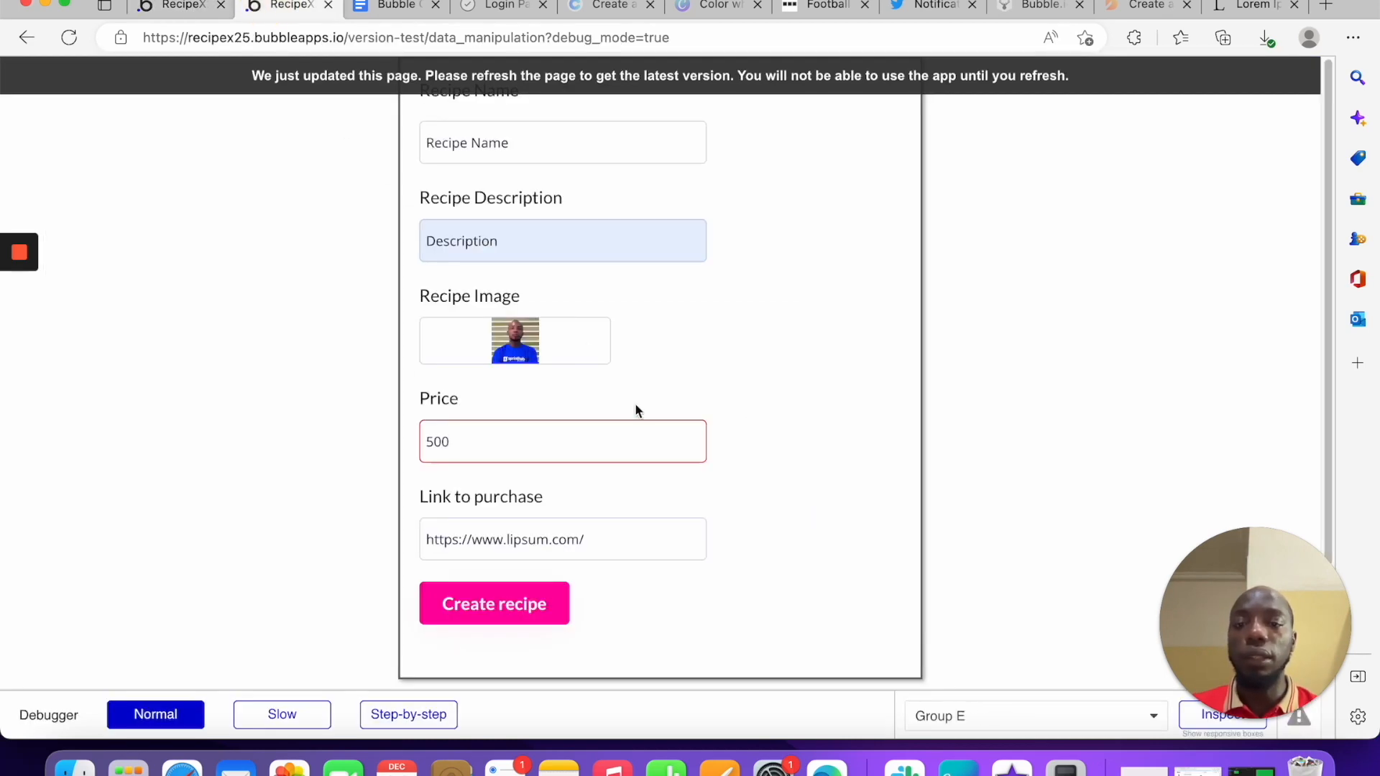
{"action": "left_click", "coordinate": [69, 37]}
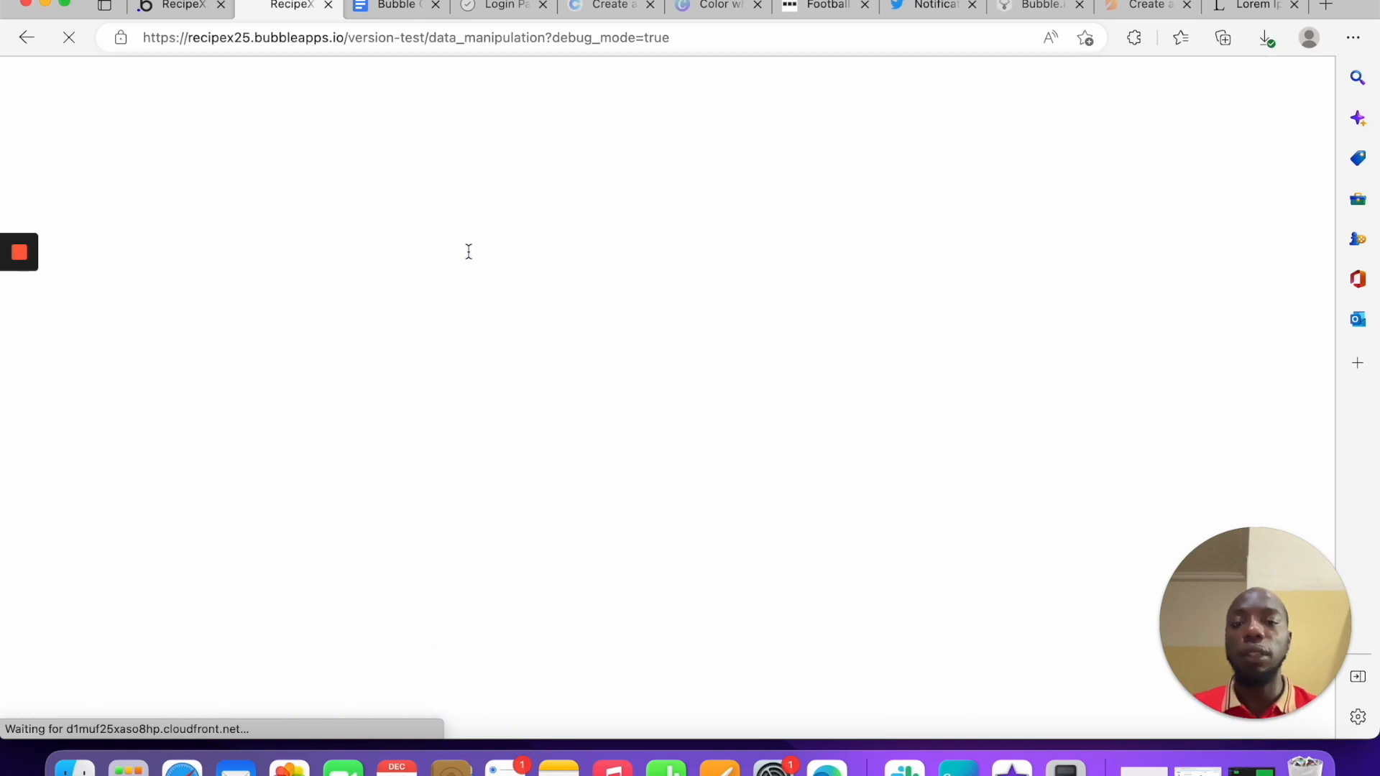
{"action": "left_click", "coordinate": [478, 143]}
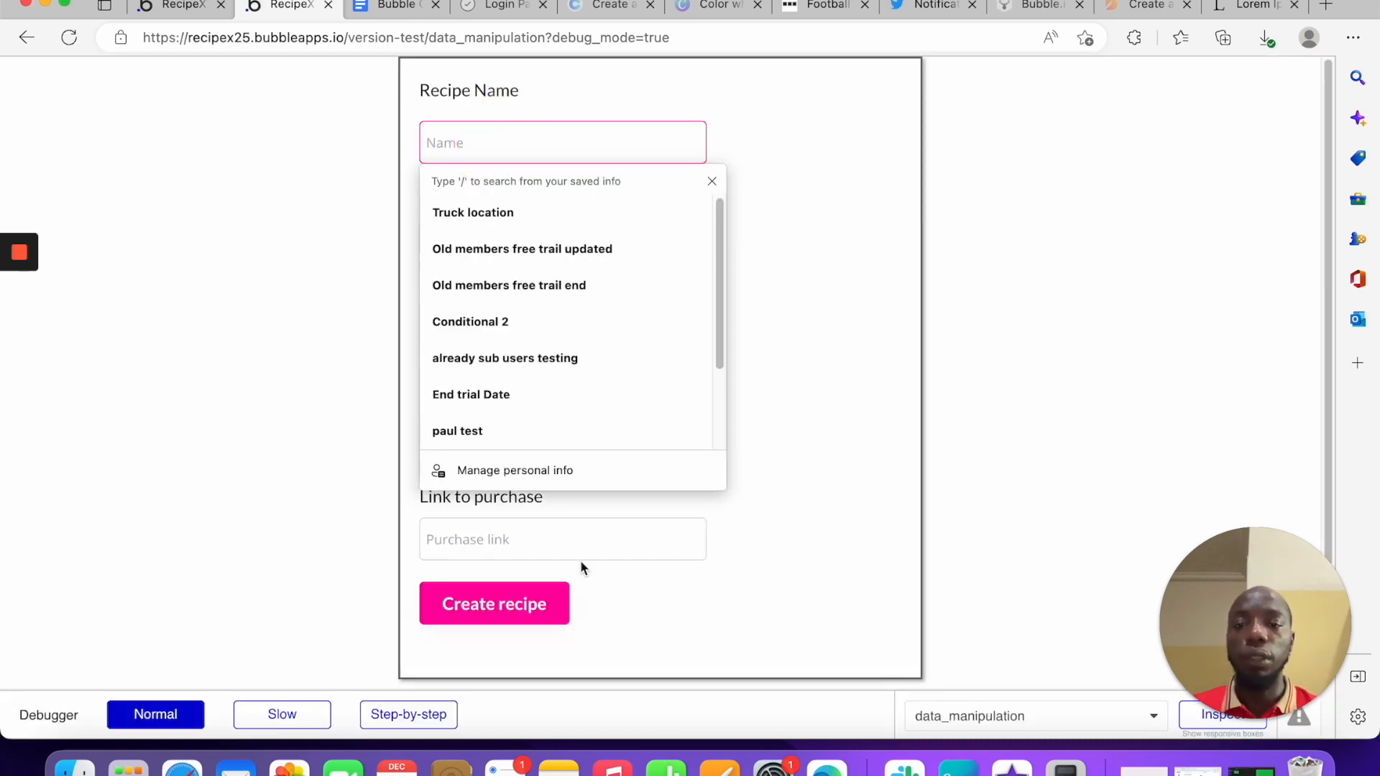
{"action": "left_click", "coordinate": [503, 213]}
{"action": "left_click", "coordinate": [539, 541]}
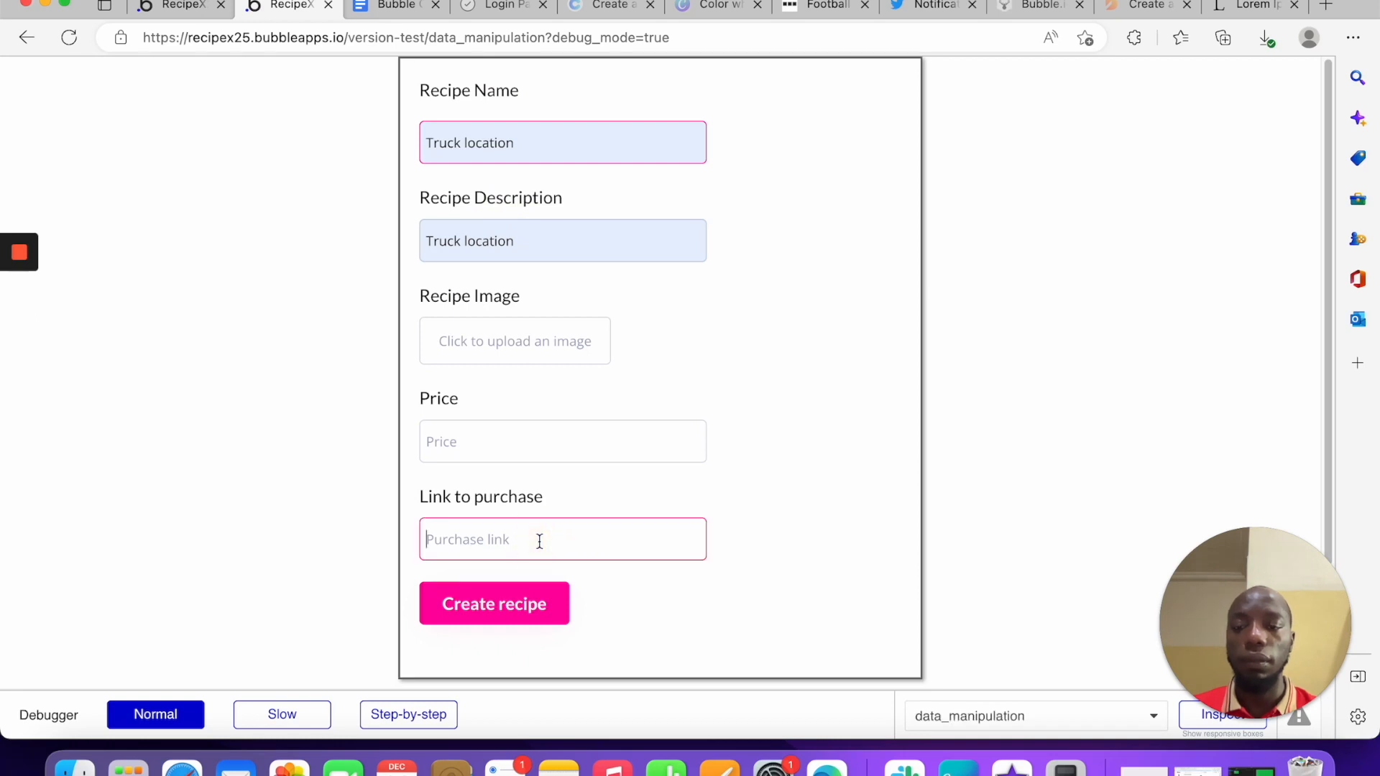
{"action": "left_click", "coordinate": [547, 540]}
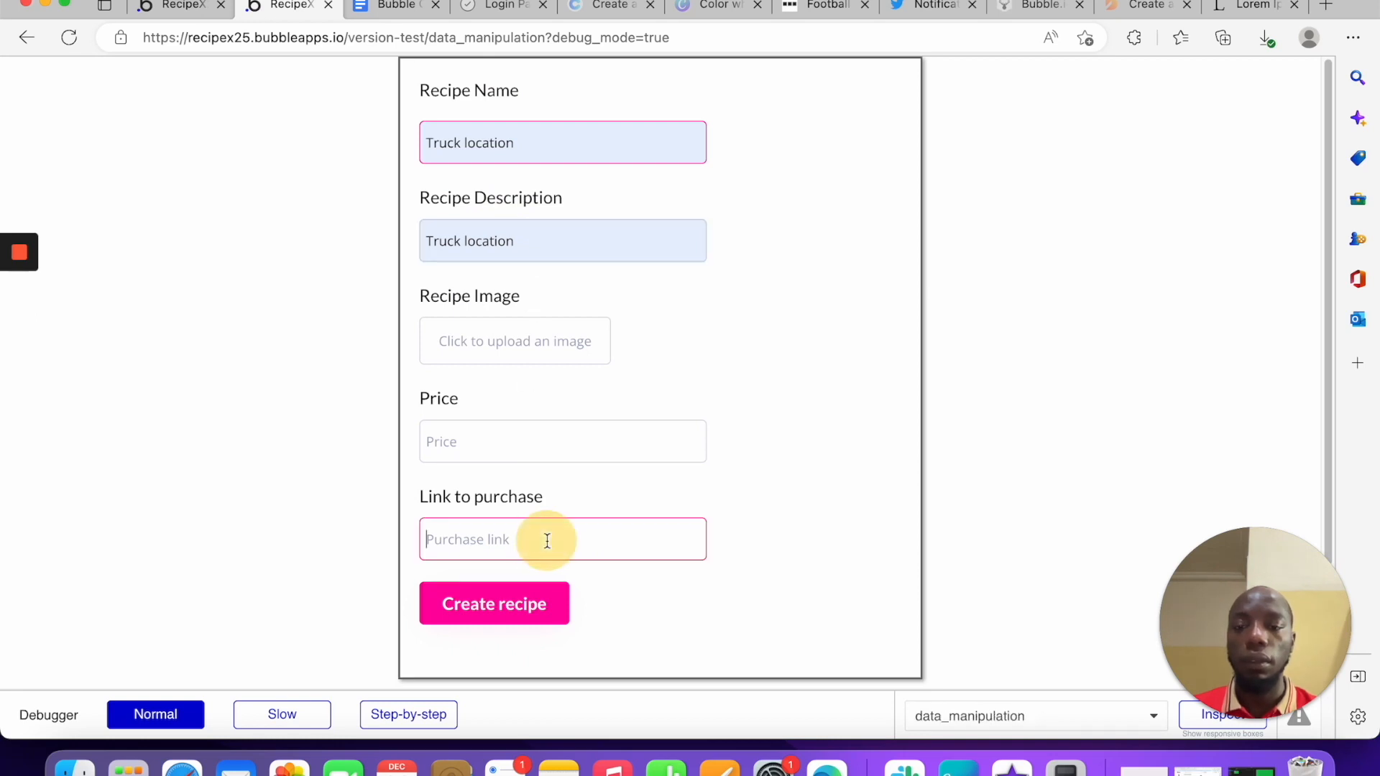
{"action": "type", "text": "link"}
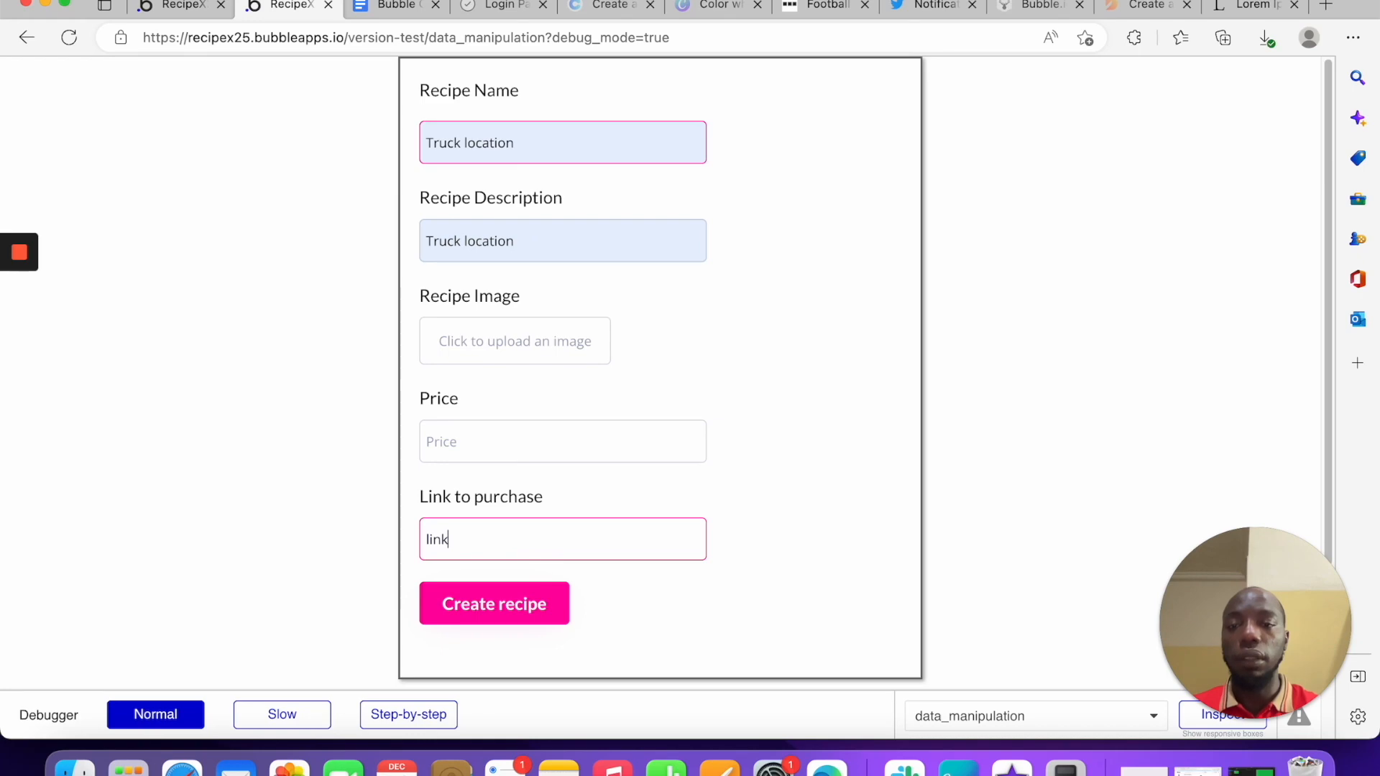
Upload the pexels house photo ending in 186077.jpeg from Downloads as the recipe image and set the price to 300
{"action": "left_click", "coordinate": [523, 359]}
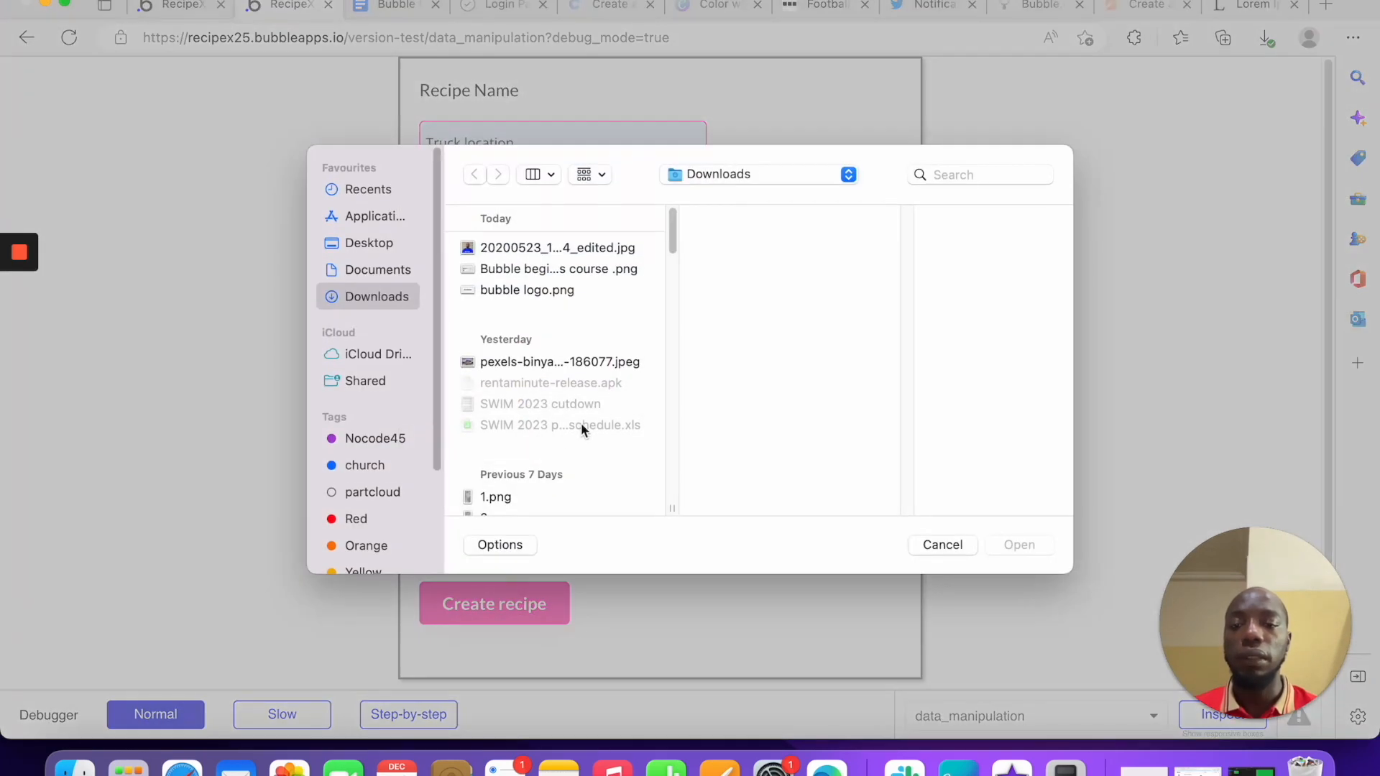
{"action": "left_click", "coordinate": [583, 367]}
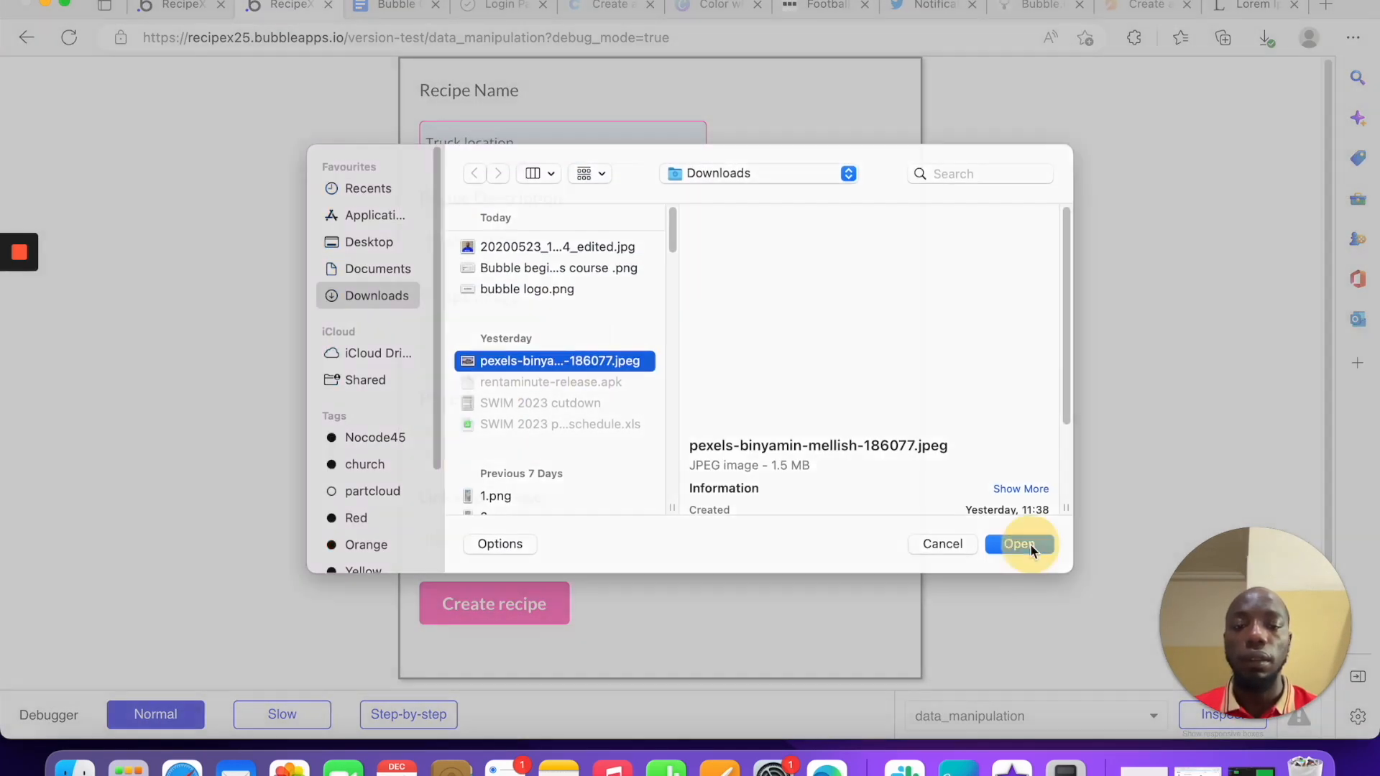
{"action": "left_click", "coordinate": [1029, 544]}
{"action": "left_click", "coordinate": [501, 433]}
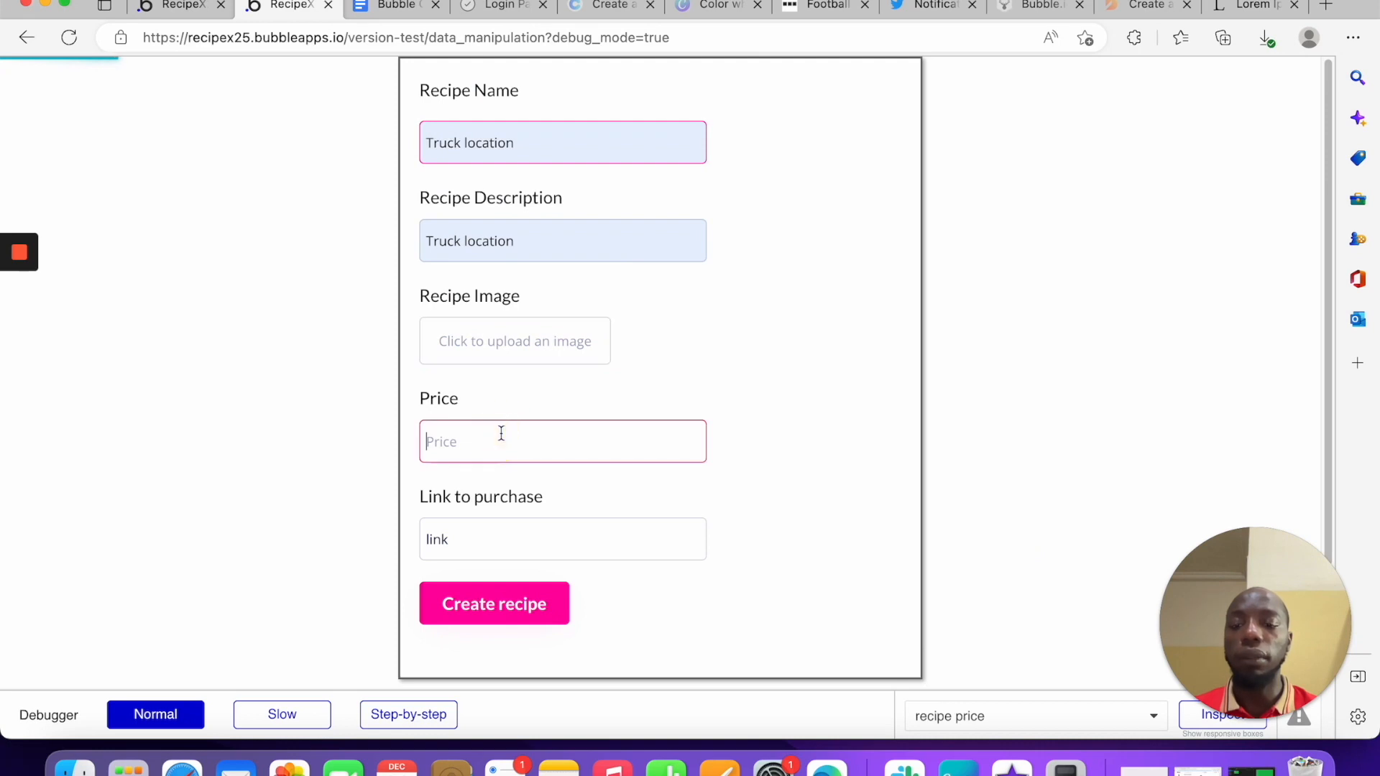
{"action": "type", "text": "300"}
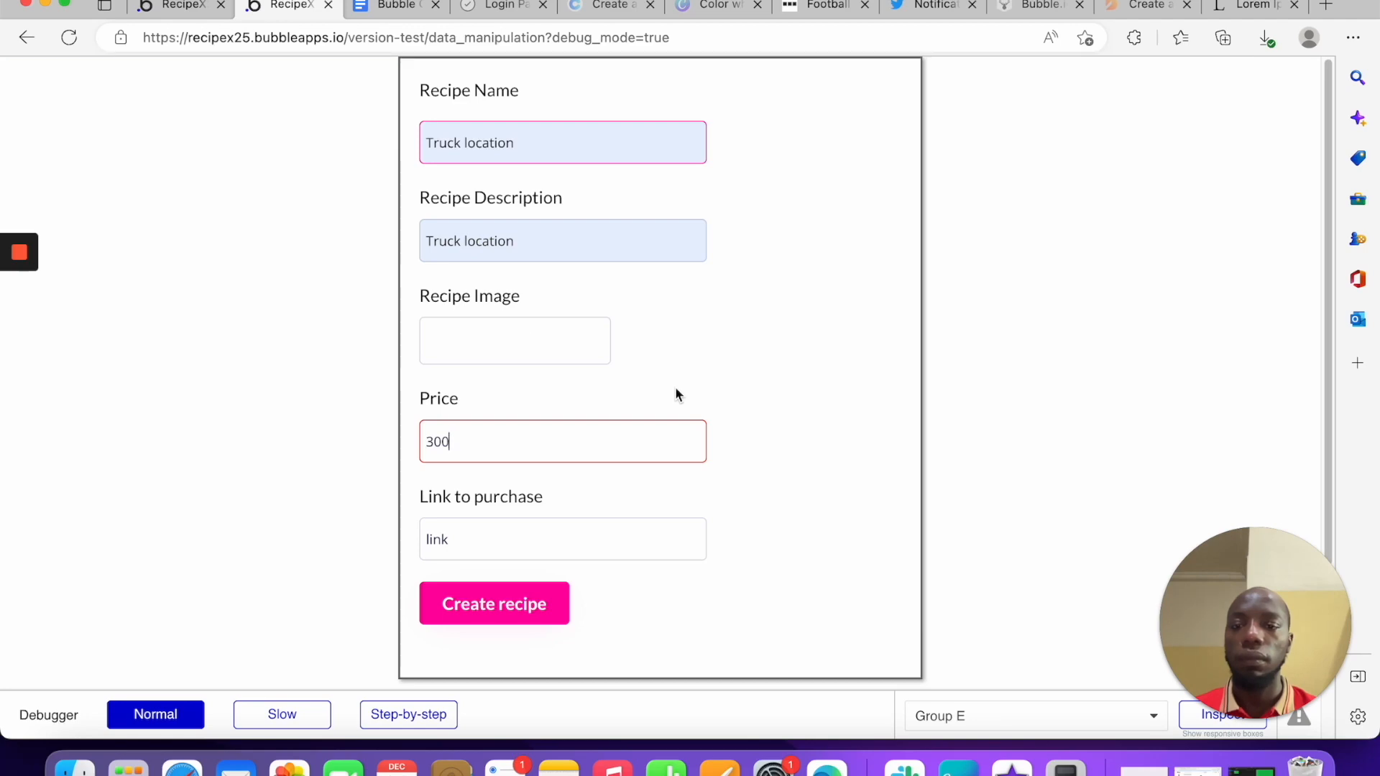
{"action": "left_click", "coordinate": [557, 350]}
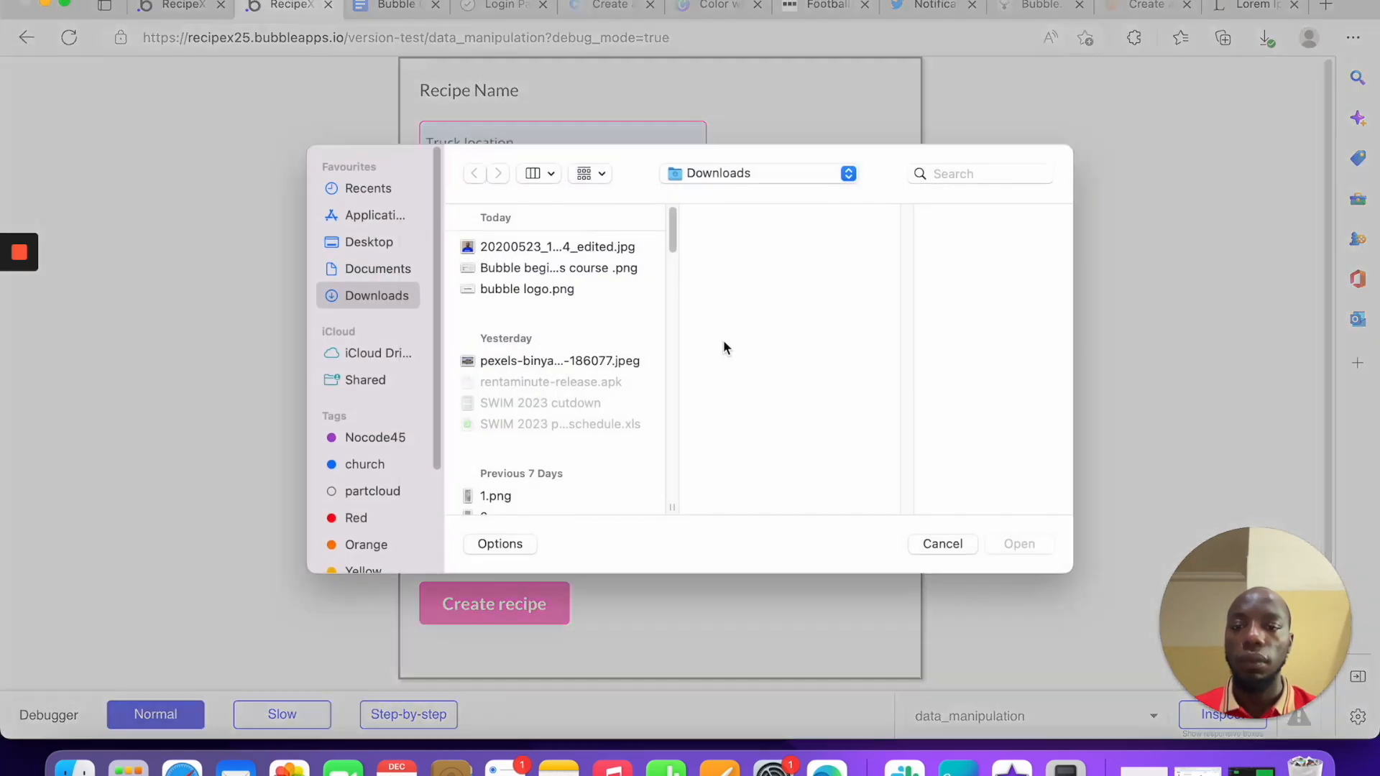
{"action": "left_click", "coordinate": [977, 548]}
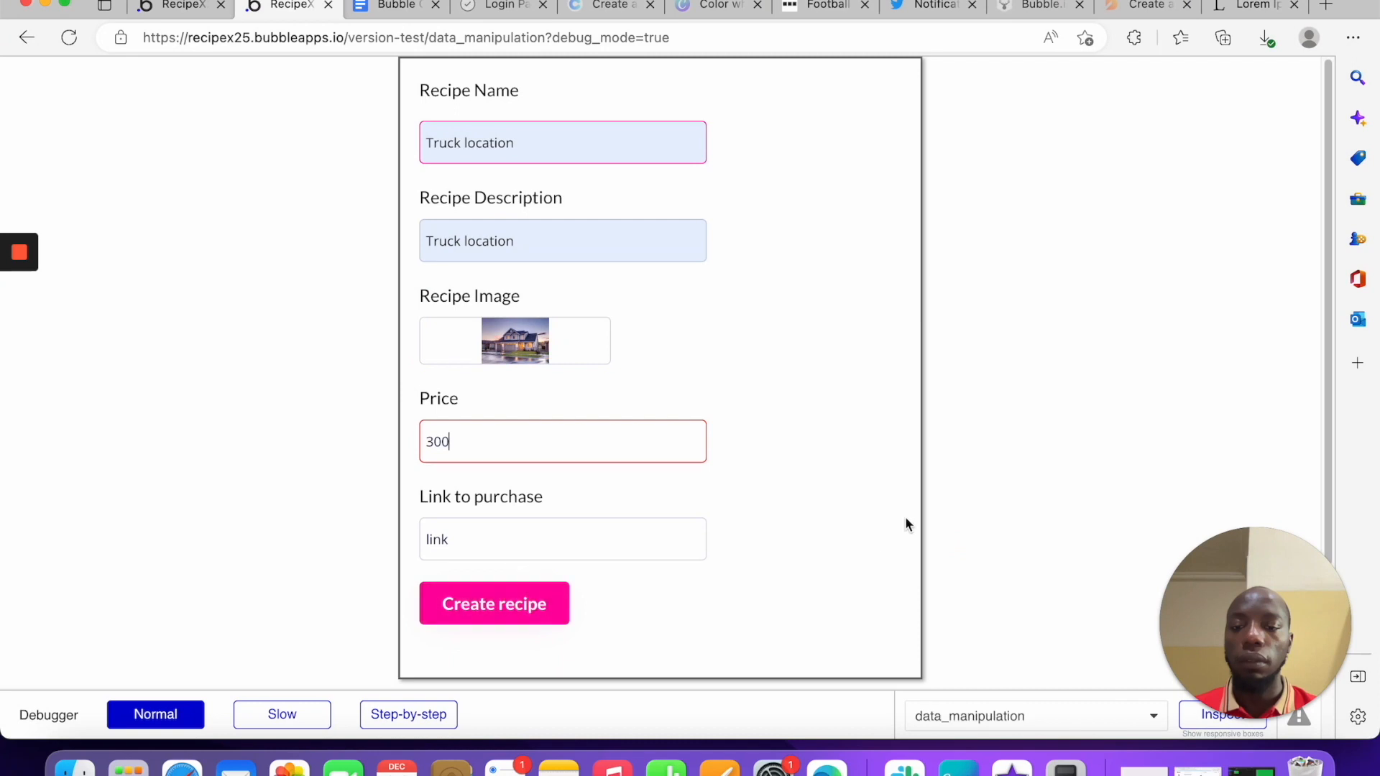
Try to create the Truck location recipe from the completed form
{"action": "left_click", "coordinate": [451, 607]}
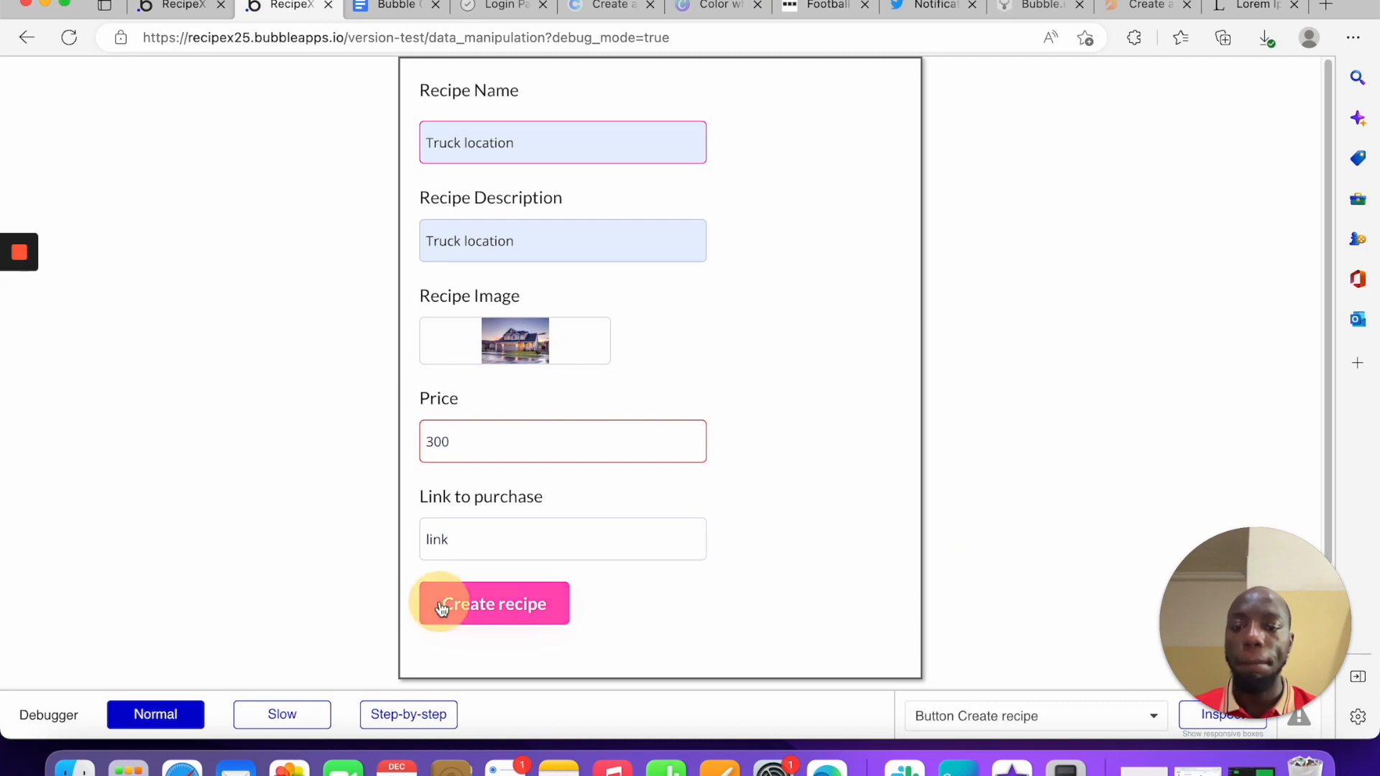
{"action": "left_click", "coordinate": [465, 601]}
{"action": "left_click", "coordinate": [472, 600]}
{"action": "left_click", "coordinate": [527, 604]}
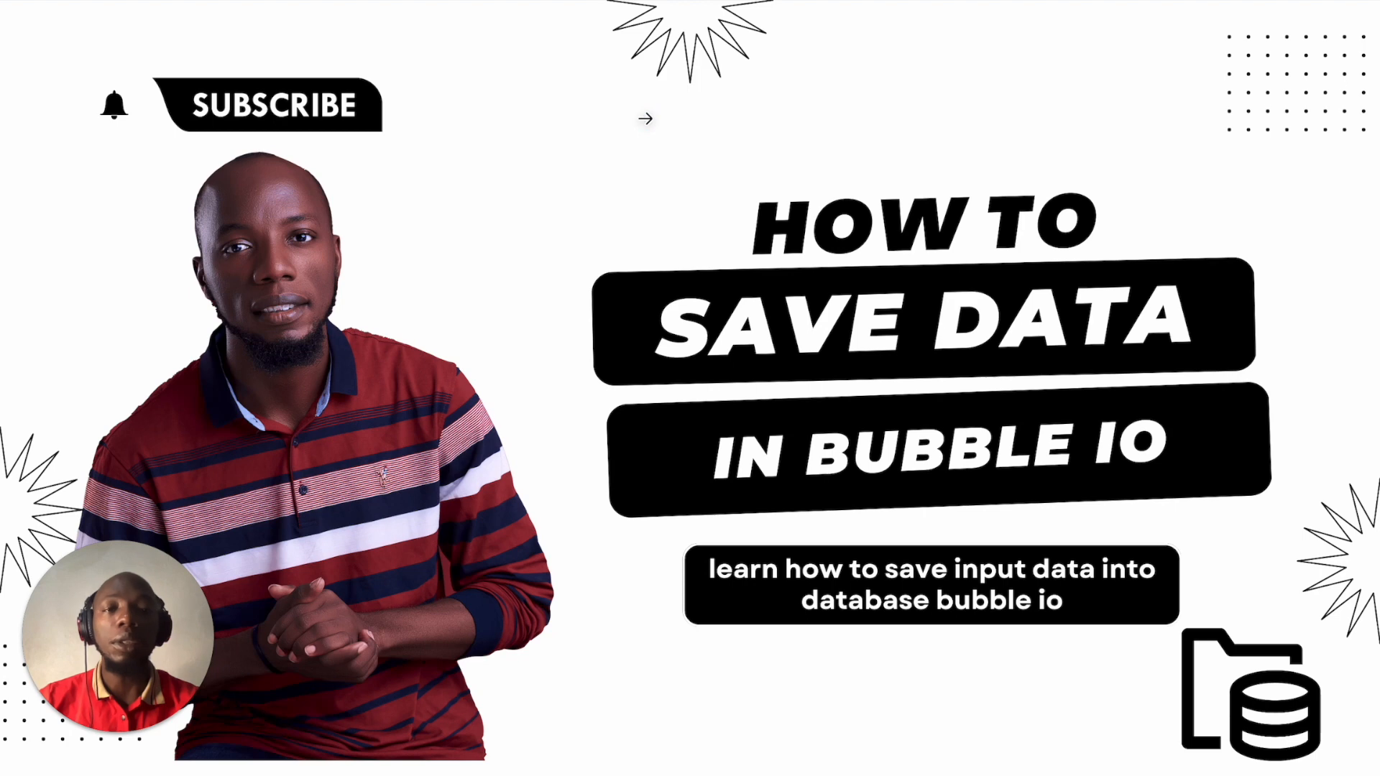
{"action": "left_click", "coordinate": [643, 120]}
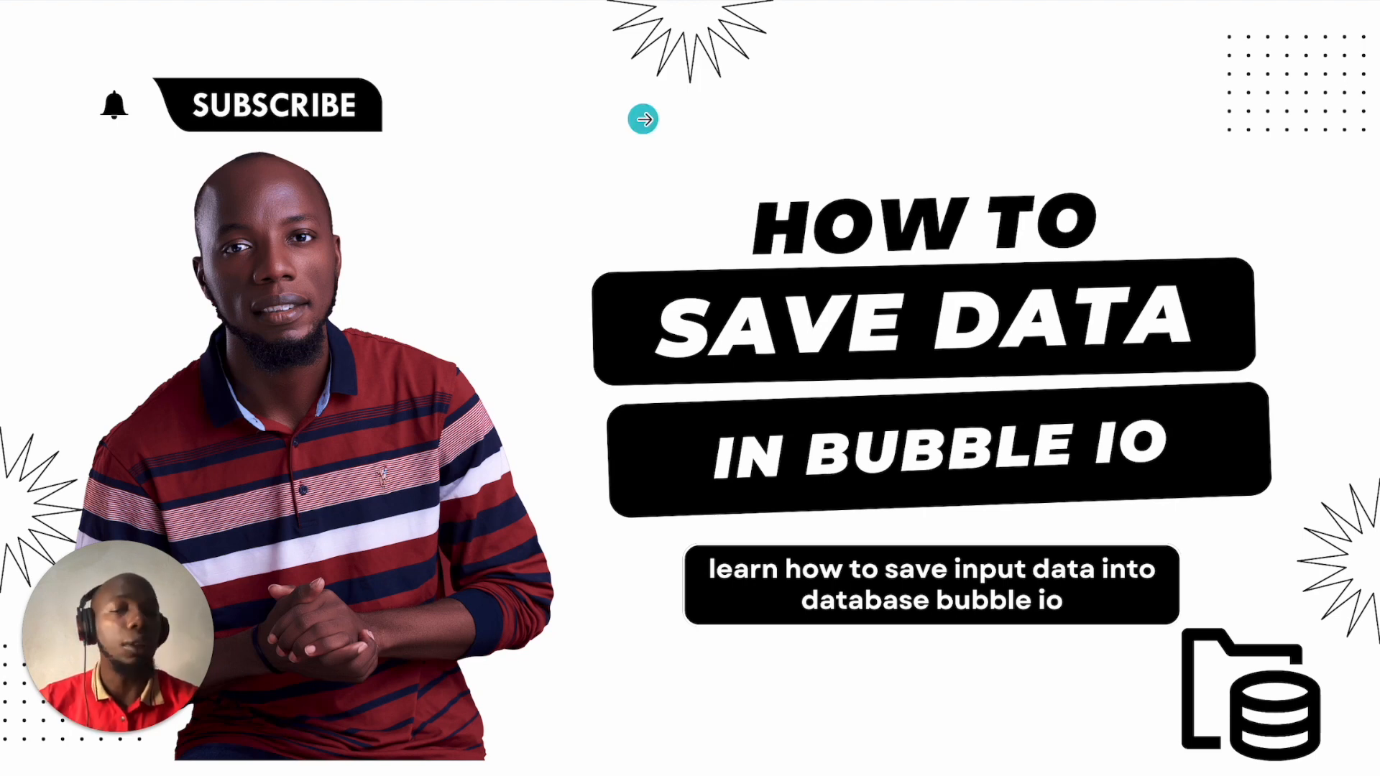